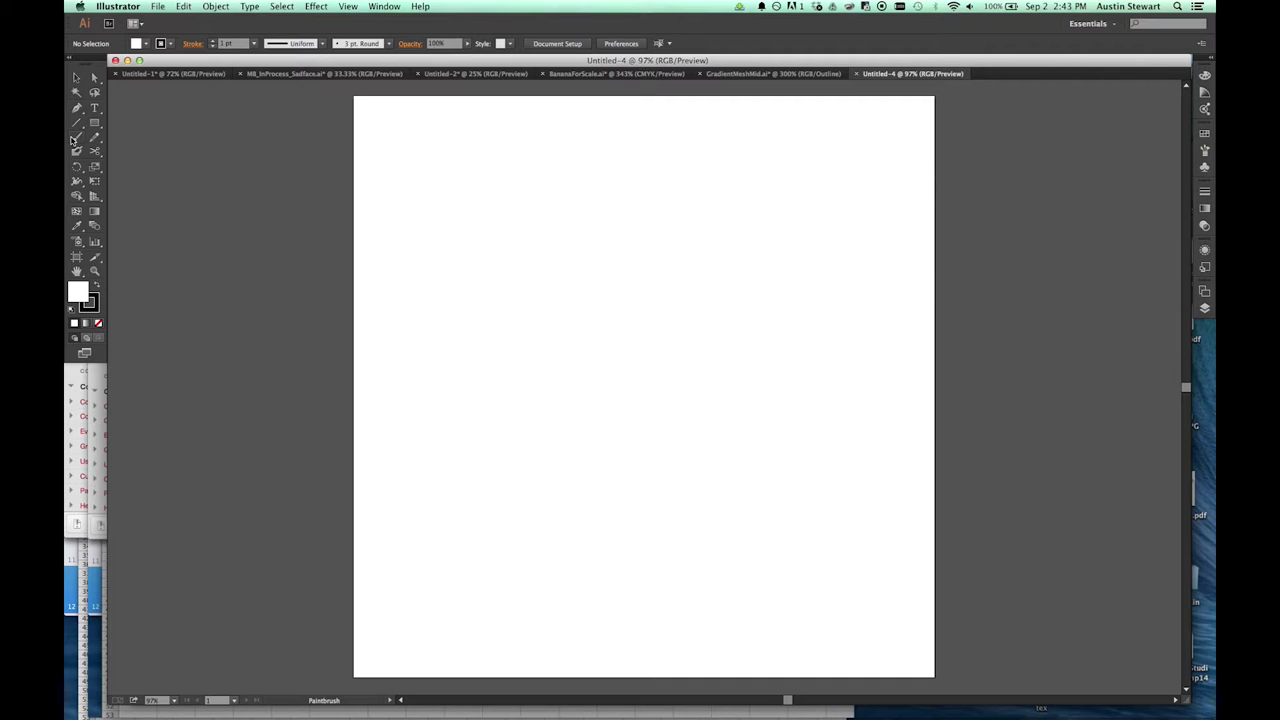
# Select the Paintbrush tool (B) in the Tools panel.
pyautogui.click(78, 139)
pyautogui.moveTo(481, 199)
pyautogui.mouseDown()
pyautogui.moveTo(530, 160)
pyautogui.moveTo(741, 277)
pyautogui.mouseUp()
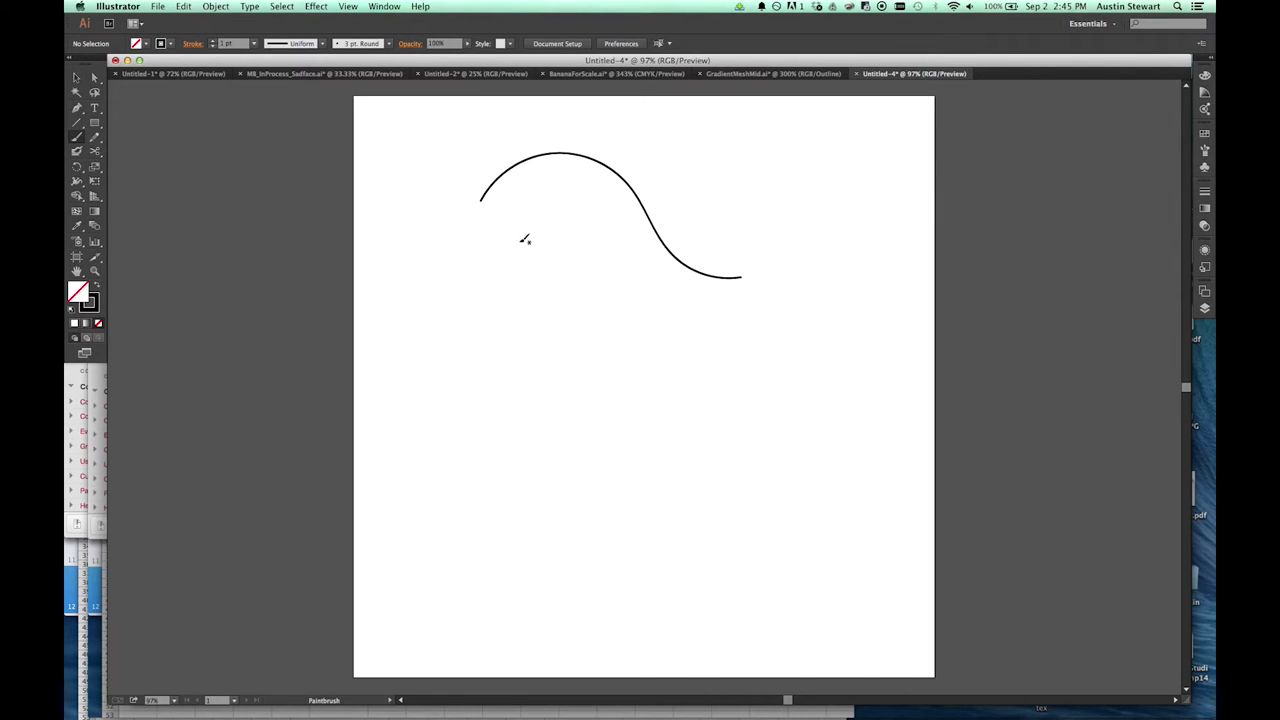
pyautogui.moveTo(506, 242); pyautogui.dragTo(663, 311)
pyautogui.moveTo(522, 286); pyautogui.dragTo(678, 361)
pyautogui.moveTo(638, 174)
pyautogui.mouseDown()
pyautogui.moveTo(723, 194)
pyautogui.moveTo(840, 358)
pyautogui.mouseUp()
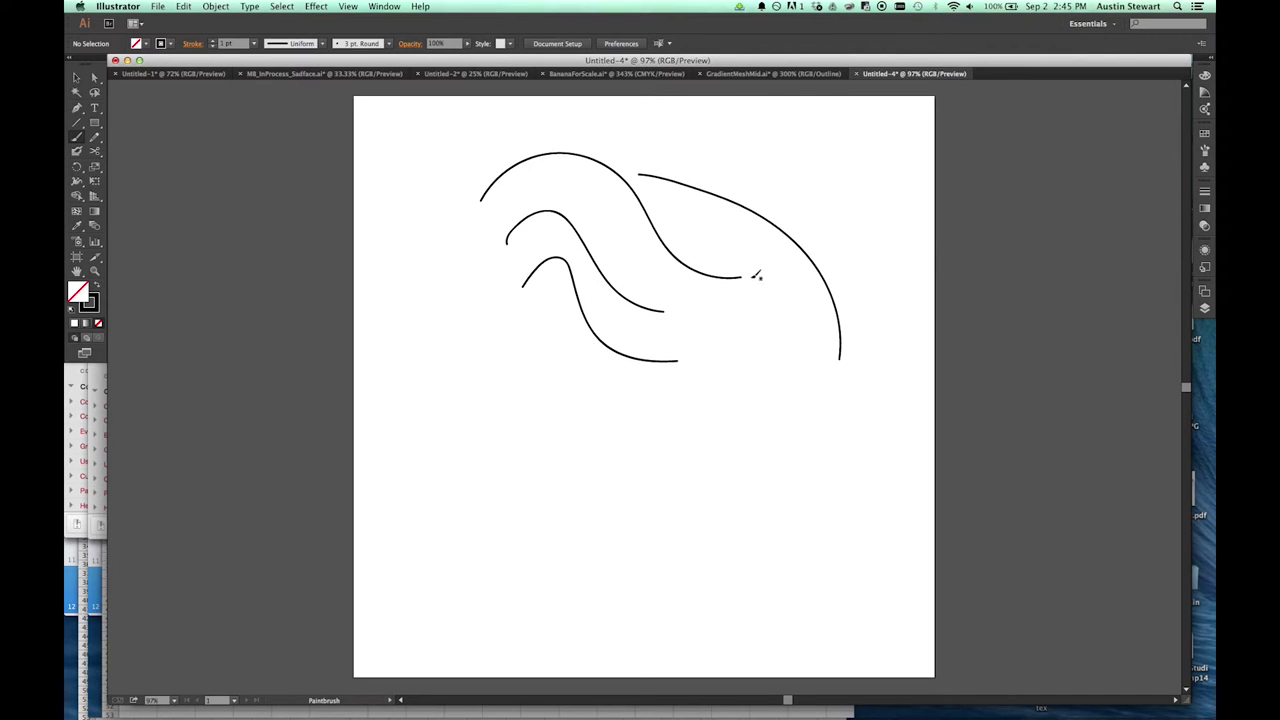
pyautogui.moveTo(698, 236); pyautogui.dragTo(787, 400)
pyautogui.moveTo(705, 296); pyautogui.dragTo(727, 459)
pyautogui.moveTo(688, 312); pyautogui.dragTo(652, 428)
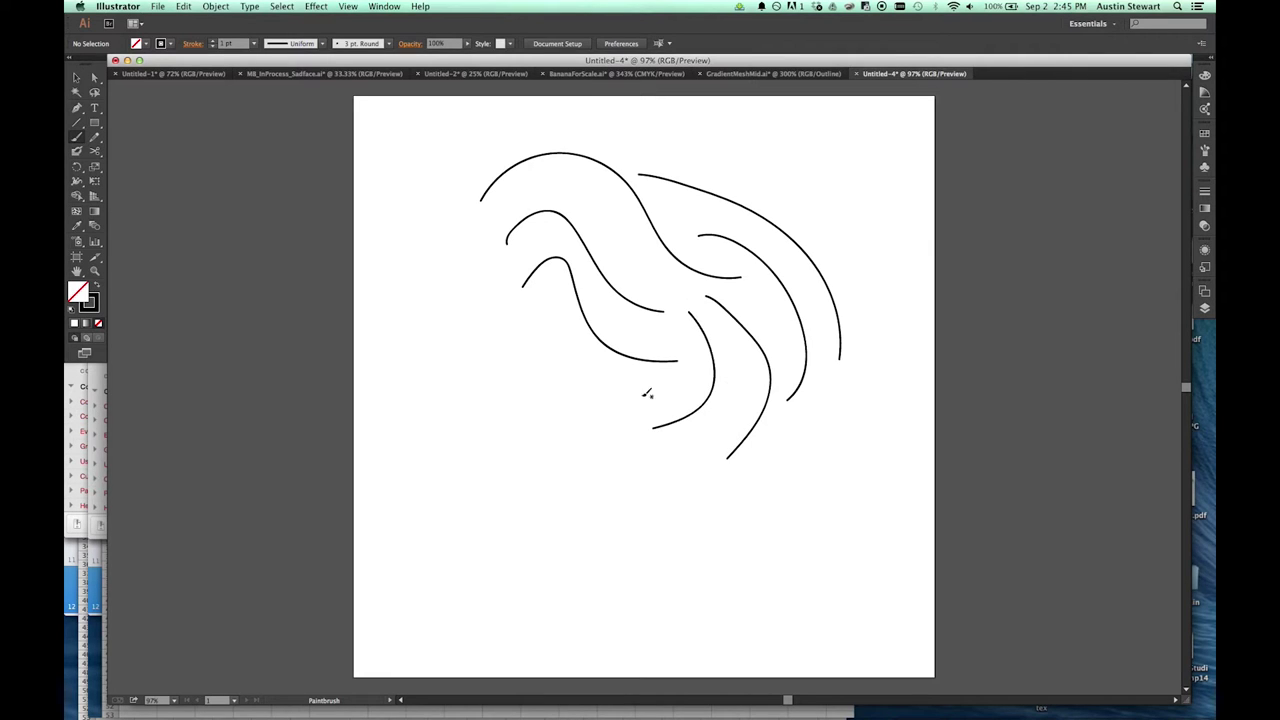
pyautogui.moveTo(545, 309)
pyautogui.mouseDown()
pyautogui.moveTo(491, 361)
pyautogui.moveTo(613, 400)
pyautogui.mouseUp()
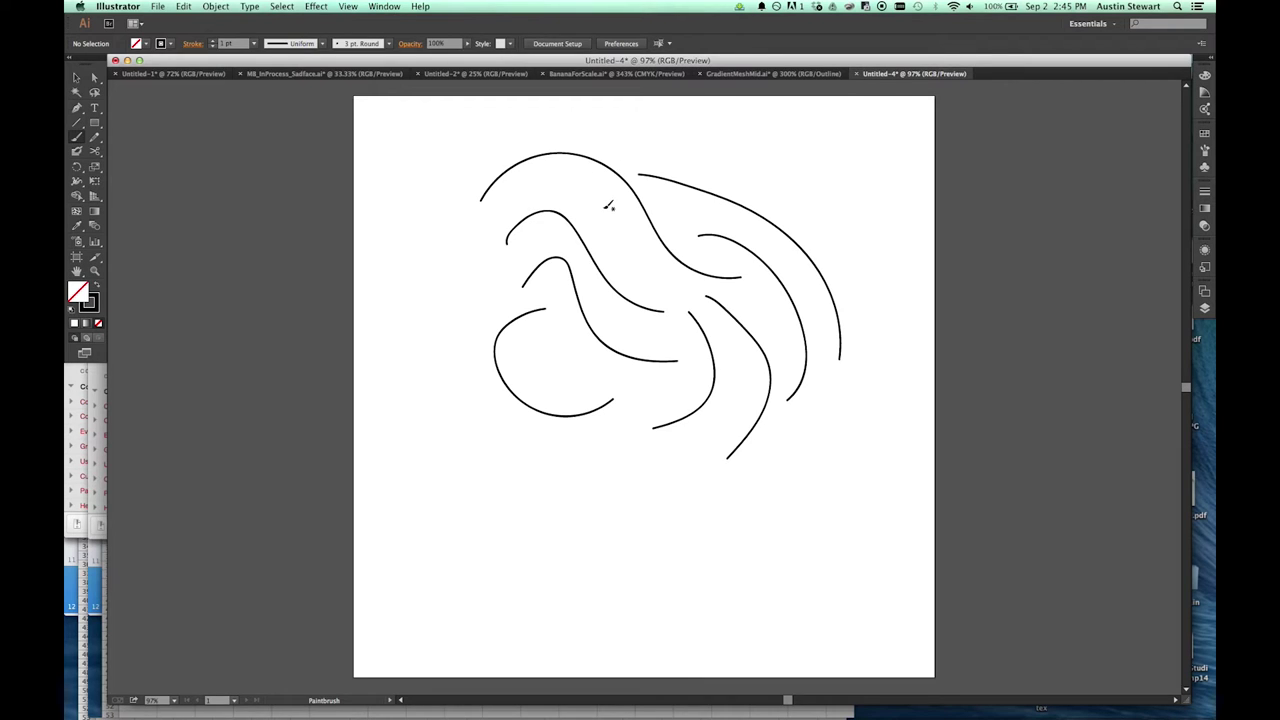
pyautogui.press('super+a')
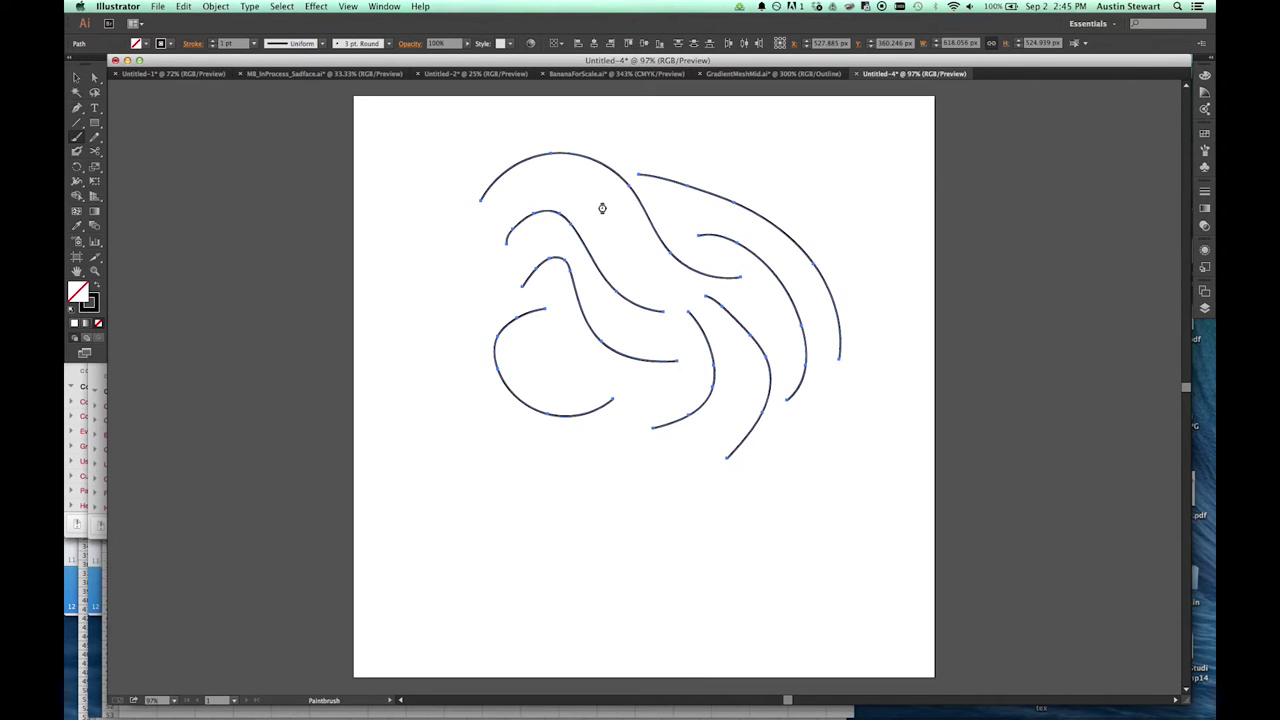
pyautogui.press('Delete')
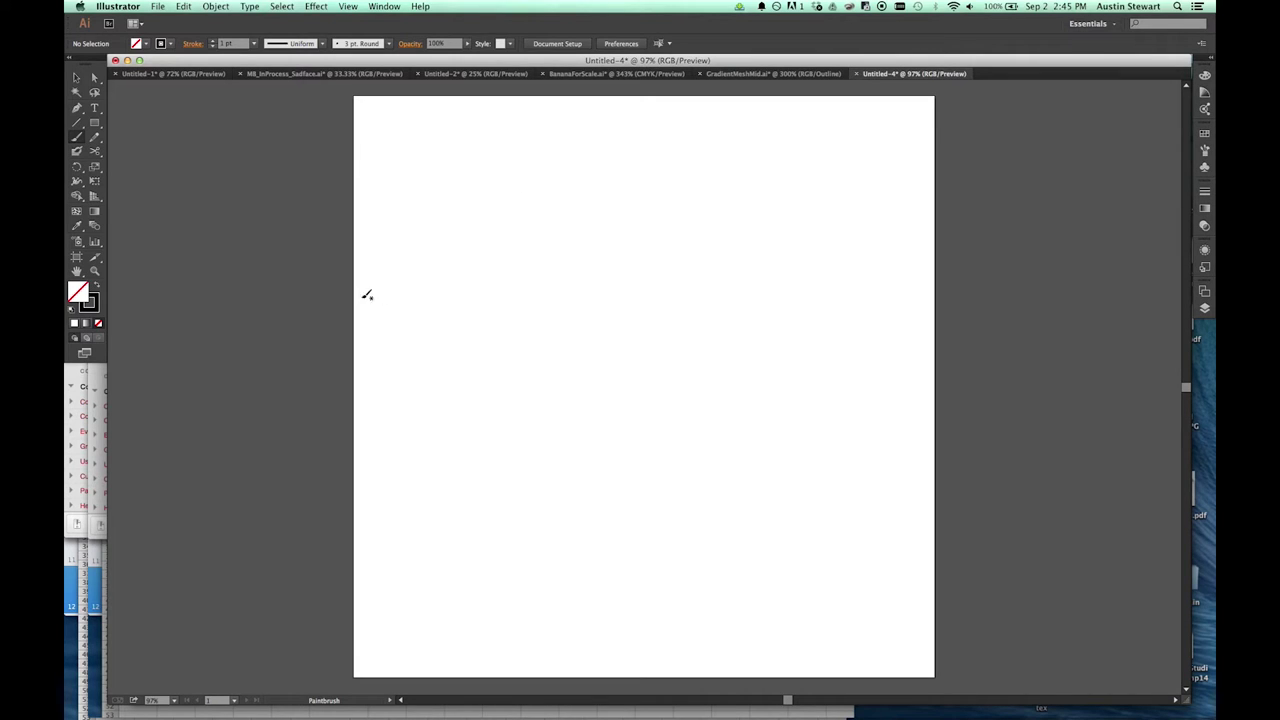
pyautogui.click(74, 142)
# Turn on Keep Selected in the Paintbrush Tool Options.
pyautogui.doubleClick(74, 142)
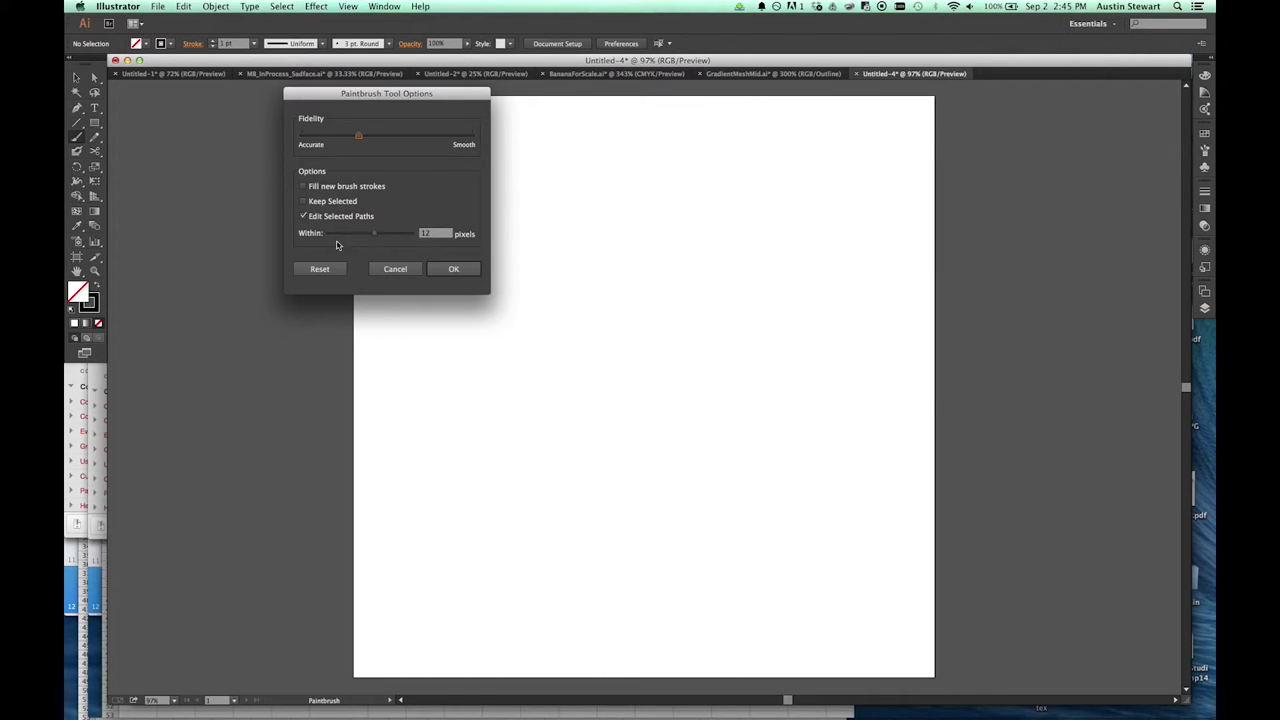
pyautogui.click(303, 202)
pyautogui.click(453, 269)
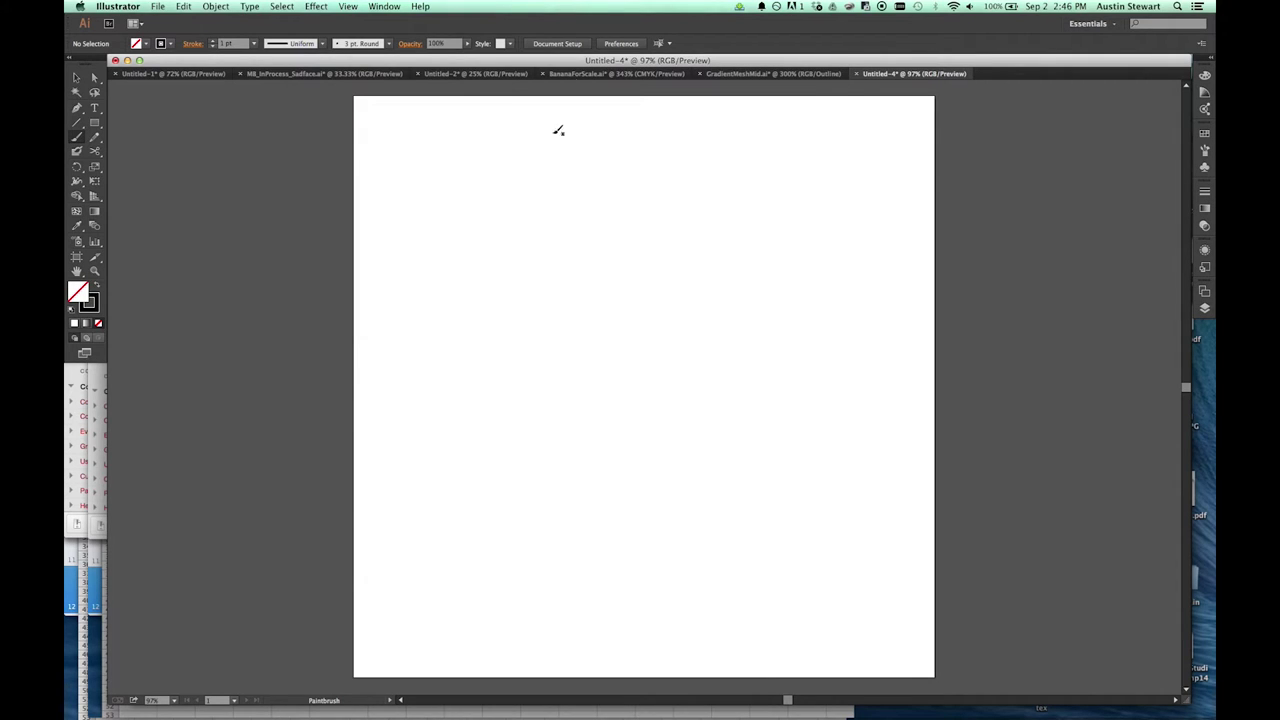
# Paint a humped curve, then repaint its tail and lower-left edge into a closed wavy blob.
pyautogui.moveTo(572, 197)
pyautogui.mouseDown()
pyautogui.moveTo(673, 195)
pyautogui.moveTo(803, 318)
pyautogui.mouseUp()
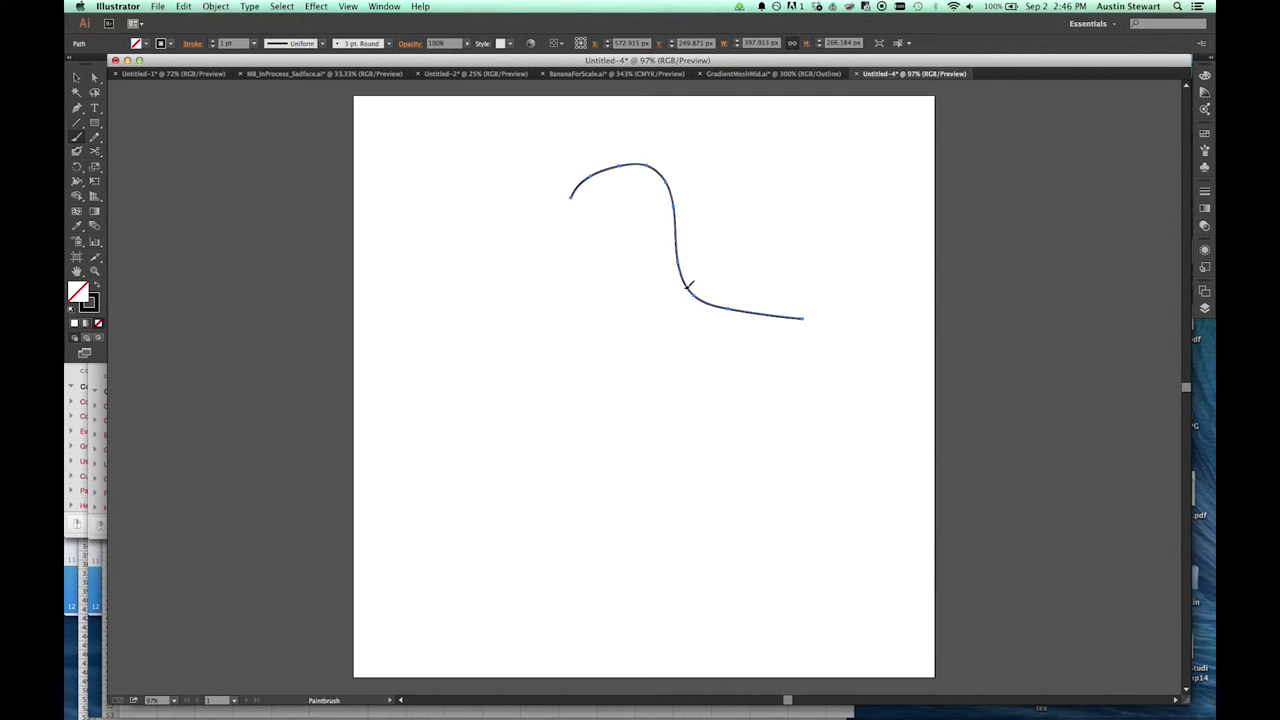
pyautogui.moveTo(688, 286)
pyautogui.mouseDown()
pyautogui.moveTo(709, 260)
pyautogui.moveTo(751, 329)
pyautogui.moveTo(765, 322)
pyautogui.mouseUp()
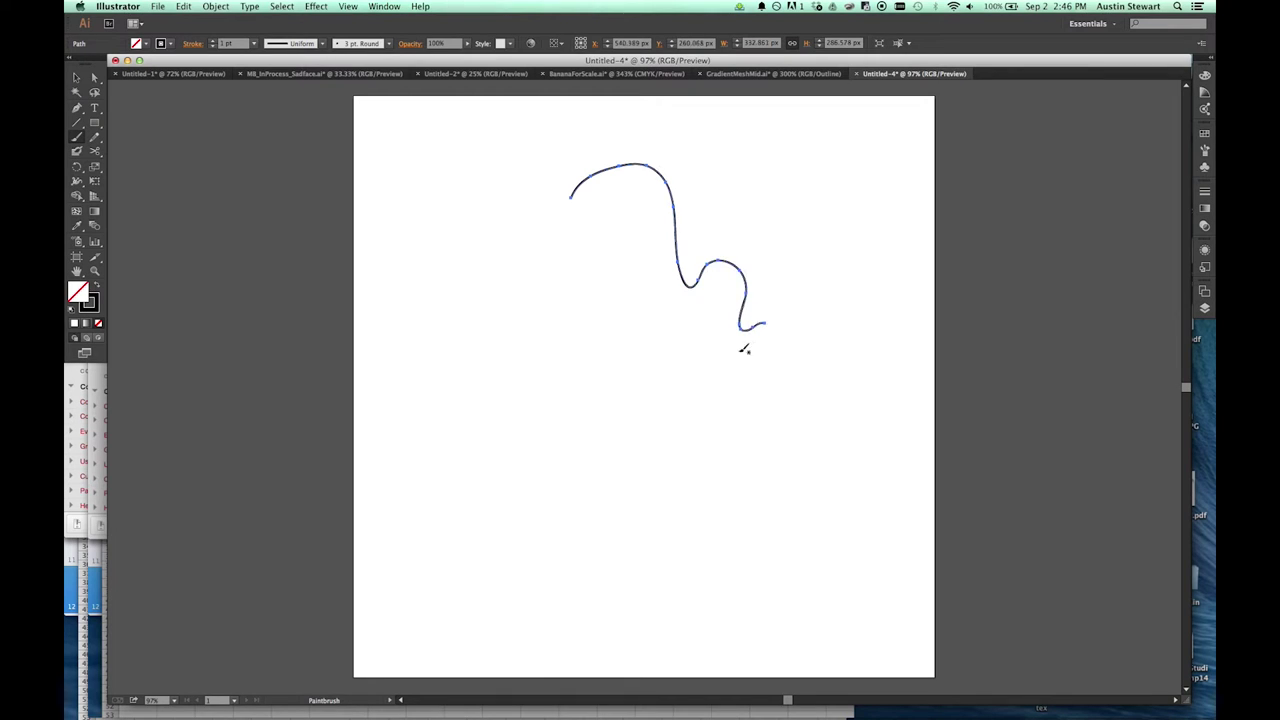
pyautogui.moveTo(745, 309)
pyautogui.mouseDown()
pyautogui.moveTo(717, 351)
pyautogui.moveTo(746, 329)
pyautogui.mouseUp()
pyautogui.moveTo(746, 326)
pyautogui.mouseDown()
pyautogui.moveTo(786, 336)
pyautogui.moveTo(799, 388)
pyautogui.moveTo(758, 443)
pyautogui.moveTo(678, 451)
pyautogui.moveTo(631, 433)
pyautogui.moveTo(531, 339)
pyautogui.moveTo(523, 265)
pyautogui.moveTo(571, 197)
pyautogui.mouseUp()
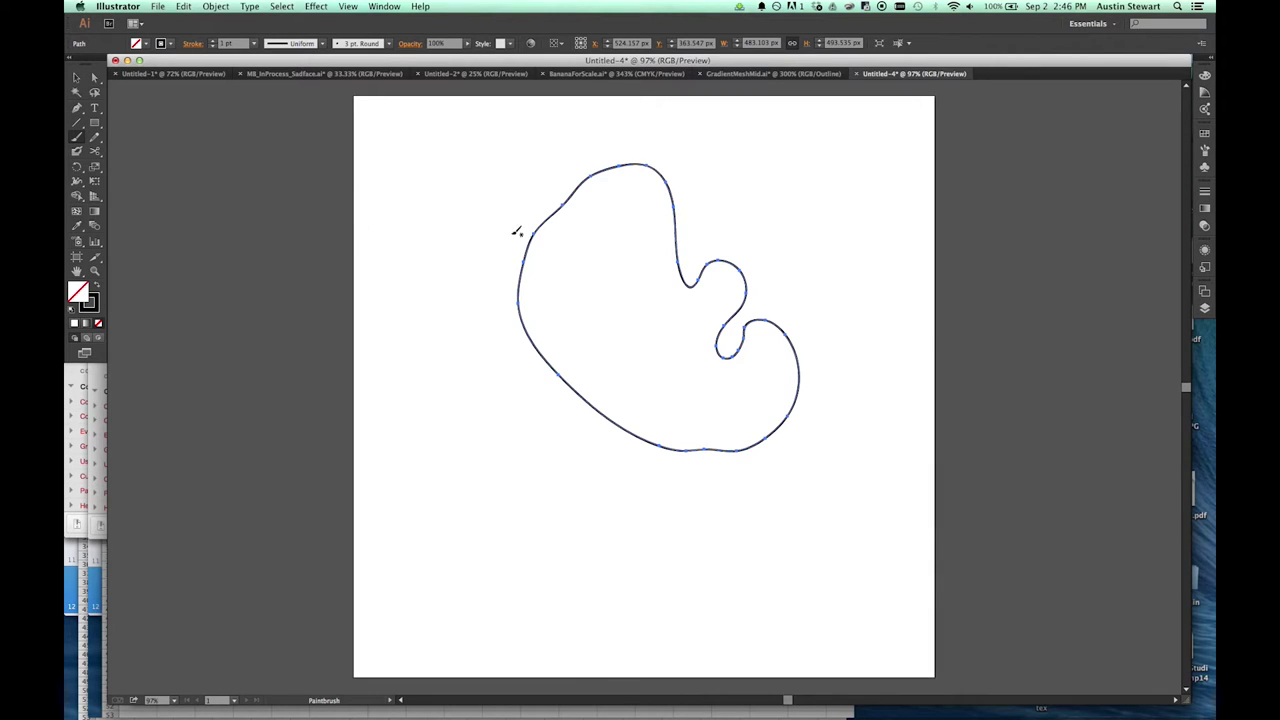
pyautogui.moveTo(523, 320)
pyautogui.mouseDown()
pyautogui.moveTo(569, 305)
pyautogui.moveTo(606, 372)
pyautogui.moveTo(591, 405)
pyautogui.mouseUp()
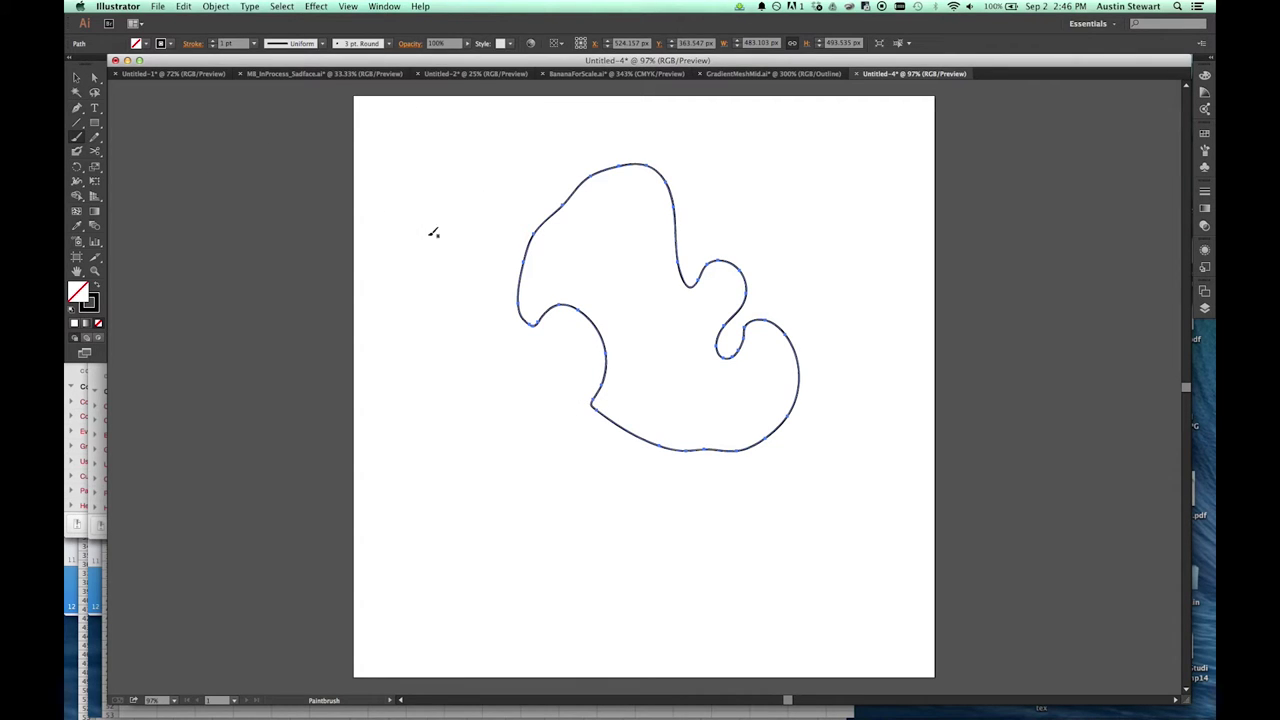
# Give the loop the 10 pt. Round brush and paint two S-curves at upper left.
pyautogui.click(387, 44)
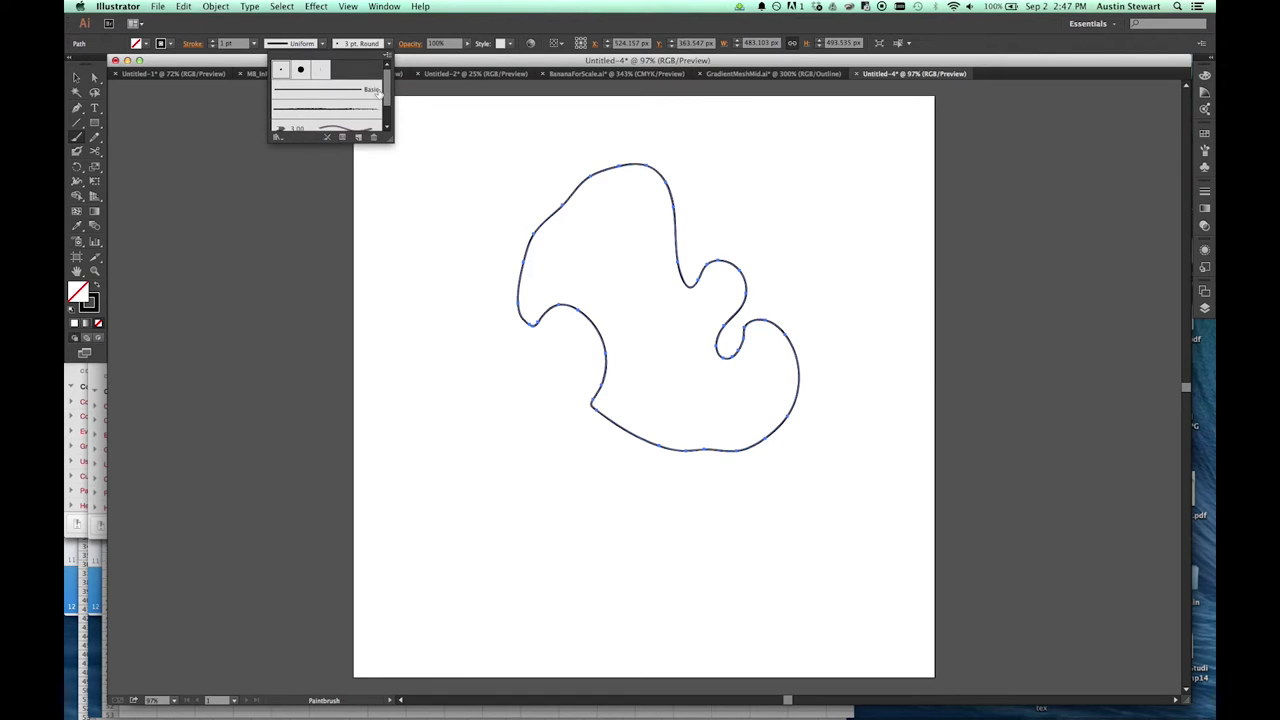
pyautogui.click(389, 108)
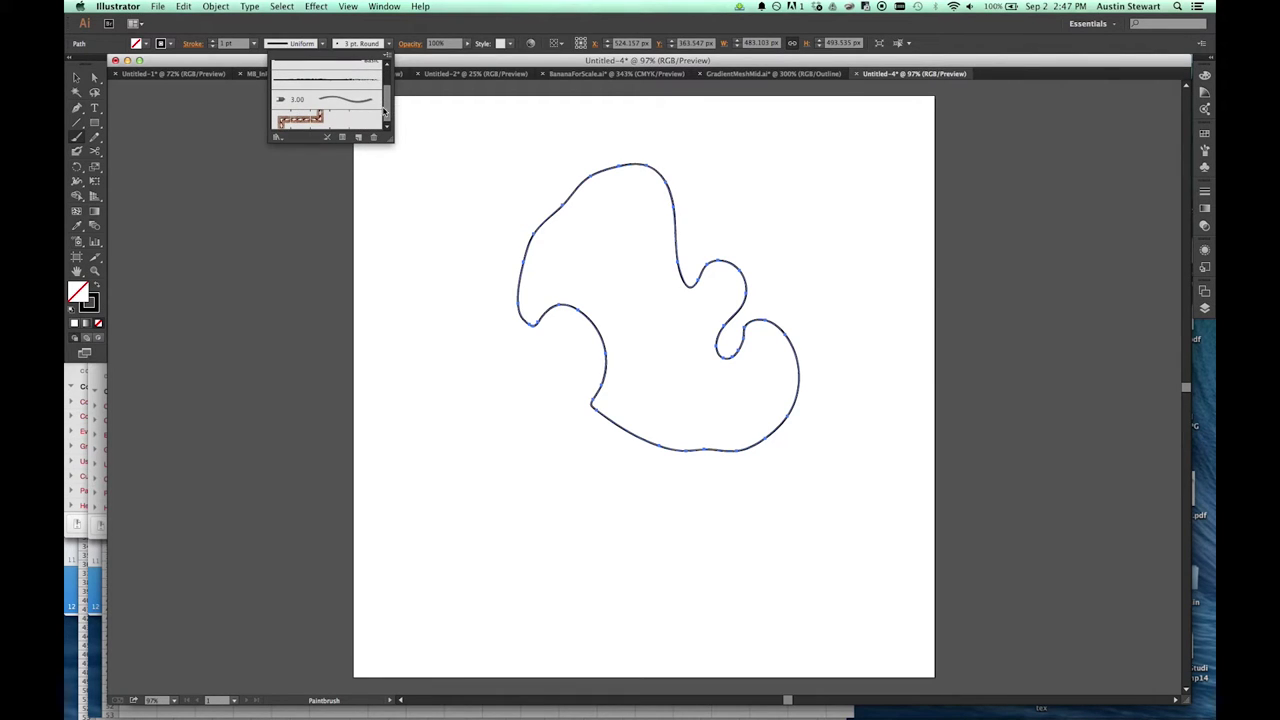
pyautogui.moveTo(386, 106); pyautogui.dragTo(390, 78)
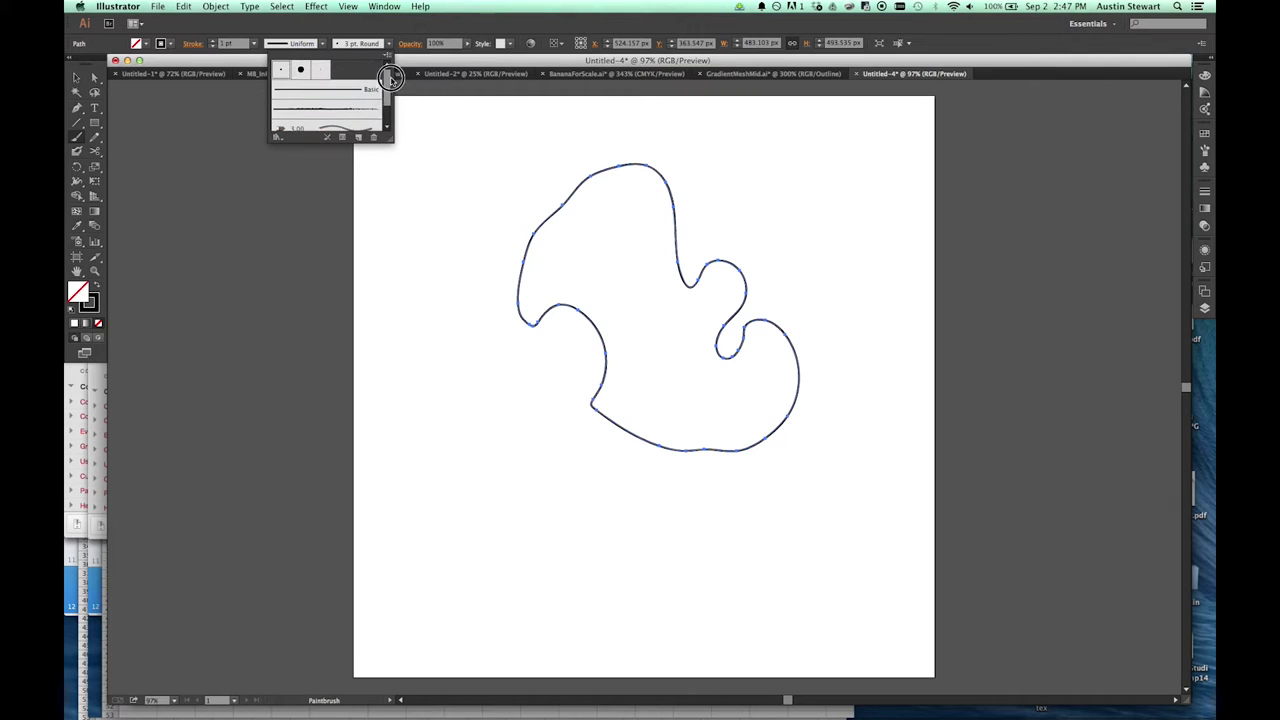
pyautogui.click(300, 71)
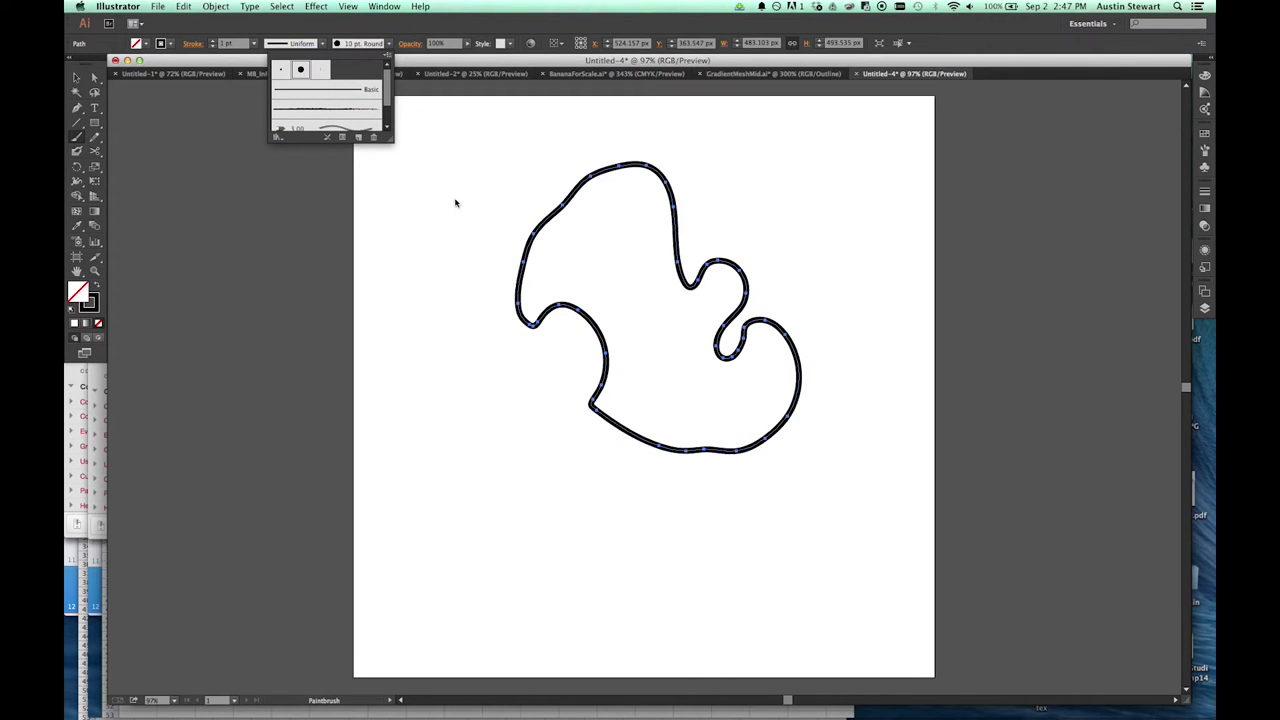
pyautogui.click(388, 184)
pyautogui.moveTo(380, 181)
pyautogui.mouseDown()
pyautogui.moveTo(433, 137)
pyautogui.moveTo(467, 260)
pyautogui.mouseUp()
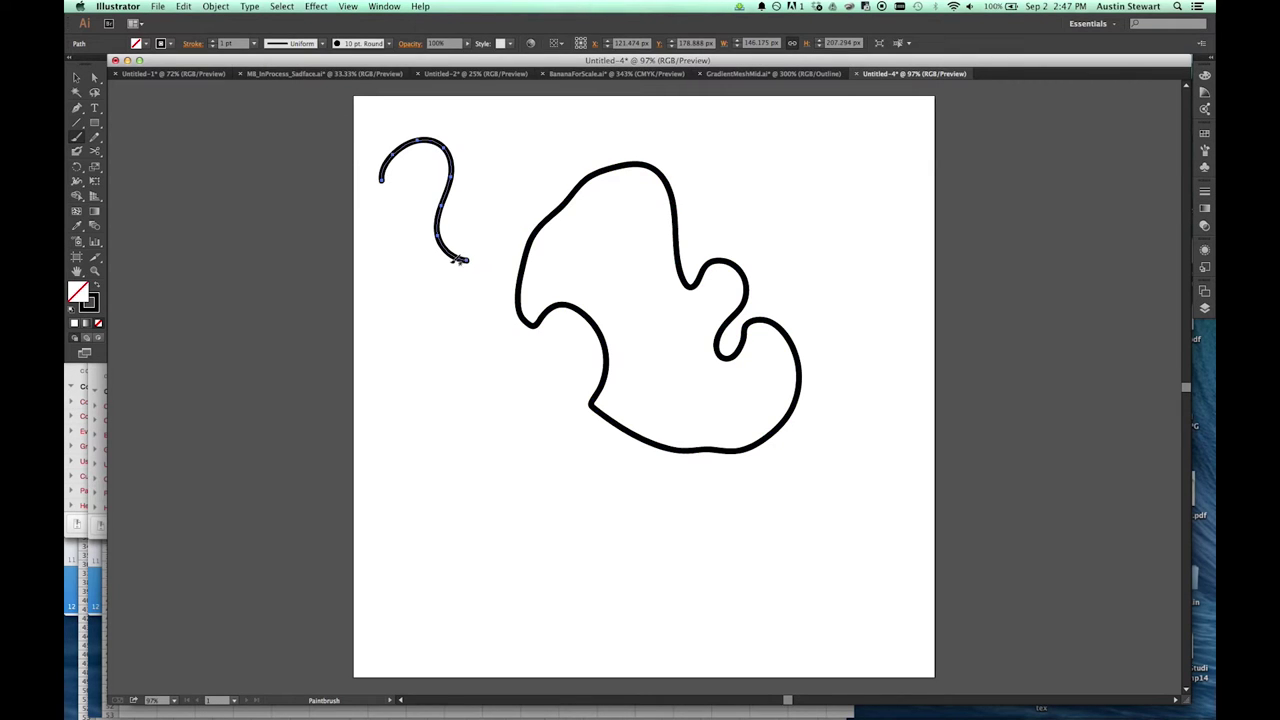
pyautogui.moveTo(417, 303)
pyautogui.mouseDown()
pyautogui.moveTo(458, 332)
pyautogui.moveTo(526, 375)
pyautogui.mouseUp()
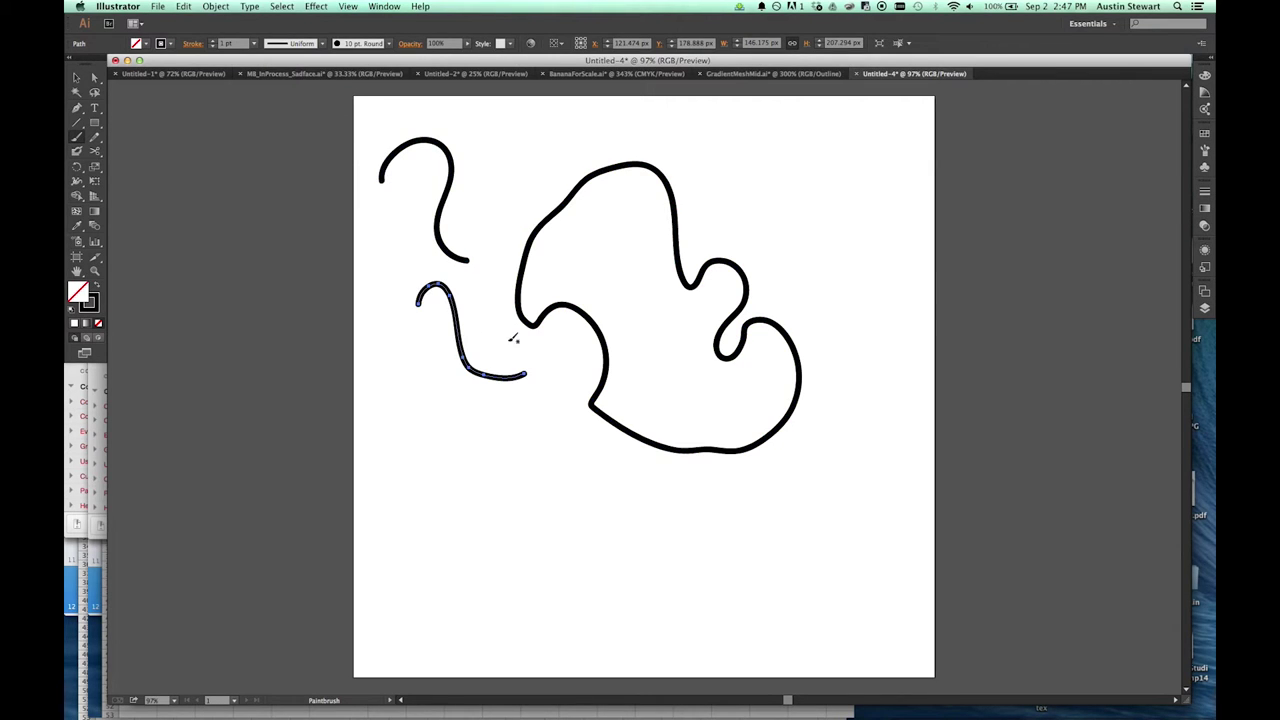
# Switch to the 5 pt. Flat brush and paint strokes below the loop and at upper right.
pyautogui.click(358, 43)
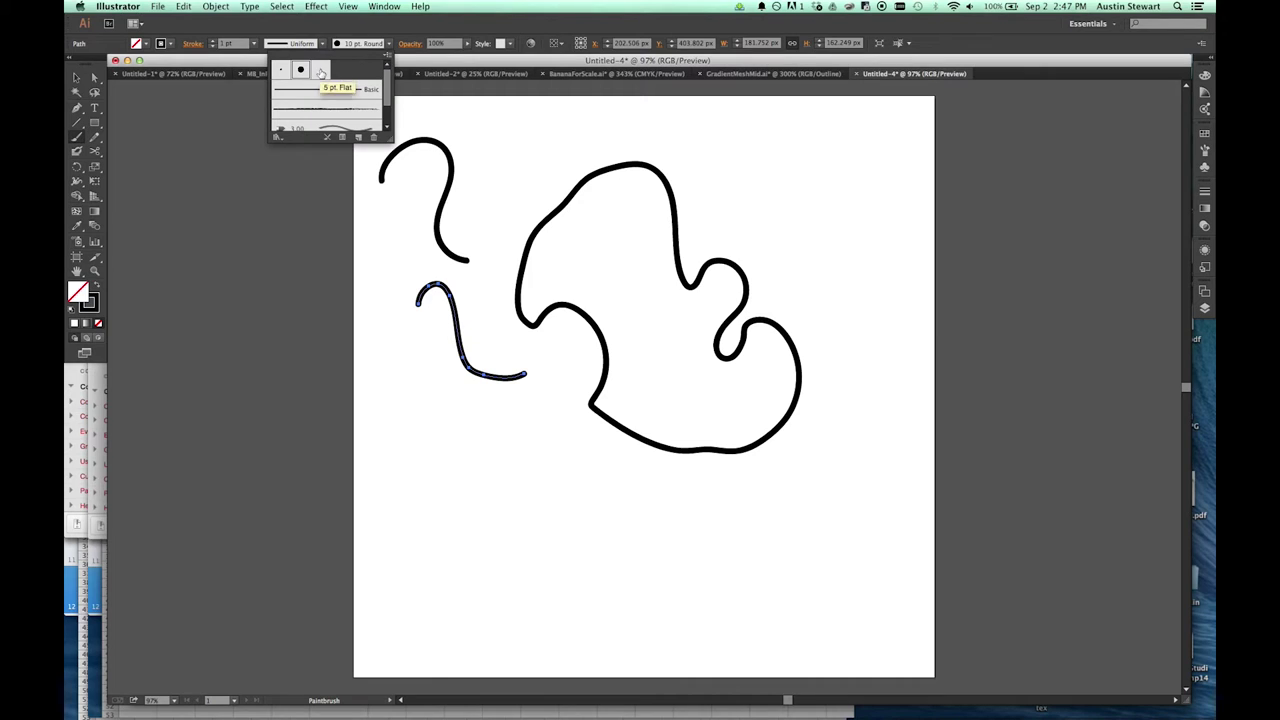
pyautogui.click(321, 72)
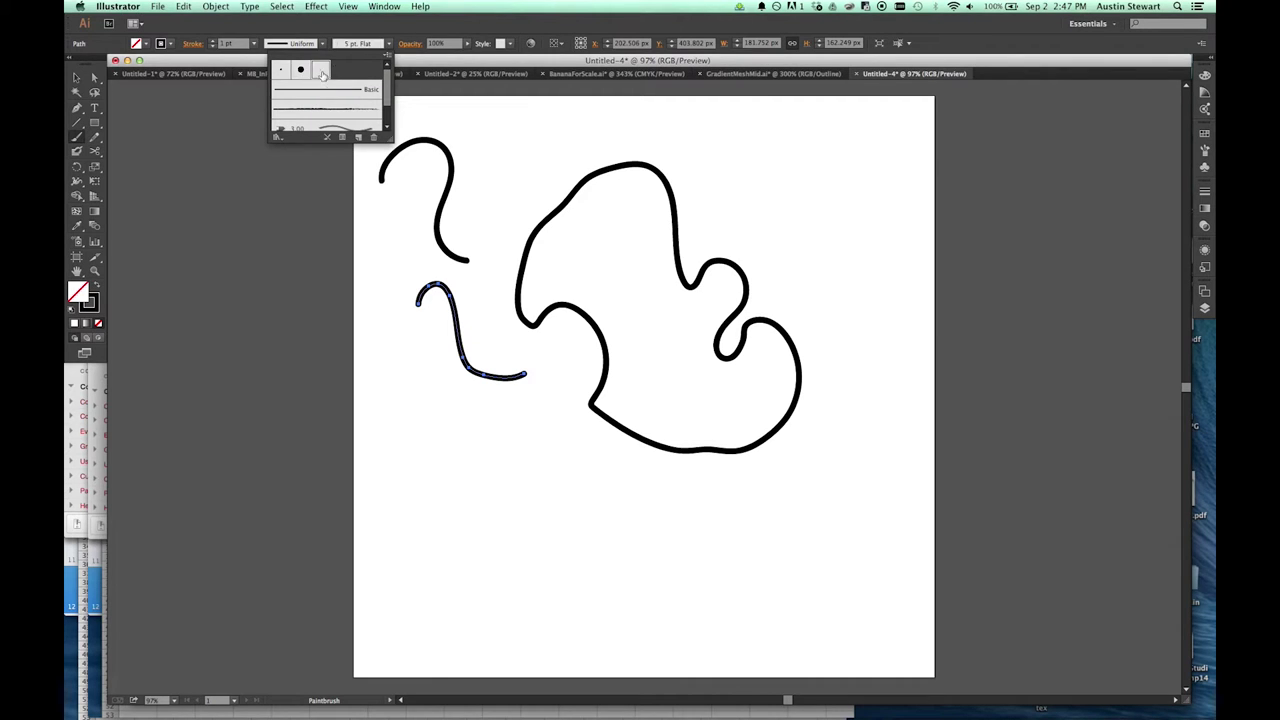
pyautogui.click(512, 487)
pyautogui.moveTo(532, 505)
pyautogui.mouseDown()
pyautogui.moveTo(573, 475)
pyautogui.moveTo(745, 555)
pyautogui.mouseUp()
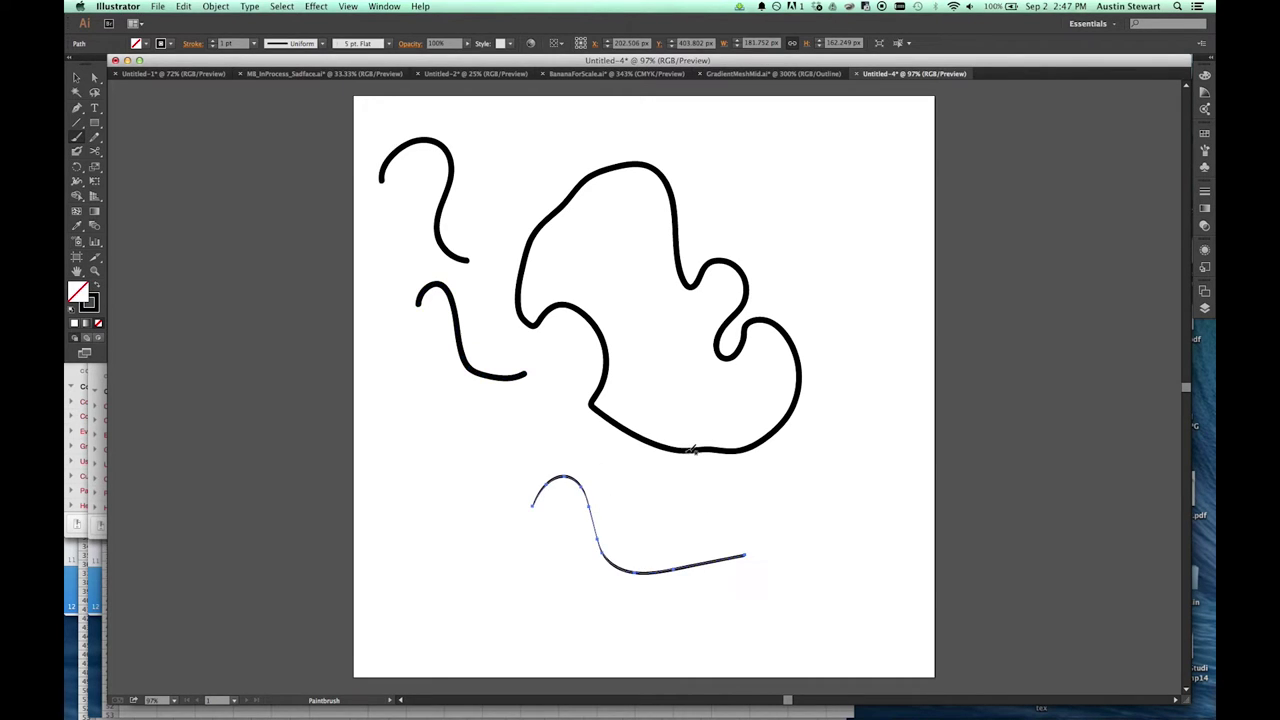
pyautogui.moveTo(729, 183)
pyautogui.mouseDown()
pyautogui.moveTo(784, 118)
pyautogui.moveTo(791, 272)
pyautogui.moveTo(858, 224)
pyautogui.mouseUp()
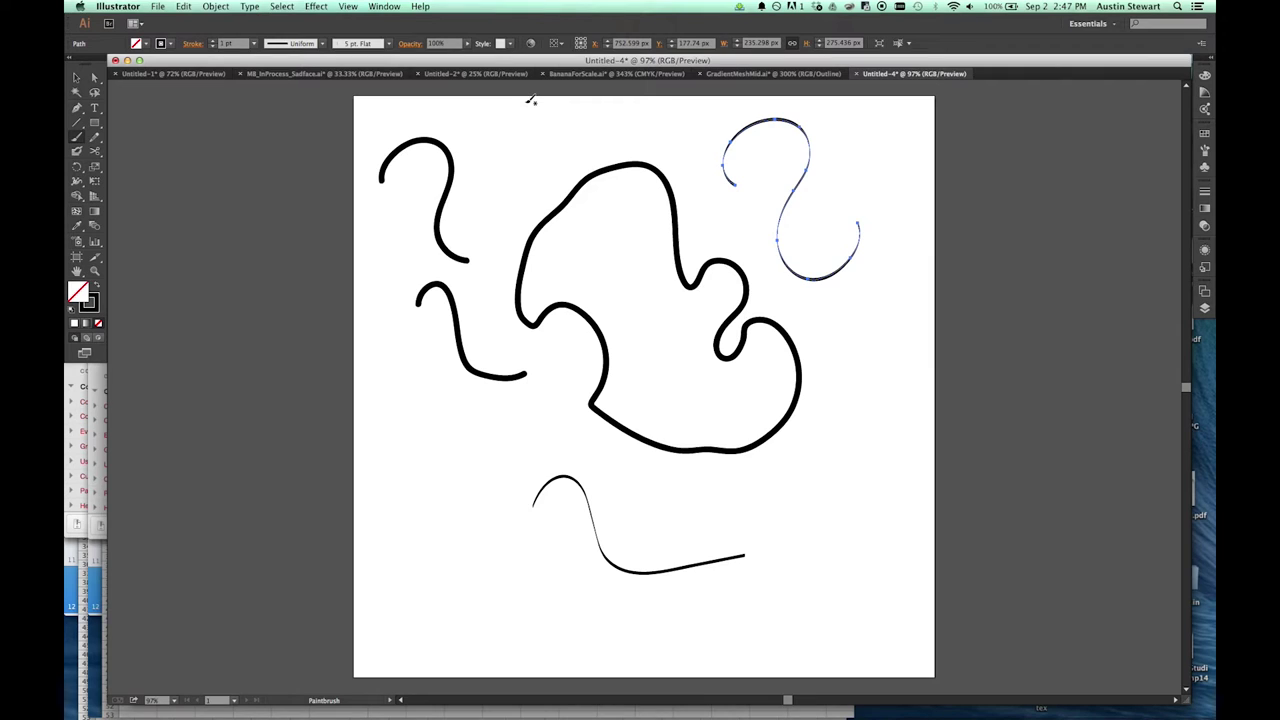
# Set stroke weight to 4 pt and paint an S-stroke at lower right and a wavy bottom stroke.
pyautogui.click(254, 43)
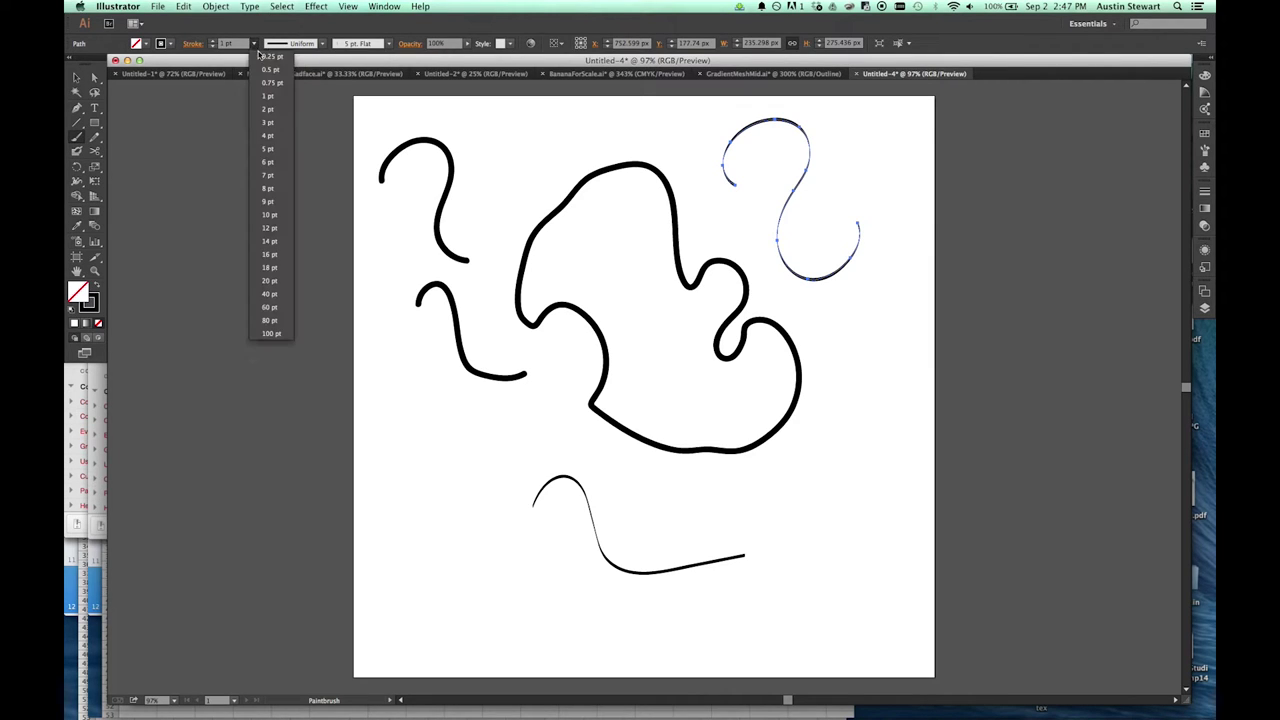
pyautogui.click(268, 135)
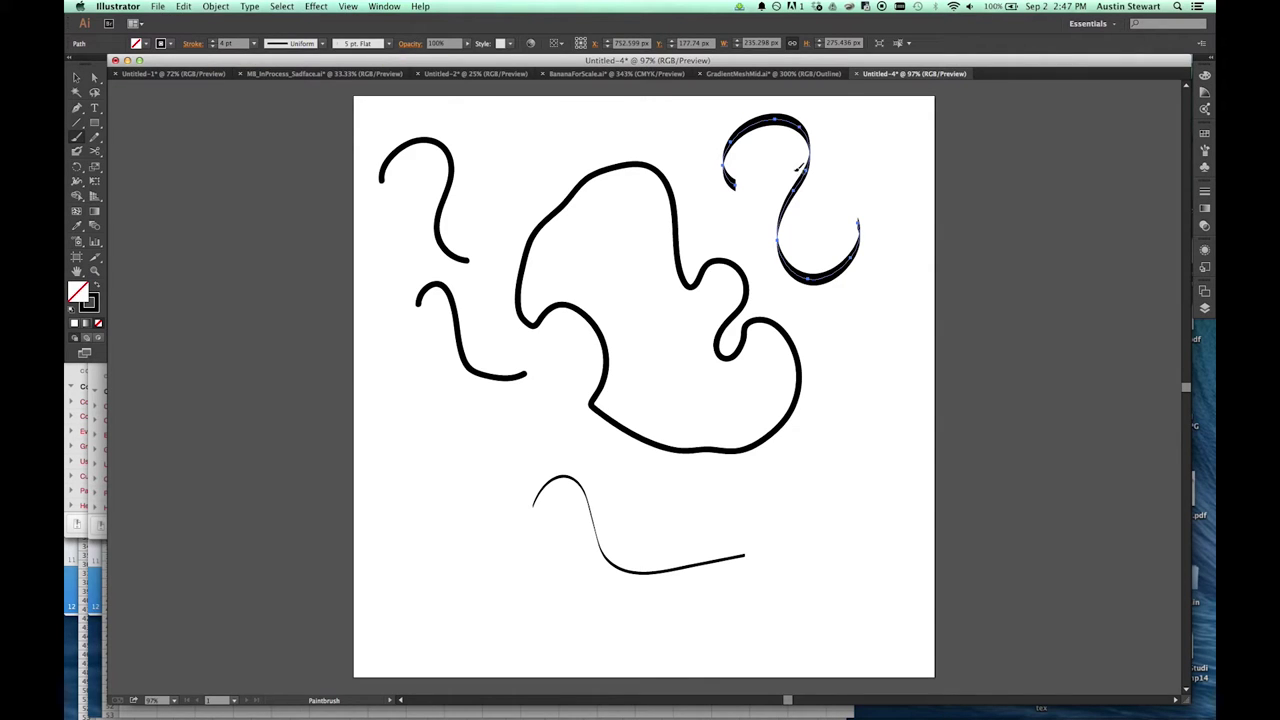
pyautogui.moveTo(802, 481)
pyautogui.mouseDown()
pyautogui.moveTo(855, 423)
pyautogui.moveTo(906, 554)
pyautogui.mouseUp()
pyautogui.moveTo(678, 492); pyautogui.dragTo(838, 509)
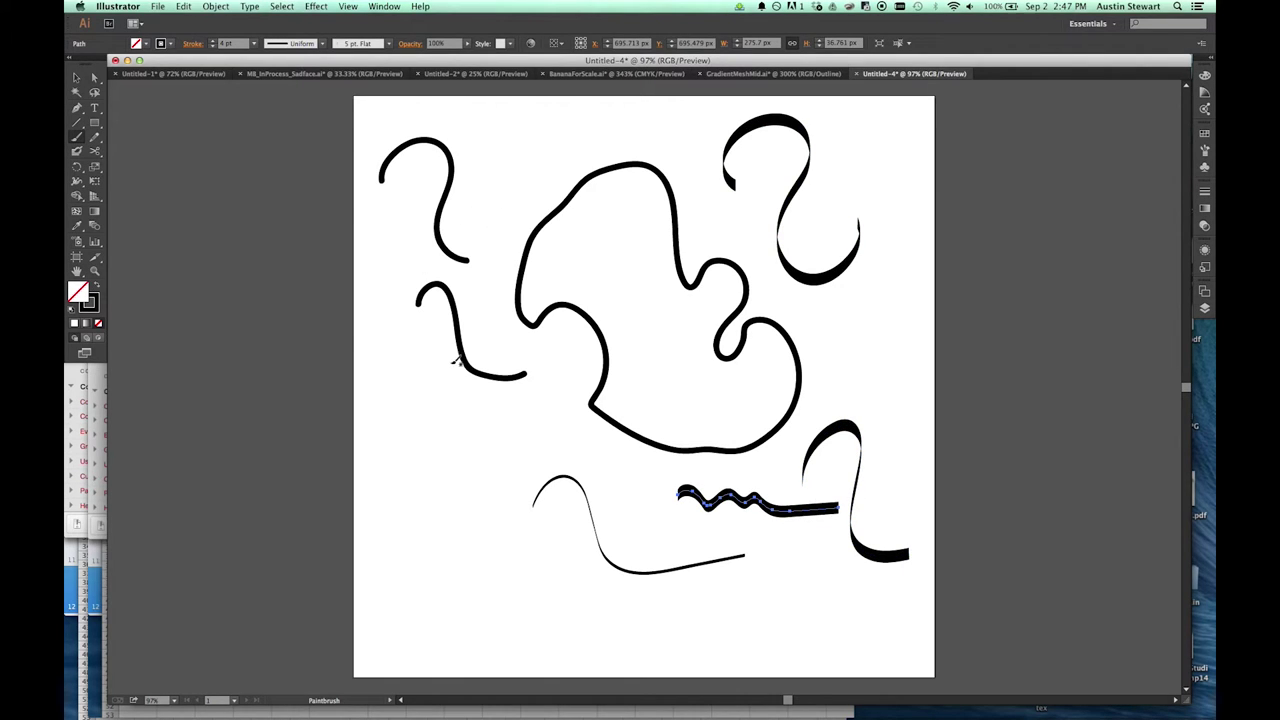
pyautogui.click(390, 46)
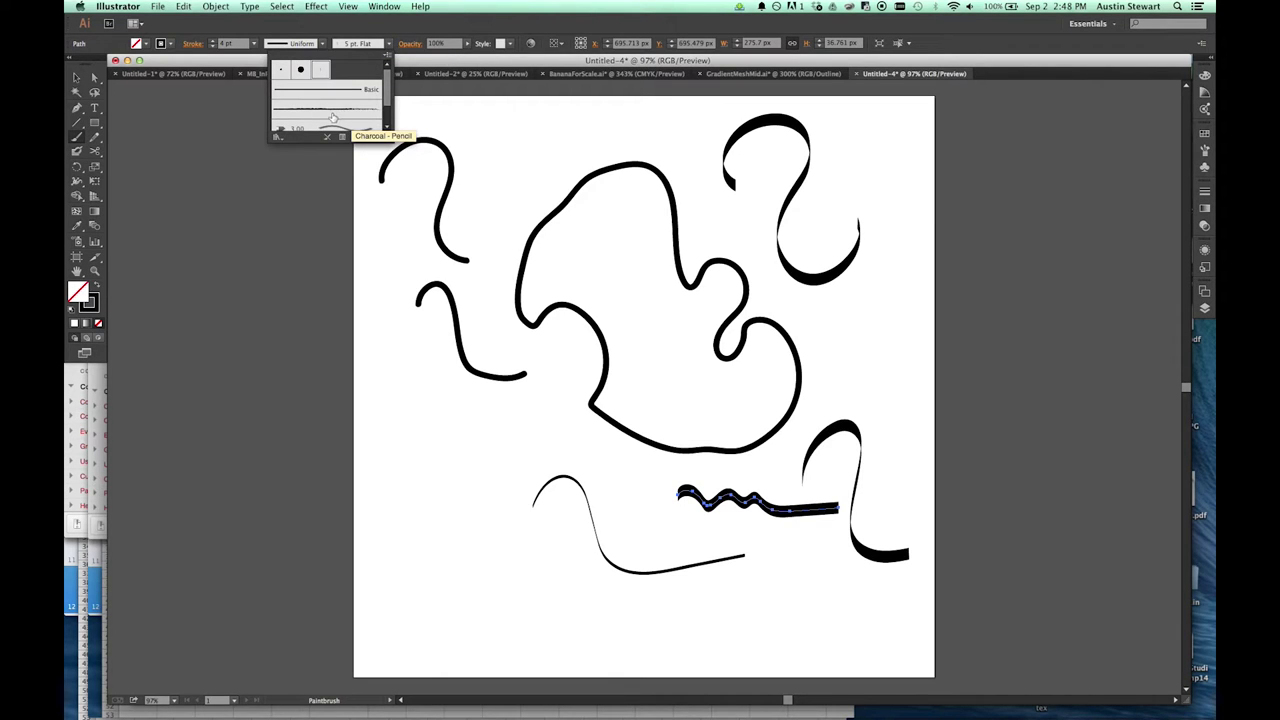
# Give the wavy stroke the Charcoal - Pencil brush and paint a thin stroke at lower left.
pyautogui.click(327, 113)
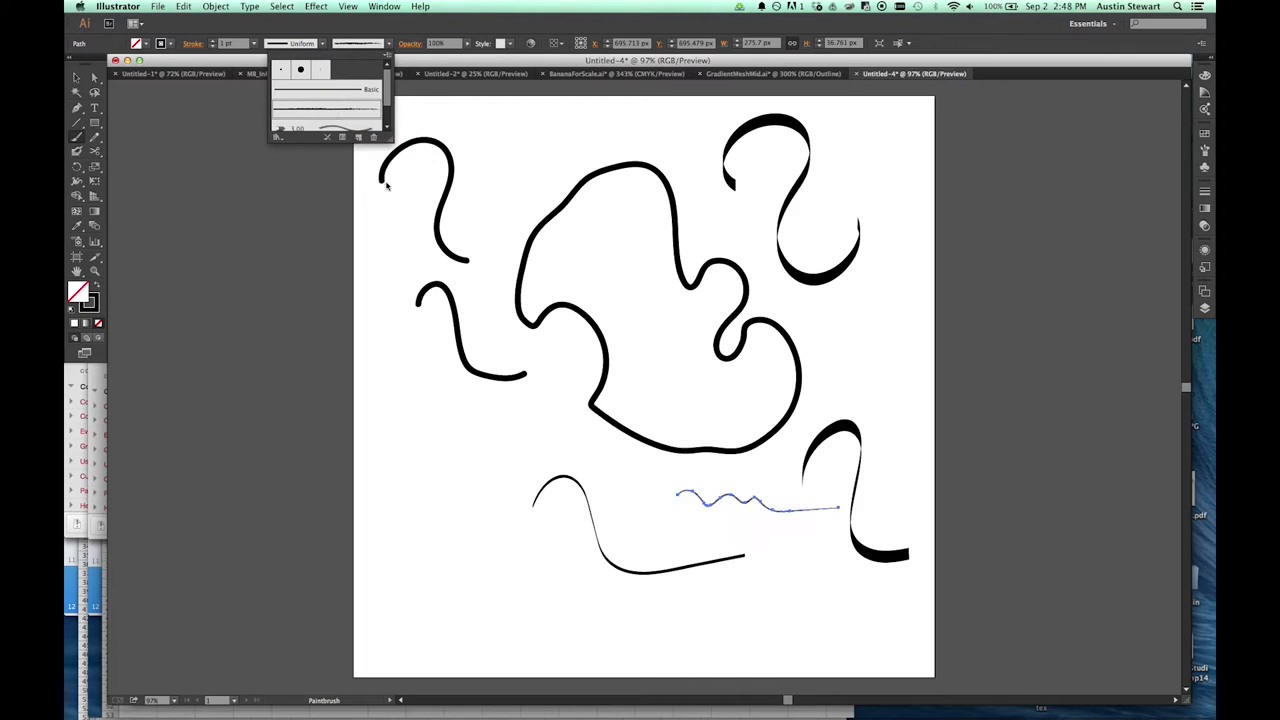
pyautogui.click(413, 467)
pyautogui.moveTo(403, 461); pyautogui.dragTo(558, 457)
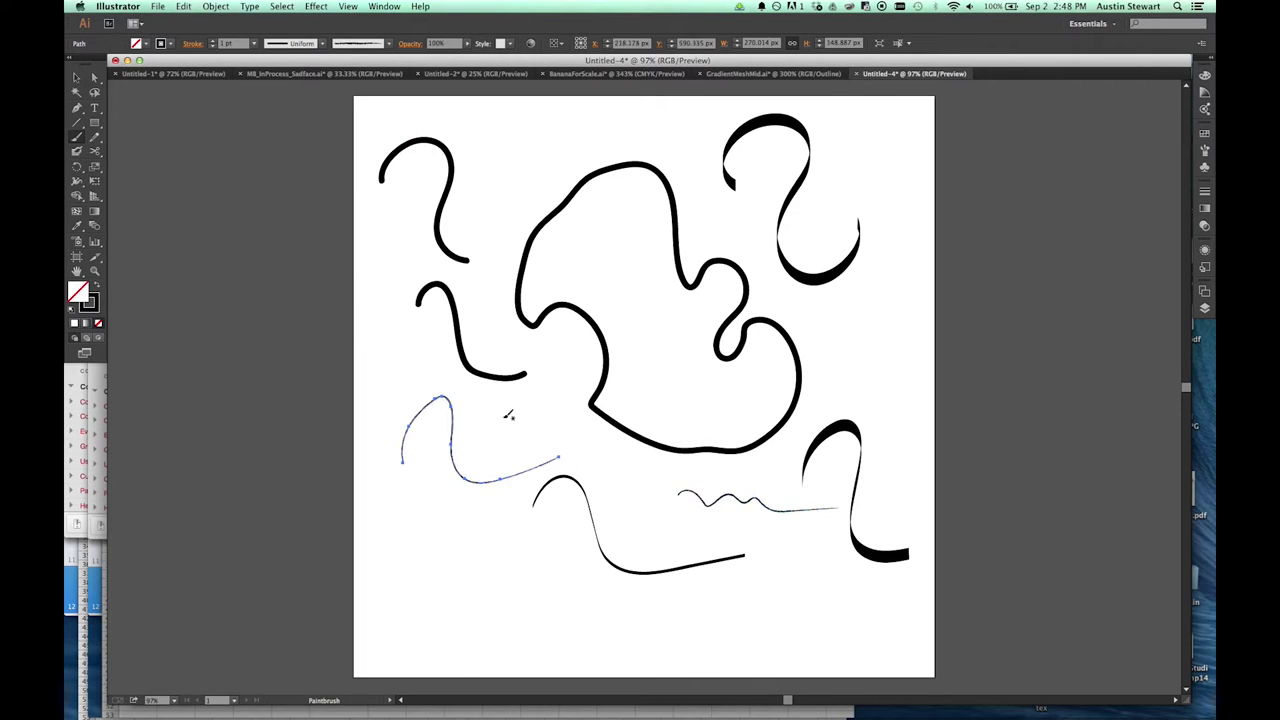
# At 6 pt stroke weight, paint two rough strokes arcing across the loop, then deselect.
pyautogui.click(254, 47)
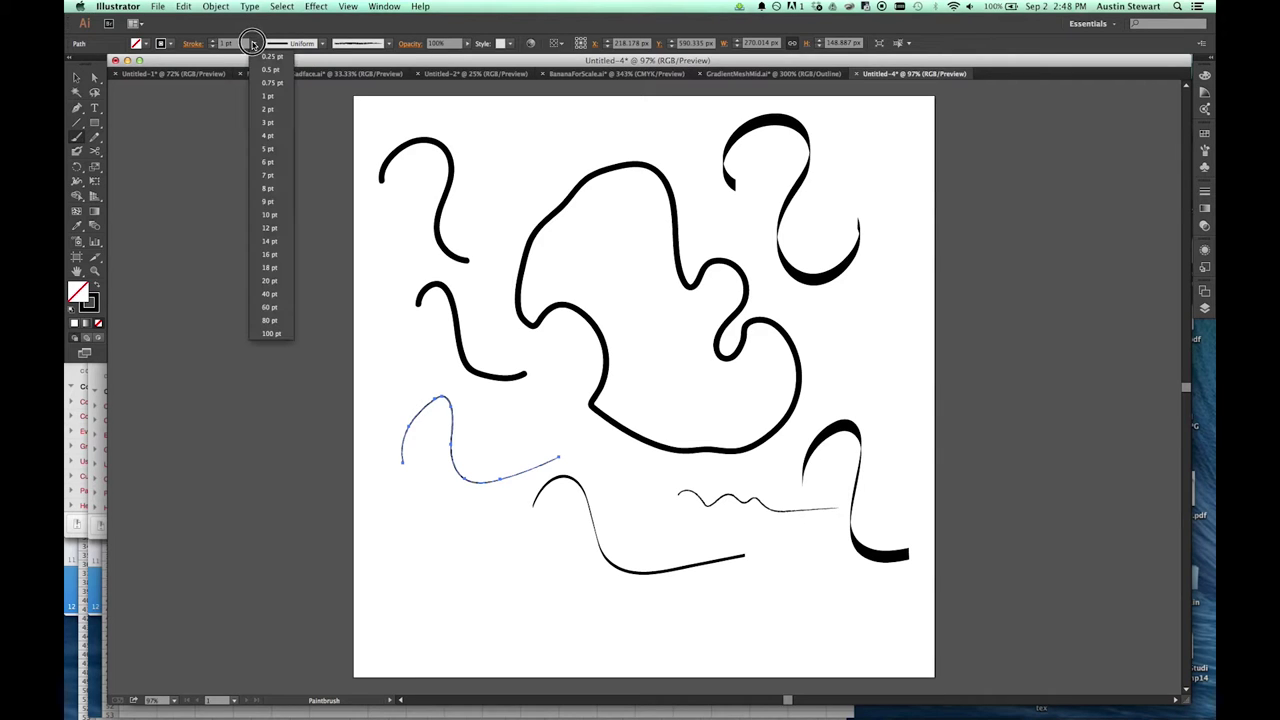
pyautogui.click(275, 164)
pyautogui.moveTo(457, 172)
pyautogui.mouseDown()
pyautogui.moveTo(558, 236)
pyautogui.moveTo(667, 343)
pyautogui.mouseUp()
pyautogui.moveTo(529, 124)
pyautogui.mouseDown()
pyautogui.moveTo(579, 122)
pyautogui.moveTo(695, 314)
pyautogui.mouseUp()
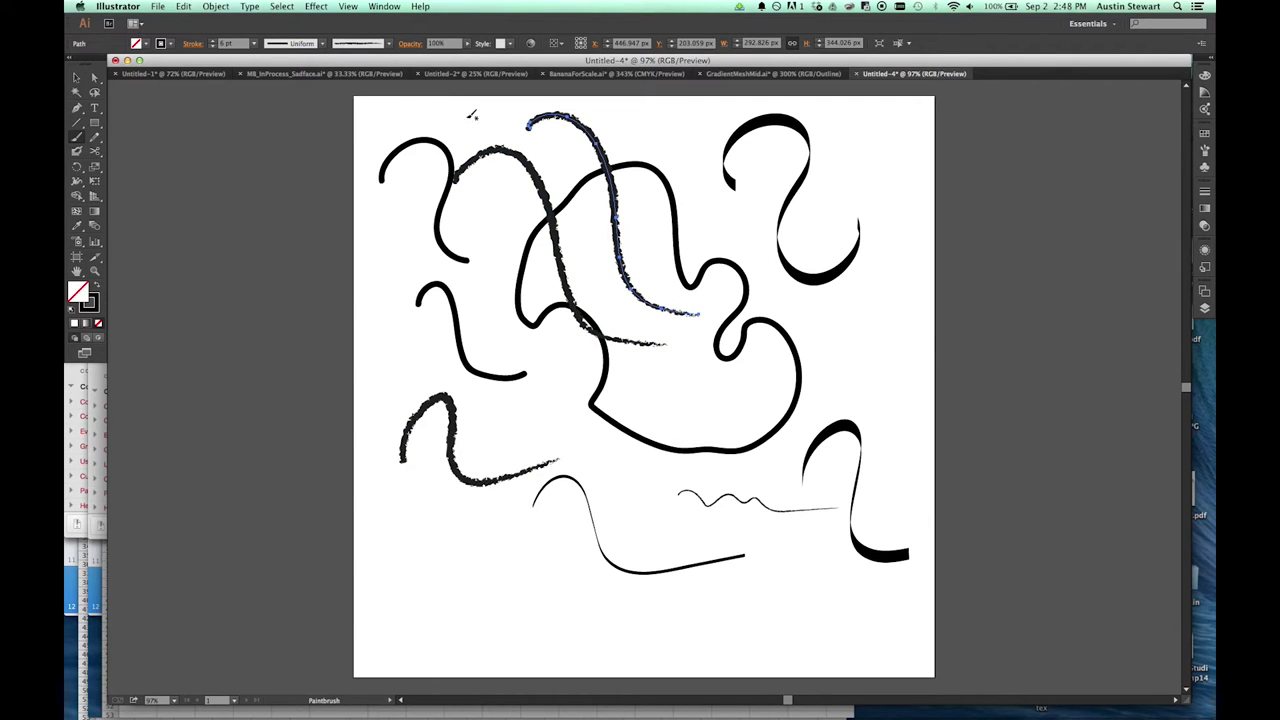
pyautogui.click(542, 199)
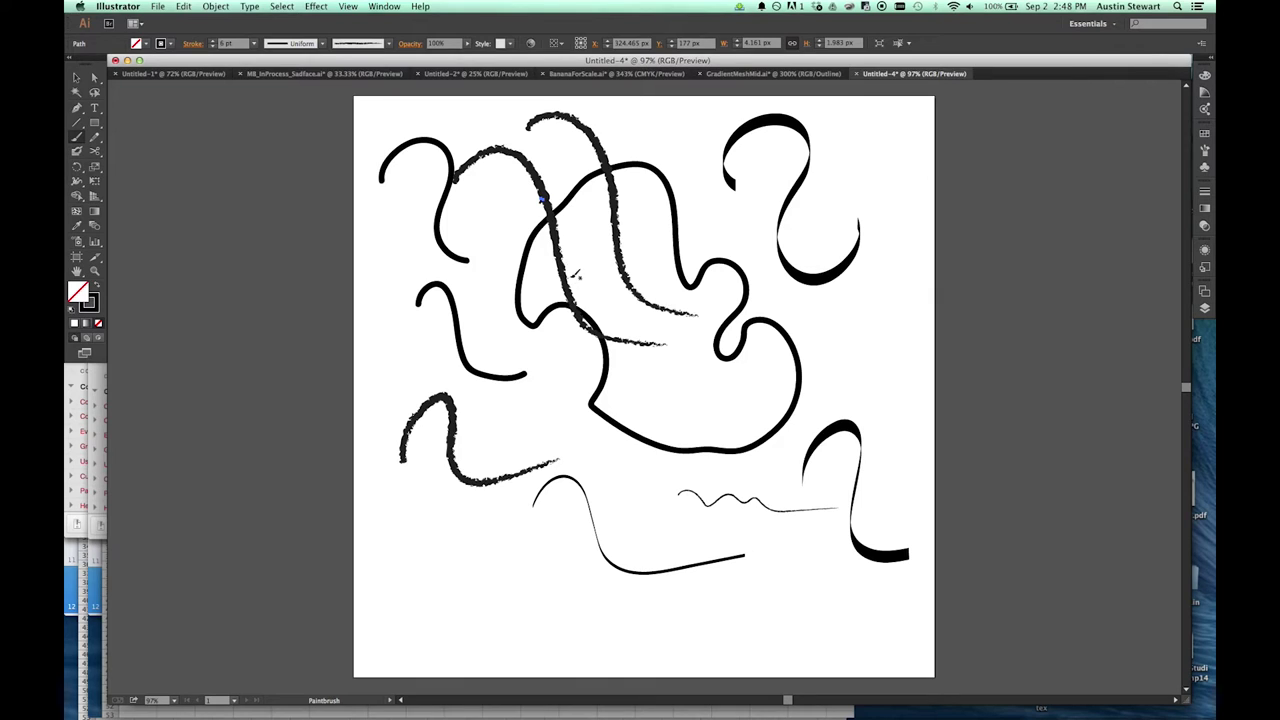
pyautogui.click(390, 43)
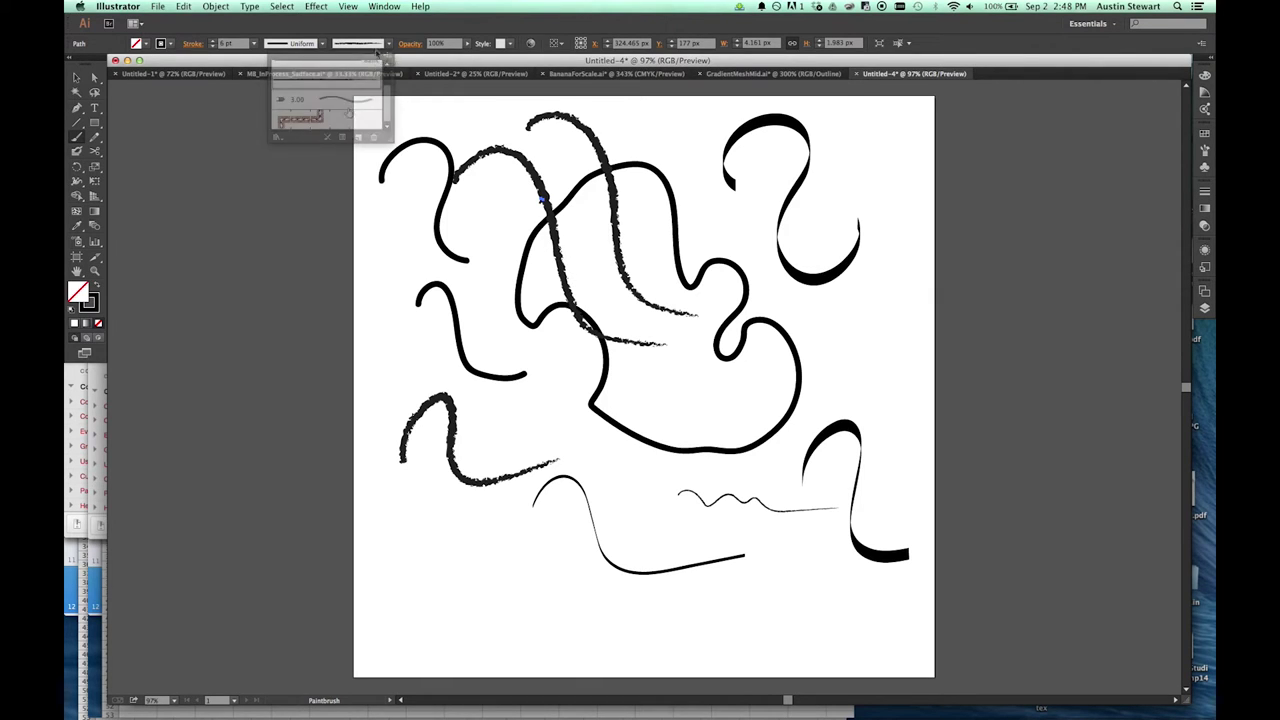
# Switch to the soft 3.00 brush and paint gray strokes left of centre and down the middle.
pyautogui.click(344, 101)
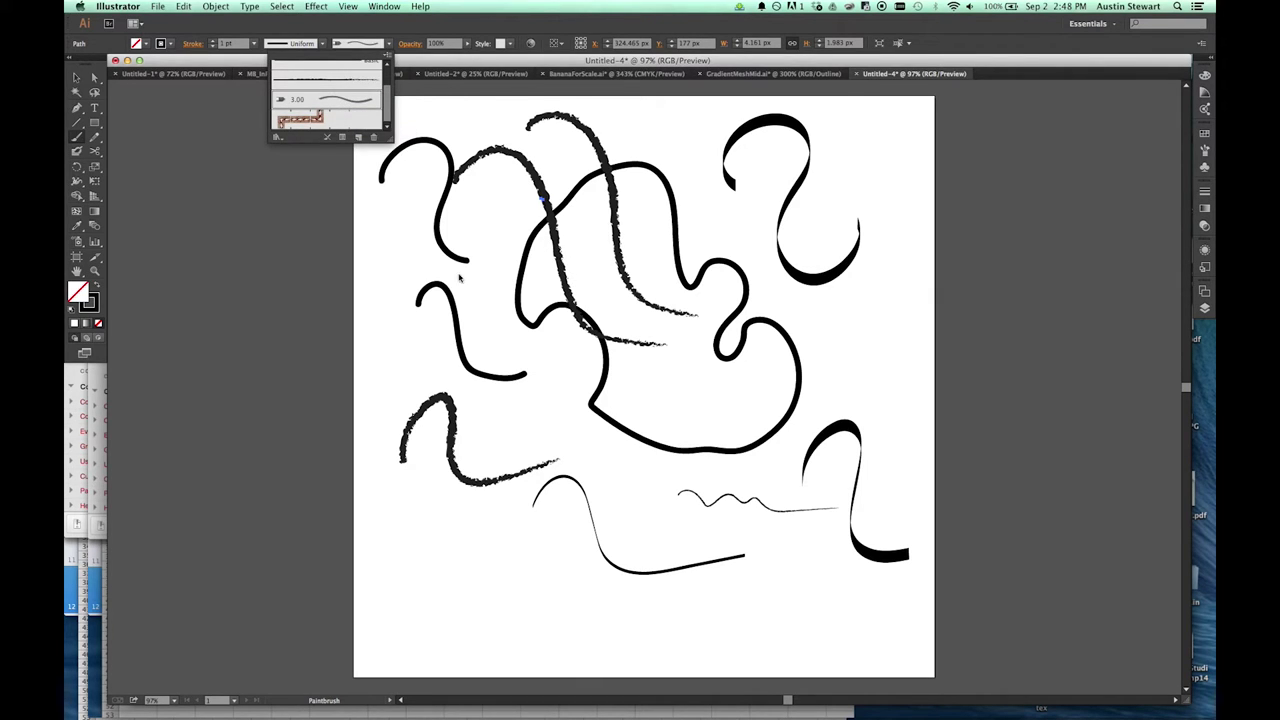
pyautogui.click(476, 318)
pyautogui.moveTo(480, 313); pyautogui.dragTo(596, 431)
pyautogui.moveTo(679, 172)
pyautogui.mouseDown()
pyautogui.moveTo(760, 328)
pyautogui.moveTo(826, 412)
pyautogui.mouseUp()
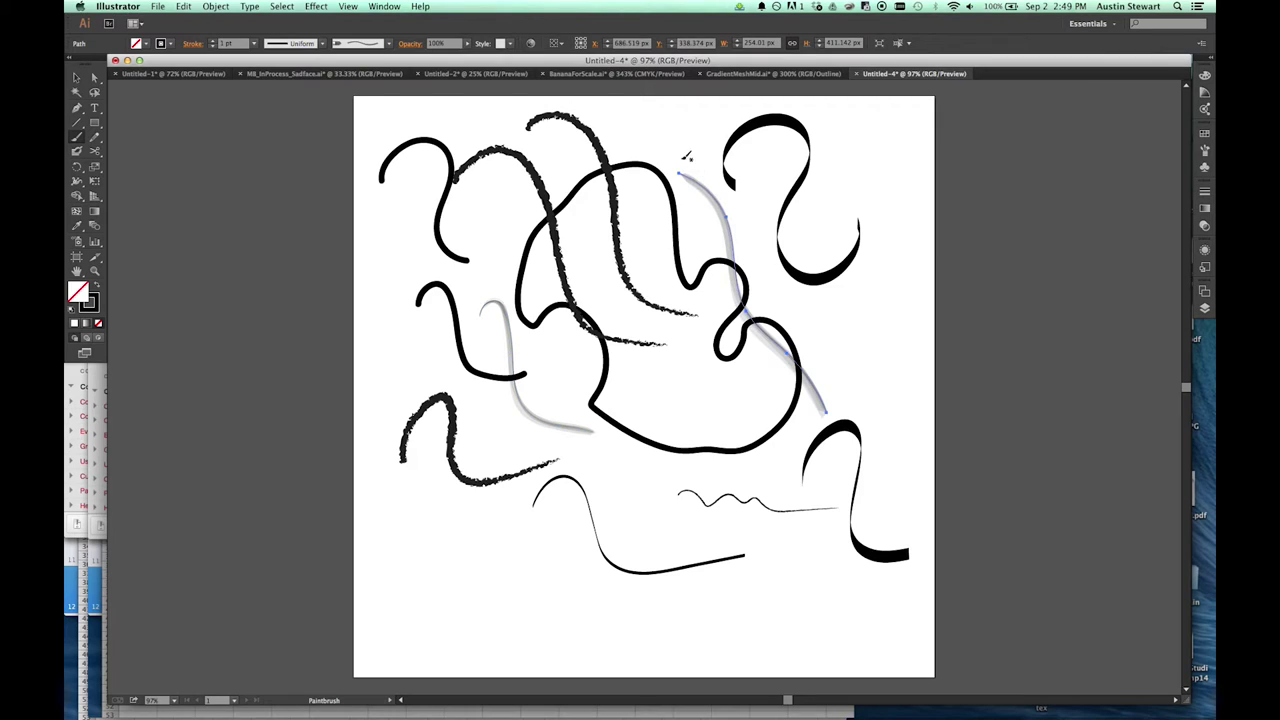
pyautogui.moveTo(686, 177); pyautogui.dragTo(735, 355)
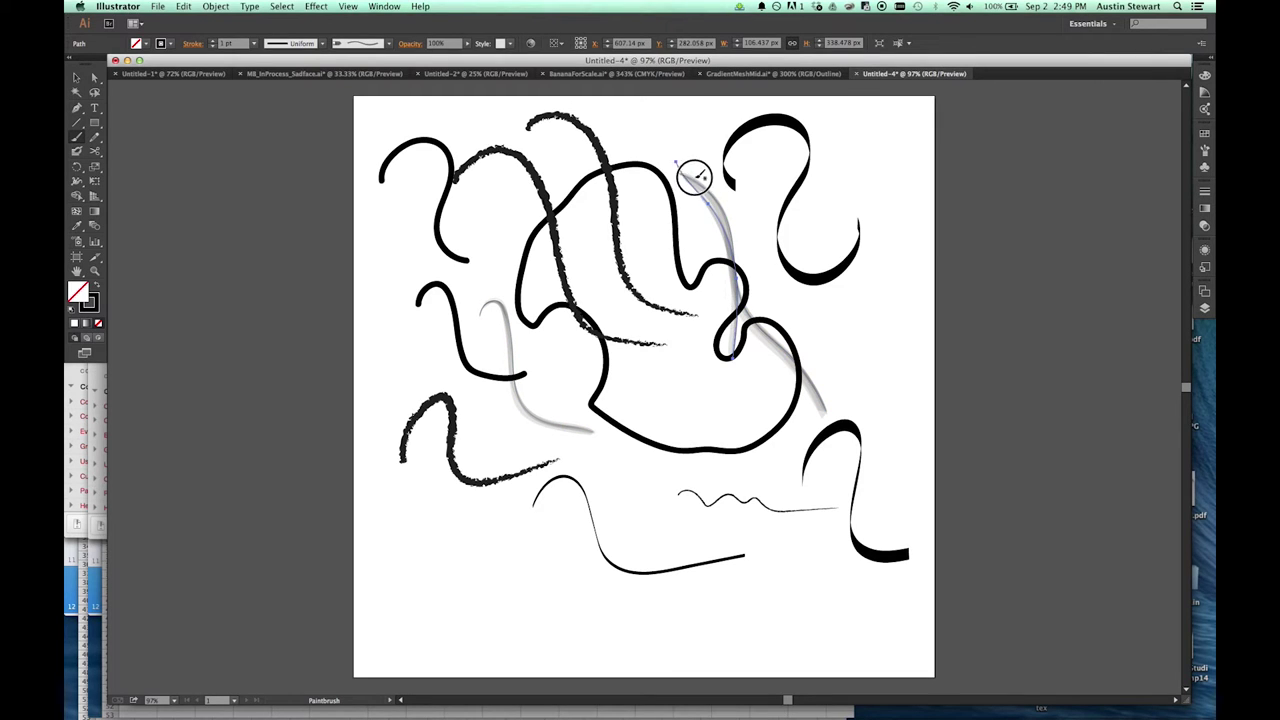
pyautogui.moveTo(721, 225)
pyautogui.mouseDown()
pyautogui.moveTo(694, 300)
pyautogui.moveTo(686, 420)
pyautogui.mouseUp()
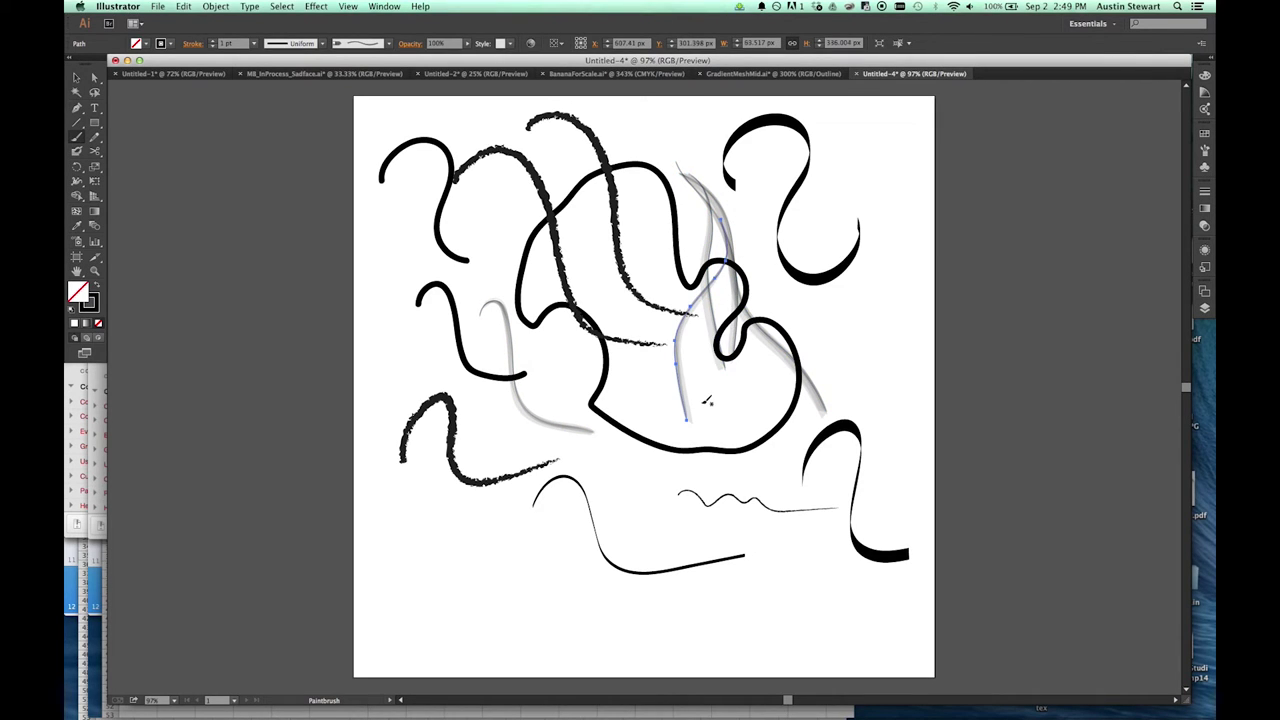
# Add more soft gray strokes right of centre and down the right edge, ending with a loop.
pyautogui.moveTo(706, 211); pyautogui.dragTo(758, 352)
pyautogui.moveTo(692, 212); pyautogui.dragTo(760, 485)
pyautogui.moveTo(768, 260); pyautogui.dragTo(823, 347)
pyautogui.moveTo(760, 222)
pyautogui.mouseDown()
pyautogui.moveTo(821, 244)
pyautogui.moveTo(853, 393)
pyautogui.mouseUp()
pyautogui.moveTo(855, 150)
pyautogui.mouseDown()
pyautogui.moveTo(889, 227)
pyautogui.moveTo(898, 316)
pyautogui.moveTo(877, 402)
pyautogui.moveTo(922, 436)
pyautogui.mouseUp()
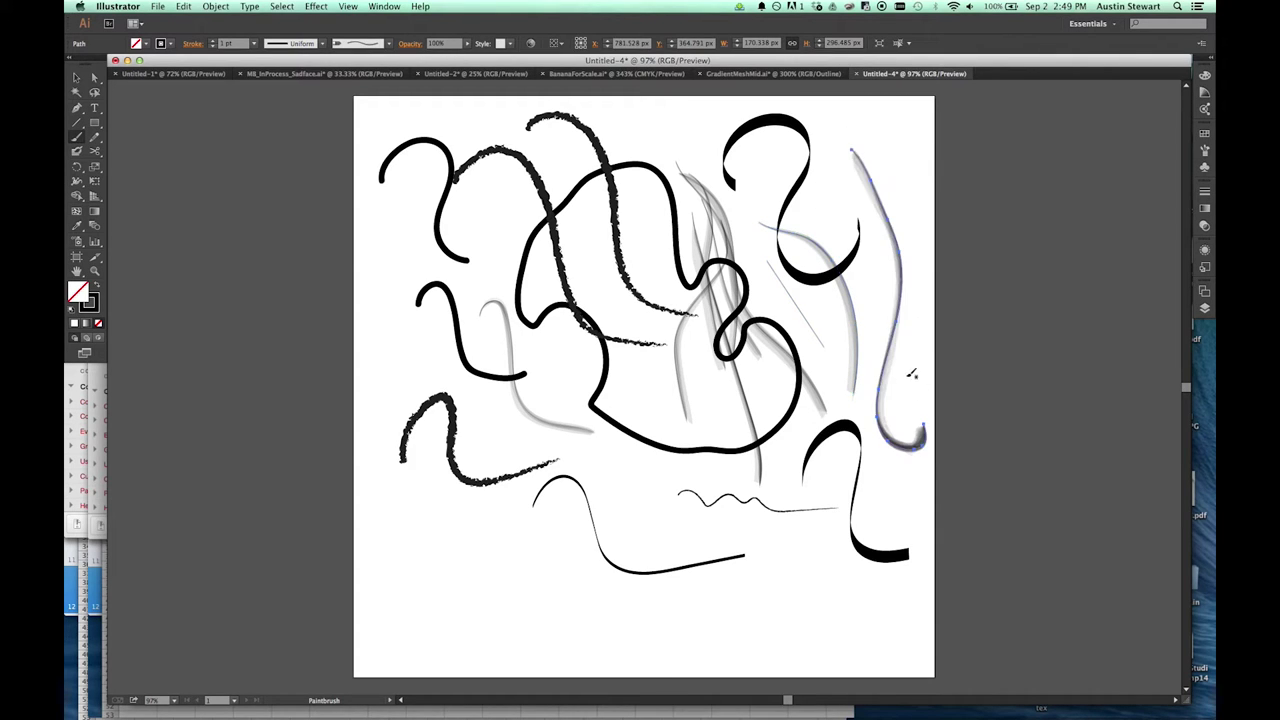
pyautogui.moveTo(880, 158)
pyautogui.mouseDown()
pyautogui.moveTo(891, 303)
pyautogui.moveTo(860, 235)
pyautogui.mouseUp()
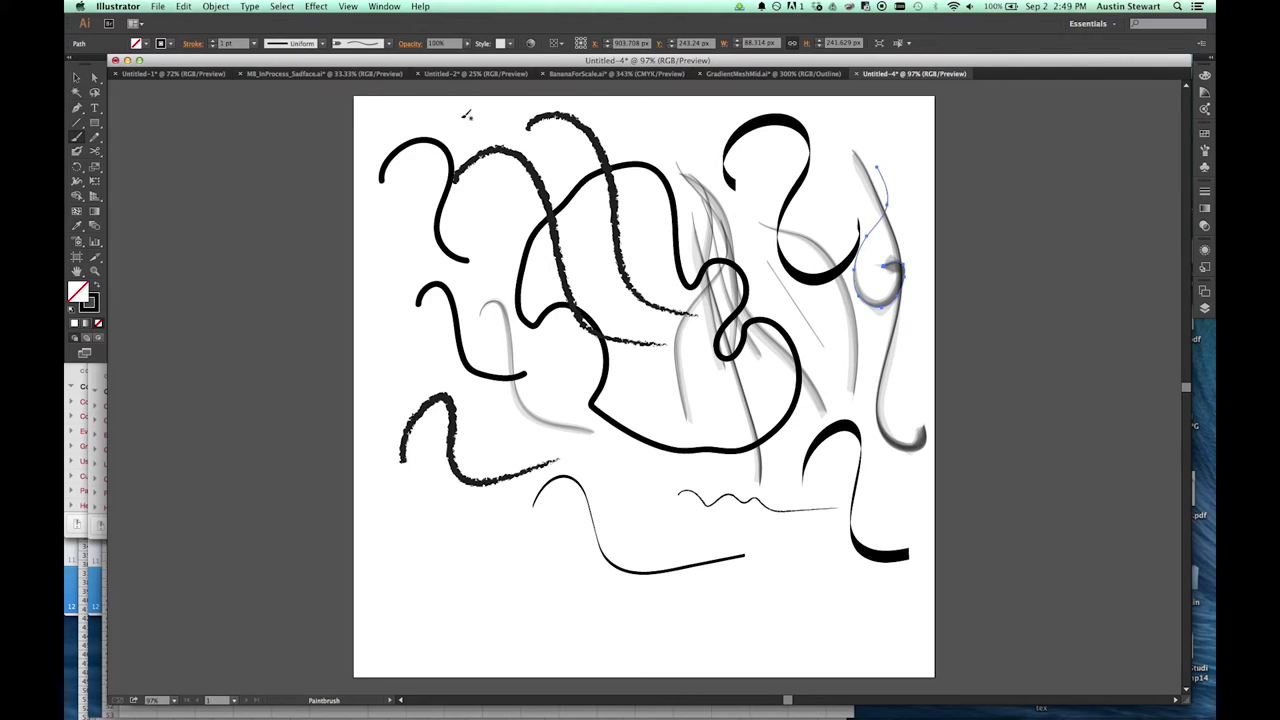
pyautogui.click(387, 43)
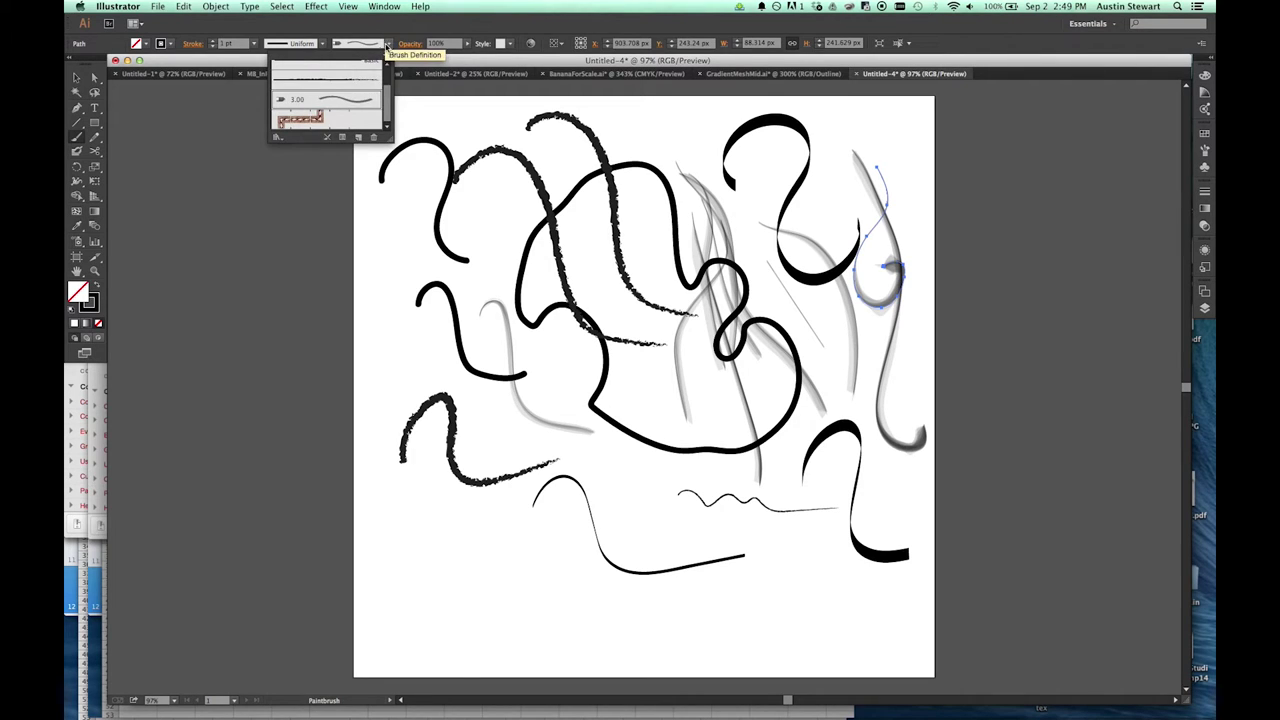
# Apply Leather Seam to the looping right stroke and paint seven more seam strokes across the artboard.
pyautogui.click(284, 121)
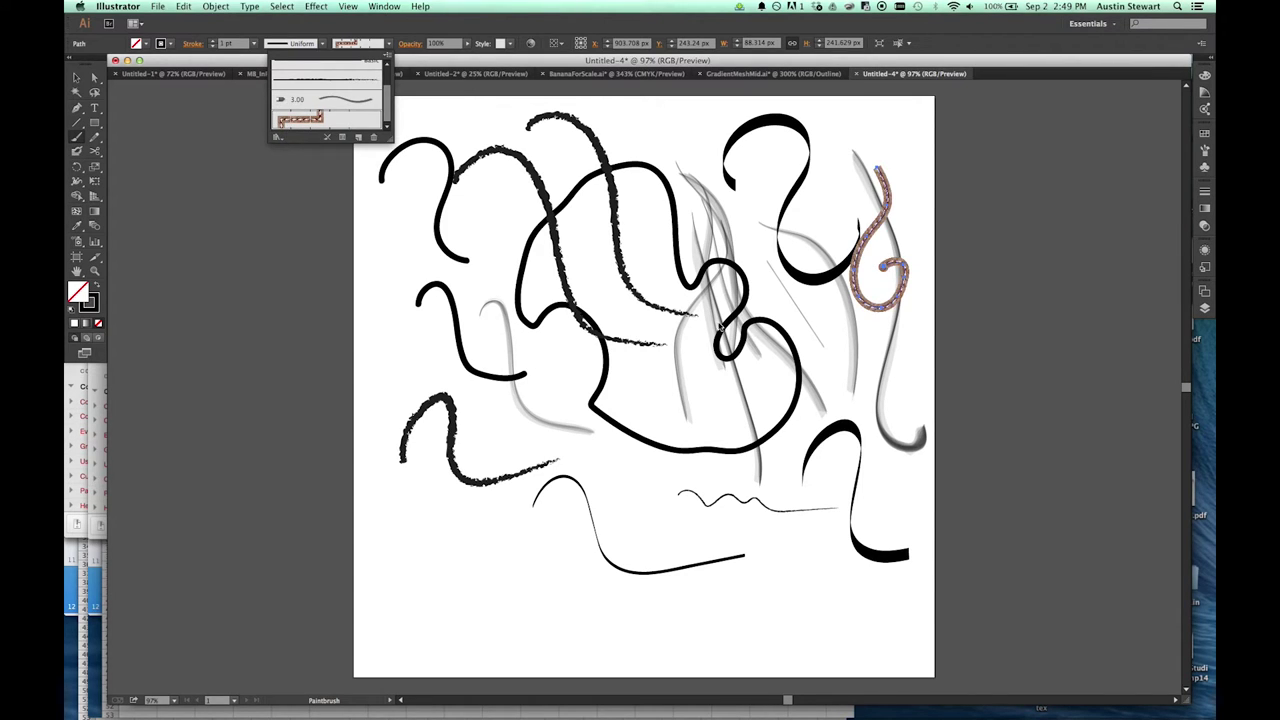
pyautogui.click(600, 279)
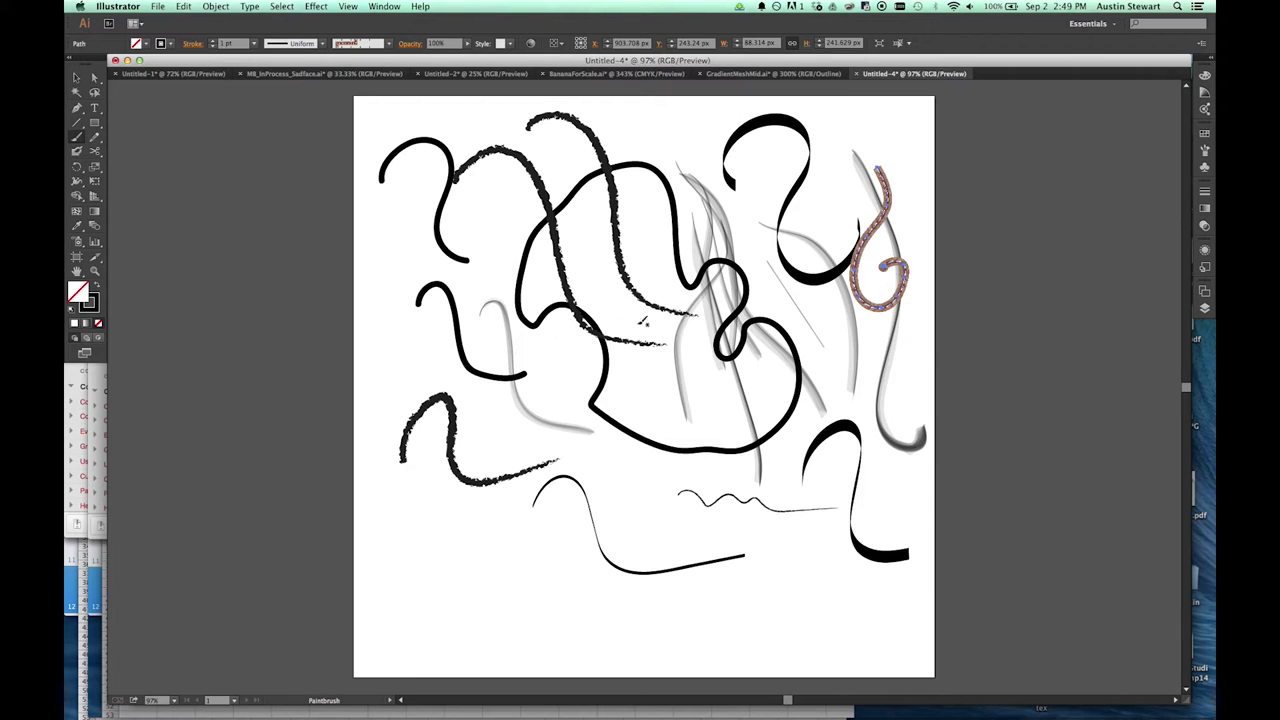
pyautogui.moveTo(669, 383); pyautogui.dragTo(680, 583)
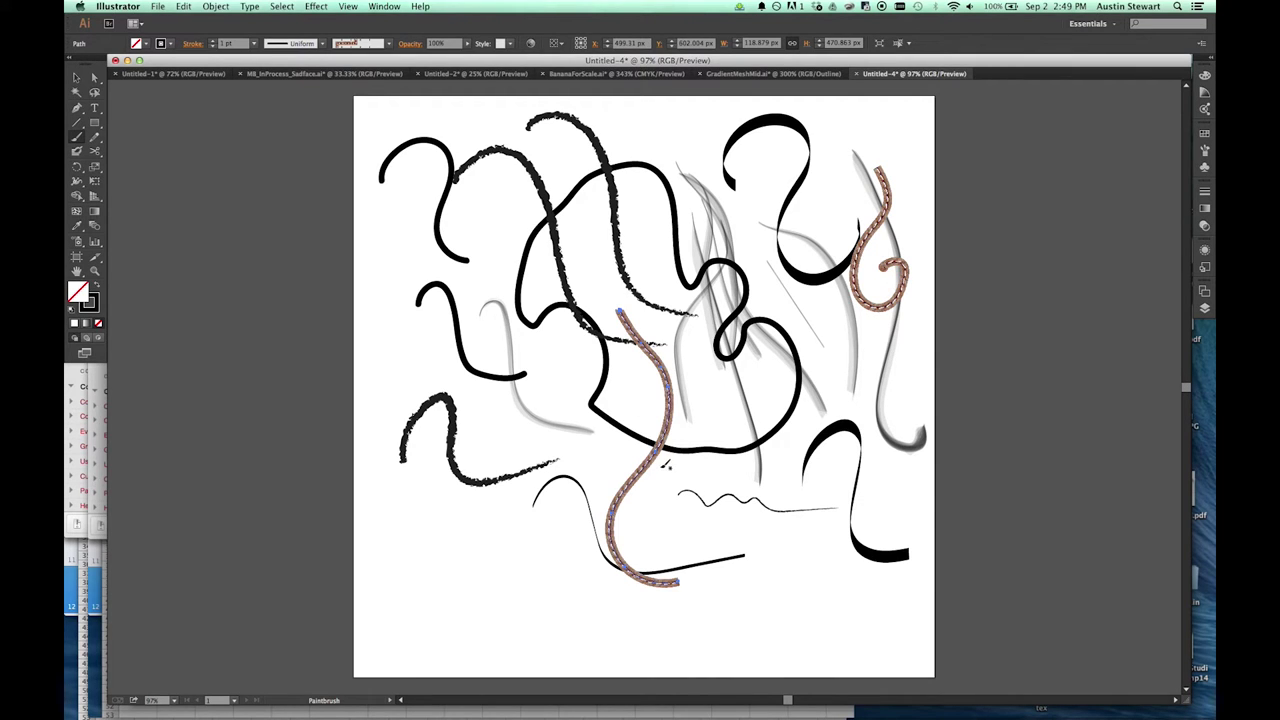
pyautogui.moveTo(586, 450)
pyautogui.mouseDown()
pyautogui.moveTo(629, 460)
pyautogui.moveTo(600, 518)
pyautogui.mouseUp()
pyautogui.moveTo(638, 374)
pyautogui.mouseDown()
pyautogui.moveTo(663, 349)
pyautogui.moveTo(585, 233)
pyautogui.moveTo(533, 250)
pyautogui.mouseUp()
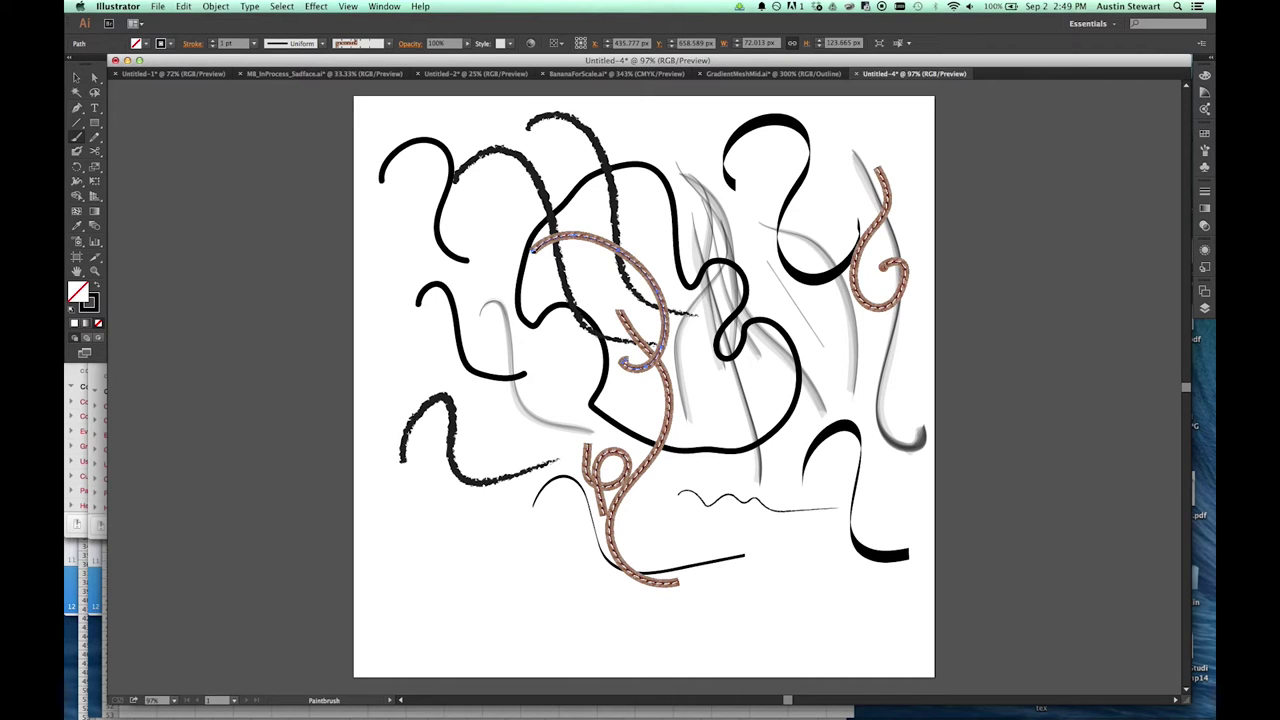
pyautogui.moveTo(494, 198)
pyautogui.mouseDown()
pyautogui.moveTo(477, 206)
pyautogui.moveTo(508, 206)
pyautogui.mouseUp()
pyautogui.moveTo(512, 155)
pyautogui.mouseDown()
pyautogui.moveTo(543, 158)
pyautogui.moveTo(700, 265)
pyautogui.mouseUp()
pyautogui.moveTo(631, 122)
pyautogui.mouseDown()
pyautogui.moveTo(709, 194)
pyautogui.moveTo(648, 238)
pyautogui.mouseUp()
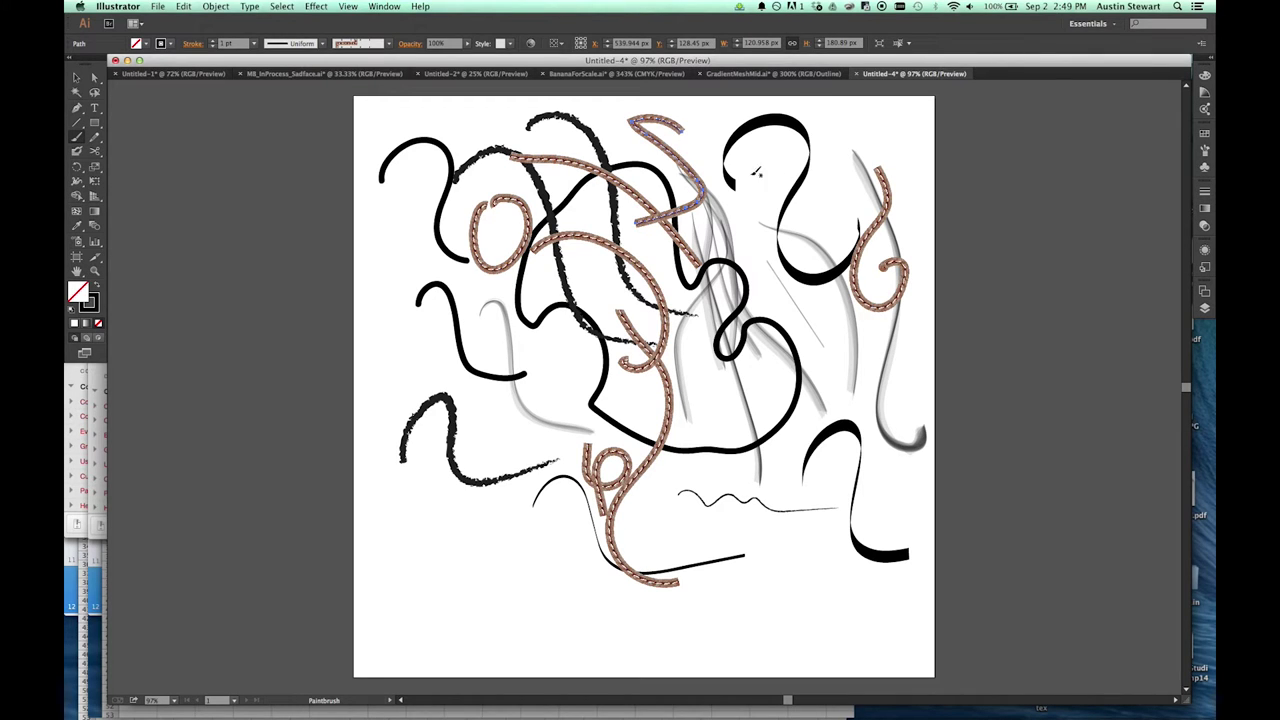
pyautogui.moveTo(771, 140)
pyautogui.mouseDown()
pyautogui.moveTo(732, 228)
pyautogui.moveTo(797, 329)
pyautogui.mouseUp()
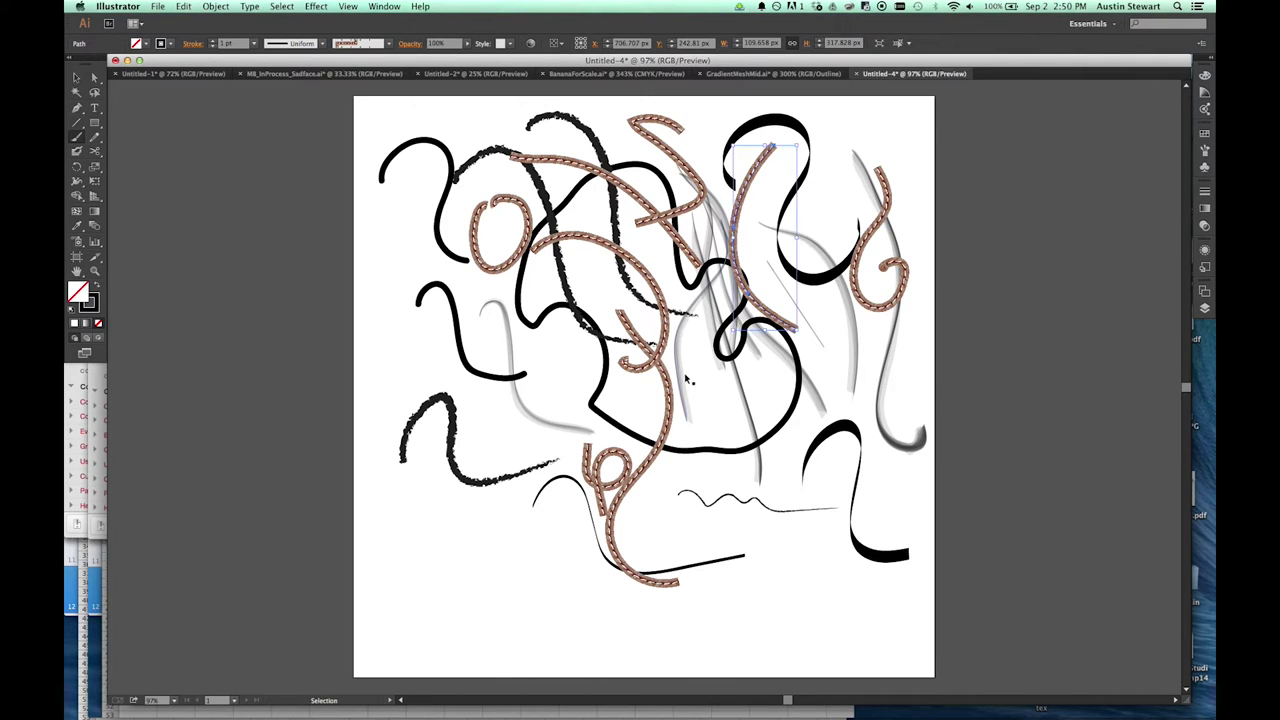
# Select all paths with Cmd+A and delete them.
pyautogui.press('super+a')
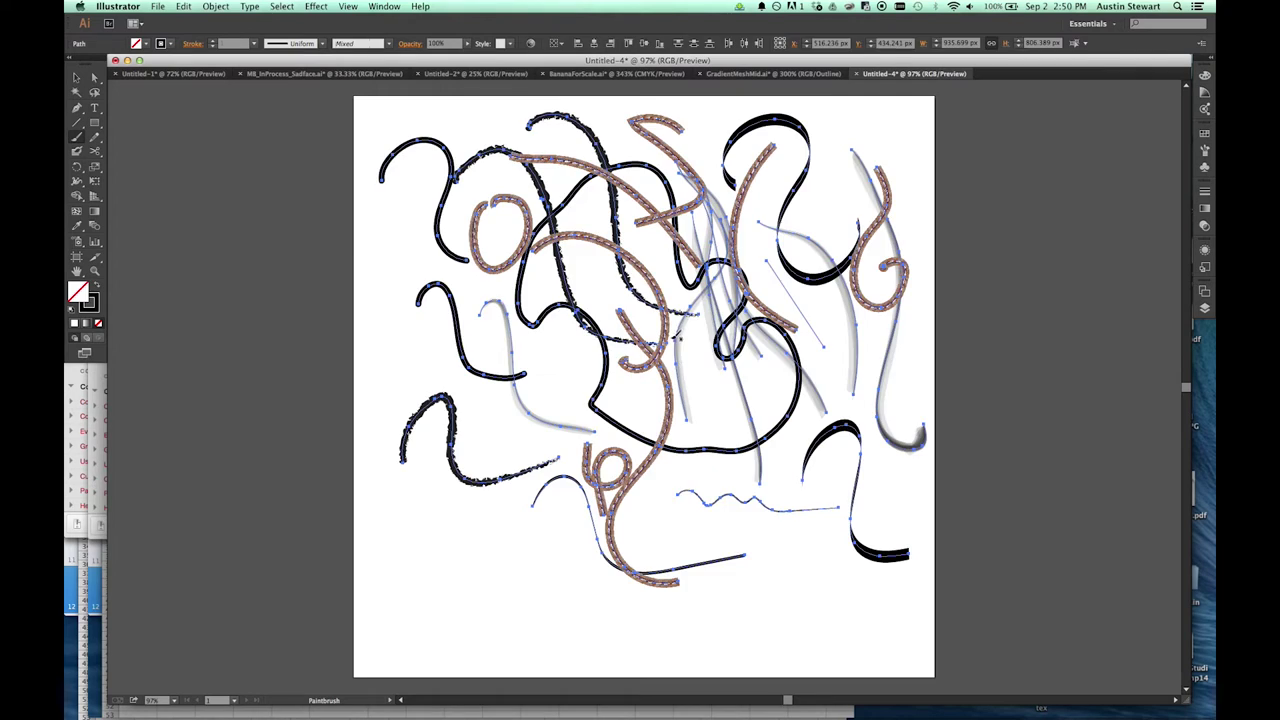
pyautogui.press('Delete')
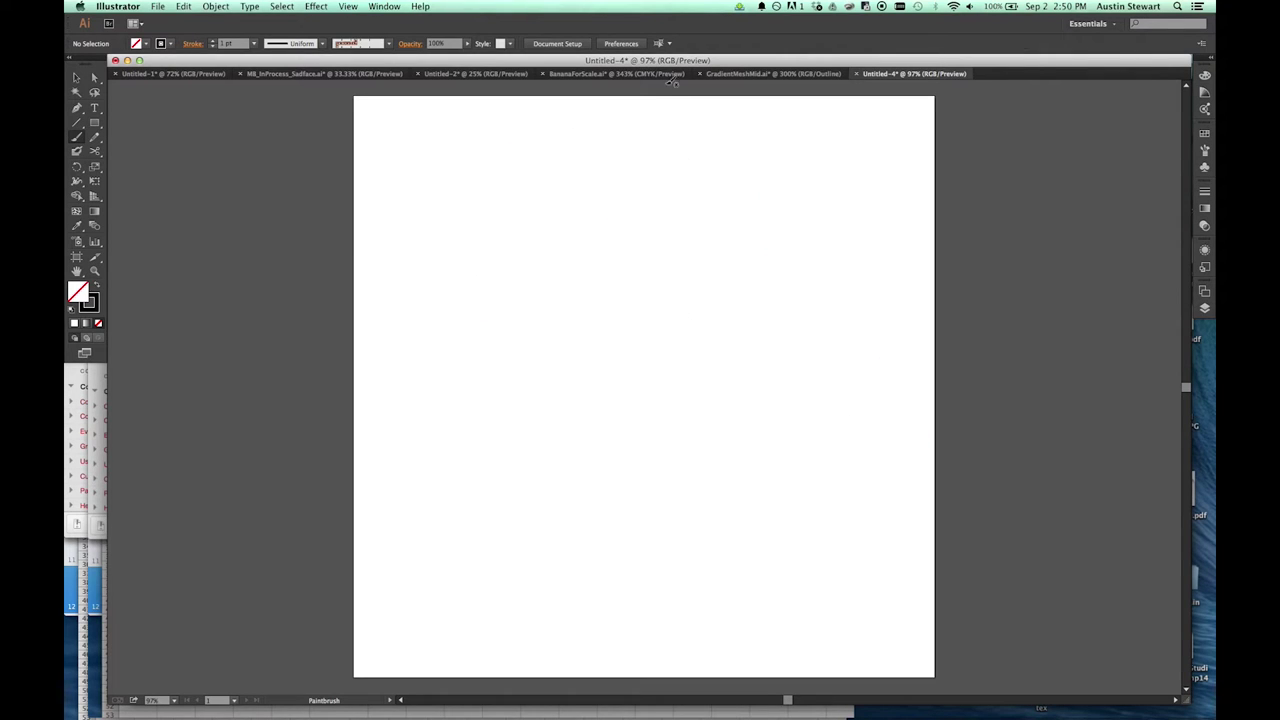
# Open Calligraphic Brush Options for the 10 pt. Round brush from the brush list.
pyautogui.click(388, 44)
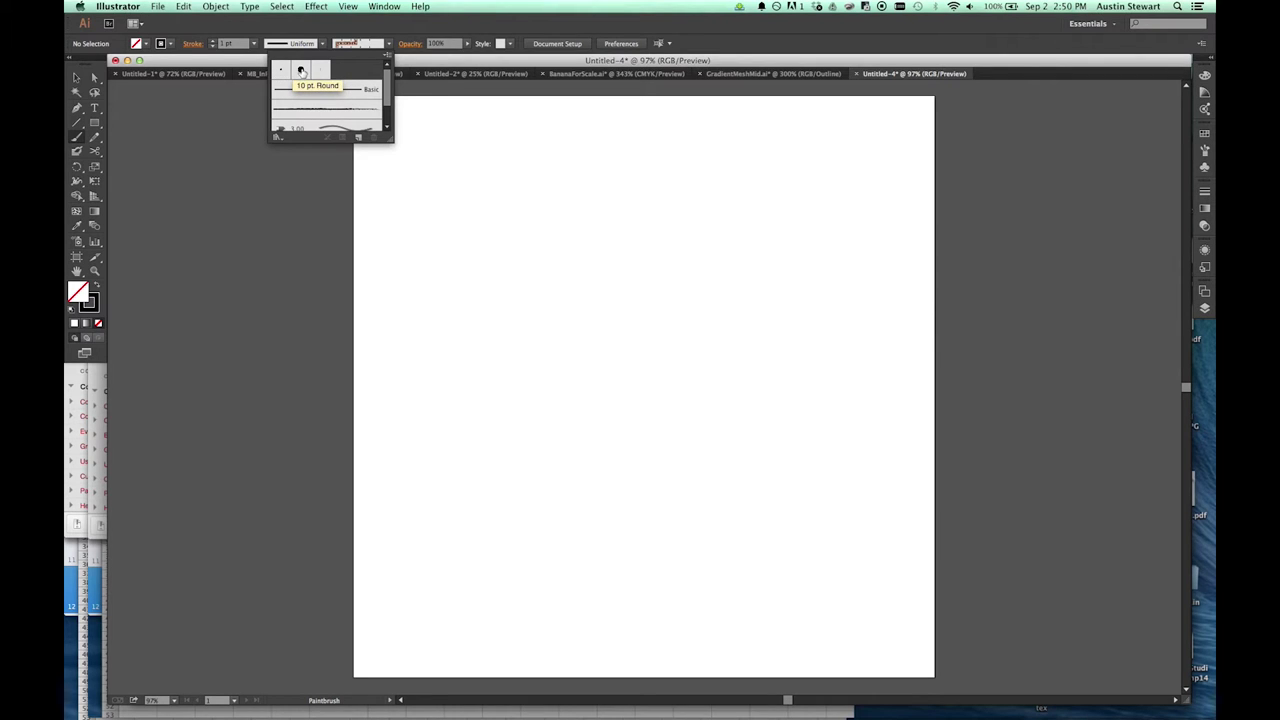
pyautogui.doubleClick(301, 70)
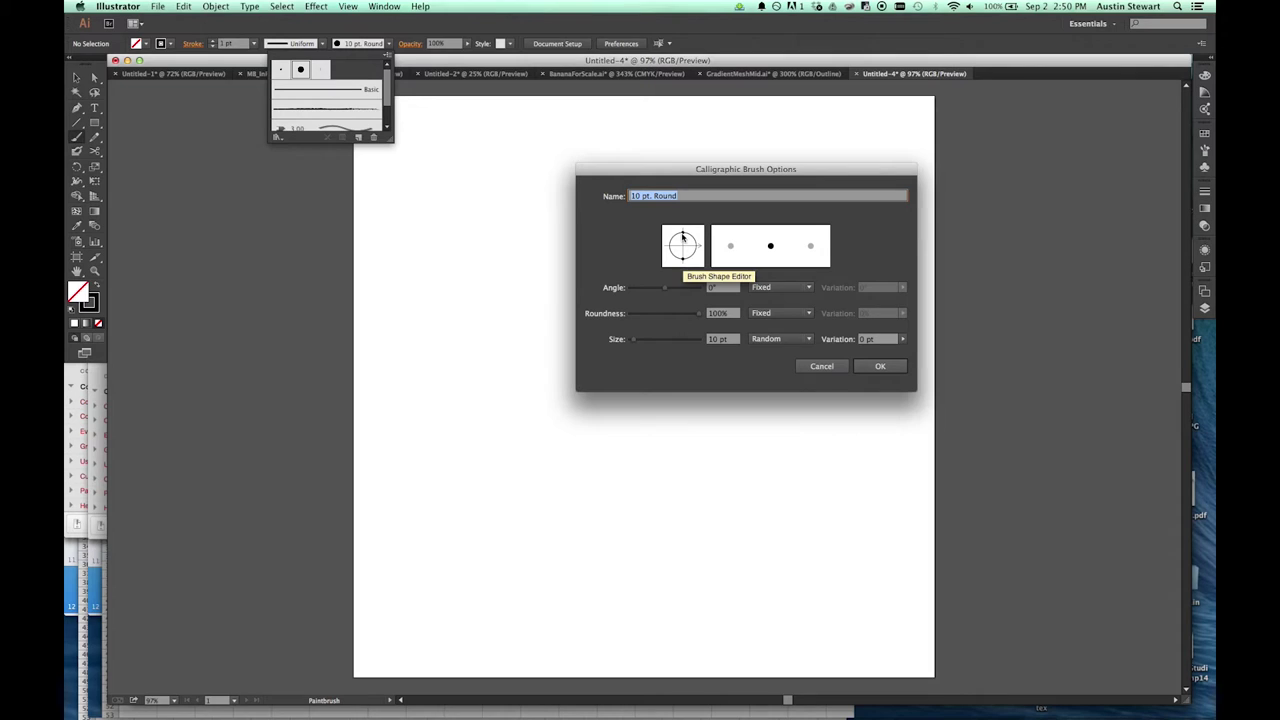
# Set the brush to 47° angle, 45% roundness, 49 pt size, Pressure with 45 pt variation.
pyautogui.moveTo(684, 237); pyautogui.dragTo(684, 240)
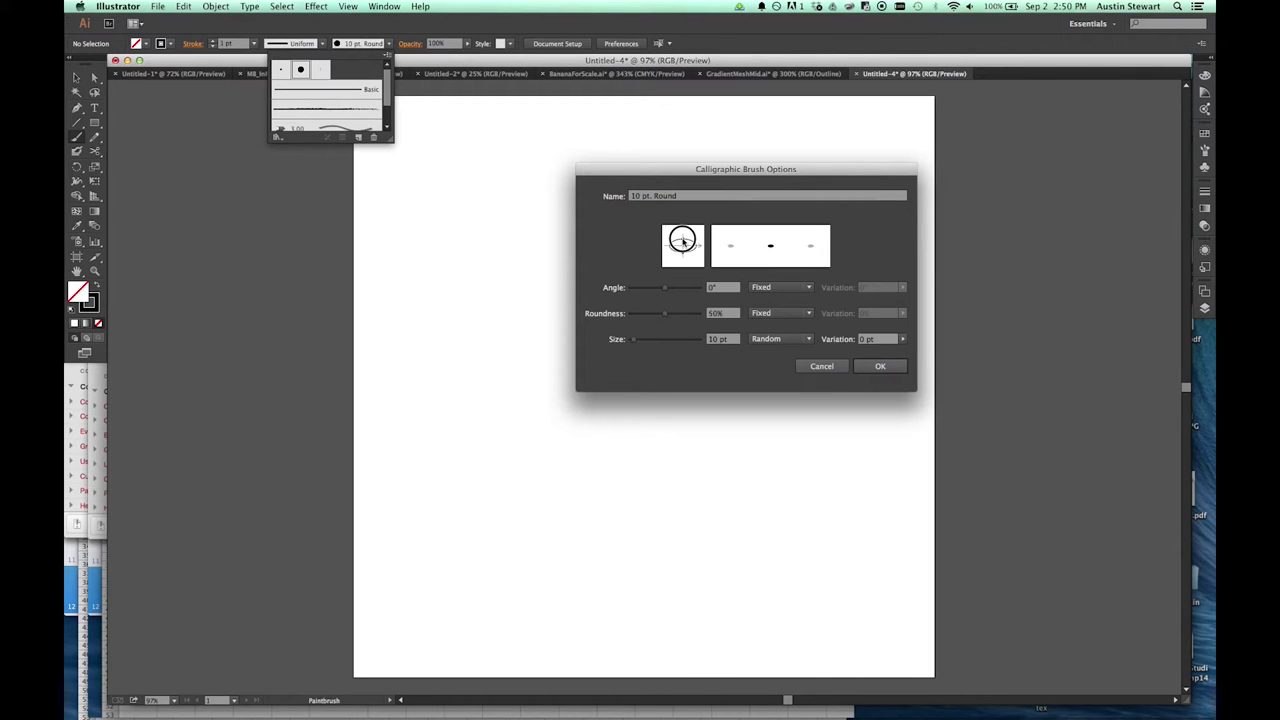
pyautogui.moveTo(665, 316); pyautogui.dragTo(668, 288)
pyautogui.moveTo(700, 246)
pyautogui.mouseDown()
pyautogui.moveTo(680, 229)
pyautogui.moveTo(697, 248)
pyautogui.moveTo(693, 237)
pyautogui.mouseUp()
pyautogui.moveTo(633, 344); pyautogui.dragTo(659, 343)
pyautogui.moveTo(651, 342); pyautogui.dragTo(647, 340)
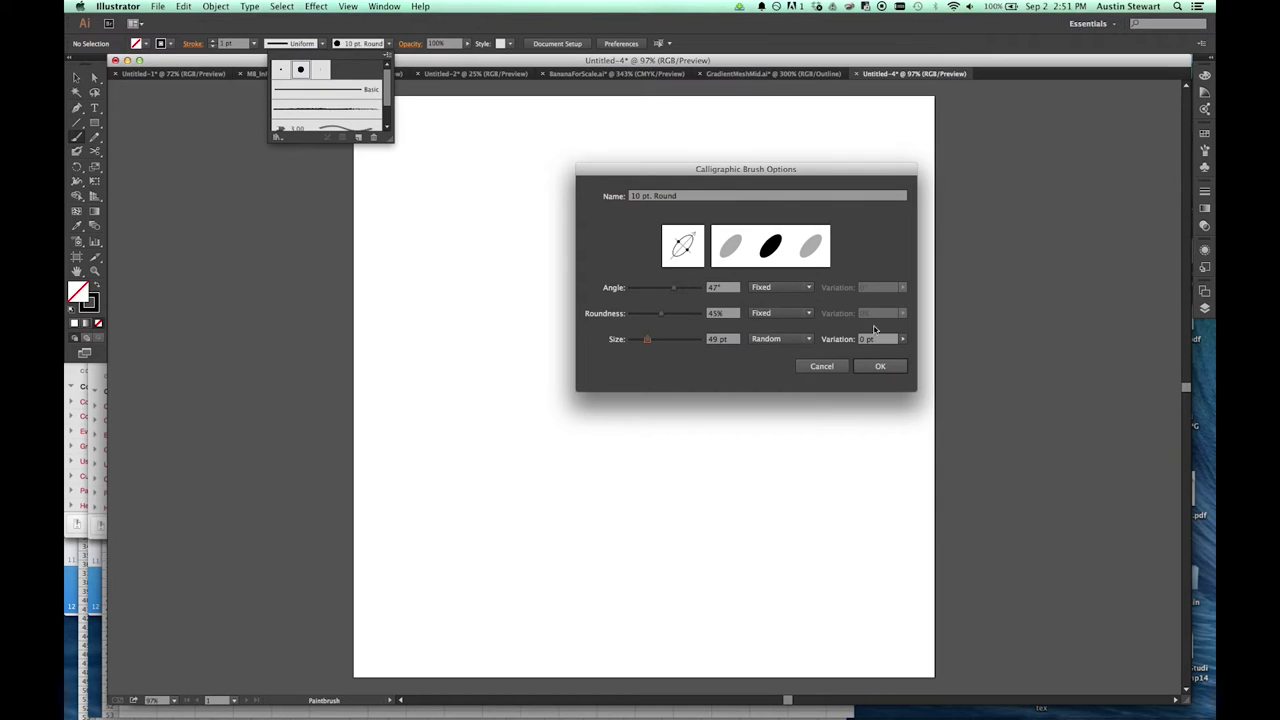
pyautogui.click(809, 339)
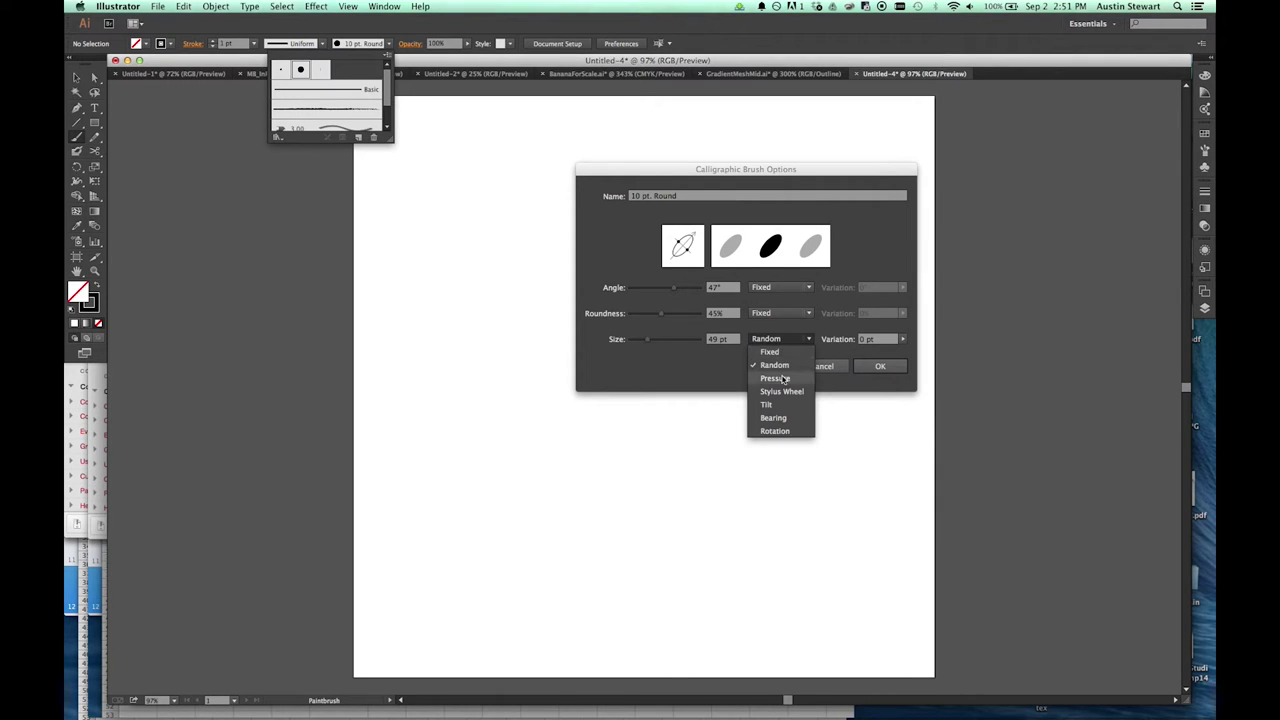
pyautogui.click(784, 379)
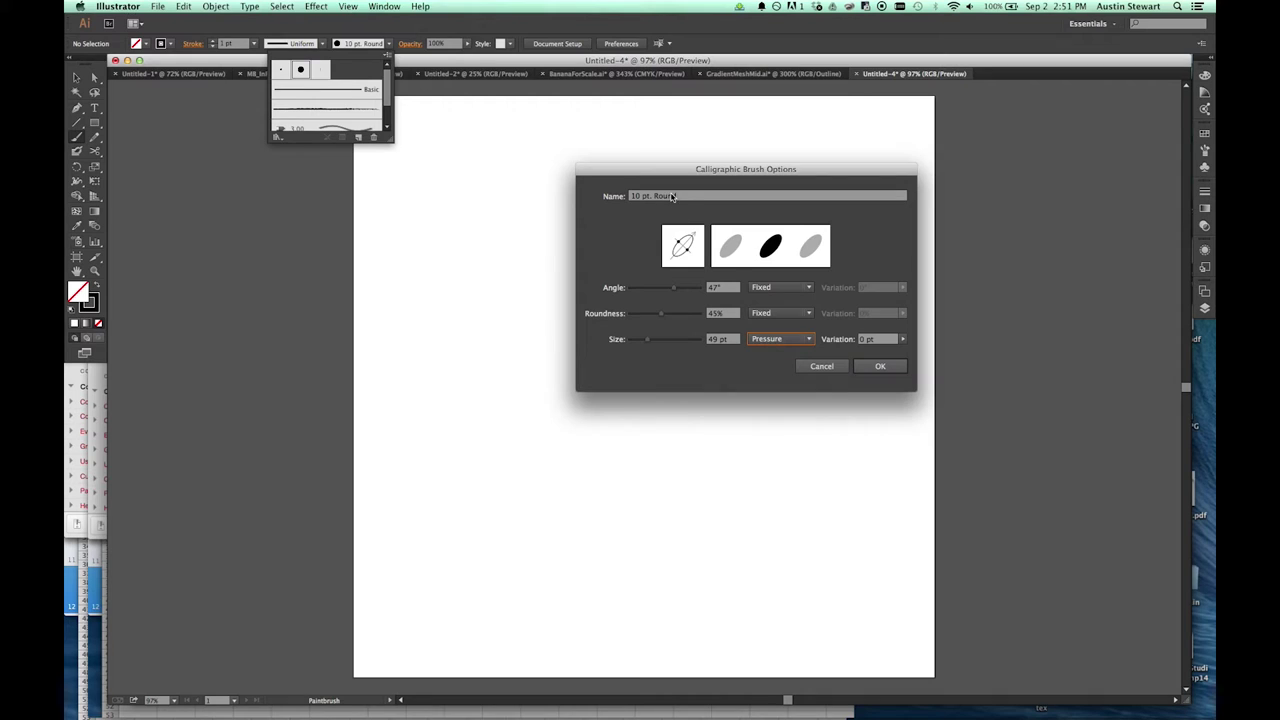
pyautogui.click(901, 339)
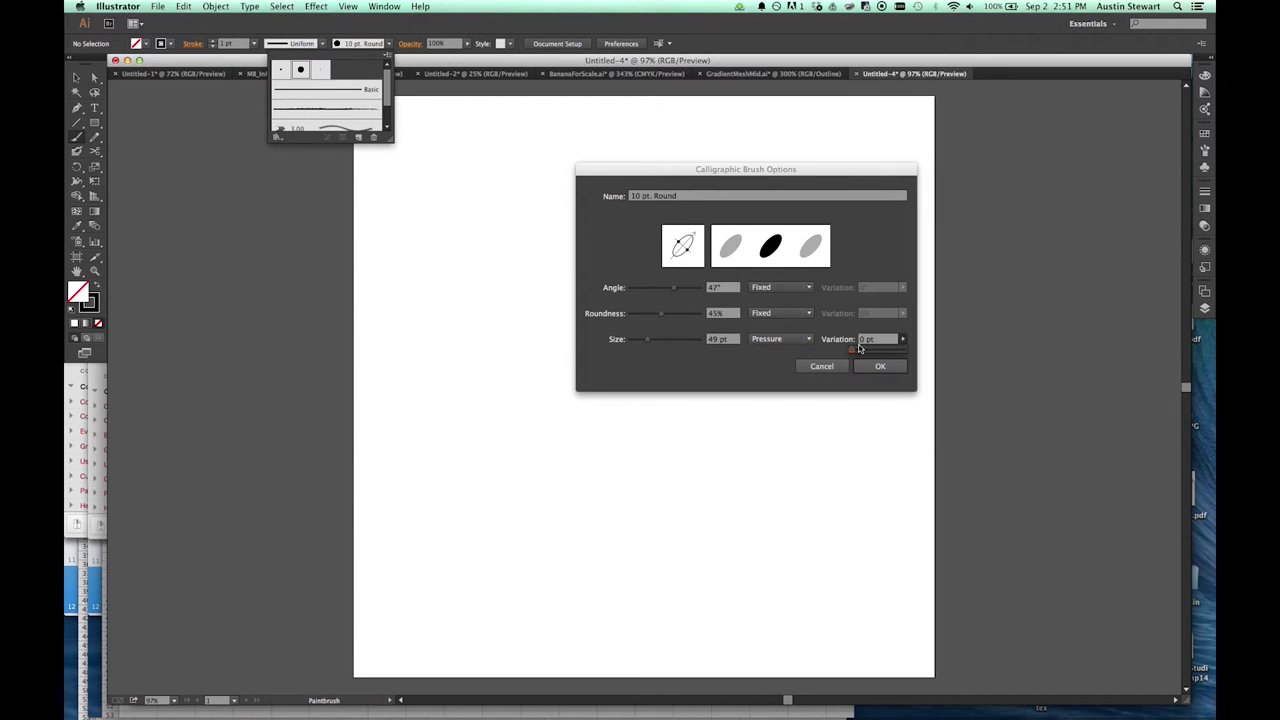
pyautogui.moveTo(851, 352); pyautogui.dragTo(900, 352)
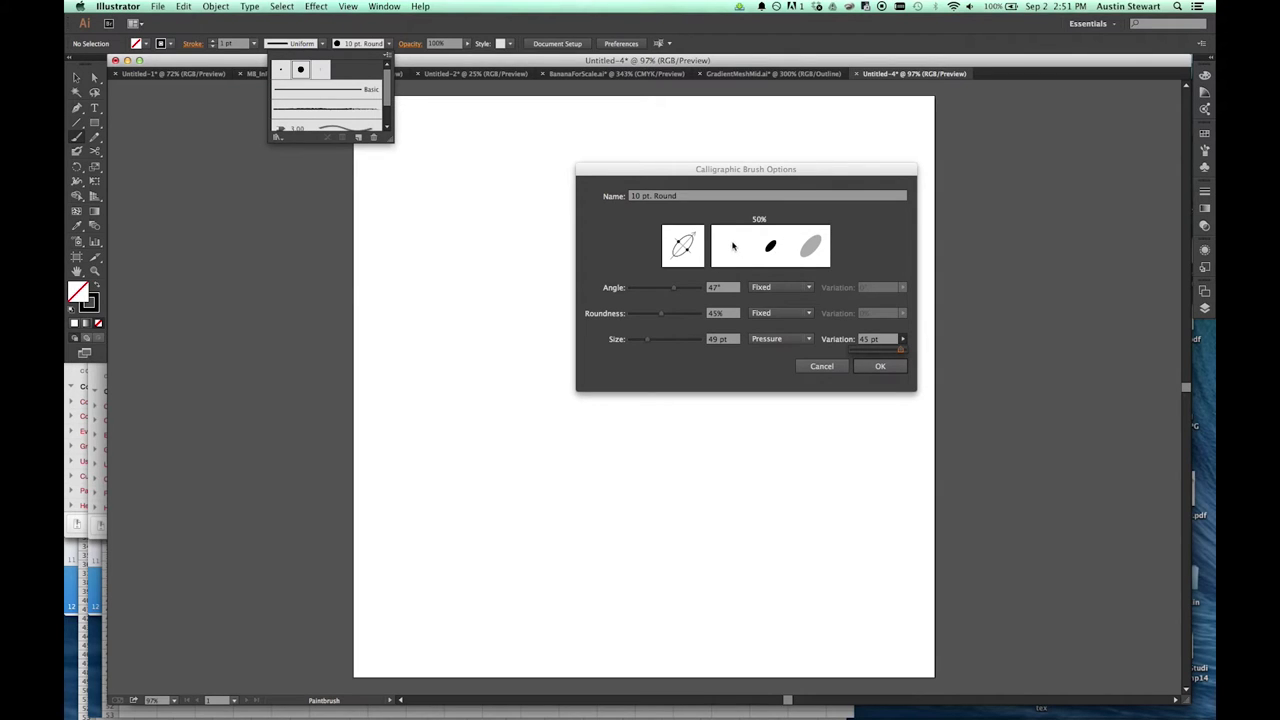
pyautogui.click(882, 367)
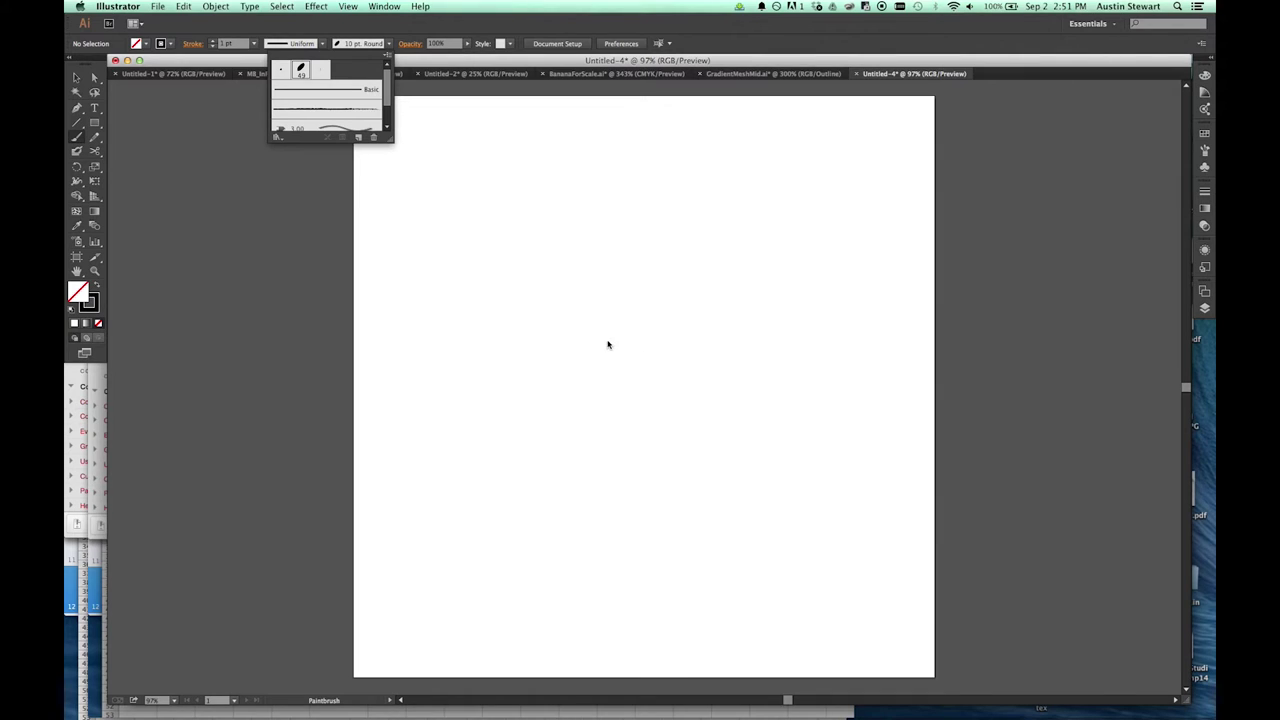
# Paint thick and thin black calligraphic strokes across the top, left and right of the artboard.
pyautogui.click(530, 188)
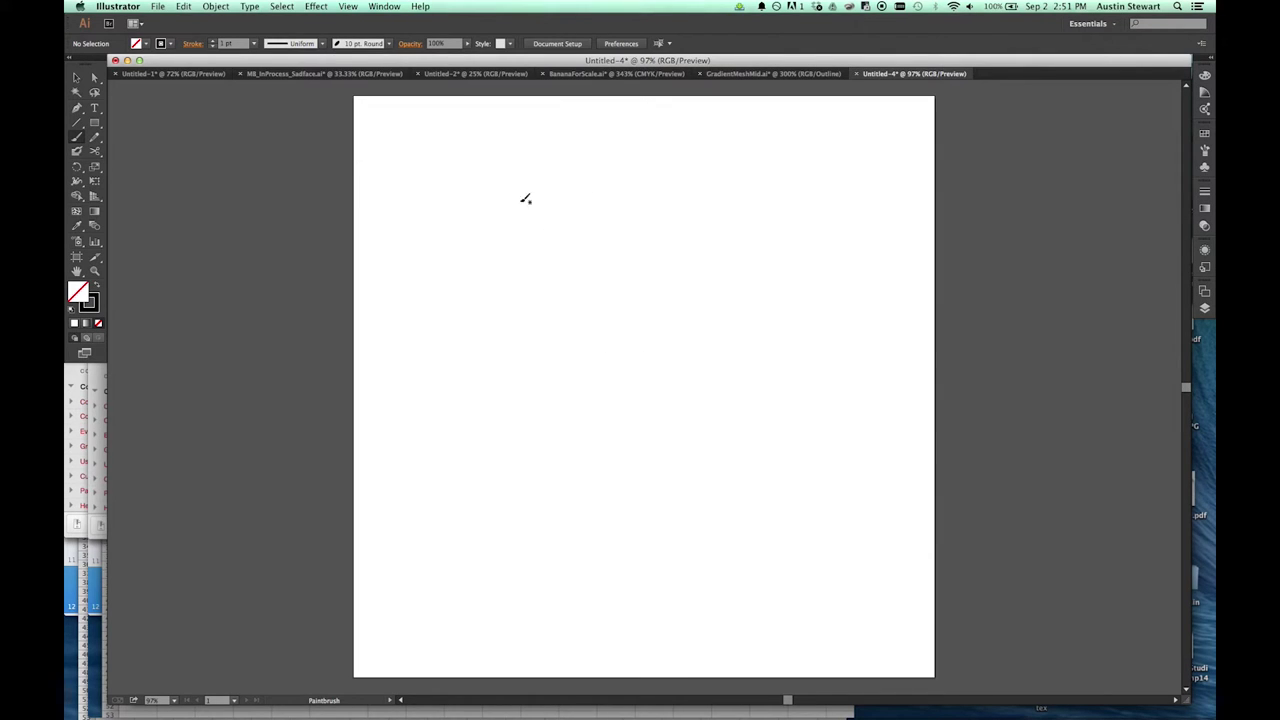
pyautogui.moveTo(512, 201)
pyautogui.mouseDown()
pyautogui.moveTo(543, 197)
pyautogui.moveTo(569, 266)
pyautogui.moveTo(617, 280)
pyautogui.moveTo(671, 217)
pyautogui.moveTo(736, 229)
pyautogui.mouseUp()
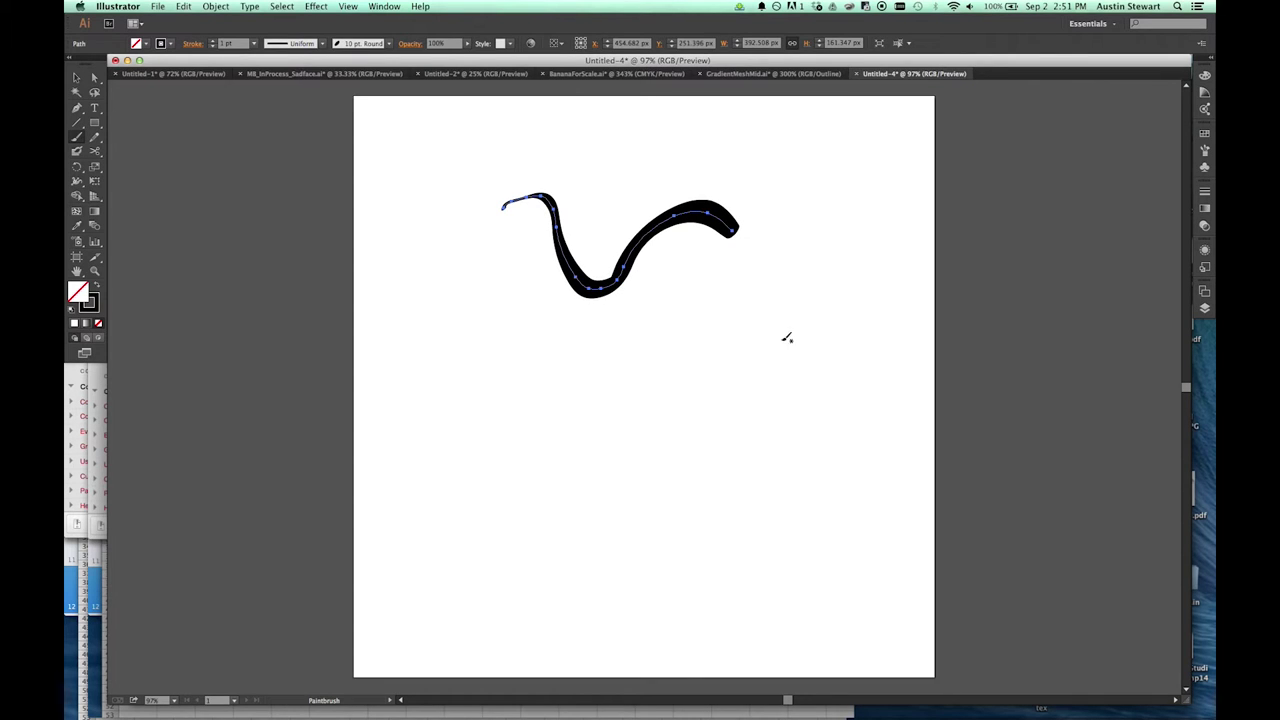
pyautogui.moveTo(562, 336)
pyautogui.mouseDown()
pyautogui.moveTo(610, 313)
pyautogui.moveTo(734, 448)
pyautogui.mouseUp()
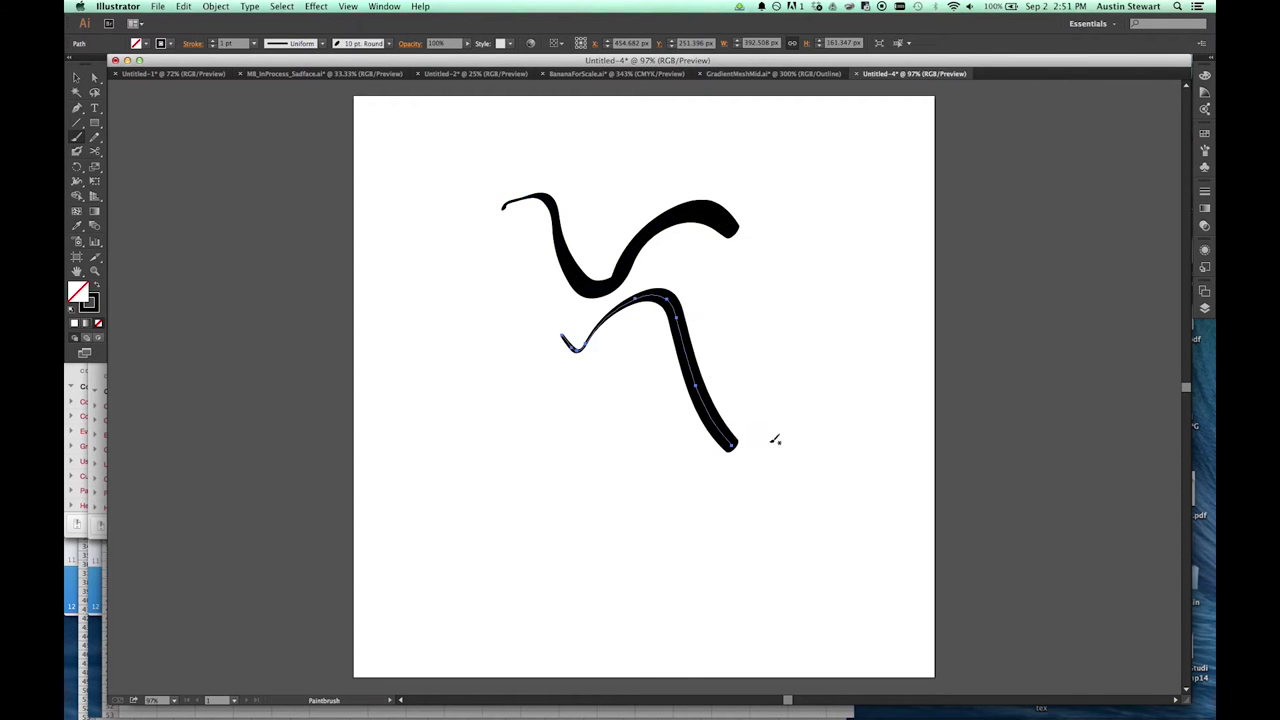
pyautogui.moveTo(740, 268)
pyautogui.mouseDown()
pyautogui.moveTo(772, 274)
pyautogui.moveTo(764, 366)
pyautogui.moveTo(785, 527)
pyautogui.mouseUp()
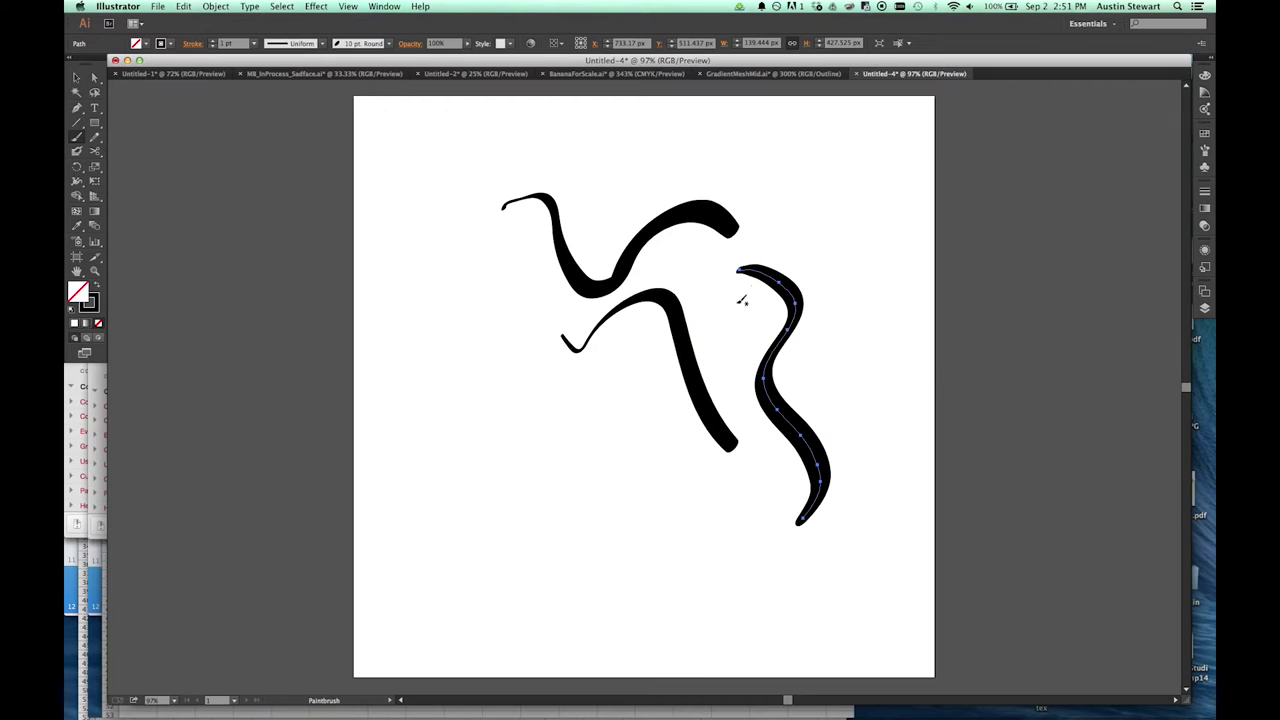
pyautogui.moveTo(740, 370)
pyautogui.mouseDown()
pyautogui.moveTo(757, 457)
pyautogui.moveTo(693, 574)
pyautogui.mouseUp()
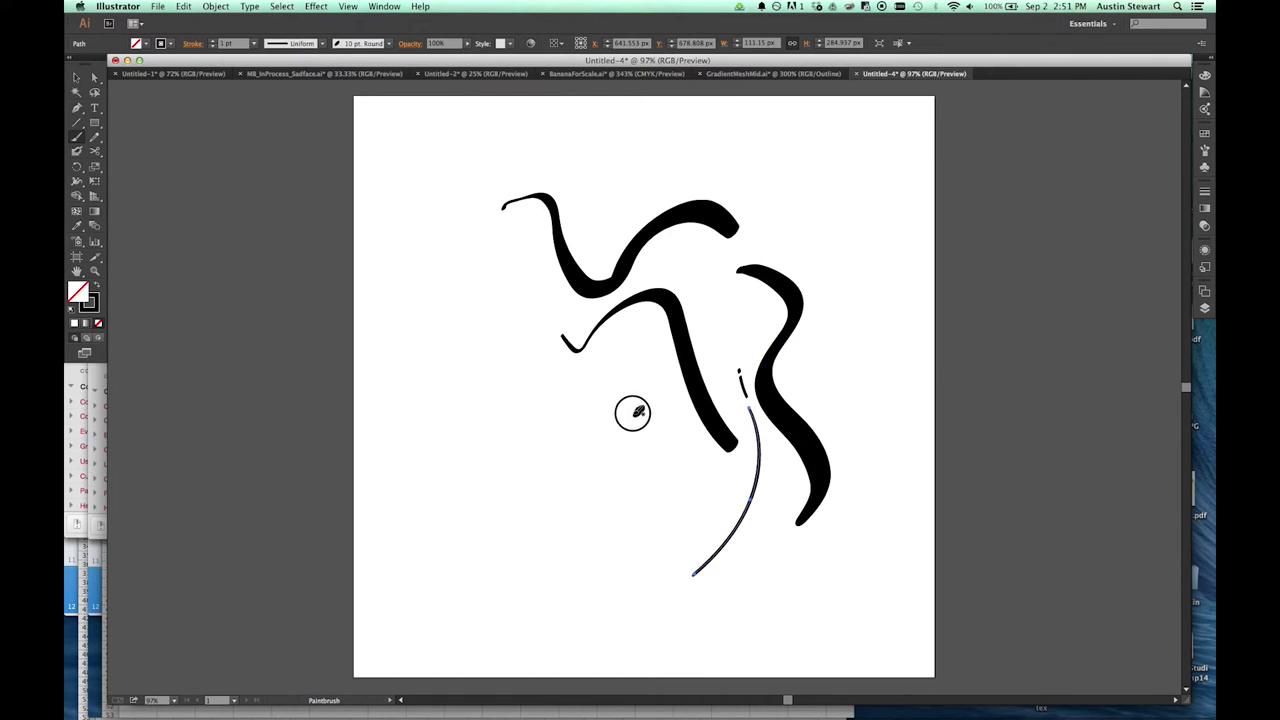
pyautogui.moveTo(640, 410); pyautogui.dragTo(630, 518)
pyautogui.moveTo(487, 260)
pyautogui.mouseDown()
pyautogui.moveTo(476, 305)
pyautogui.moveTo(497, 339)
pyautogui.moveTo(408, 385)
pyautogui.mouseUp()
pyautogui.moveTo(457, 194); pyautogui.dragTo(388, 333)
pyautogui.moveTo(503, 168); pyautogui.dragTo(768, 182)
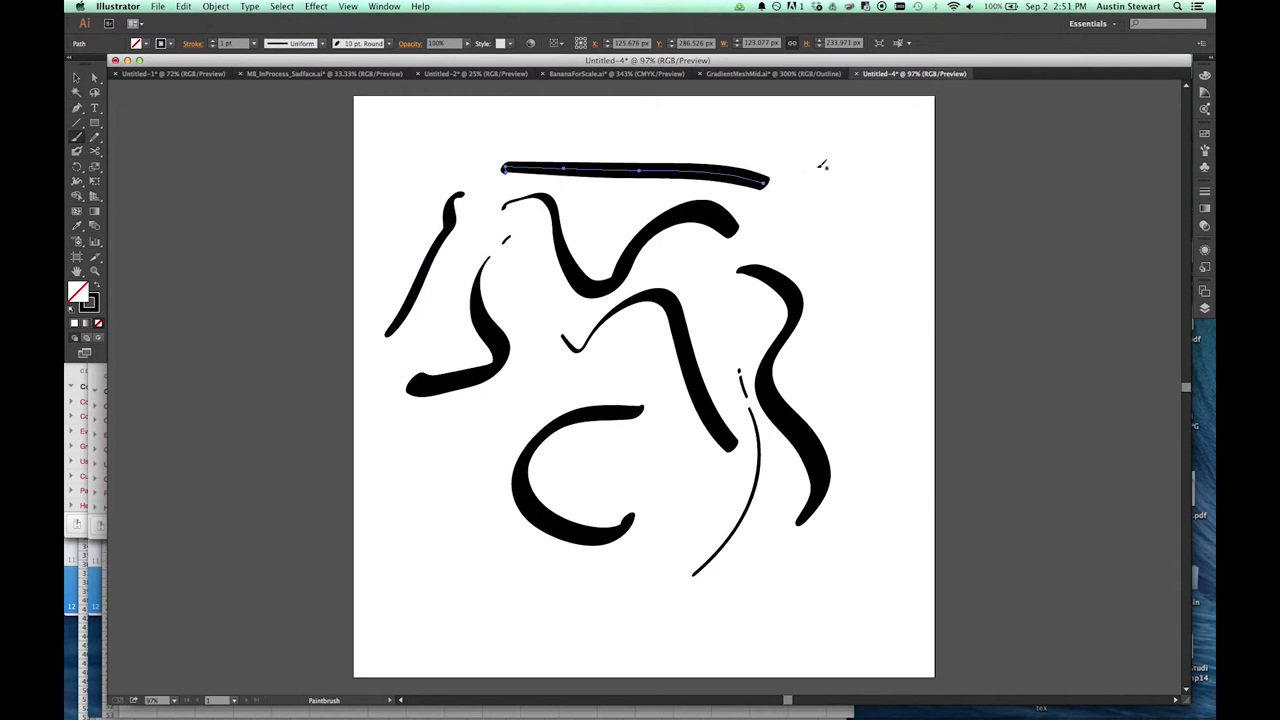
pyautogui.moveTo(843, 260)
pyautogui.mouseDown()
pyautogui.moveTo(895, 448)
pyautogui.moveTo(894, 491)
pyautogui.moveTo(863, 560)
pyautogui.moveTo(903, 542)
pyautogui.mouseUp()
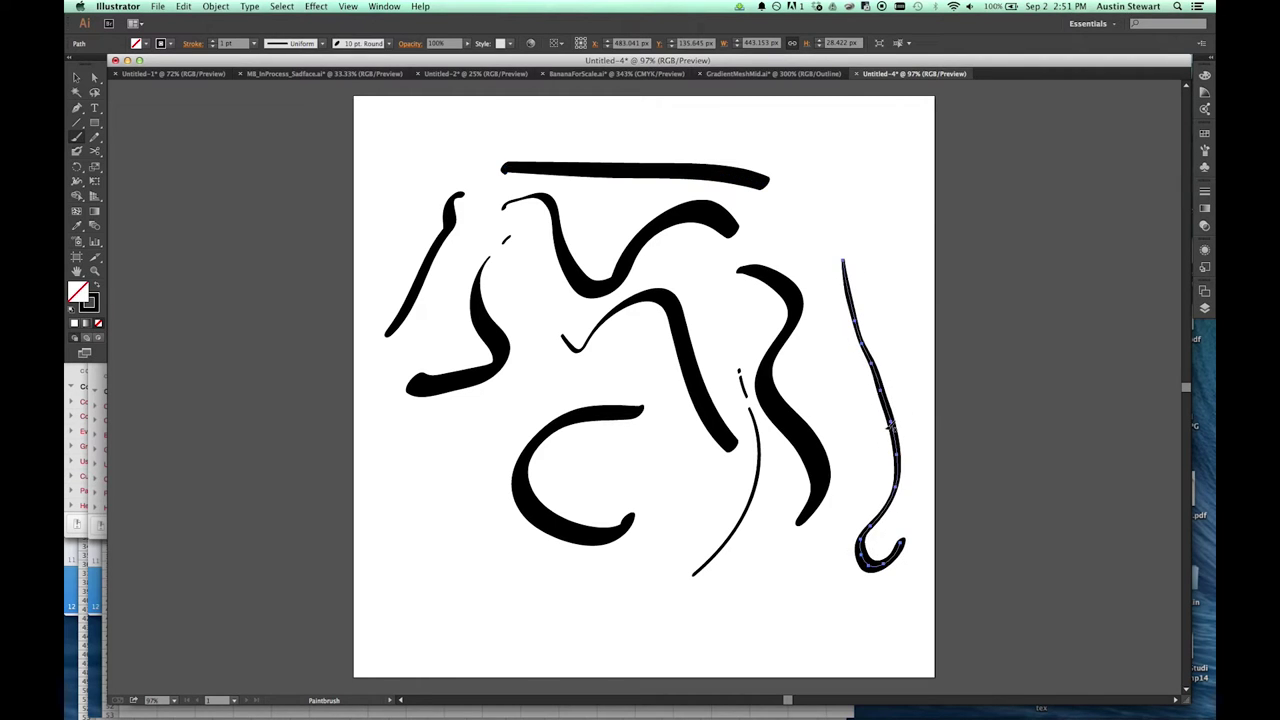
pyautogui.moveTo(836, 192); pyautogui.dragTo(826, 242)
pyautogui.moveTo(824, 262)
pyautogui.mouseDown()
pyautogui.moveTo(851, 466)
pyautogui.moveTo(831, 517)
pyautogui.moveTo(786, 556)
pyautogui.mouseUp()
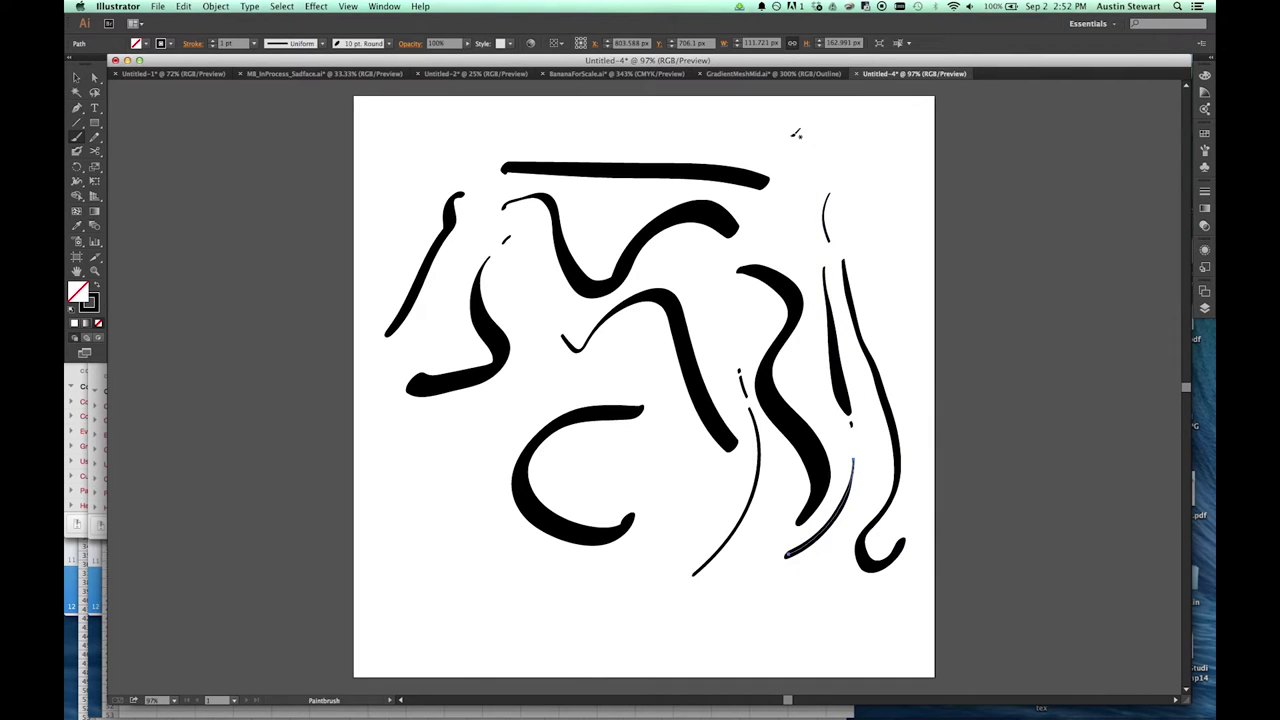
# Add more sweeping black strokes through the centre and along the bottom of the artboard.
pyautogui.moveTo(776, 134); pyautogui.dragTo(540, 130)
pyautogui.moveTo(420, 161)
pyautogui.mouseDown()
pyautogui.moveTo(430, 185)
pyautogui.moveTo(363, 300)
pyautogui.mouseUp()
pyautogui.moveTo(588, 338); pyautogui.dragTo(669, 579)
pyautogui.moveTo(636, 428); pyautogui.dragTo(699, 601)
pyautogui.moveTo(580, 562); pyautogui.dragTo(670, 590)
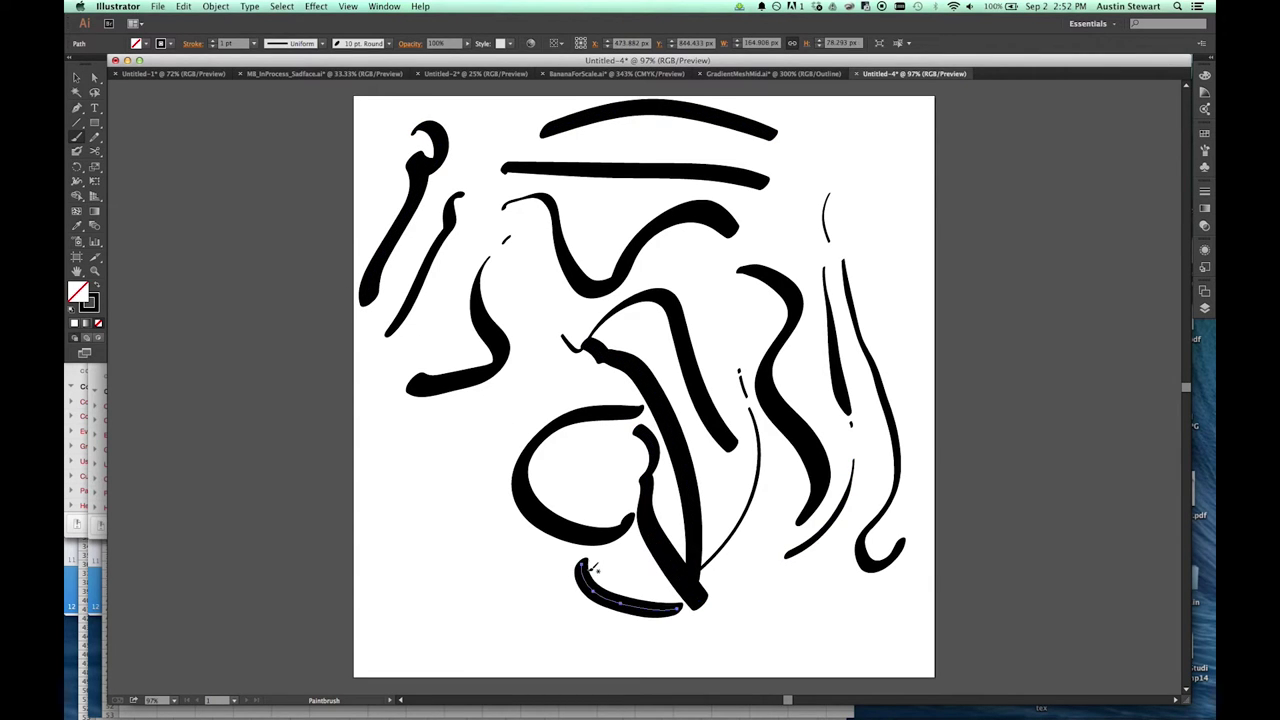
pyautogui.moveTo(556, 610); pyautogui.dragTo(680, 605)
pyautogui.moveTo(677, 549); pyautogui.dragTo(480, 590)
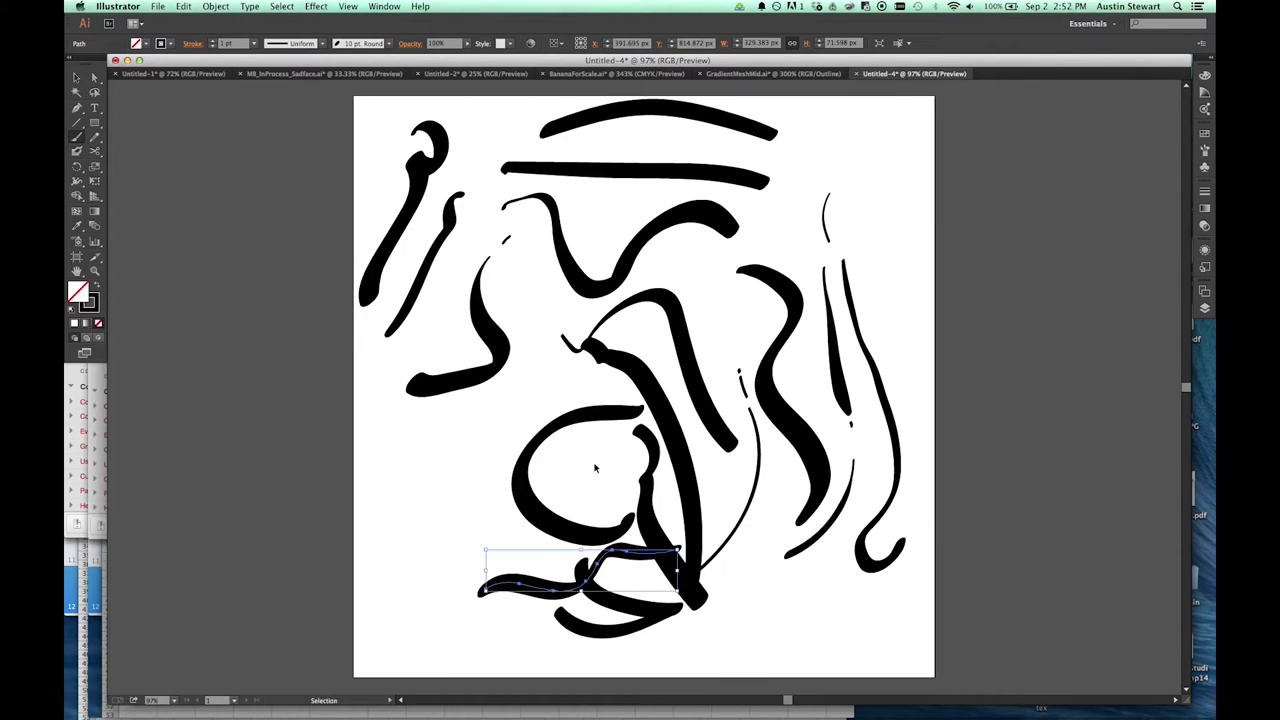
# Select all strokes, cancel out of Paintbrush Tool Options, and delete every stroke.
pyautogui.press('super+a')
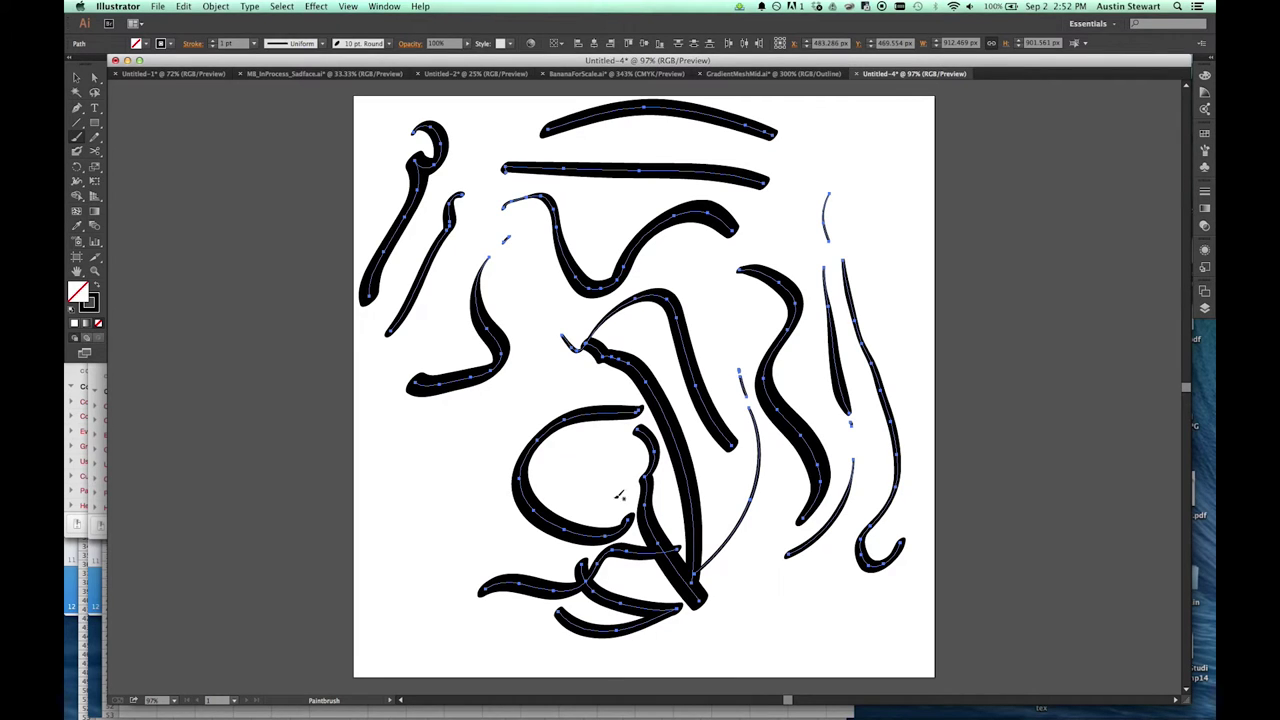
pyautogui.press('Return')
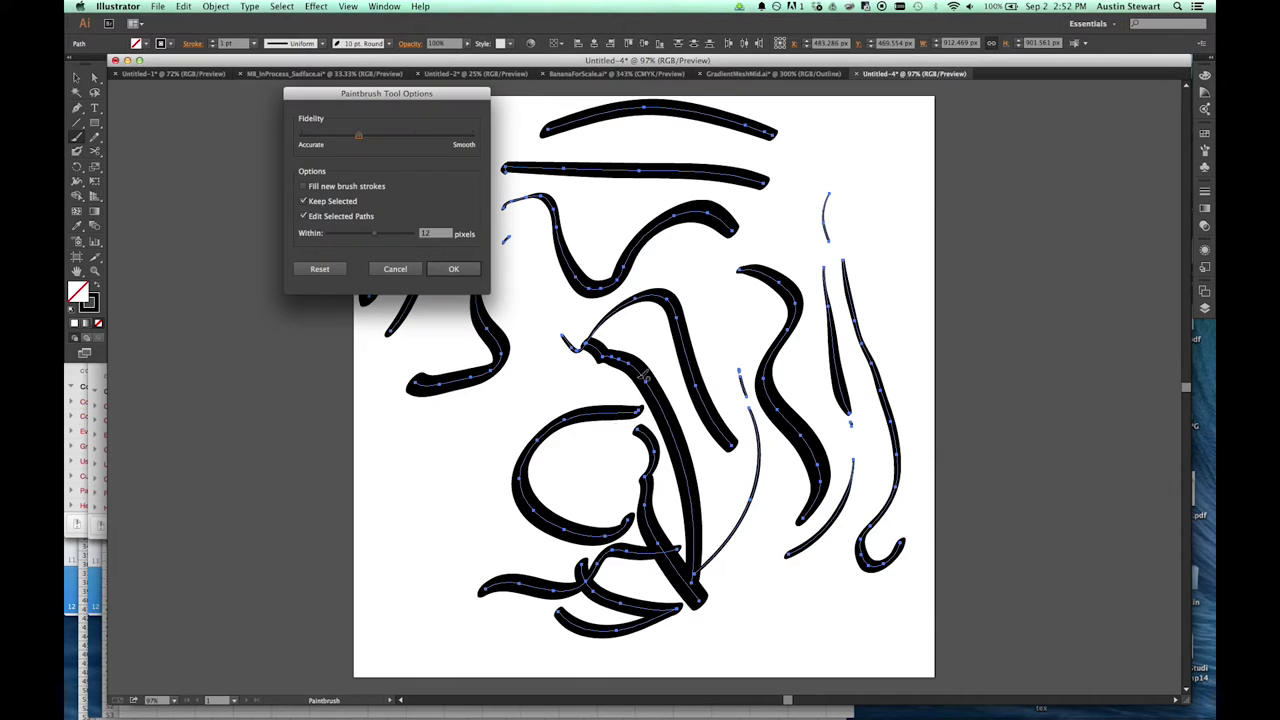
pyautogui.click(385, 268)
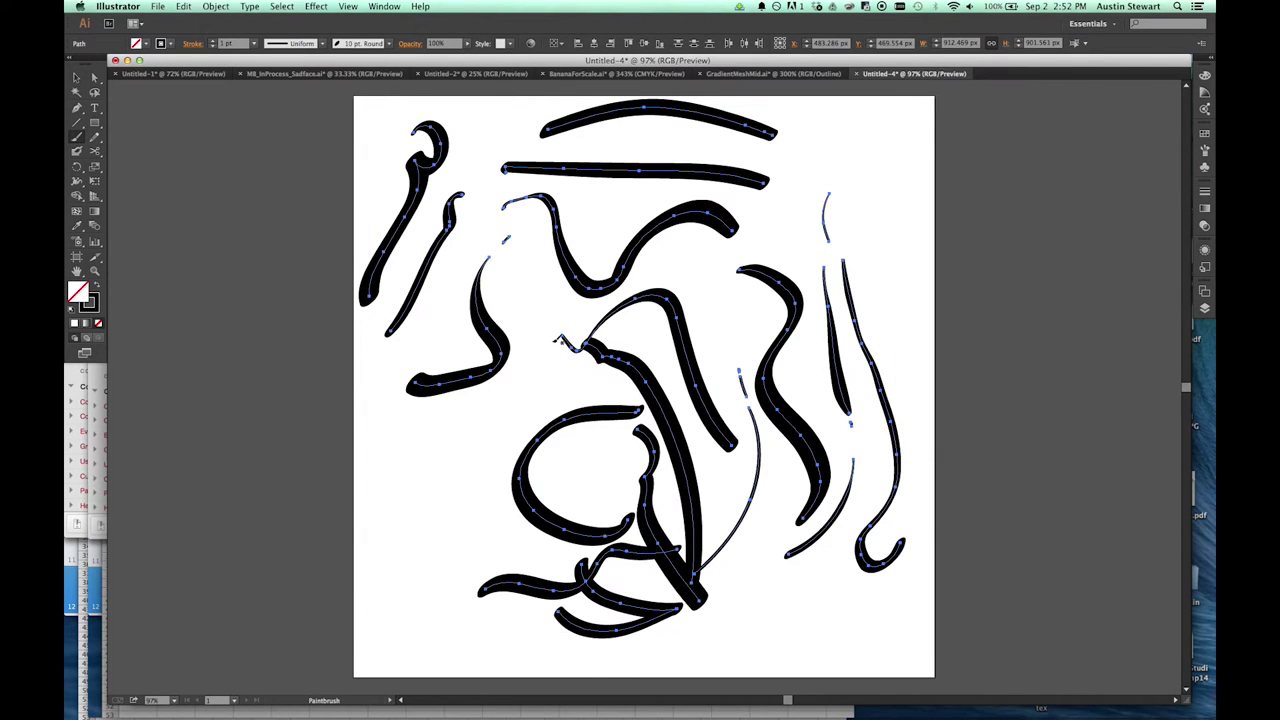
pyautogui.press('Delete')
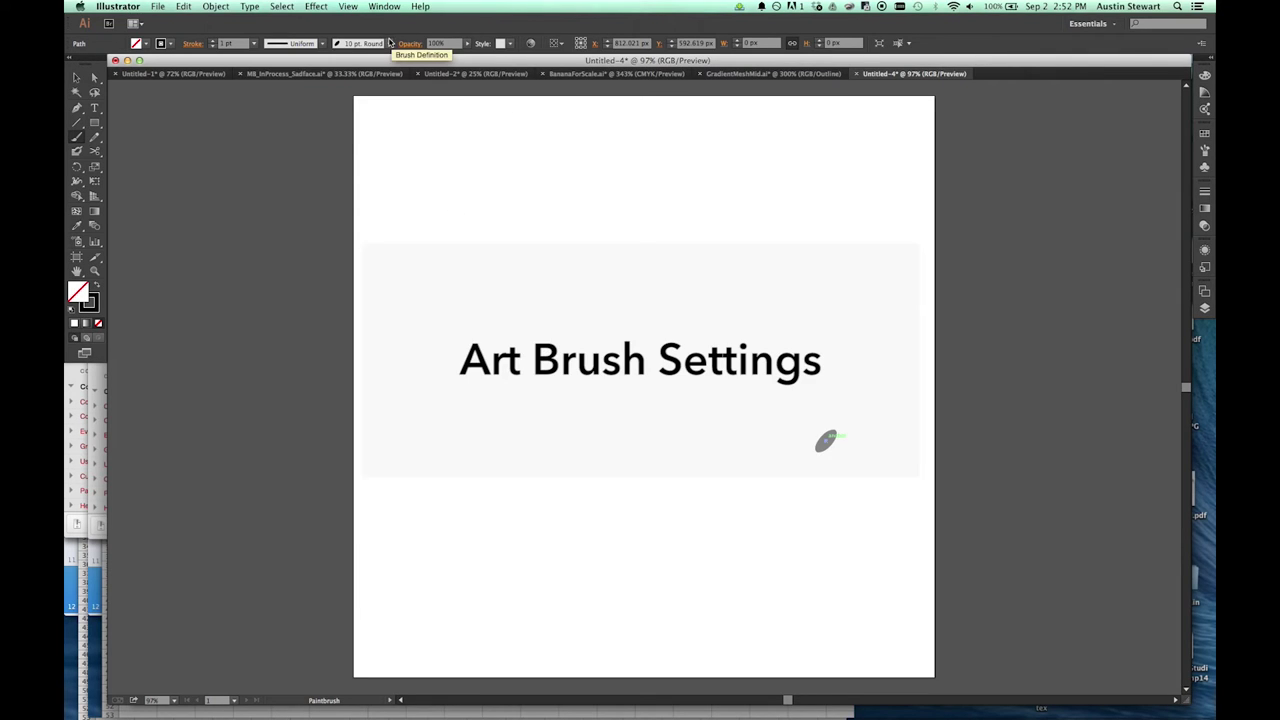
# Choose the Charcoal - Pencil brush from the brush list and open its Art Brush Options.
pyautogui.click(389, 43)
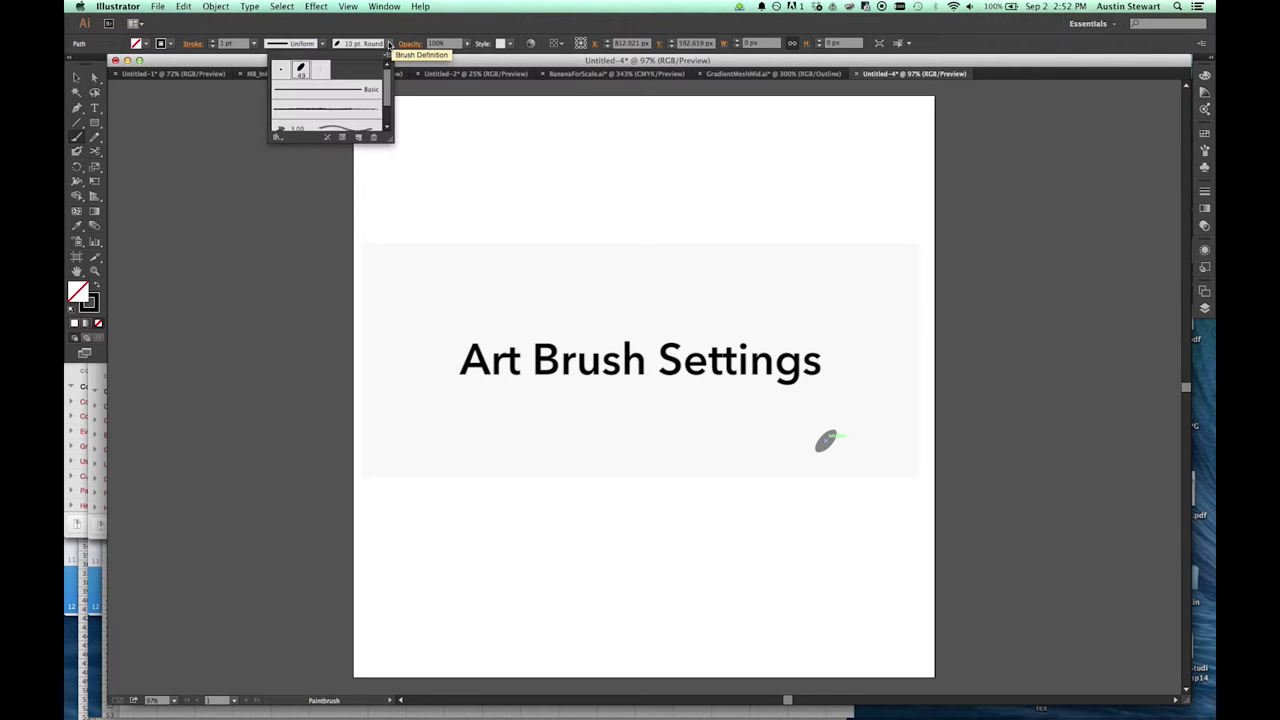
pyautogui.click(298, 111)
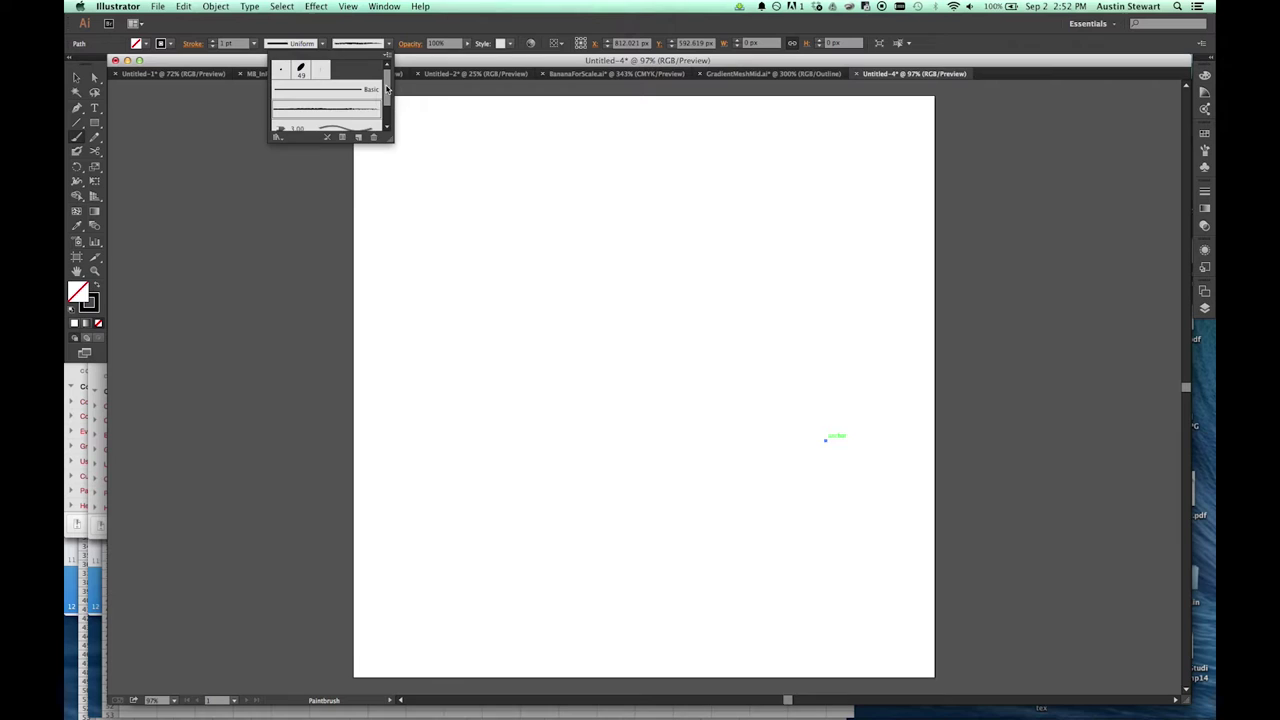
pyautogui.click(388, 129)
pyautogui.scroll(2, 330, 100)
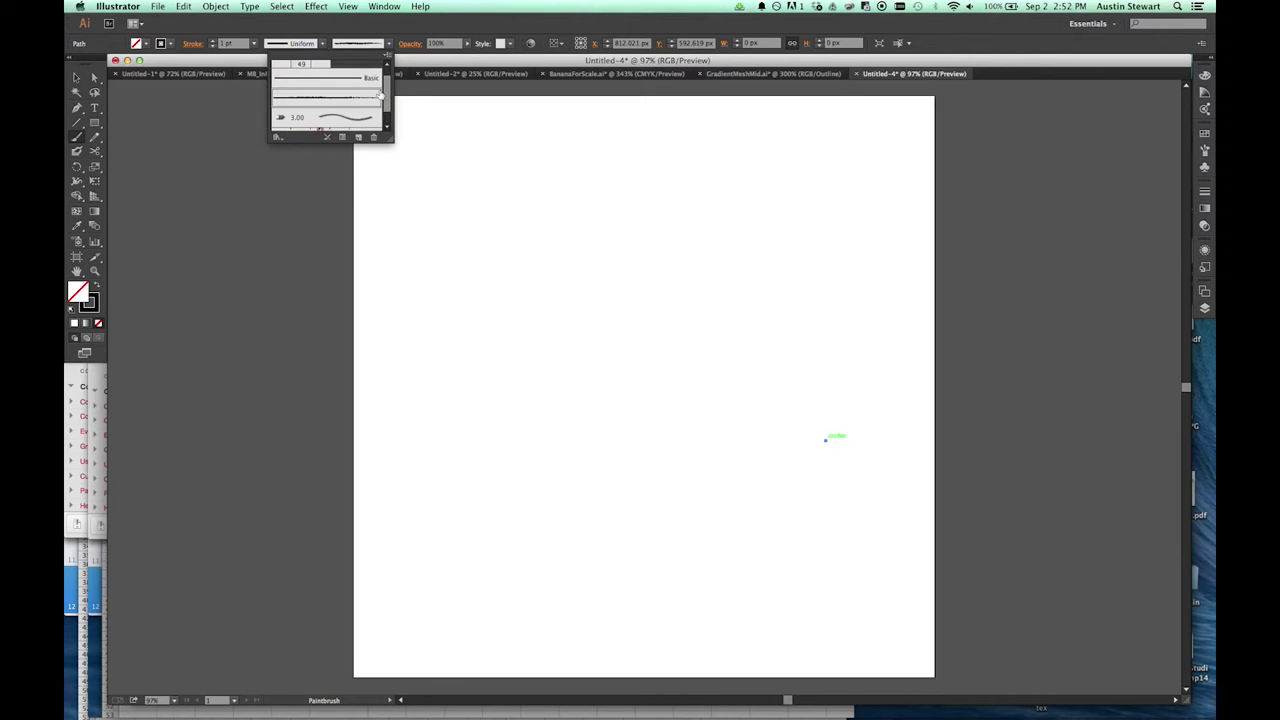
pyautogui.doubleClick(331, 99)
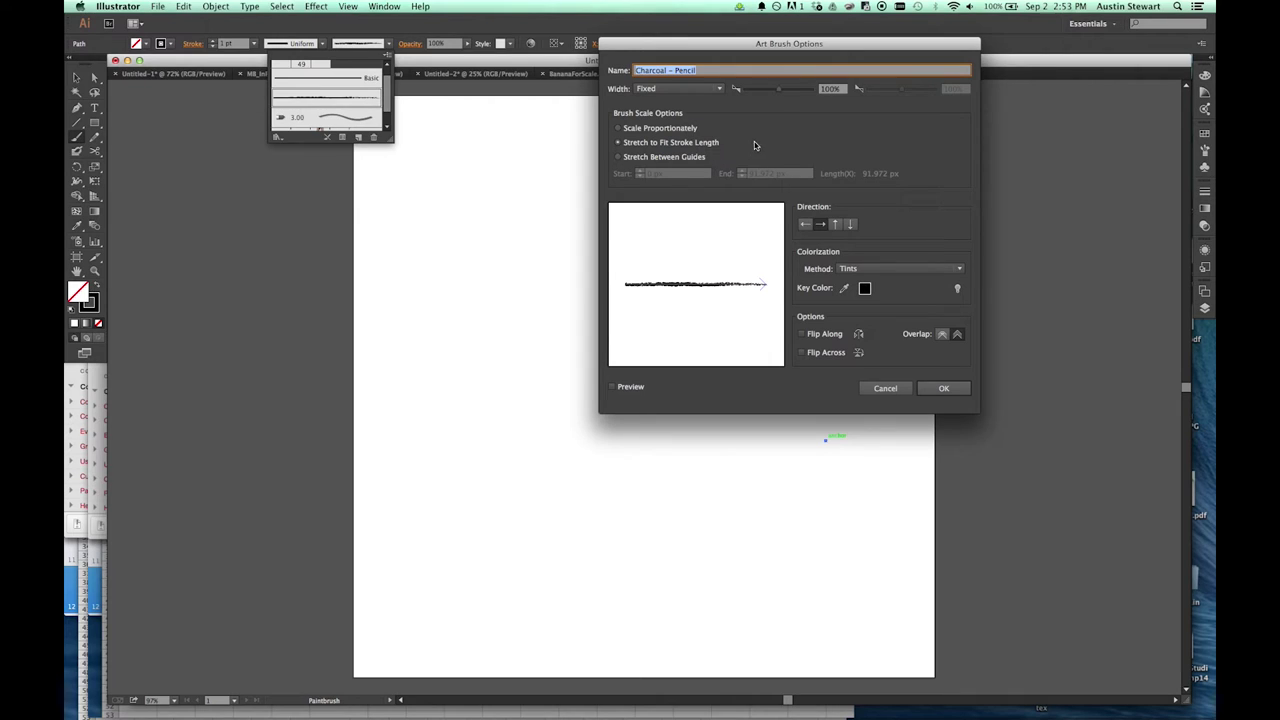
# Set the Charcoal - Pencil brush width to Fixed 100% and confirm with OK.
pyautogui.click(658, 89)
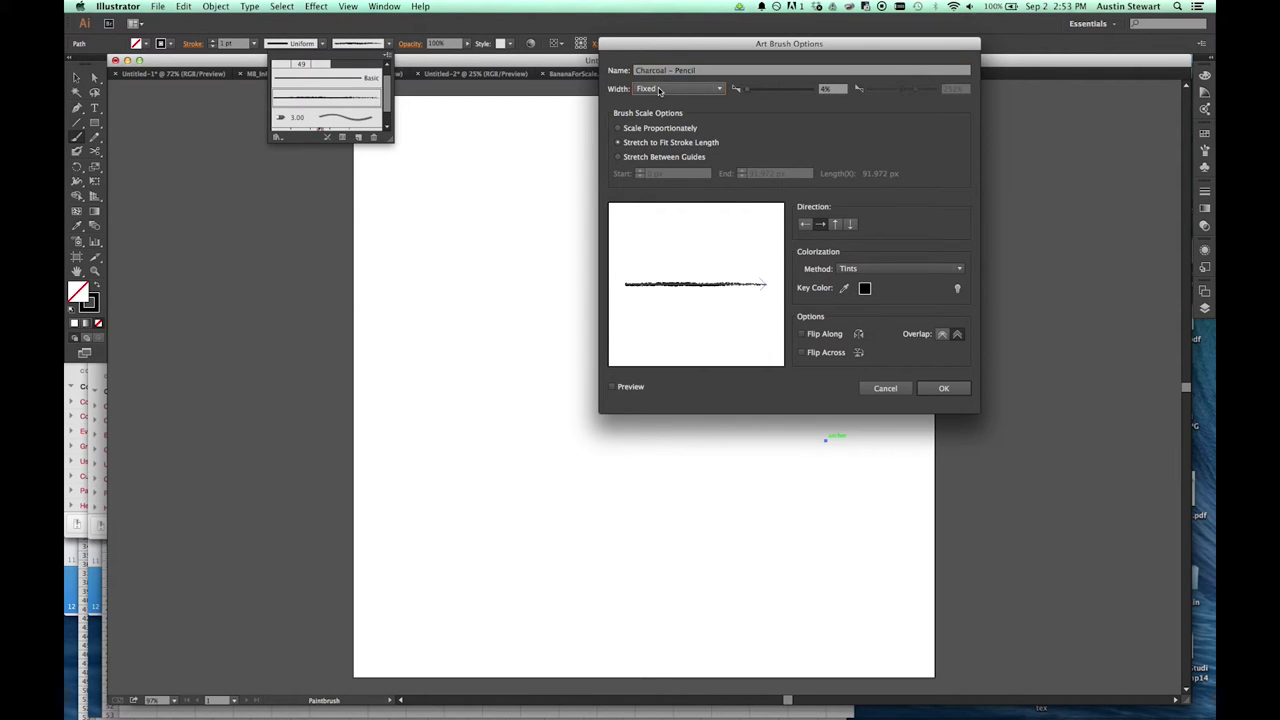
pyautogui.moveTo(746, 89); pyautogui.dragTo(778, 91)
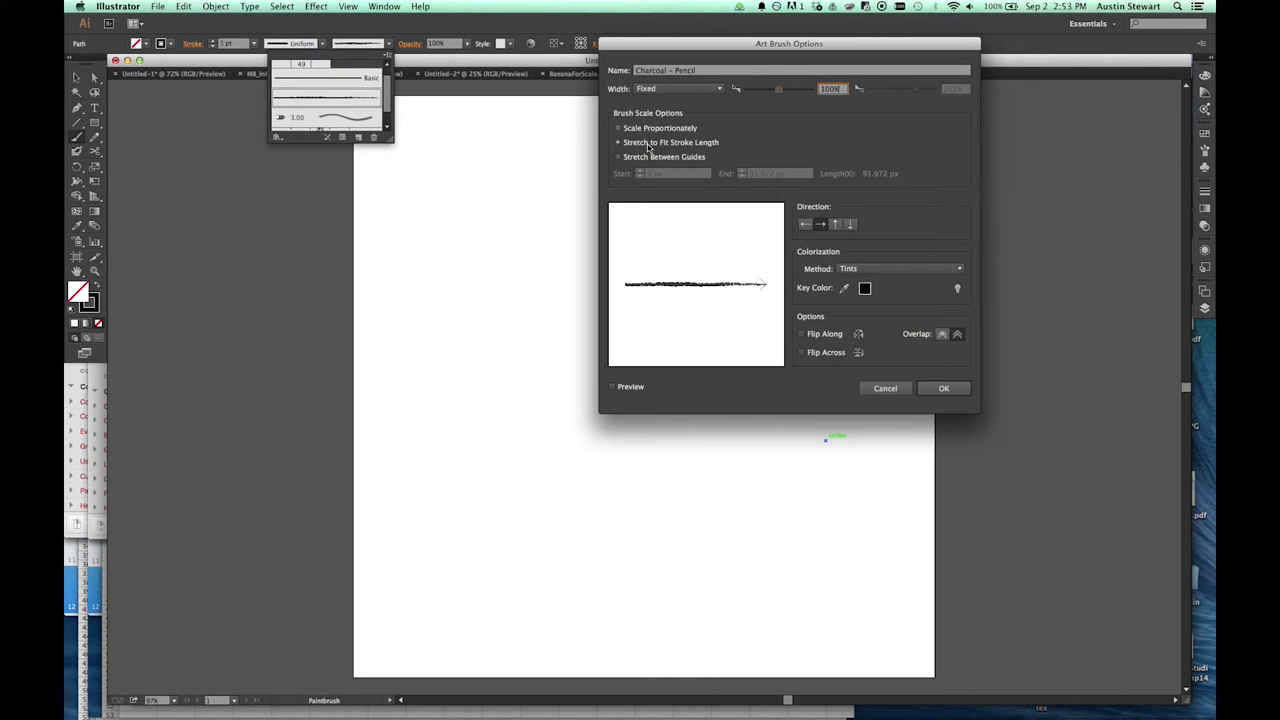
pyautogui.click(944, 389)
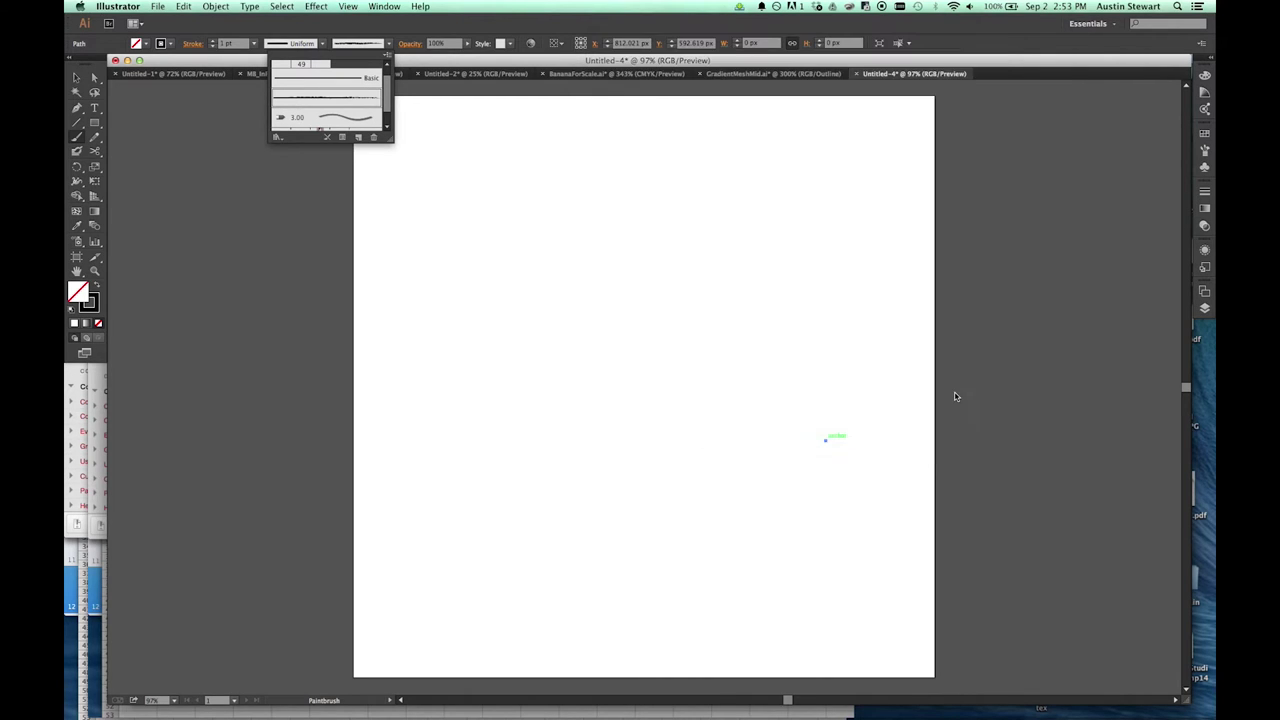
# Paint thin charcoal strokes: an upper arch, a long curve, a diagonal and a short arc.
pyautogui.click(591, 220)
pyautogui.moveTo(539, 225)
pyautogui.mouseDown()
pyautogui.moveTo(569, 186)
pyautogui.moveTo(786, 394)
pyautogui.moveTo(807, 391)
pyautogui.mouseUp()
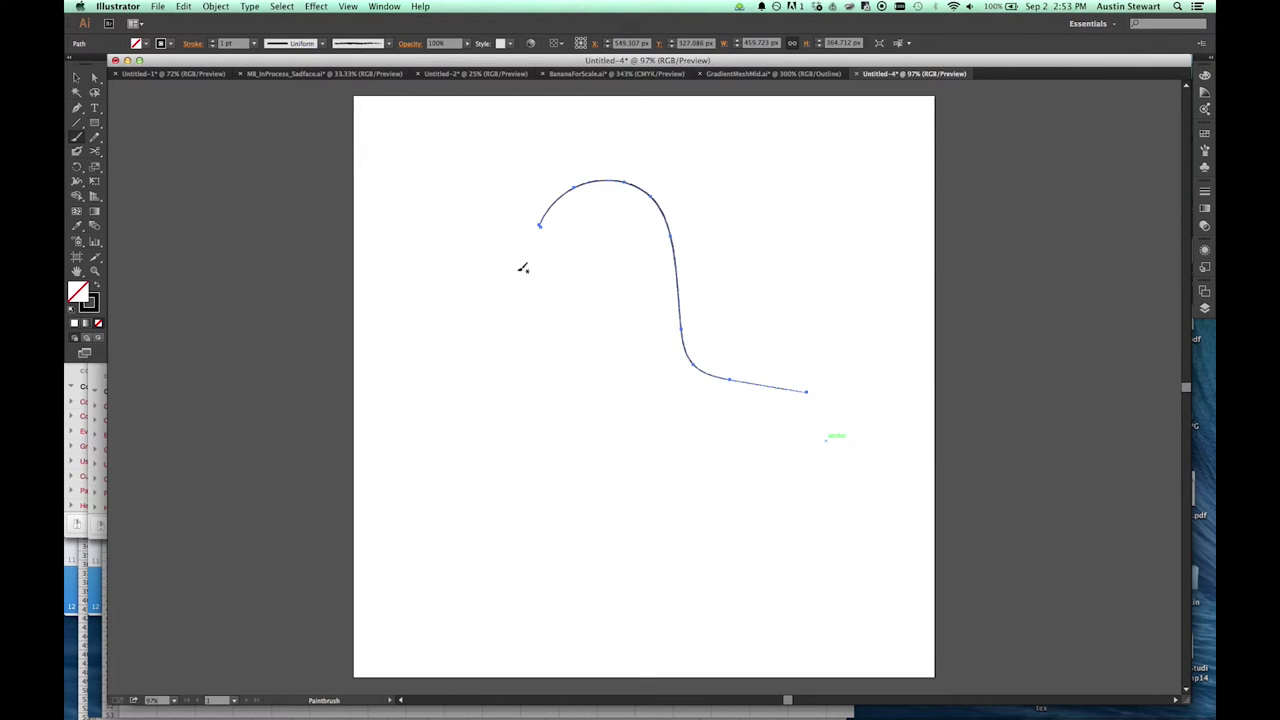
pyautogui.moveTo(462, 305); pyautogui.dragTo(773, 586)
pyautogui.moveTo(477, 205); pyautogui.dragTo(601, 341)
pyautogui.moveTo(464, 157); pyautogui.dragTo(524, 162)
# Set stroke weight to 6 pt and paint a thick top stroke and a large looping curve.
pyautogui.click(252, 43)
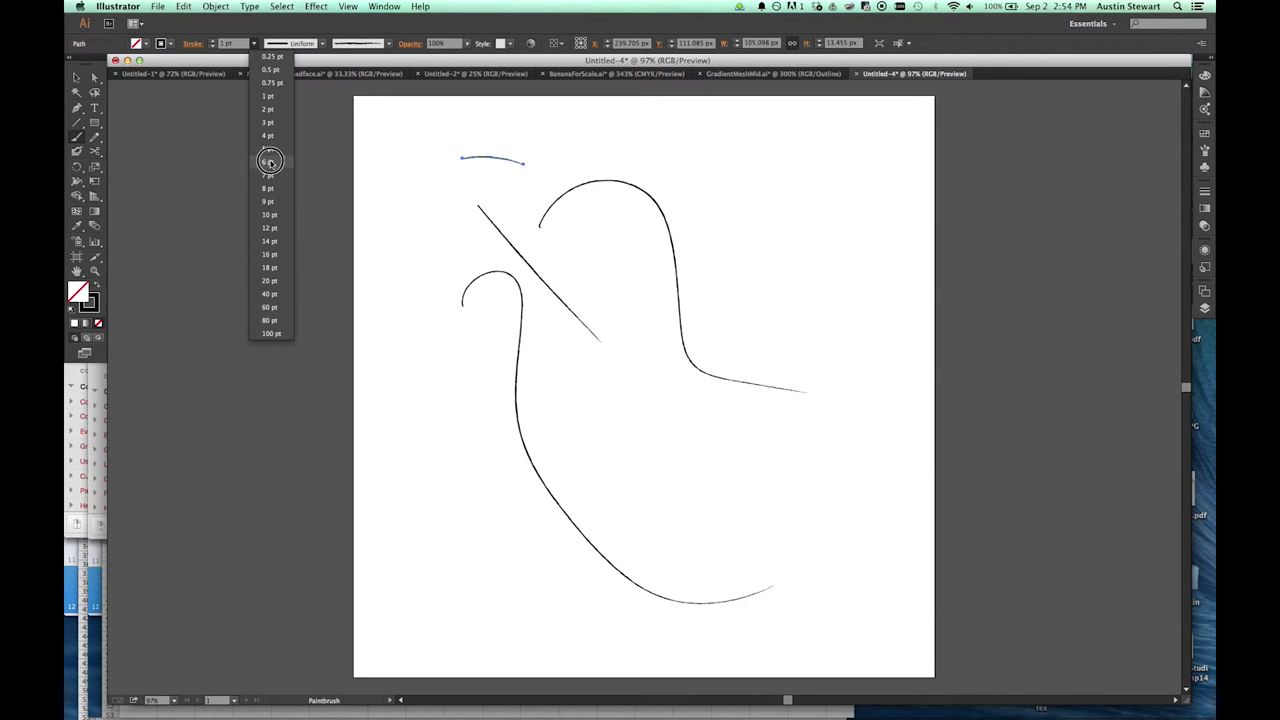
pyautogui.click(269, 162)
pyautogui.moveTo(563, 142)
pyautogui.mouseDown()
pyautogui.moveTo(647, 148)
pyautogui.moveTo(838, 242)
pyautogui.mouseUp()
pyautogui.moveTo(680, 192); pyautogui.dragTo(714, 211)
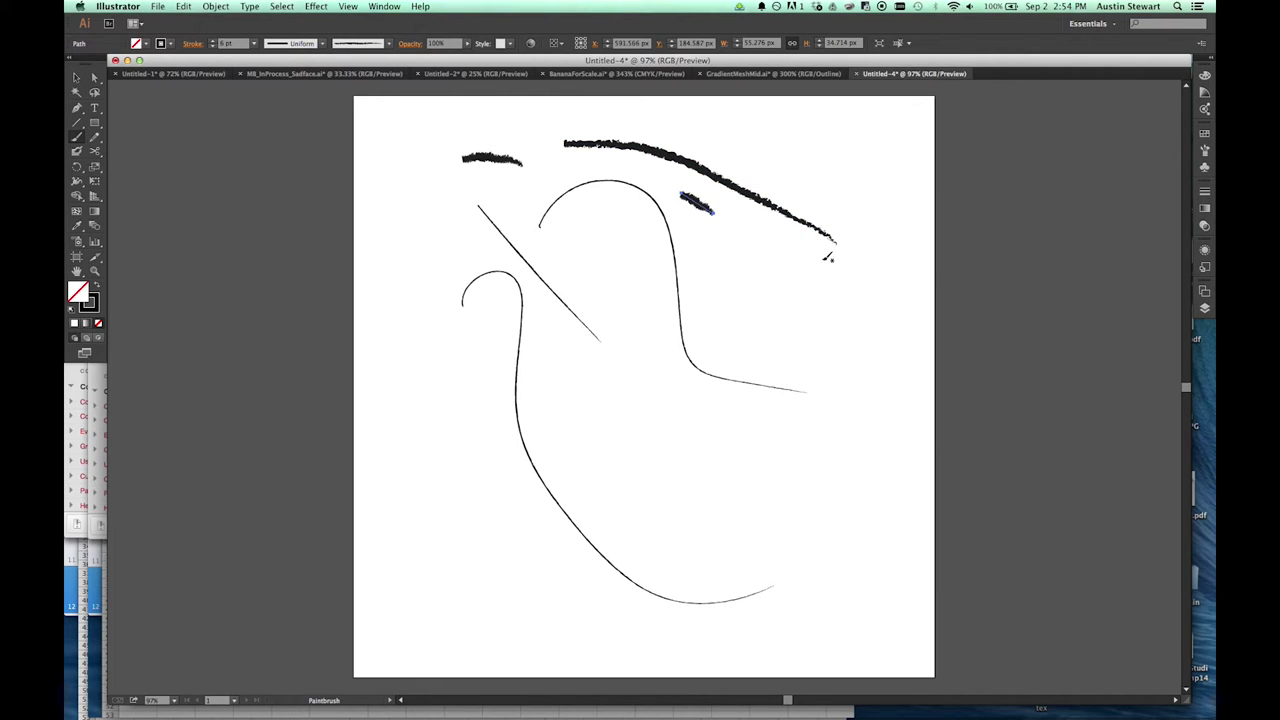
pyautogui.moveTo(722, 268)
pyautogui.mouseDown()
pyautogui.moveTo(769, 302)
pyautogui.moveTo(859, 433)
pyautogui.moveTo(761, 577)
pyautogui.moveTo(638, 431)
pyautogui.moveTo(490, 476)
pyautogui.mouseUp()
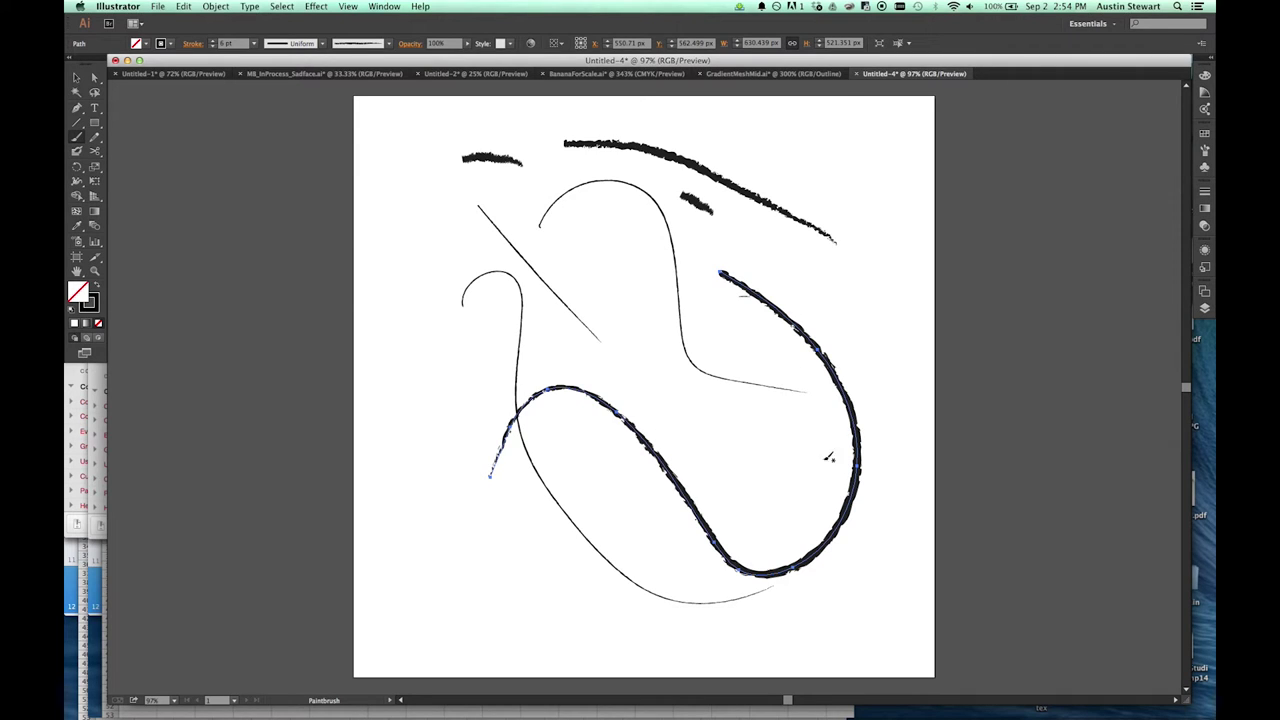
pyautogui.click(389, 43)
pyautogui.doubleClick(334, 97)
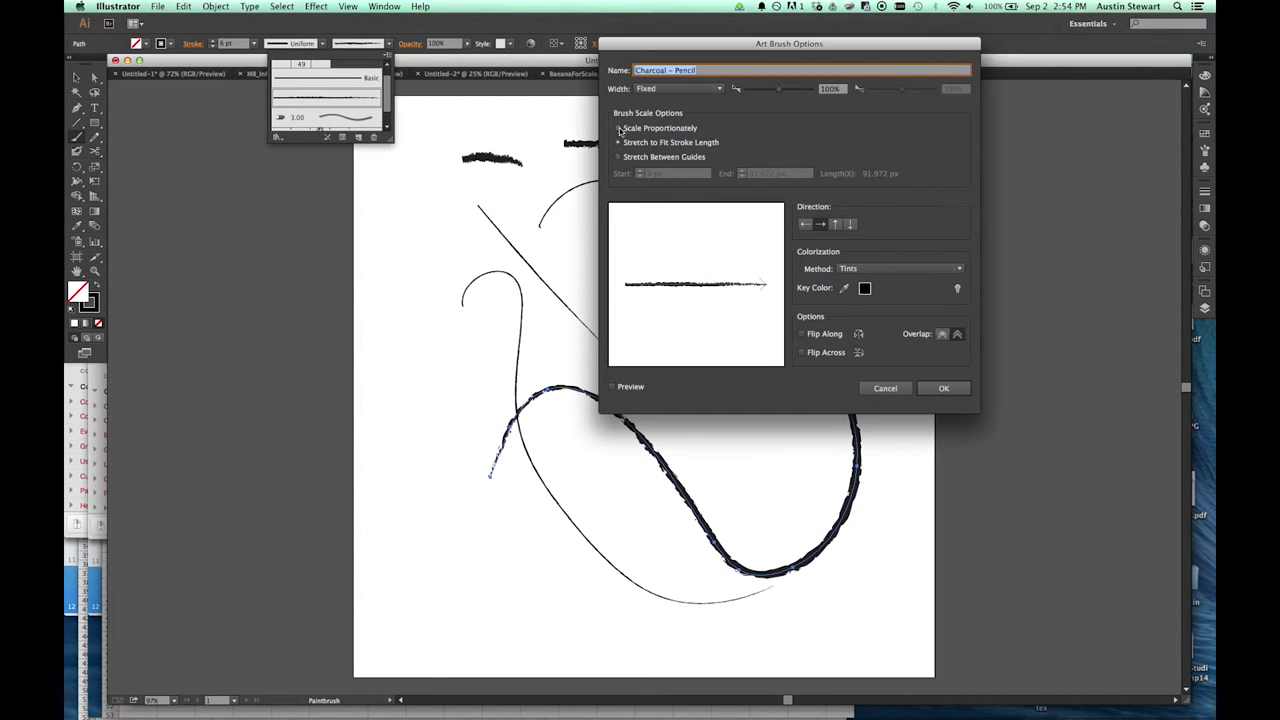
# Switch Charcoal - Pencil to Scale Proportionally, leaving existing strokes unchanged.
pyautogui.click(619, 129)
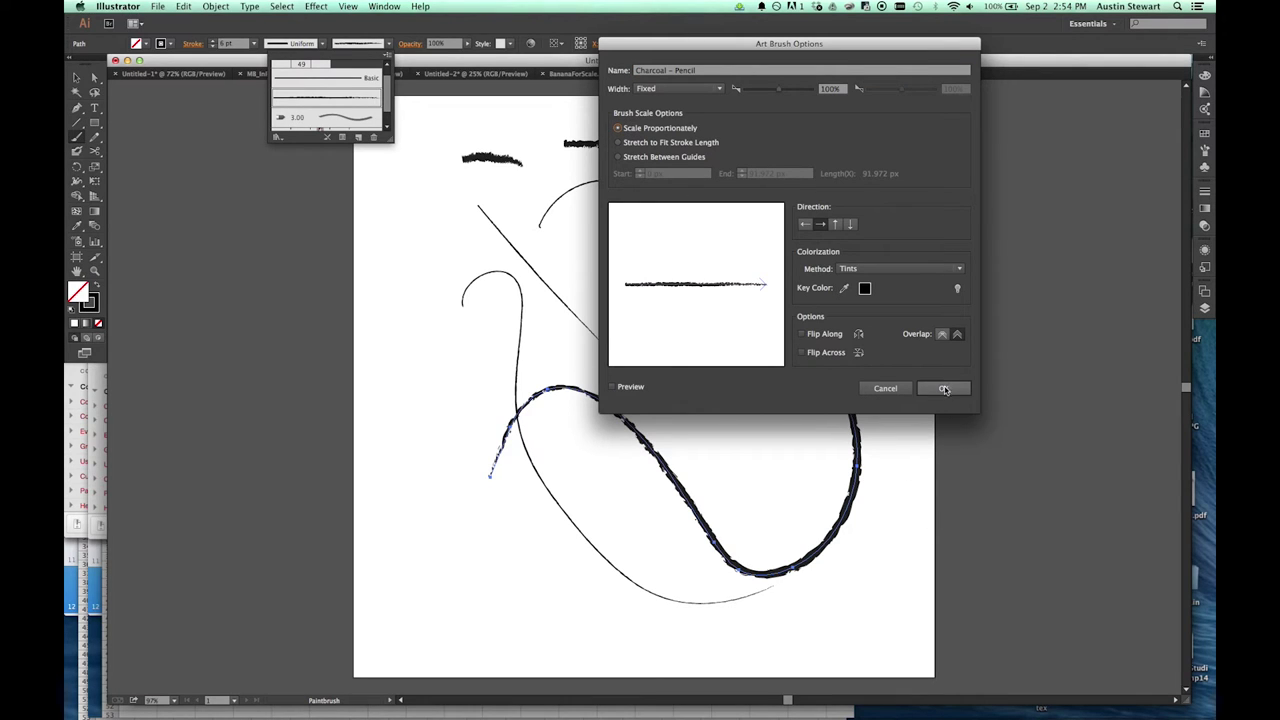
pyautogui.click(944, 388)
pyautogui.click(845, 248)
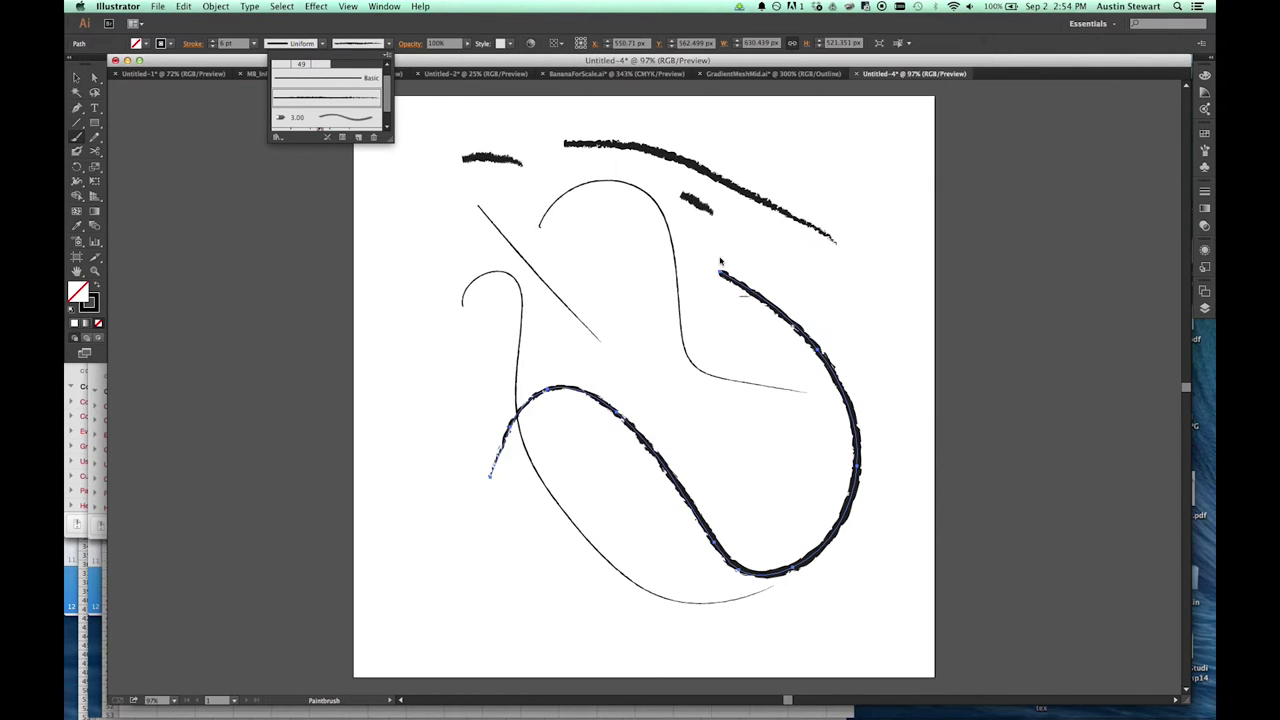
pyautogui.click(418, 216)
pyautogui.press('super+shift+a')
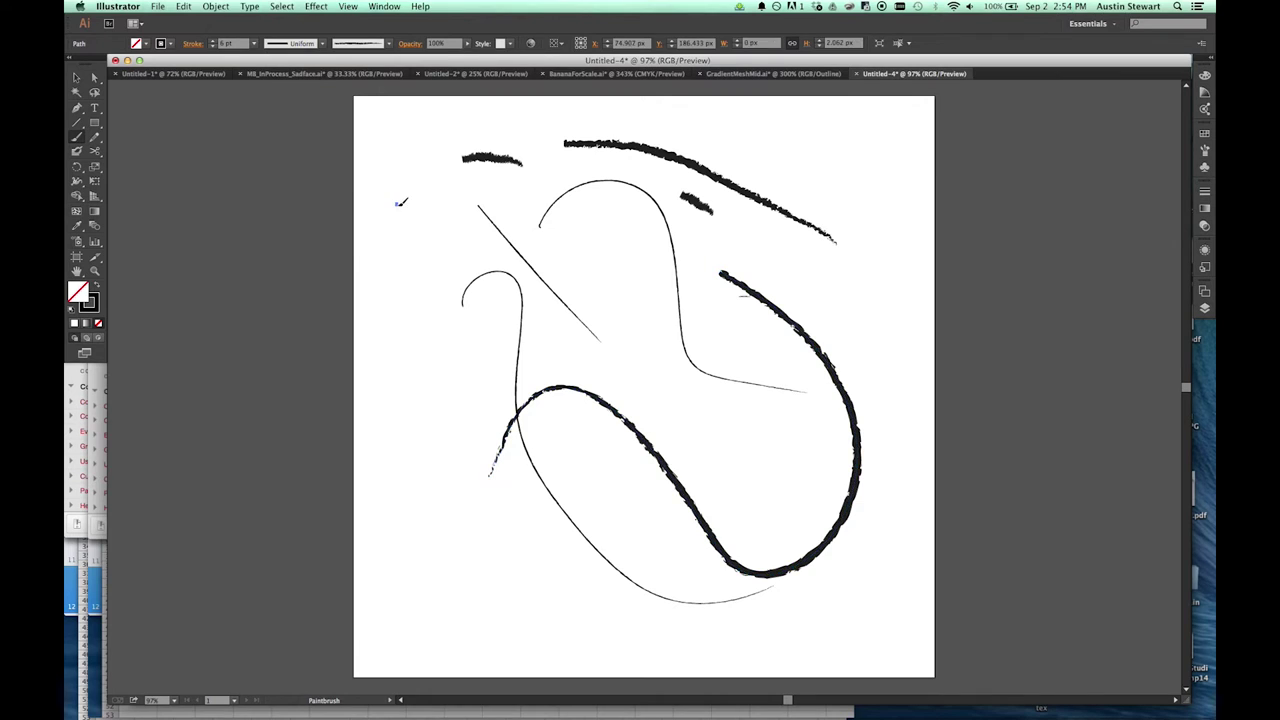
# Paint several short and diagonal charcoal strokes across the top-left and centre.
pyautogui.moveTo(396, 193)
pyautogui.mouseDown()
pyautogui.moveTo(440, 231)
pyautogui.moveTo(408, 244)
pyautogui.moveTo(472, 405)
pyautogui.mouseUp()
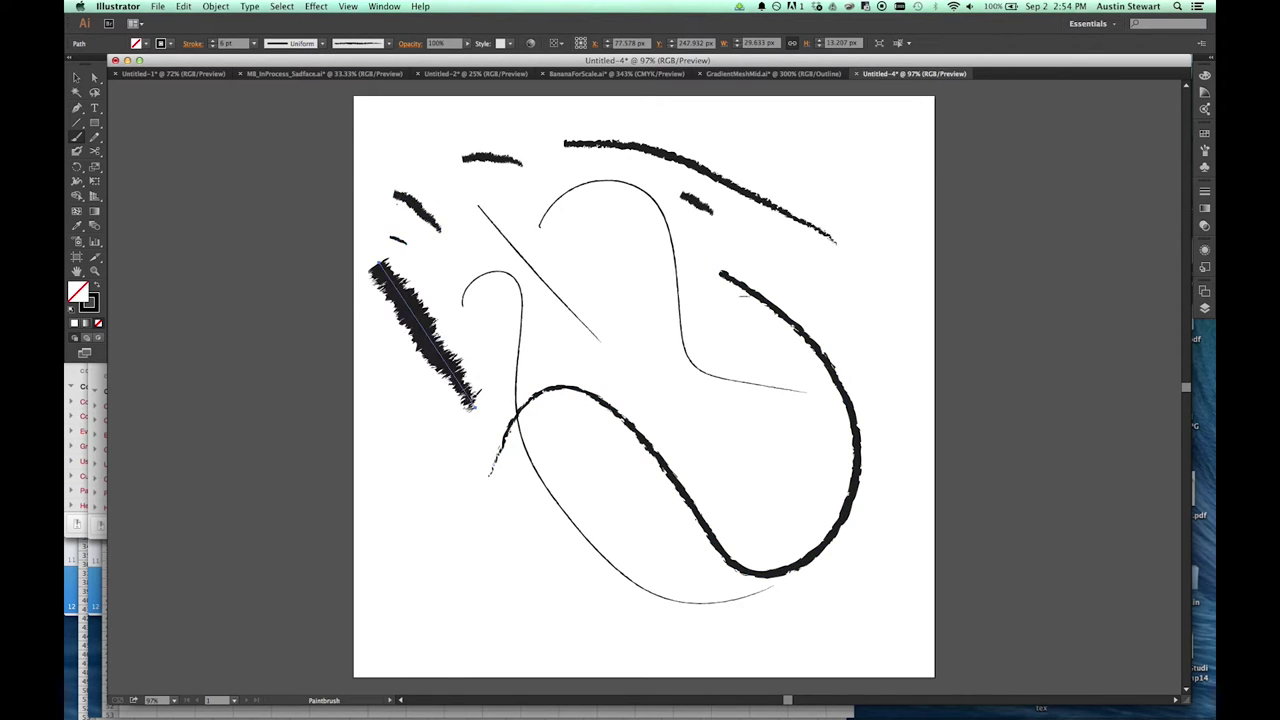
pyautogui.moveTo(512, 586); pyautogui.dragTo(508, 598)
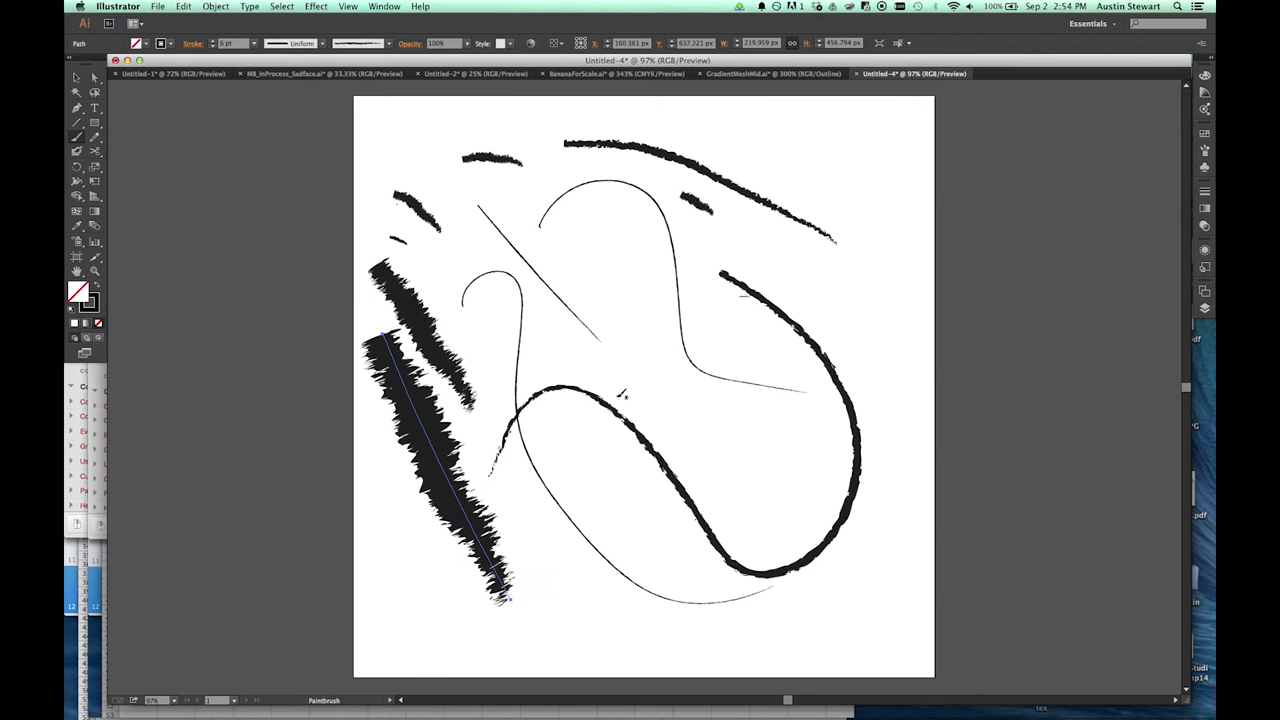
pyautogui.moveTo(562, 302); pyautogui.dragTo(732, 502)
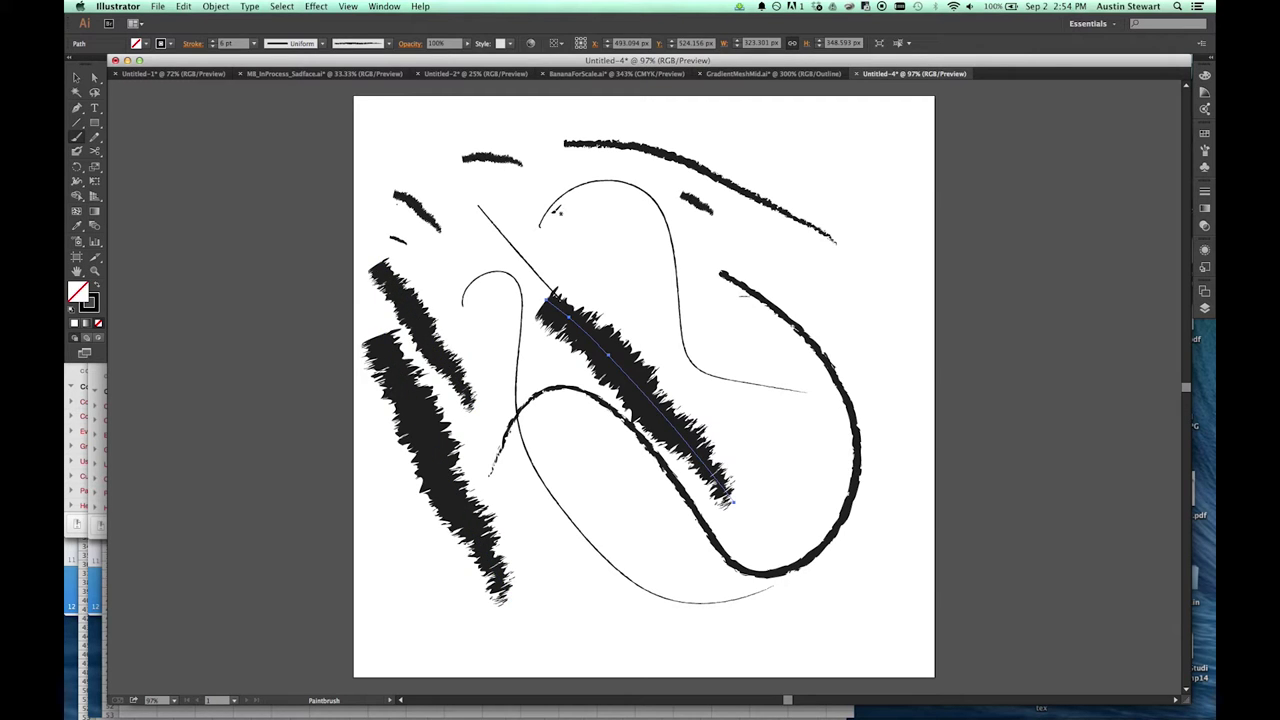
pyautogui.moveTo(558, 210); pyautogui.dragTo(722, 440)
pyautogui.moveTo(460, 219); pyautogui.dragTo(488, 245)
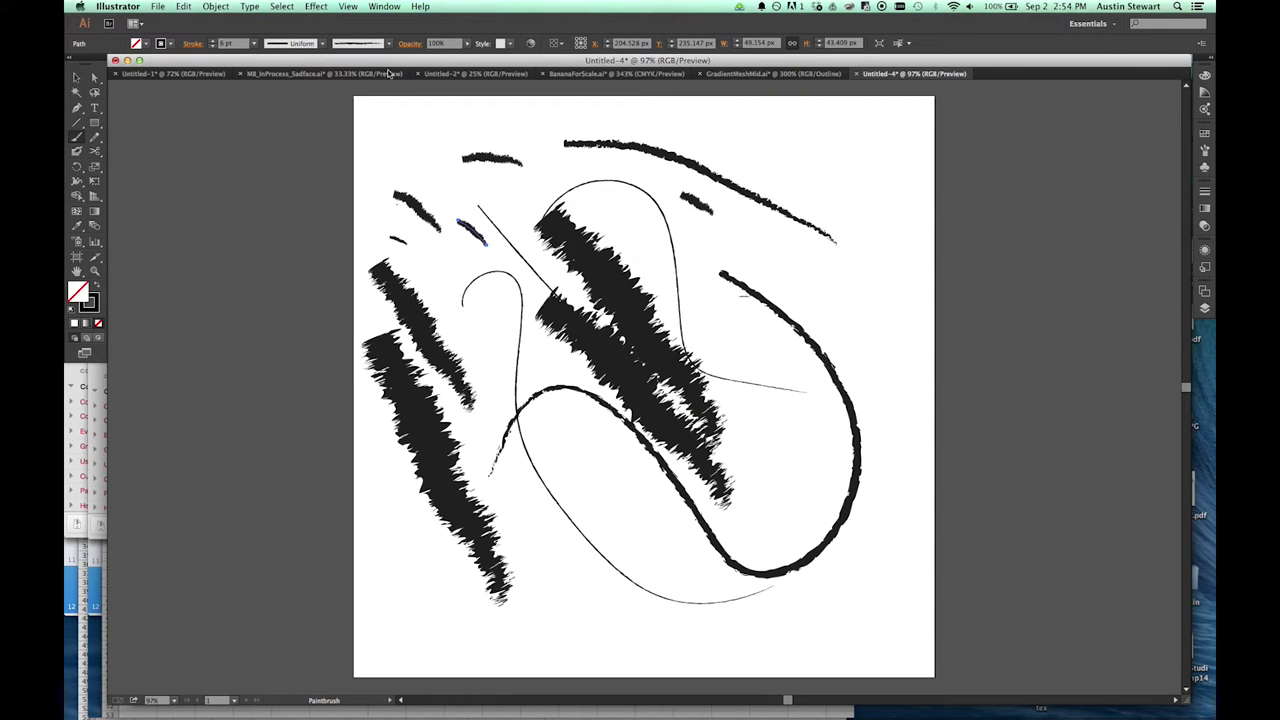
pyautogui.moveTo(392, 149)
pyautogui.mouseDown()
pyautogui.moveTo(421, 169)
pyautogui.moveTo(444, 132)
pyautogui.mouseUp()
pyautogui.moveTo(470, 176); pyautogui.dragTo(540, 245)
# Set the stroke weight to 1 pt and paint thin charcoal curves down the right side.
pyautogui.click(257, 48)
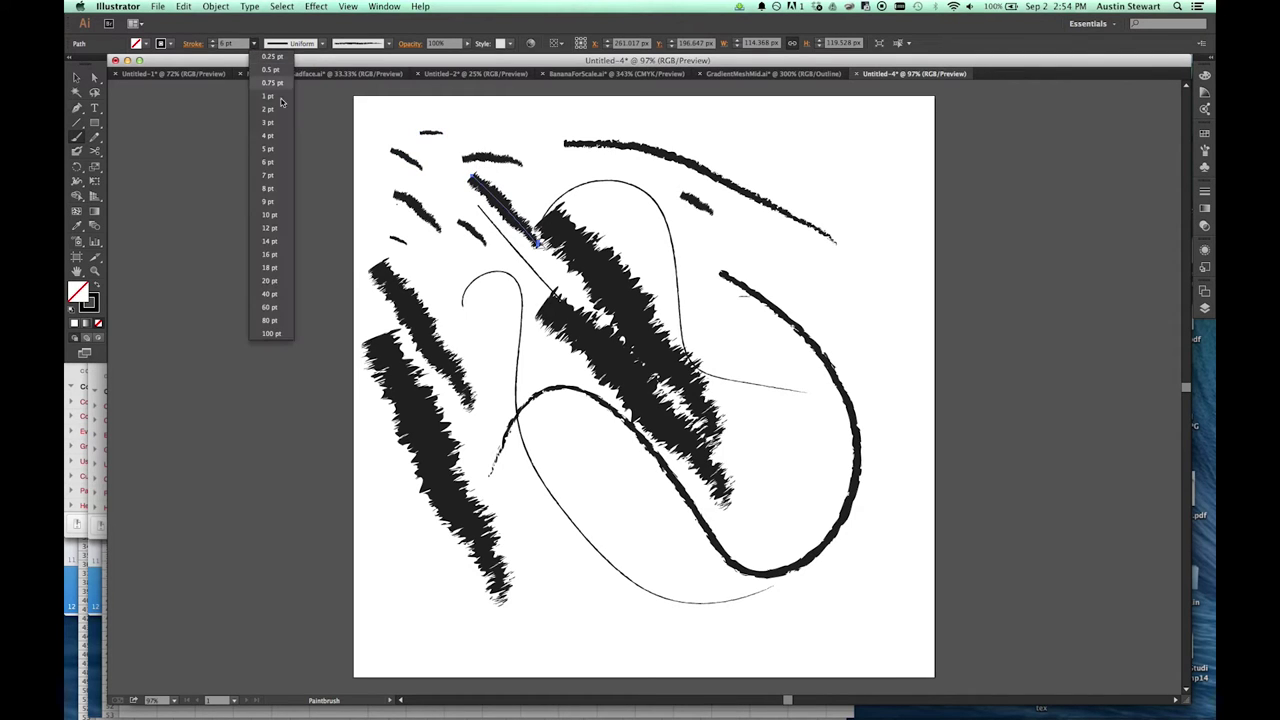
pyautogui.click(282, 97)
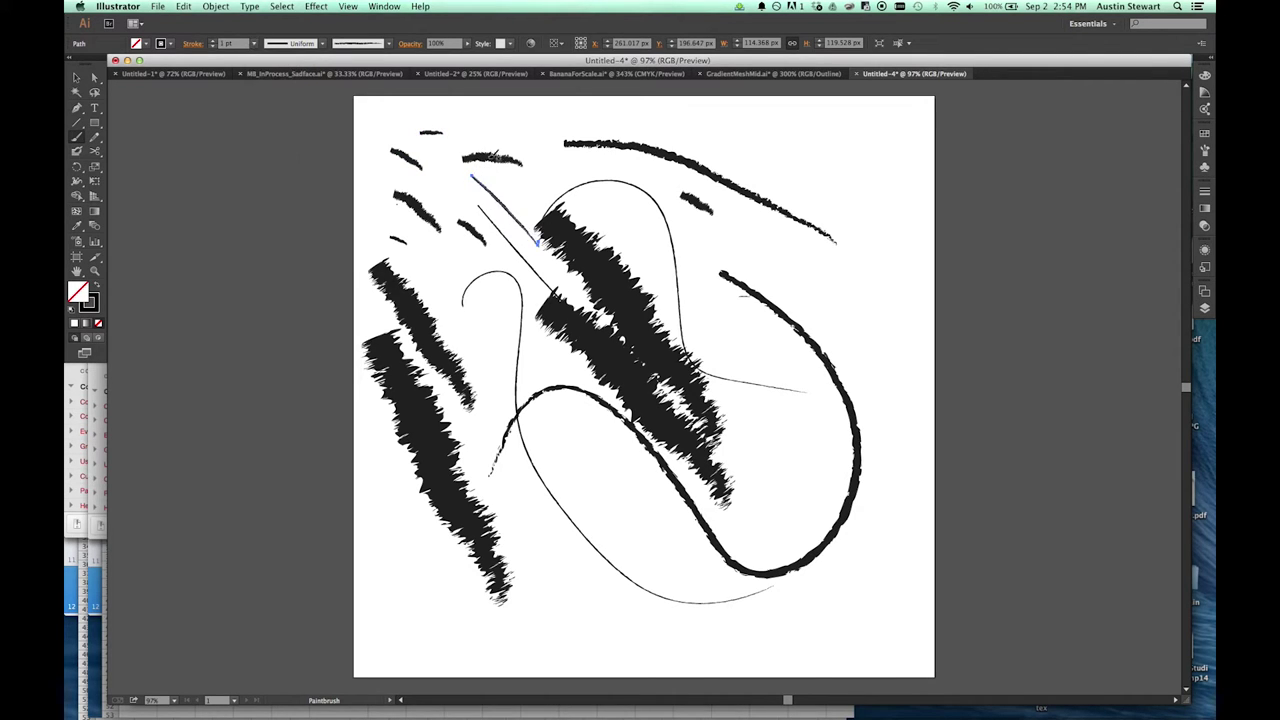
pyautogui.moveTo(561, 158)
pyautogui.mouseDown()
pyautogui.moveTo(630, 195)
pyautogui.moveTo(828, 488)
pyautogui.mouseUp()
pyautogui.moveTo(806, 161)
pyautogui.mouseDown()
pyautogui.moveTo(903, 280)
pyautogui.moveTo(862, 533)
pyautogui.mouseUp()
pyautogui.moveTo(872, 270); pyautogui.dragTo(878, 325)
pyautogui.moveTo(834, 255); pyautogui.dragTo(843, 276)
pyautogui.moveTo(815, 251)
pyautogui.mouseDown()
pyautogui.moveTo(822, 268)
pyautogui.moveTo(797, 253)
pyautogui.mouseUp()
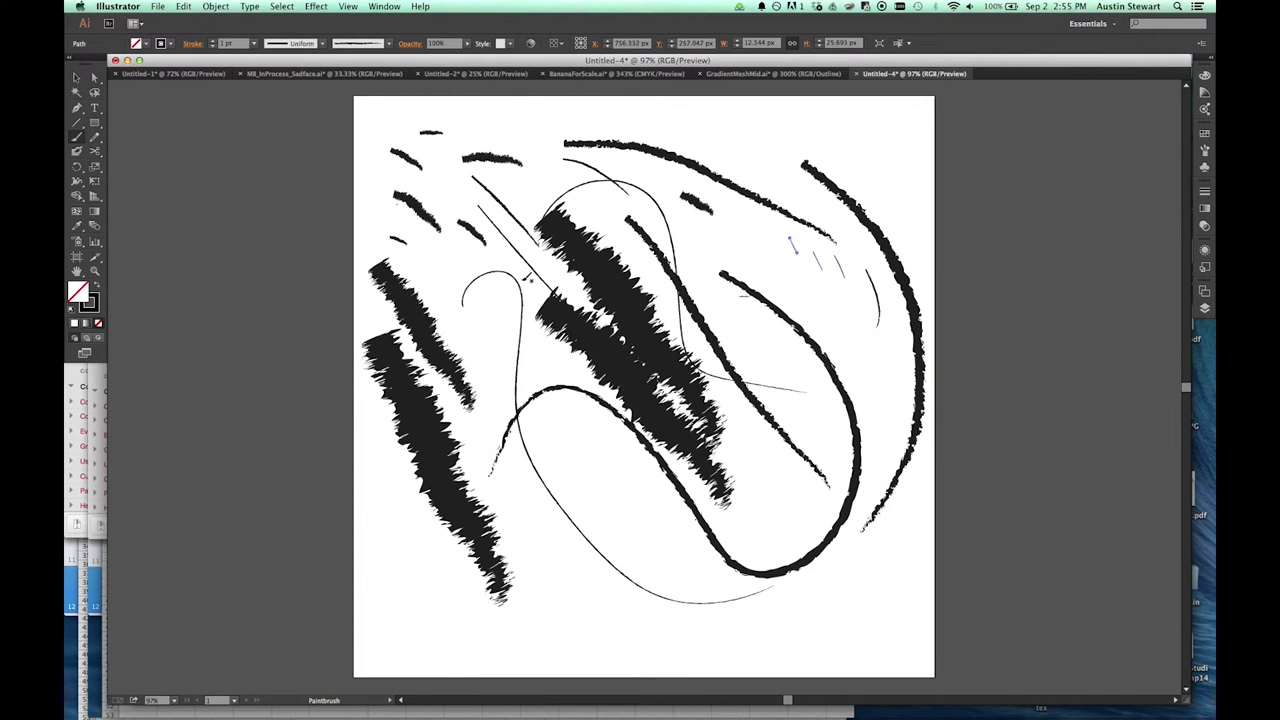
pyautogui.click(378, 43)
pyautogui.doubleClick(319, 97)
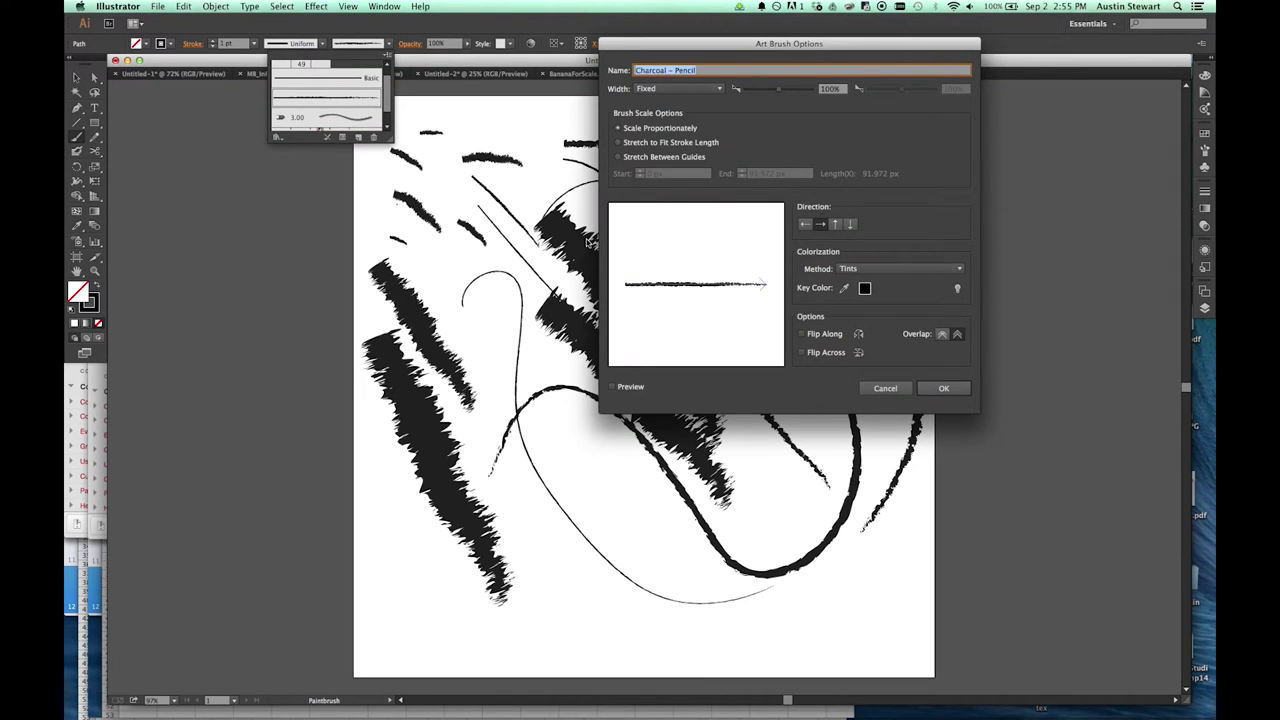
# Set Charcoal – Pencil to Stretch to Fit with Pressure width 1%–281%, keeping existing strokes.
pyautogui.click(618, 135)
pyautogui.click(618, 143)
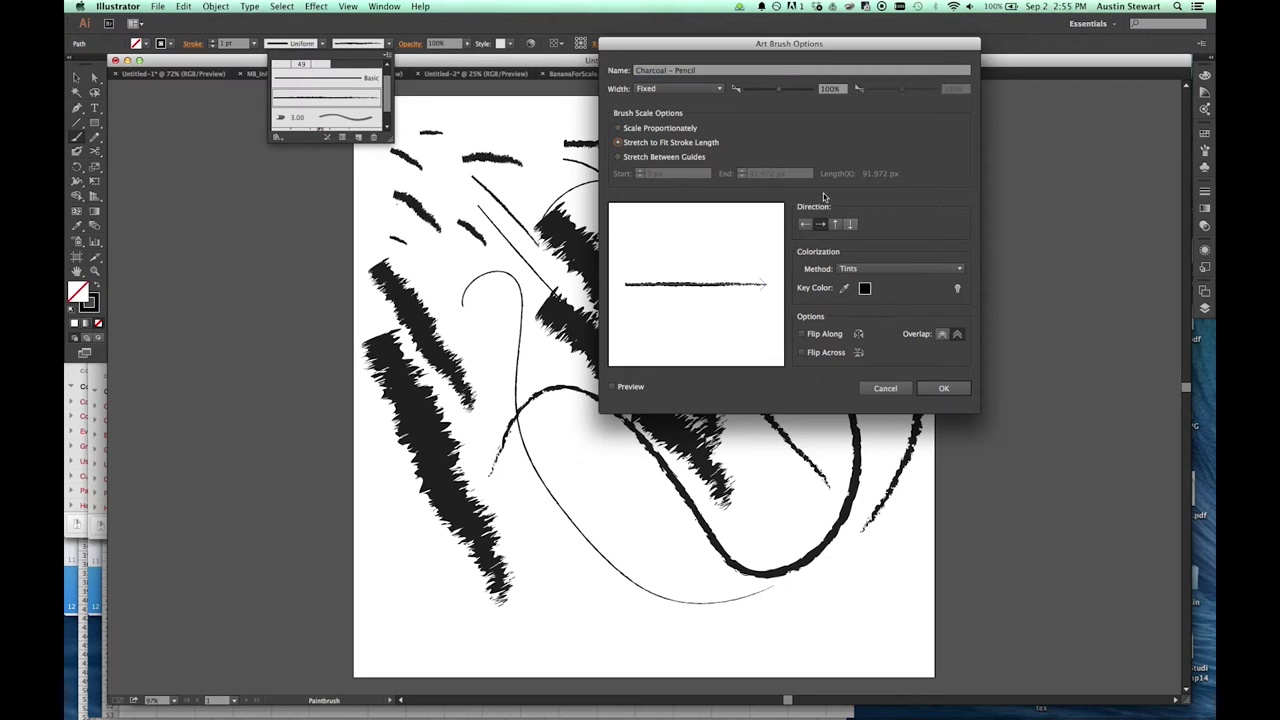
pyautogui.click(719, 89)
pyautogui.click(662, 129)
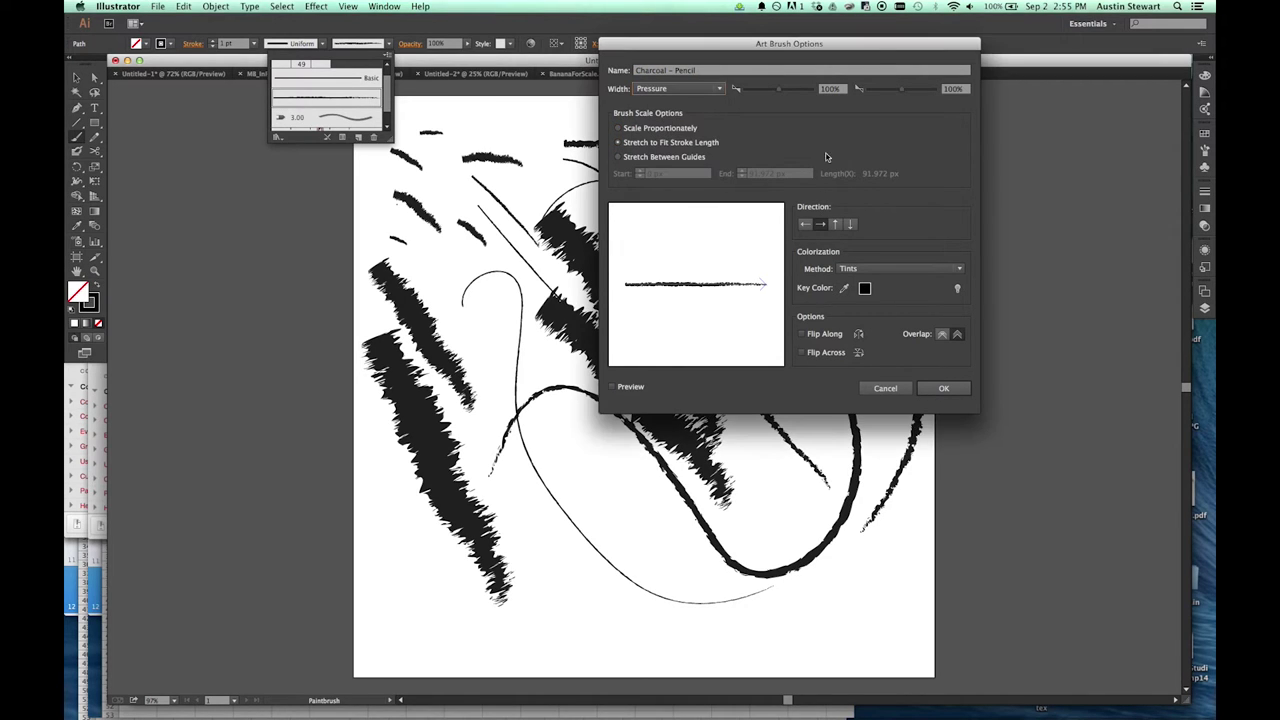
pyautogui.moveTo(786, 89); pyautogui.dragTo(745, 89)
pyautogui.moveTo(903, 92); pyautogui.dragTo(916, 90)
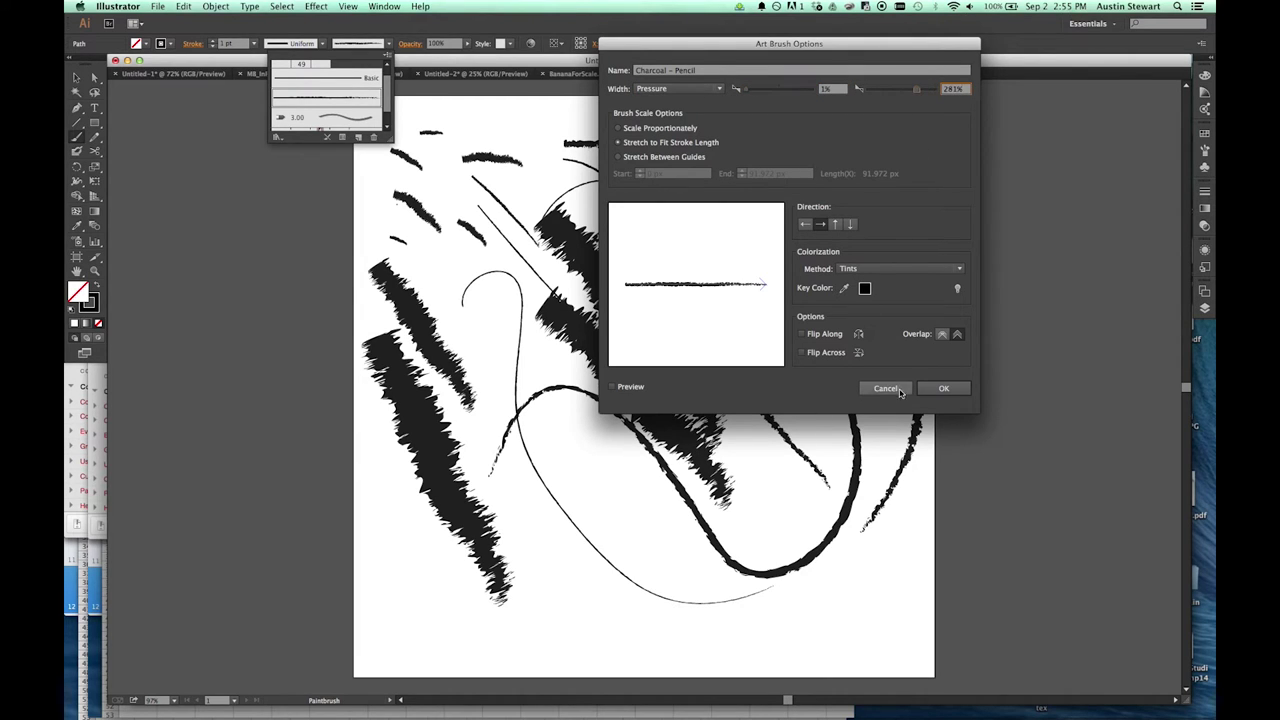
pyautogui.click(944, 388)
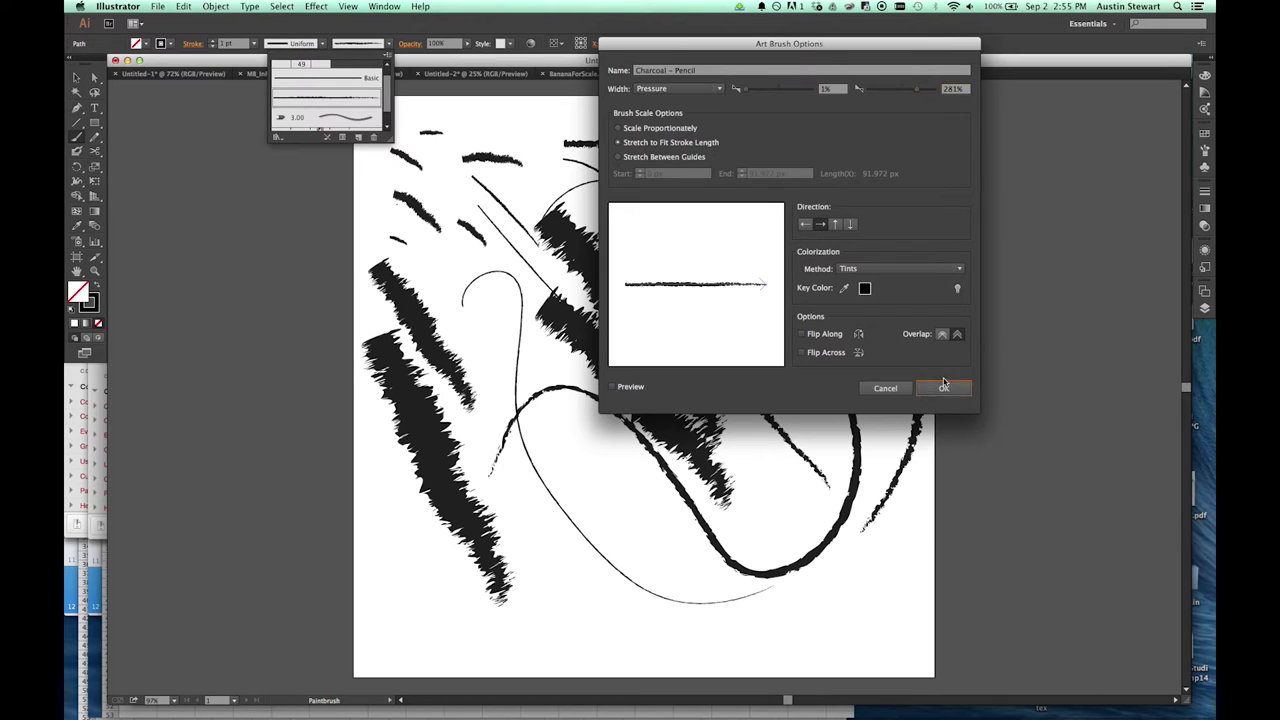
pyautogui.click(930, 385)
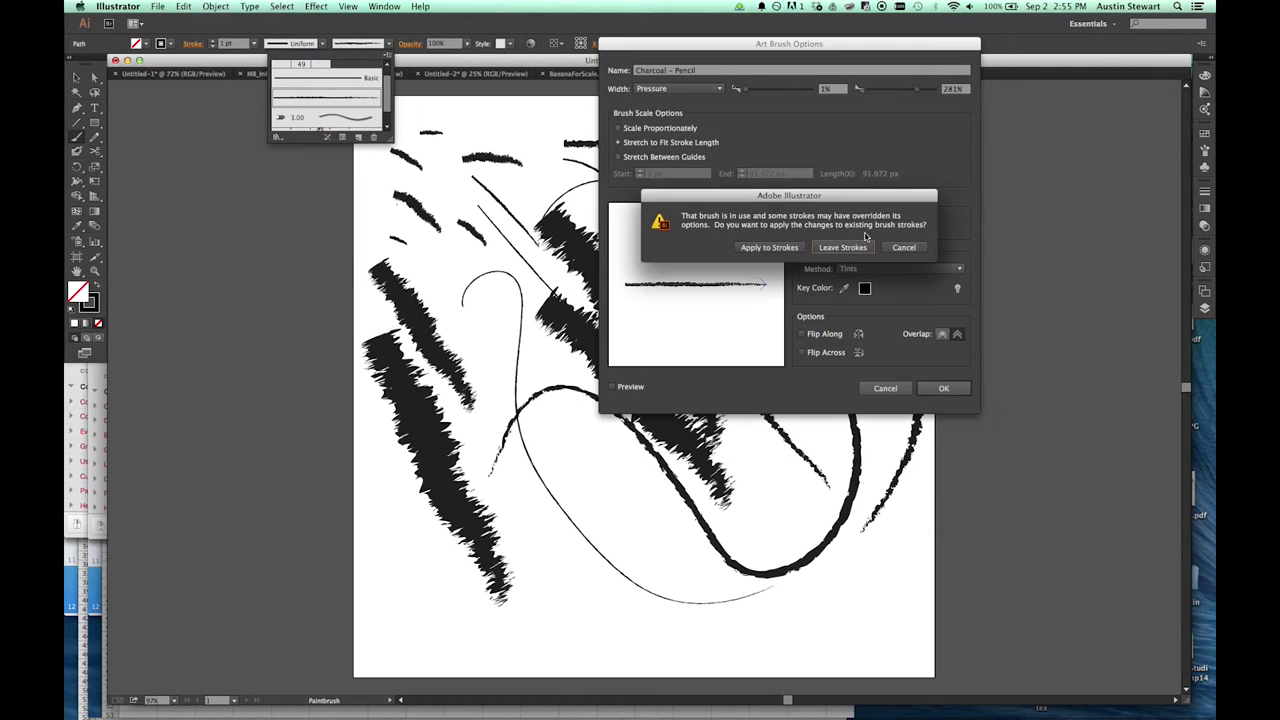
pyautogui.click(849, 250)
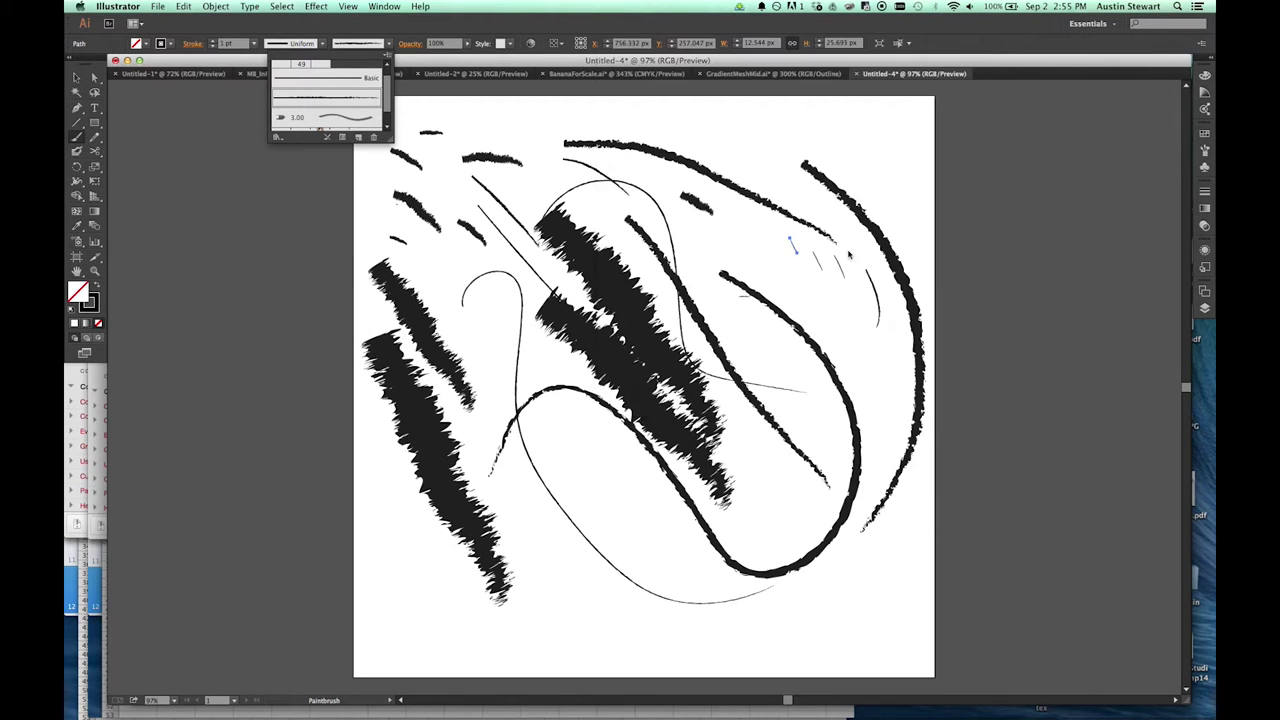
pyautogui.click(522, 525)
# Paint two charcoal strokes in the lower half and set the stroke weight to 4 pt.
pyautogui.moveTo(532, 550)
pyautogui.mouseDown()
pyautogui.moveTo(591, 591)
pyautogui.moveTo(710, 602)
pyautogui.mouseUp()
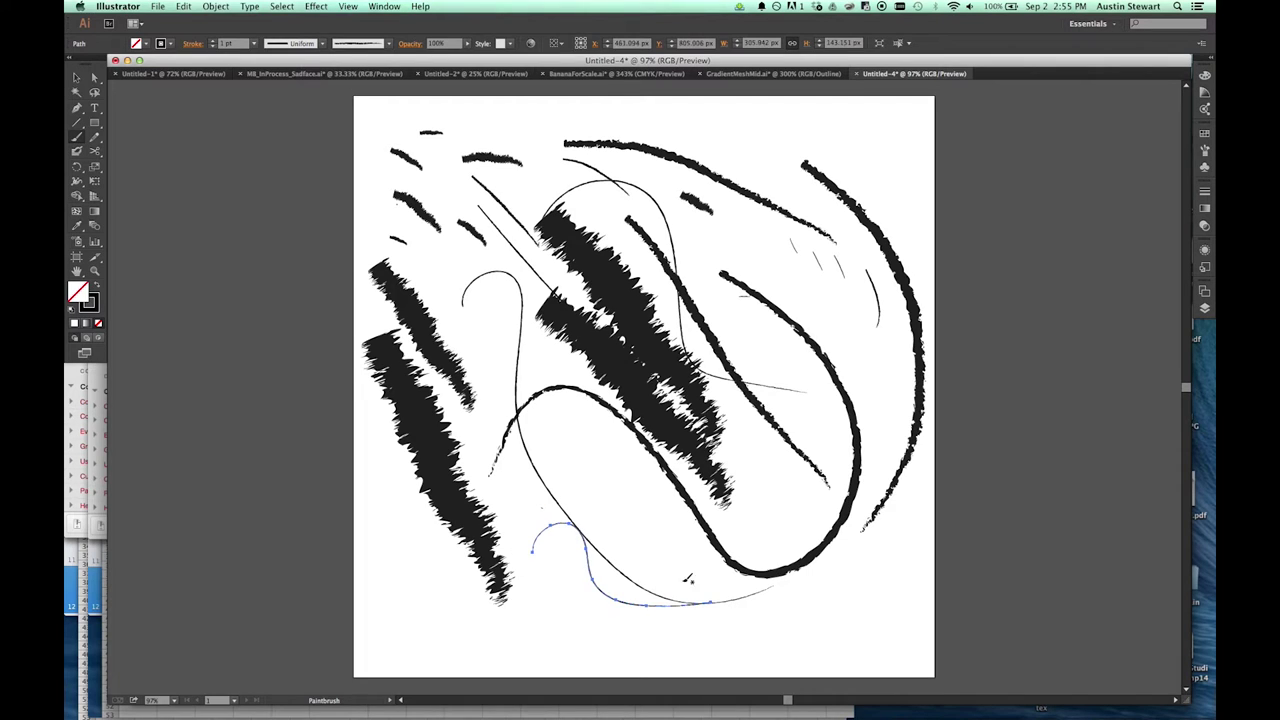
pyautogui.moveTo(604, 464)
pyautogui.mouseDown()
pyautogui.moveTo(653, 589)
pyautogui.moveTo(779, 562)
pyautogui.moveTo(813, 495)
pyautogui.mouseUp()
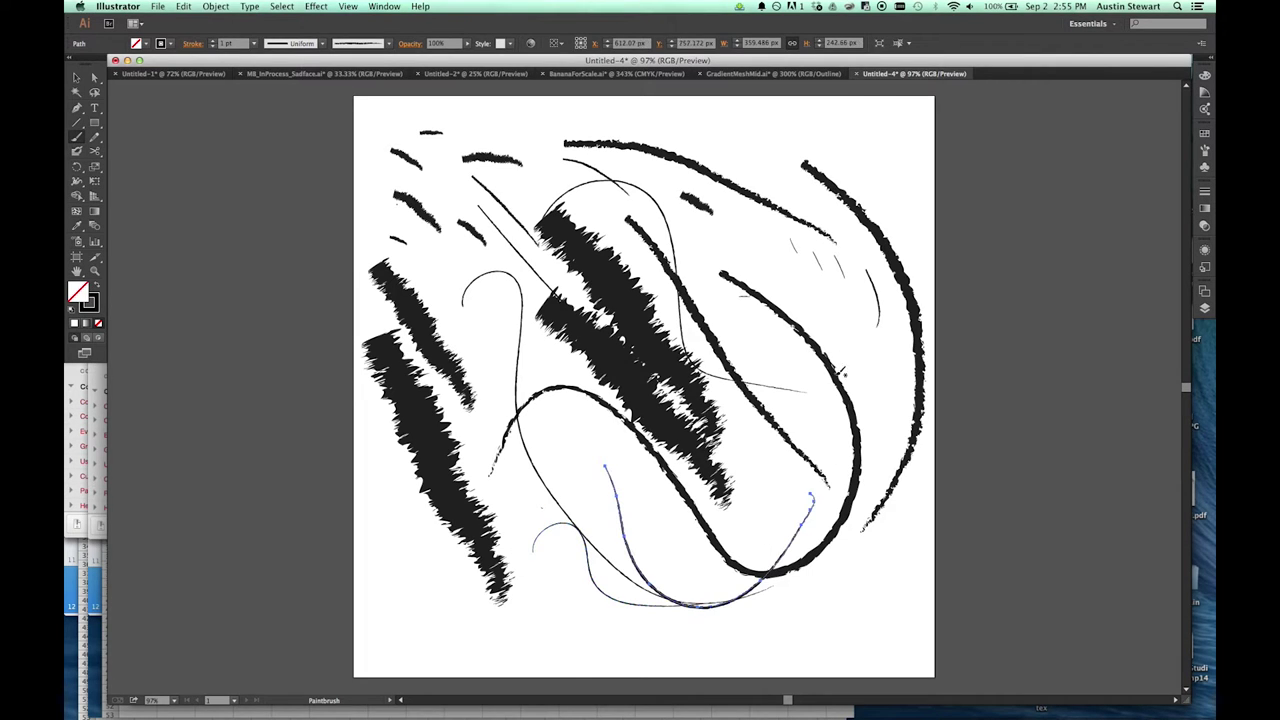
pyautogui.click(254, 46)
pyautogui.click(266, 135)
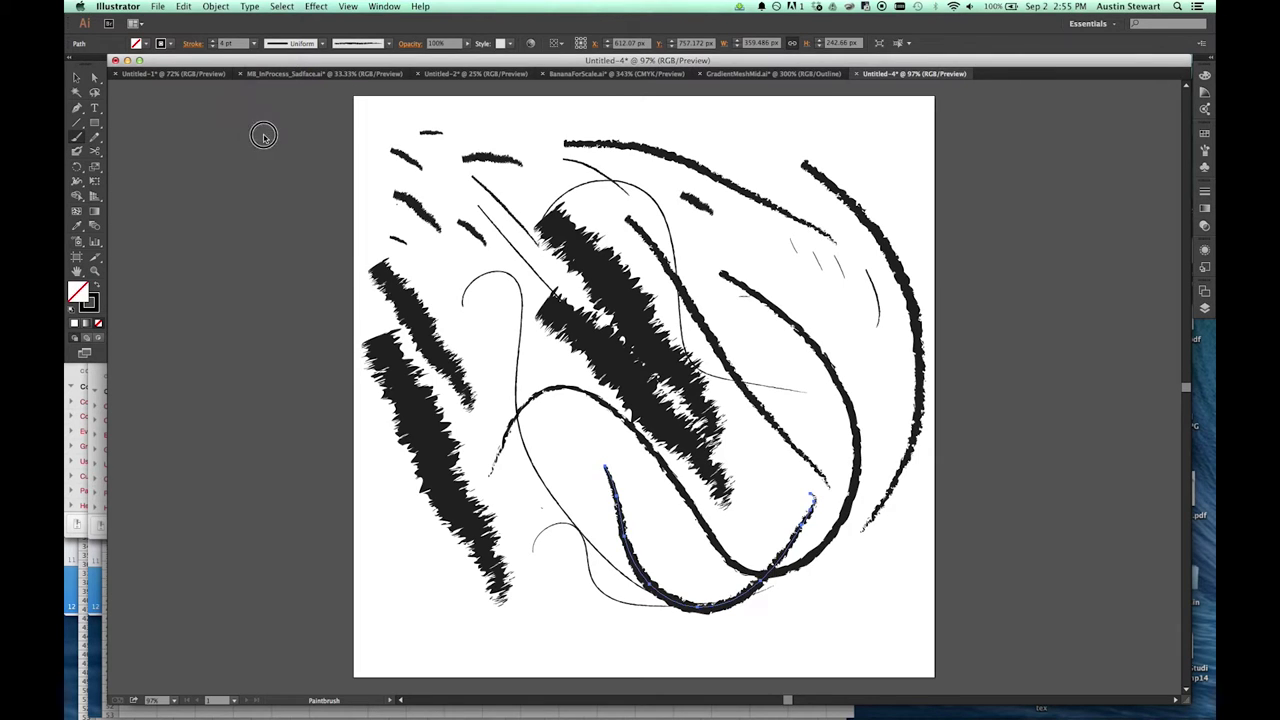
# Paint 4 pt strokes across the top, left side, right side, and a bottom-right hook.
pyautogui.moveTo(466, 119)
pyautogui.mouseDown()
pyautogui.moveTo(642, 126)
pyautogui.moveTo(747, 150)
pyautogui.moveTo(776, 172)
pyautogui.mouseUp()
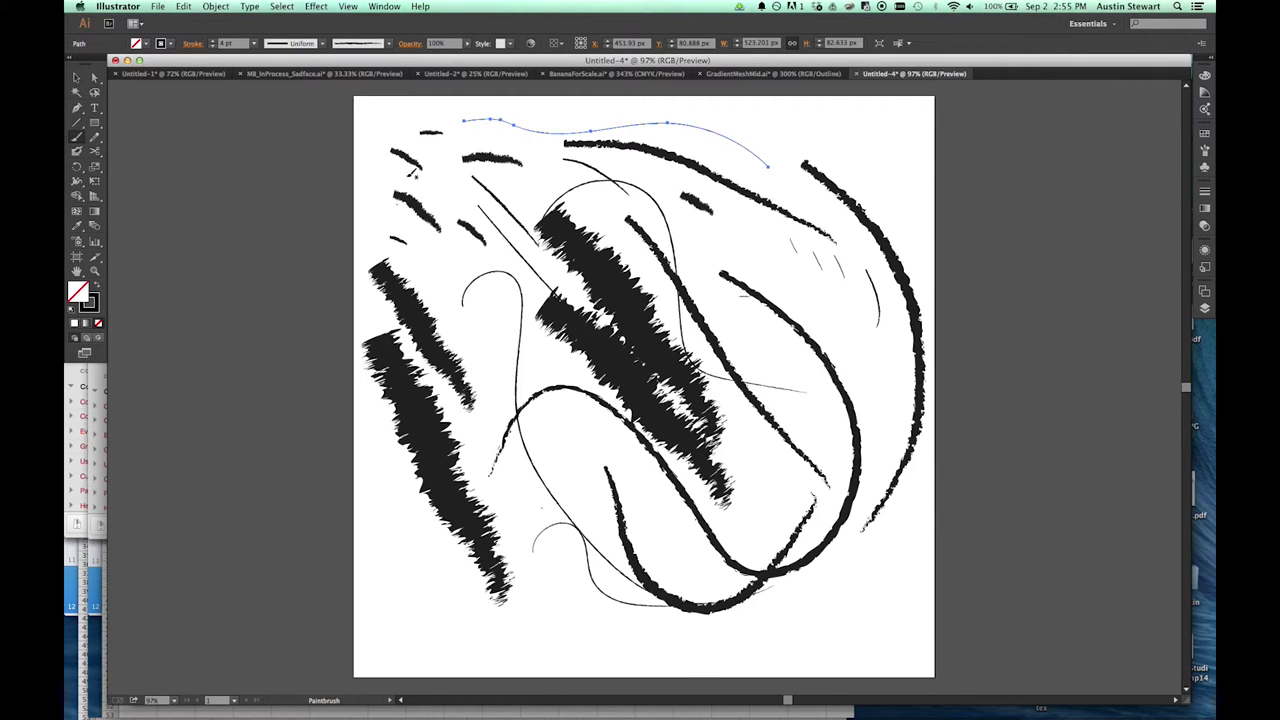
pyautogui.moveTo(463, 189)
pyautogui.mouseDown()
pyautogui.moveTo(435, 258)
pyautogui.moveTo(520, 402)
pyautogui.mouseUp()
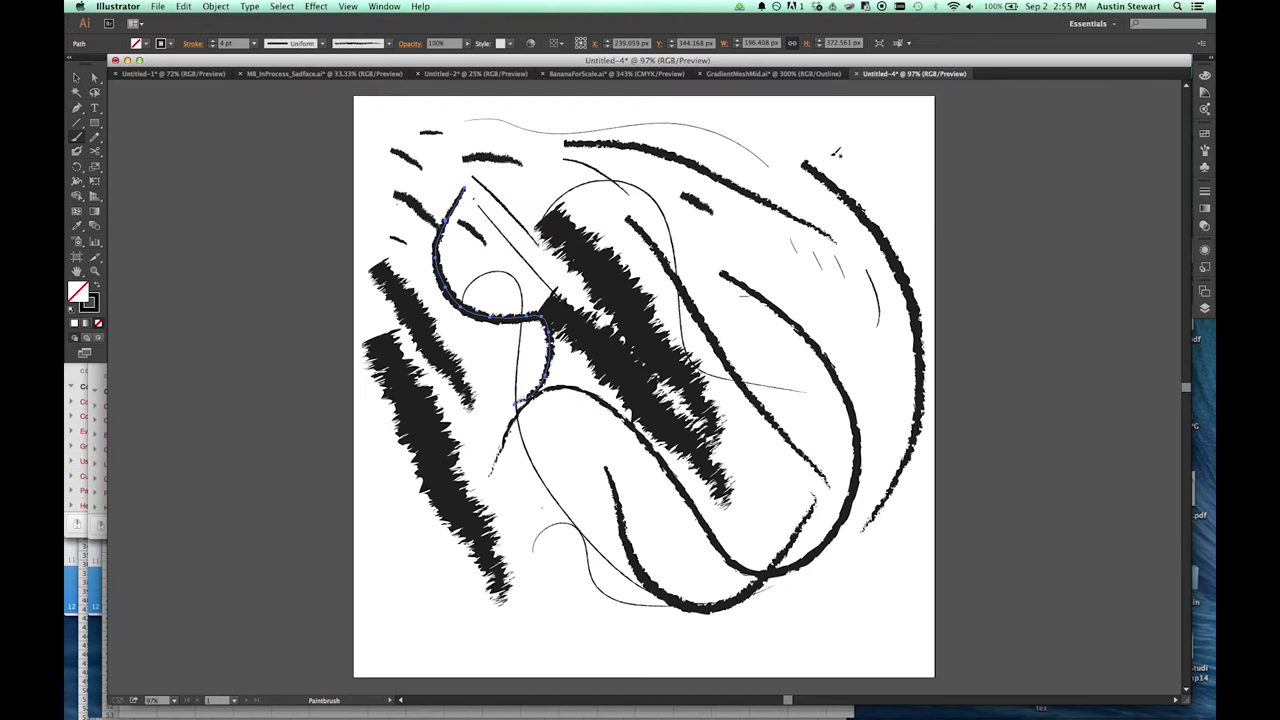
pyautogui.moveTo(776, 335); pyautogui.dragTo(788, 568)
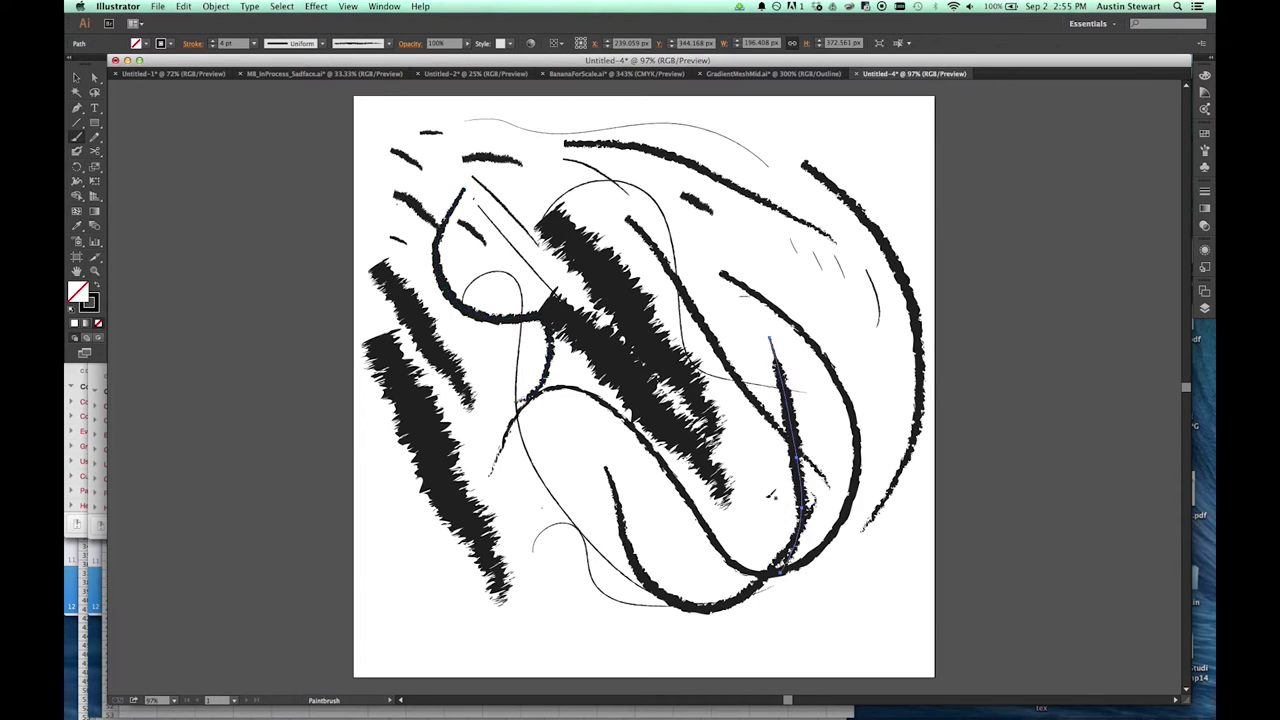
pyautogui.moveTo(824, 291)
pyautogui.mouseDown()
pyautogui.moveTo(863, 349)
pyautogui.moveTo(818, 482)
pyautogui.mouseUp()
pyautogui.moveTo(826, 599)
pyautogui.mouseDown()
pyautogui.moveTo(851, 606)
pyautogui.moveTo(887, 554)
pyautogui.mouseUp()
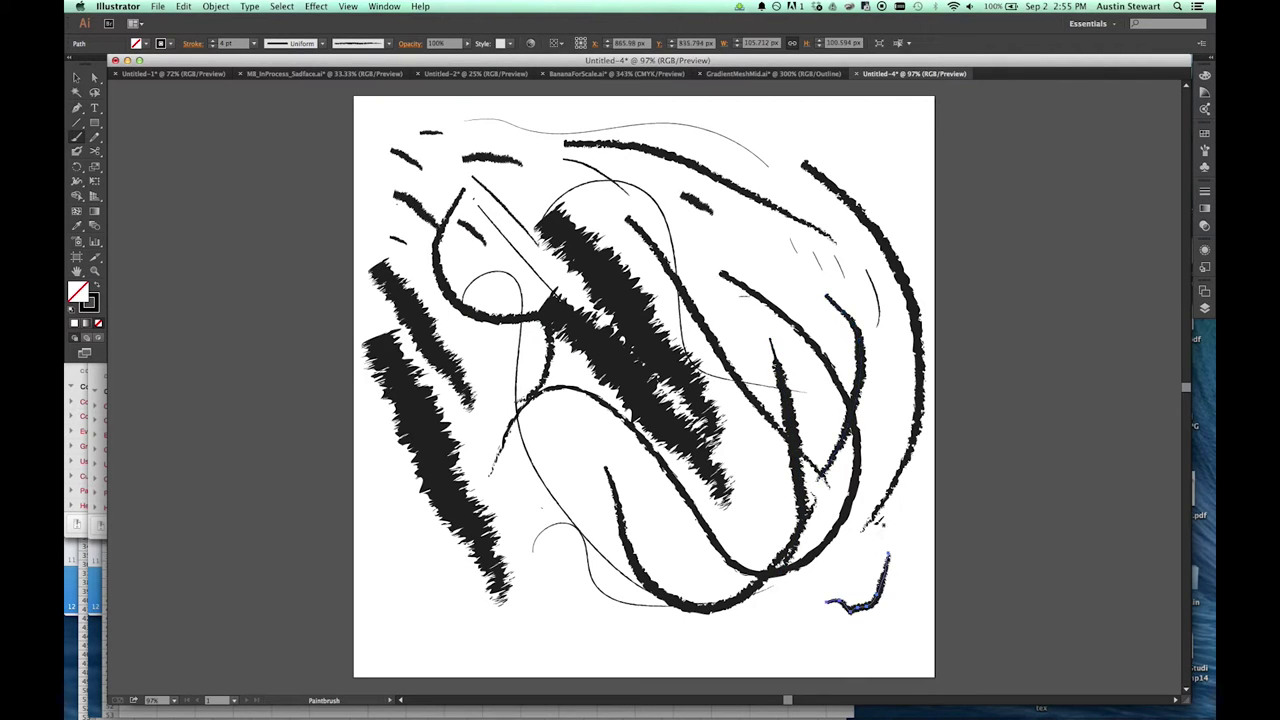
pyautogui.press('super+a')
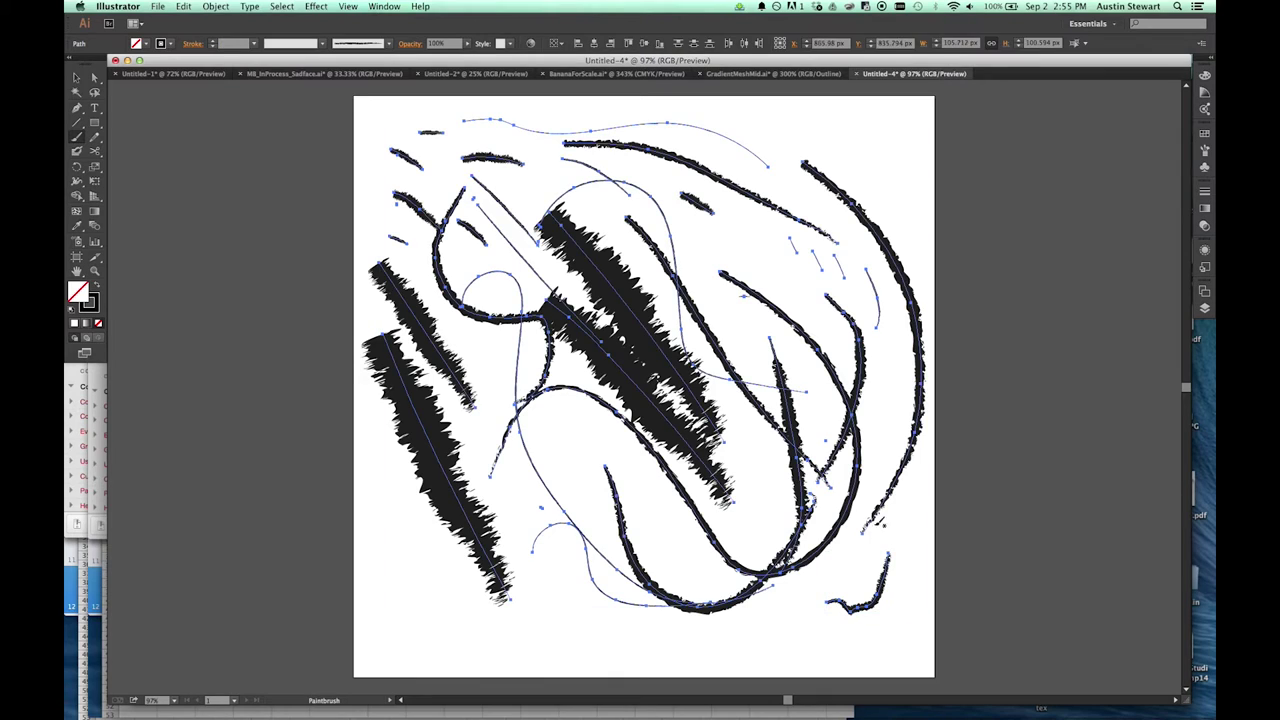
# Delete all strokes and open the Artistic > Artistic_Ink brush library.
pyautogui.press('BackSpace')
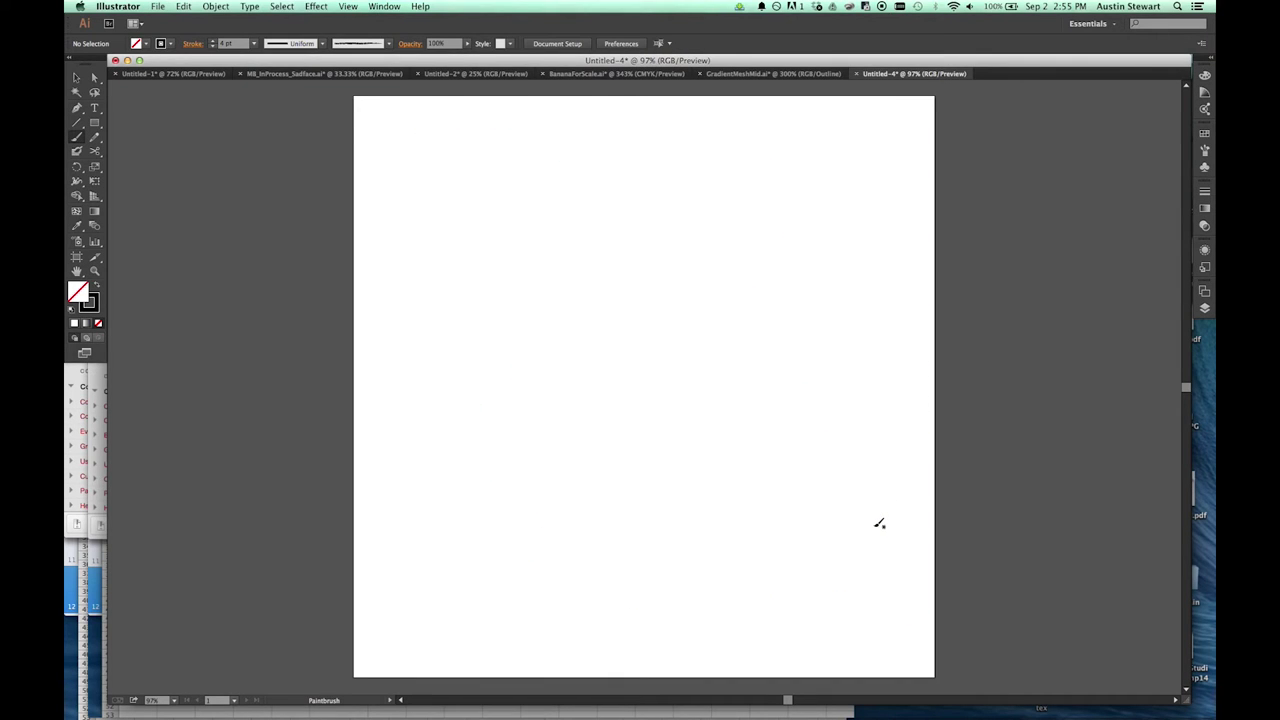
pyautogui.click(376, 44)
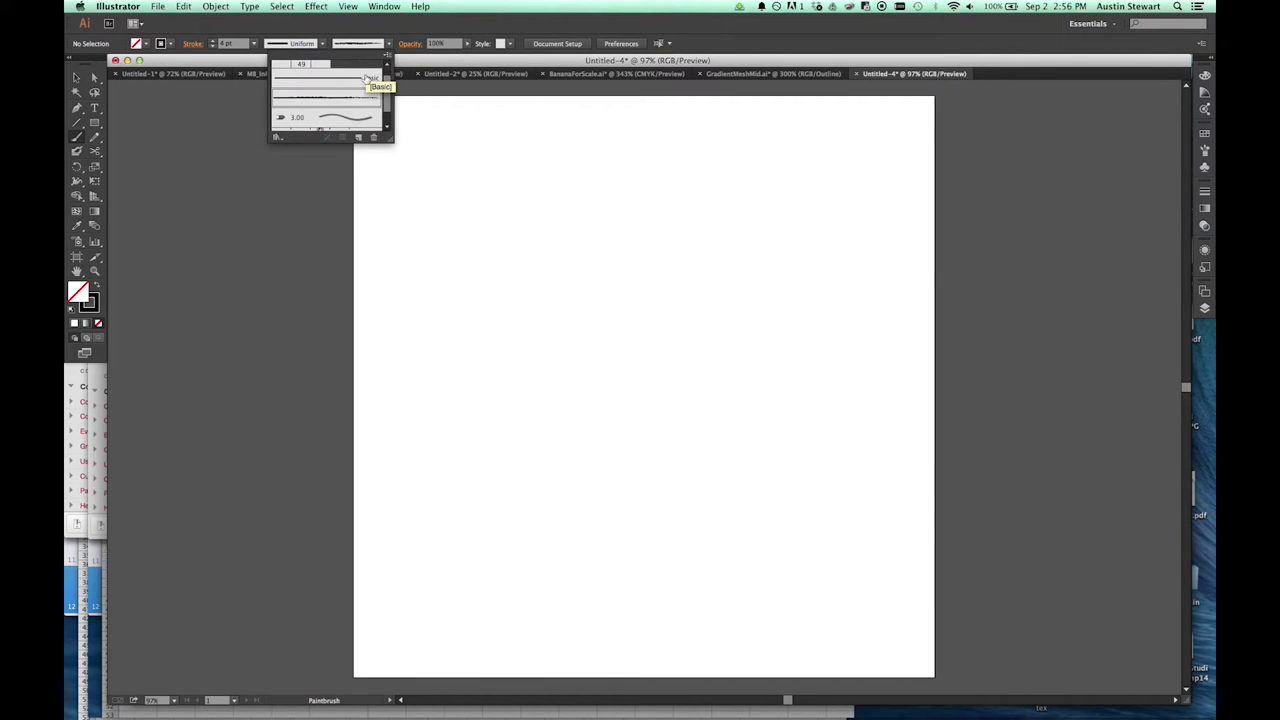
pyautogui.scroll(-2, 386, 94)
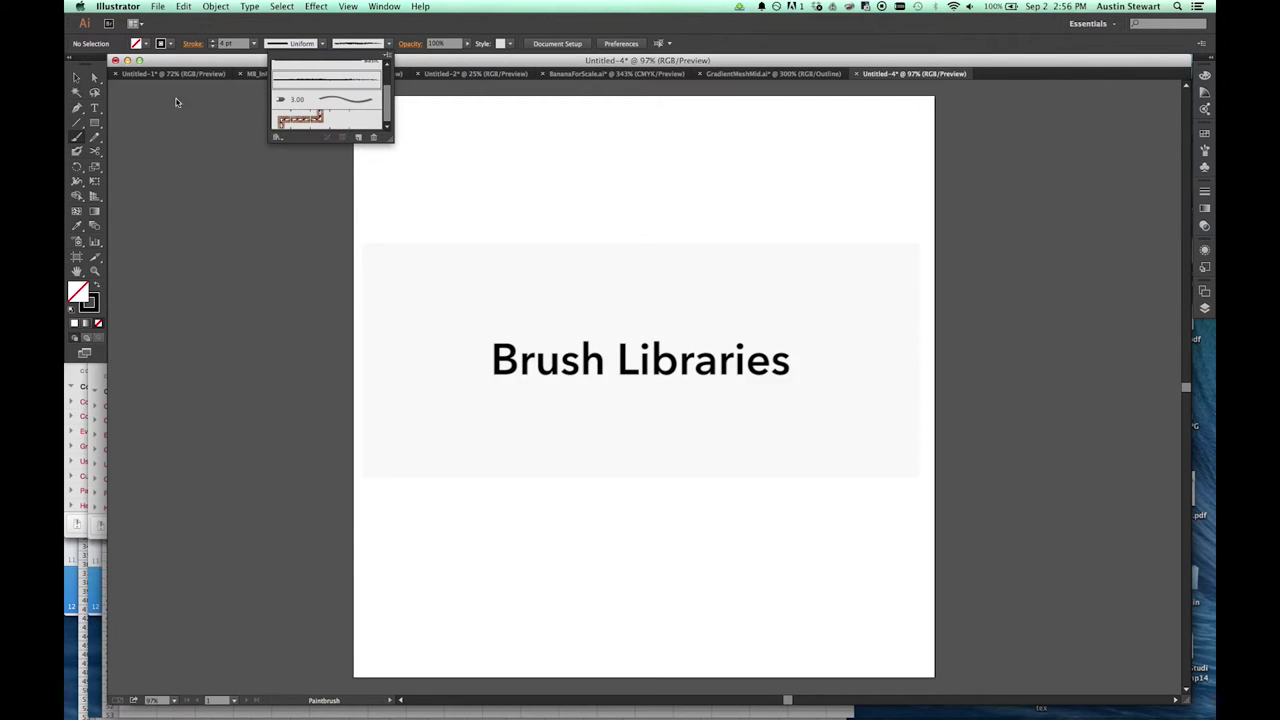
pyautogui.click(274, 138)
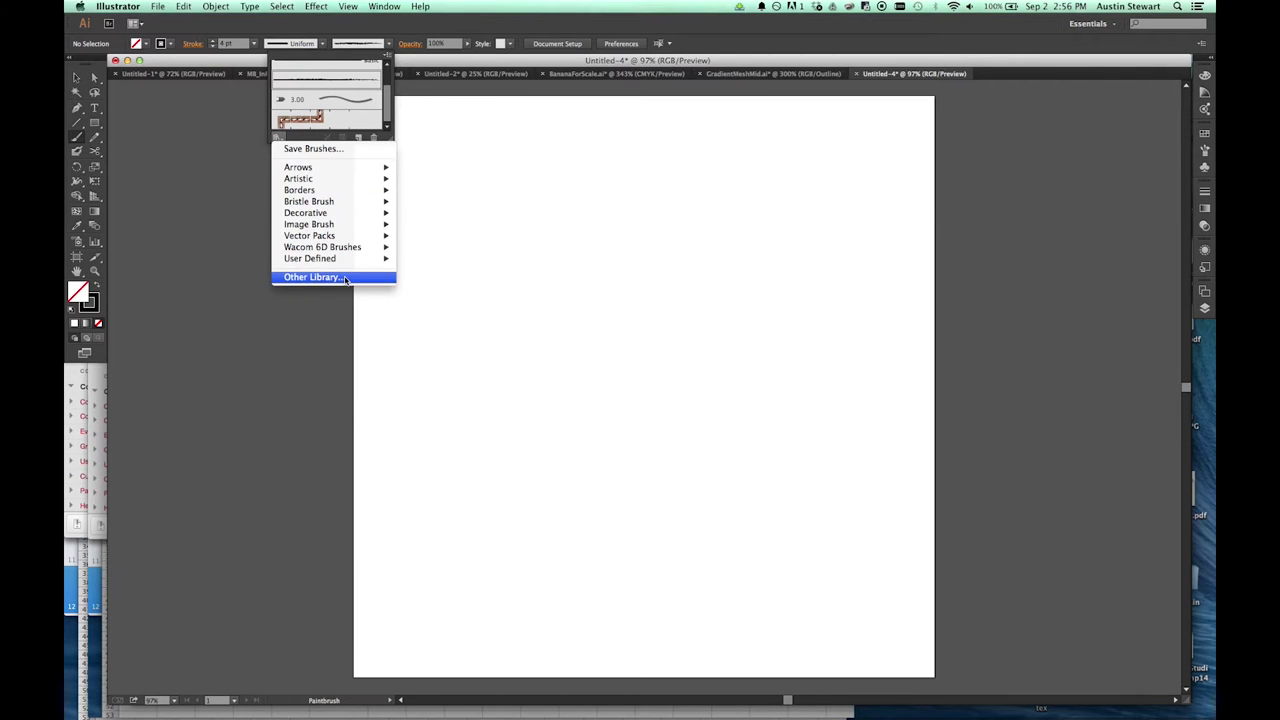
pyautogui.moveTo(335, 207)
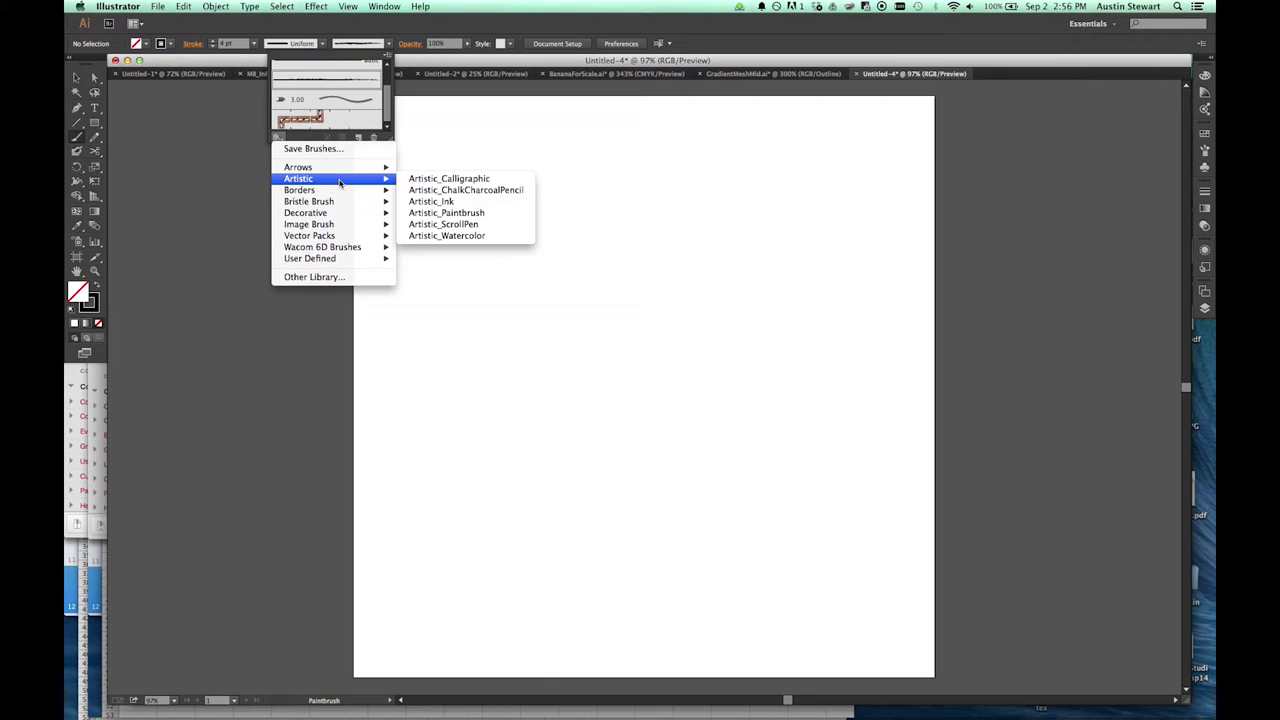
pyautogui.click(430, 202)
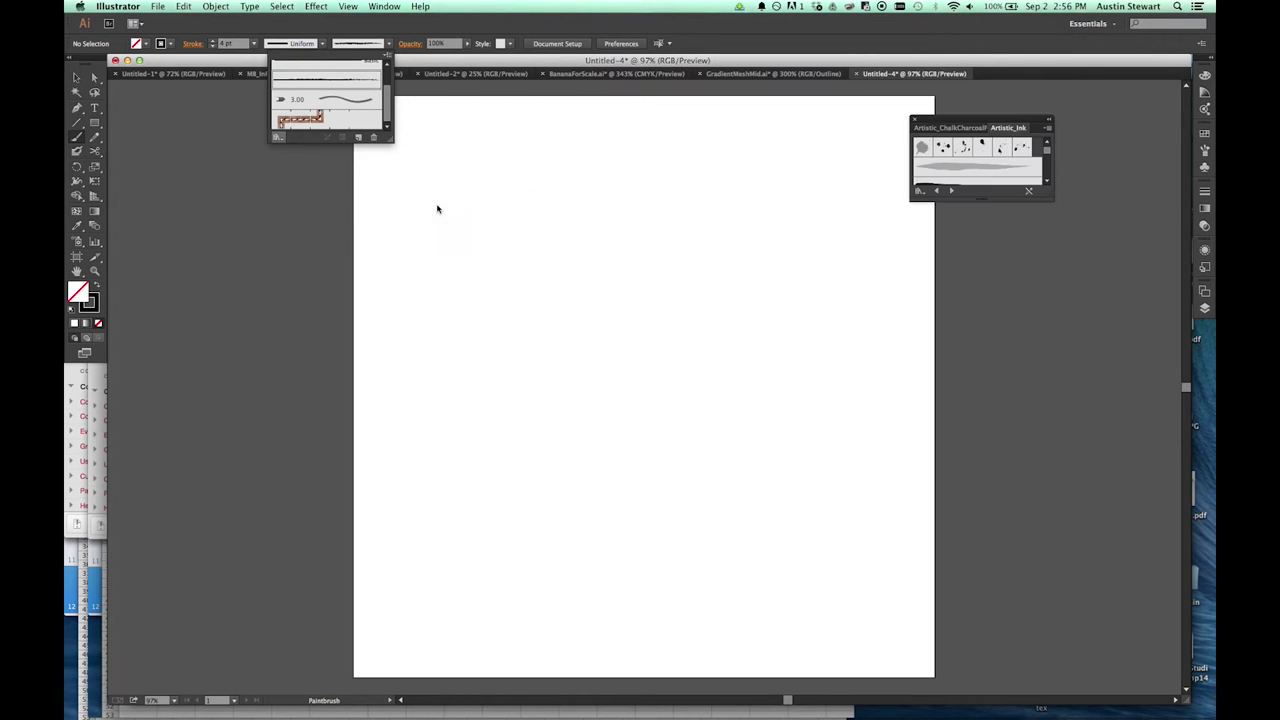
# Enlarge the Artistic_Ink panel and paint two arcs with dotted and ink-blob brushes.
pyautogui.click(1000, 183)
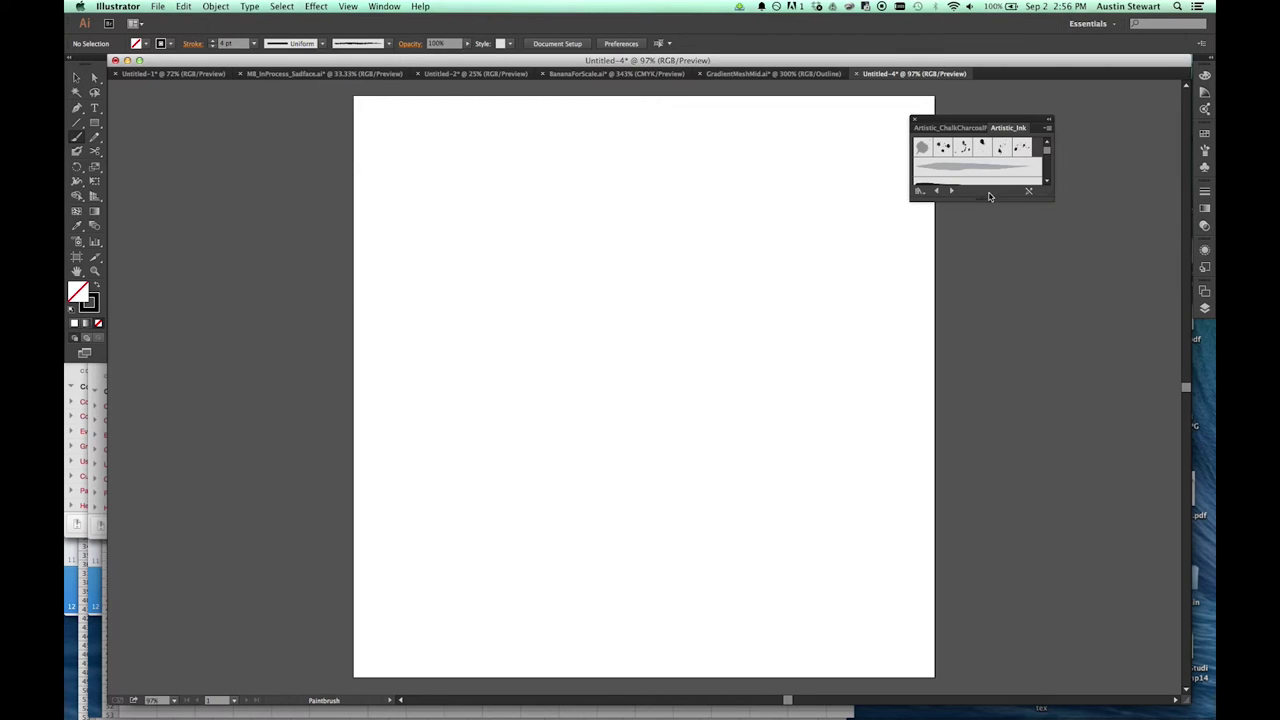
pyautogui.moveTo(986, 200)
pyautogui.mouseDown()
pyautogui.moveTo(971, 380)
pyautogui.moveTo(926, 477)
pyautogui.moveTo(940, 505)
pyautogui.mouseUp()
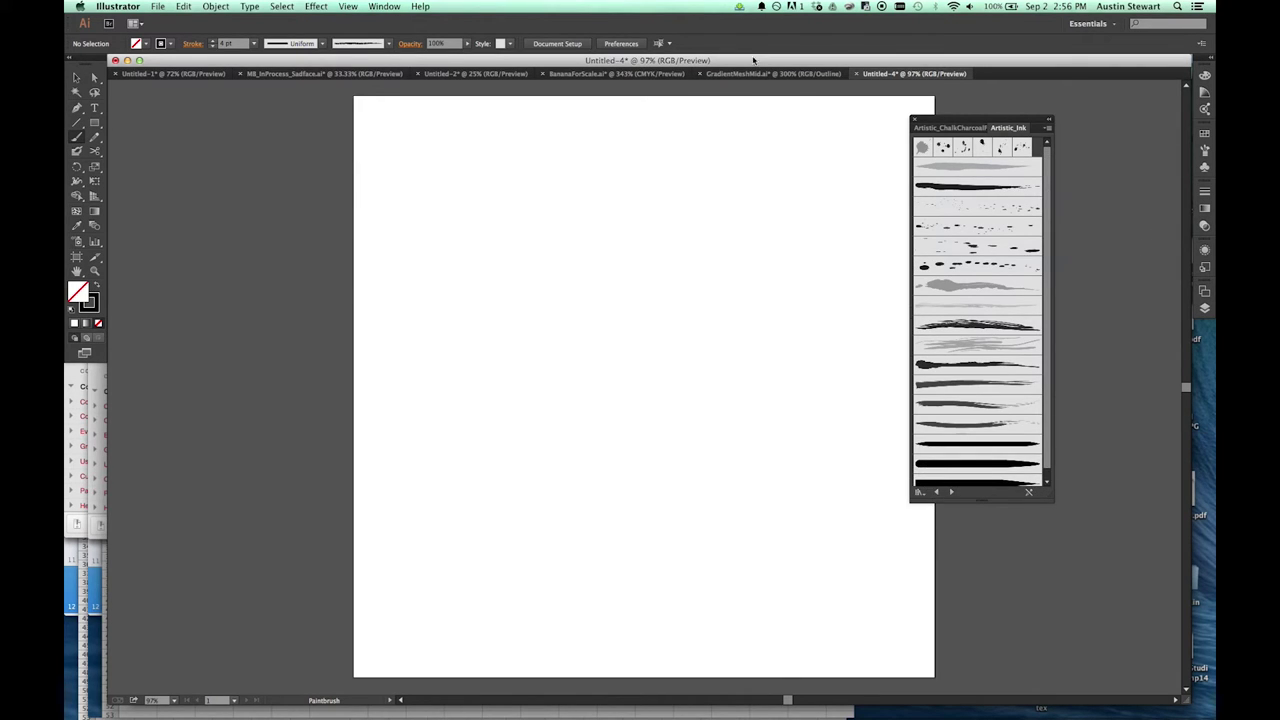
pyautogui.click(952, 267)
pyautogui.moveTo(514, 200)
pyautogui.mouseDown()
pyautogui.moveTo(645, 385)
pyautogui.moveTo(756, 399)
pyautogui.mouseUp()
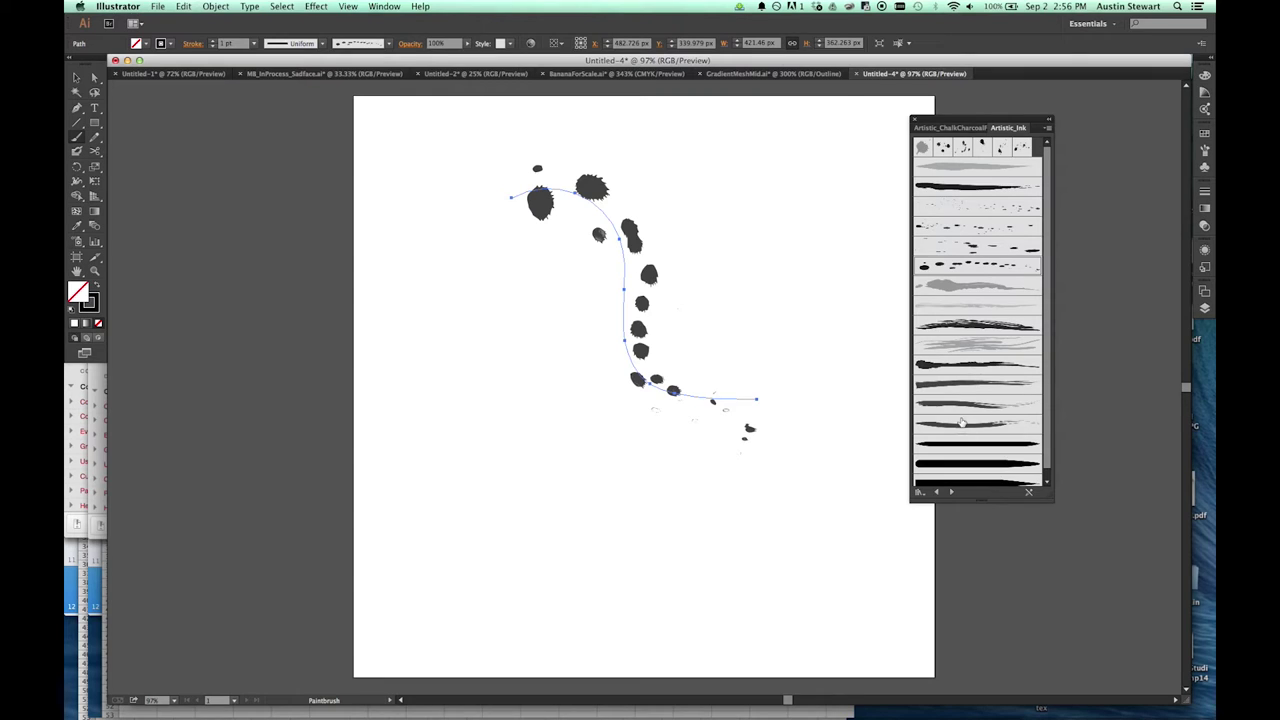
pyautogui.click(958, 465)
pyautogui.moveTo(672, 186); pyautogui.dragTo(834, 363)
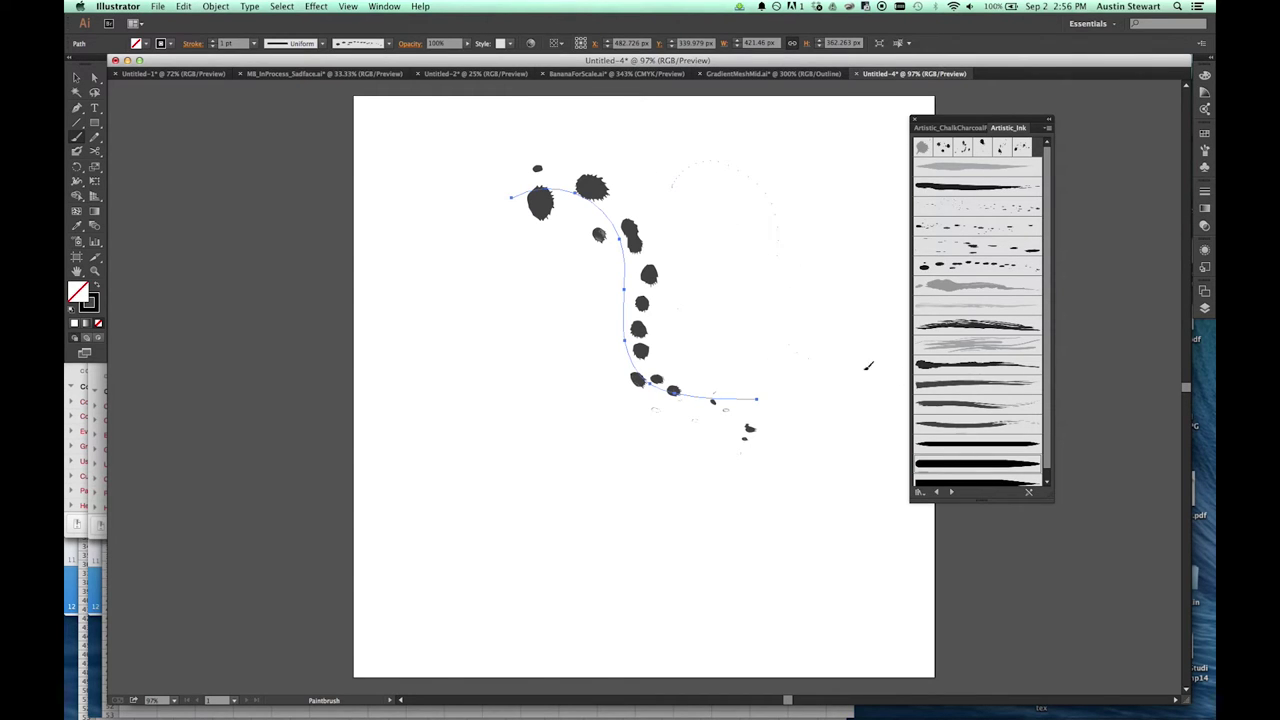
# Paint smooth, thick black ink curves with an Artistic_Ink brush at the left and lower middle.
pyautogui.click(960, 463)
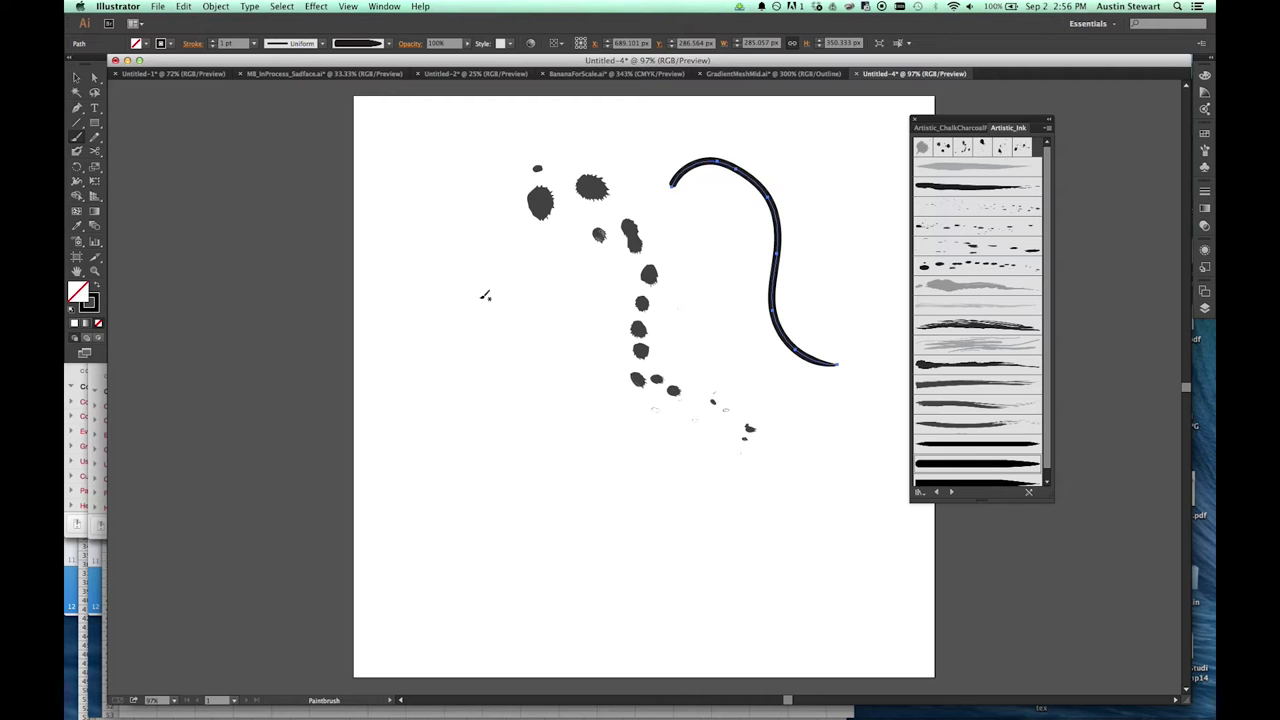
pyautogui.moveTo(490, 380); pyautogui.dragTo(593, 470)
pyautogui.moveTo(552, 362)
pyautogui.mouseDown()
pyautogui.moveTo(644, 420)
pyautogui.moveTo(545, 563)
pyautogui.mouseUp()
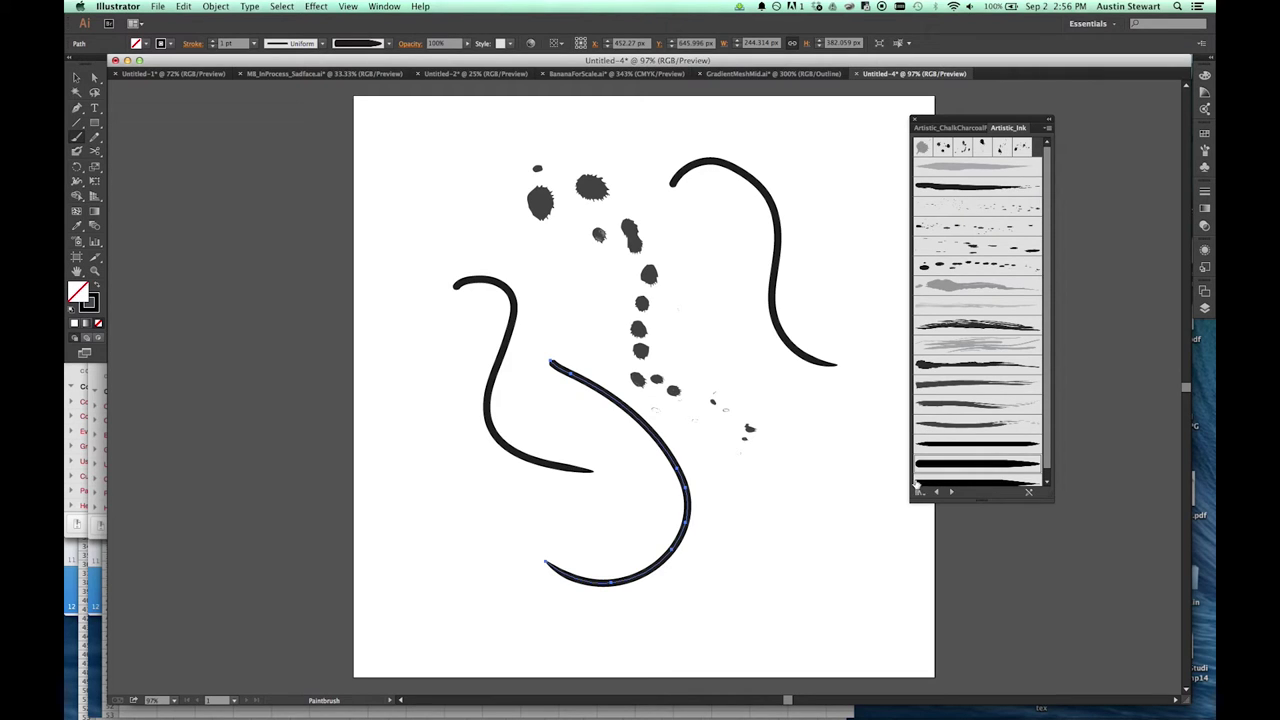
# Try Ink Spatter 1, Ink Drop, Ink Splats, Ink Spots and Ink Bomb on the curve, ending with Ink Spatter 3.
pyautogui.click(928, 350)
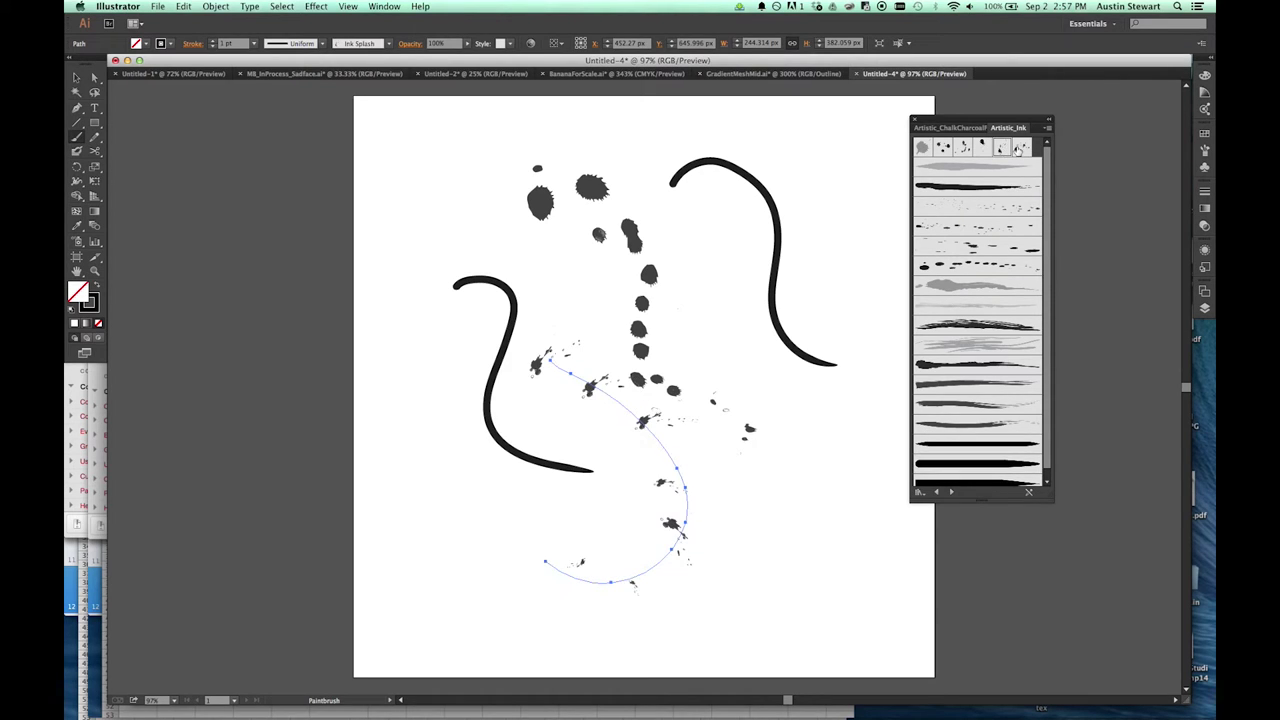
pyautogui.click(1020, 147)
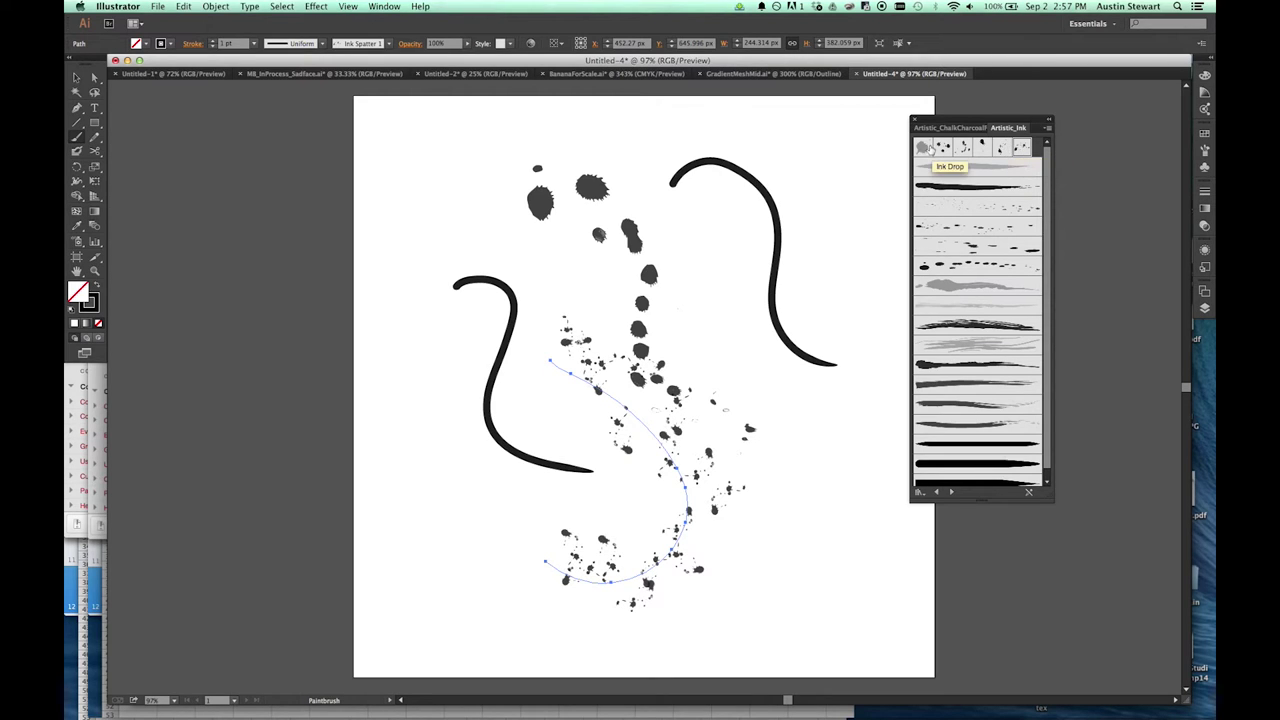
pyautogui.click(921, 148)
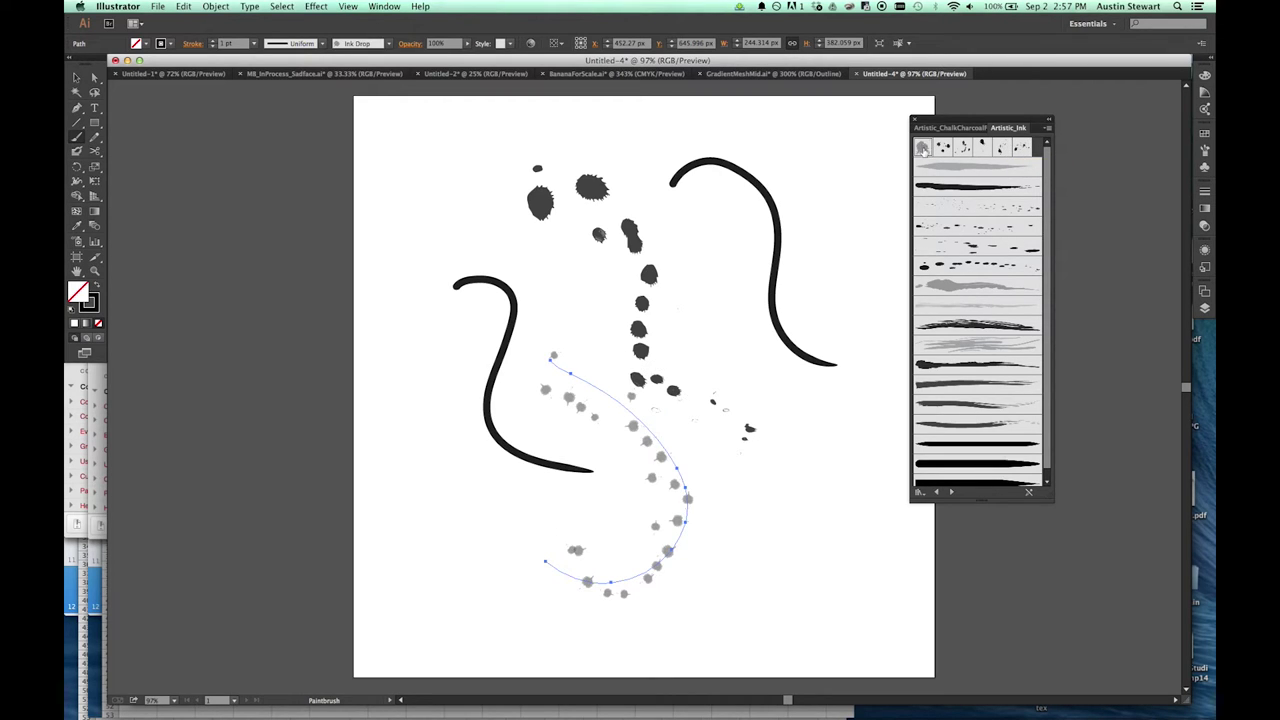
pyautogui.click(942, 148)
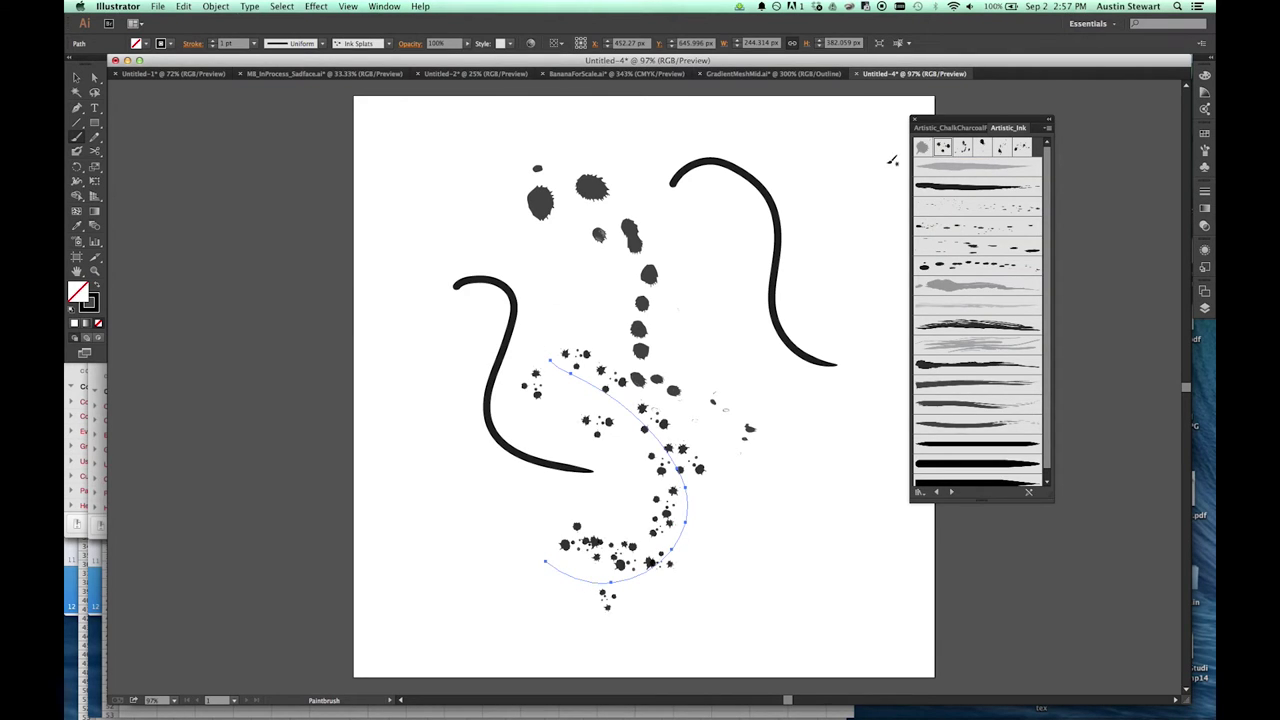
pyautogui.click(965, 147)
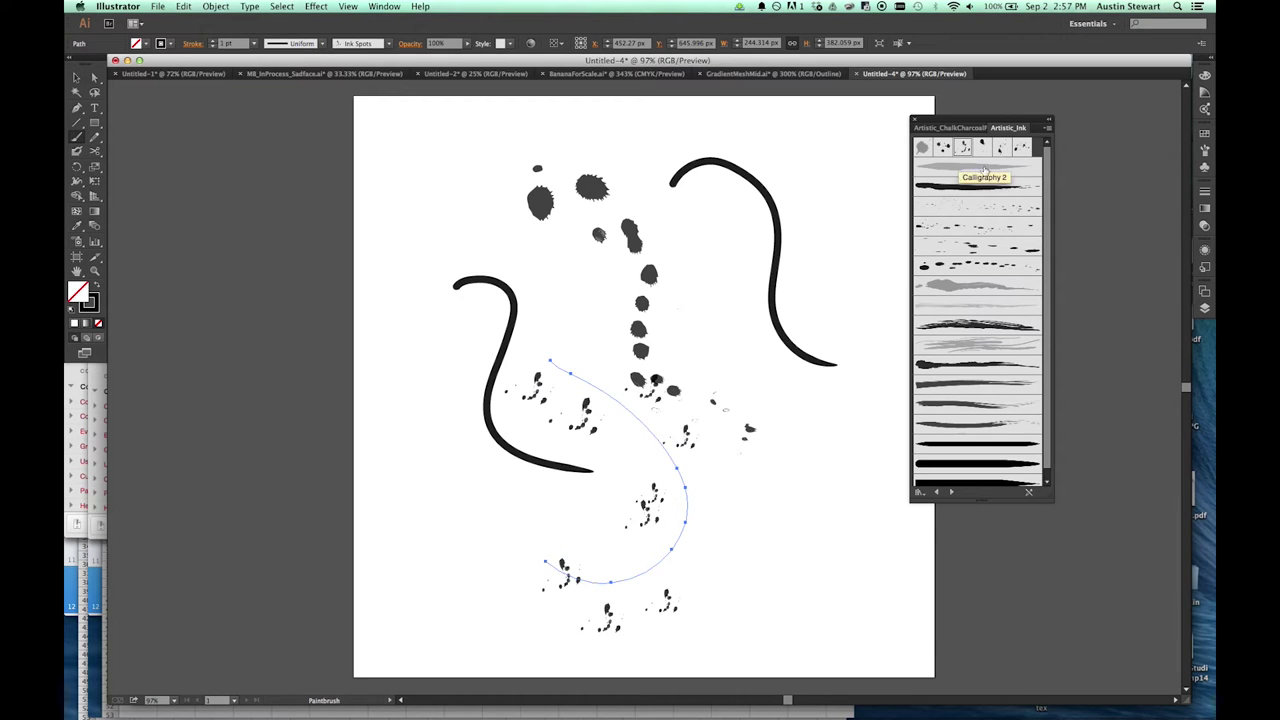
pyautogui.click(982, 147)
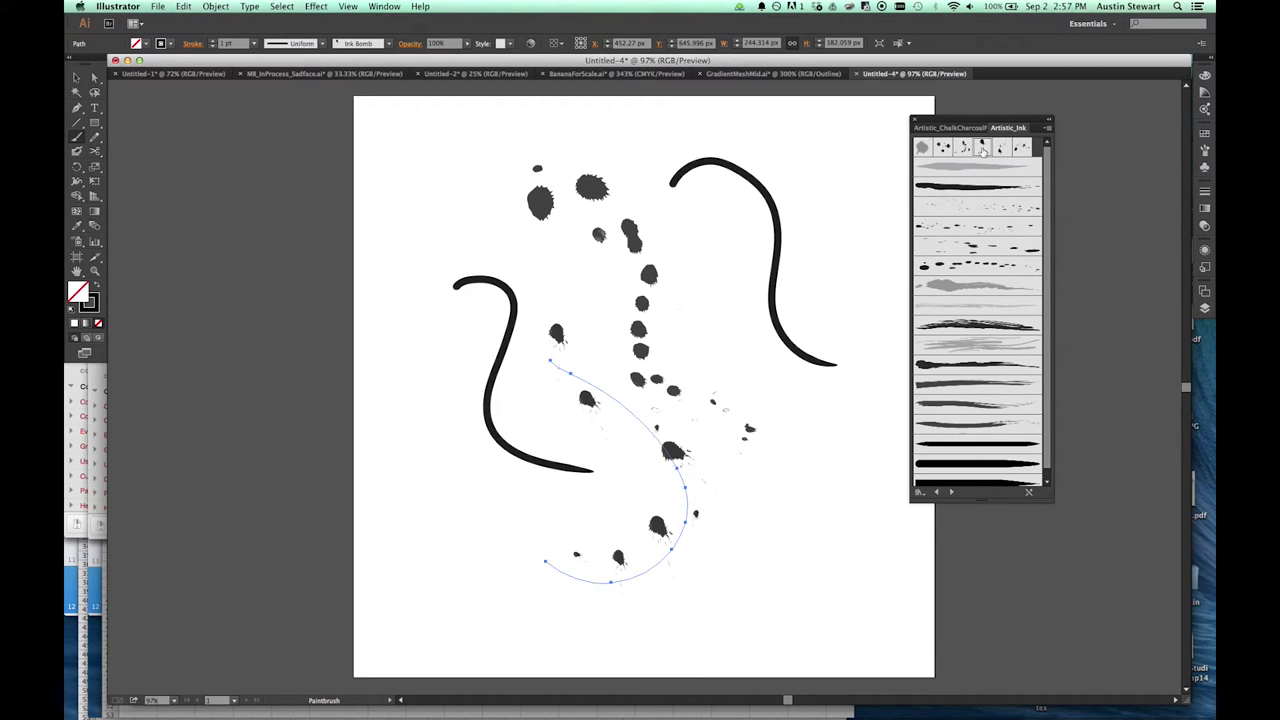
pyautogui.click(983, 147)
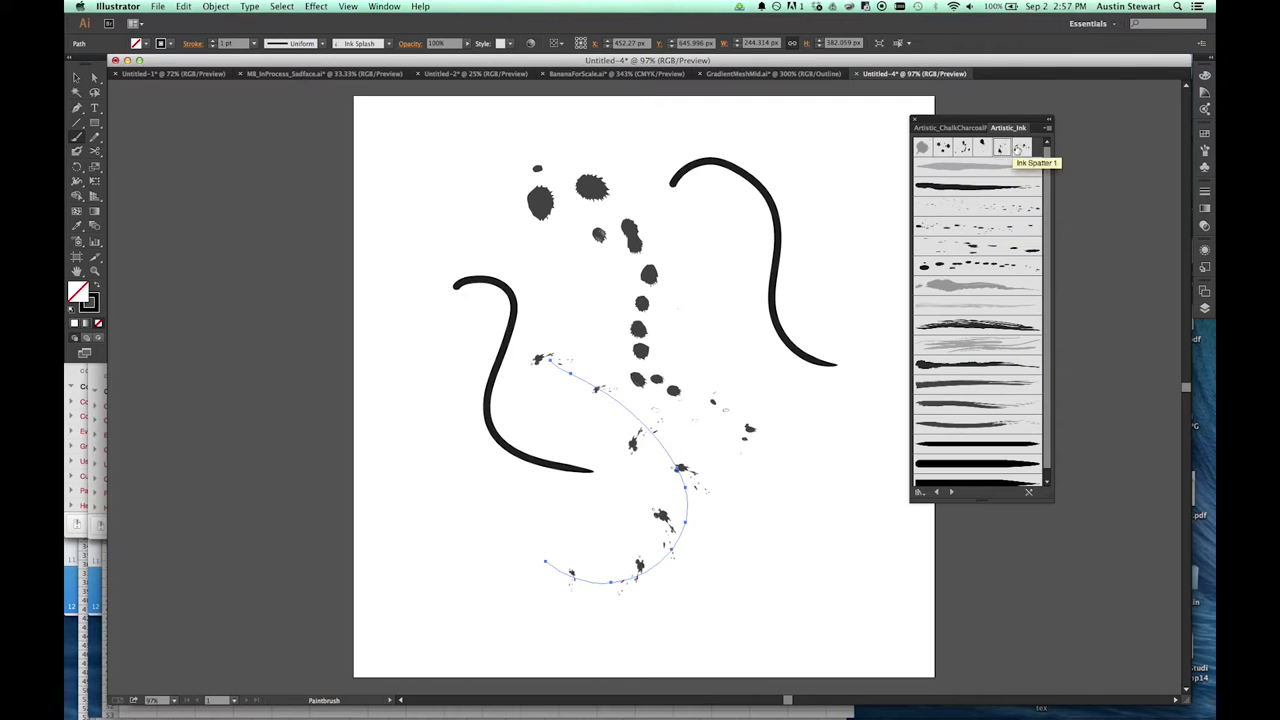
pyautogui.click(999, 147)
pyautogui.click(926, 236)
pyautogui.click(927, 266)
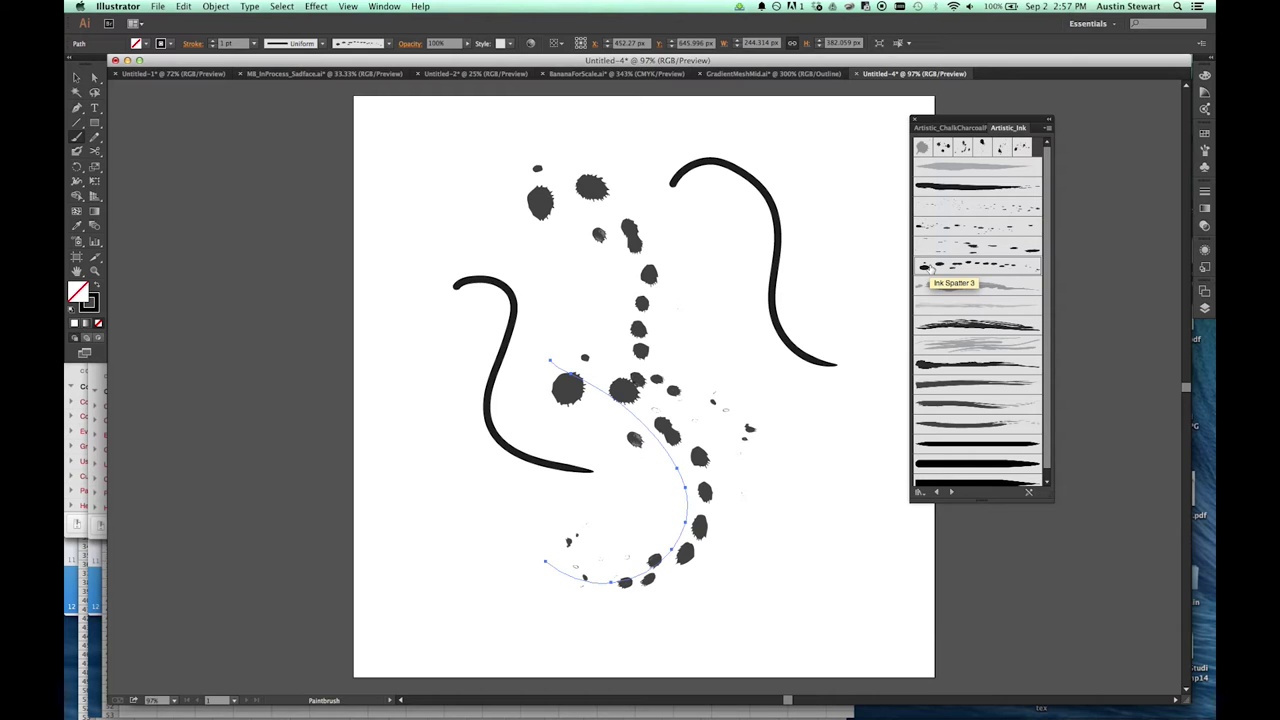
# Load the Artistic_Paintbrush brush library, then return to the previous library.
pyautogui.scroll(-1, 988, 417)
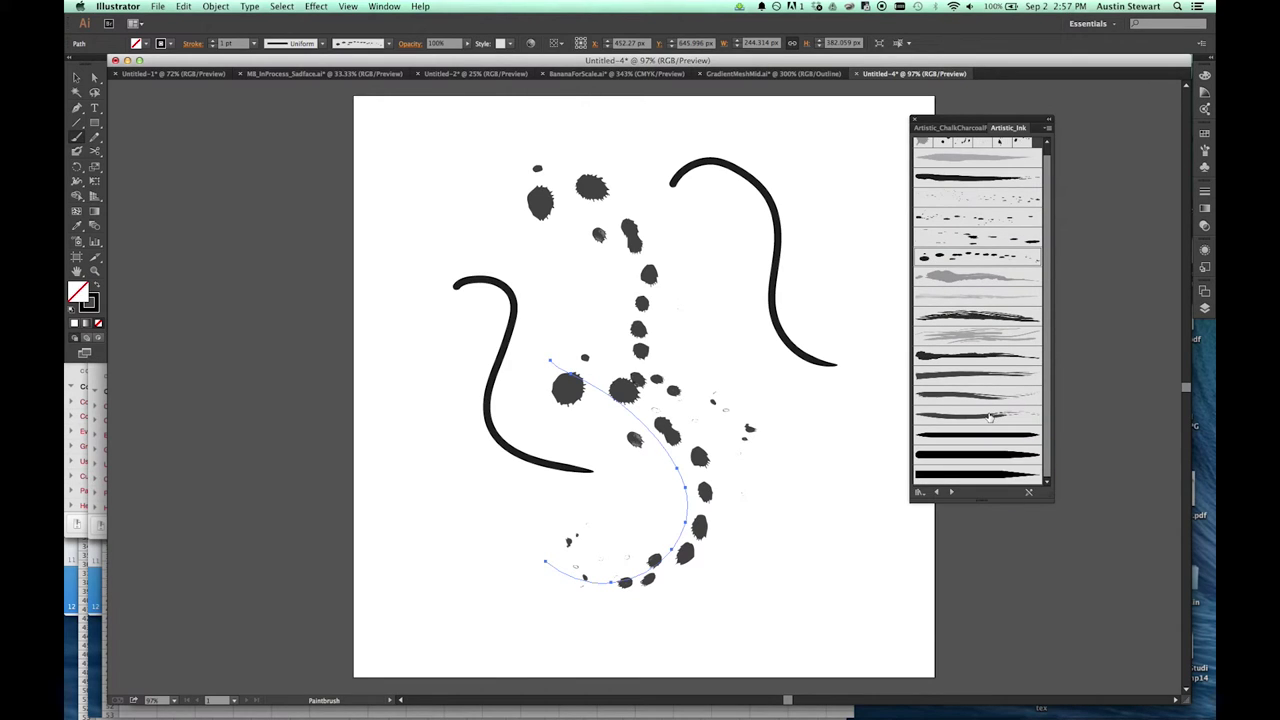
pyautogui.click(951, 492)
pyautogui.click(938, 492)
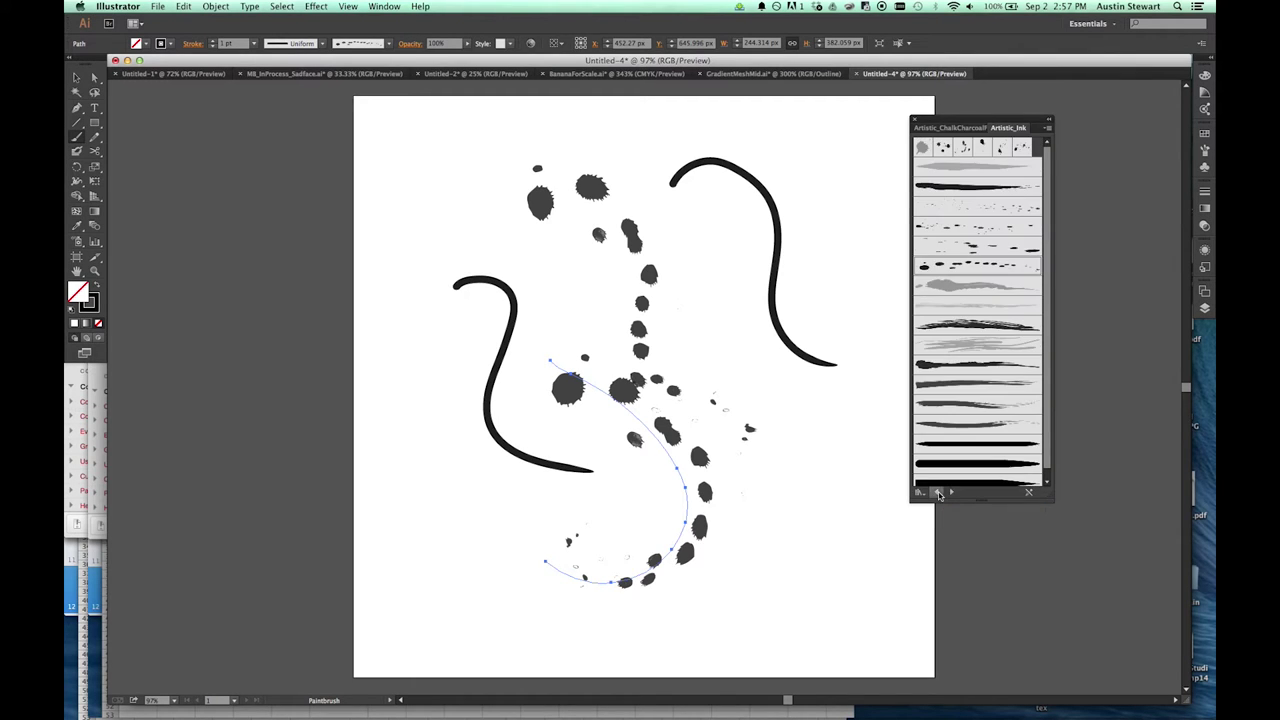
# Load the Artistic_ScrollPen library and apply a multi-line scroll-pen brush to the curve.
pyautogui.click(951, 492)
pyautogui.click(951, 492)
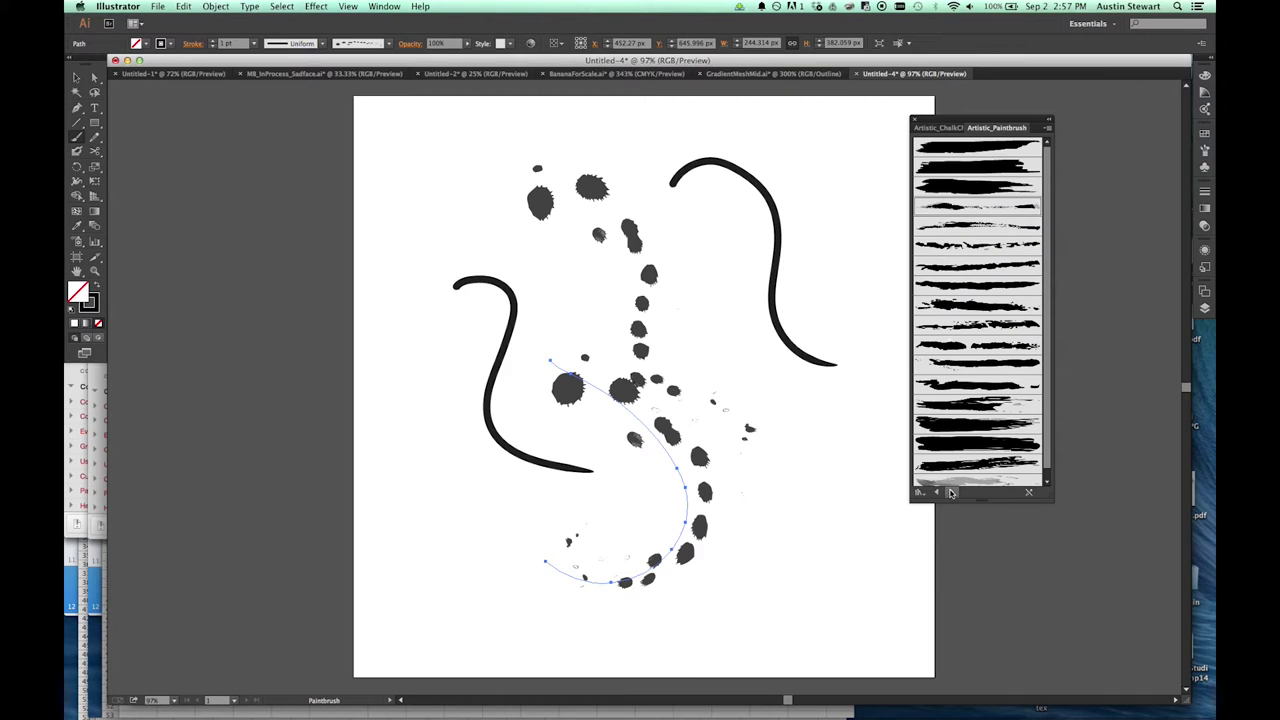
pyautogui.click(951, 492)
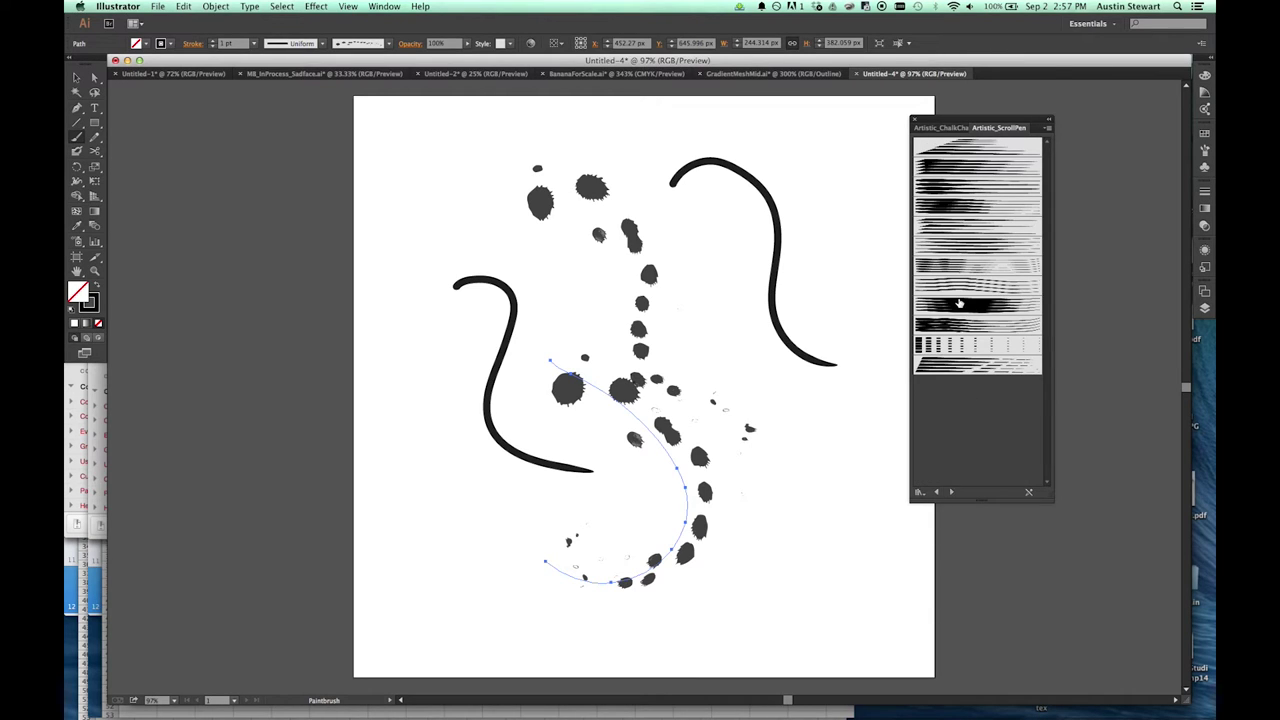
pyautogui.click(955, 186)
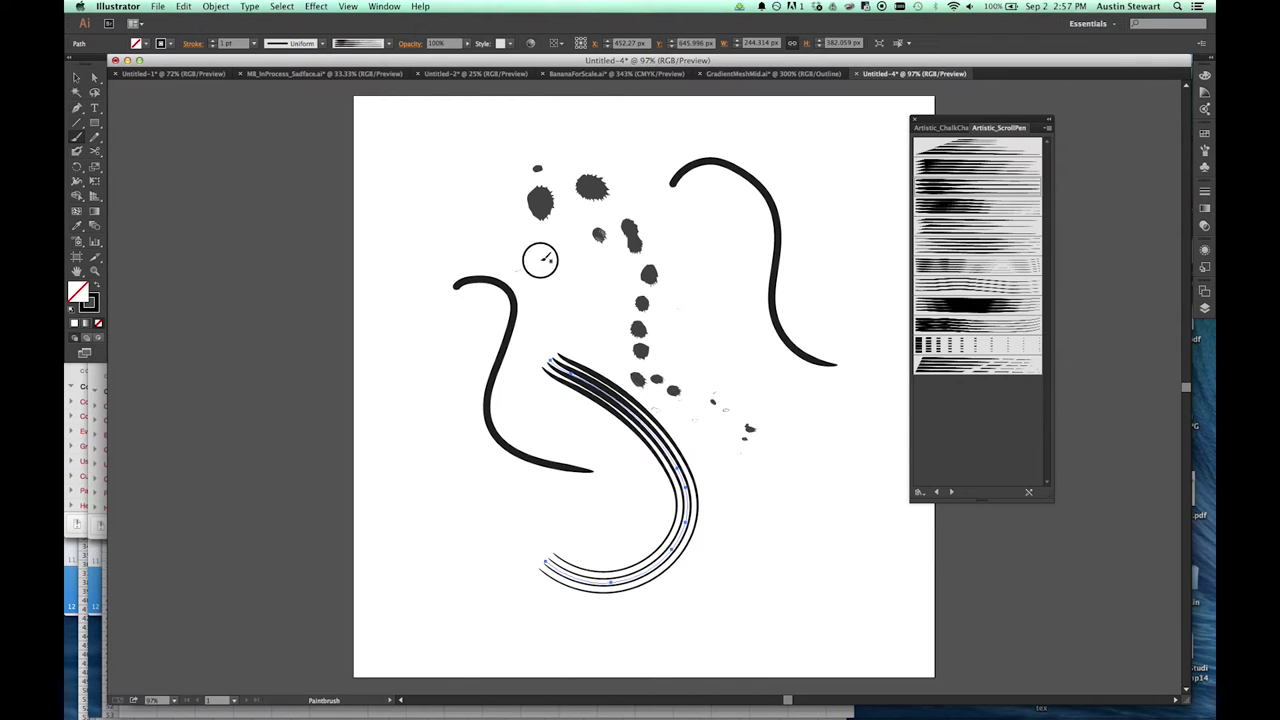
# Paint two more scroll-pen strokes, one at the centre and one at upper left.
pyautogui.moveTo(744, 367); pyautogui.dragTo(746, 368)
pyautogui.moveTo(422, 184)
pyautogui.mouseDown()
pyautogui.moveTo(434, 183)
pyautogui.moveTo(471, 437)
pyautogui.moveTo(497, 458)
pyautogui.mouseUp()
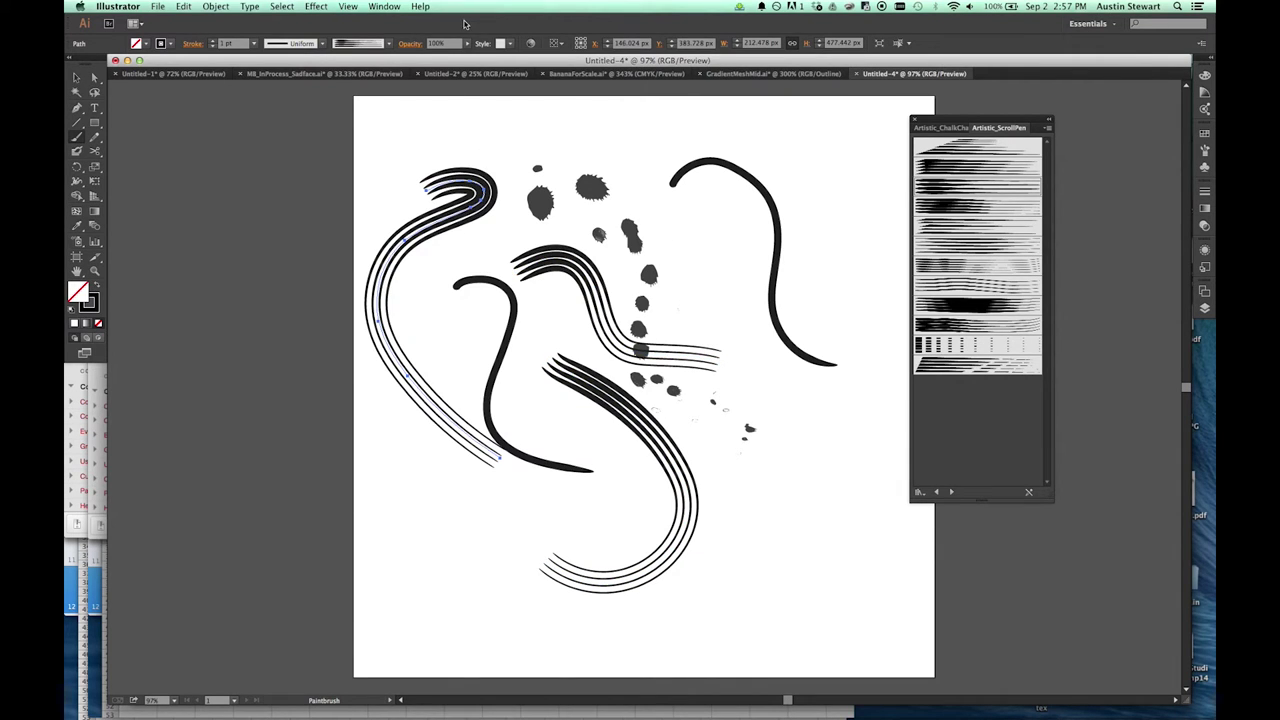
pyautogui.click(389, 43)
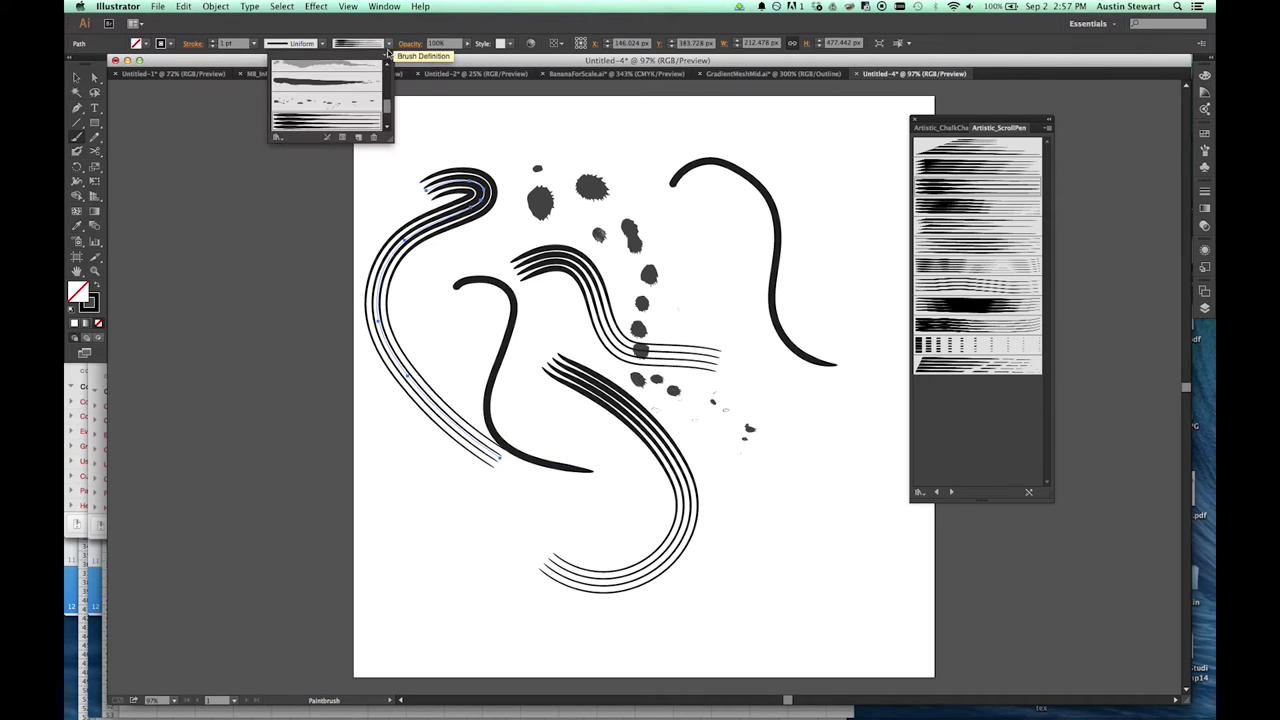
pyautogui.click(386, 104)
pyautogui.scroll(5, 386, 104)
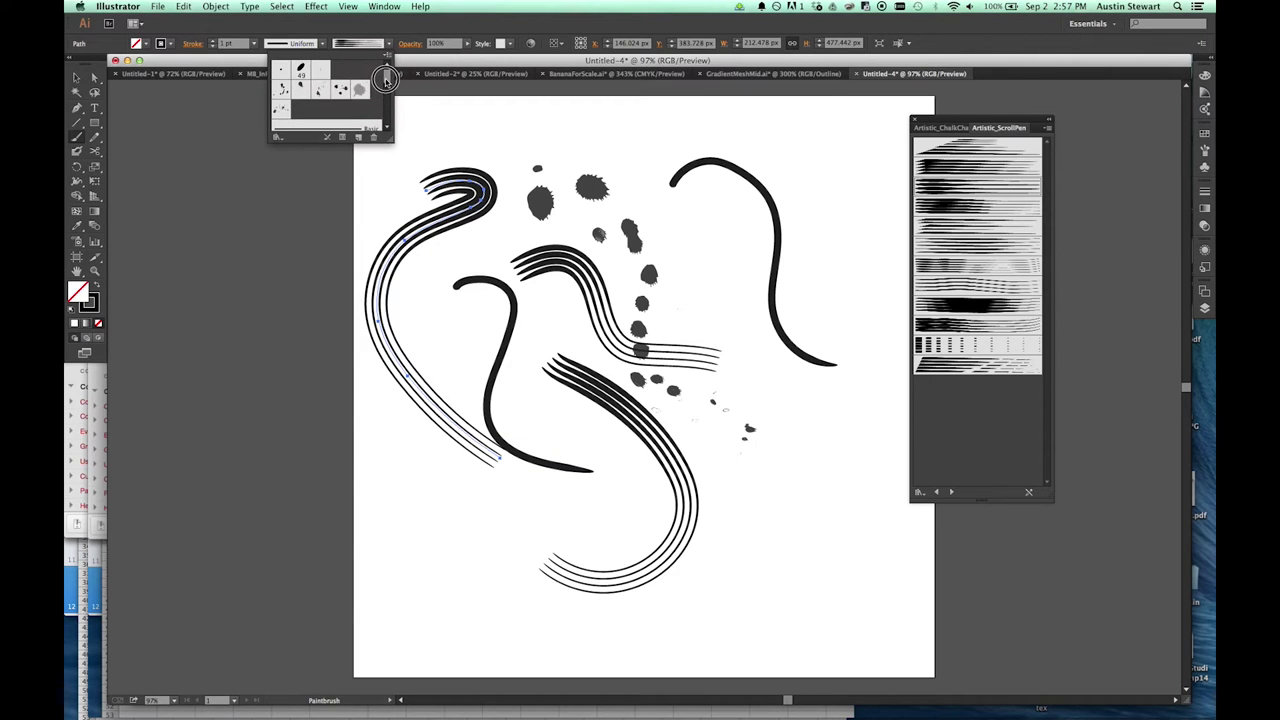
# Clear the ink and scroll-pen strokes and move the brush library panel further right.
pyautogui.scroll(5, 385, 89)
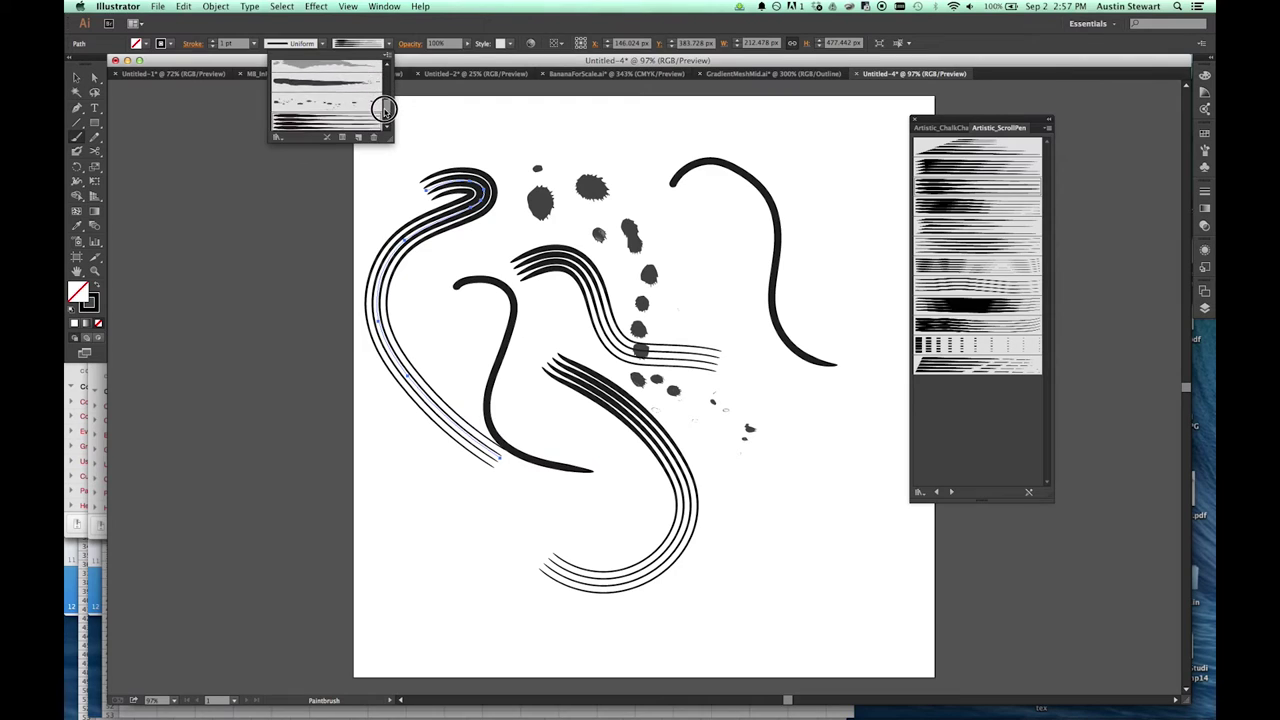
pyautogui.scroll(3, 385, 89)
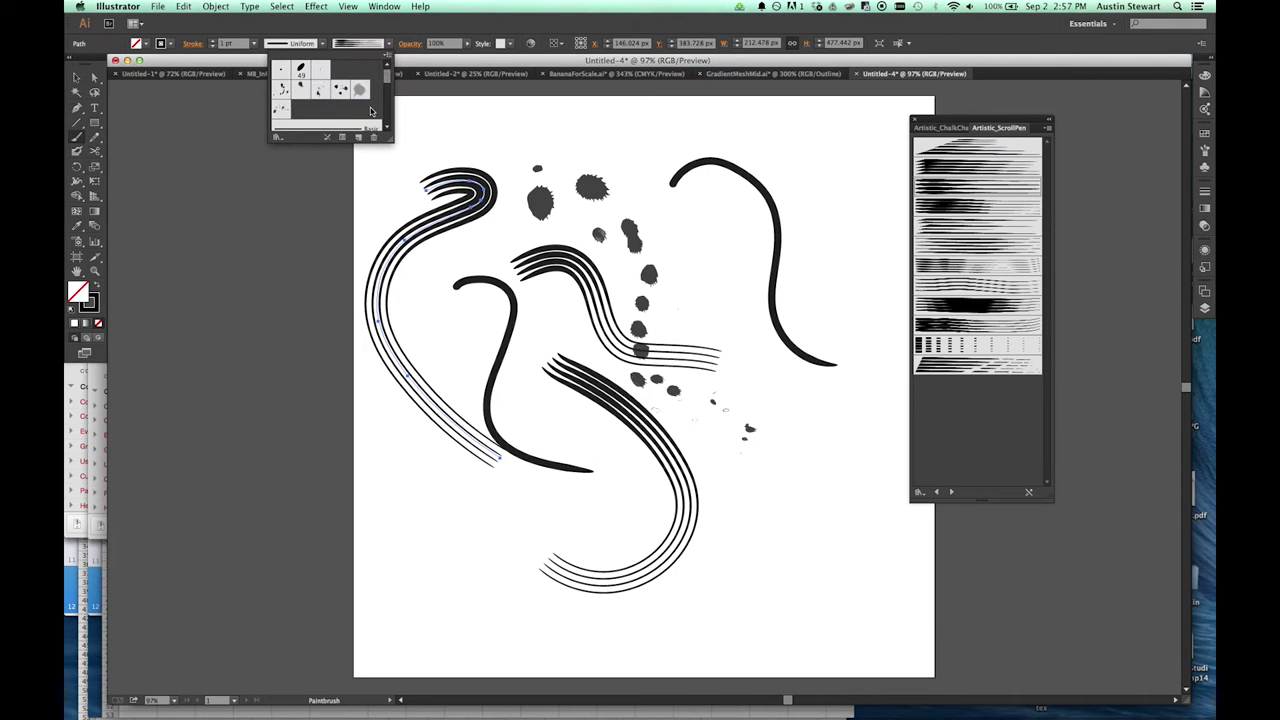
pyautogui.moveTo(388, 62)
pyautogui.mouseDown()
pyautogui.moveTo(383, 120)
pyautogui.moveTo(374, 108)
pyautogui.moveTo(386, 64)
pyautogui.moveTo(378, 137)
pyautogui.moveTo(388, 64)
pyautogui.moveTo(385, 128)
pyautogui.mouseUp()
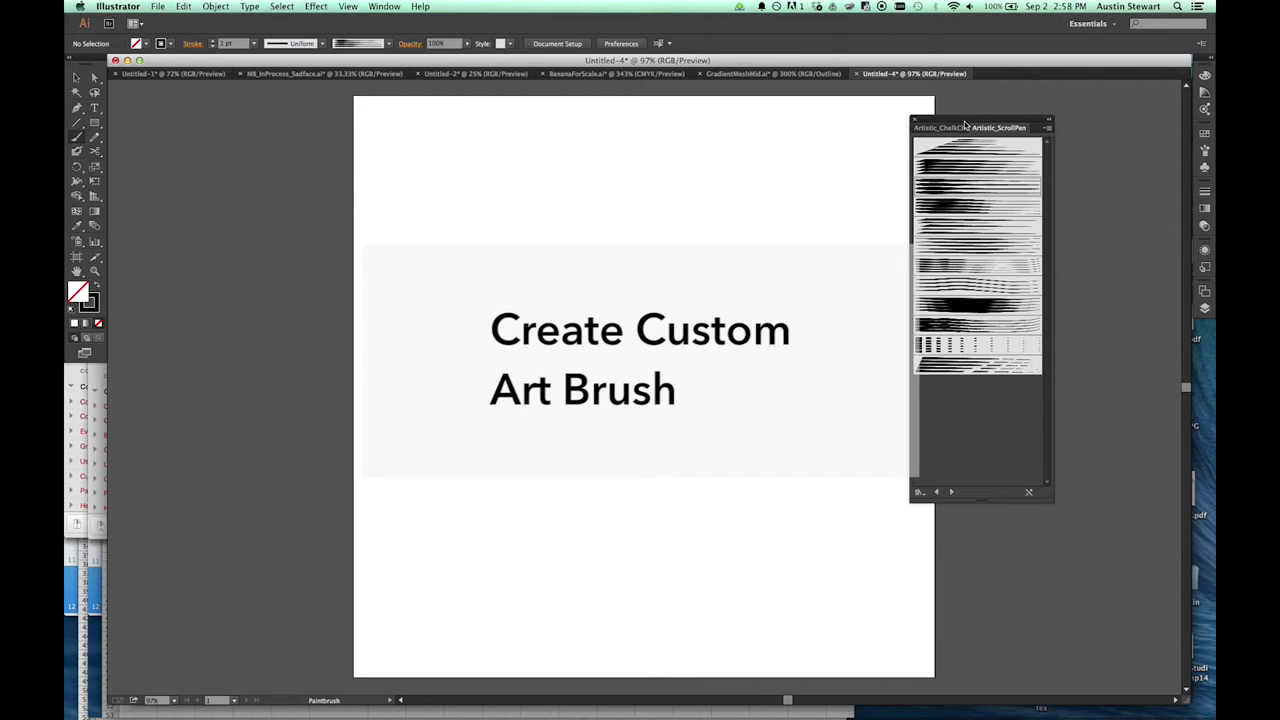
pyautogui.moveTo(965, 124); pyautogui.dragTo(1043, 115)
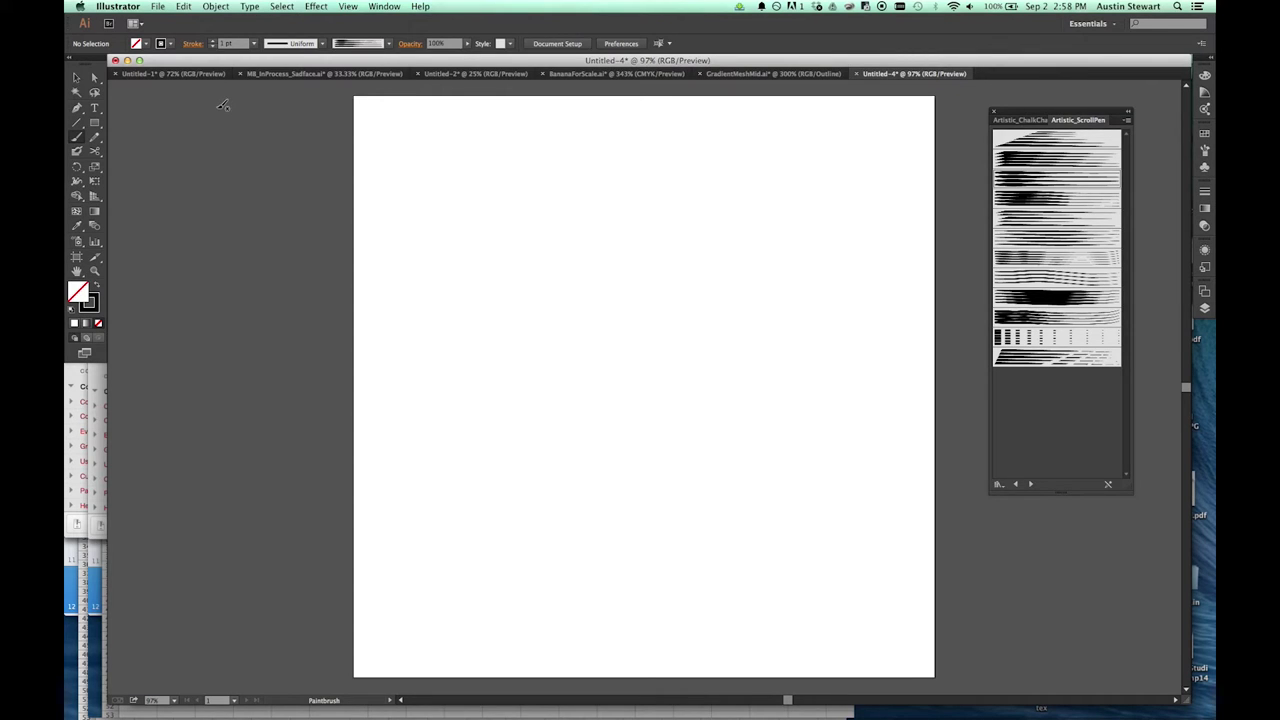
# Draw a horizontal line across the top of the artboard with a 10 pt stroke.
pyautogui.click(78, 124)
pyautogui.moveTo(455, 176); pyautogui.dragTo(841, 175)
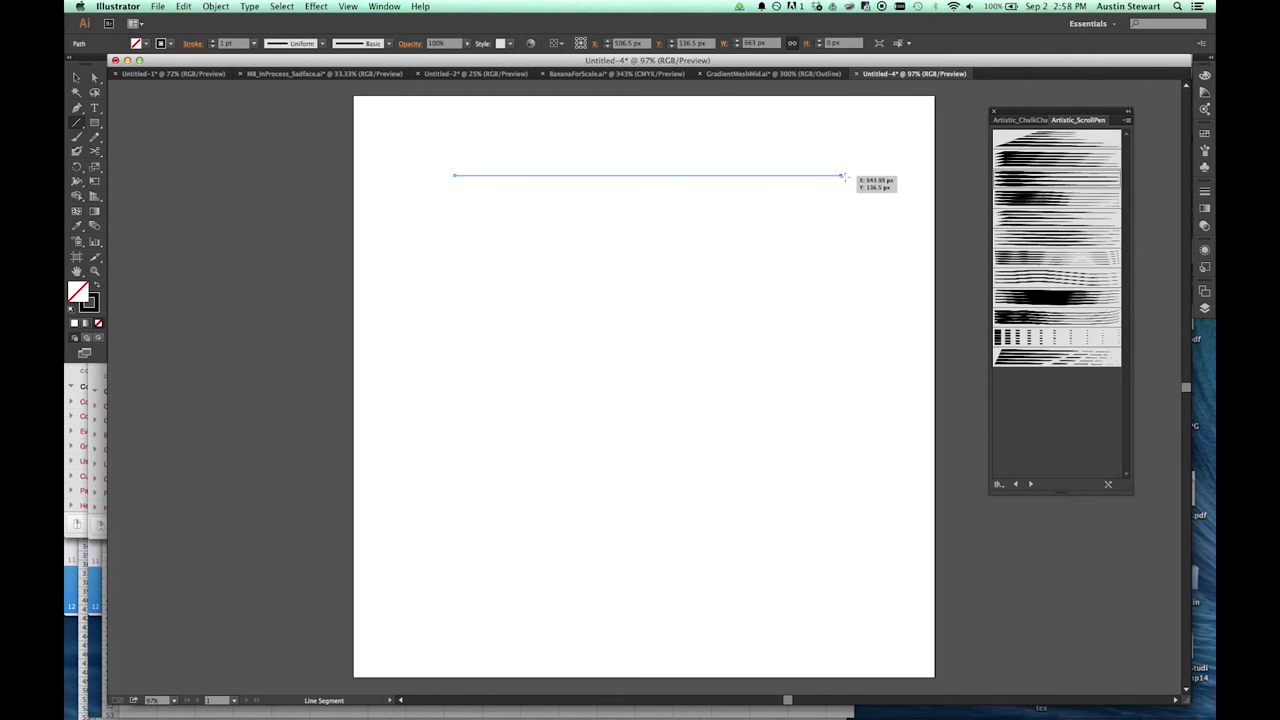
pyautogui.click(254, 43)
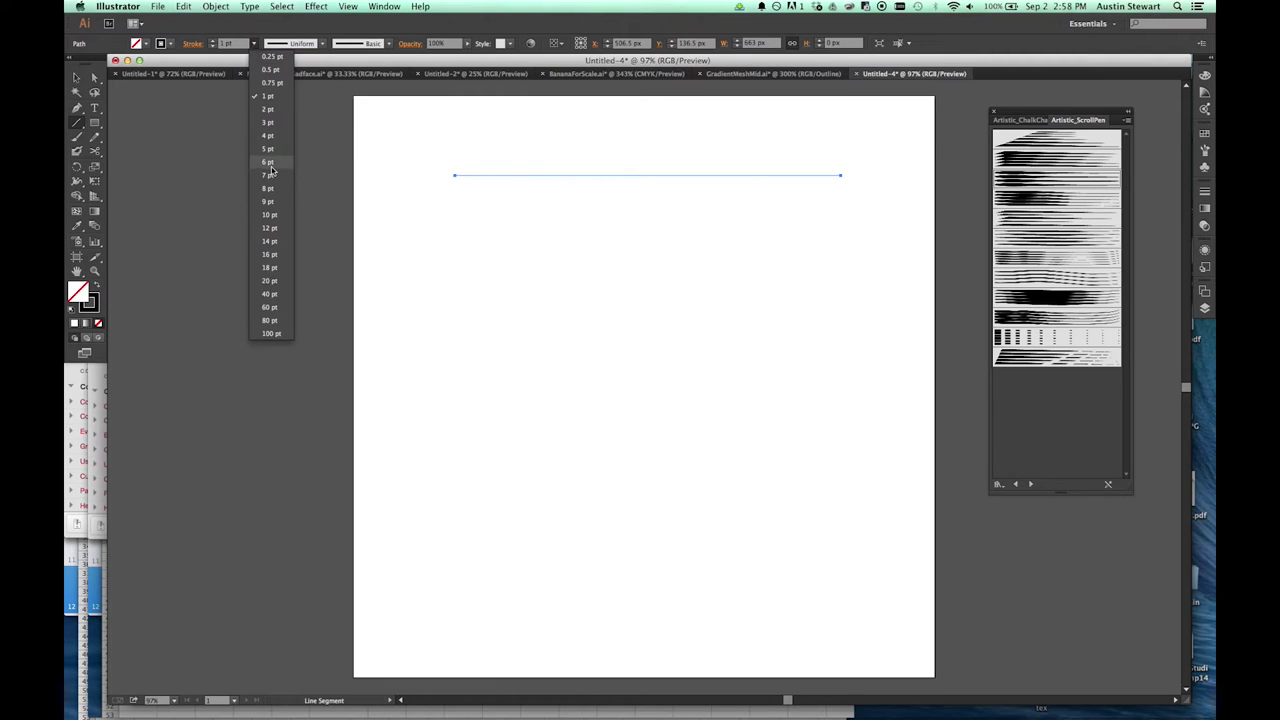
pyautogui.click(270, 214)
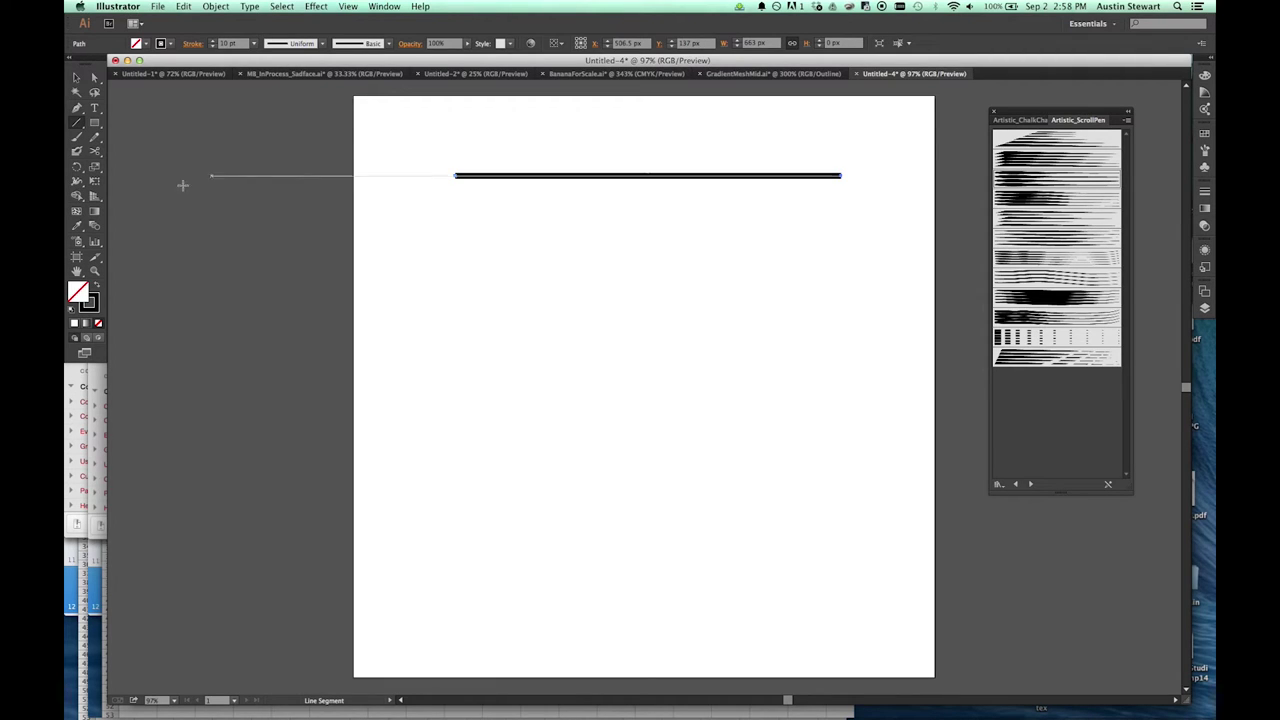
pyautogui.click(76, 183)
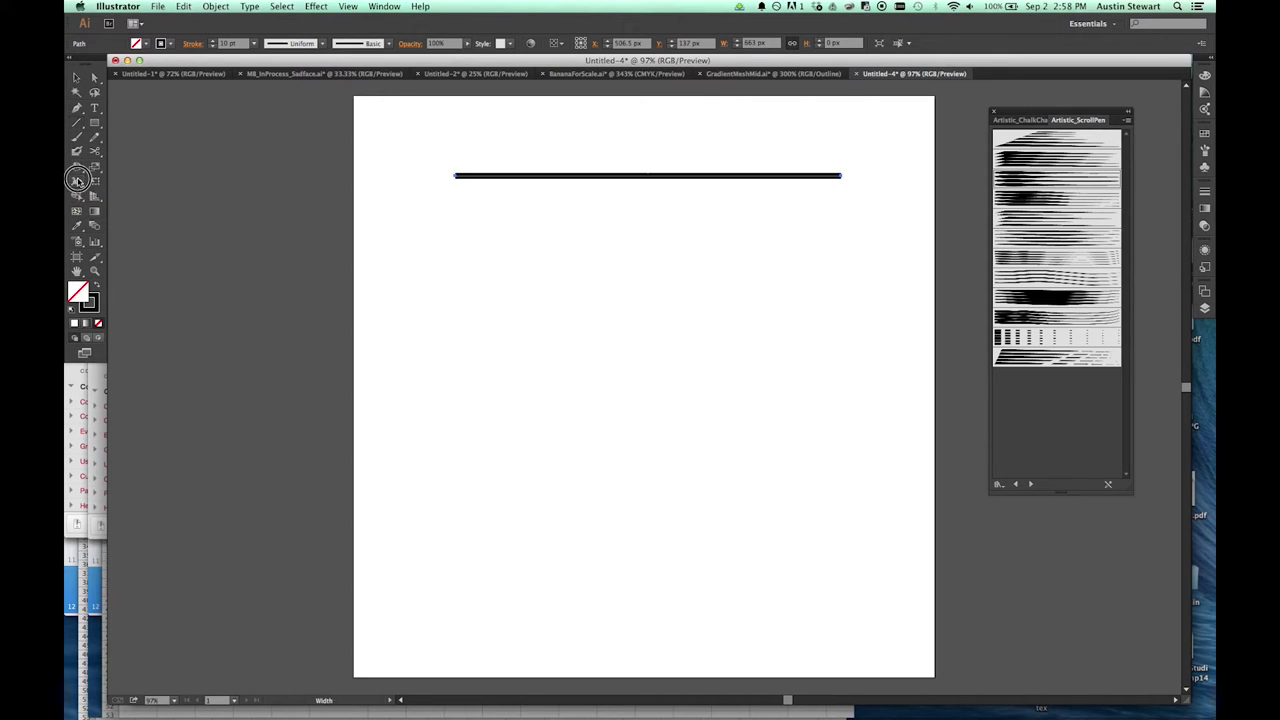
# Add width points along the line for a bulging profile, then reduce its stroke to 1 pt.
pyautogui.moveTo(472, 176); pyautogui.dragTo(631, 176)
pyautogui.moveTo(728, 176)
pyautogui.mouseDown()
pyautogui.moveTo(771, 166)
pyautogui.moveTo(813, 178)
pyautogui.mouseUp()
pyautogui.moveTo(812, 173); pyautogui.dragTo(812, 175)
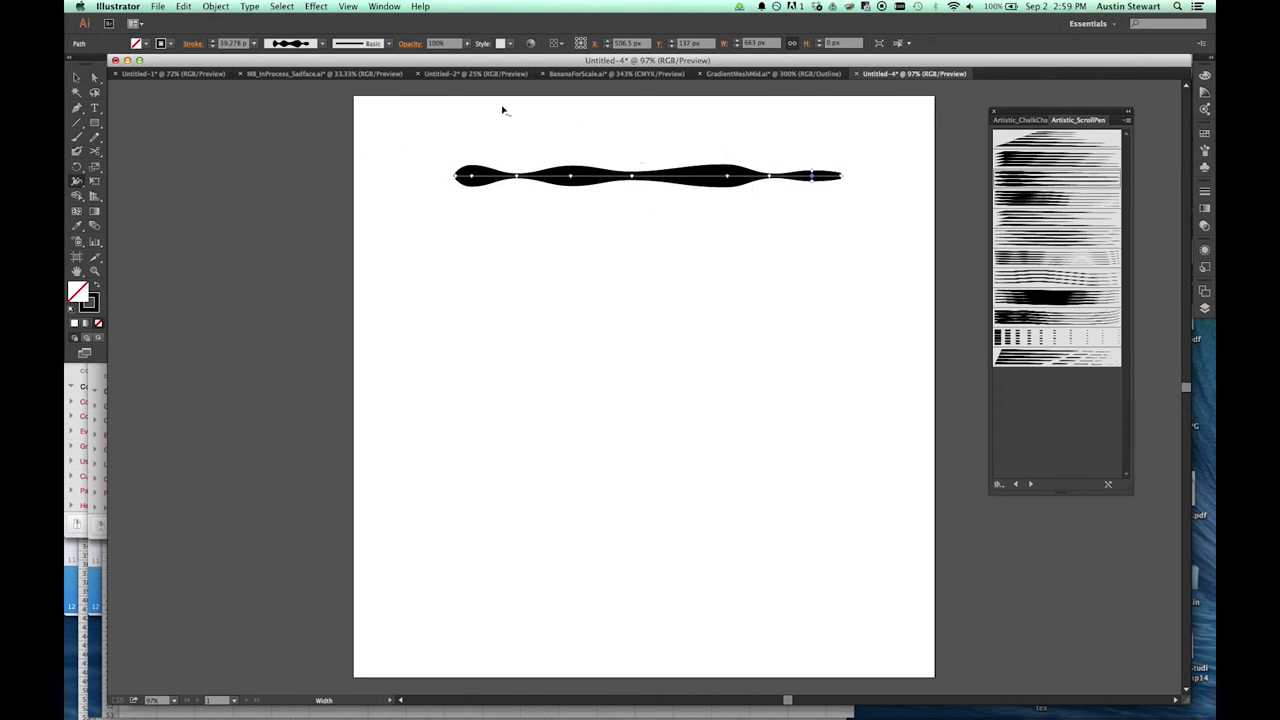
pyautogui.click(254, 43)
pyautogui.click(267, 96)
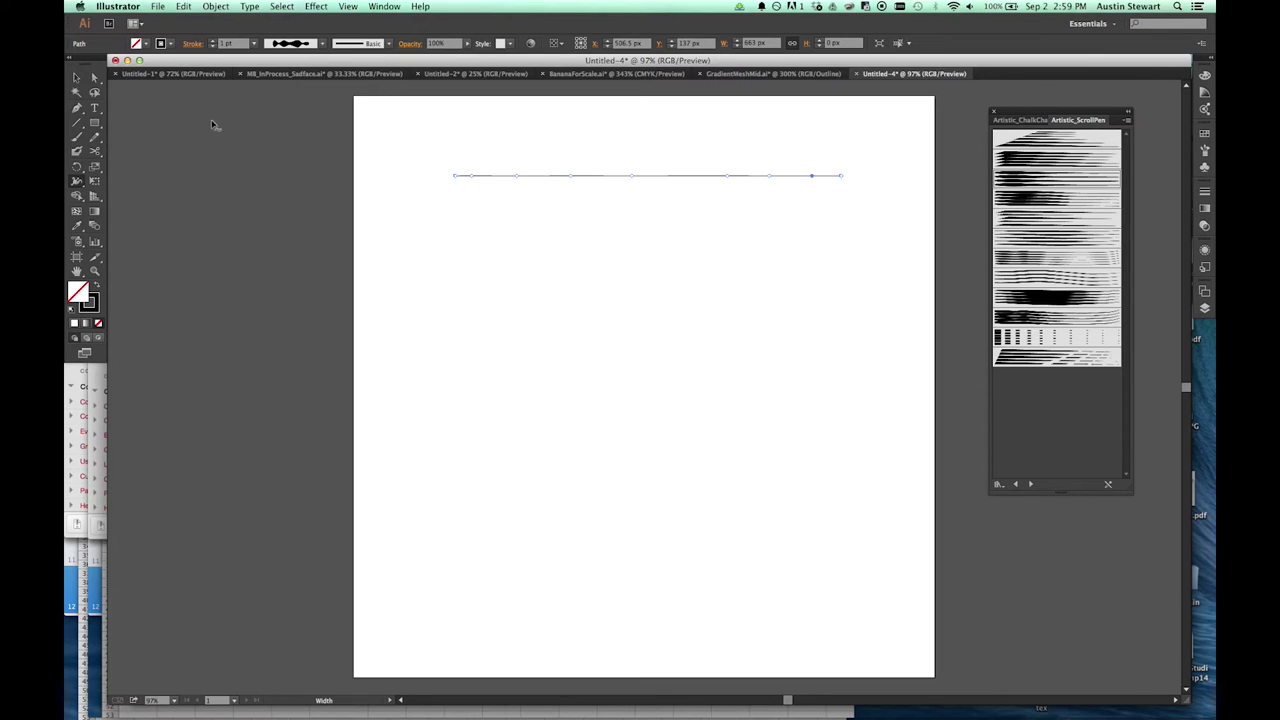
pyautogui.click(77, 78)
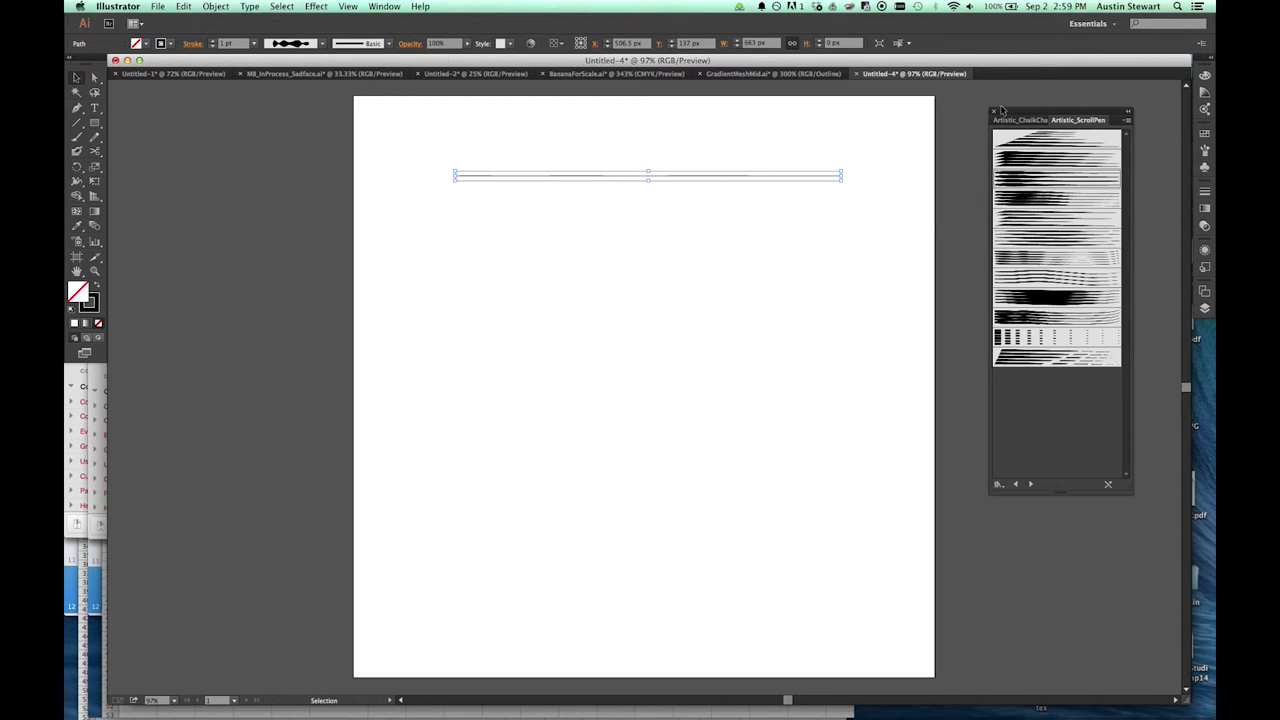
# Drag the thin horizontal line into the Brushes panel to define a new brush.
pyautogui.click(1206, 152)
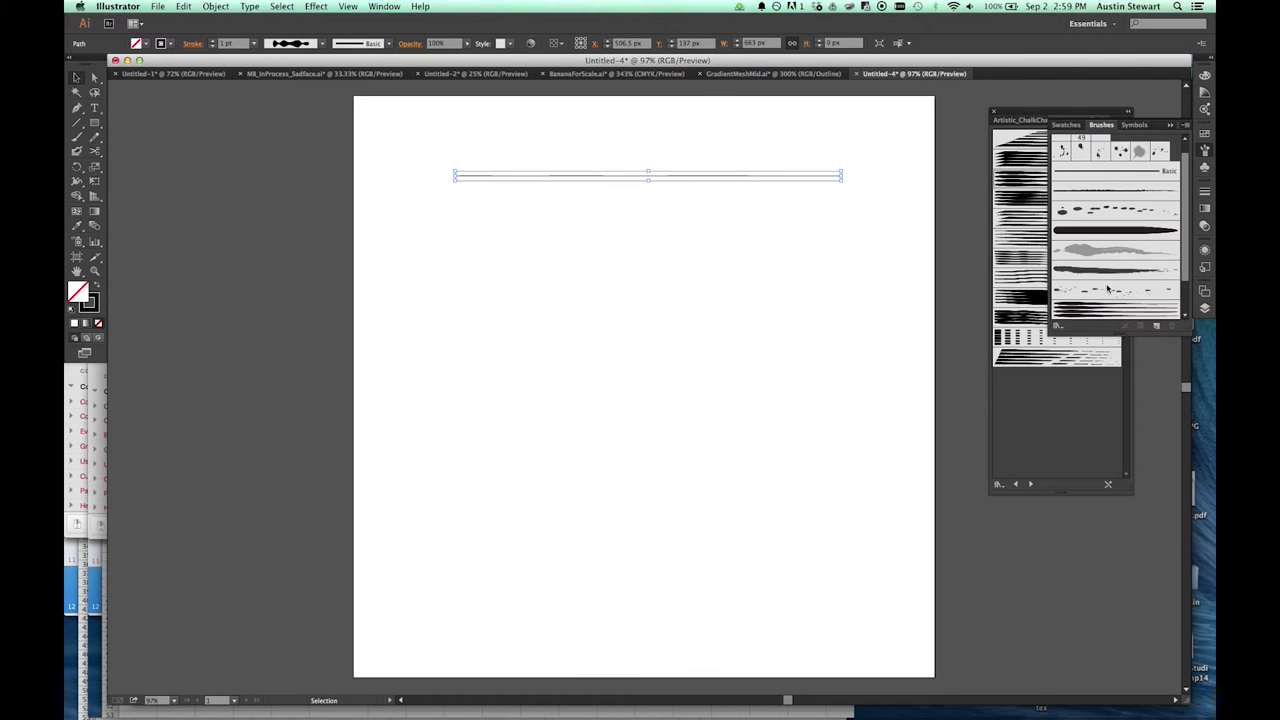
pyautogui.scroll(3, 1107, 288)
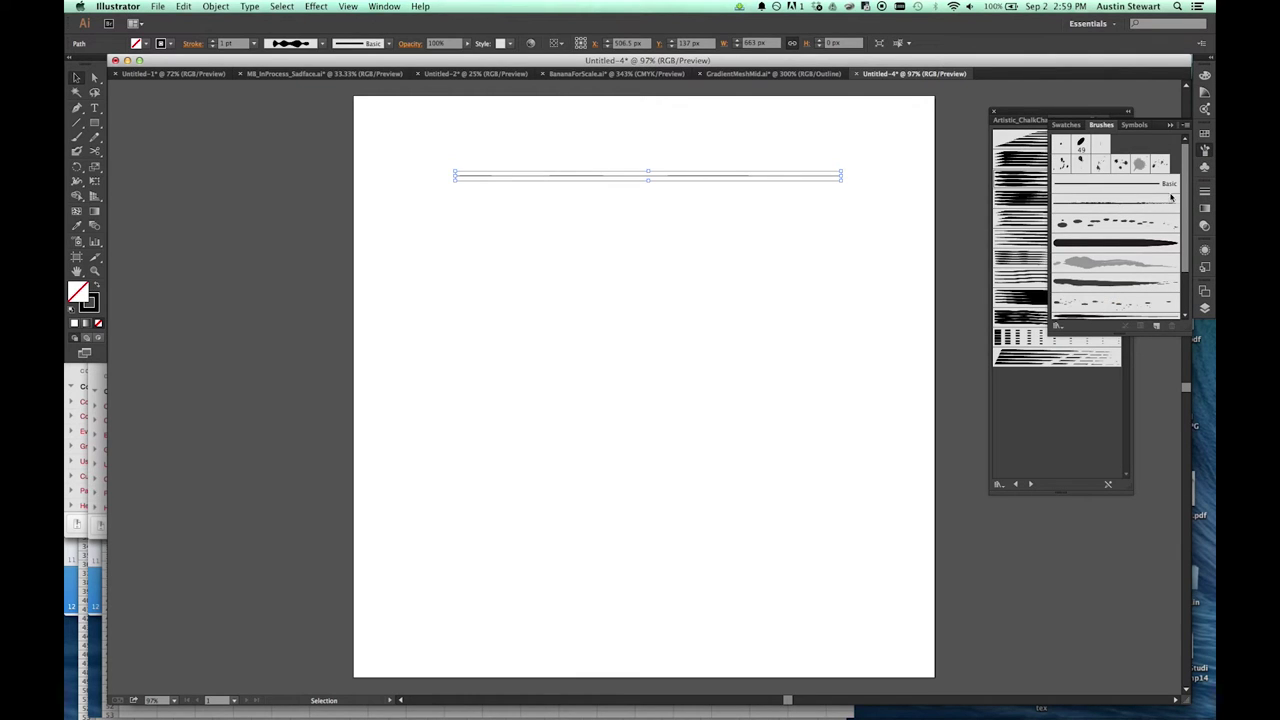
pyautogui.moveTo(1180, 190)
pyautogui.mouseDown()
pyautogui.moveTo(1183, 234)
pyautogui.moveTo(1180, 168)
pyautogui.mouseUp()
pyautogui.click(570, 178)
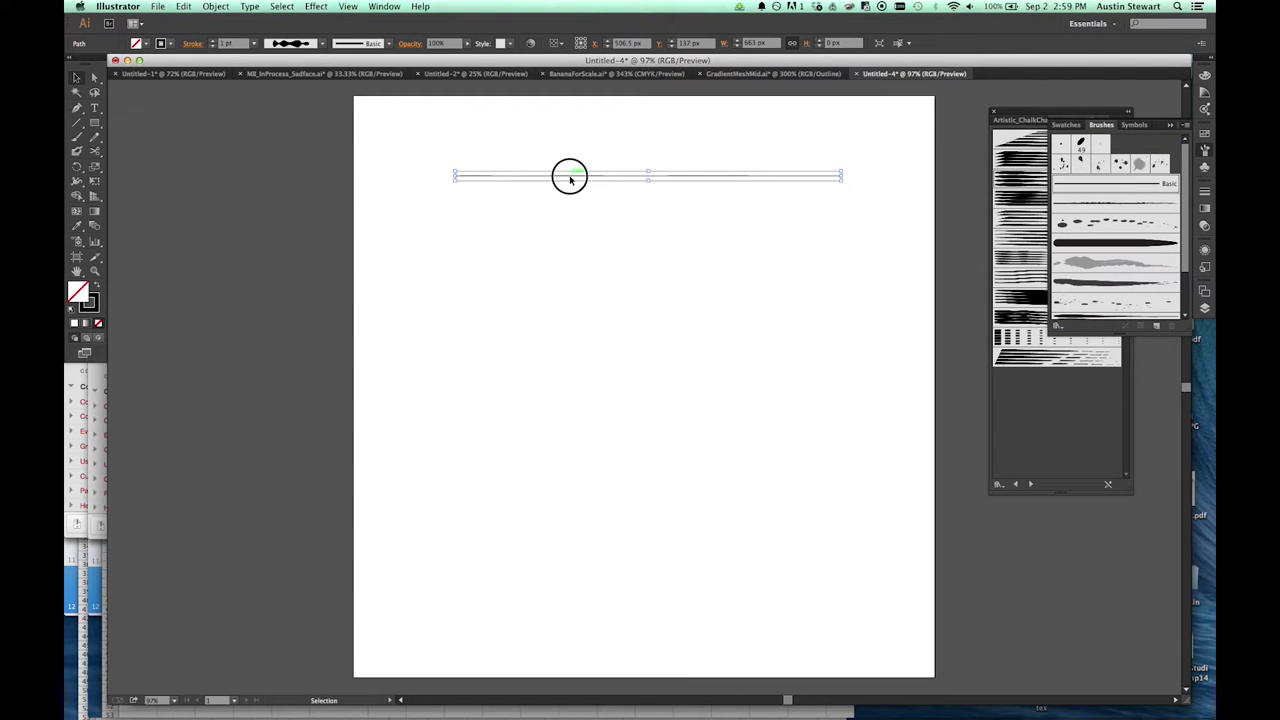
pyautogui.moveTo(570, 178); pyautogui.dragTo(1102, 217)
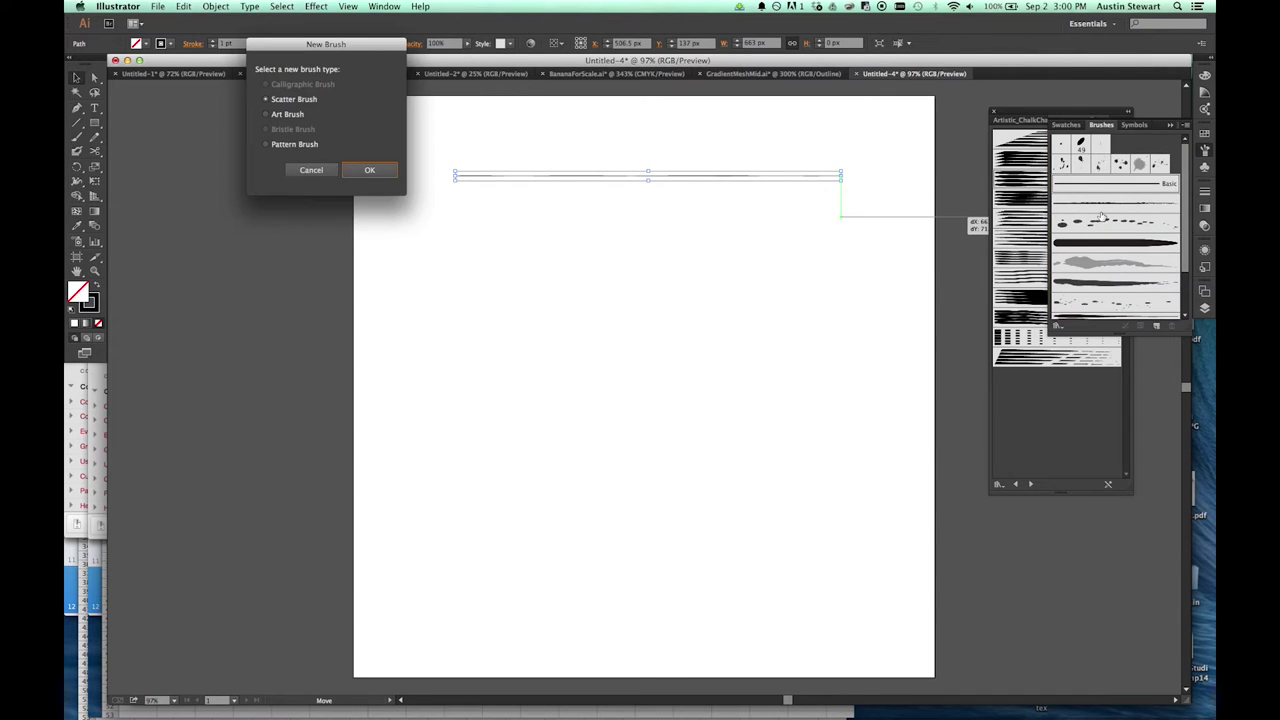
# Make it an art brush with Tints colorization, creating Art Brush 1.
pyautogui.moveTo(311, 44); pyautogui.dragTo(557, 245)
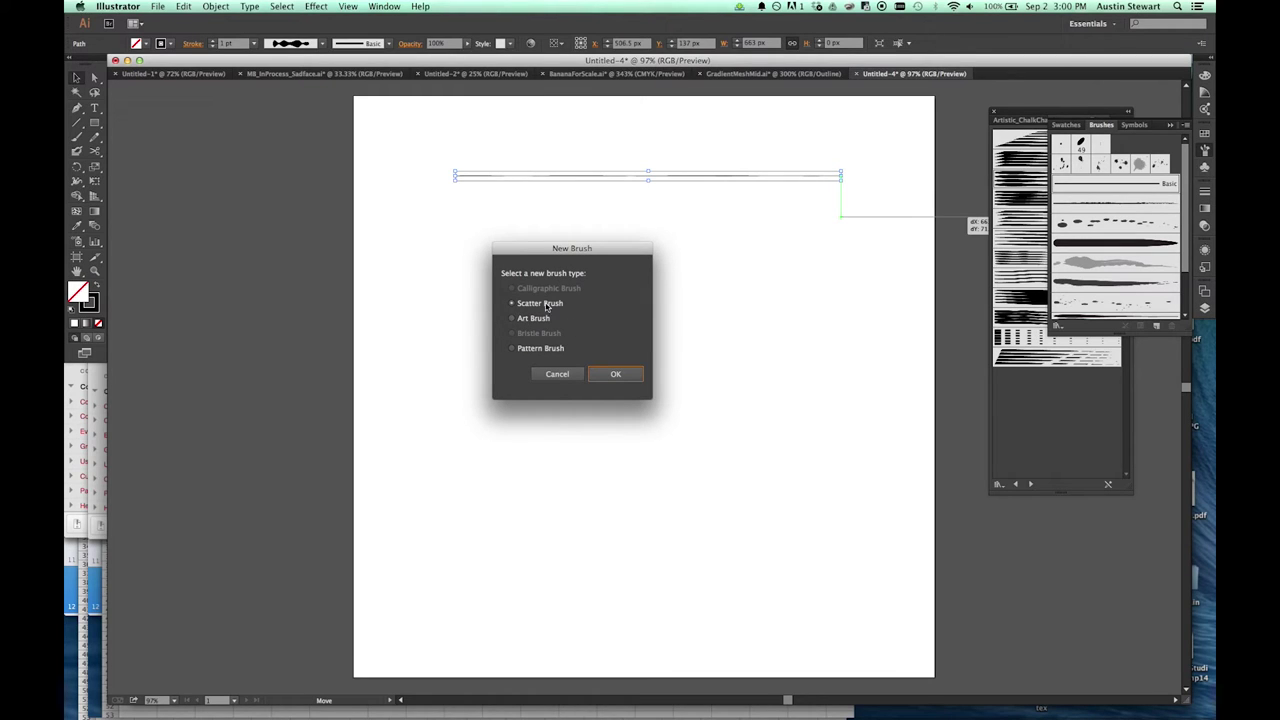
pyautogui.click(511, 318)
pyautogui.click(626, 374)
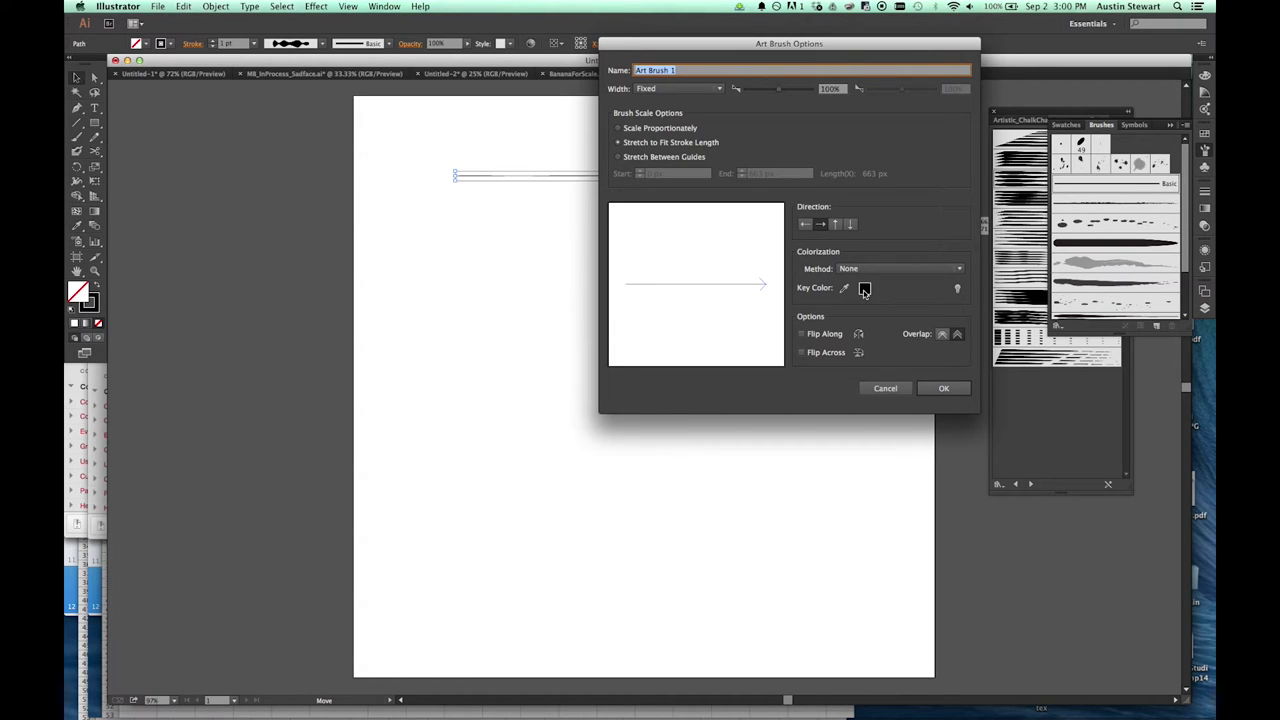
pyautogui.click(881, 269)
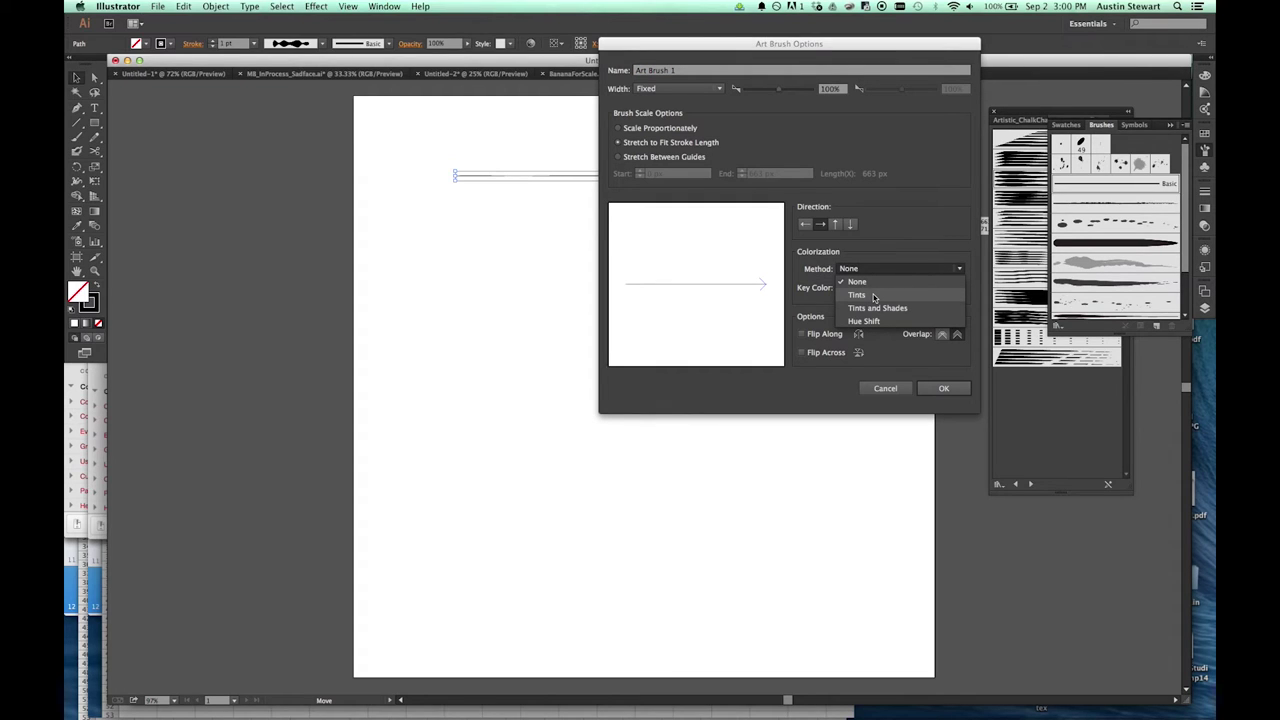
pyautogui.click(872, 297)
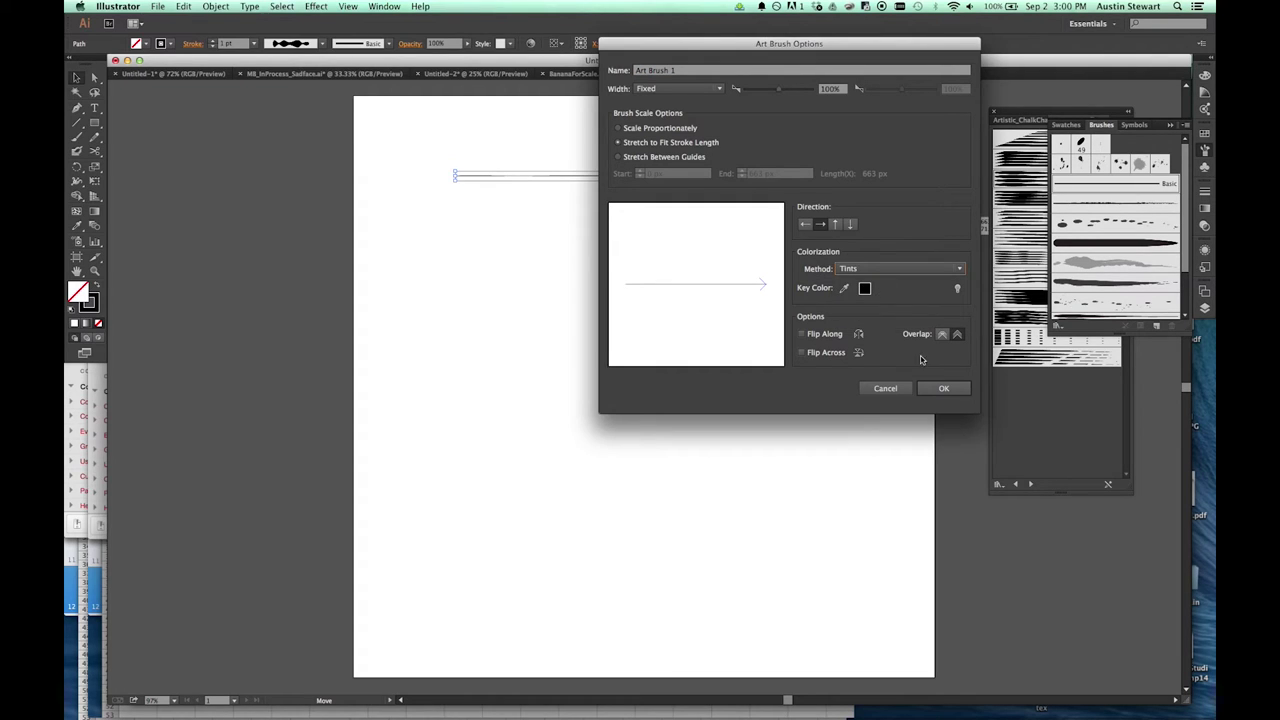
pyautogui.click(943, 389)
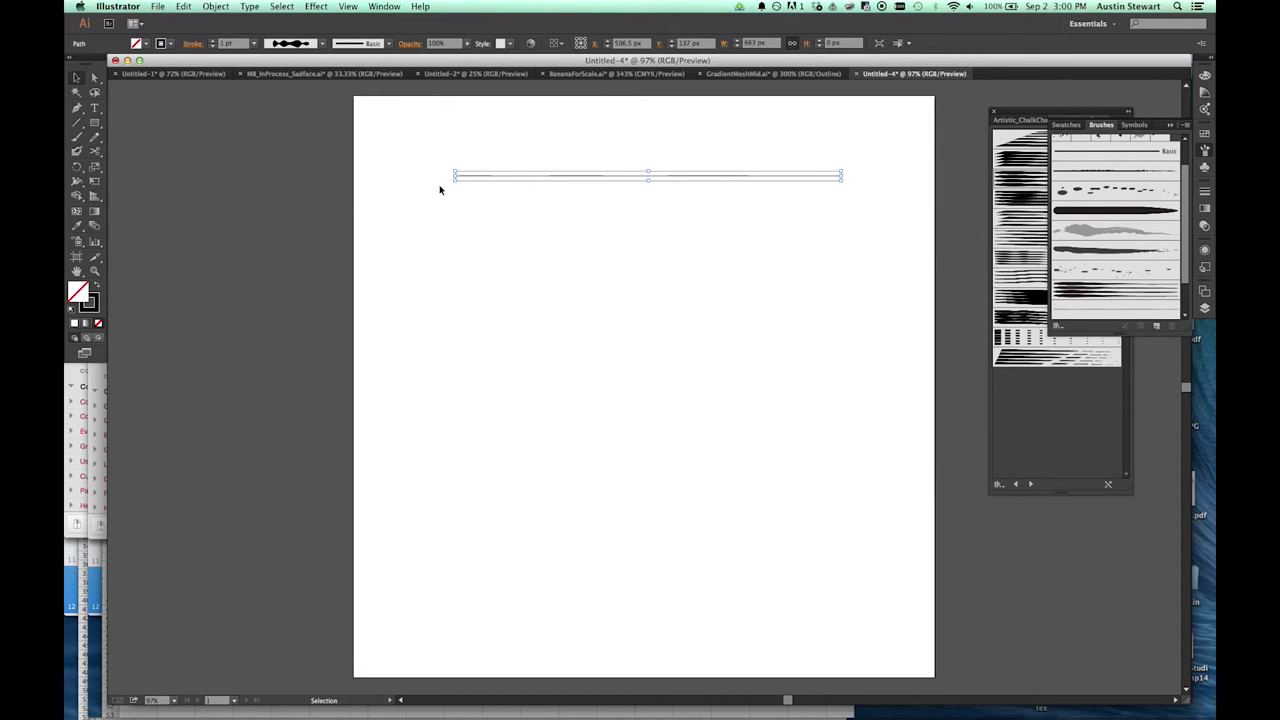
pyautogui.press('b')
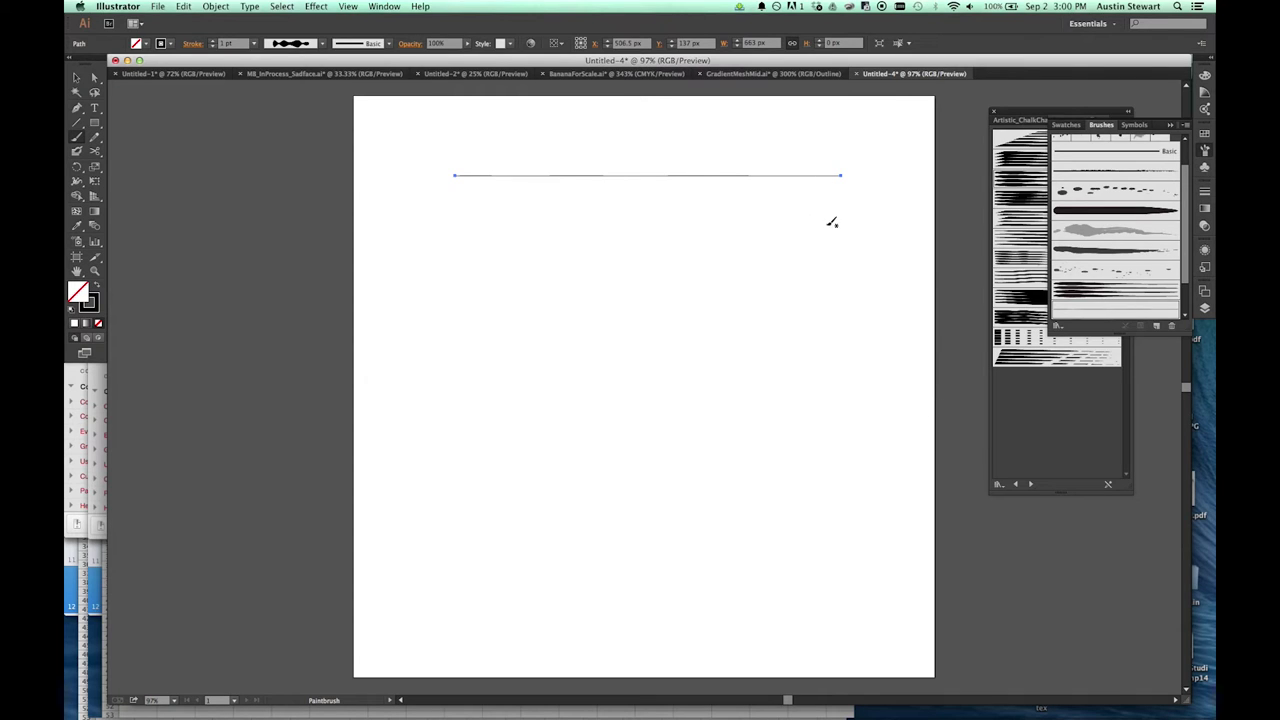
# Review Art Brush 1's settings and paint three test curves with it.
pyautogui.scroll(-3, 1176, 245)
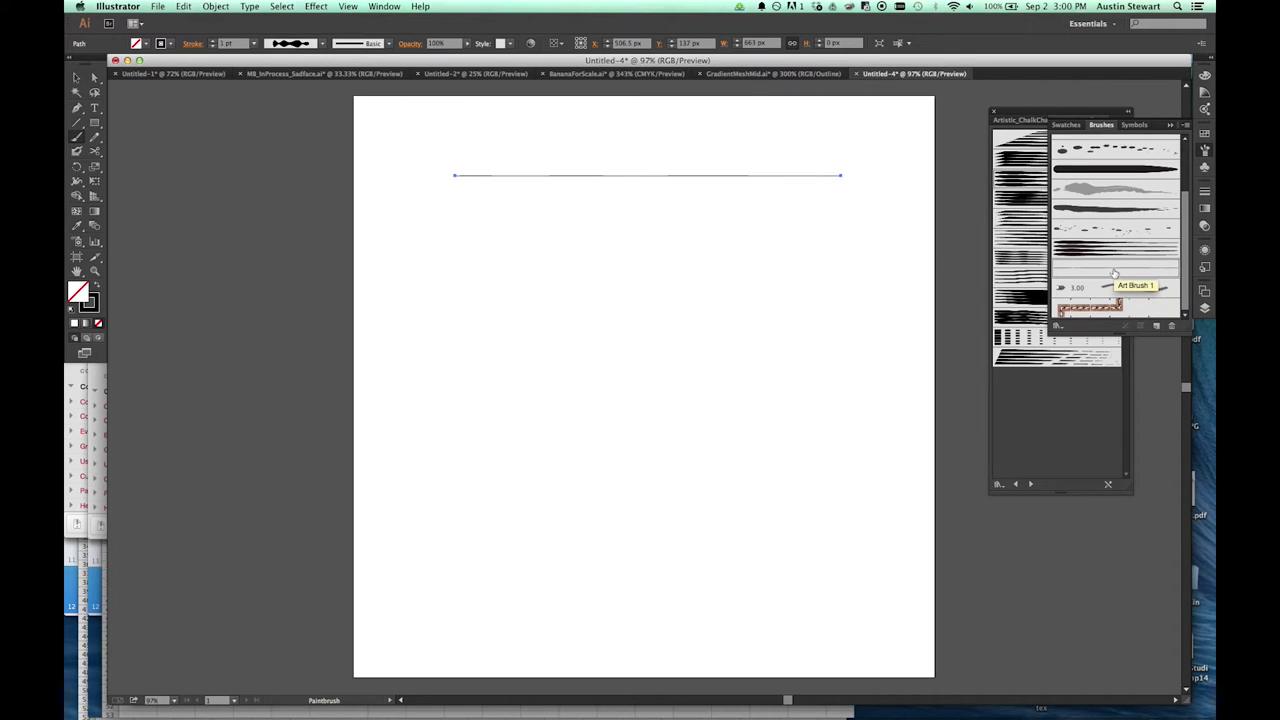
pyautogui.doubleClick(1110, 270)
pyautogui.click(937, 388)
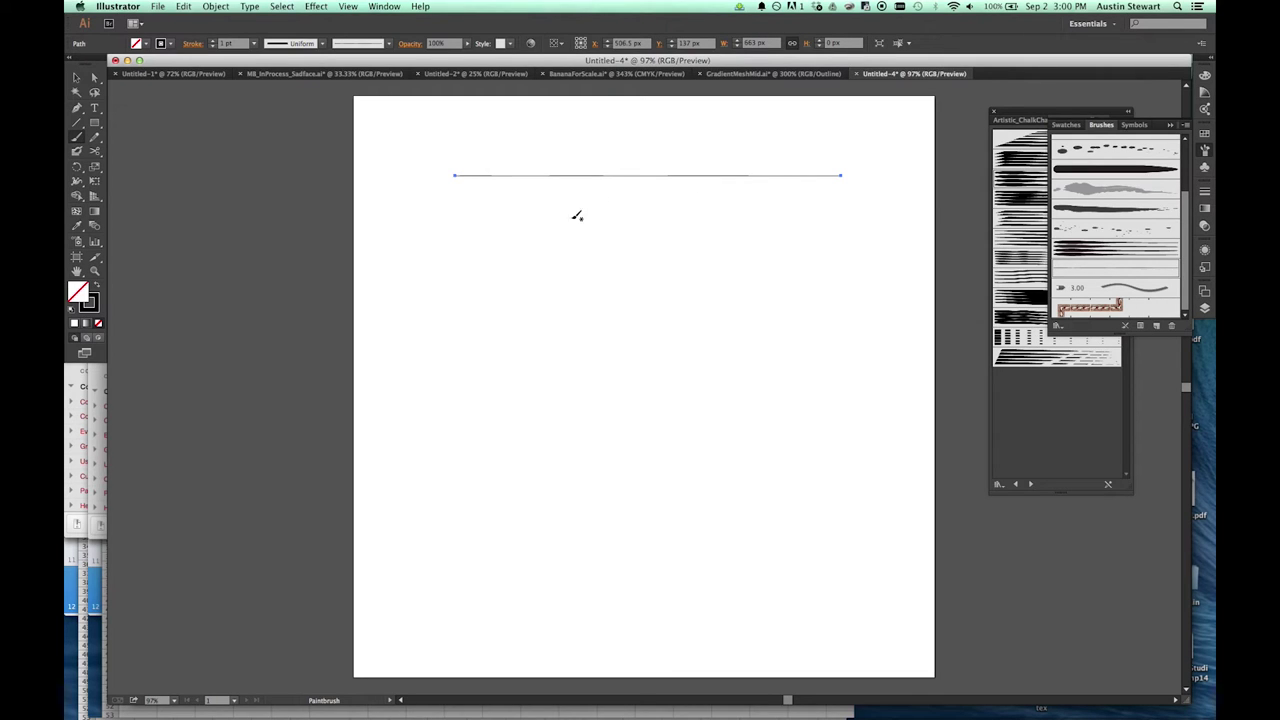
pyautogui.moveTo(523, 266)
pyautogui.mouseDown()
pyautogui.moveTo(586, 317)
pyautogui.moveTo(720, 329)
pyautogui.mouseUp()
pyautogui.moveTo(530, 348)
pyautogui.mouseDown()
pyautogui.moveTo(559, 333)
pyautogui.moveTo(711, 466)
pyautogui.moveTo(897, 420)
pyautogui.mouseUp()
pyautogui.moveTo(489, 440)
pyautogui.mouseDown()
pyautogui.moveTo(511, 415)
pyautogui.moveTo(764, 351)
pyautogui.mouseUp()
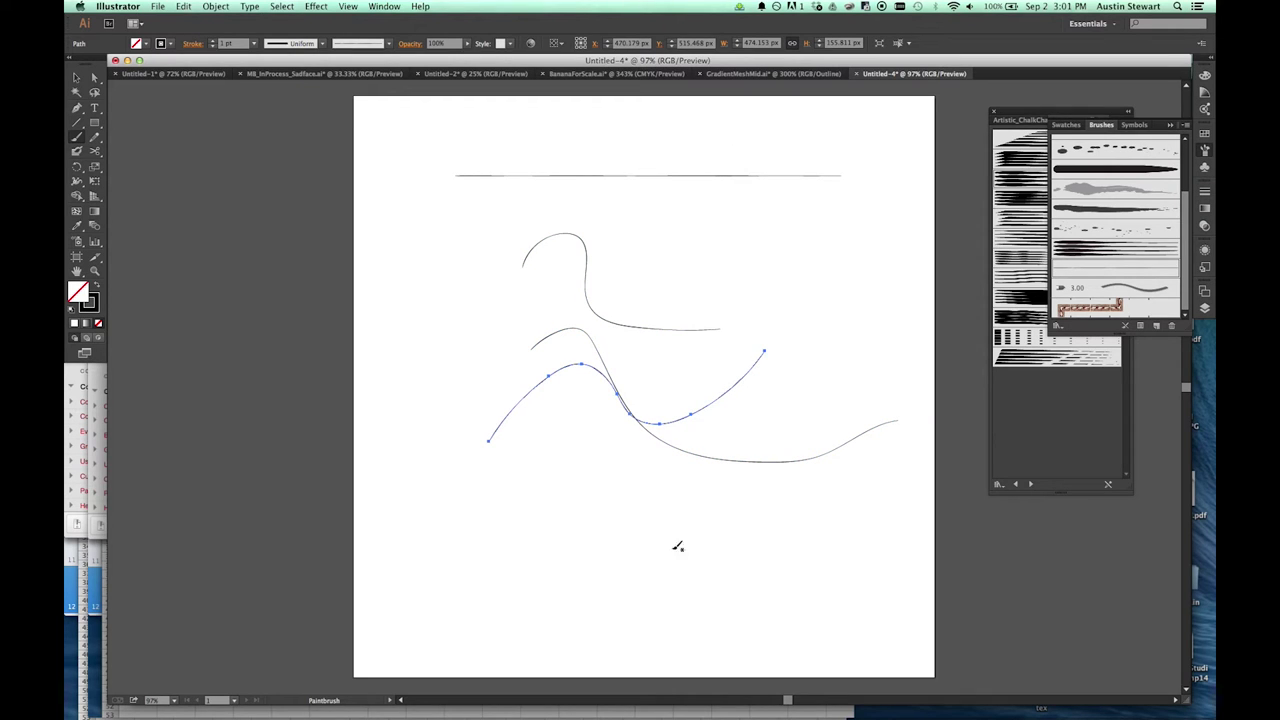
# Set the stroke weight to 7 pt and paint five thicker curving strokes.
pyautogui.click(255, 46)
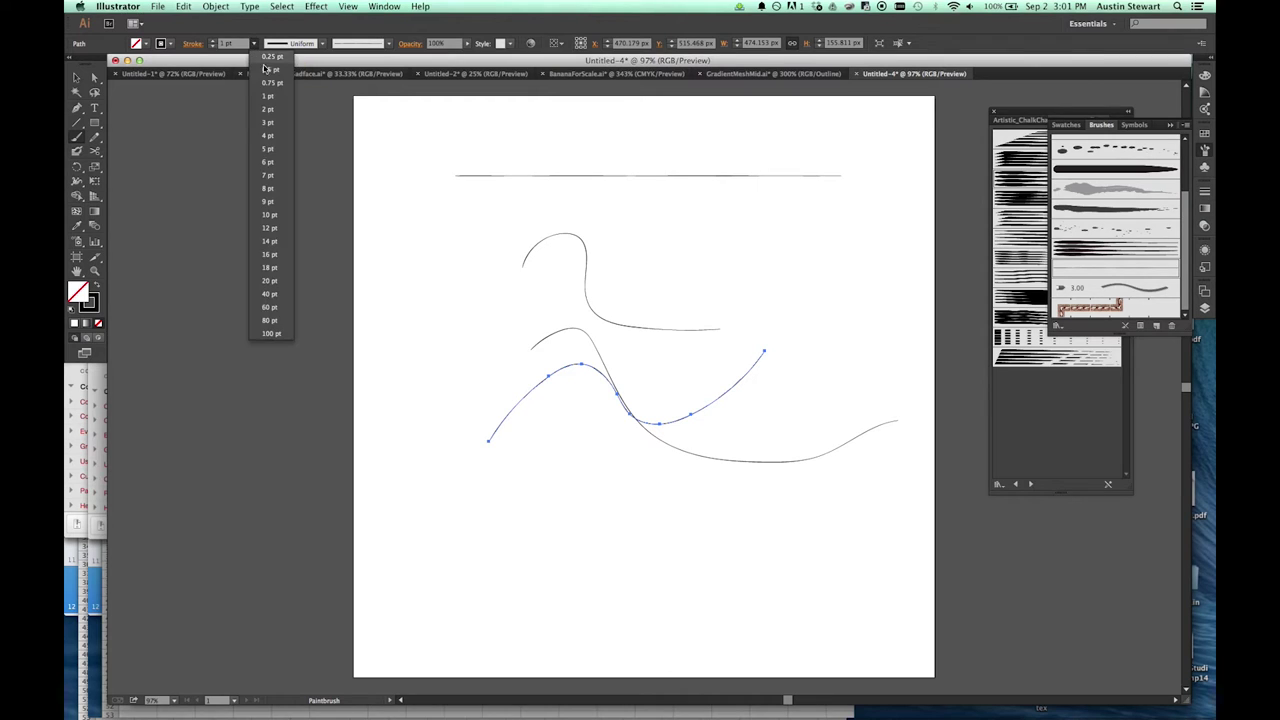
pyautogui.click(270, 176)
pyautogui.moveTo(411, 301); pyautogui.dragTo(503, 296)
pyautogui.moveTo(481, 228)
pyautogui.mouseDown()
pyautogui.moveTo(600, 218)
pyautogui.moveTo(744, 317)
pyautogui.mouseUp()
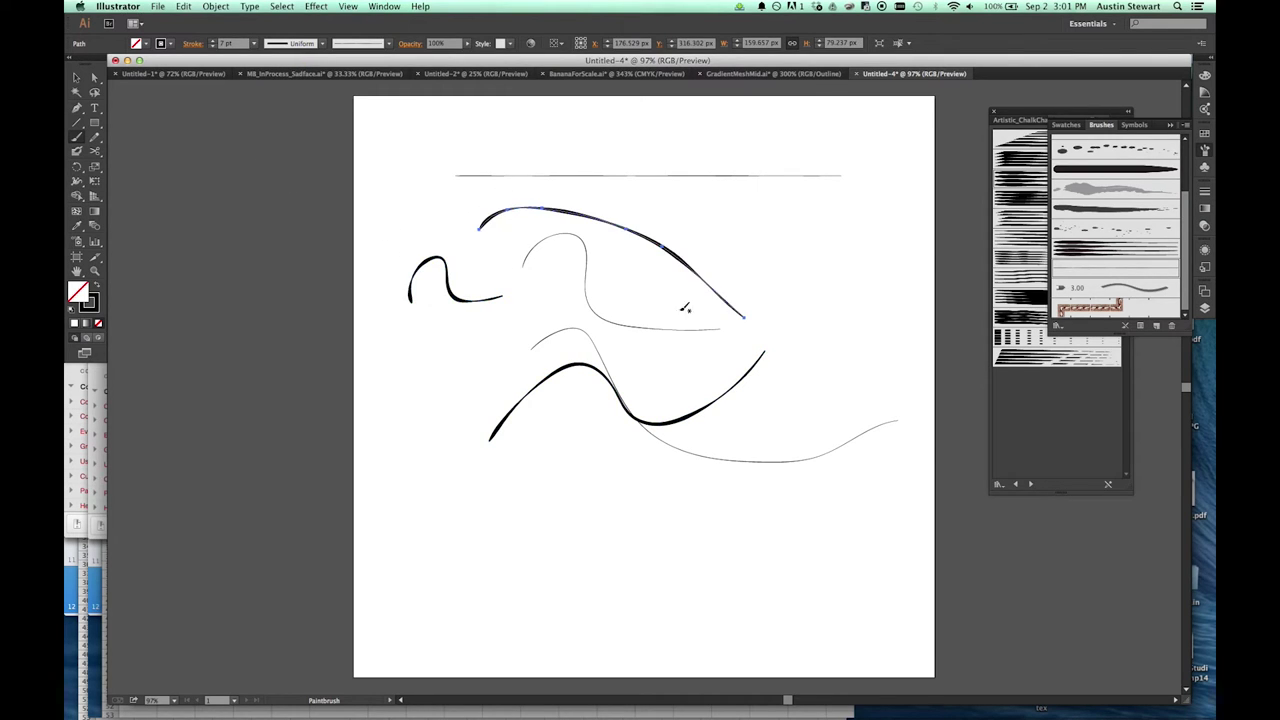
pyautogui.moveTo(800, 246)
pyautogui.mouseDown()
pyautogui.moveTo(726, 288)
pyautogui.moveTo(546, 306)
pyautogui.mouseUp()
pyautogui.moveTo(854, 320); pyautogui.dragTo(640, 455)
pyautogui.moveTo(840, 509)
pyautogui.mouseDown()
pyautogui.moveTo(508, 413)
pyautogui.moveTo(532, 440)
pyautogui.mouseUp()
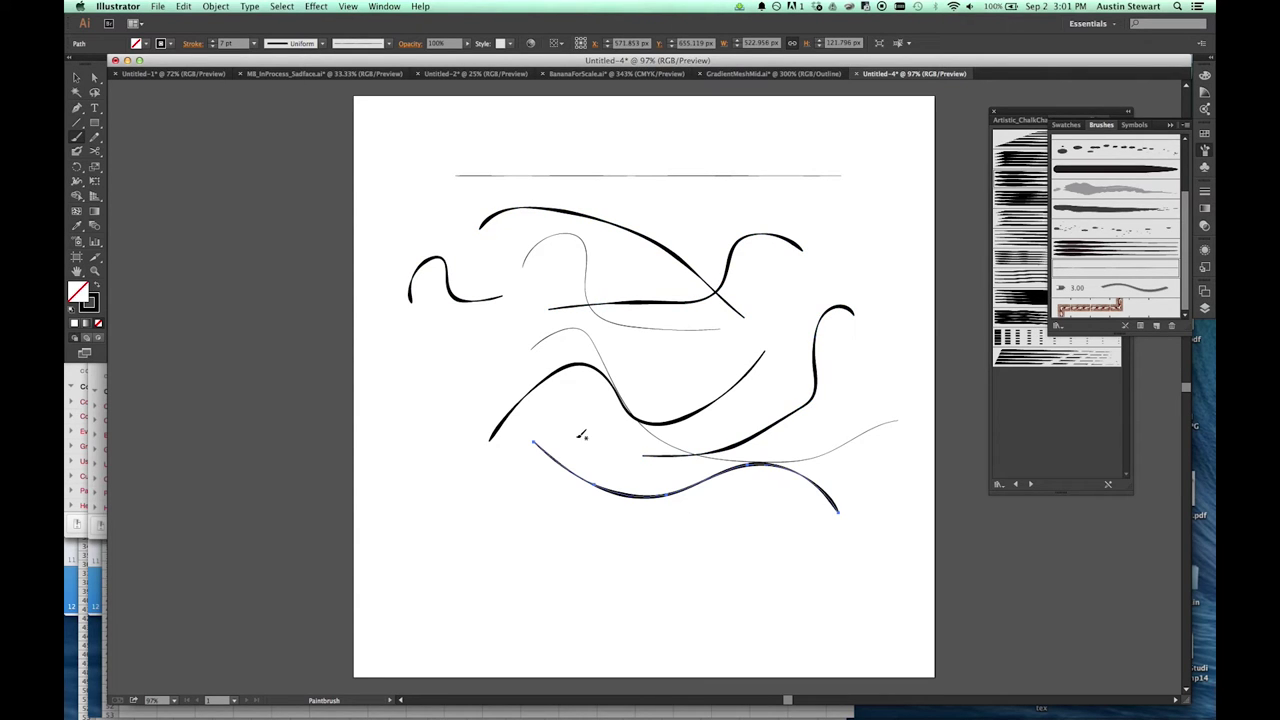
# Marquee-select every stroke on the artboard and delete them.
pyautogui.click(76, 77)
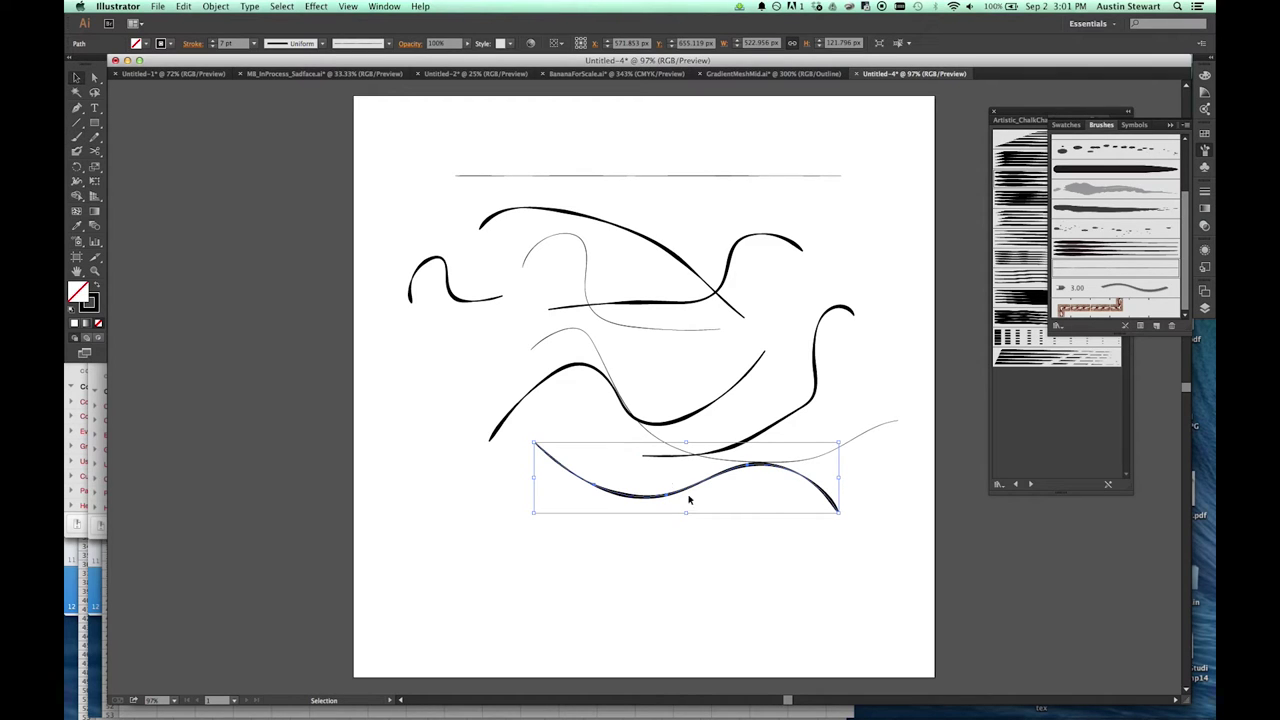
pyautogui.click(728, 532)
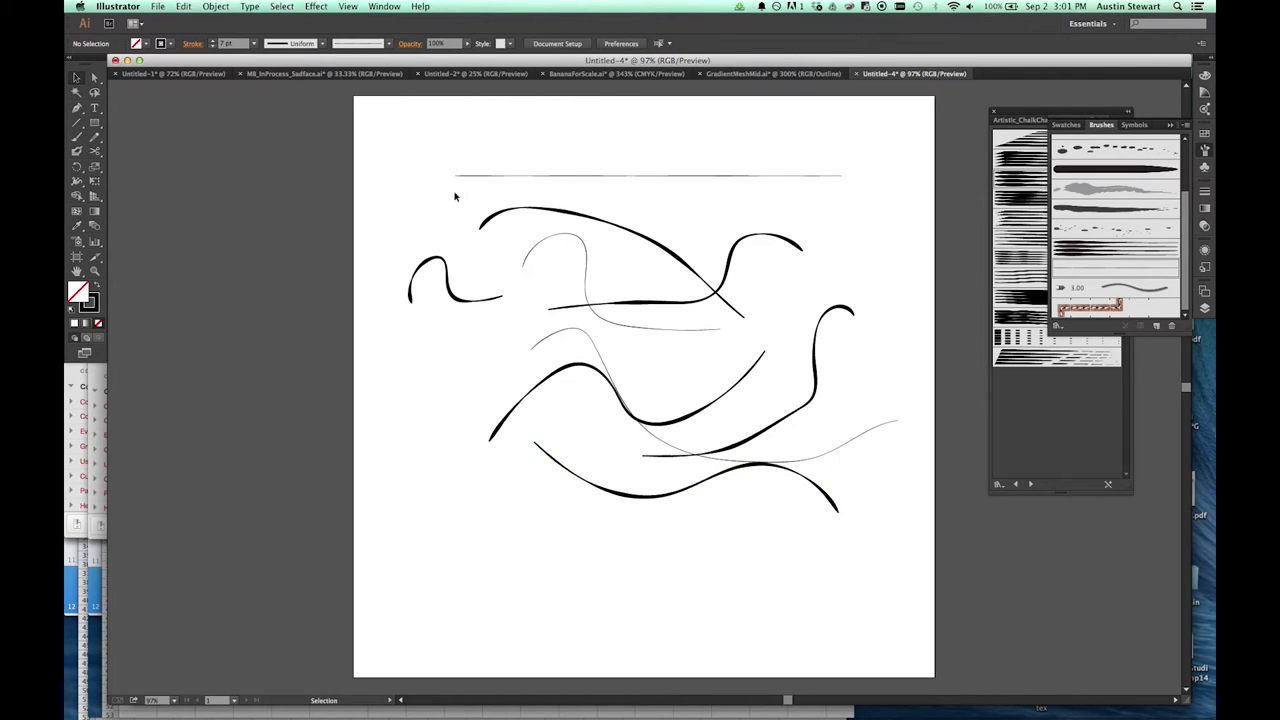
pyautogui.moveTo(418, 148)
pyautogui.mouseDown()
pyautogui.moveTo(851, 594)
pyautogui.moveTo(866, 594)
pyautogui.mouseUp()
pyautogui.press('Delete')
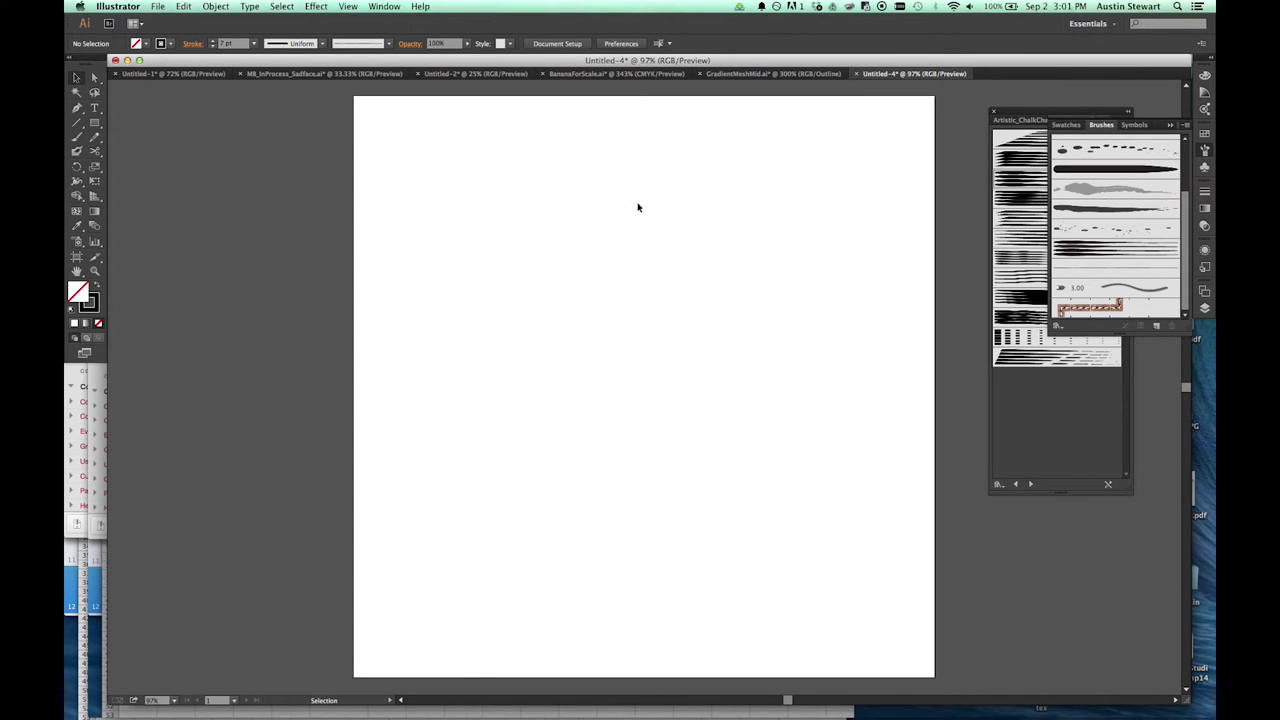
# Set the stroke weight to 1 pt and paint a short vertical stroke near the centre.
pyautogui.press('b')
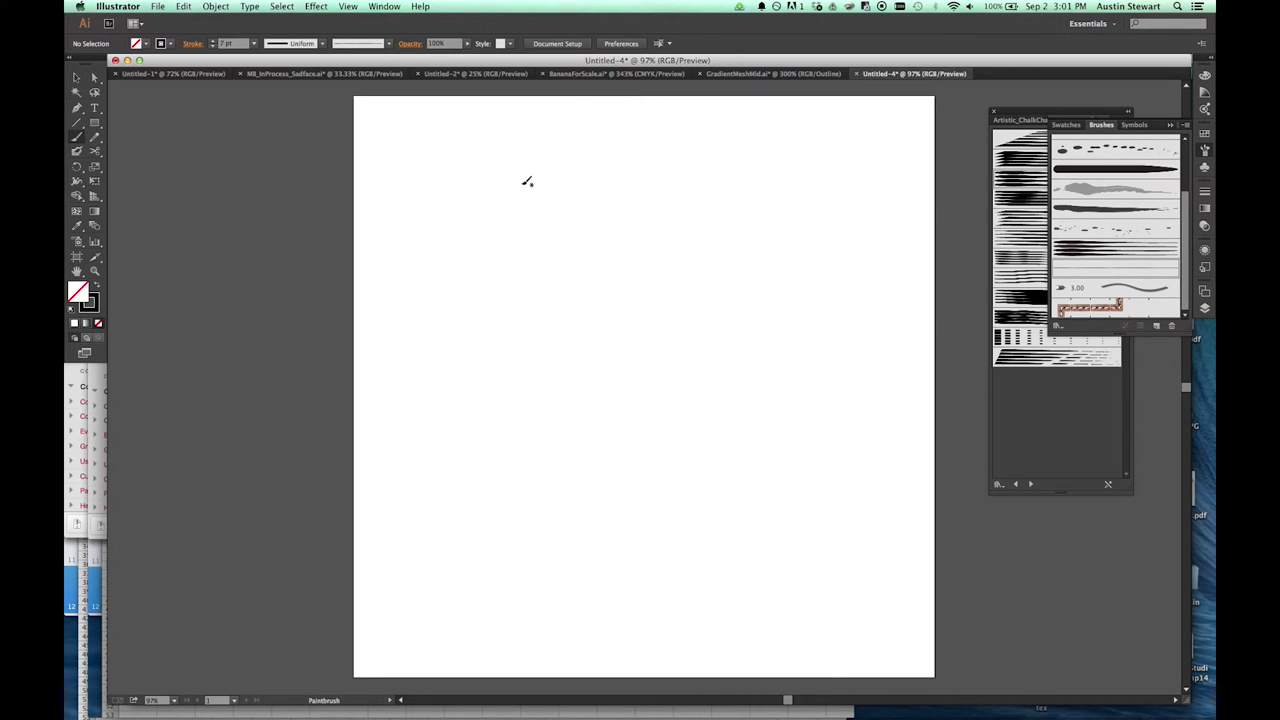
pyautogui.click(253, 44)
pyautogui.click(267, 96)
pyautogui.moveTo(655, 186); pyautogui.dragTo(666, 300)
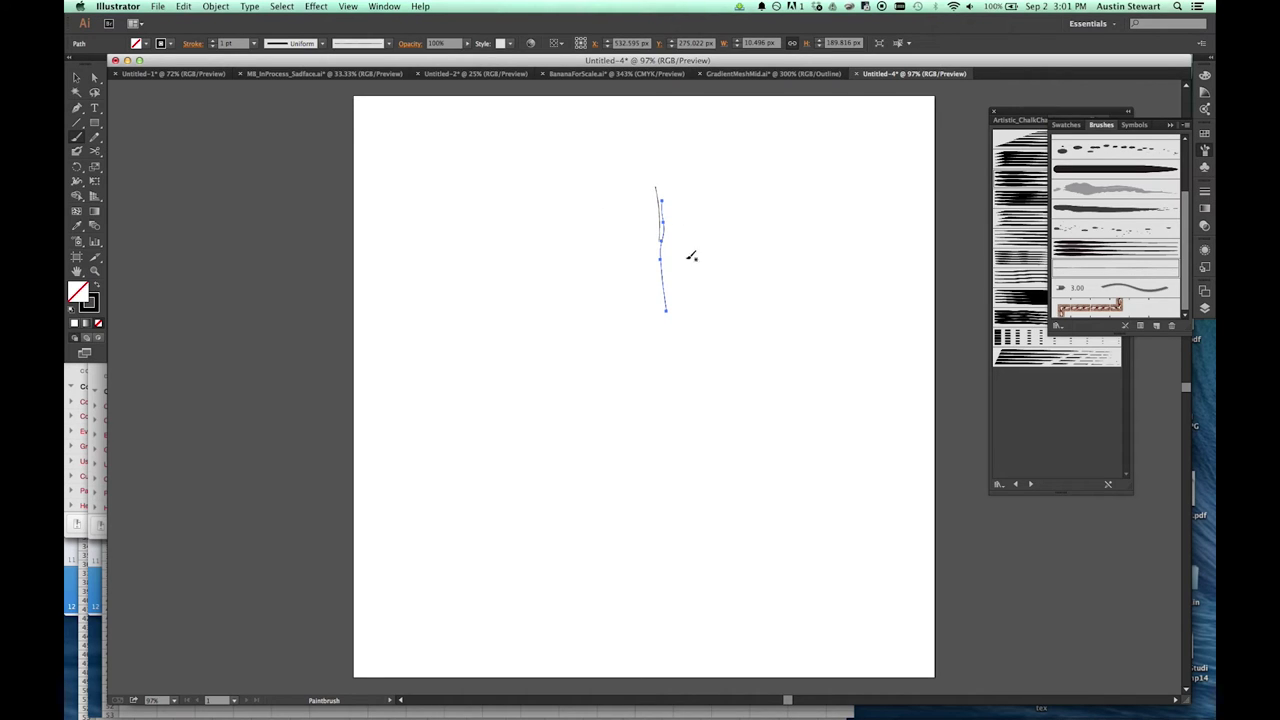
# Turn off Keep Selected in the Paintbrush tool options.
pyautogui.doubleClick(77, 137)
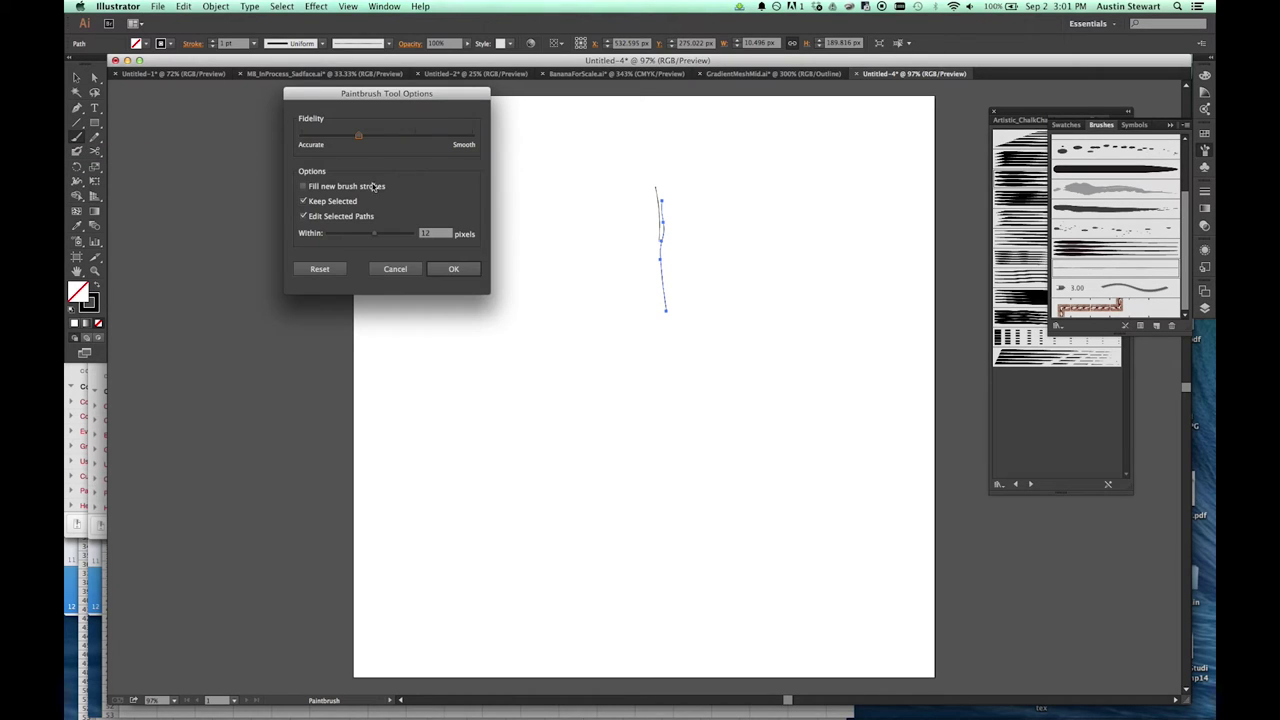
pyautogui.click(304, 201)
pyautogui.click(455, 269)
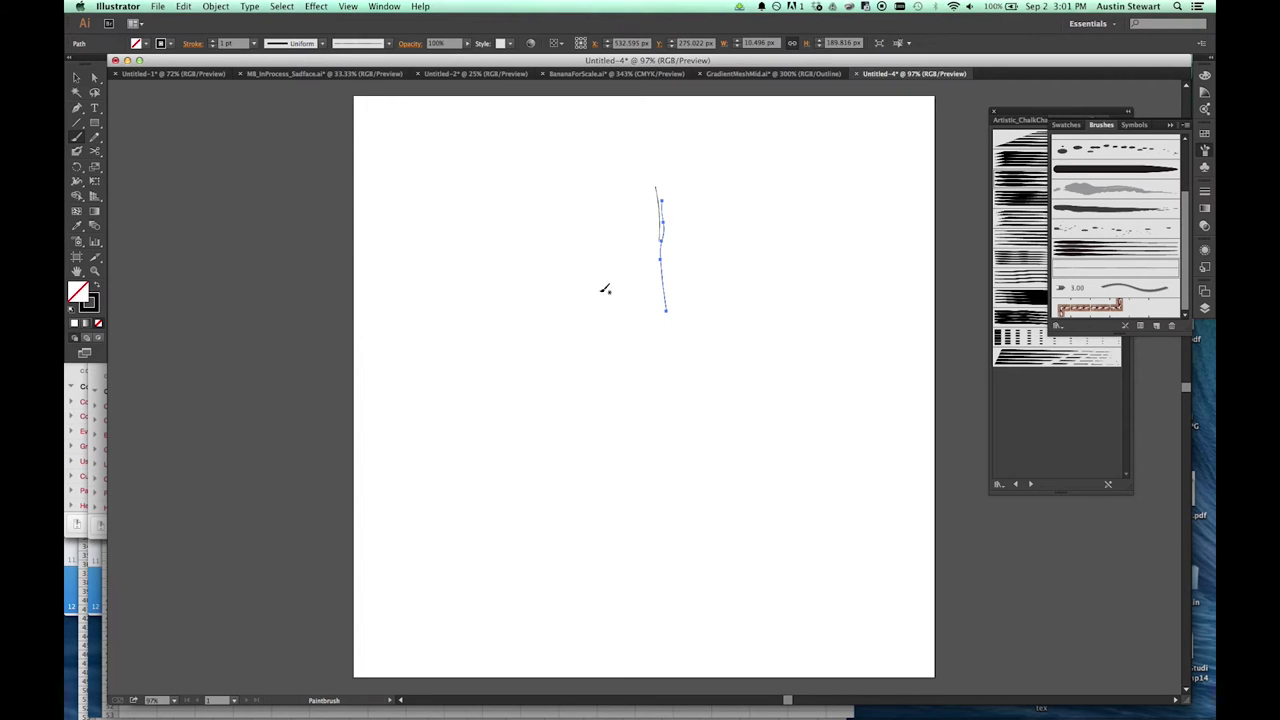
# Paint many short overlapping vertical hatch strokes, building a tall column from top to bottom.
pyautogui.moveTo(656, 200); pyautogui.dragTo(662, 245)
pyautogui.moveTo(656, 311)
pyautogui.mouseDown()
pyautogui.moveTo(674, 323)
pyautogui.moveTo(674, 246)
pyautogui.moveTo(666, 277)
pyautogui.mouseUp()
pyautogui.moveTo(669, 377); pyautogui.dragTo(666, 297)
pyautogui.moveTo(661, 404); pyautogui.dragTo(666, 371)
pyautogui.moveTo(674, 437)
pyautogui.mouseDown()
pyautogui.moveTo(662, 370)
pyautogui.moveTo(680, 471)
pyautogui.mouseUp()
pyautogui.moveTo(663, 401)
pyautogui.mouseDown()
pyautogui.moveTo(672, 468)
pyautogui.moveTo(679, 437)
pyautogui.moveTo(680, 416)
pyautogui.moveTo(668, 492)
pyautogui.mouseUp()
pyautogui.moveTo(666, 429)
pyautogui.mouseDown()
pyautogui.moveTo(677, 490)
pyautogui.moveTo(671, 446)
pyautogui.moveTo(663, 528)
pyautogui.mouseUp()
pyautogui.moveTo(665, 318); pyautogui.dragTo(671, 406)
pyautogui.moveTo(674, 243)
pyautogui.mouseDown()
pyautogui.moveTo(660, 237)
pyautogui.moveTo(666, 177)
pyautogui.mouseUp()
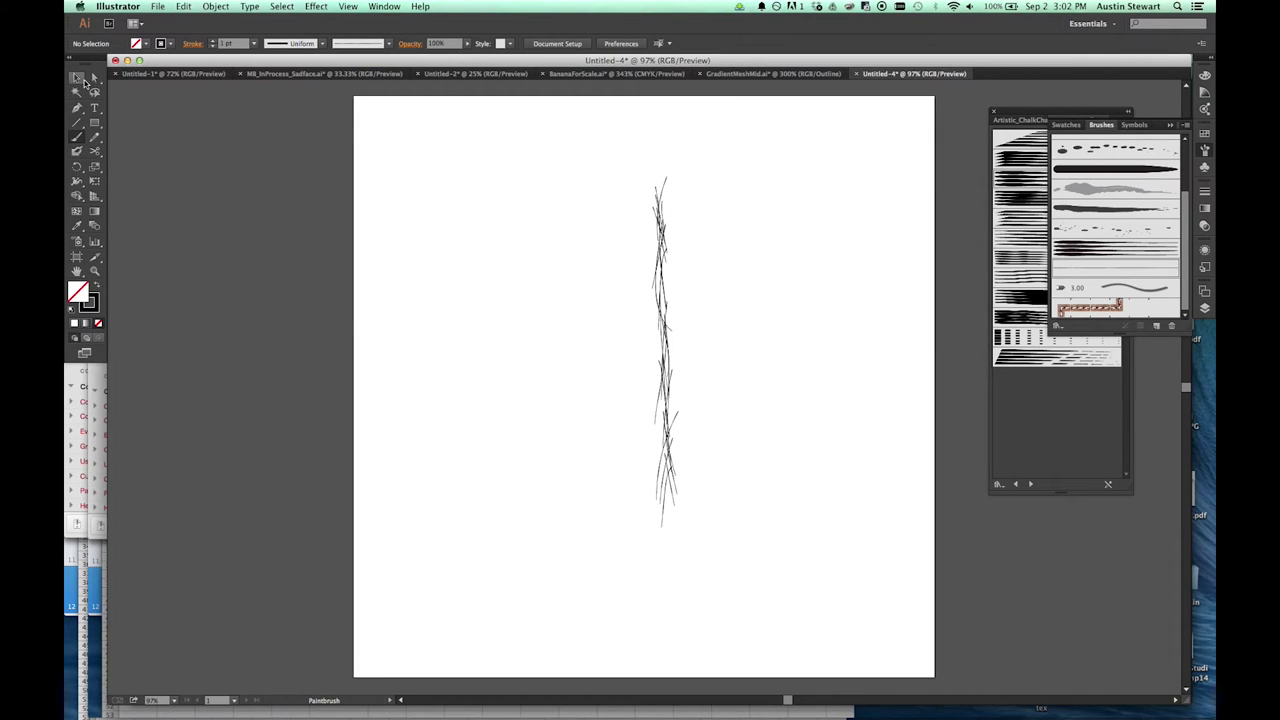
# Select and delete the tiny stray object beside the hatch strokes.
pyautogui.click(76, 79)
pyautogui.moveTo(614, 149)
pyautogui.mouseDown()
pyautogui.moveTo(763, 603)
pyautogui.moveTo(752, 617)
pyautogui.mouseUp()
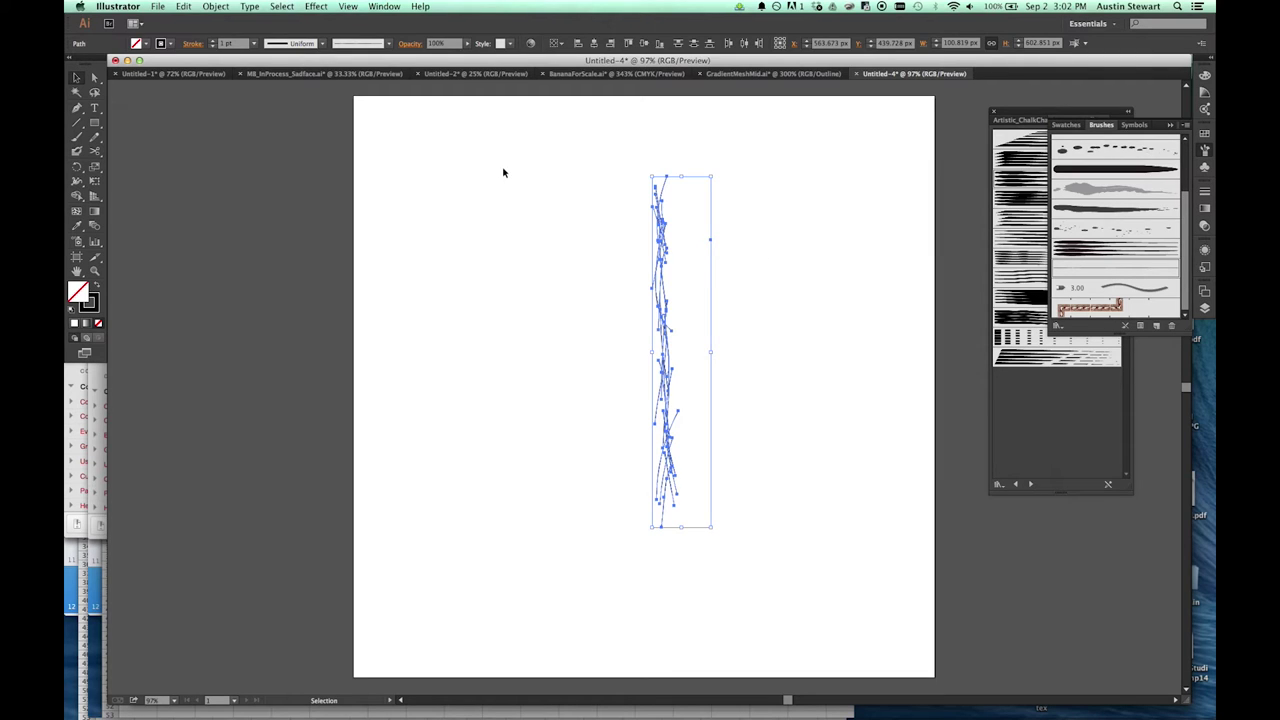
pyautogui.click(552, 210)
pyautogui.moveTo(691, 200); pyautogui.dragTo(730, 277)
pyautogui.press('Delete')
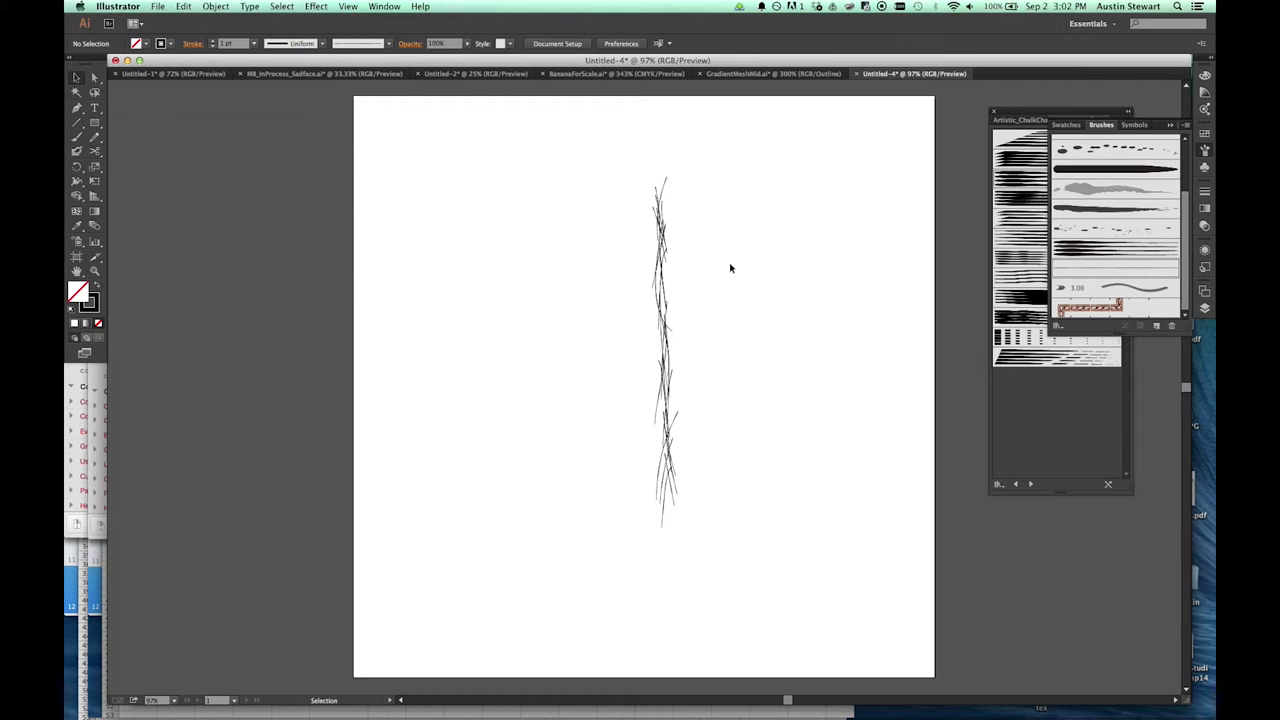
# Squeeze the hatch strokes into a narrow column and drag it into the Brushes panel.
pyautogui.moveTo(638, 149); pyautogui.dragTo(698, 533)
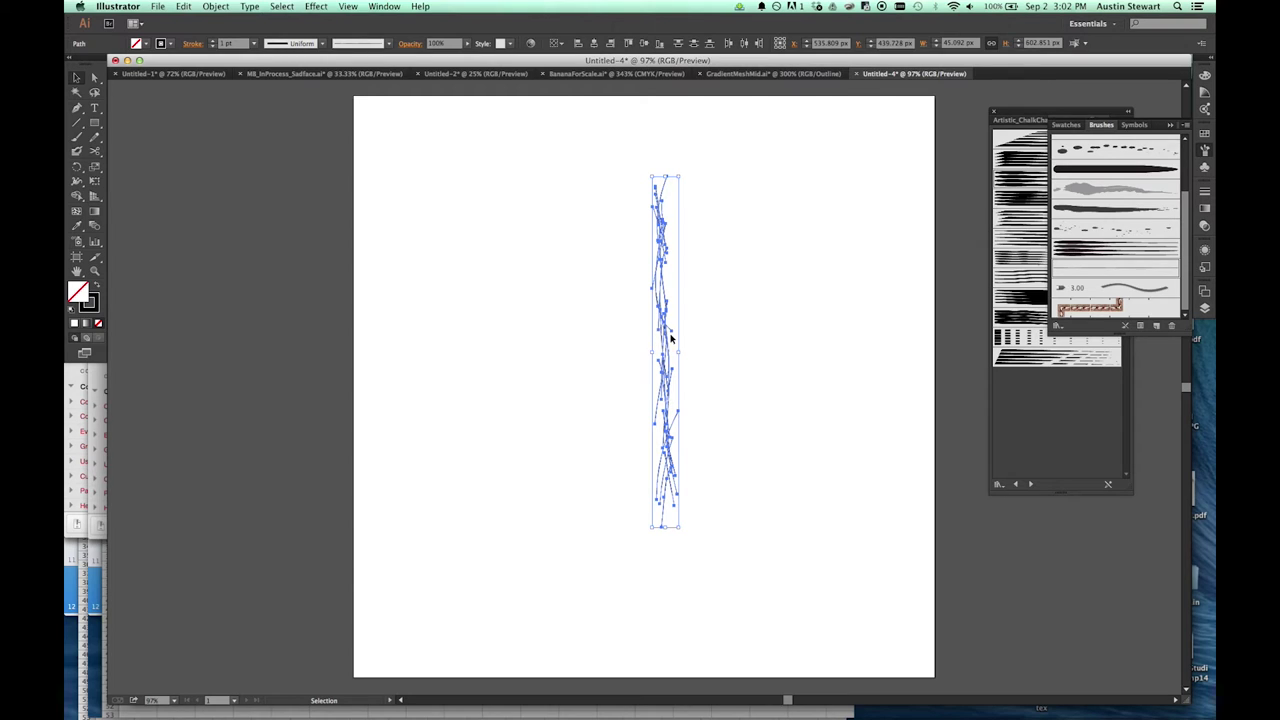
pyautogui.moveTo(680, 352); pyautogui.dragTo(657, 346)
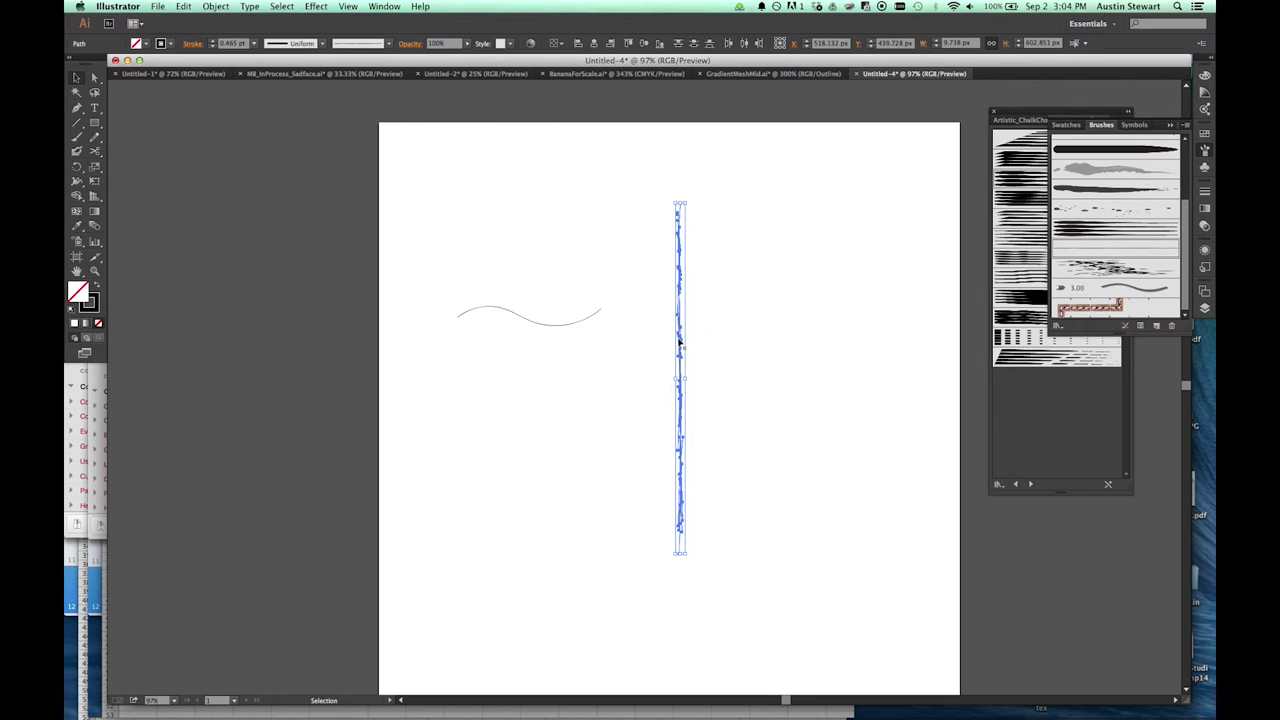
pyautogui.moveTo(681, 345)
pyautogui.mouseDown()
pyautogui.moveTo(691, 331)
pyautogui.moveTo(1171, 214)
pyautogui.moveTo(1103, 230)
pyautogui.mouseUp()
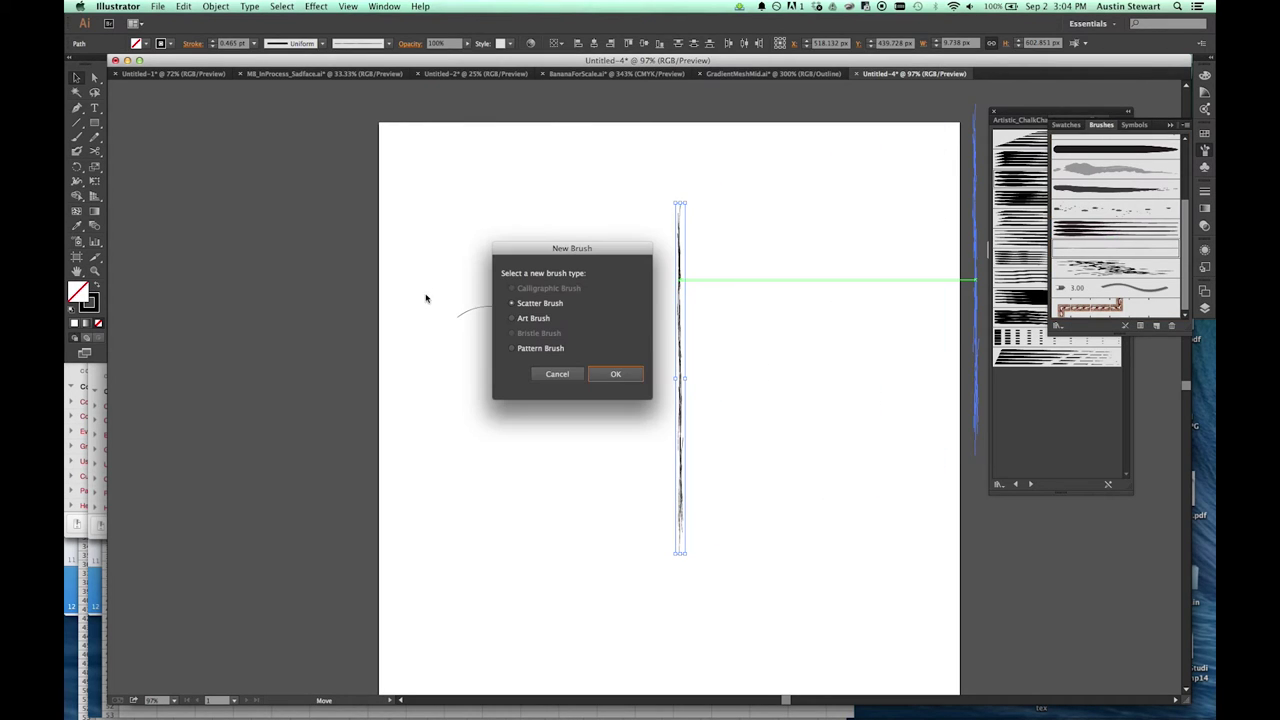
# Create it as an art brush running left to right with Tints colorization.
pyautogui.click(512, 319)
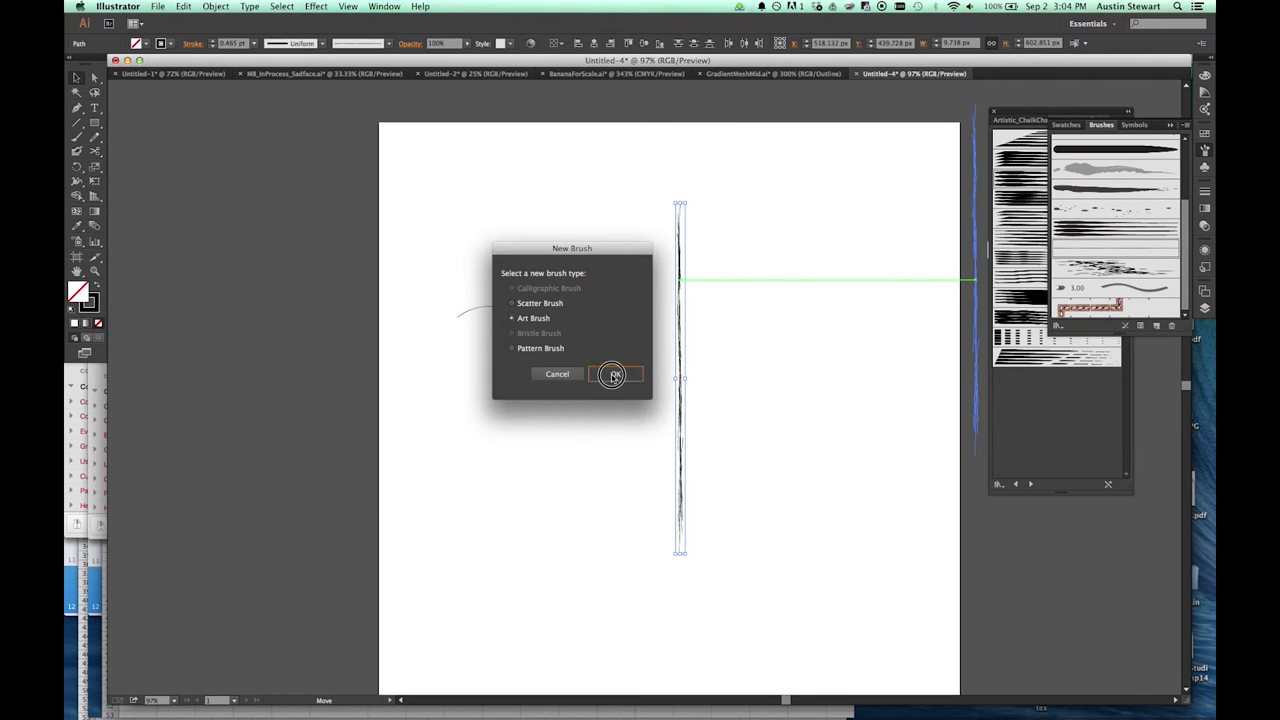
pyautogui.click(613, 374)
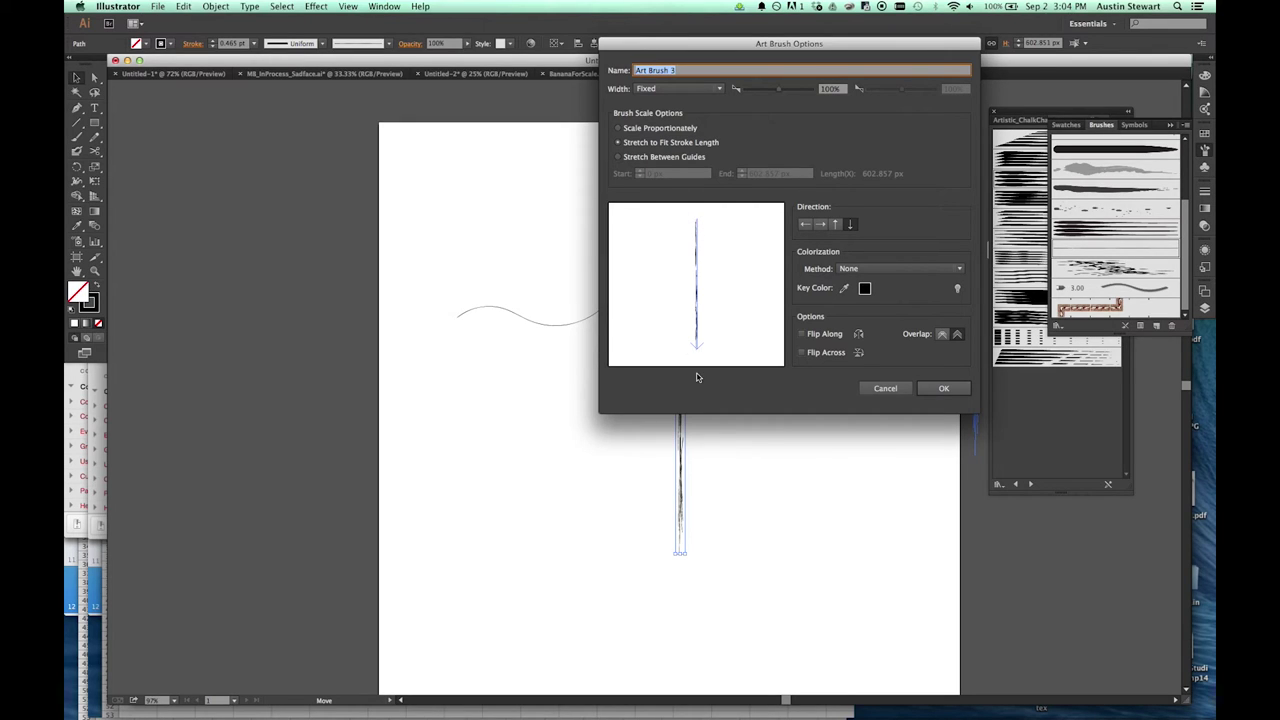
pyautogui.click(836, 225)
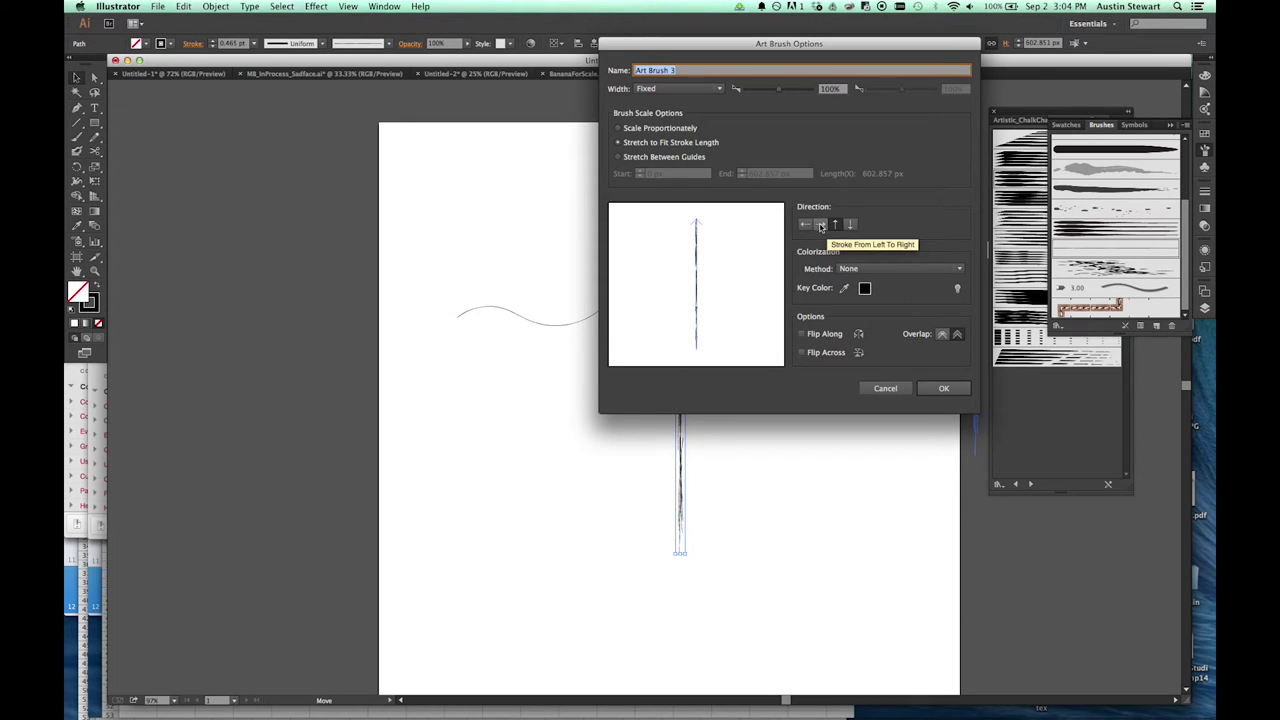
pyautogui.click(822, 225)
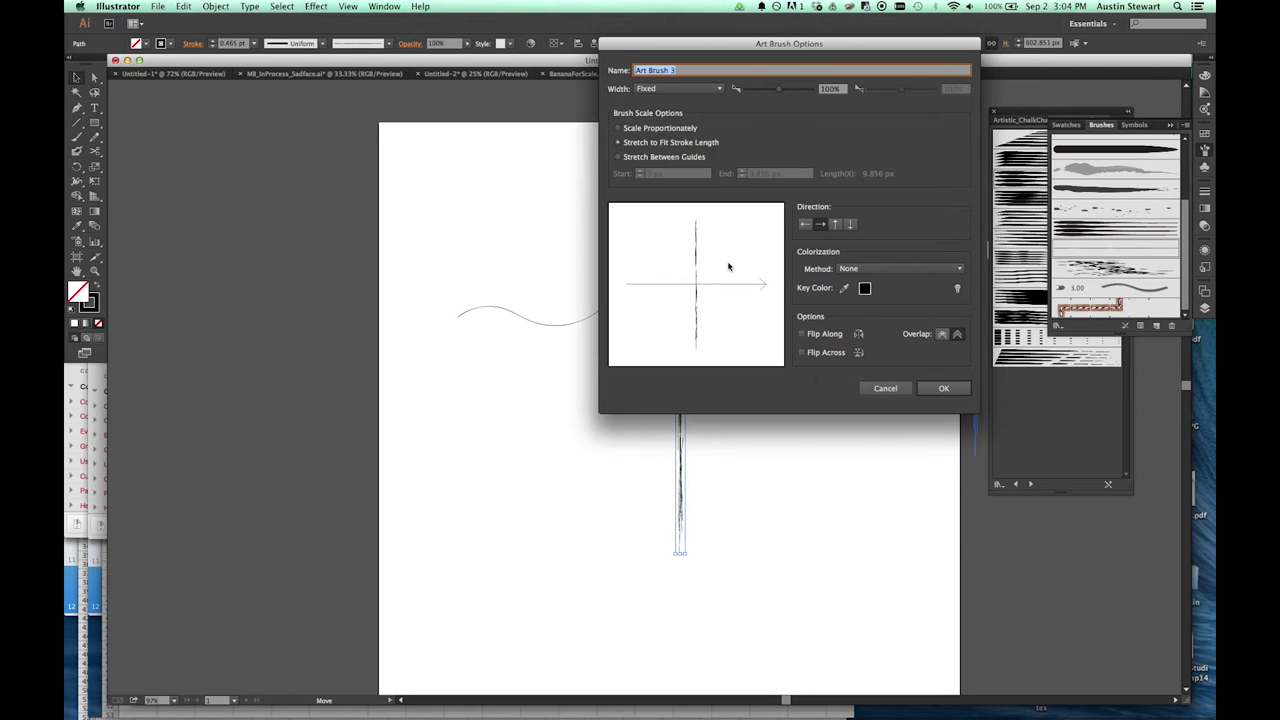
pyautogui.click(909, 270)
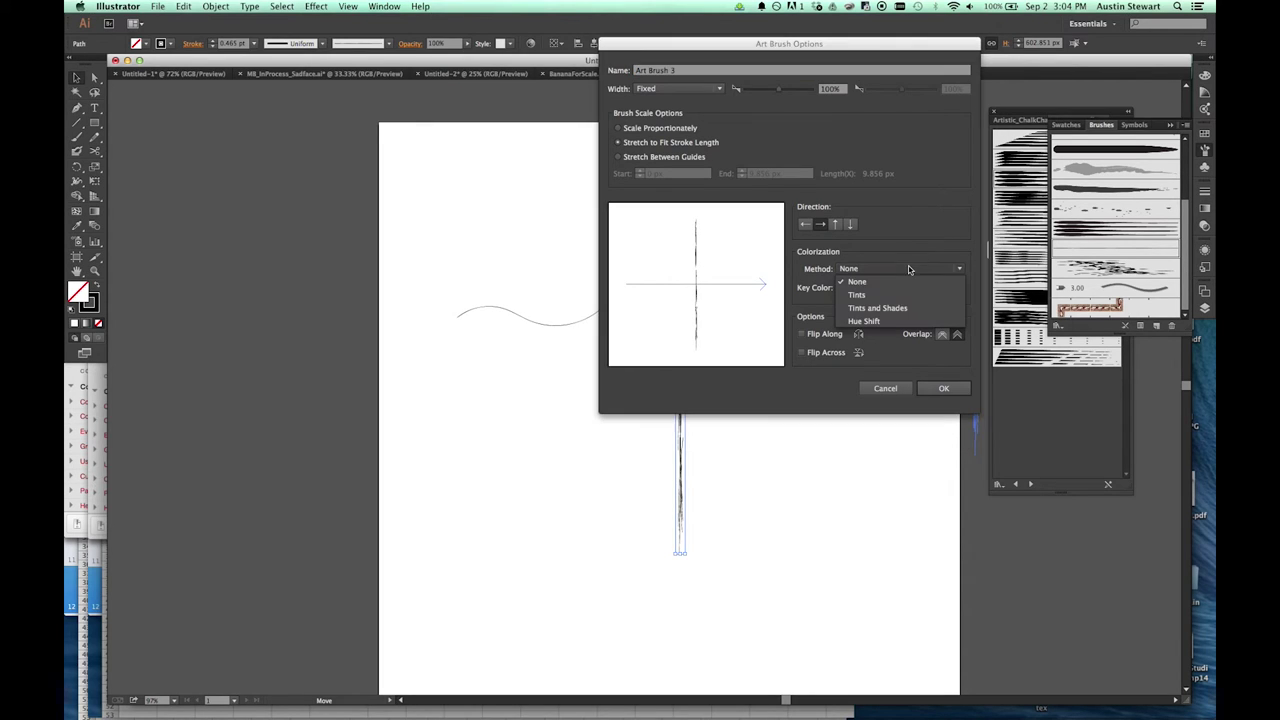
pyautogui.click(887, 296)
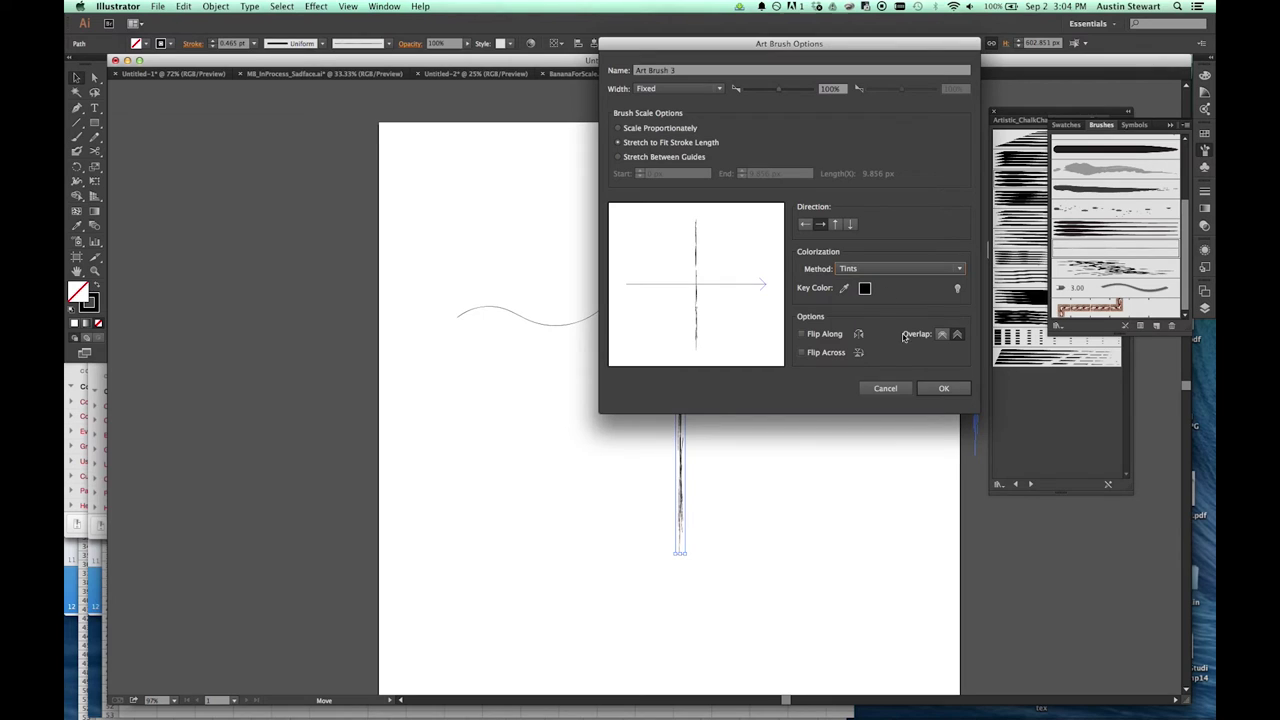
pyautogui.click(943, 388)
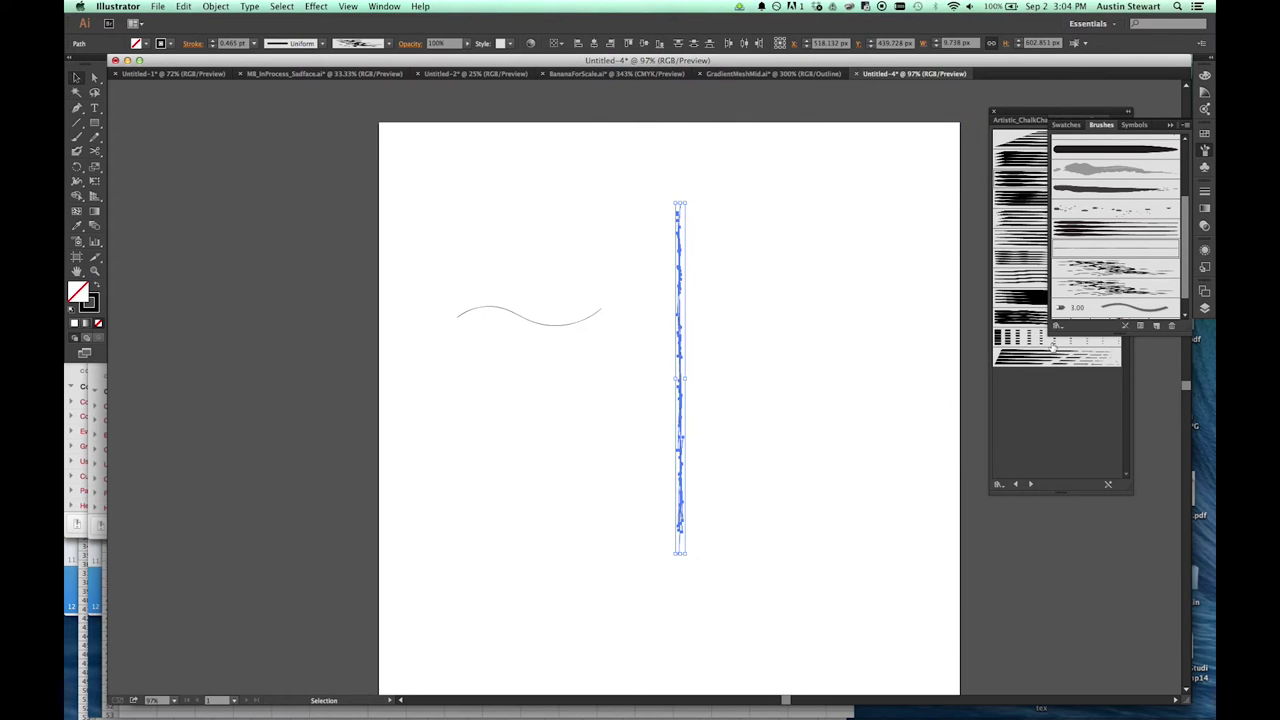
# Test the scribble brush on the vertical path, then undo it and deselect.
pyautogui.click(1110, 290)
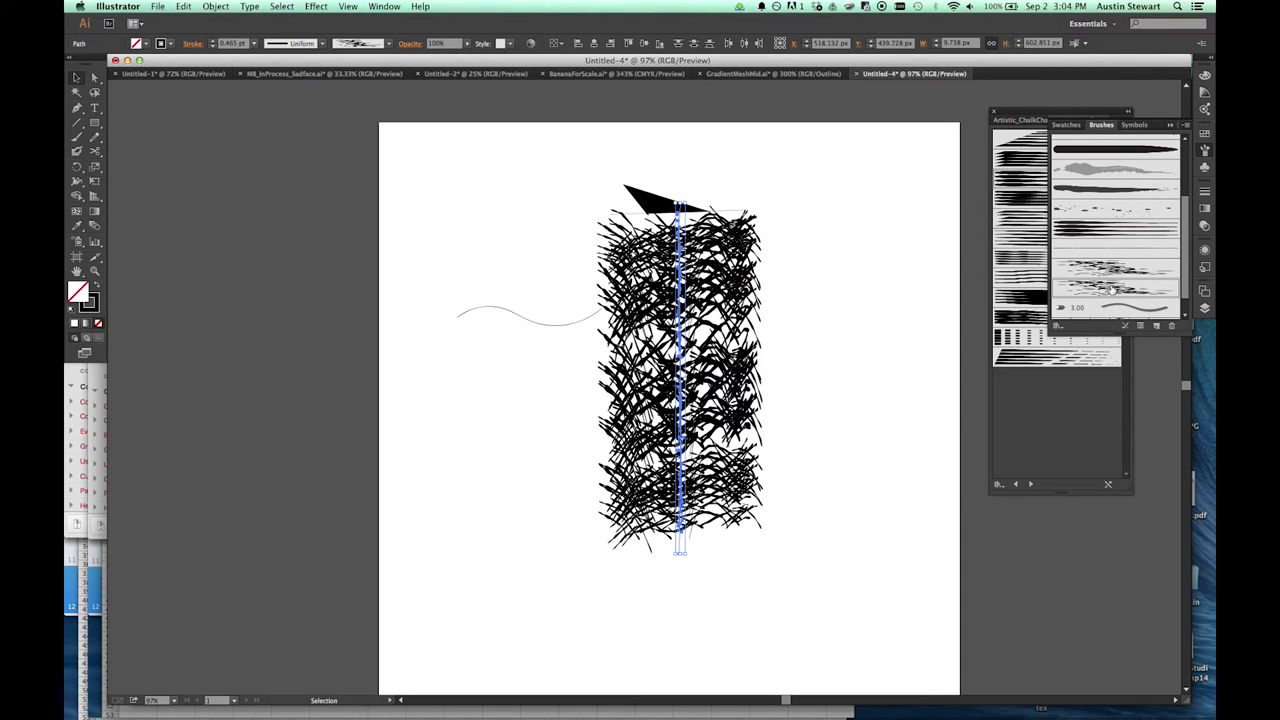
pyautogui.press('super+z')
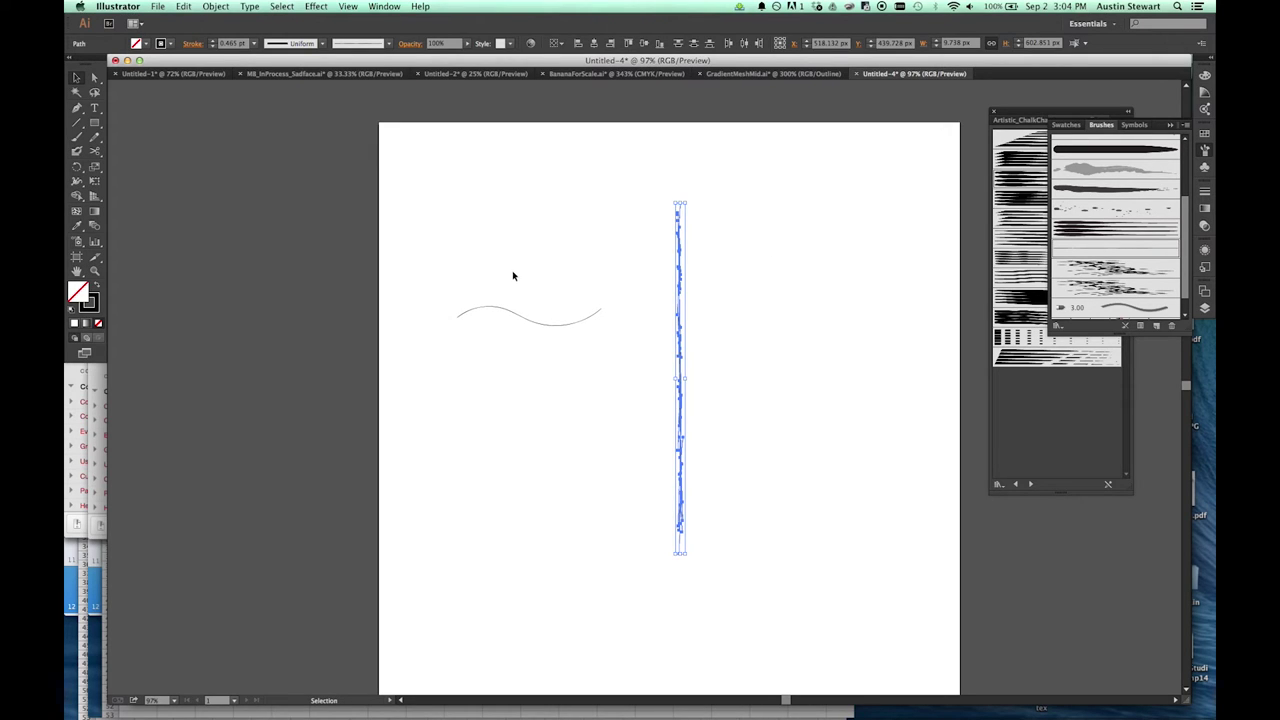
pyautogui.click(502, 240)
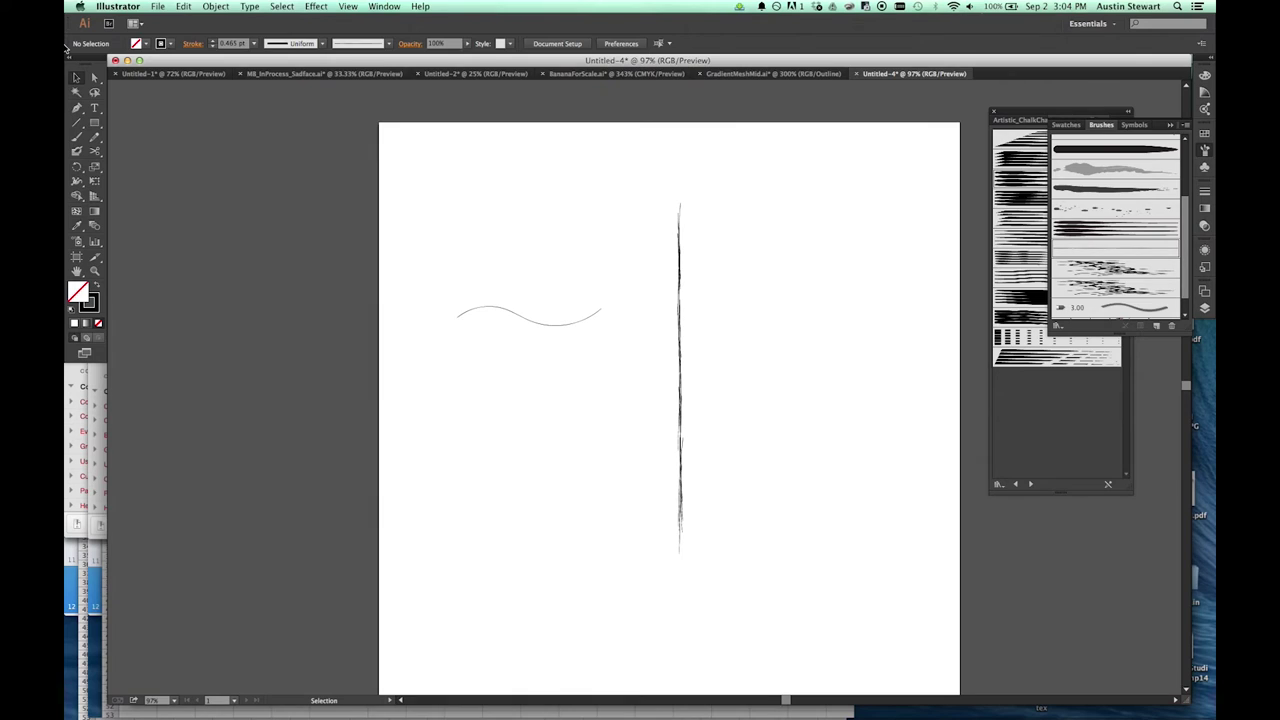
# With the Paintbrush and scribble brush, paint strokes left, right and below the drawings.
pyautogui.click(76, 137)
pyautogui.click(1112, 289)
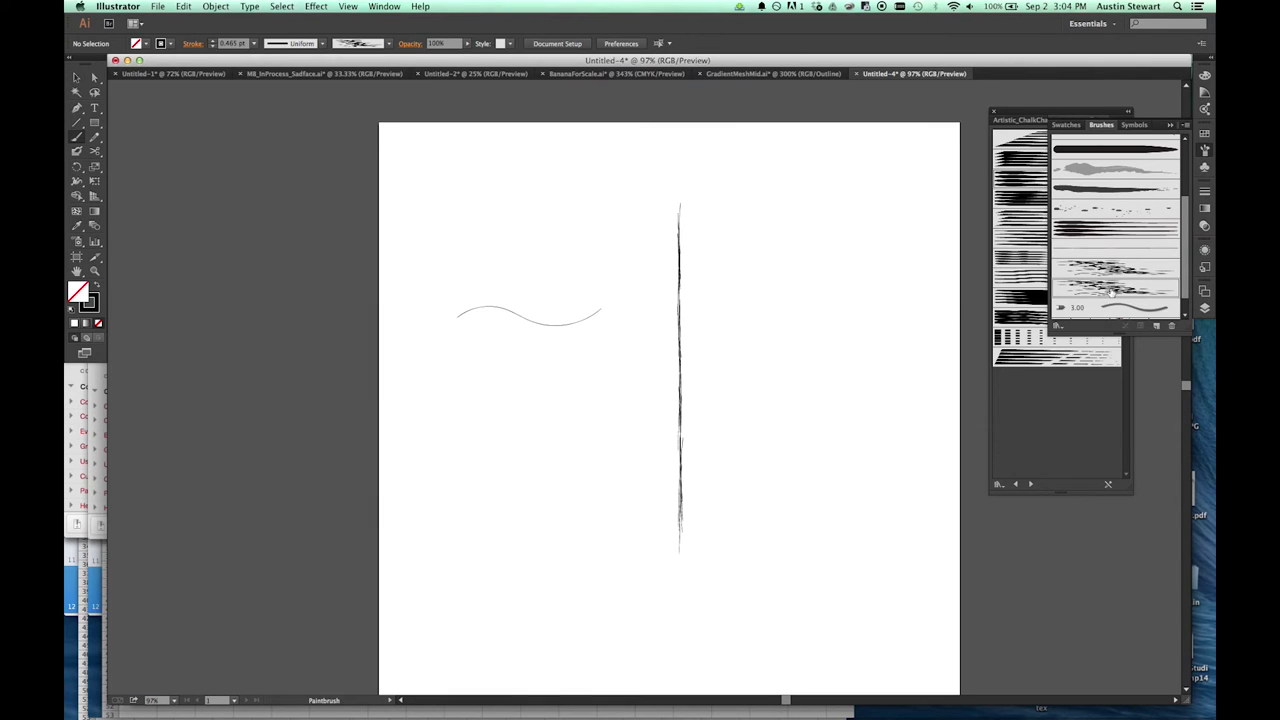
pyautogui.moveTo(477, 423)
pyautogui.mouseDown()
pyautogui.moveTo(560, 423)
pyautogui.moveTo(689, 400)
pyautogui.mouseUp()
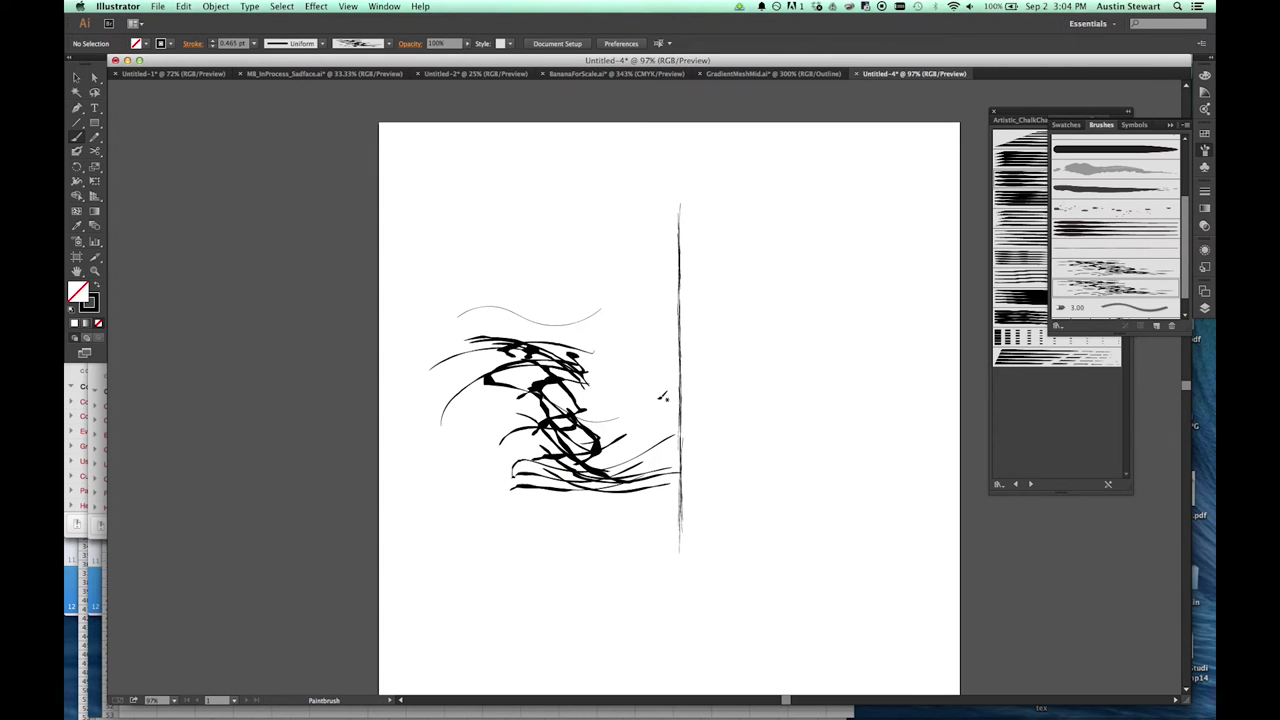
pyautogui.moveTo(756, 262); pyautogui.dragTo(860, 430)
pyautogui.moveTo(514, 613); pyautogui.dragTo(686, 645)
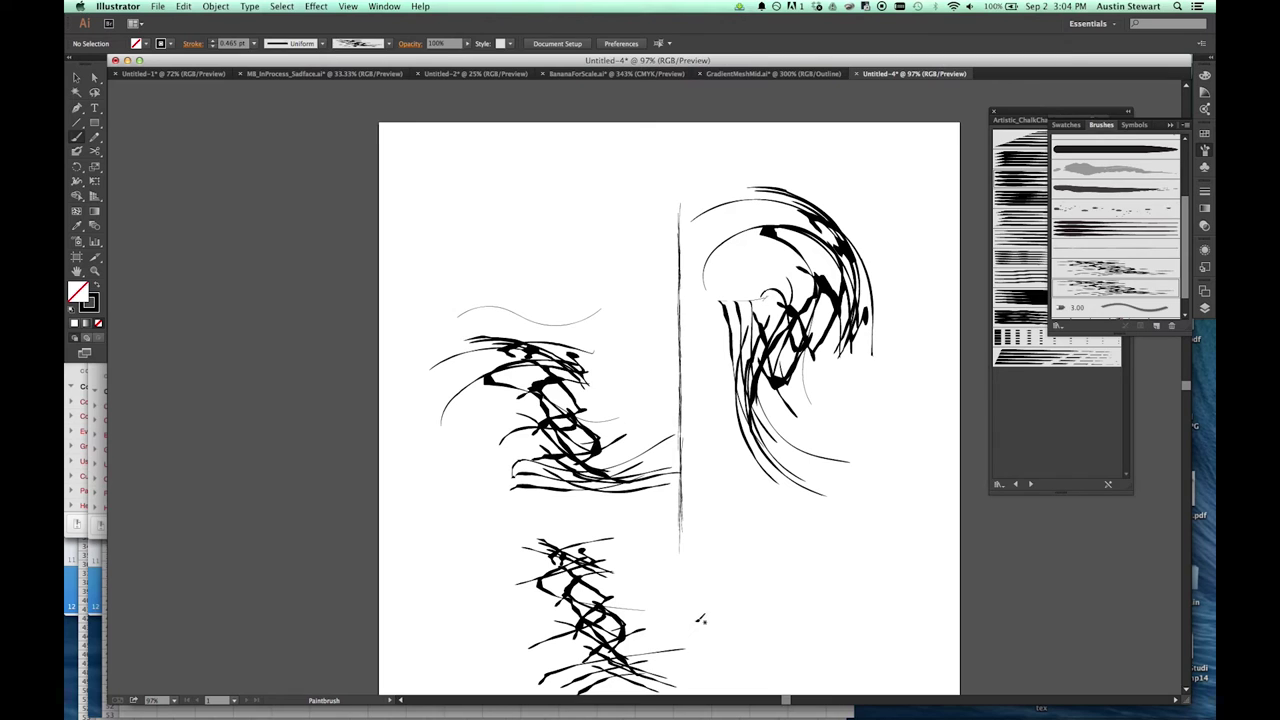
pyautogui.moveTo(714, 556); pyautogui.dragTo(840, 553)
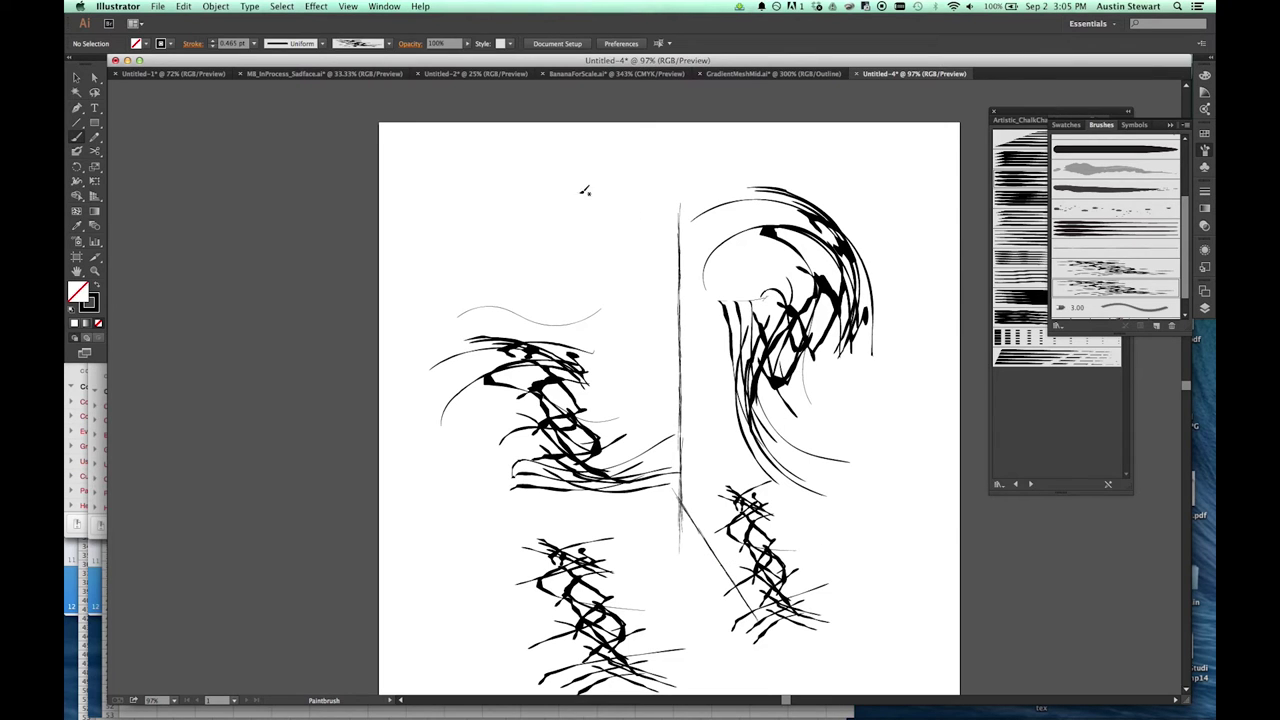
pyautogui.moveTo(547, 137); pyautogui.dragTo(547, 298)
# Paint a fan of crossing straight scribble strokes at the upper left.
pyautogui.moveTo(420, 165); pyautogui.dragTo(528, 282)
pyautogui.moveTo(408, 252); pyautogui.dragTo(552, 182)
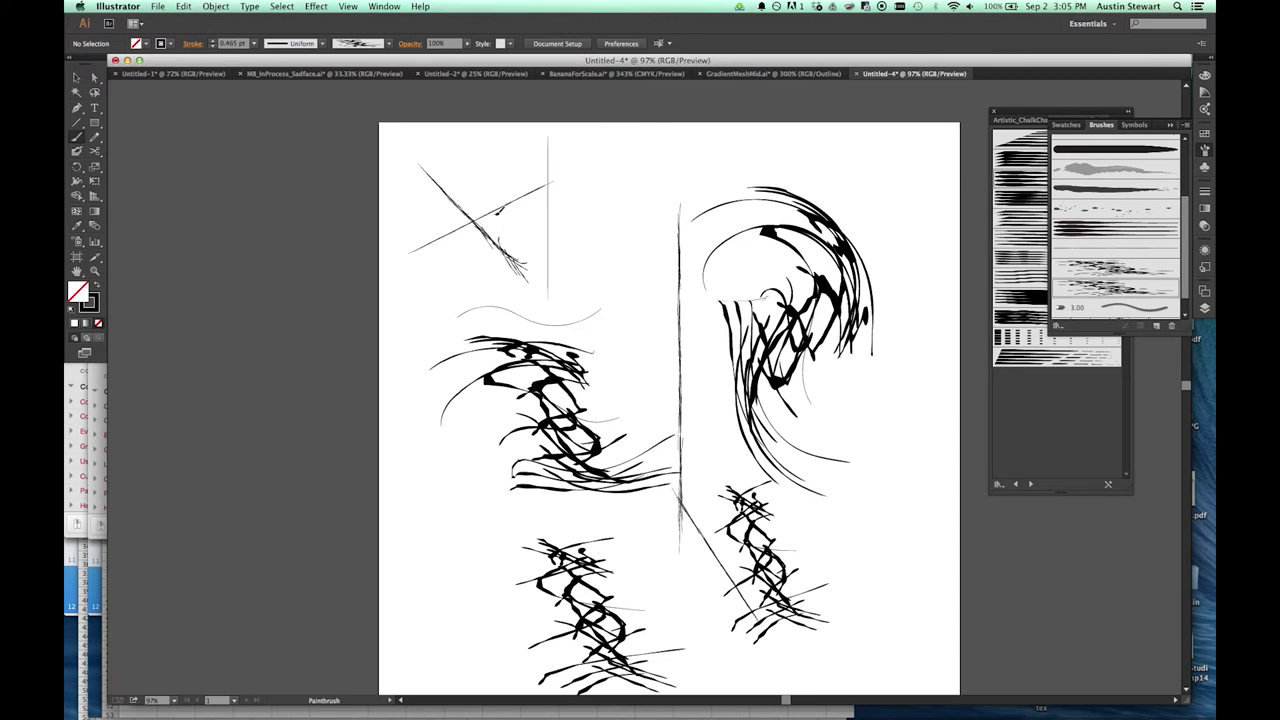
pyautogui.moveTo(481, 135); pyautogui.dragTo(523, 280)
pyautogui.moveTo(518, 130); pyautogui.dragTo(540, 290)
pyautogui.moveTo(573, 140); pyautogui.dragTo(553, 292)
pyautogui.moveTo(633, 160); pyautogui.dragTo(550, 292)
pyautogui.moveTo(673, 165); pyautogui.dragTo(598, 300)
pyautogui.moveTo(575, 200); pyautogui.dragTo(655, 300)
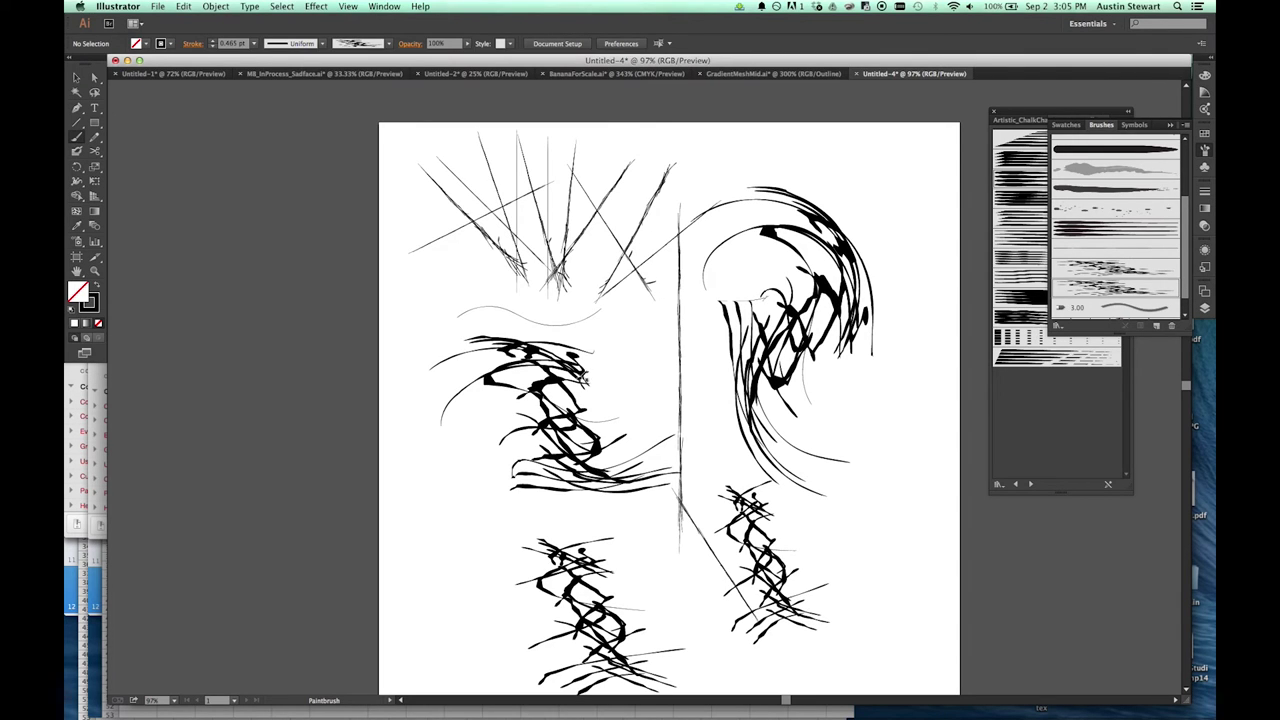
pyautogui.moveTo(392, 216); pyautogui.dragTo(470, 330)
pyautogui.moveTo(488, 198); pyautogui.dragTo(488, 290)
pyautogui.moveTo(556, 230); pyautogui.dragTo(442, 340)
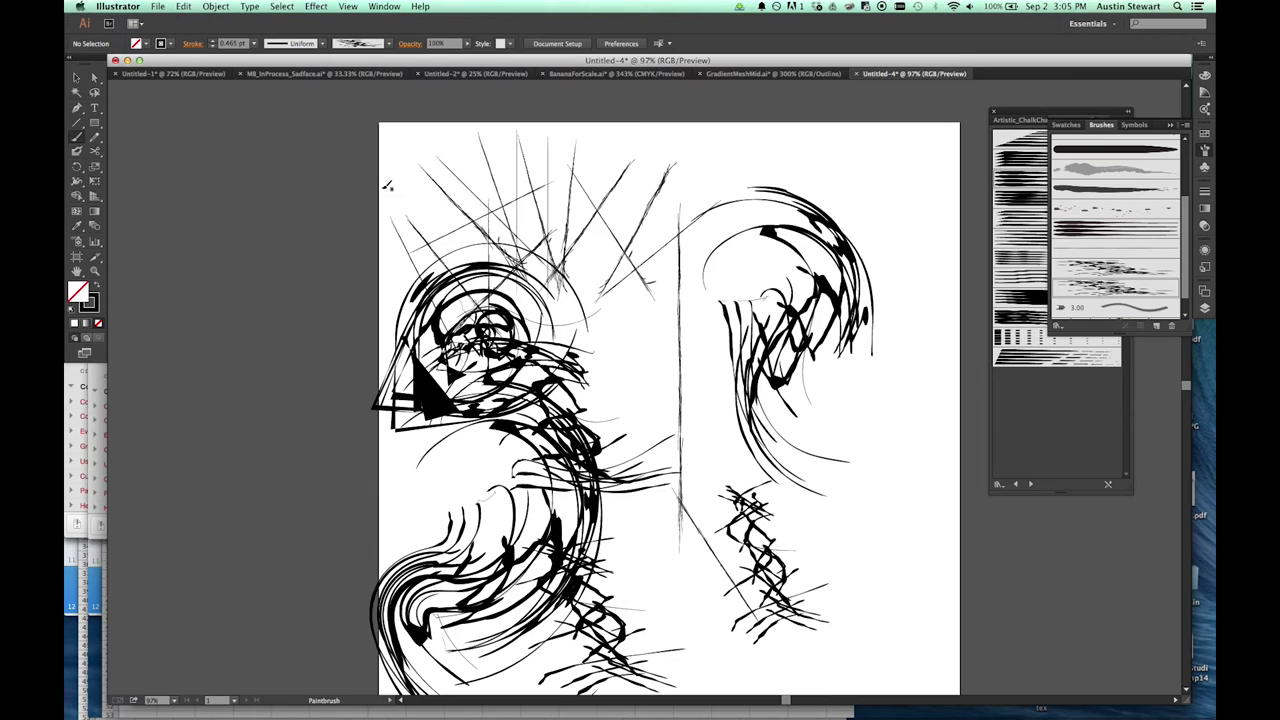
pyautogui.press('v')
pyautogui.scroll(-3, 620, 583)
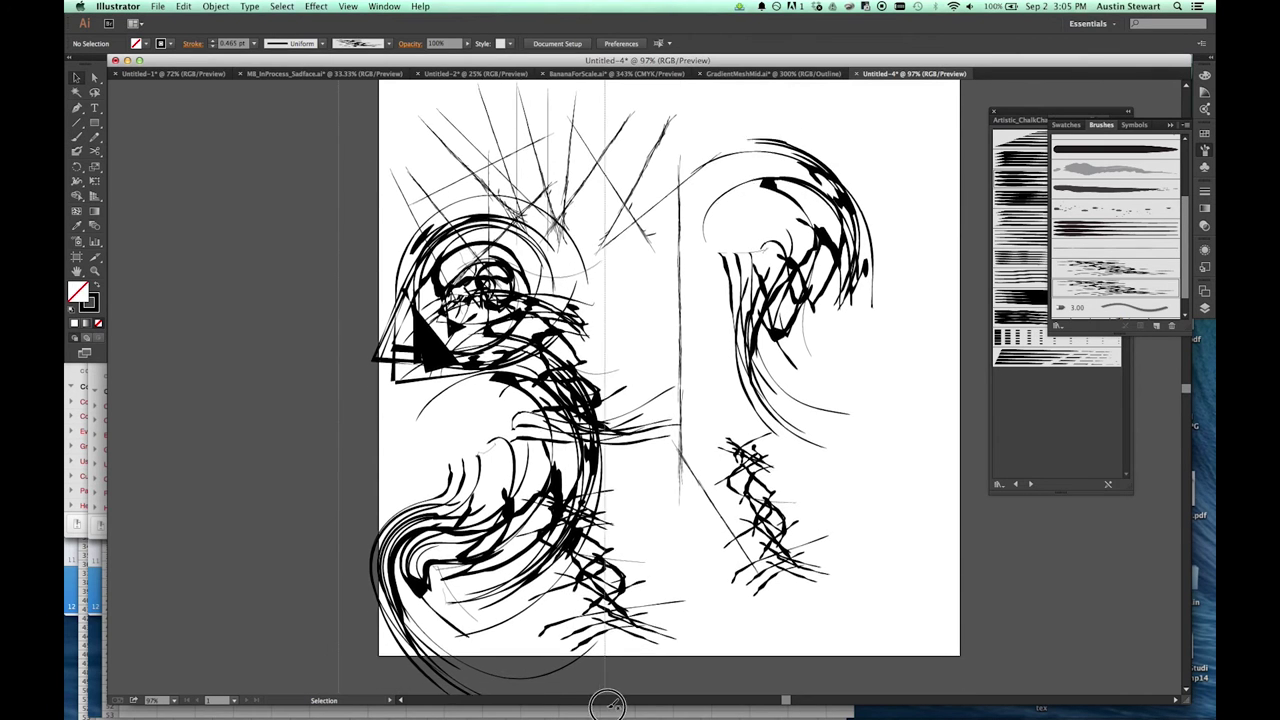
# Select and delete the test scribble strokes on the left, right and bottom.
pyautogui.click(620, 583)
pyautogui.press('Delete')
pyautogui.scroll(7, 586, 557)
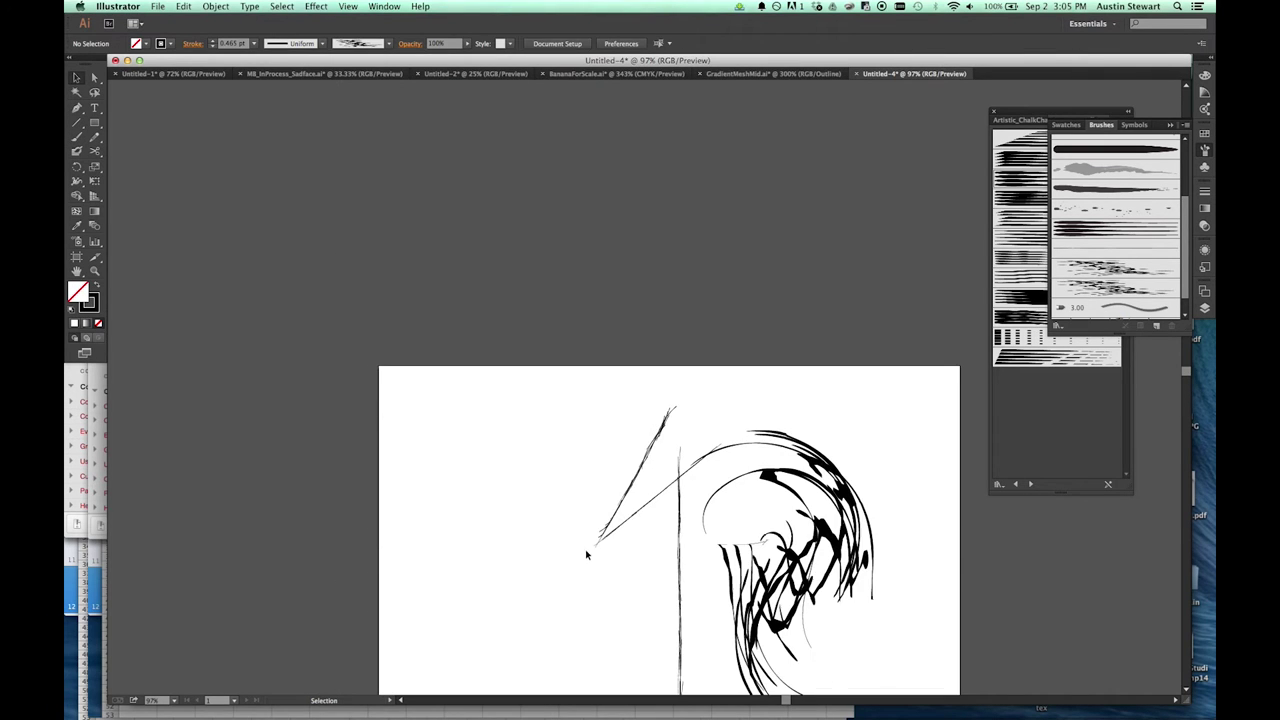
pyautogui.scroll(-3, 748, 499)
pyautogui.moveTo(806, 252)
pyautogui.mouseDown()
pyautogui.moveTo(826, 695)
pyautogui.moveTo(824, 629)
pyautogui.moveTo(780, 607)
pyautogui.mouseUp()
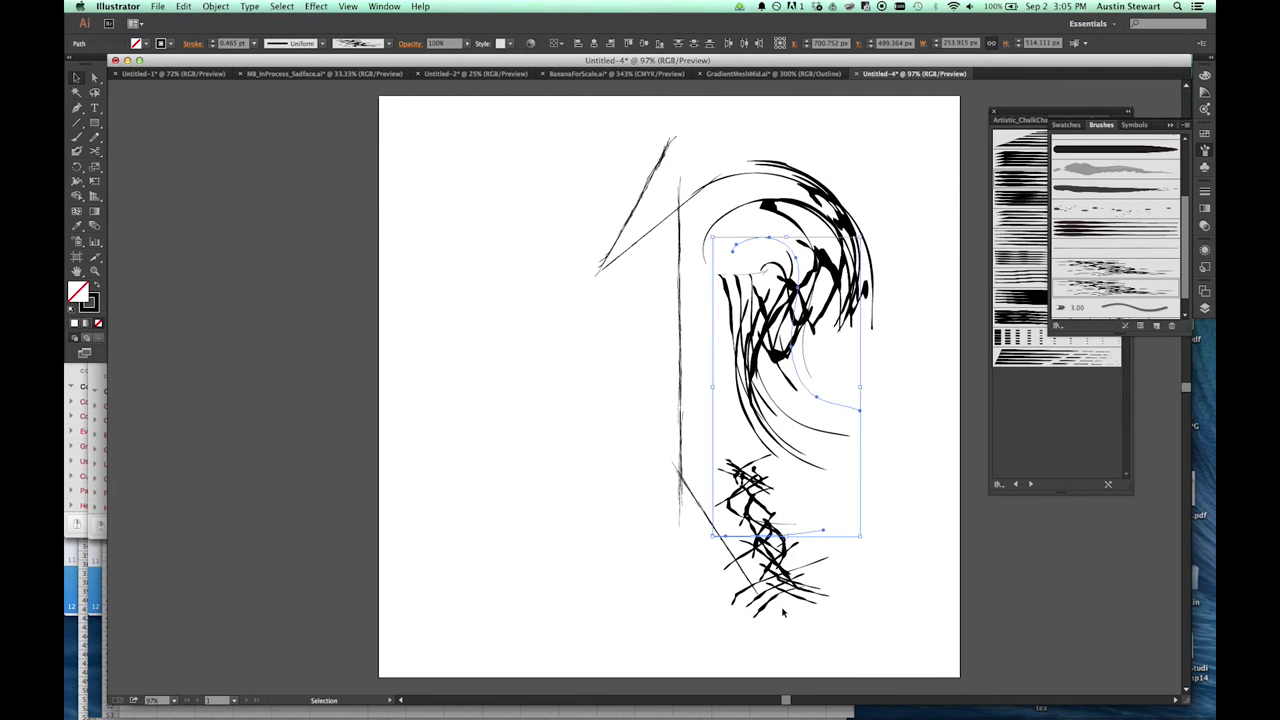
pyautogui.press('Delete')
pyautogui.click(731, 556)
pyautogui.press('Delete')
pyautogui.moveTo(601, 189); pyautogui.dragTo(637, 265)
pyautogui.press('Delete')
pyautogui.click(648, 251)
pyautogui.click(661, 223)
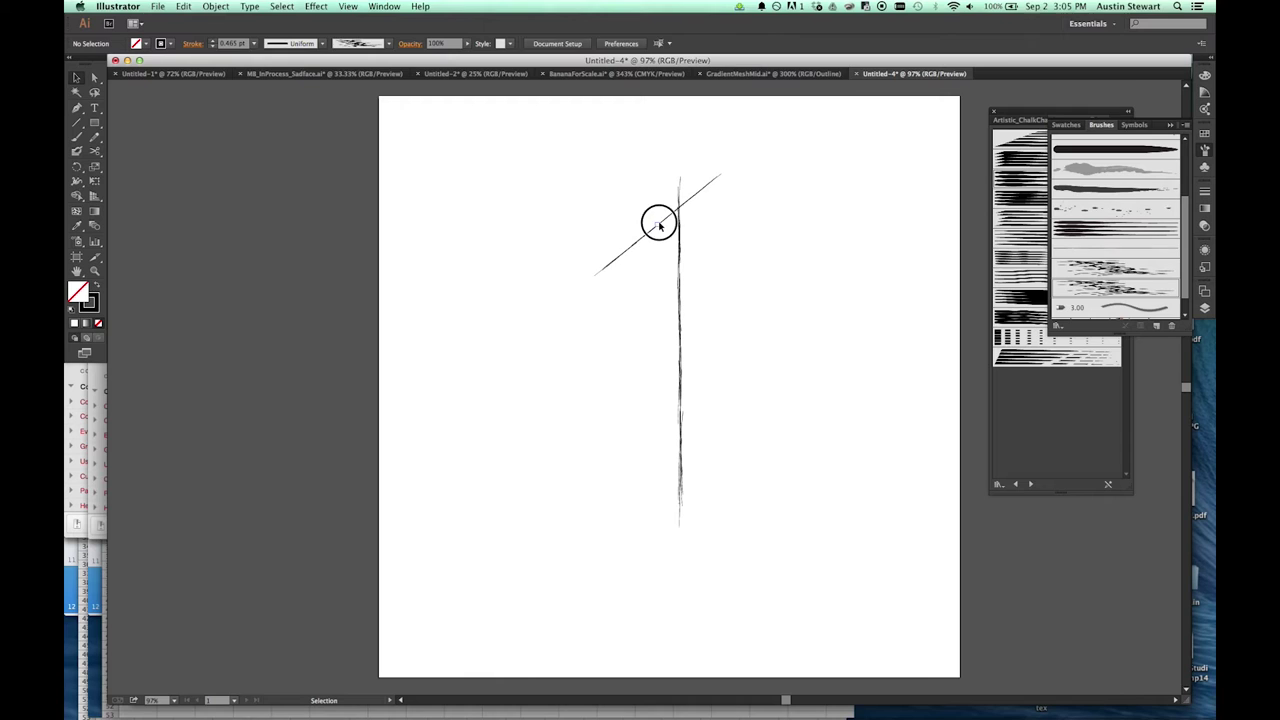
pyautogui.press('Delete')
# Set Art Brush 3's direction to run top-to-bottom.
pyautogui.click(1117, 287)
pyautogui.click(838, 224)
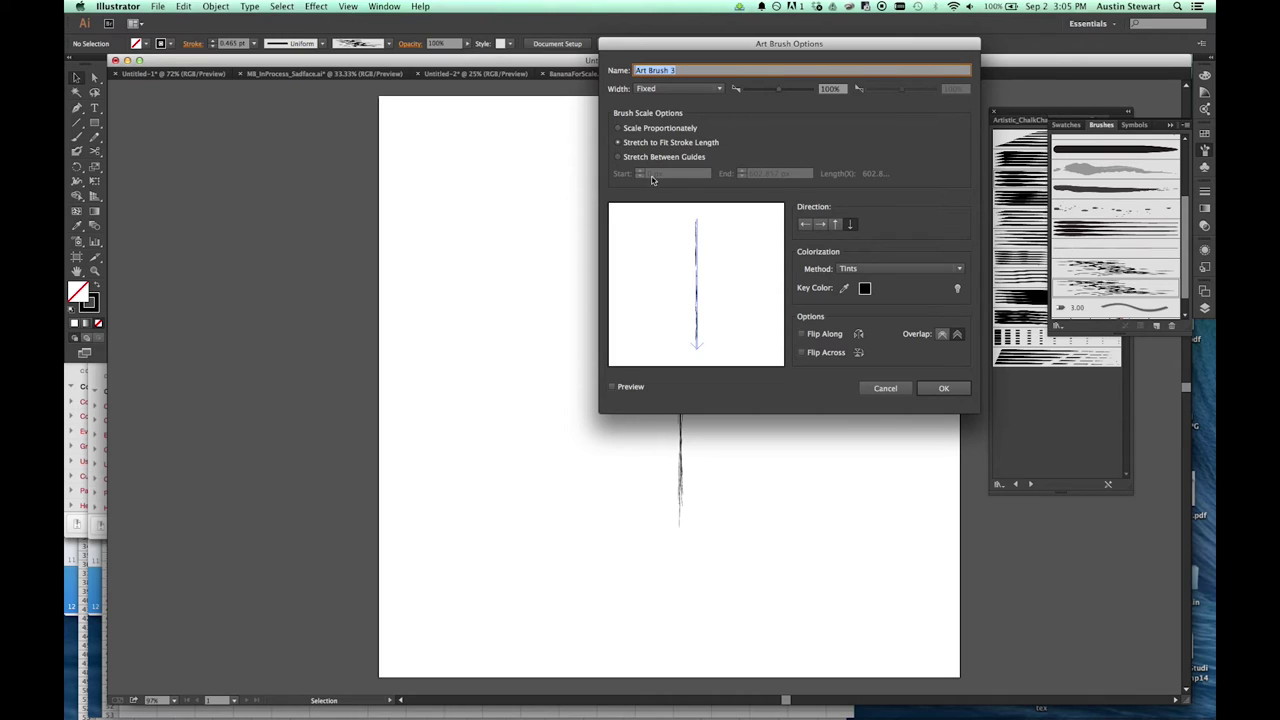
pyautogui.click(940, 389)
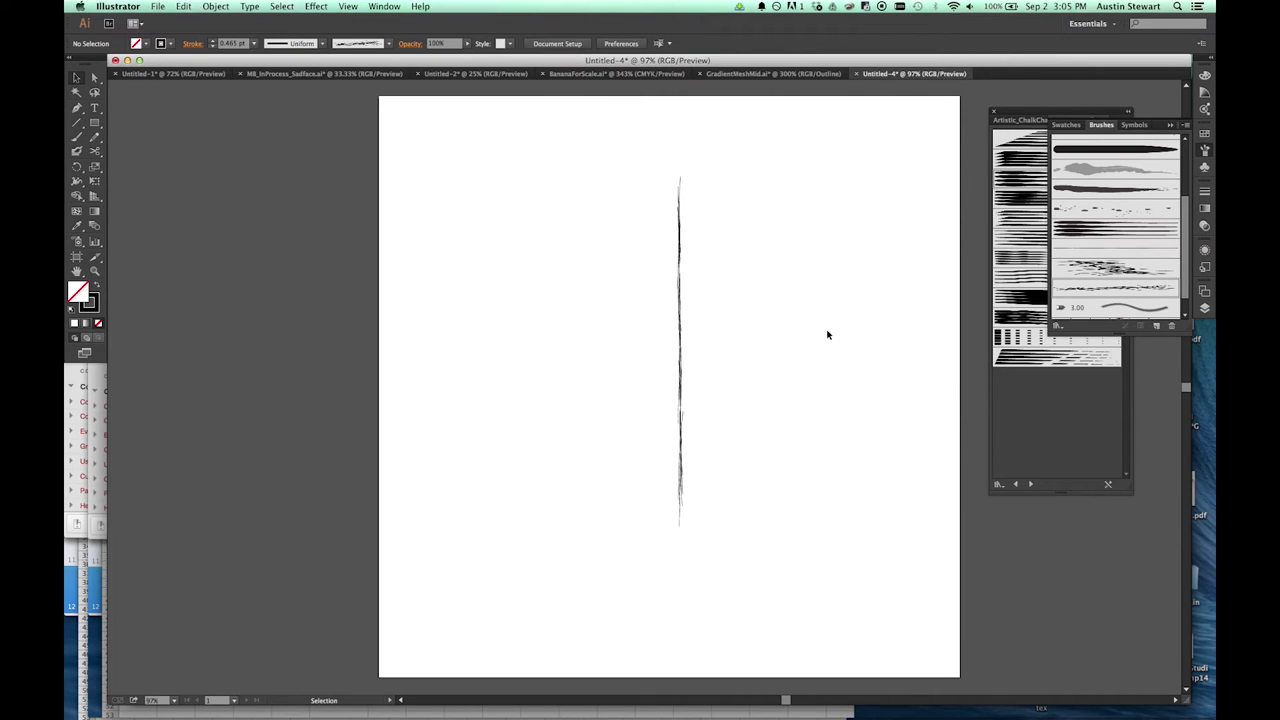
pyautogui.press('b')
# Paint an S-curve right of the line, then four 5 pt hatched strokes left of it.
pyautogui.click(1099, 290)
pyautogui.moveTo(808, 197)
pyautogui.mouseDown()
pyautogui.moveTo(809, 309)
pyautogui.moveTo(864, 348)
pyautogui.moveTo(841, 510)
pyautogui.moveTo(820, 513)
pyautogui.mouseUp()
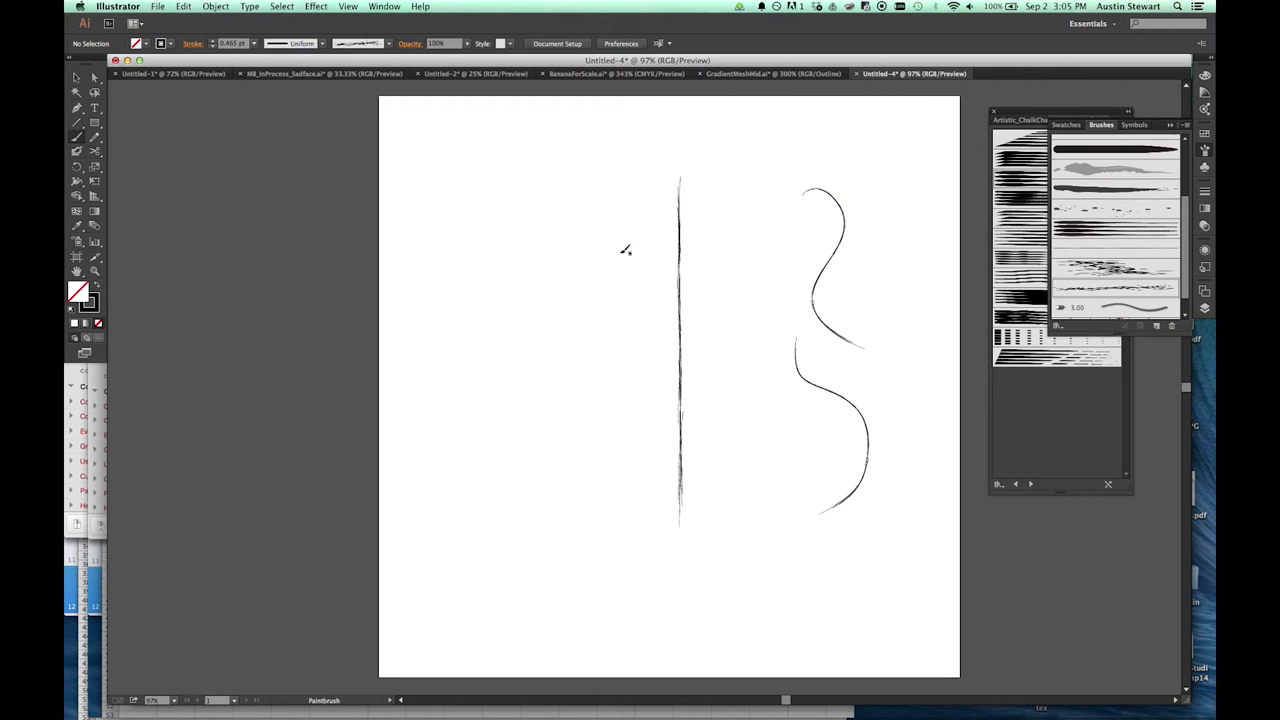
pyautogui.click(254, 44)
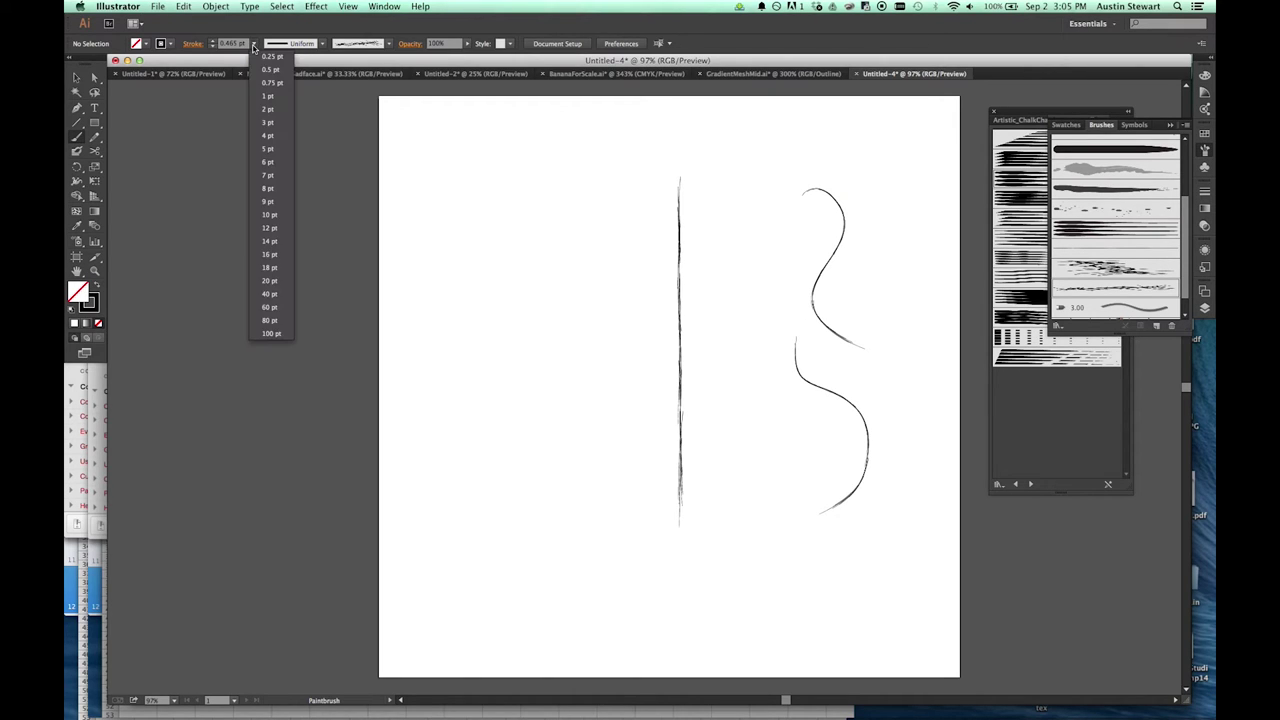
pyautogui.click(267, 148)
pyautogui.moveTo(594, 214)
pyautogui.mouseDown()
pyautogui.moveTo(543, 340)
pyautogui.moveTo(509, 387)
pyautogui.mouseUp()
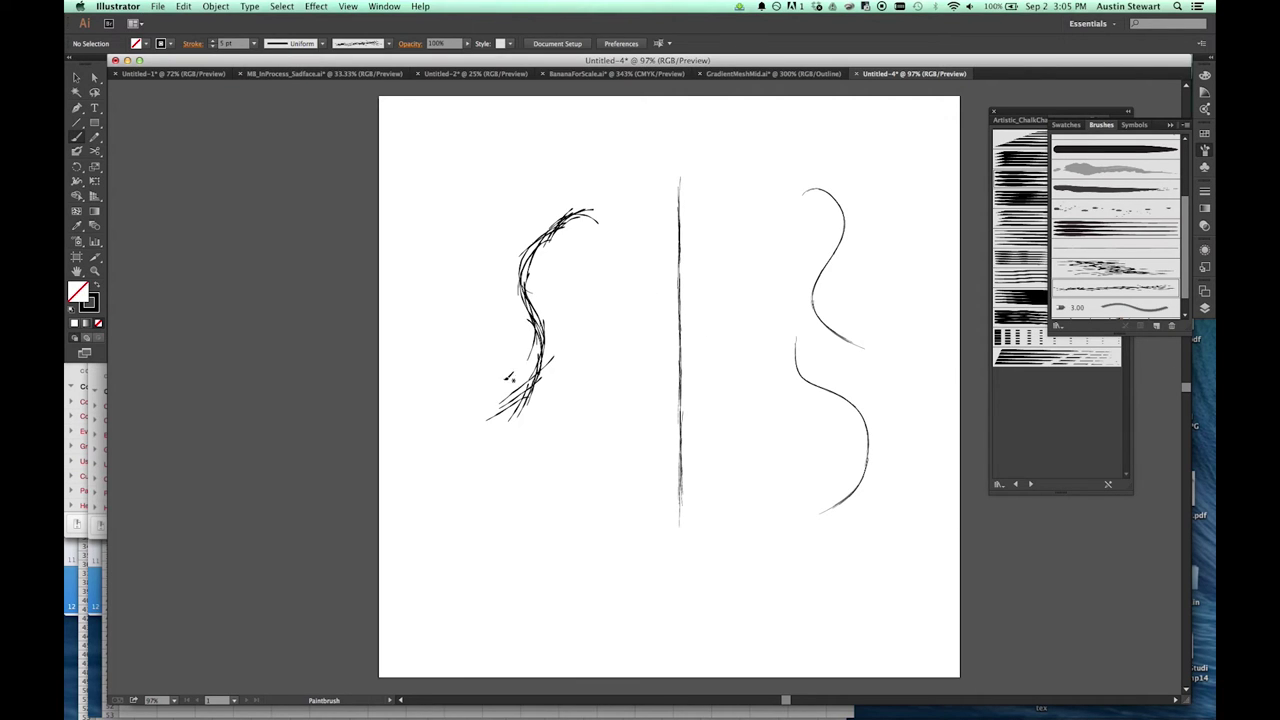
pyautogui.moveTo(518, 185)
pyautogui.mouseDown()
pyautogui.moveTo(506, 342)
pyautogui.moveTo(555, 545)
pyautogui.mouseUp()
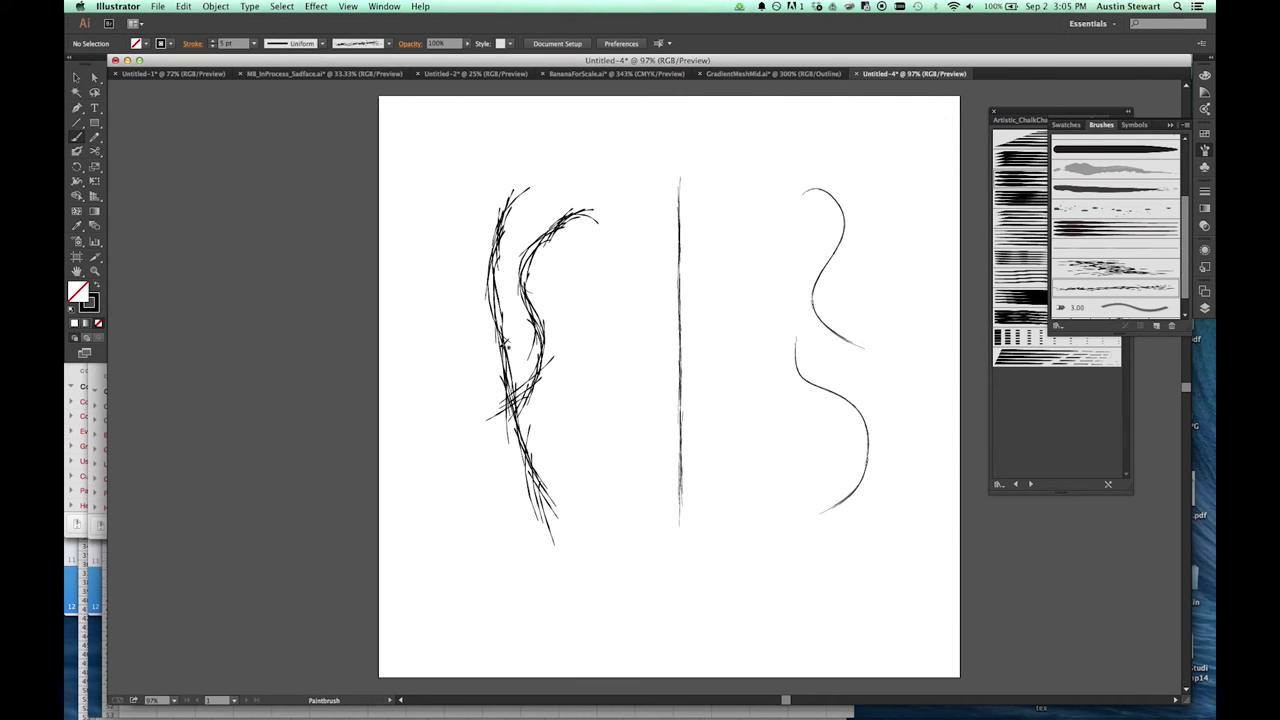
pyautogui.moveTo(472, 218); pyautogui.dragTo(518, 502)
pyautogui.moveTo(447, 366); pyautogui.dragTo(545, 560)
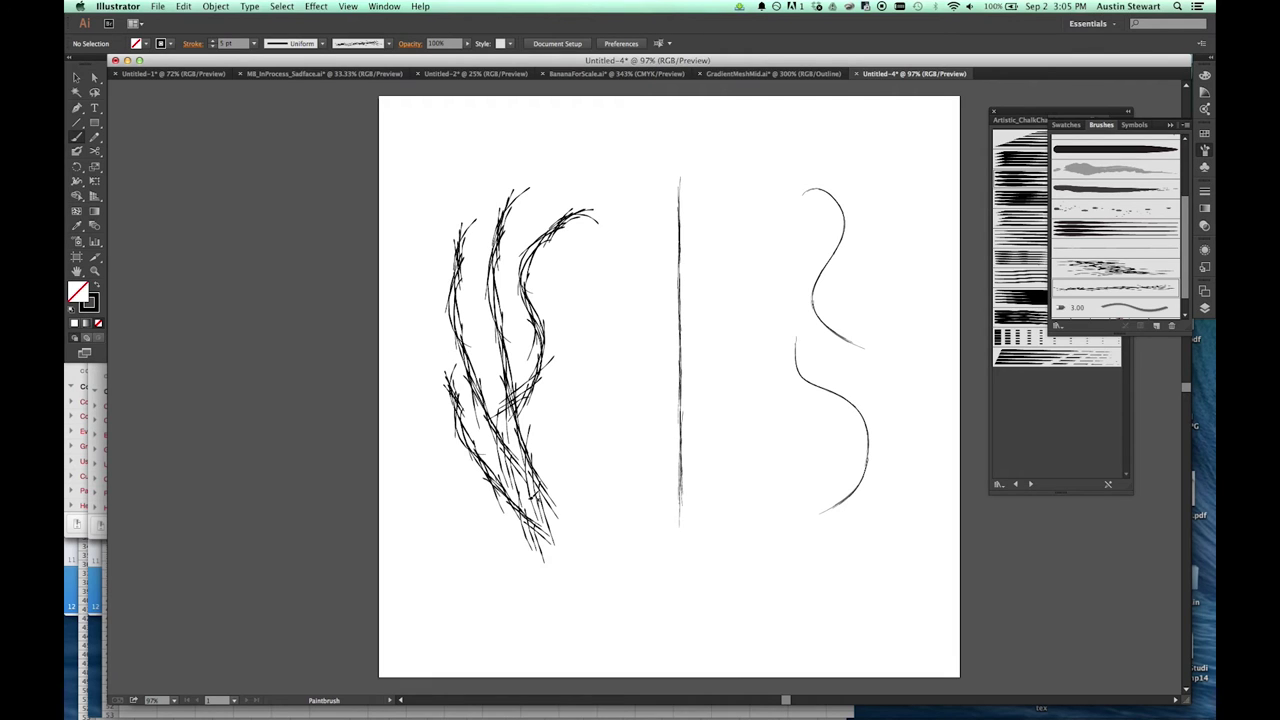
# Set Art Brush 3's width to Pressure from 8% to 587%, leaving existing strokes unchanged.
pyautogui.doubleClick(1080, 288)
pyautogui.click(680, 88)
pyautogui.click(686, 130)
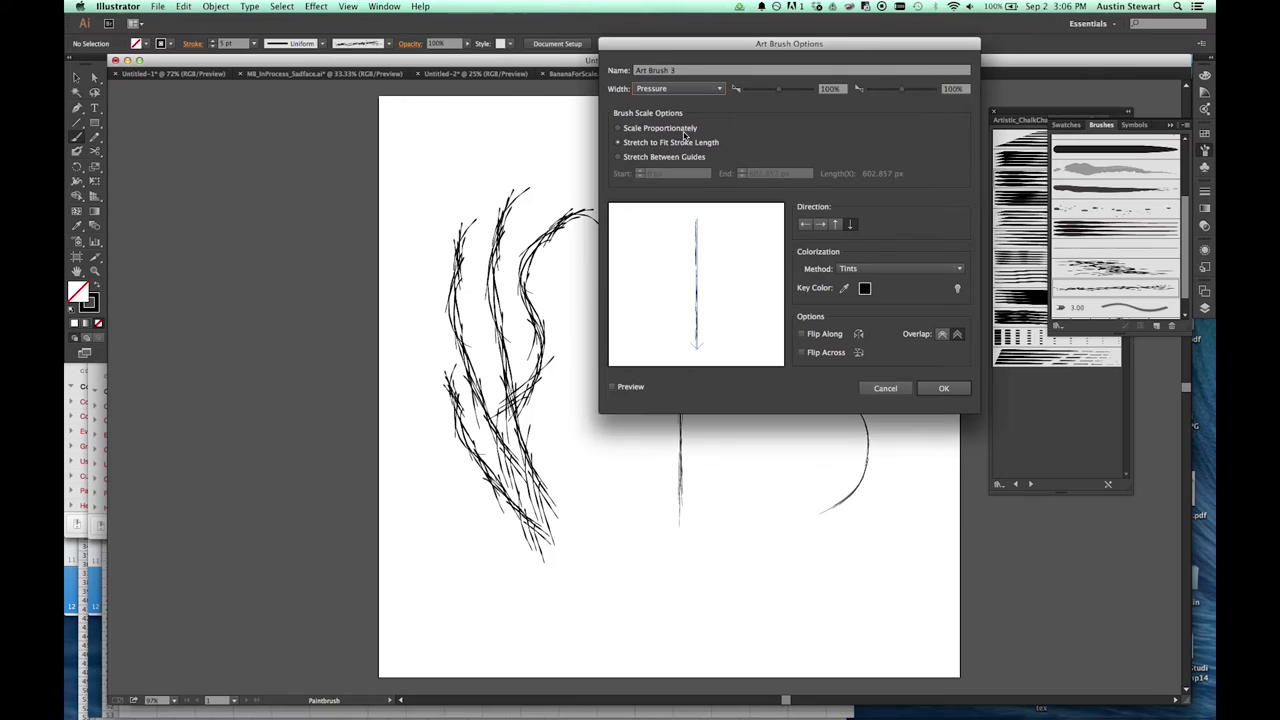
pyautogui.moveTo(779, 92); pyautogui.dragTo(750, 93)
pyautogui.moveTo(903, 92); pyautogui.dragTo(919, 90)
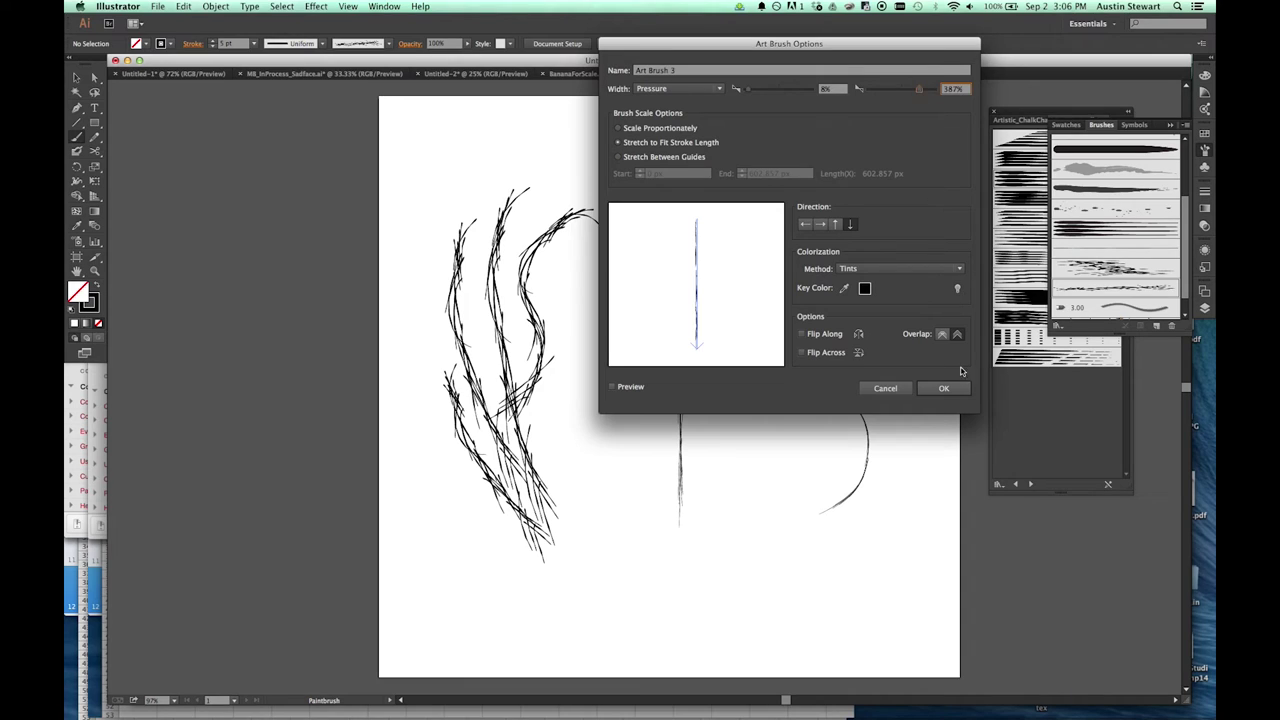
pyautogui.click(944, 388)
pyautogui.click(857, 247)
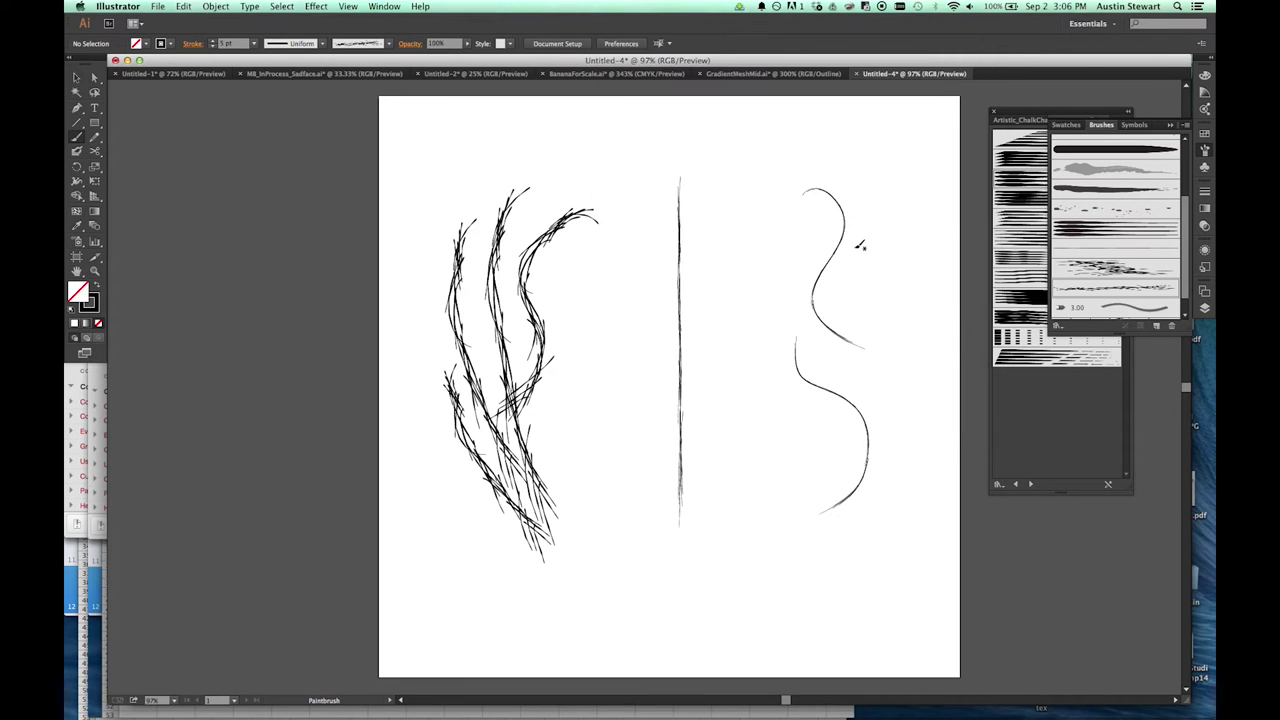
# Paint six bold pressure-varying strokes on the right, bottom, upper left and left side.
pyautogui.moveTo(741, 257)
pyautogui.mouseDown()
pyautogui.moveTo(763, 266)
pyautogui.moveTo(752, 497)
pyautogui.moveTo(777, 484)
pyautogui.mouseUp()
pyautogui.moveTo(740, 176); pyautogui.dragTo(866, 508)
pyautogui.moveTo(670, 586); pyautogui.dragTo(425, 593)
pyautogui.moveTo(605, 197); pyautogui.dragTo(610, 510)
pyautogui.moveTo(568, 152)
pyautogui.mouseDown()
pyautogui.moveTo(427, 239)
pyautogui.moveTo(385, 305)
pyautogui.mouseUp()
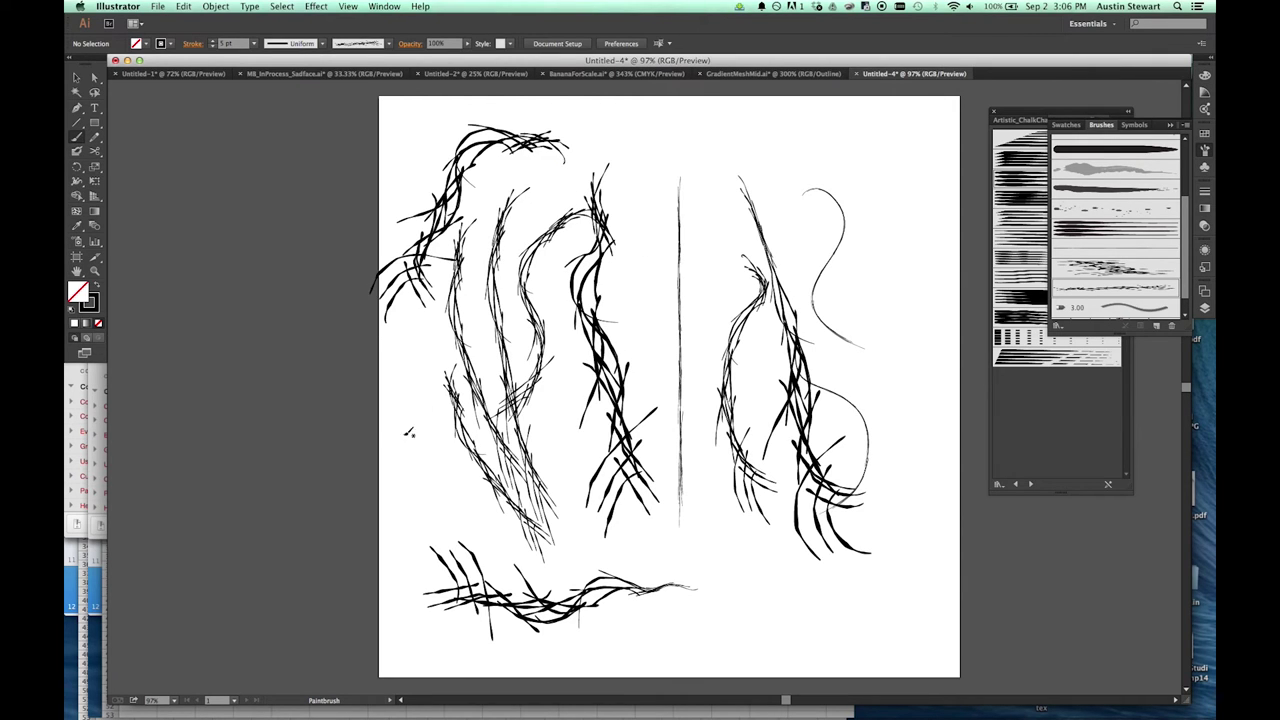
pyautogui.moveTo(396, 356)
pyautogui.mouseDown()
pyautogui.moveTo(412, 436)
pyautogui.moveTo(505, 590)
pyautogui.mouseUp()
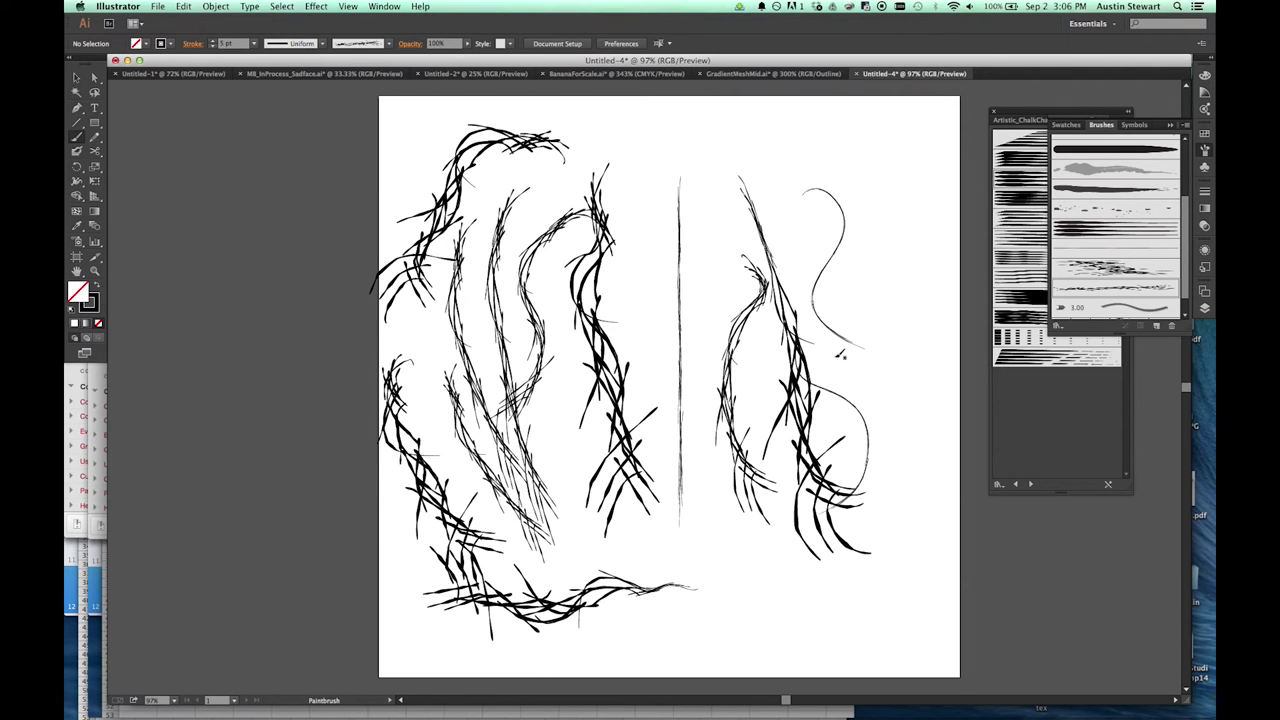
pyautogui.click(77, 78)
# Marquee-select and delete the brush strokes on both sides of the line.
pyautogui.moveTo(374, 117); pyautogui.dragTo(612, 628)
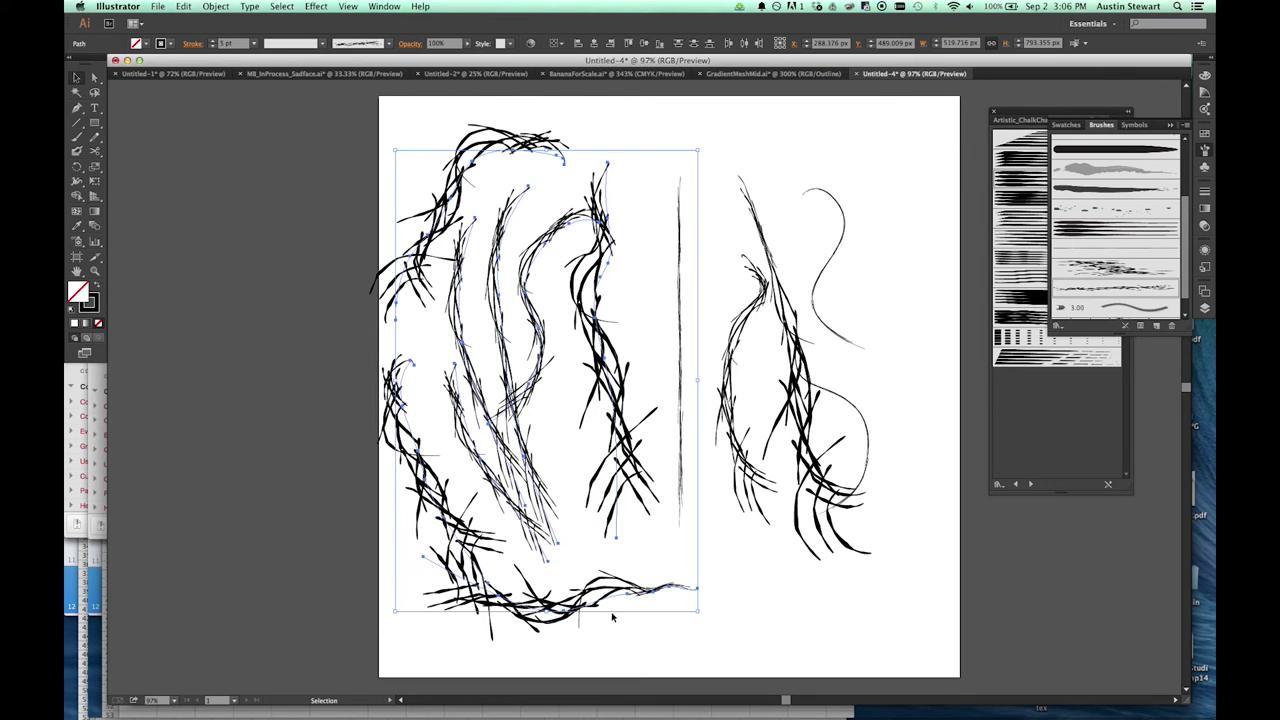
pyautogui.press('Delete')
pyautogui.moveTo(744, 122); pyautogui.dragTo(883, 637)
pyautogui.press('Delete')
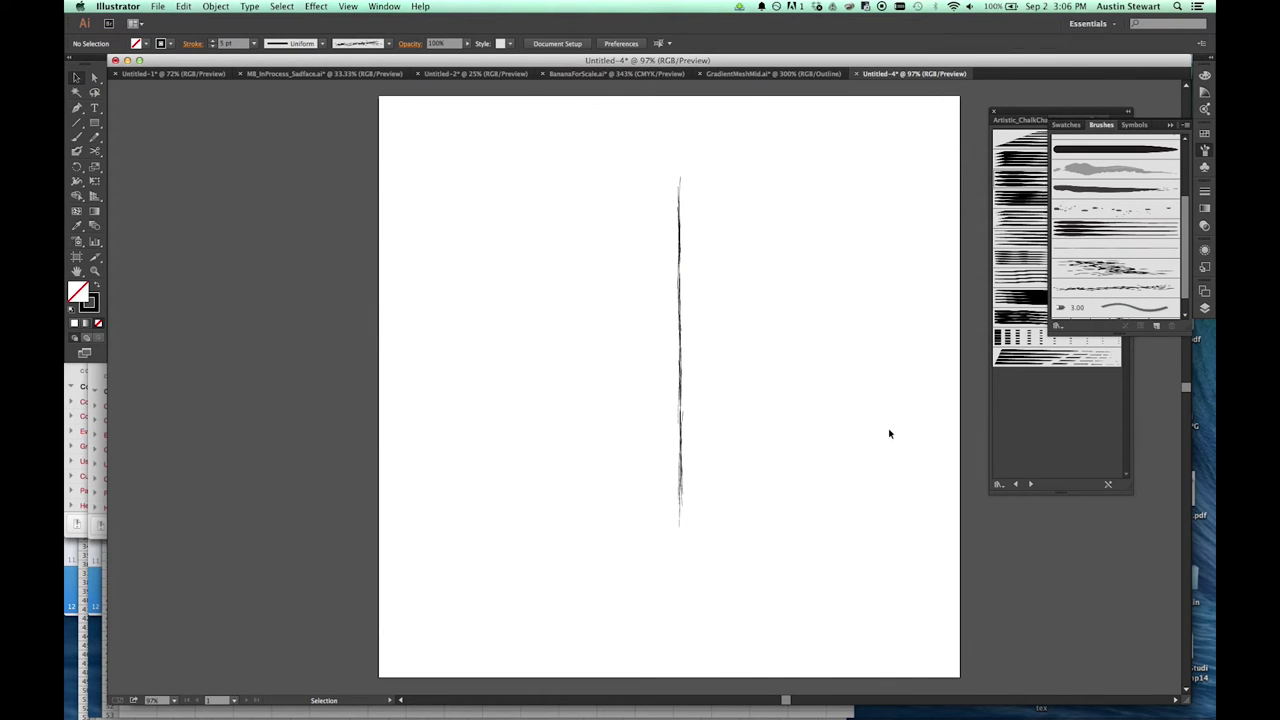
# Review Art Brush 3's width, flip and overlap options, then cancel without changes.
pyautogui.doubleClick(1116, 290)
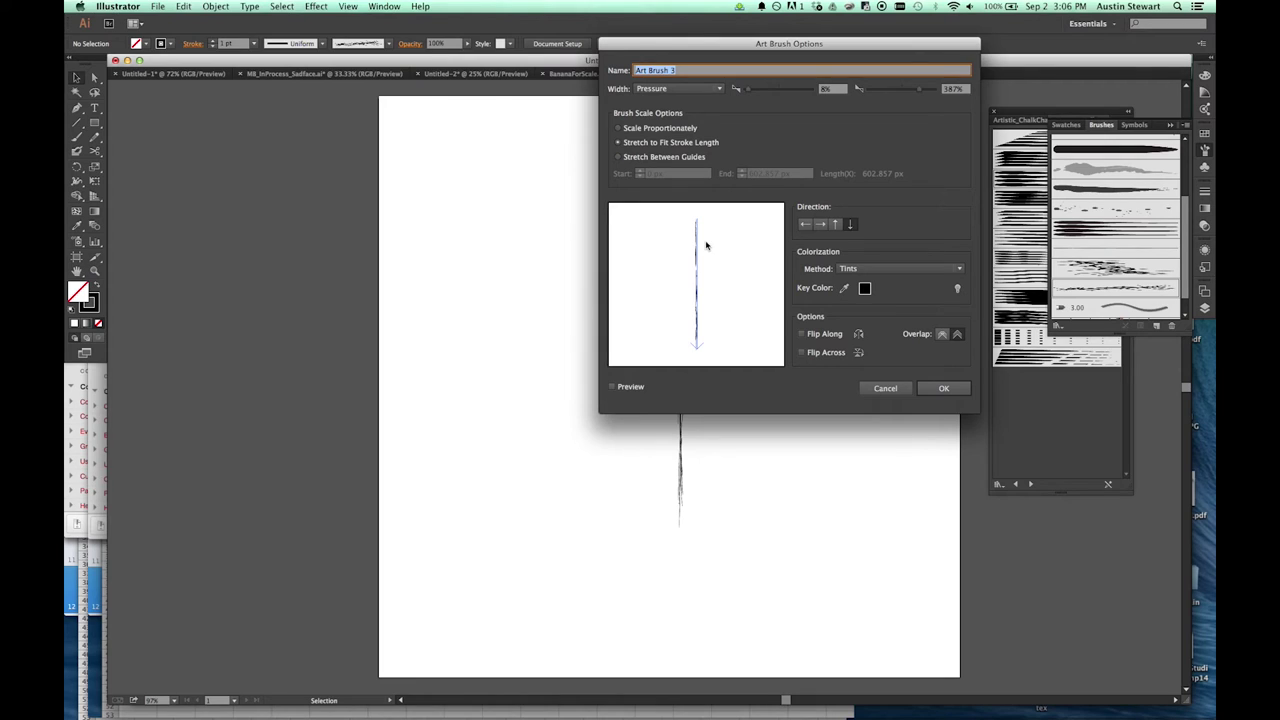
pyautogui.click(660, 89)
pyautogui.click(803, 103)
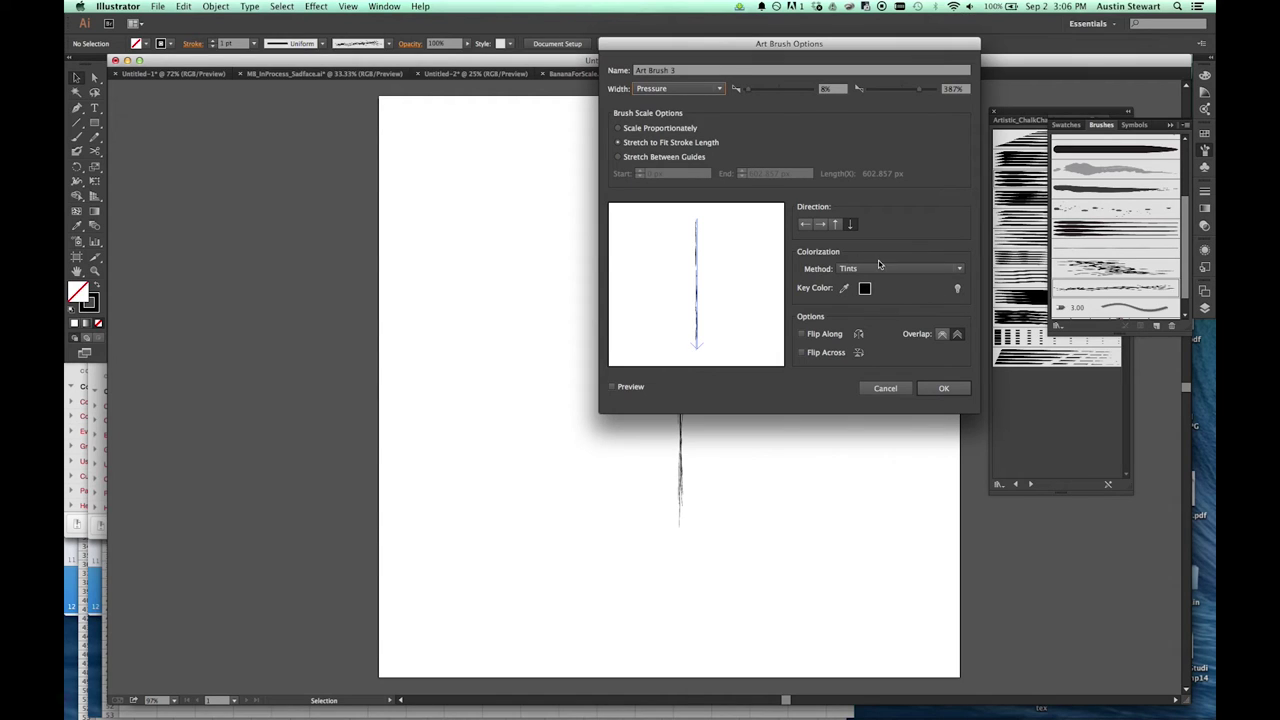
pyautogui.click(802, 334)
pyautogui.click(940, 335)
pyautogui.click(888, 388)
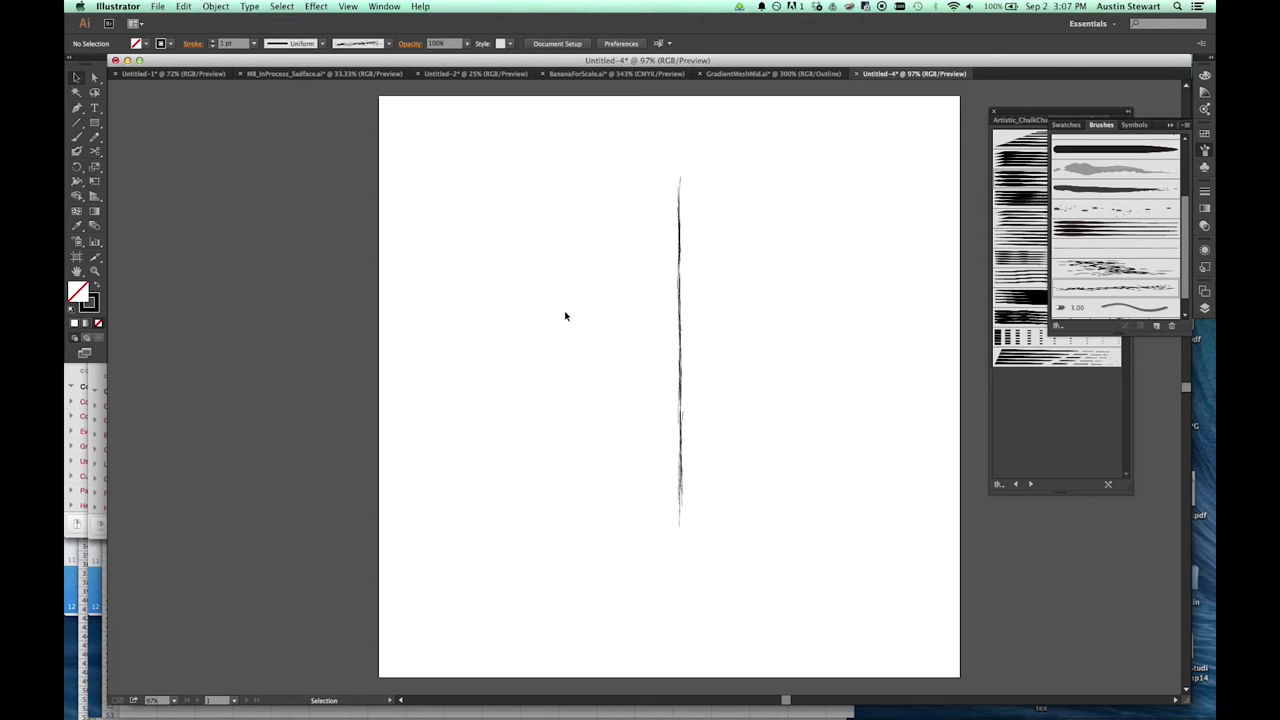
pyautogui.click(95, 124)
# Draw four rectangles near the top-left and rotate each to a different angle.
pyautogui.moveTo(436, 132)
pyautogui.mouseDown()
pyautogui.moveTo(488, 190)
pyautogui.moveTo(511, 298)
pyautogui.mouseUp()
pyautogui.moveTo(511, 146); pyautogui.dragTo(608, 284)
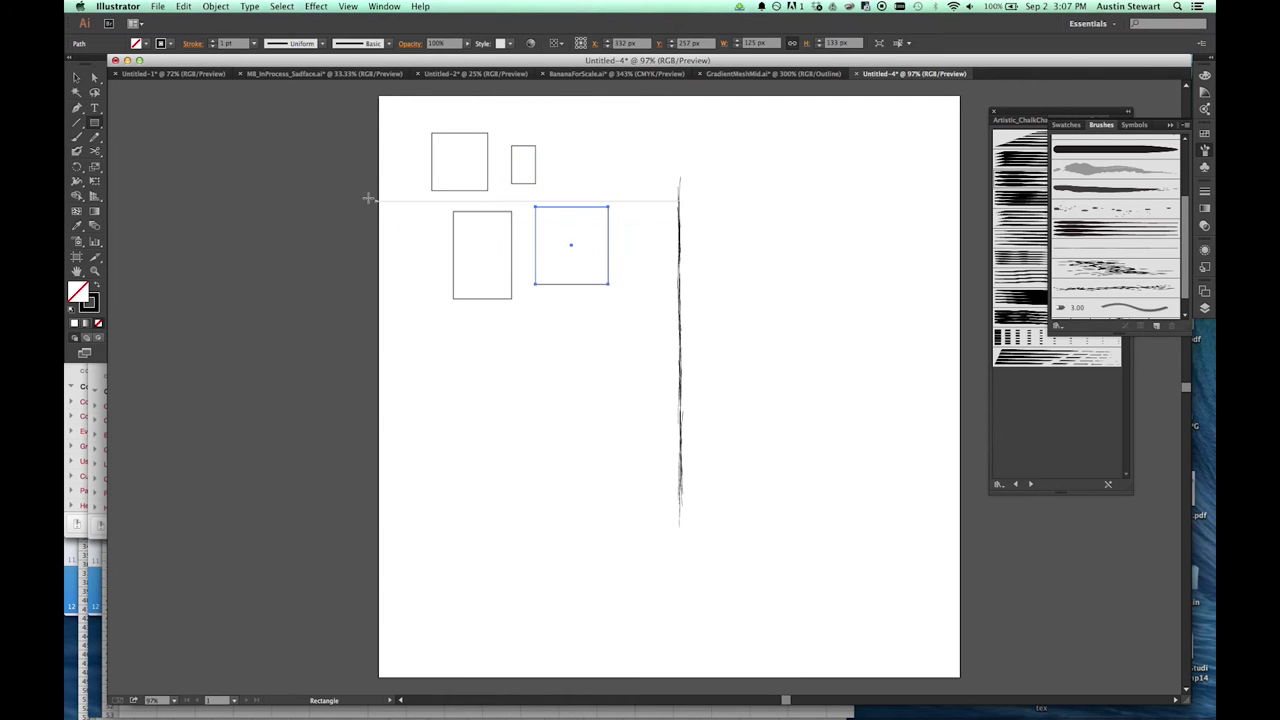
pyautogui.press('v')
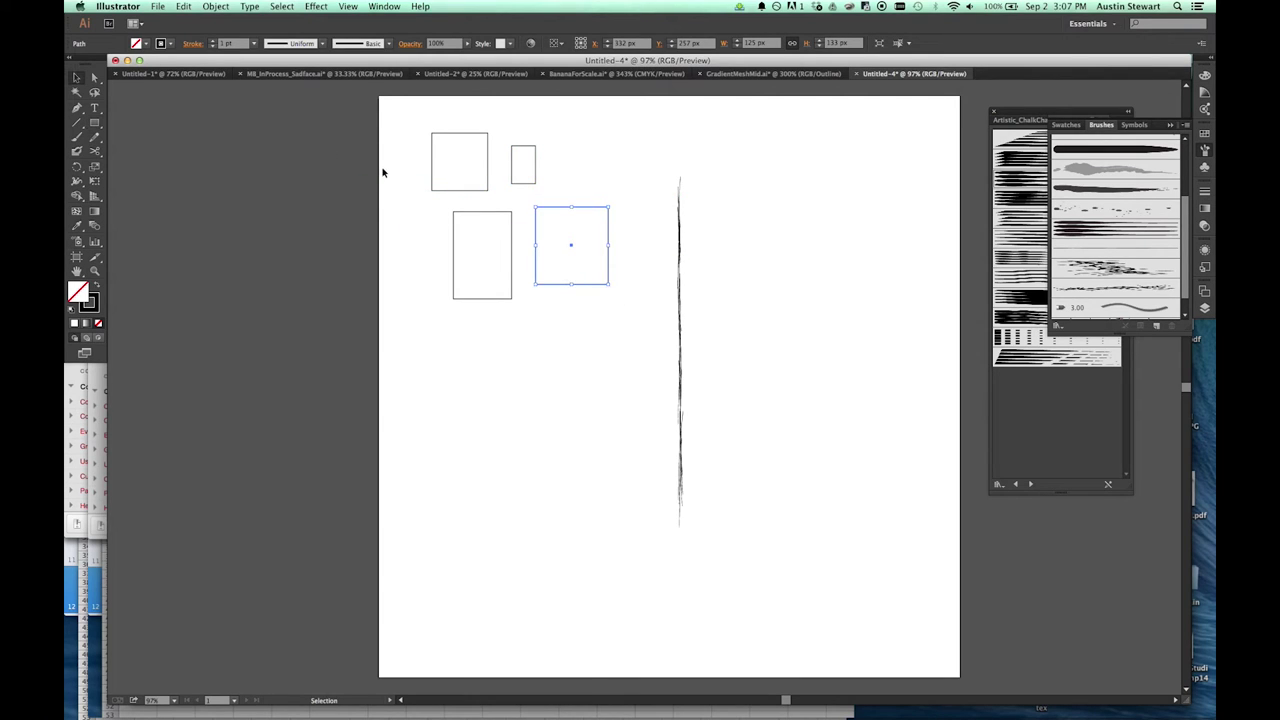
pyautogui.moveTo(535, 203); pyautogui.dragTo(500, 220)
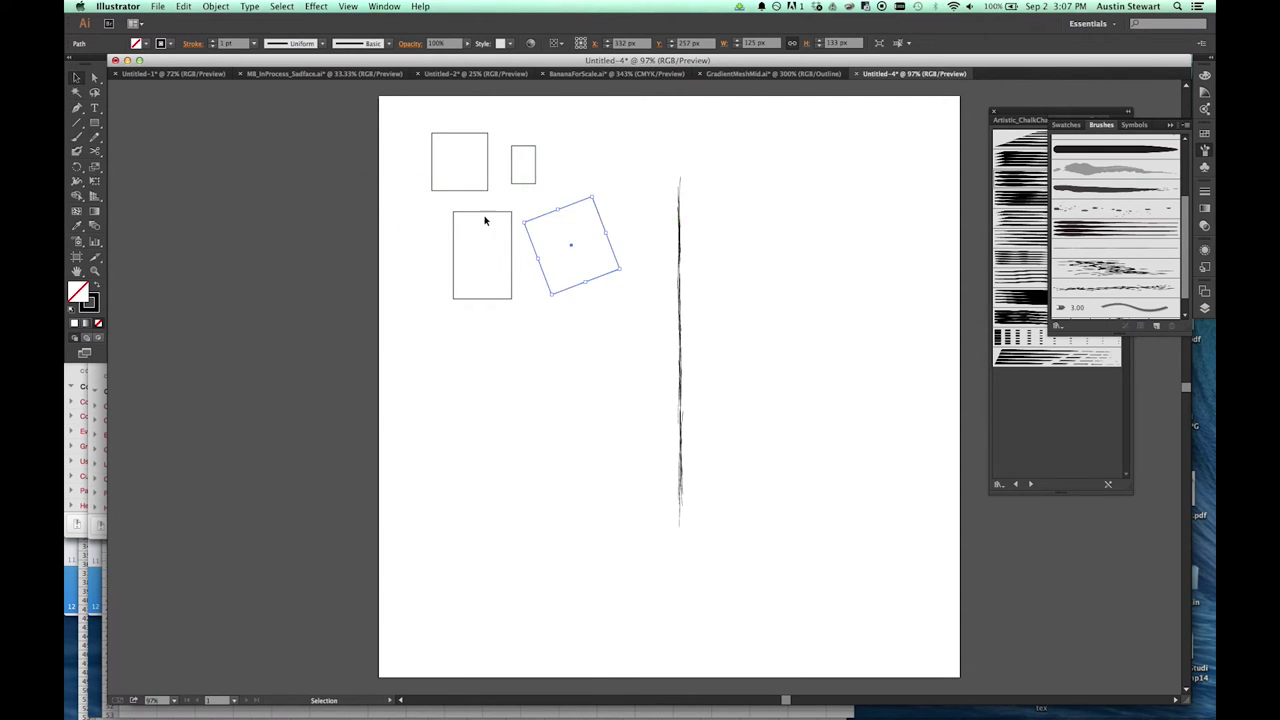
pyautogui.click(431, 208)
pyautogui.click(454, 211)
pyautogui.moveTo(450, 207); pyautogui.dragTo(468, 200)
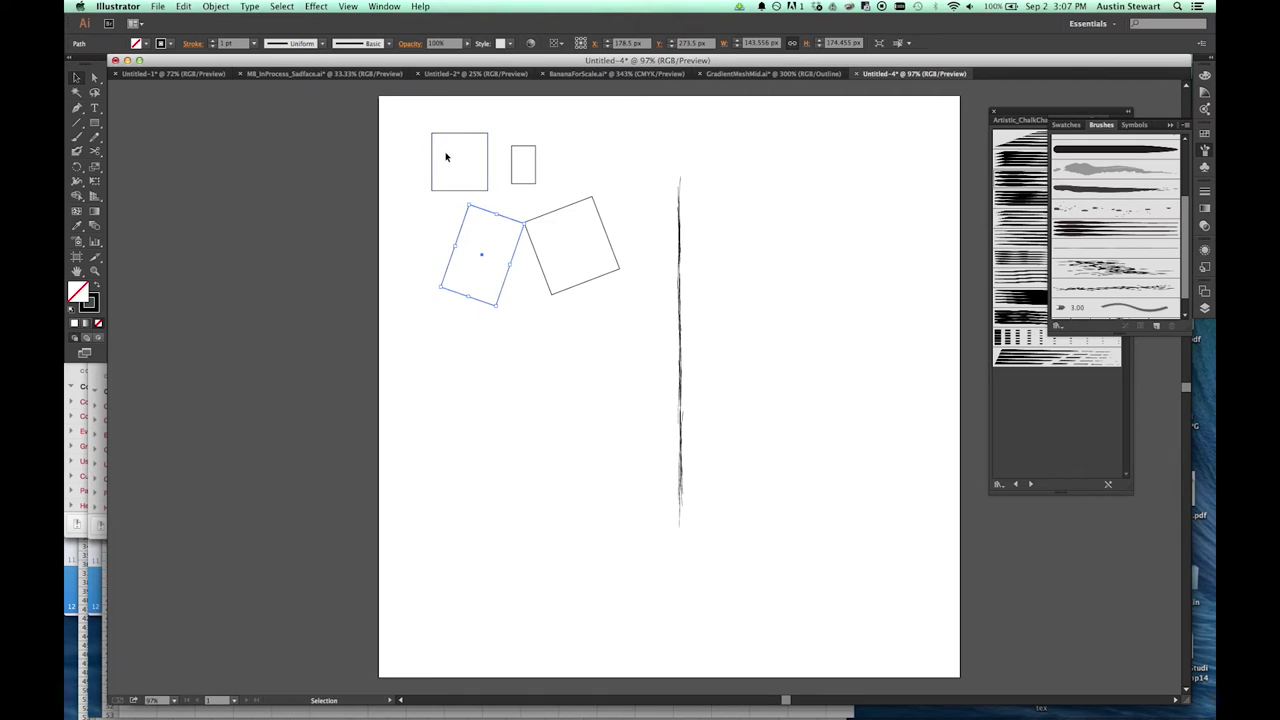
pyautogui.click(433, 156)
pyautogui.moveTo(428, 130); pyautogui.dragTo(444, 117)
pyautogui.doubleClick(533, 152)
pyautogui.moveTo(535, 146); pyautogui.dragTo(610, 106)
pyautogui.moveTo(615, 186); pyautogui.dragTo(594, 209)
pyautogui.moveTo(557, 141); pyautogui.dragTo(518, 186)
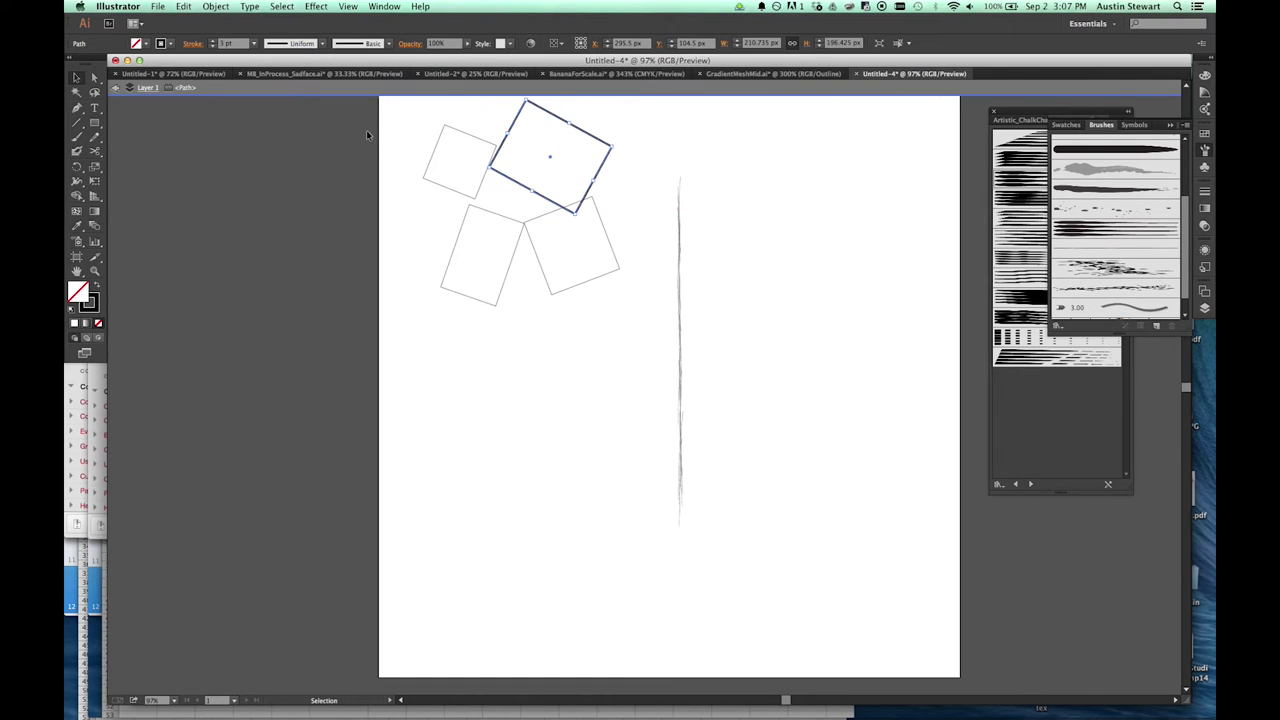
# Give all four rectangles no stroke and a solid black fill.
pyautogui.moveTo(392, 118); pyautogui.dragTo(618, 318)
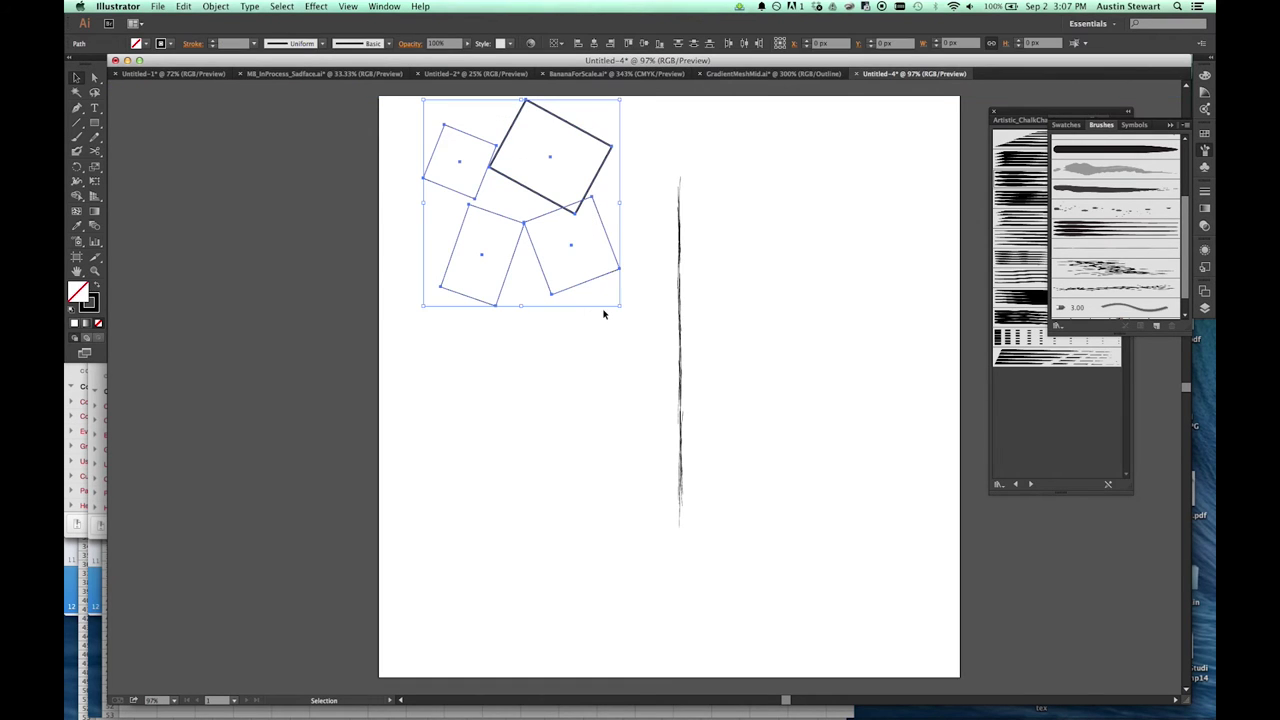
pyautogui.click(250, 43)
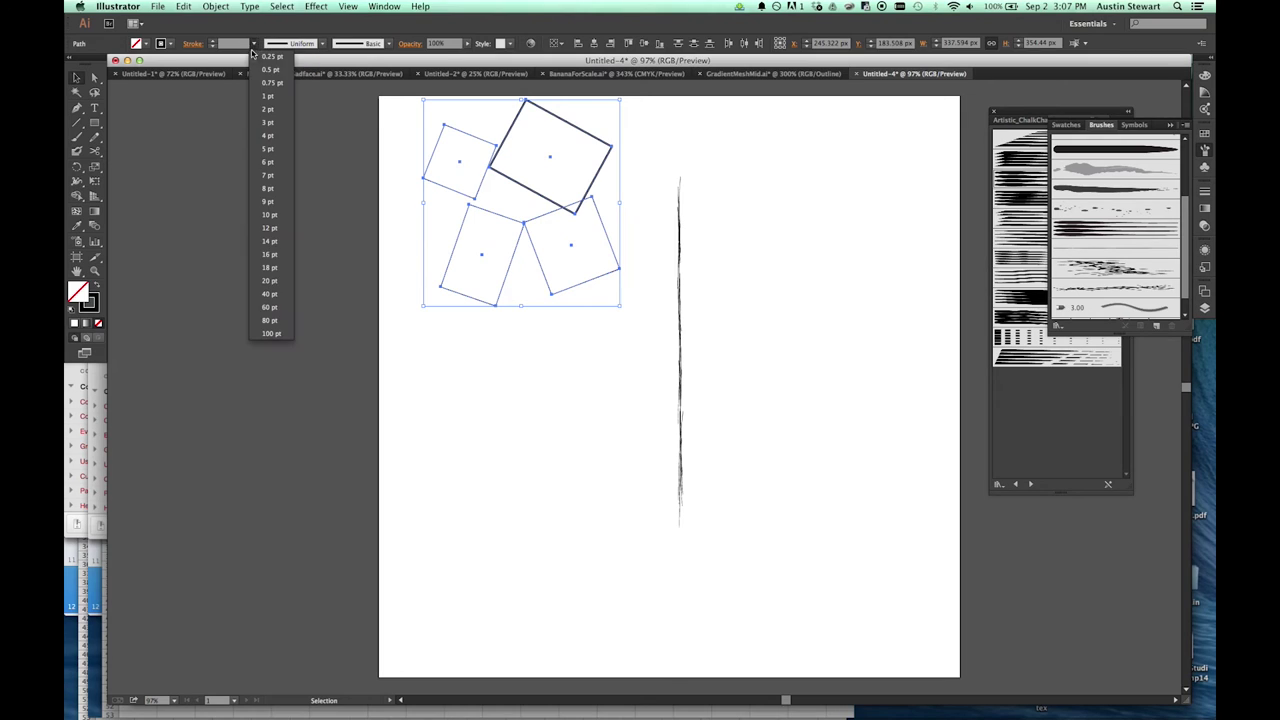
pyautogui.click(250, 43)
pyautogui.click(169, 42)
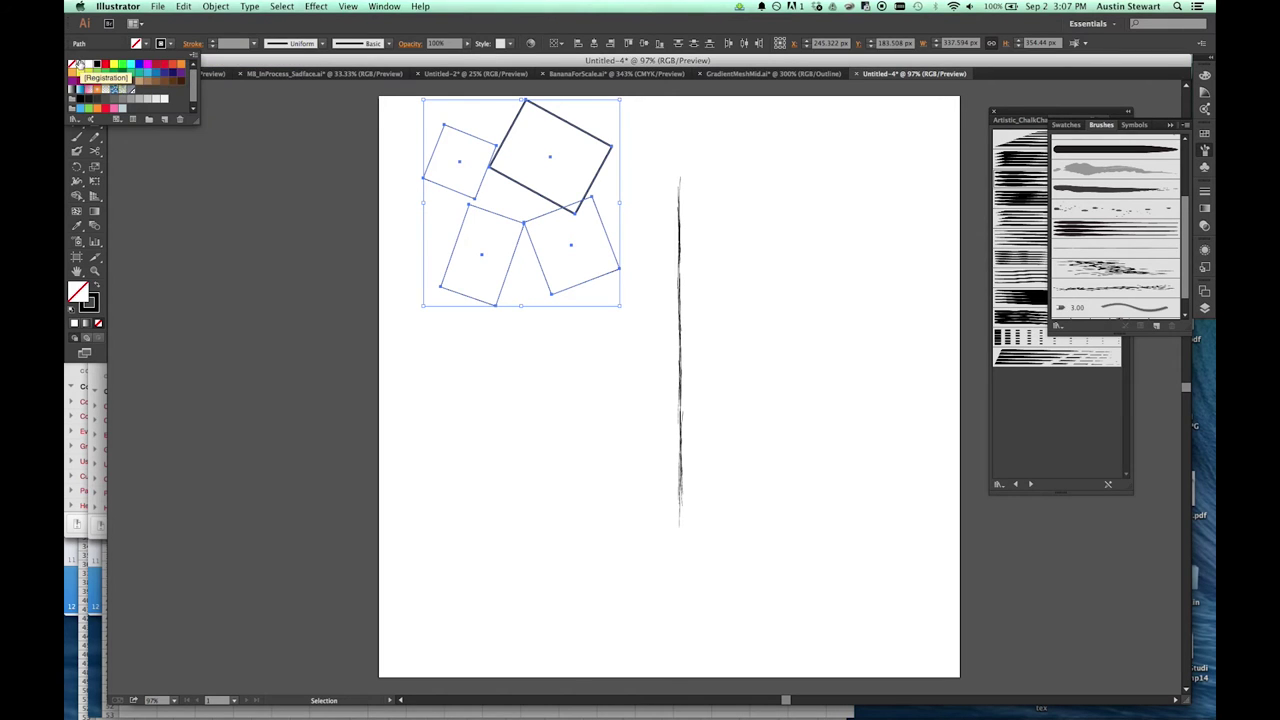
pyautogui.click(74, 66)
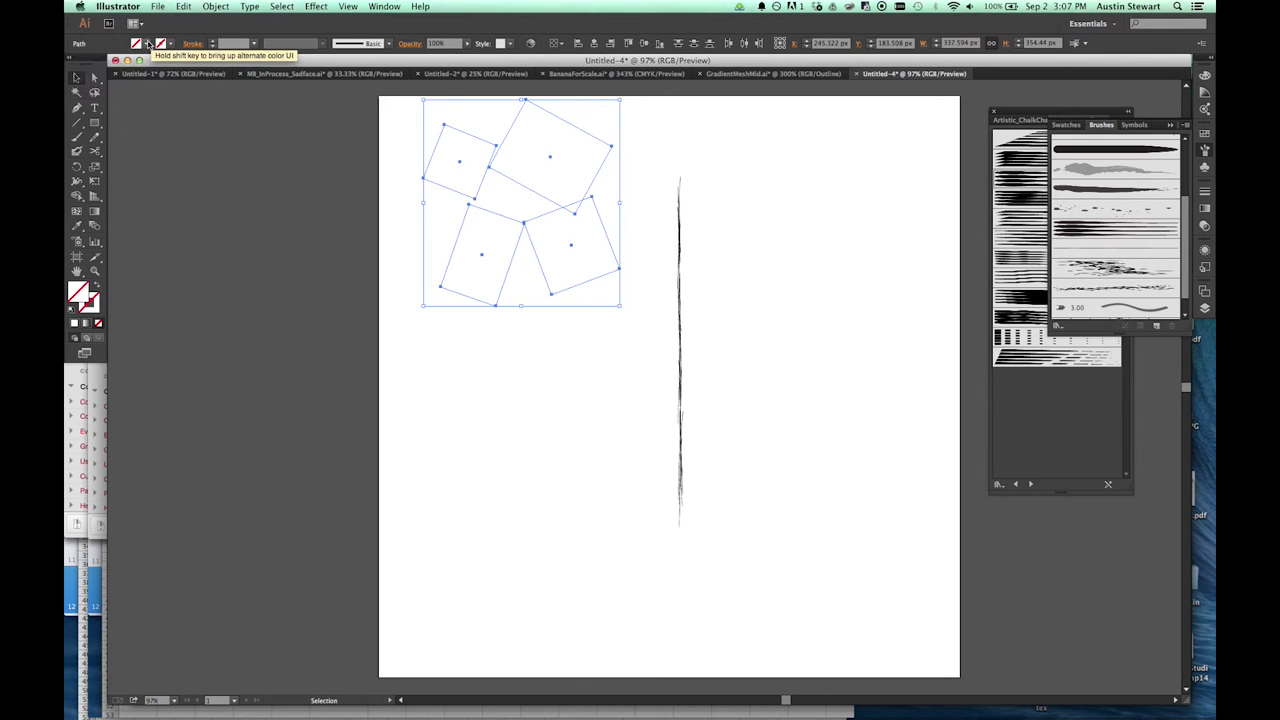
pyautogui.click(144, 45)
pyautogui.click(96, 65)
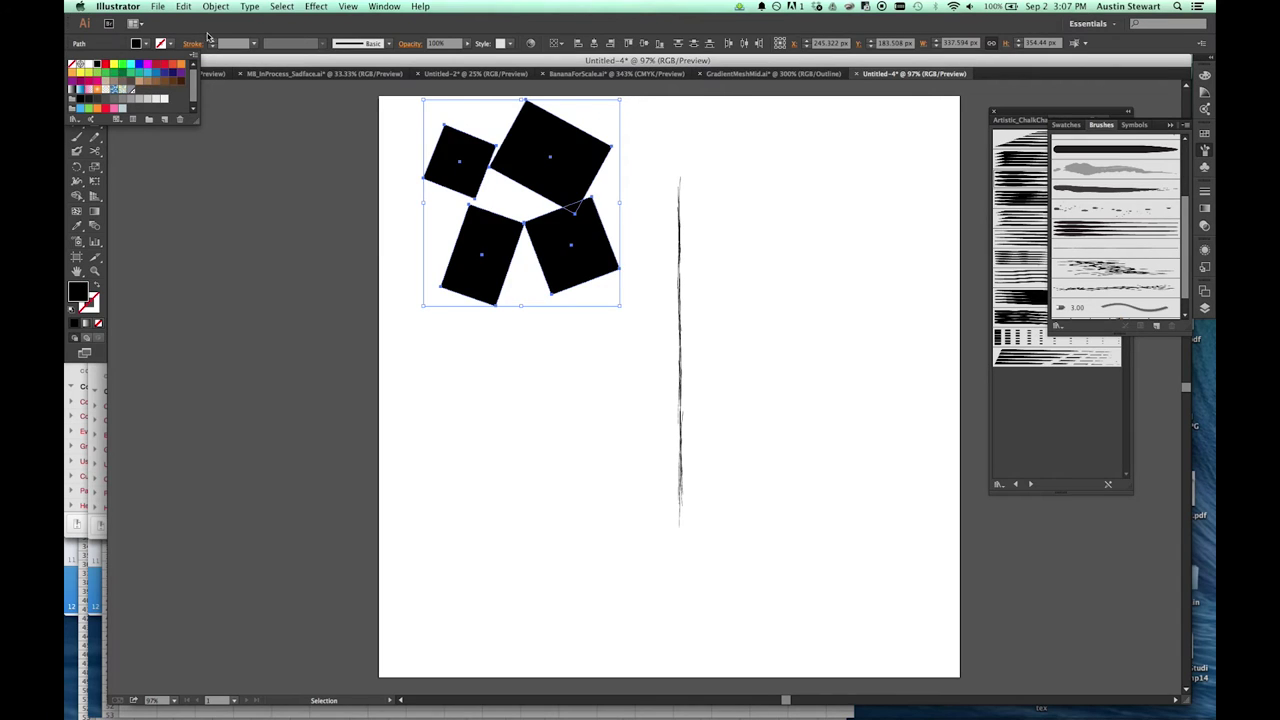
# Set the black squares' opacity to 50%.
pyautogui.click(250, 27)
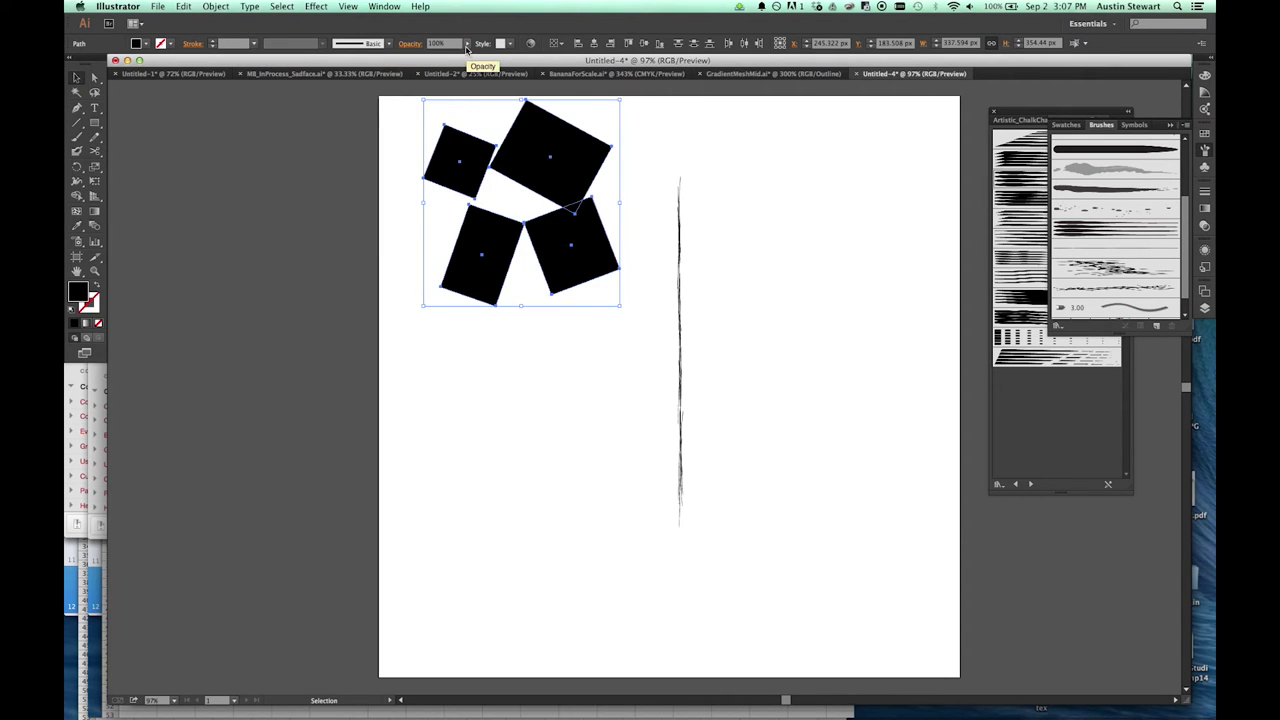
pyautogui.click(442, 53)
pyautogui.moveTo(442, 53); pyautogui.dragTo(442, 56)
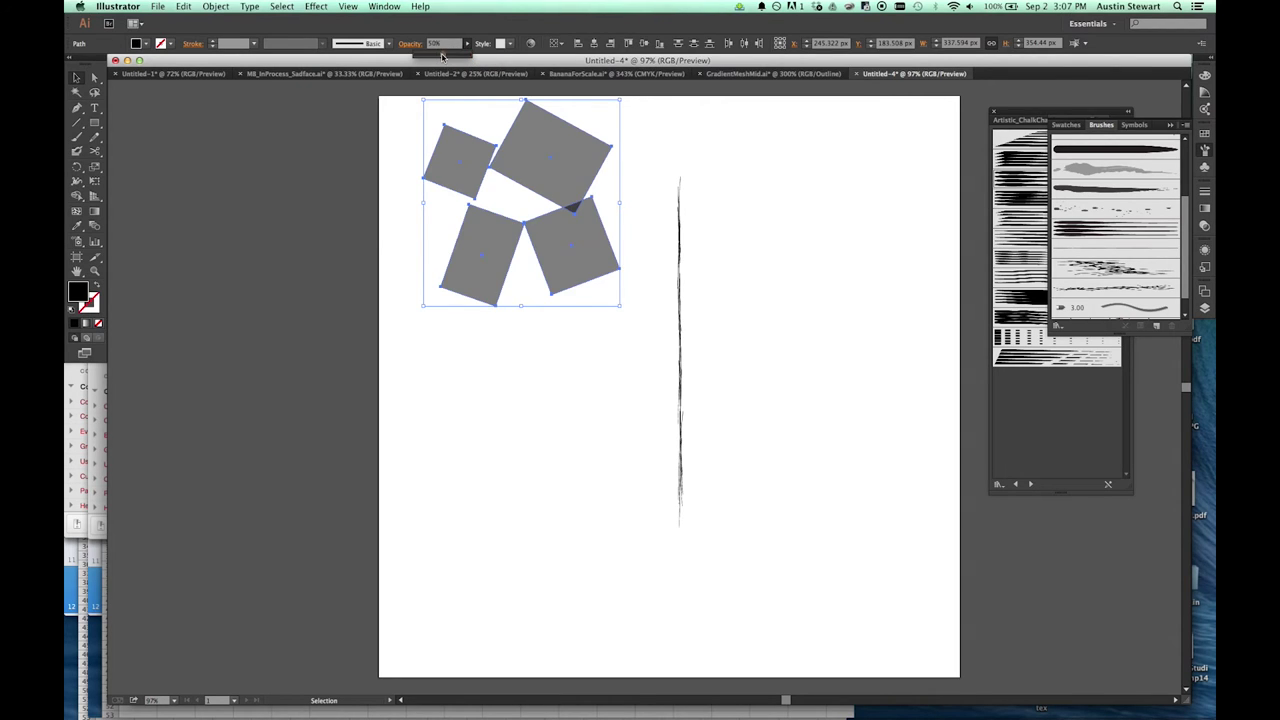
# Overlap the squares, restack one, and drag out copies into a loose cluster.
pyautogui.click(383, 242)
pyautogui.click(472, 161)
pyautogui.moveTo(472, 161); pyautogui.dragTo(545, 205)
pyautogui.moveTo(480, 250); pyautogui.dragTo(502, 223)
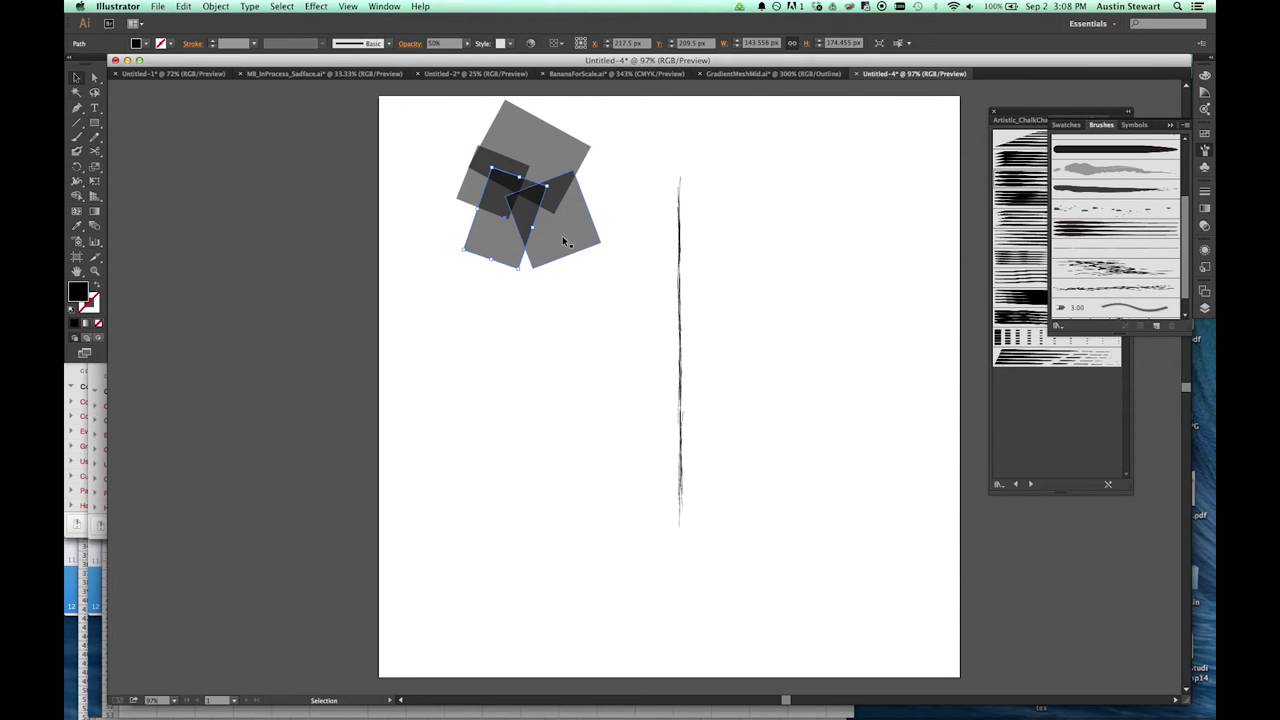
pyautogui.press('super+shift+bracketright')
pyautogui.moveTo(499, 246); pyautogui.dragTo(420, 330)
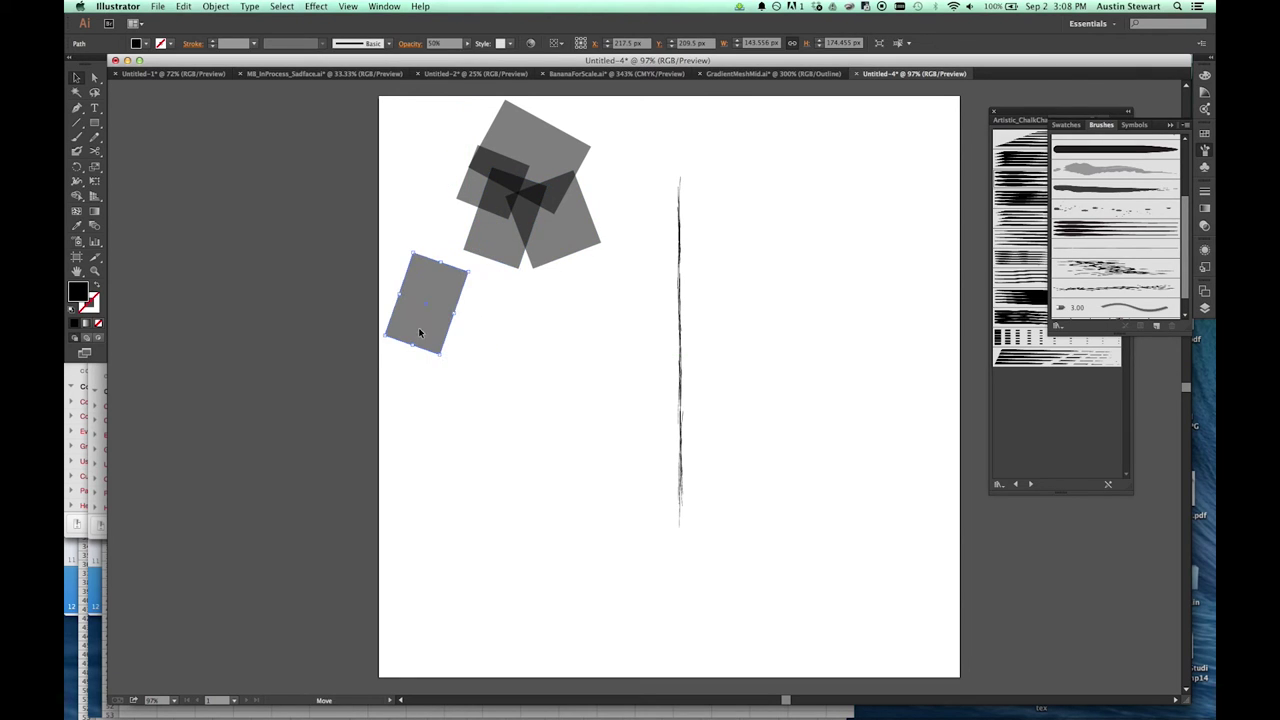
pyautogui.click(545, 137)
pyautogui.moveTo(548, 143); pyautogui.dragTo(670, 146)
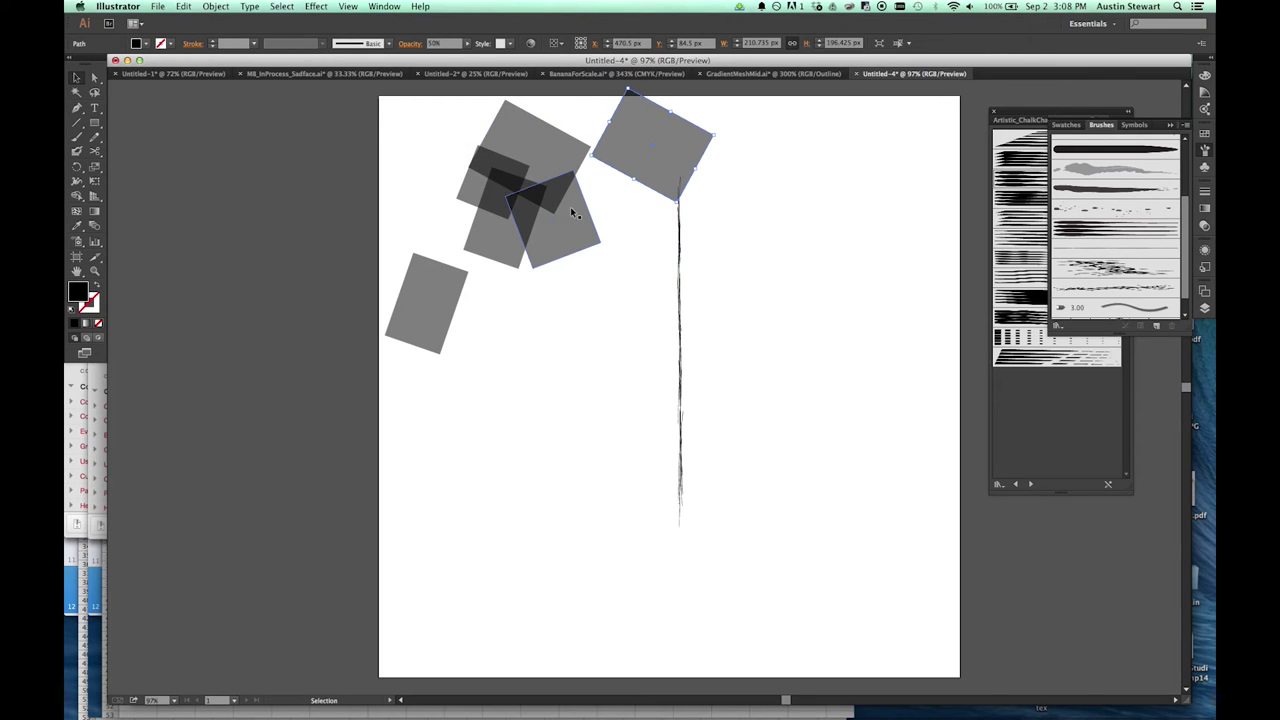
pyautogui.moveTo(651, 131); pyautogui.dragTo(585, 93)
pyautogui.moveTo(650, 147); pyautogui.dragTo(581, 86)
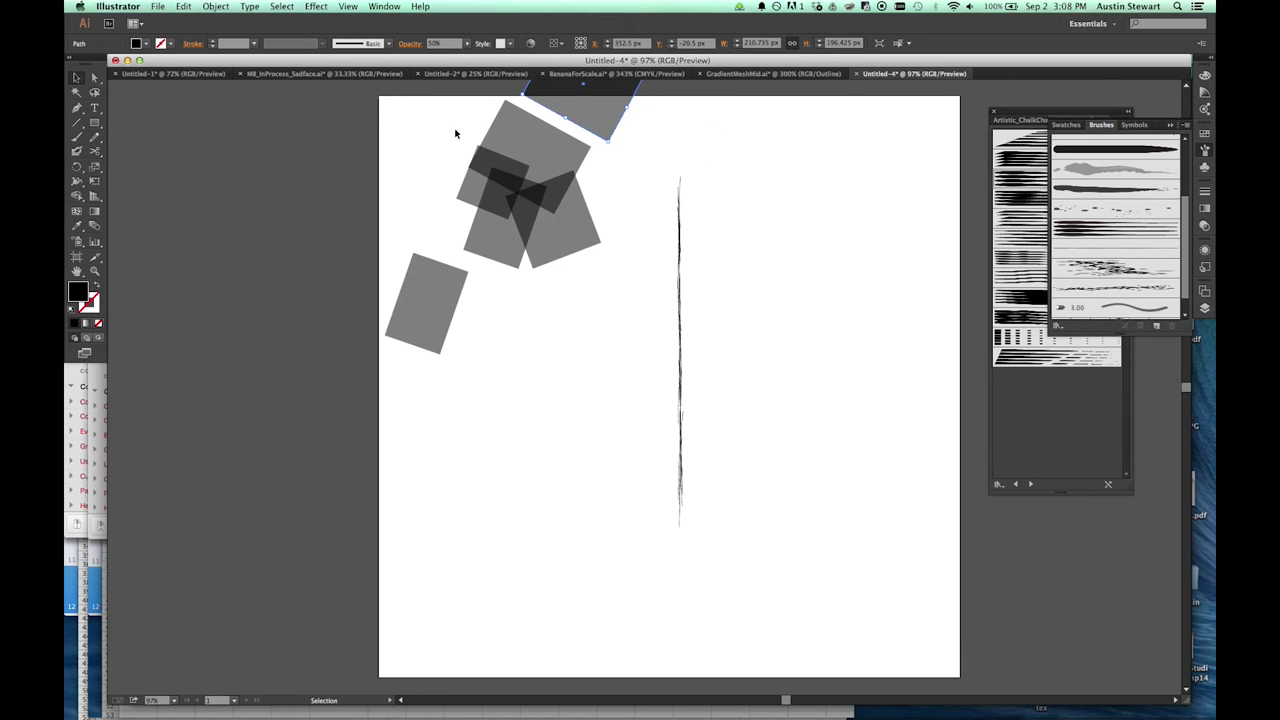
pyautogui.scroll(1, 430, 170)
pyautogui.scroll(3, 418, 200)
pyautogui.scroll(-1, 418, 197)
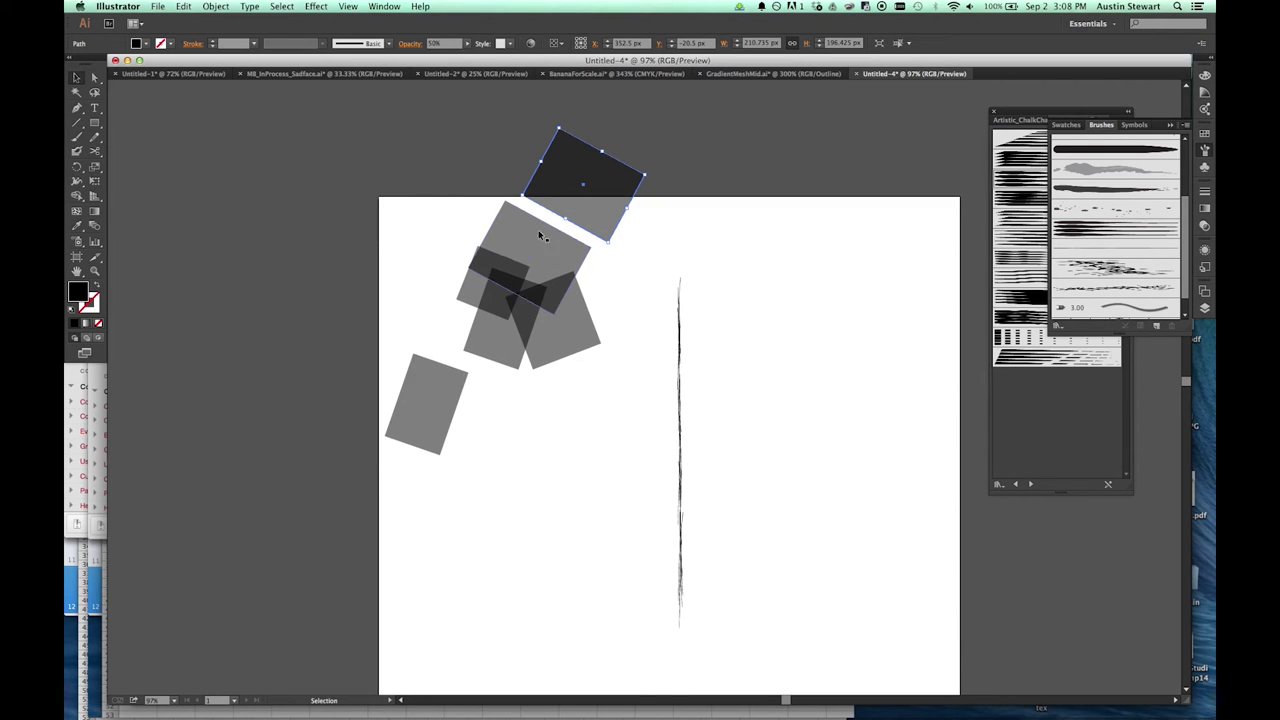
# Scale the whole cluster down to a tiny mark and move it up to the right.
pyautogui.moveTo(301, 110); pyautogui.dragTo(604, 427)
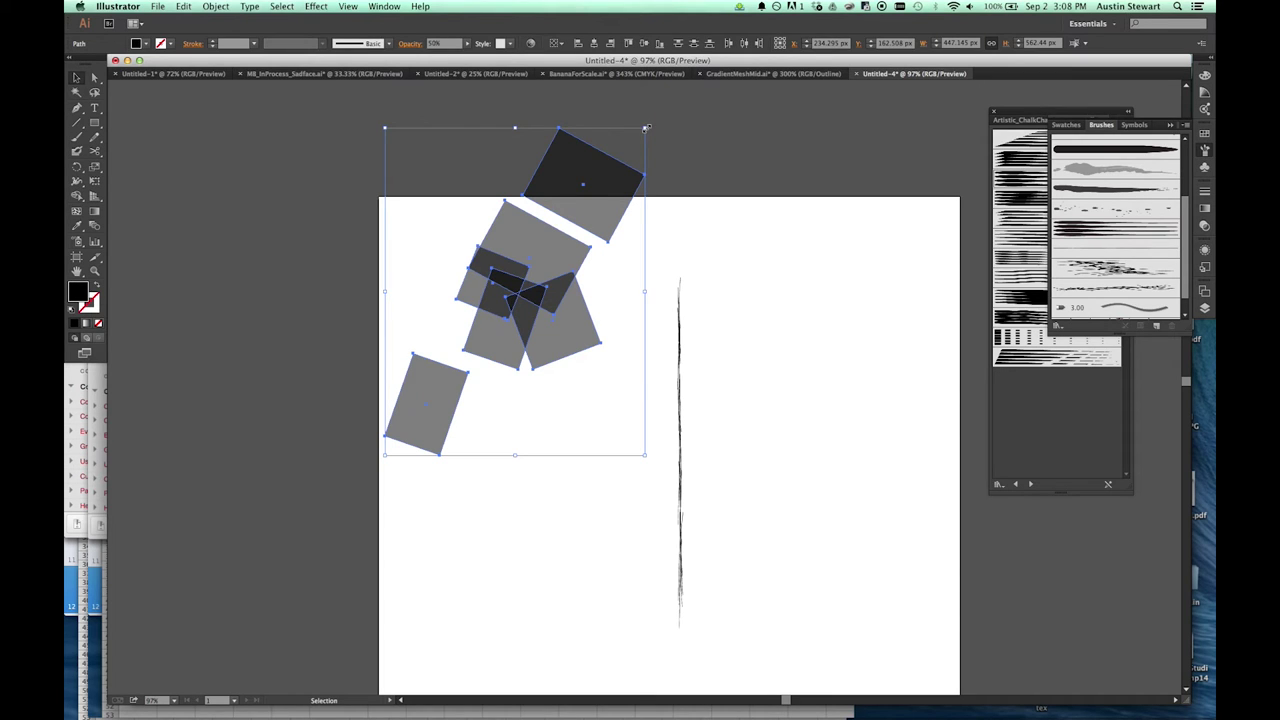
pyautogui.moveTo(385, 455); pyautogui.dragTo(394, 421)
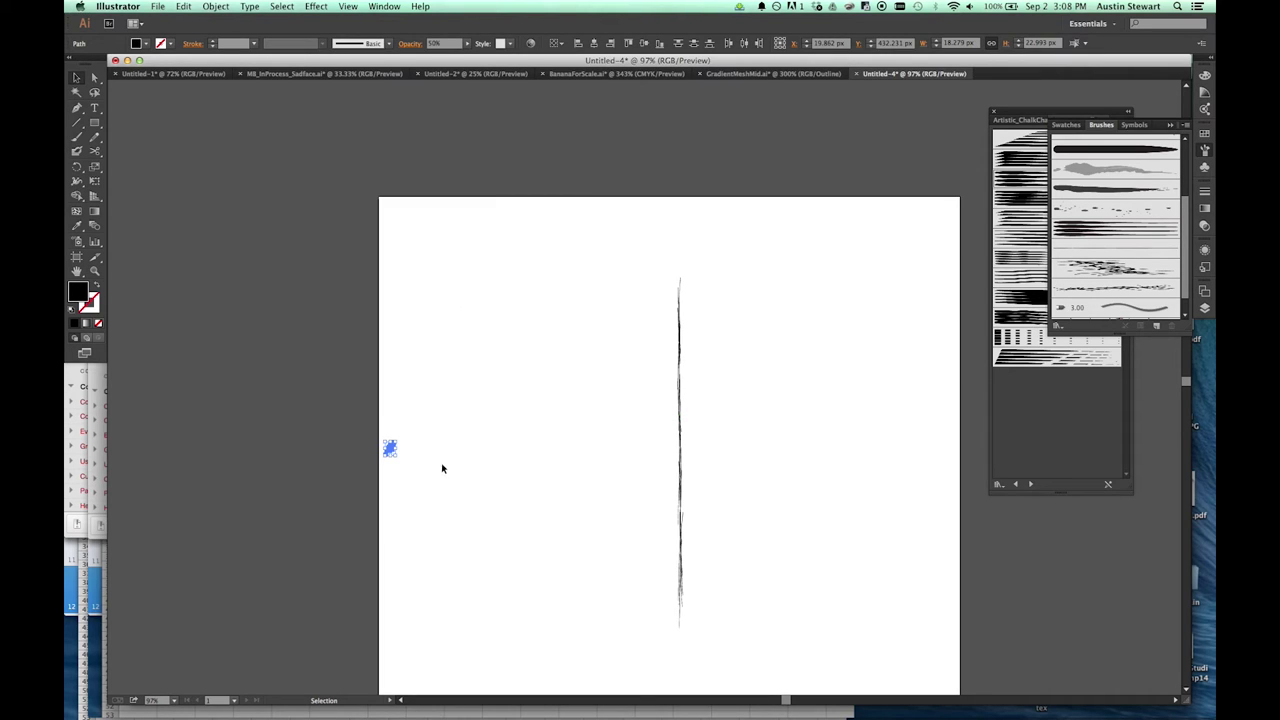
pyautogui.moveTo(390, 449)
pyautogui.mouseDown()
pyautogui.moveTo(493, 312)
pyautogui.moveTo(1088, 243)
pyautogui.moveTo(1104, 218)
pyautogui.mouseUp()
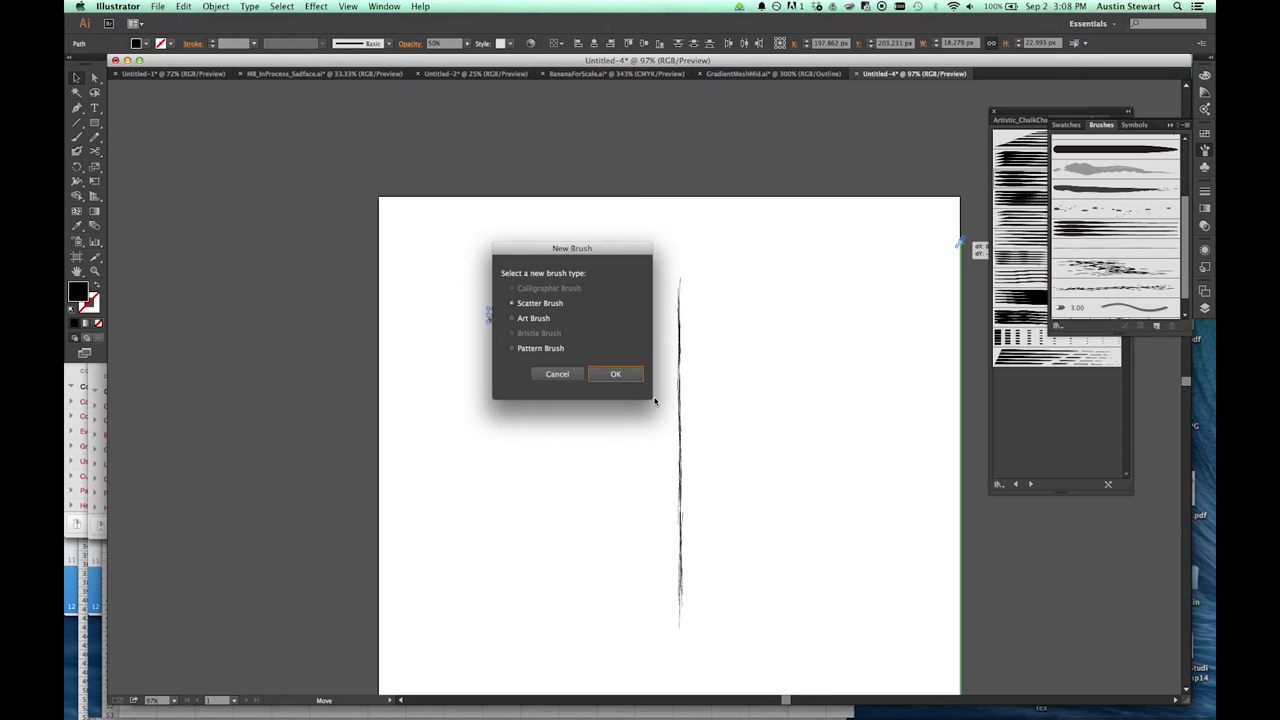
# Create a new scatter brush from the cluster with Tints colorization.
pyautogui.click(616, 373)
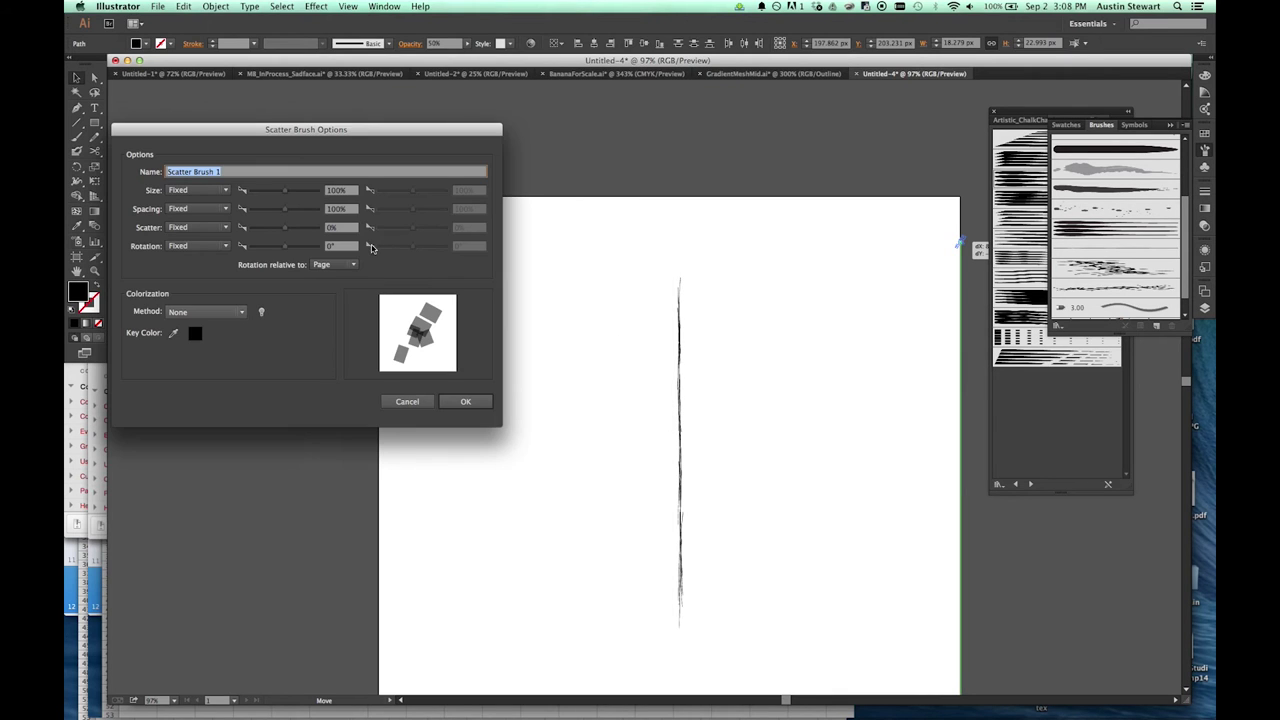
pyautogui.moveTo(226, 128); pyautogui.dragTo(401, 72)
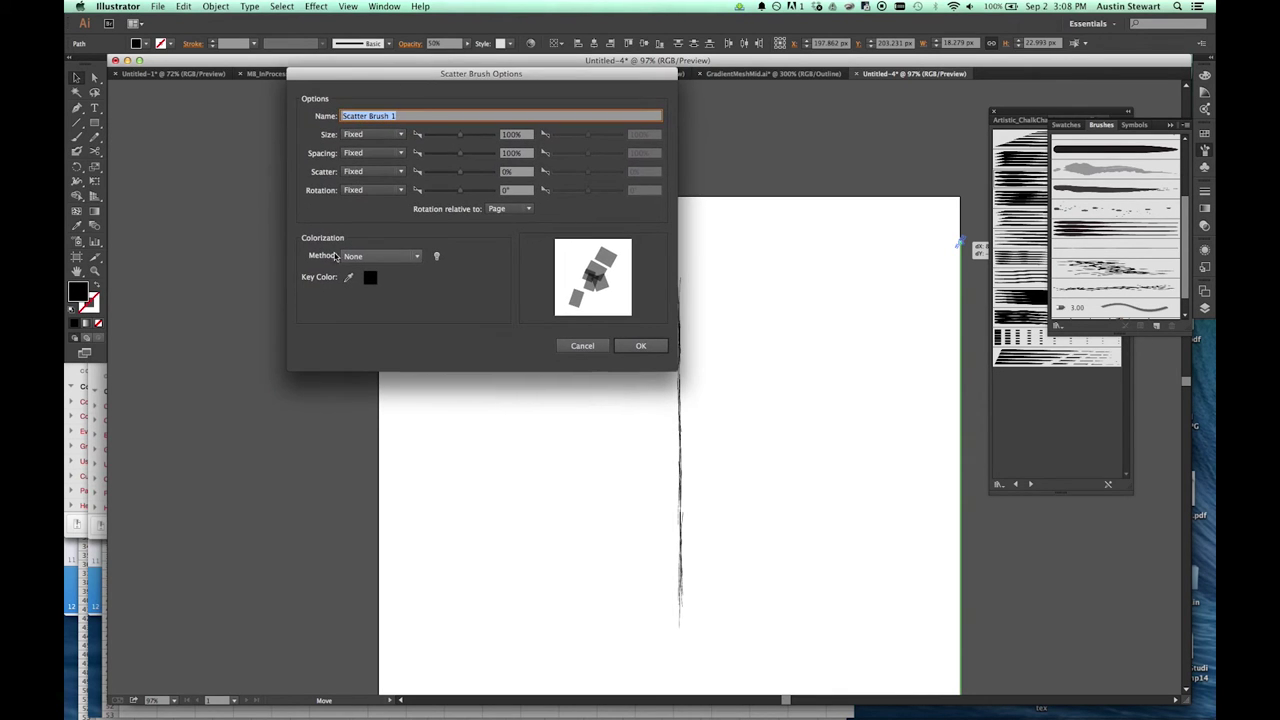
pyautogui.click(418, 257)
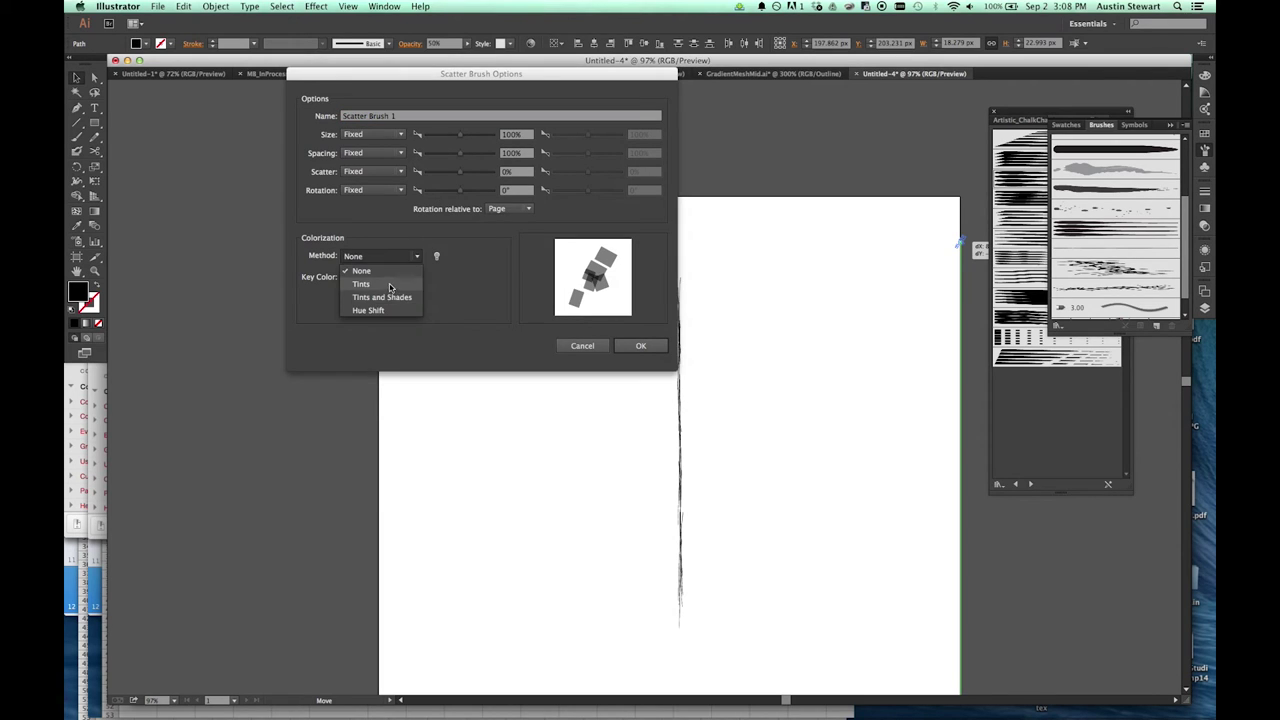
pyautogui.click(390, 285)
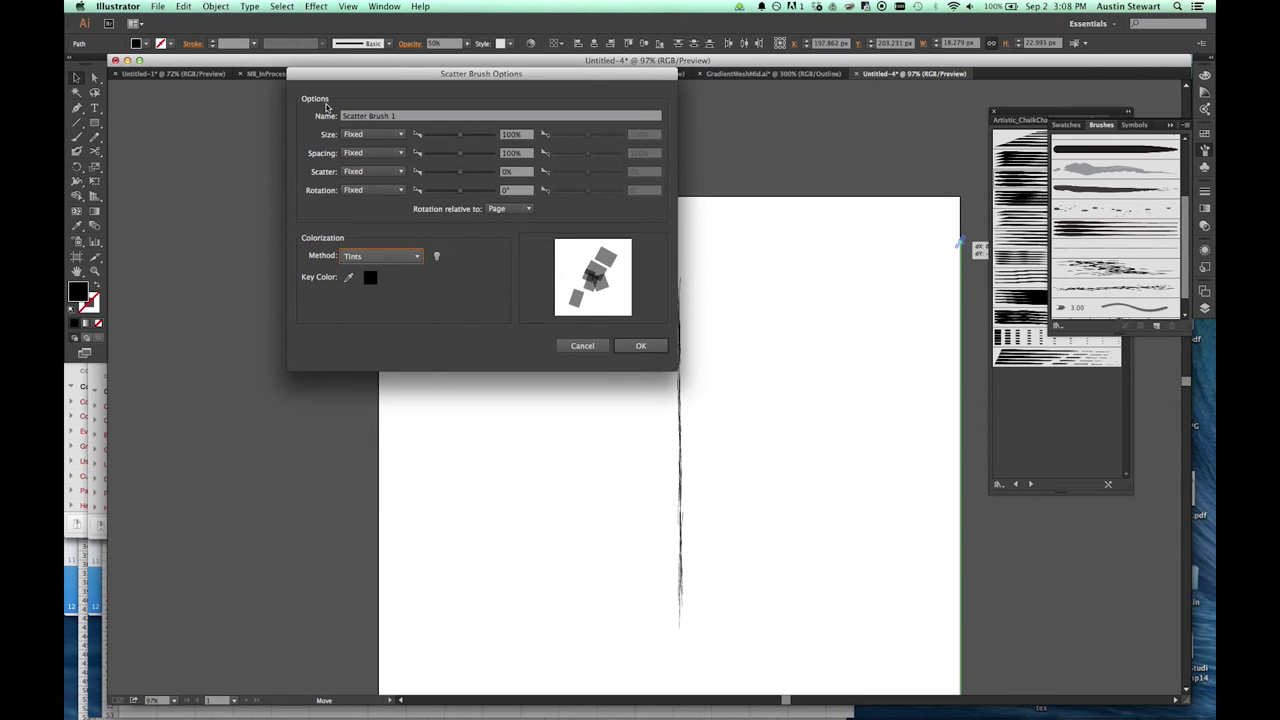
pyautogui.click(641, 345)
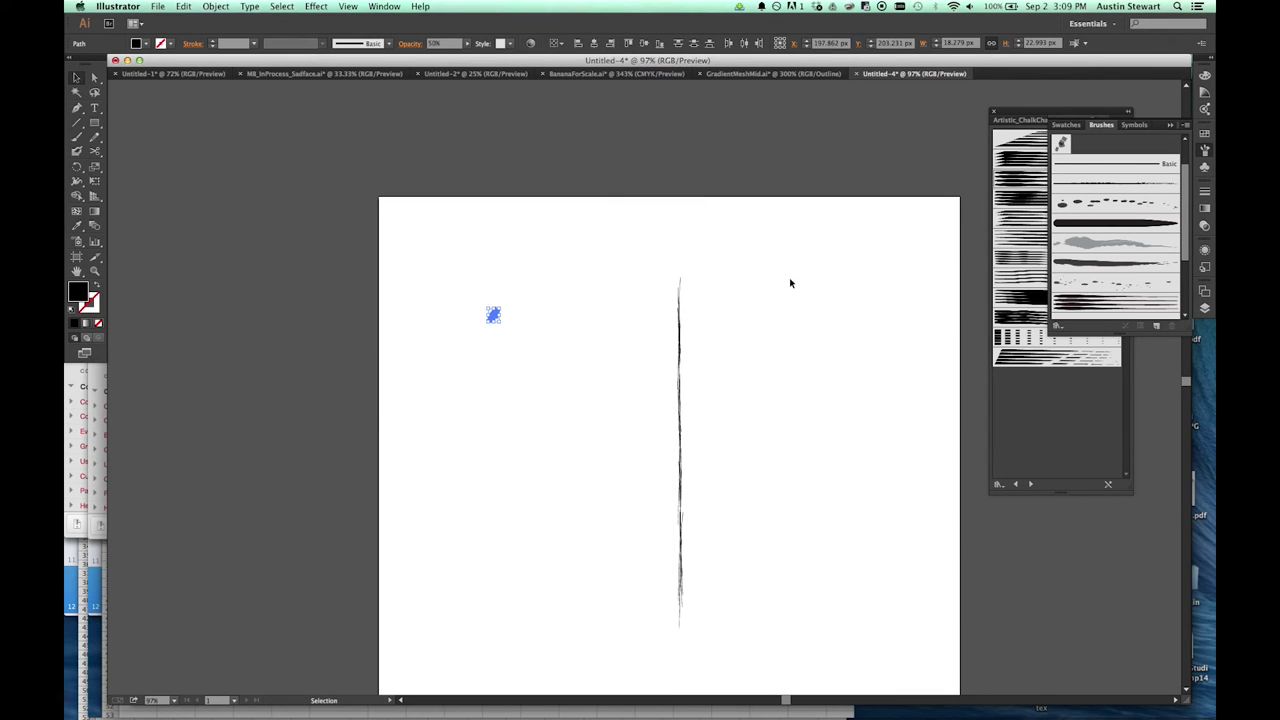
# Apply the new scatter brush to the cluster, then undo it.
pyautogui.scroll(2, 1165, 168)
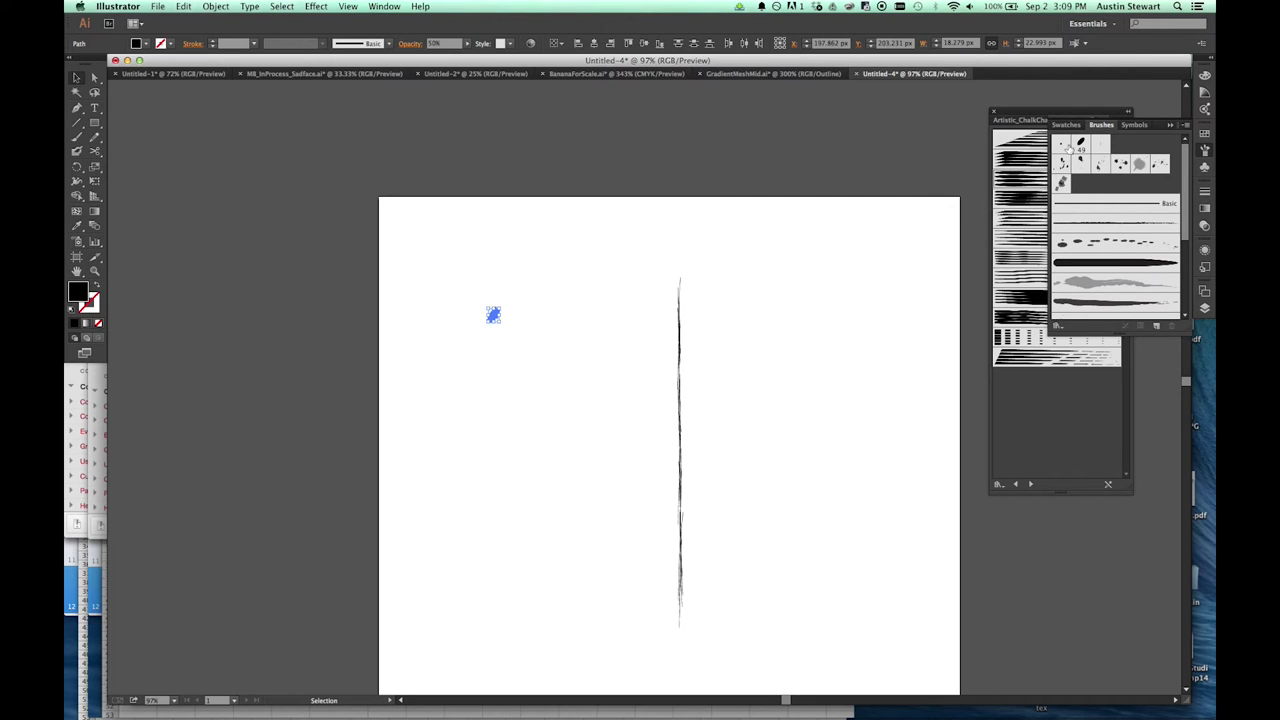
pyautogui.click(1062, 184)
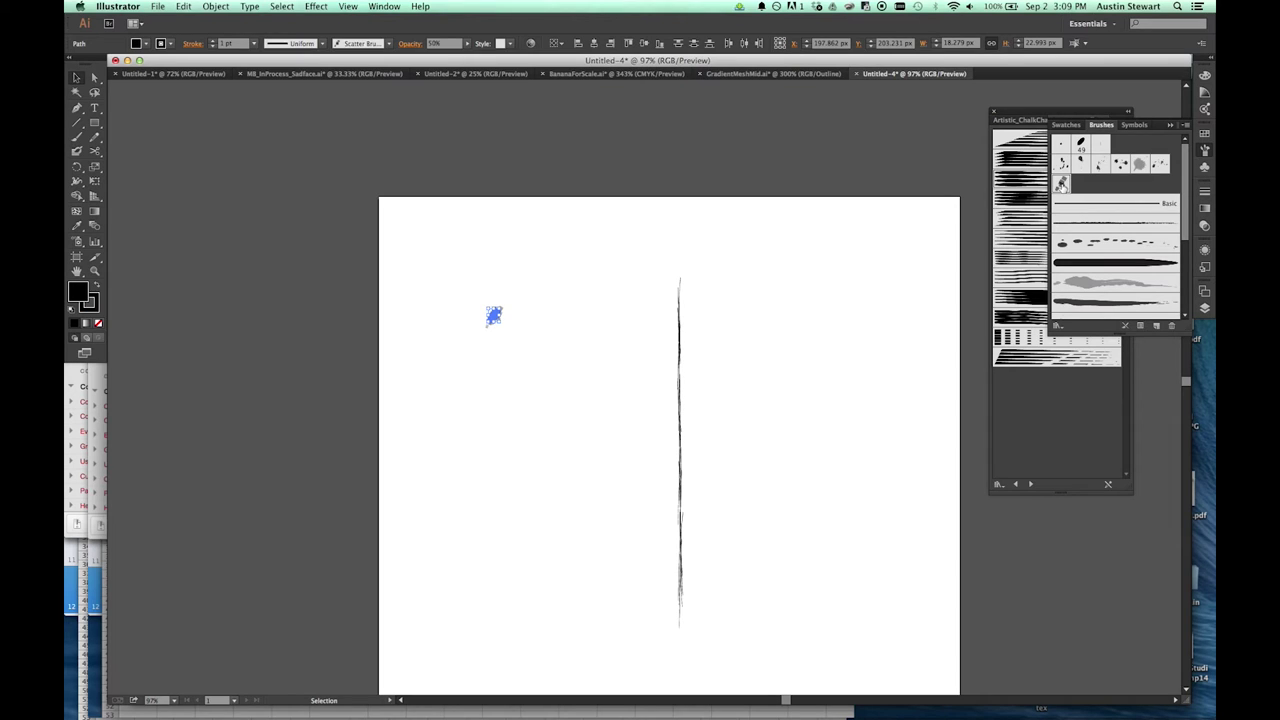
pyautogui.hotkey('ctrl', 'z')
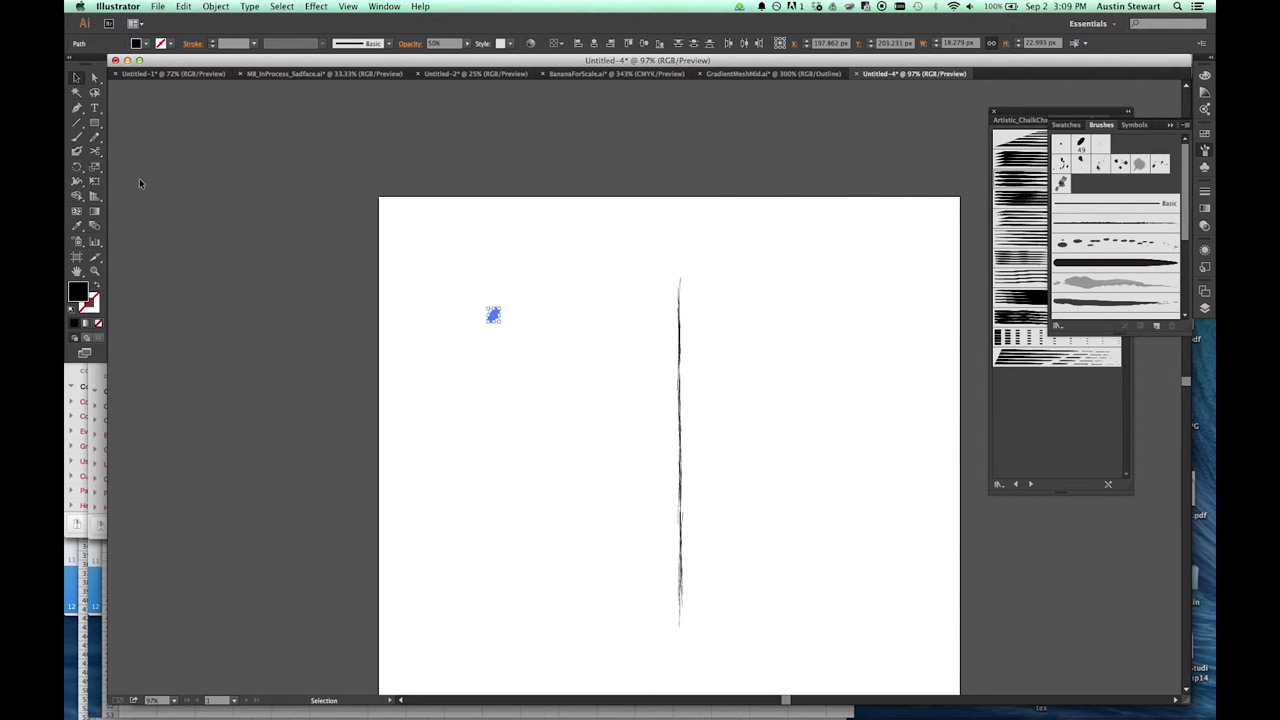
# Paint three curving Scatter Brush 1 strokes on the right and left.
pyautogui.click(76, 137)
pyautogui.click(1063, 184)
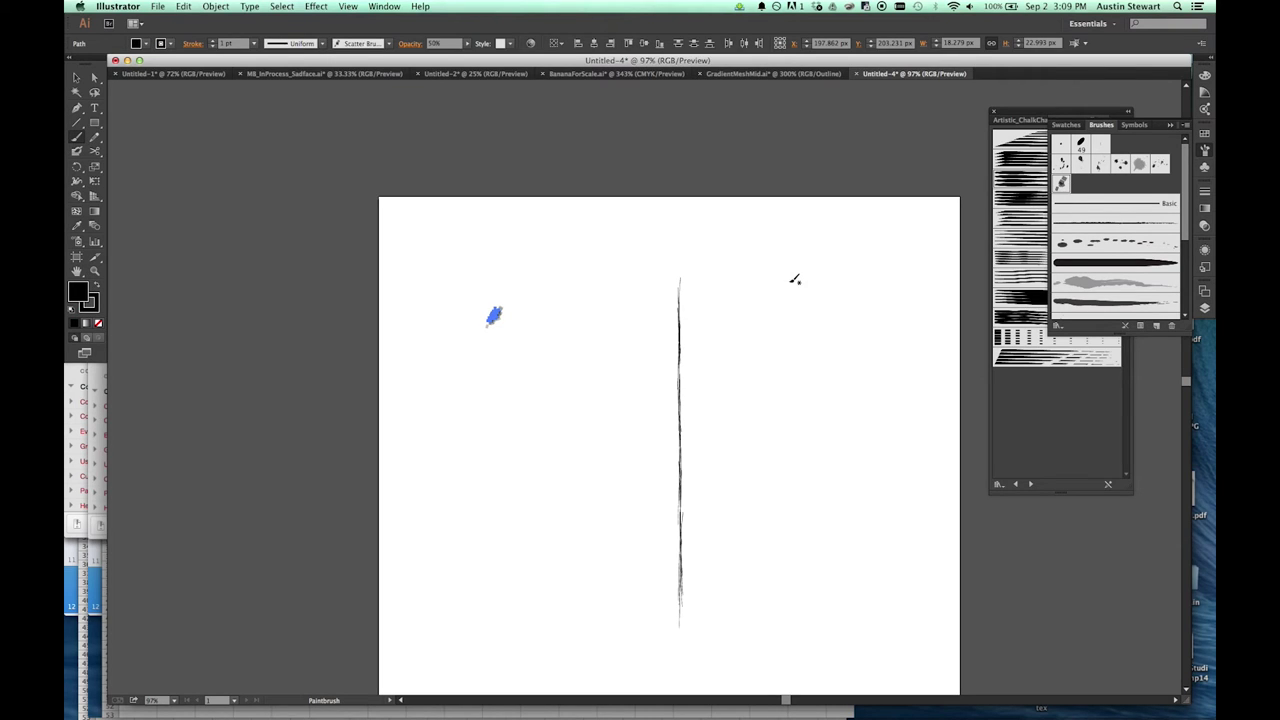
pyautogui.moveTo(766, 274)
pyautogui.mouseDown()
pyautogui.moveTo(810, 264)
pyautogui.moveTo(856, 333)
pyautogui.moveTo(868, 454)
pyautogui.mouseUp()
pyautogui.moveTo(740, 318)
pyautogui.mouseDown()
pyautogui.moveTo(754, 457)
pyautogui.moveTo(812, 493)
pyautogui.mouseUp()
pyautogui.moveTo(584, 340)
pyautogui.mouseDown()
pyautogui.moveTo(552, 487)
pyautogui.moveTo(620, 488)
pyautogui.mouseUp()
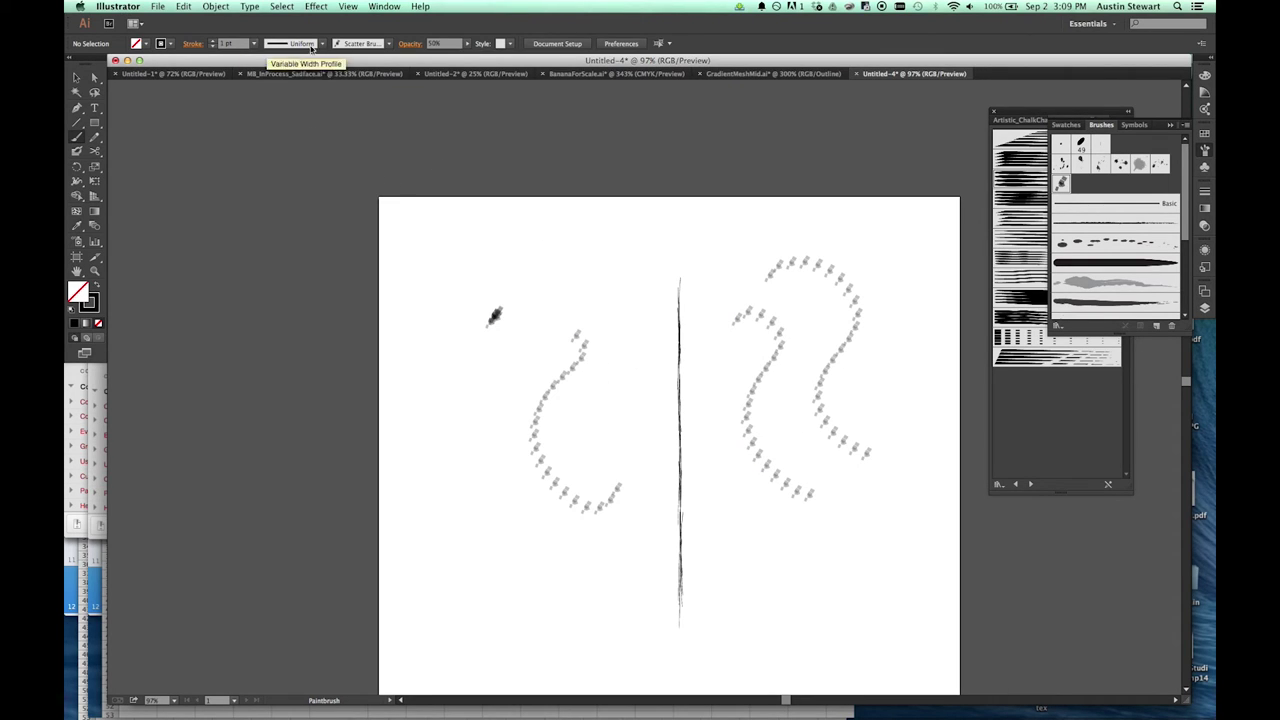
# At 6 pt stroke weight, paint grey-square strokes along the curves, lower left and top.
pyautogui.click(390, 44)
pyautogui.click(391, 45)
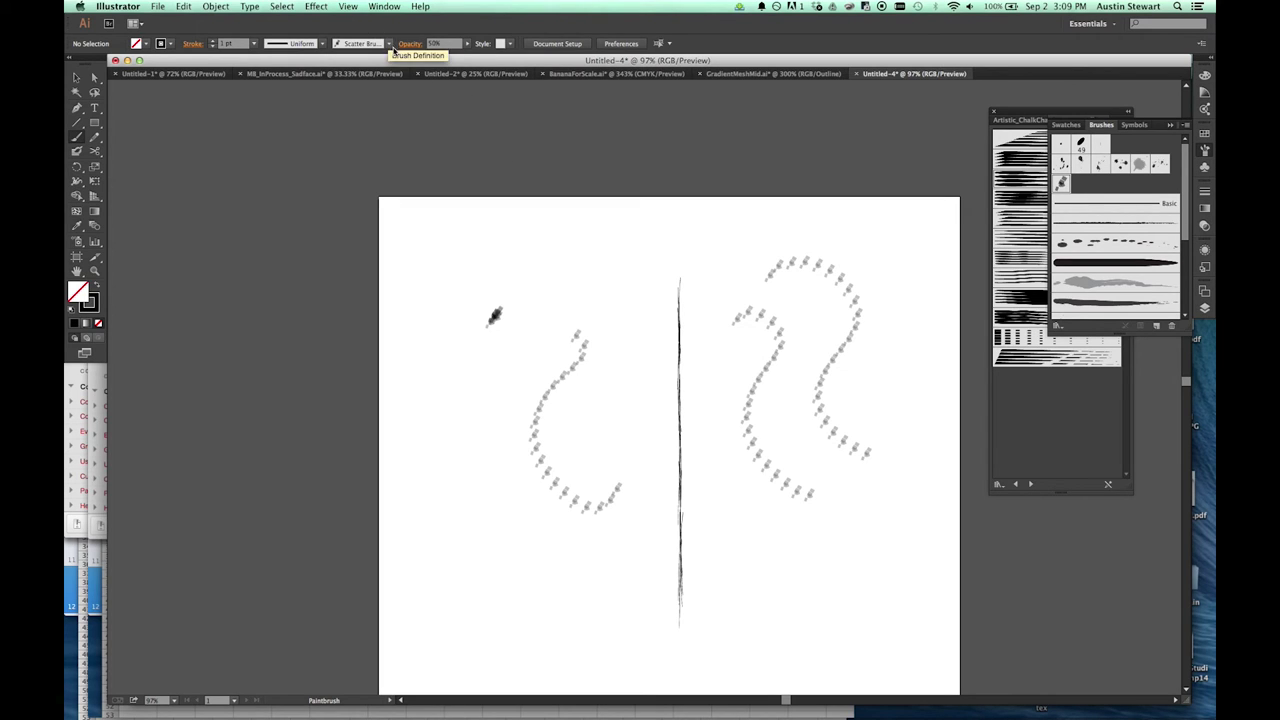
pyautogui.click(254, 44)
pyautogui.click(273, 163)
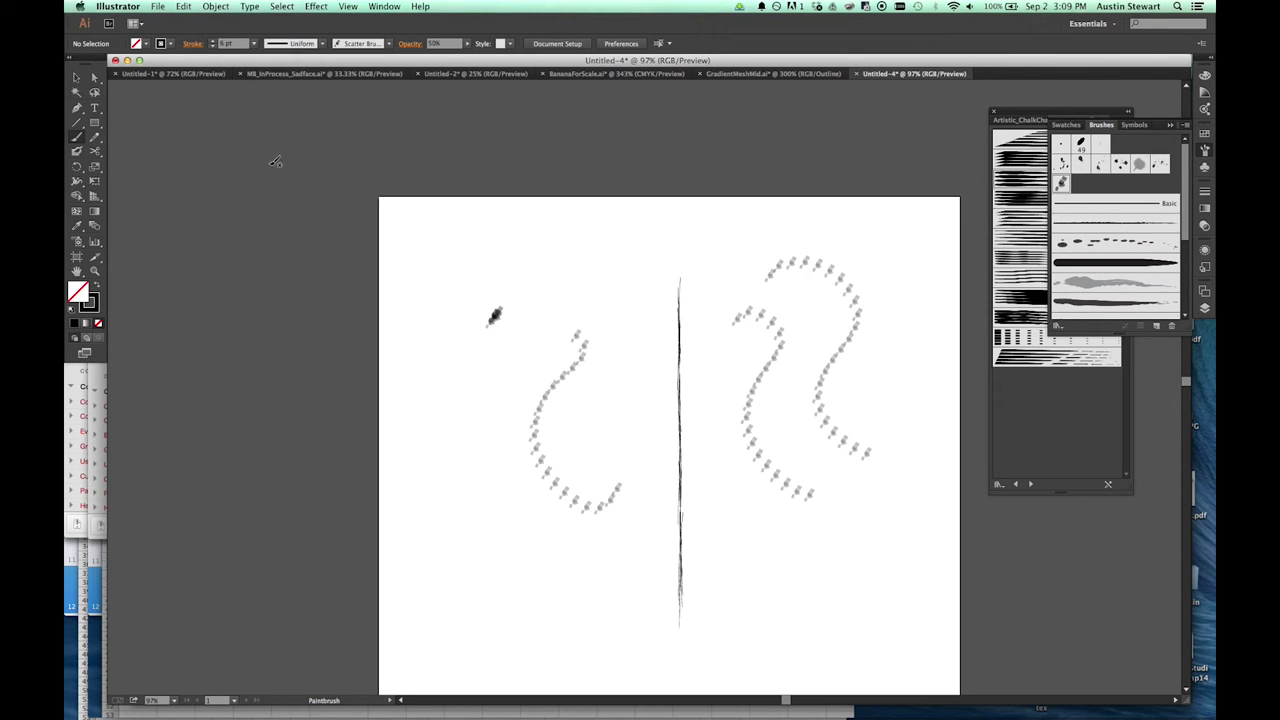
pyautogui.moveTo(786, 440)
pyautogui.mouseDown()
pyautogui.moveTo(816, 448)
pyautogui.moveTo(847, 486)
pyautogui.moveTo(816, 604)
pyautogui.mouseUp()
pyautogui.moveTo(634, 341)
pyautogui.mouseDown()
pyautogui.moveTo(595, 383)
pyautogui.moveTo(615, 500)
pyautogui.mouseUp()
pyautogui.moveTo(446, 540)
pyautogui.mouseDown()
pyautogui.moveTo(489, 577)
pyautogui.moveTo(603, 531)
pyautogui.mouseUp()
pyautogui.moveTo(457, 634); pyautogui.dragTo(657, 589)
pyautogui.moveTo(469, 251); pyautogui.dragTo(734, 217)
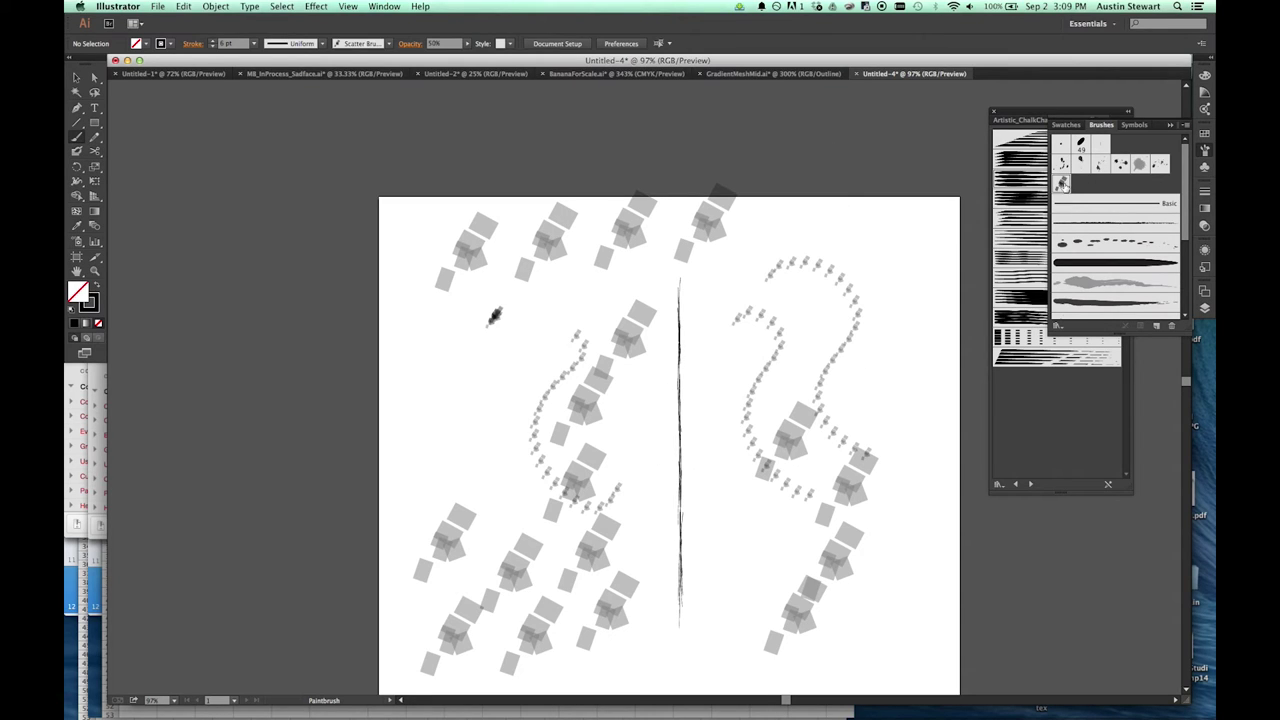
pyautogui.doubleClick(1061, 184)
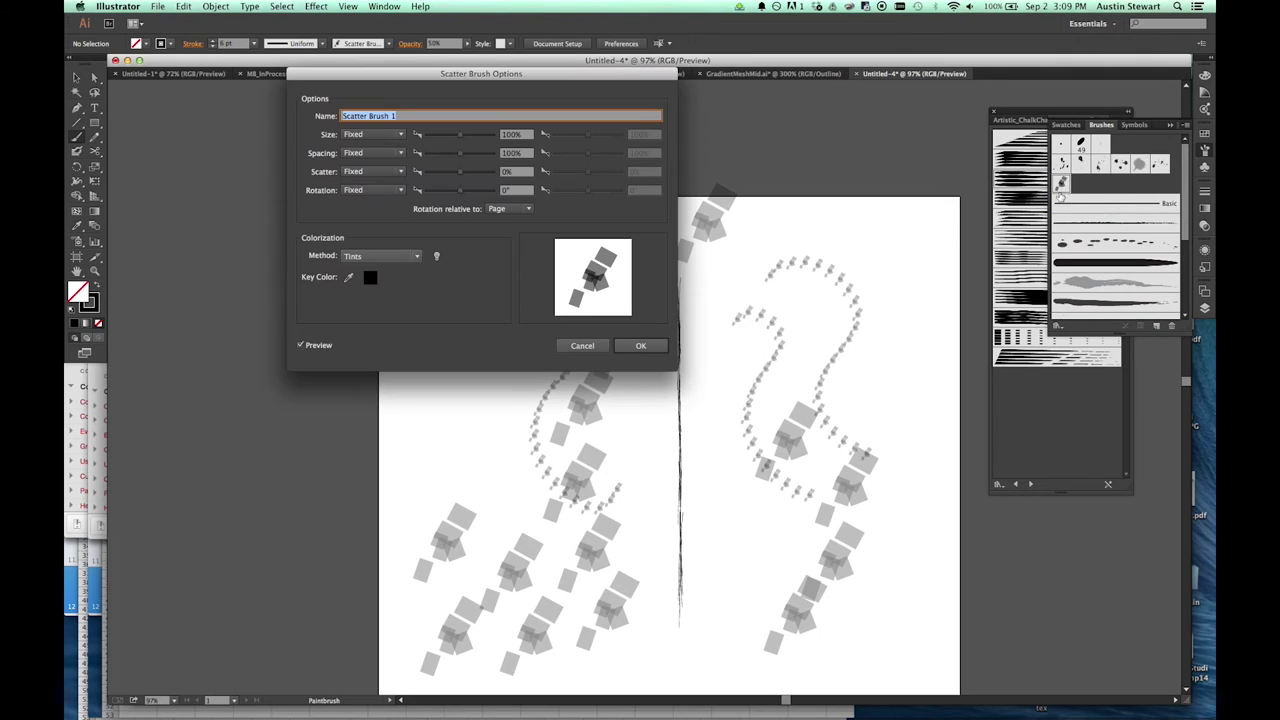
# Make Scatter Brush 1 size vary with pressure from 33% to 265%, with 14% spacing.
pyautogui.click(396, 134)
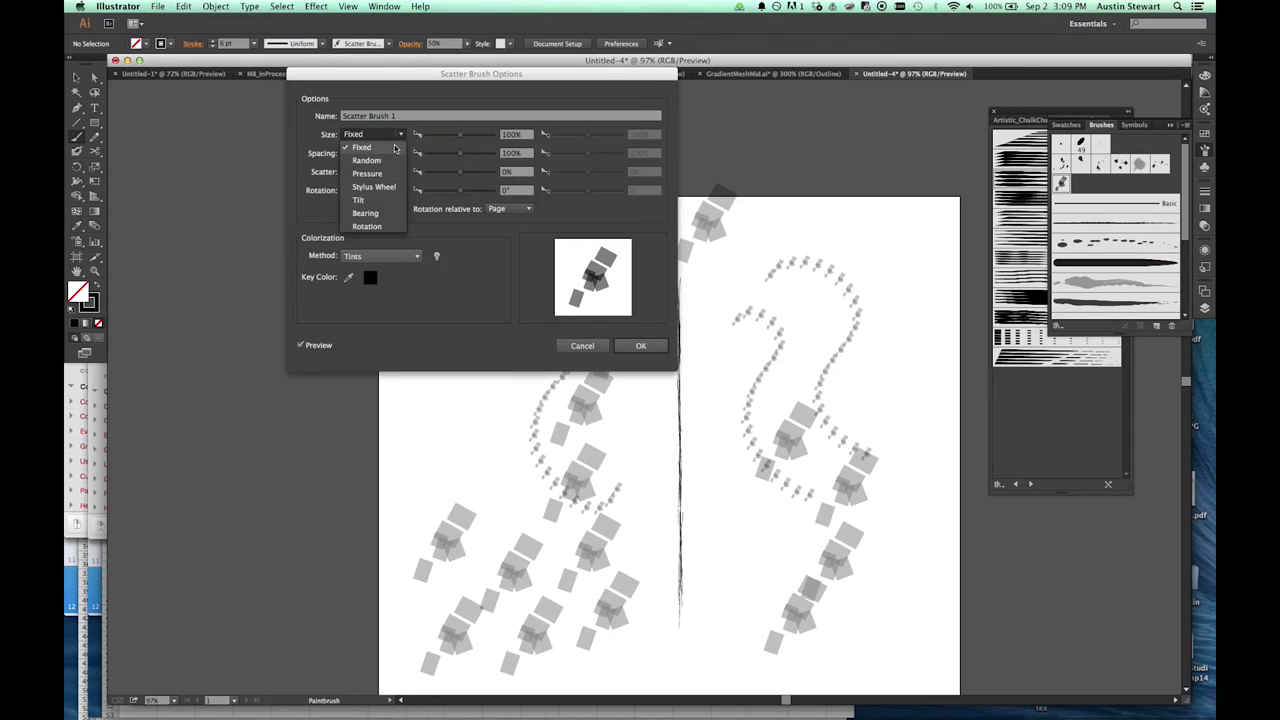
pyautogui.click(391, 174)
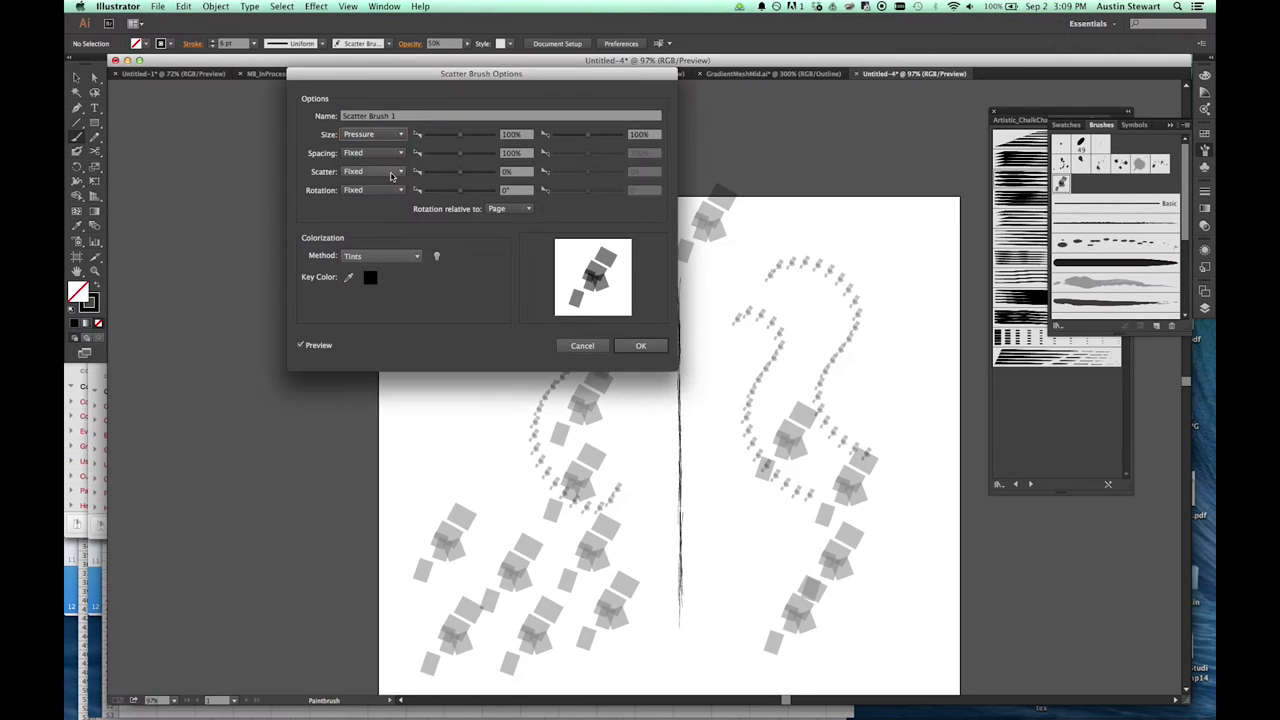
pyautogui.moveTo(460, 136); pyautogui.dragTo(435, 138)
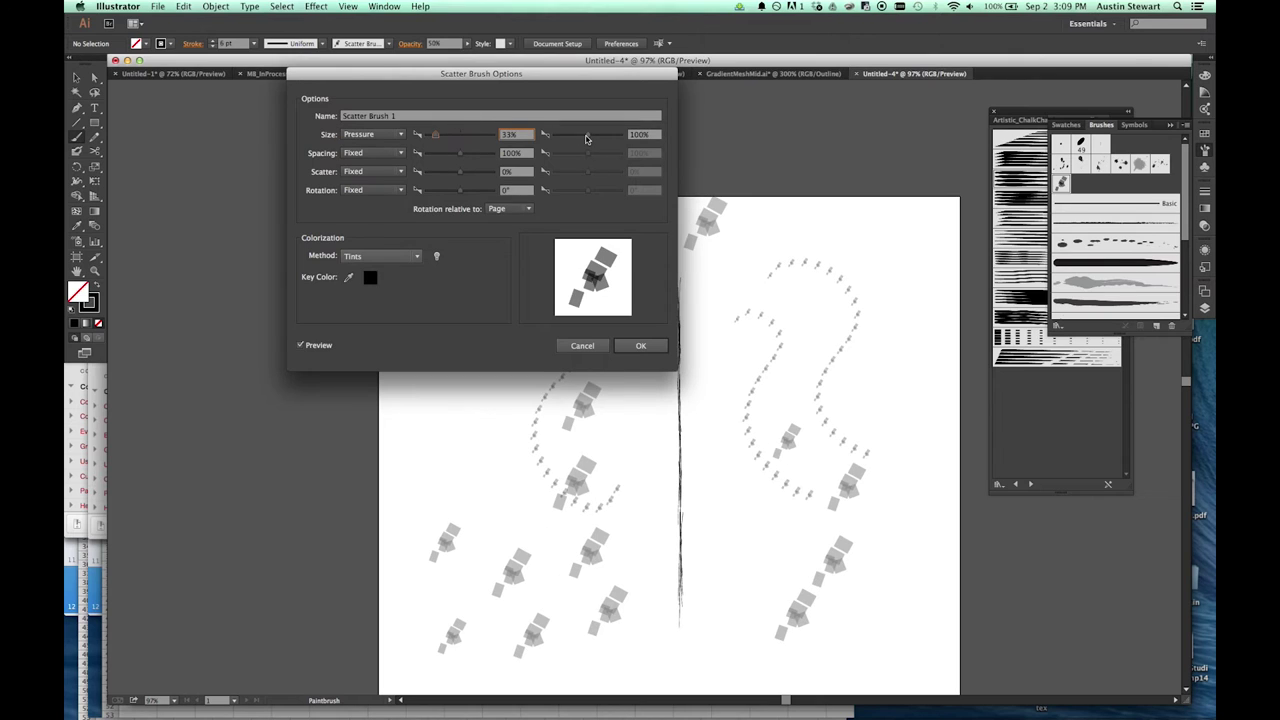
pyautogui.moveTo(590, 140)
pyautogui.mouseDown()
pyautogui.moveTo(606, 137)
pyautogui.moveTo(593, 137)
pyautogui.mouseUp()
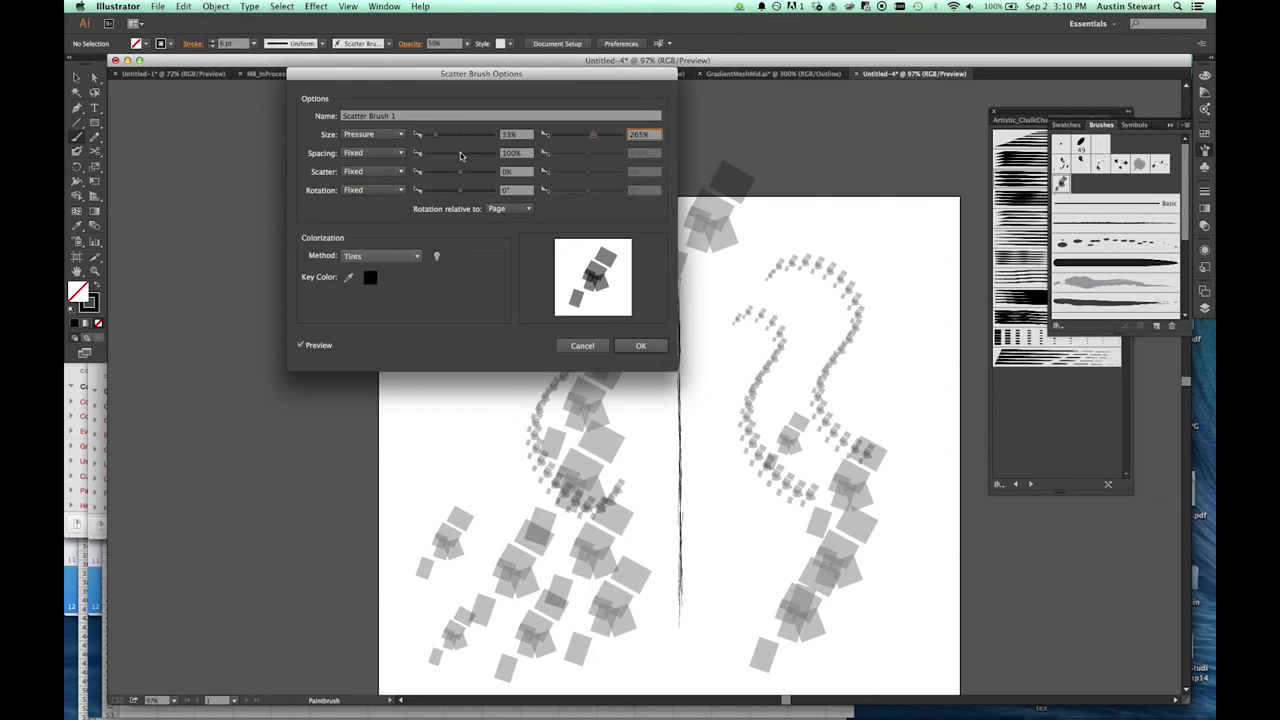
pyautogui.moveTo(460, 153); pyautogui.dragTo(427, 153)
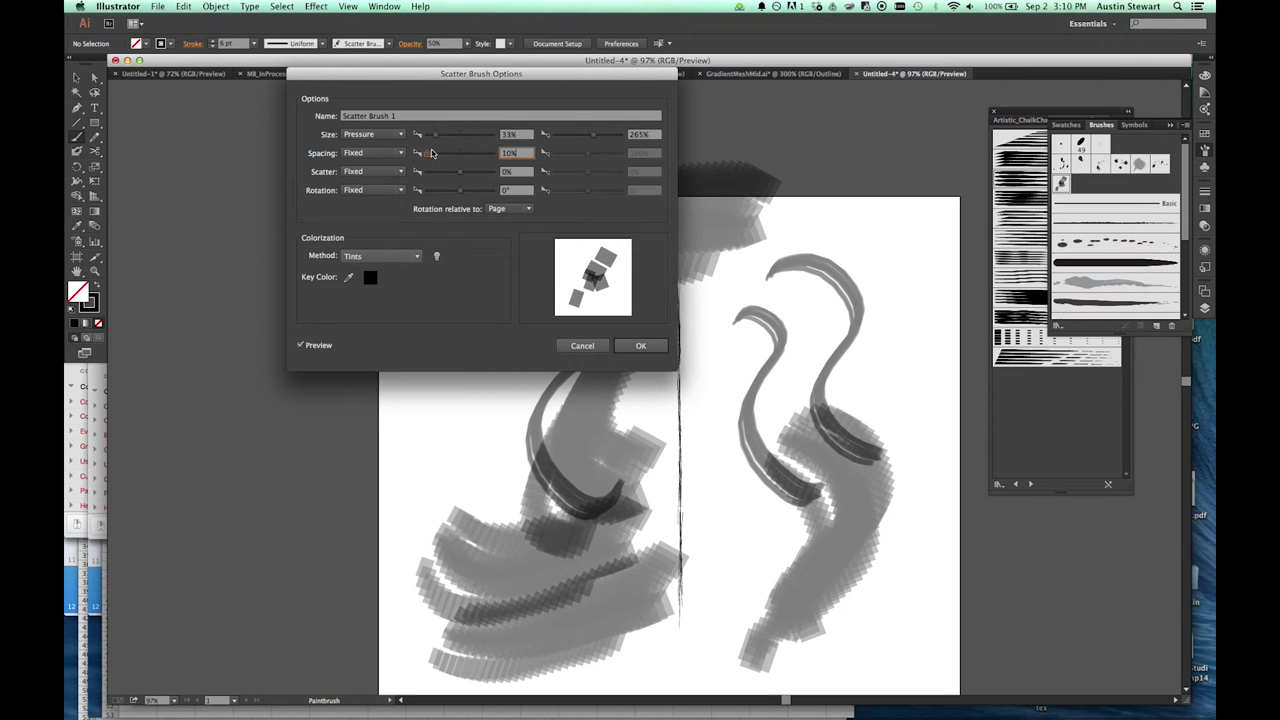
pyautogui.moveTo(430, 156); pyautogui.dragTo(435, 155)
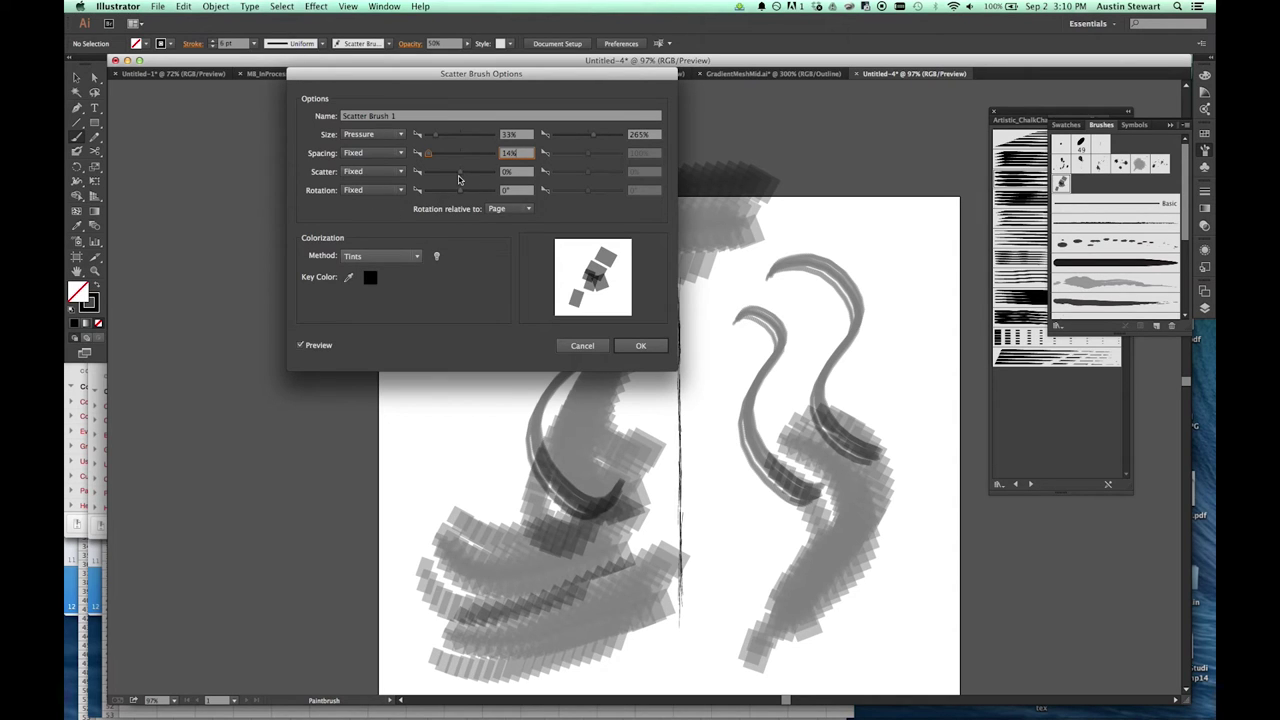
# Make scatter vary with pressure from -76% to 123%, confirm, and leave existing strokes unchanged.
pyautogui.click(393, 173)
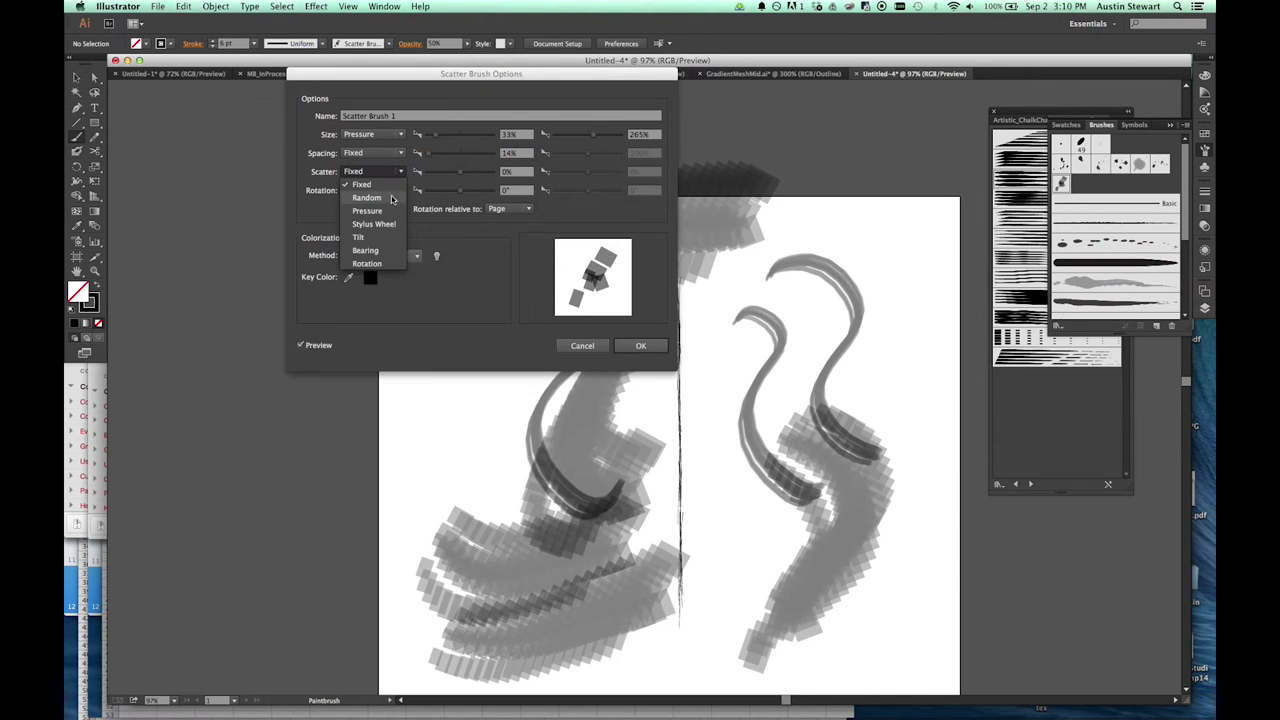
pyautogui.click(389, 211)
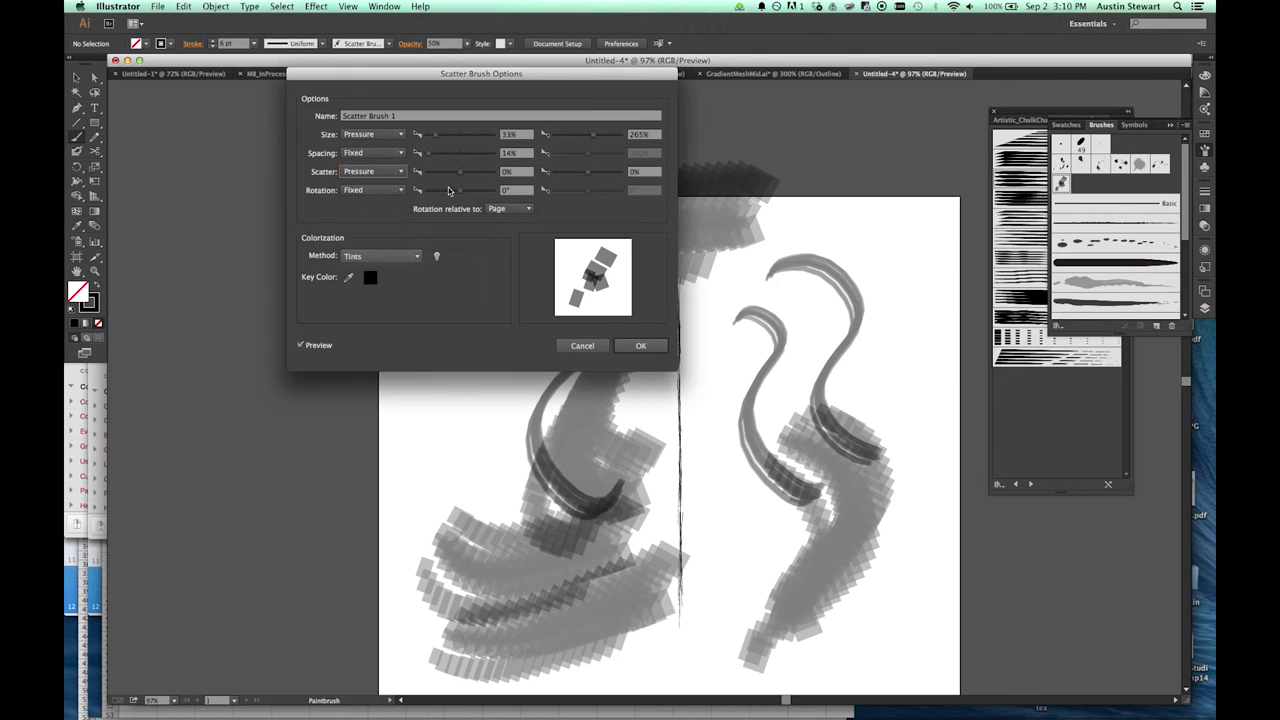
pyautogui.moveTo(460, 175); pyautogui.dragTo(457, 174)
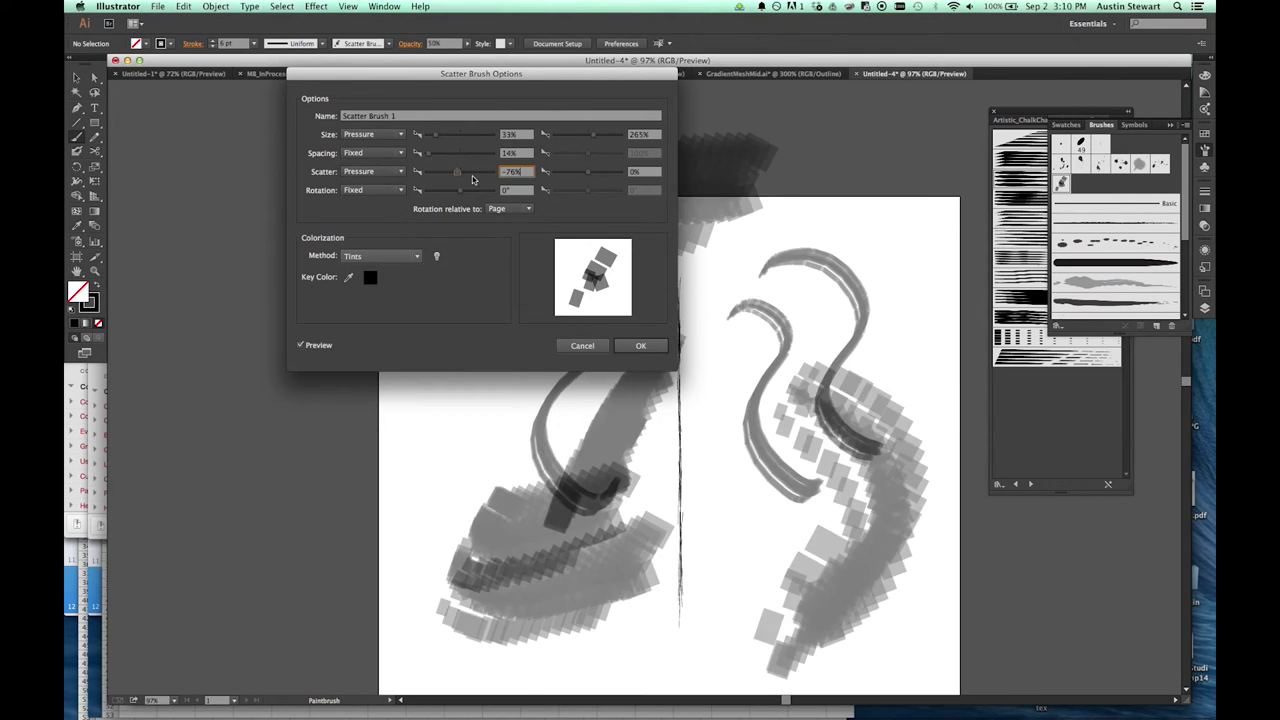
pyautogui.moveTo(590, 175); pyautogui.dragTo(592, 173)
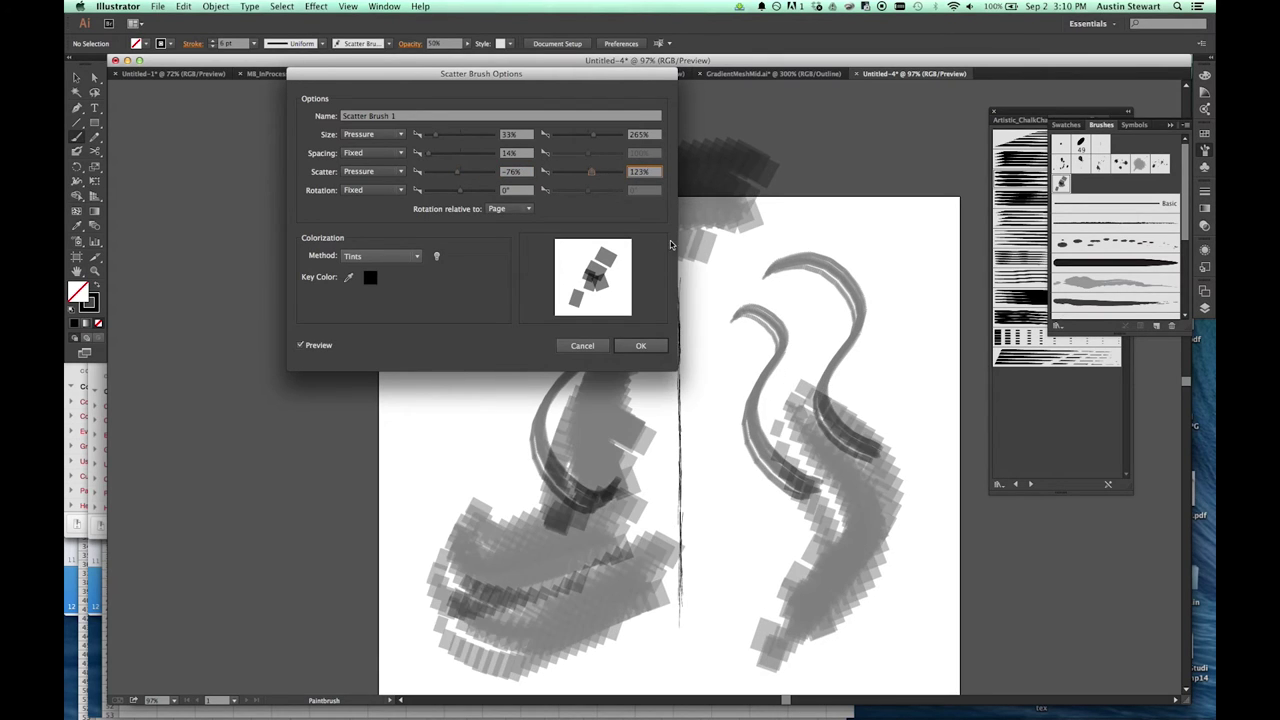
pyautogui.click(640, 349)
pyautogui.click(556, 444)
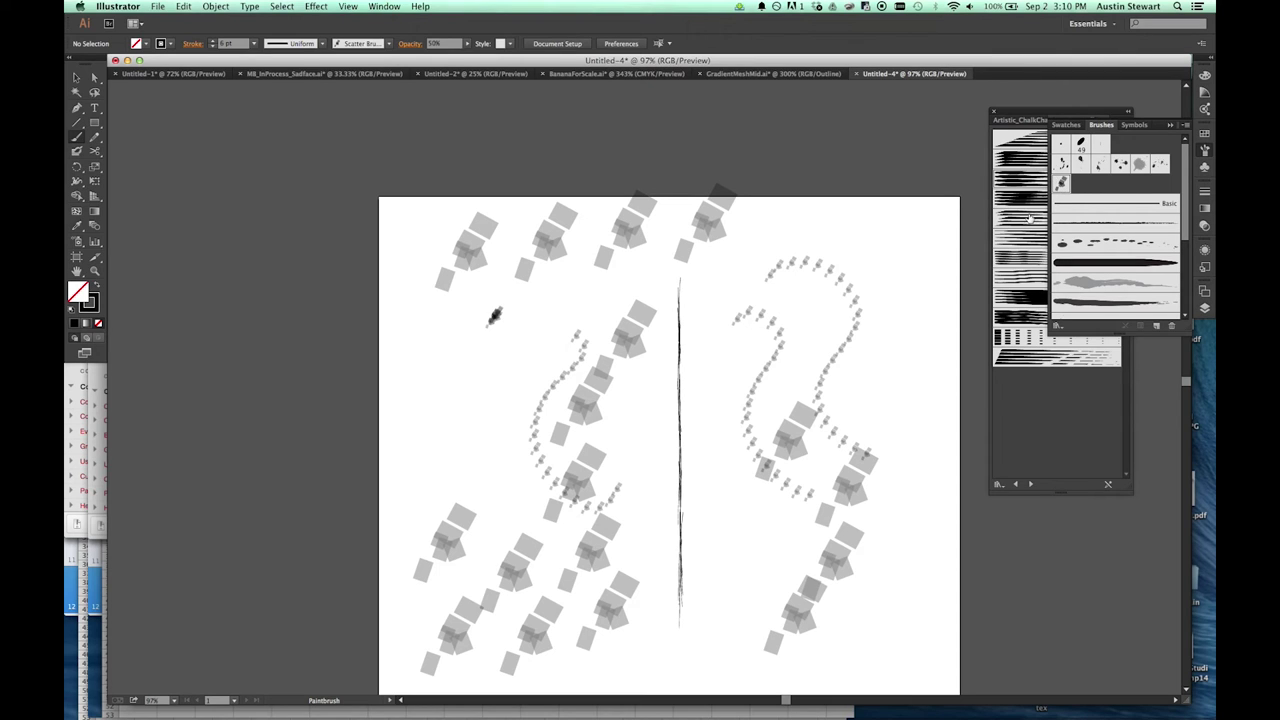
# Paint about a dozen overlapping grey-square bands across the centre, top and right of the artboard.
pyautogui.moveTo(418, 395)
pyautogui.mouseDown()
pyautogui.moveTo(508, 374)
pyautogui.moveTo(481, 421)
pyautogui.mouseUp()
pyautogui.moveTo(451, 468)
pyautogui.mouseDown()
pyautogui.moveTo(536, 492)
pyautogui.moveTo(738, 482)
pyautogui.mouseUp()
pyautogui.click(709, 314)
pyautogui.moveTo(718, 364); pyautogui.dragTo(820, 480)
pyautogui.moveTo(690, 536)
pyautogui.mouseDown()
pyautogui.moveTo(799, 575)
pyautogui.moveTo(899, 578)
pyautogui.mouseUp()
pyautogui.moveTo(673, 638)
pyautogui.mouseDown()
pyautogui.moveTo(757, 560)
pyautogui.moveTo(877, 390)
pyautogui.moveTo(868, 335)
pyautogui.mouseUp()
pyautogui.moveTo(700, 276)
pyautogui.mouseDown()
pyautogui.moveTo(589, 280)
pyautogui.moveTo(492, 356)
pyautogui.mouseUp()
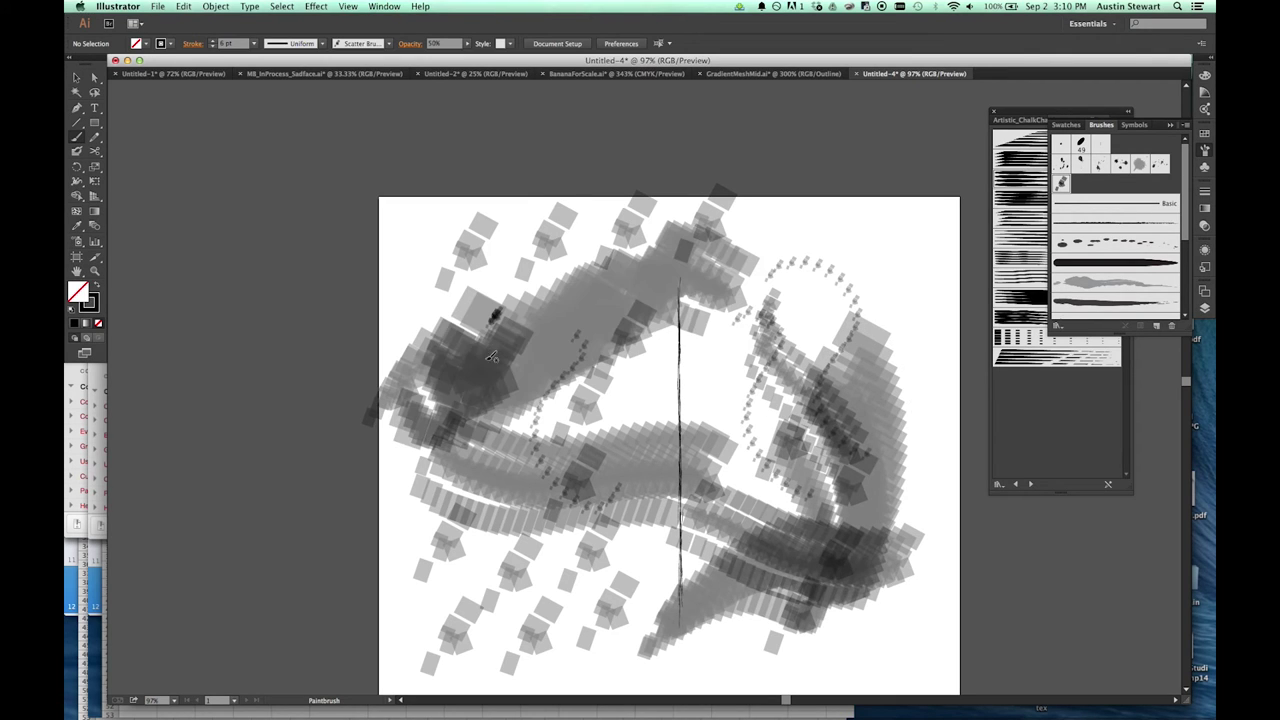
pyautogui.moveTo(420, 287)
pyautogui.mouseDown()
pyautogui.moveTo(497, 280)
pyautogui.moveTo(670, 338)
pyautogui.mouseUp()
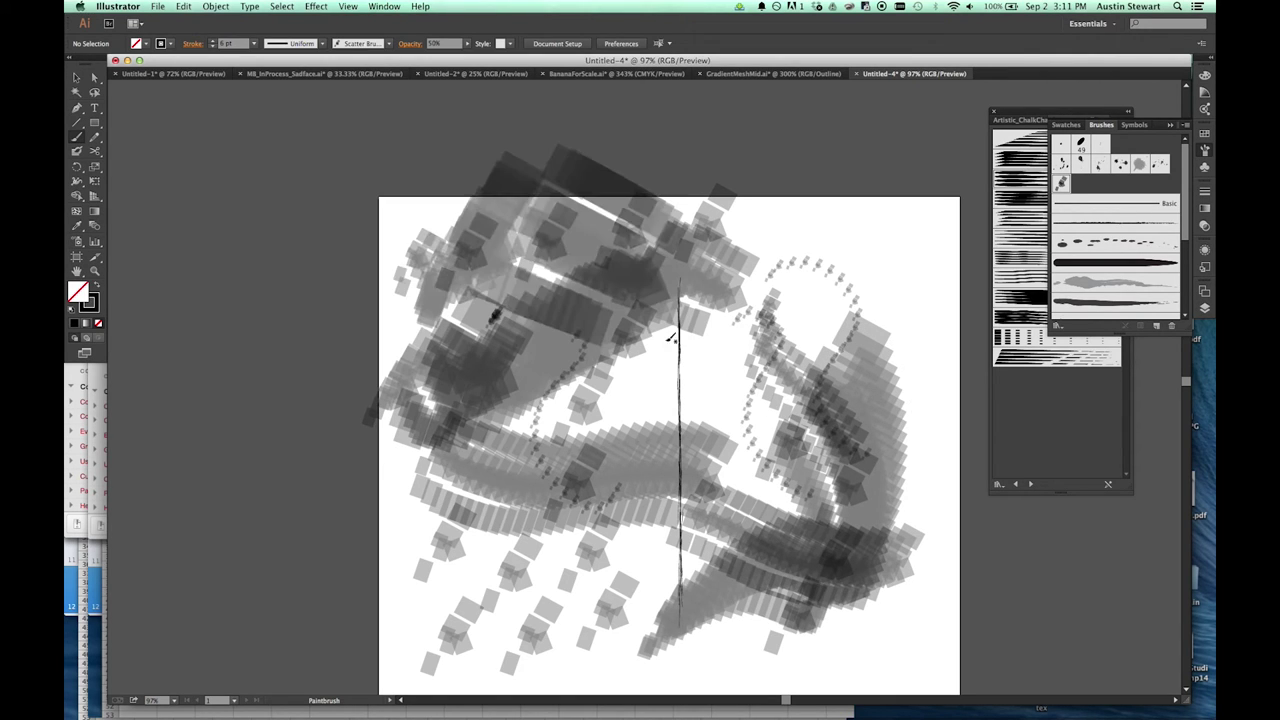
pyautogui.moveTo(814, 381)
pyautogui.mouseDown()
pyautogui.moveTo(756, 383)
pyautogui.moveTo(552, 508)
pyautogui.mouseUp()
pyautogui.moveTo(694, 343); pyautogui.dragTo(534, 508)
pyautogui.moveTo(498, 362)
pyautogui.mouseDown()
pyautogui.moveTo(684, 474)
pyautogui.moveTo(602, 405)
pyautogui.moveTo(617, 286)
pyautogui.moveTo(670, 376)
pyautogui.mouseUp()
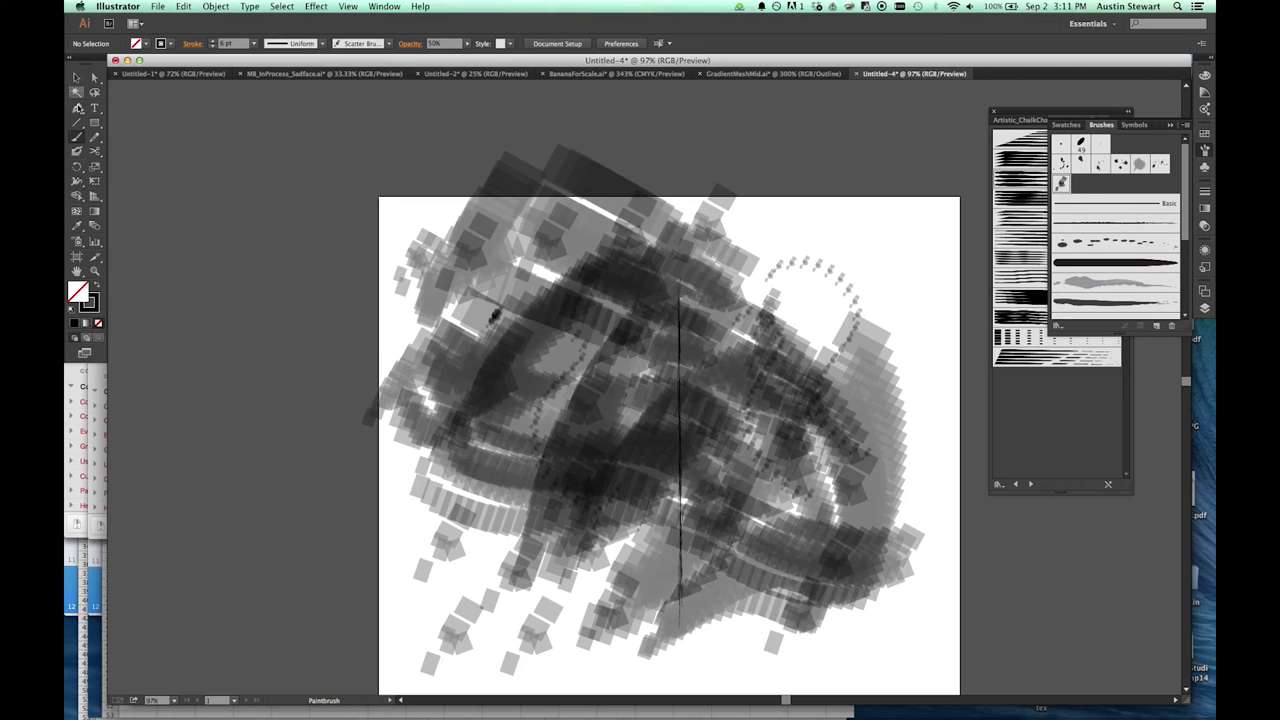
pyautogui.click(169, 44)
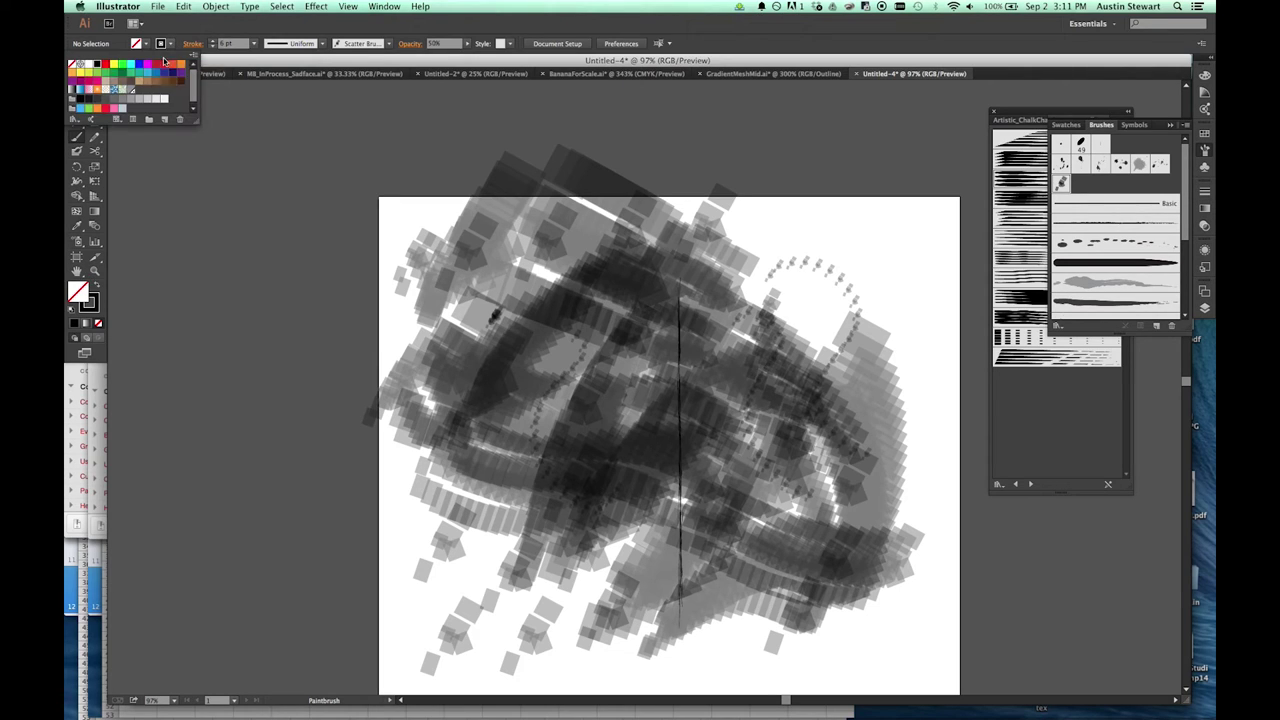
# Switch the stroke colour to yellow and paint yellow marks at the upper right and right.
pyautogui.click(113, 64)
pyautogui.click(803, 214)
pyautogui.moveTo(803, 214)
pyautogui.mouseDown()
pyautogui.moveTo(859, 237)
pyautogui.moveTo(846, 297)
pyautogui.mouseUp()
pyautogui.moveTo(849, 214); pyautogui.dragTo(903, 281)
pyautogui.moveTo(807, 374); pyautogui.dragTo(776, 459)
# Sweep broad yellow bands across the centre, left-centre, right-centre and lower artwork.
pyautogui.moveTo(688, 293)
pyautogui.mouseDown()
pyautogui.moveTo(665, 266)
pyautogui.moveTo(657, 375)
pyautogui.moveTo(742, 468)
pyautogui.mouseUp()
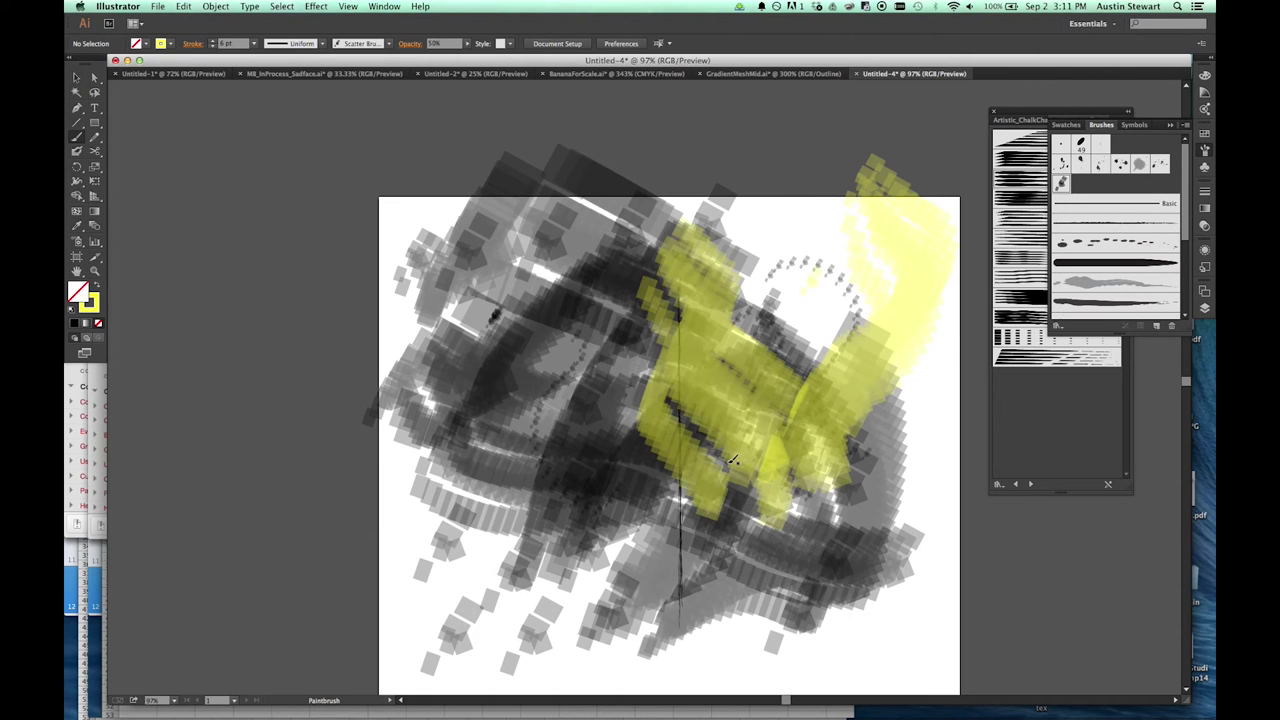
pyautogui.moveTo(578, 258)
pyautogui.mouseDown()
pyautogui.moveTo(562, 392)
pyautogui.moveTo(555, 382)
pyautogui.mouseUp()
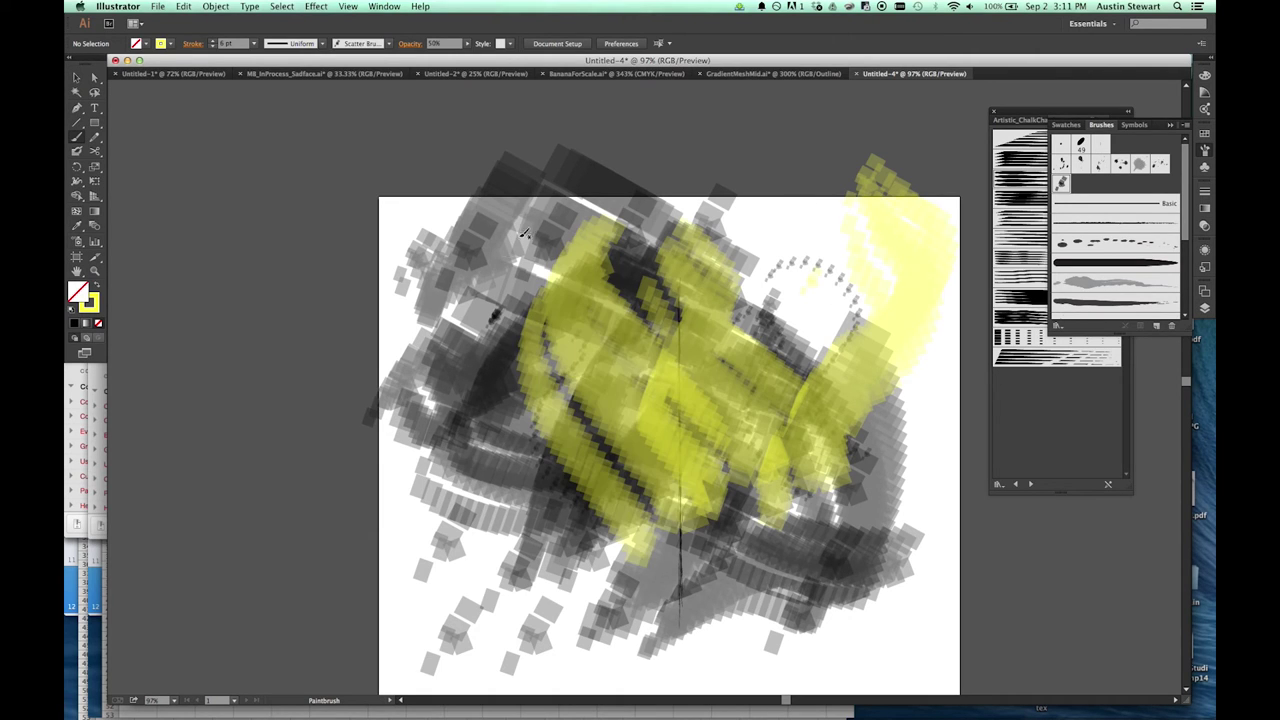
pyautogui.moveTo(585, 442); pyautogui.dragTo(590, 430)
pyautogui.moveTo(463, 326)
pyautogui.mouseDown()
pyautogui.moveTo(456, 364)
pyautogui.moveTo(439, 355)
pyautogui.moveTo(528, 407)
pyautogui.moveTo(627, 400)
pyautogui.mouseUp()
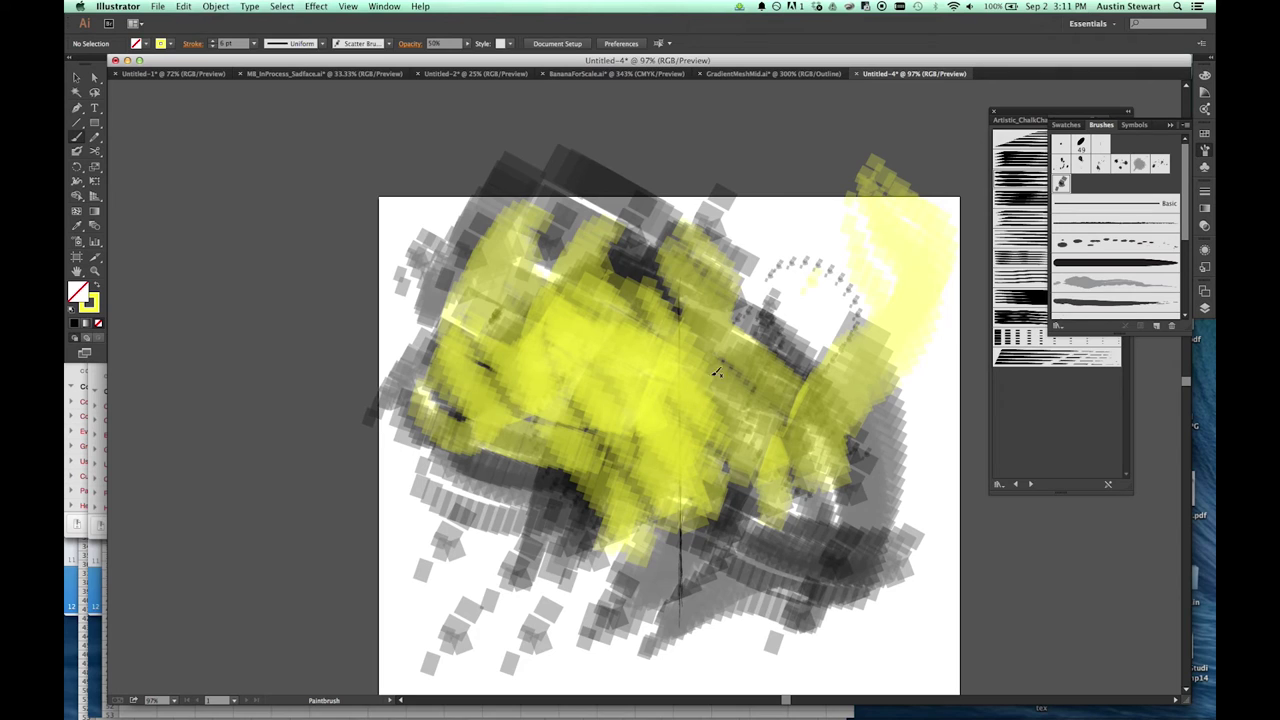
pyautogui.moveTo(806, 346); pyautogui.dragTo(772, 565)
pyautogui.moveTo(875, 591)
pyautogui.mouseDown()
pyautogui.moveTo(704, 578)
pyautogui.moveTo(536, 528)
pyautogui.mouseUp()
pyautogui.moveTo(429, 409); pyautogui.dragTo(600, 536)
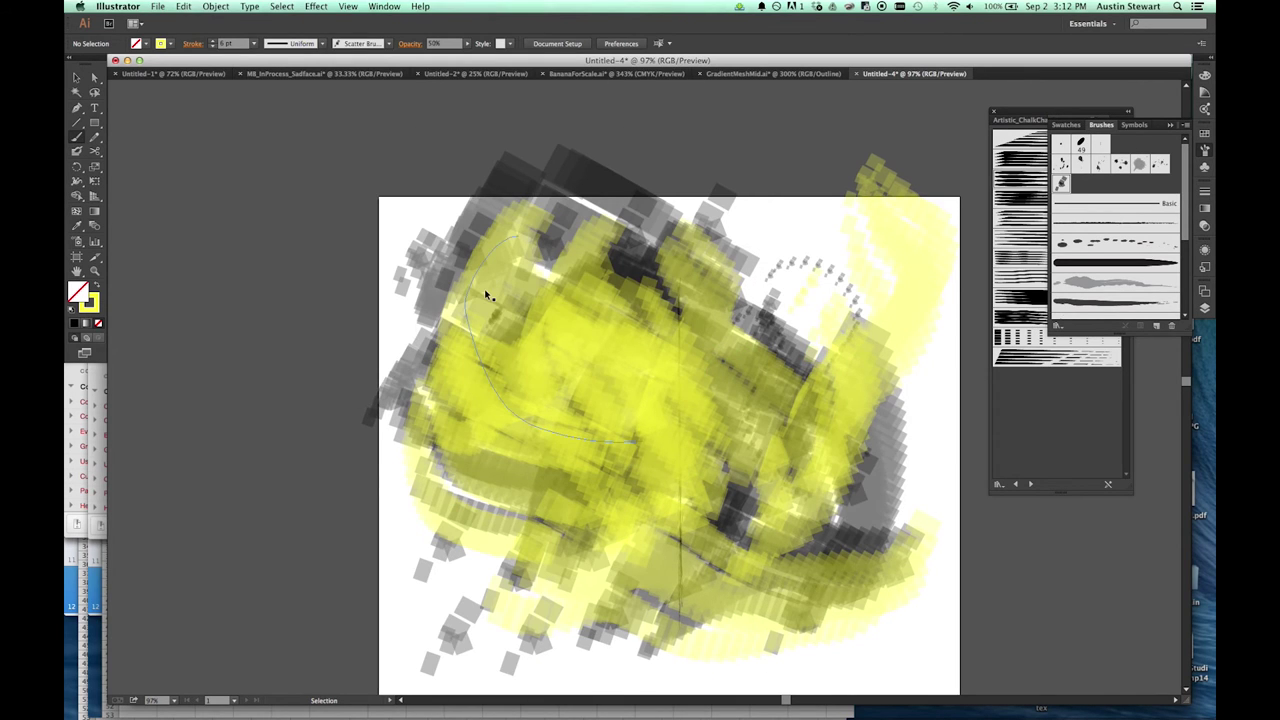
# Delete all artwork so Untitled-4 is blank, then switch to Chrome.
pyautogui.press('super+a')
pyautogui.press('b')
pyautogui.press('Delete')
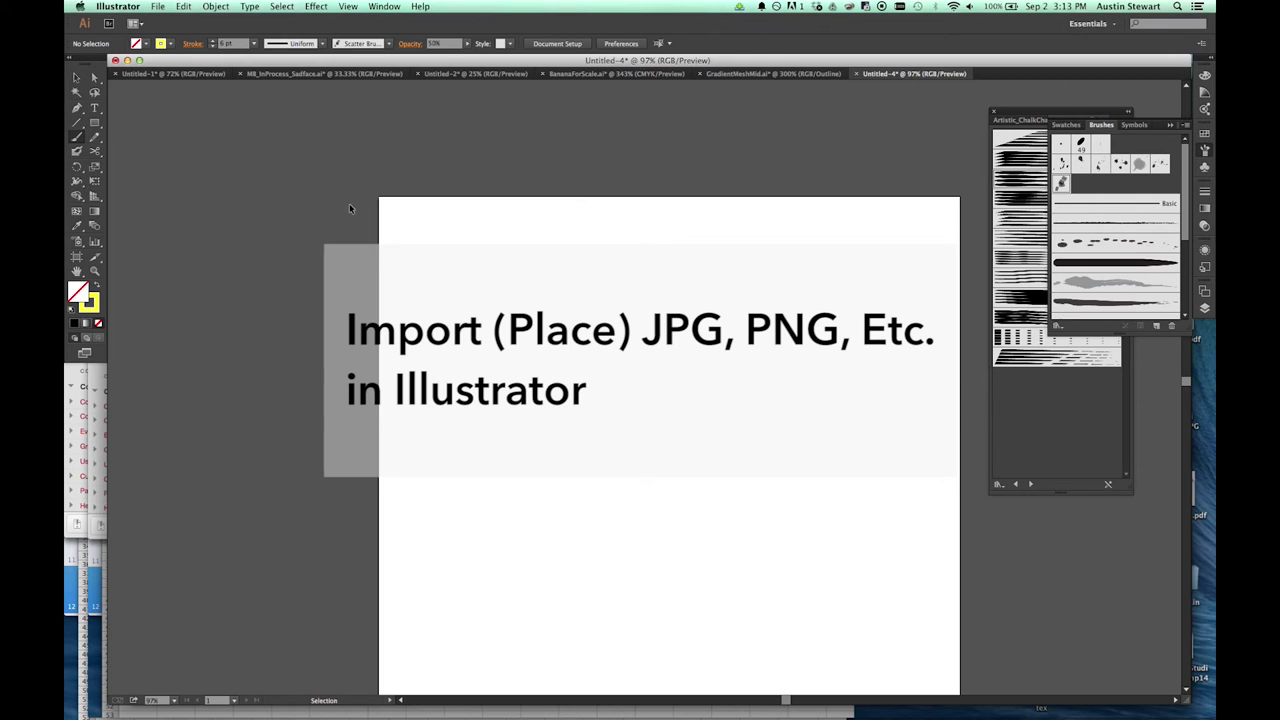
pyautogui.press('super+Tab')
pyautogui.press('super+Tab')
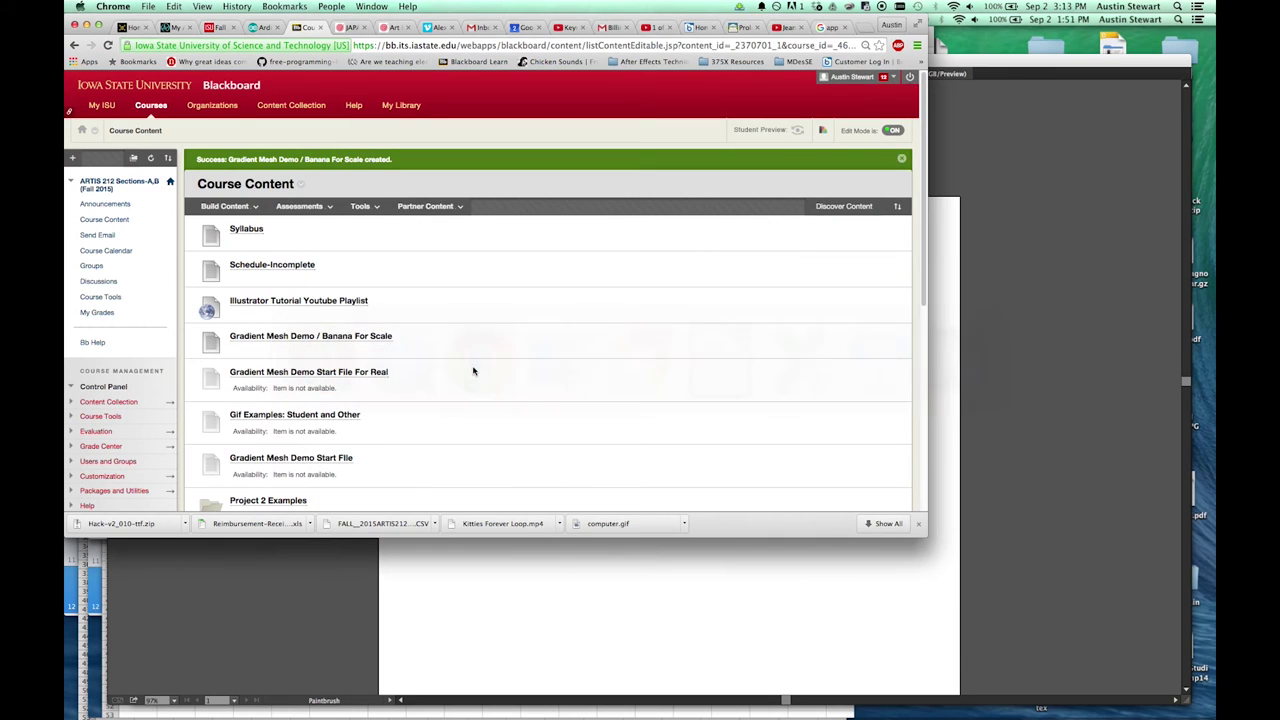
# Run a Google search for 'face' from the address bar.
pyautogui.click(829, 28)
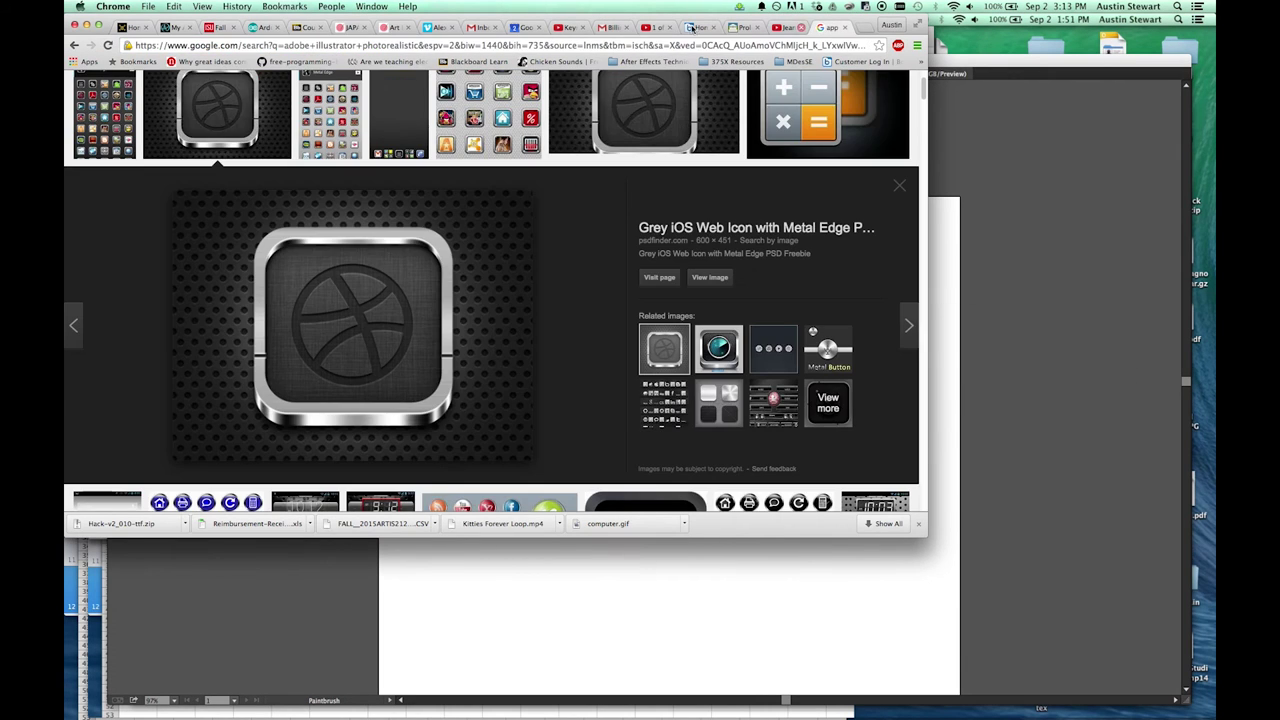
pyautogui.click(405, 46)
pyautogui.write('face')
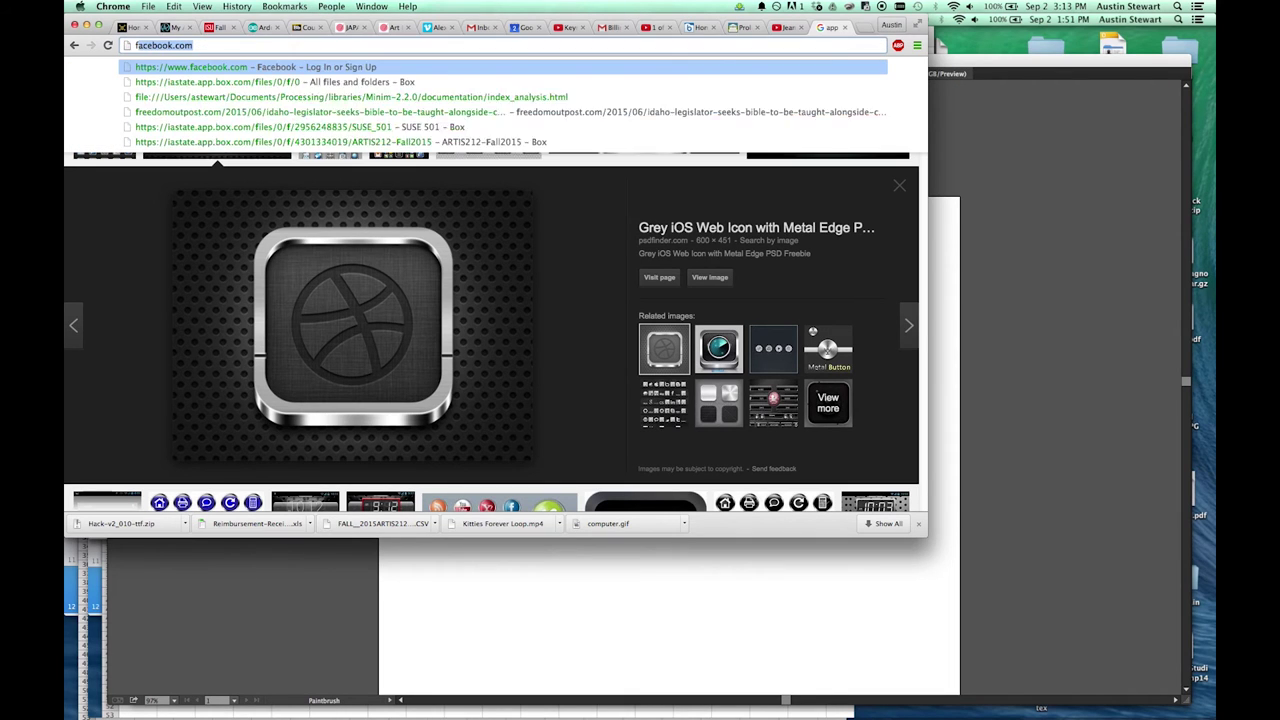
pyautogui.press('Delete')
pyautogui.press('Return')
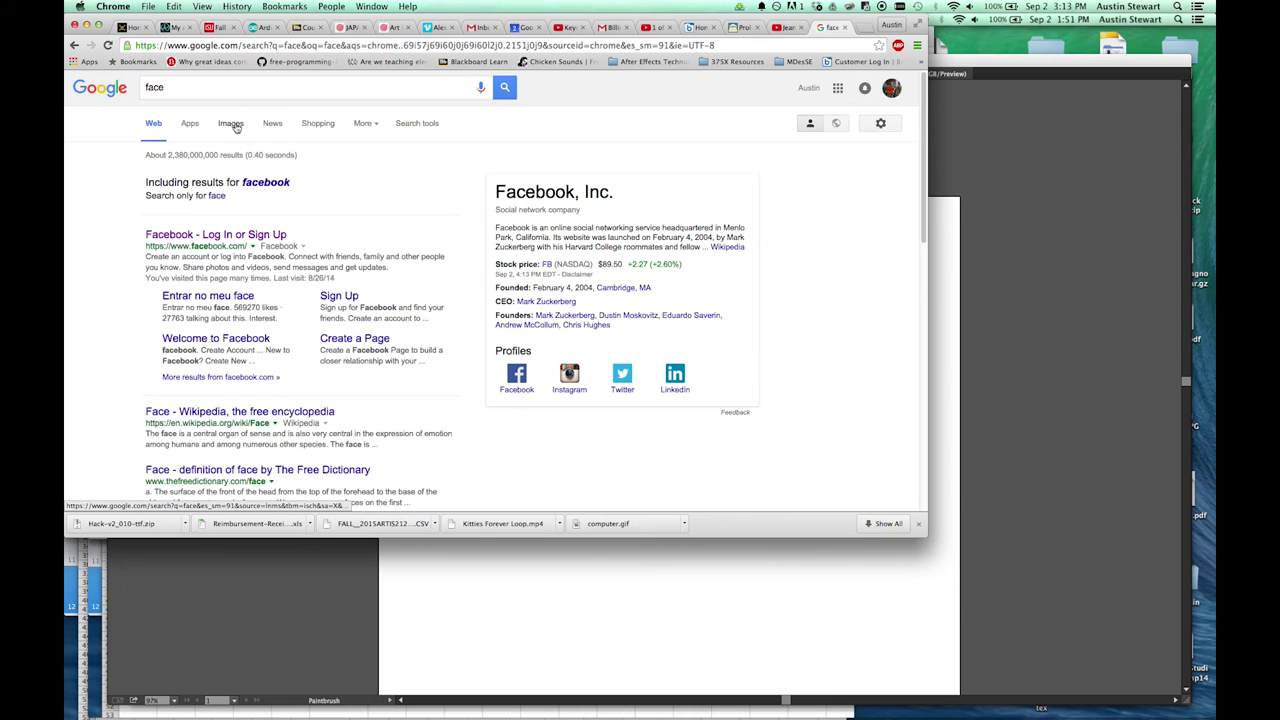
# In Images results, open the stern man's close-up portrait at full size.
pyautogui.click(231, 123)
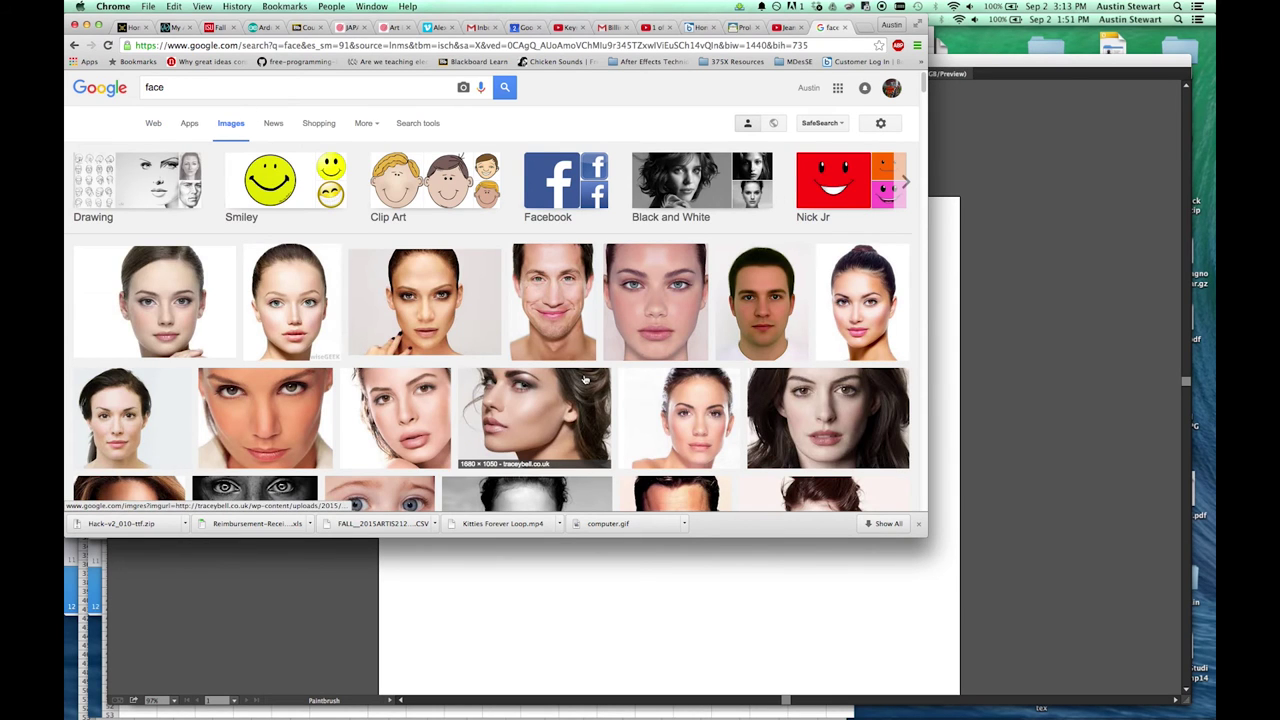
pyautogui.scroll(-5, 585, 380)
pyautogui.scroll(-3, 585, 380)
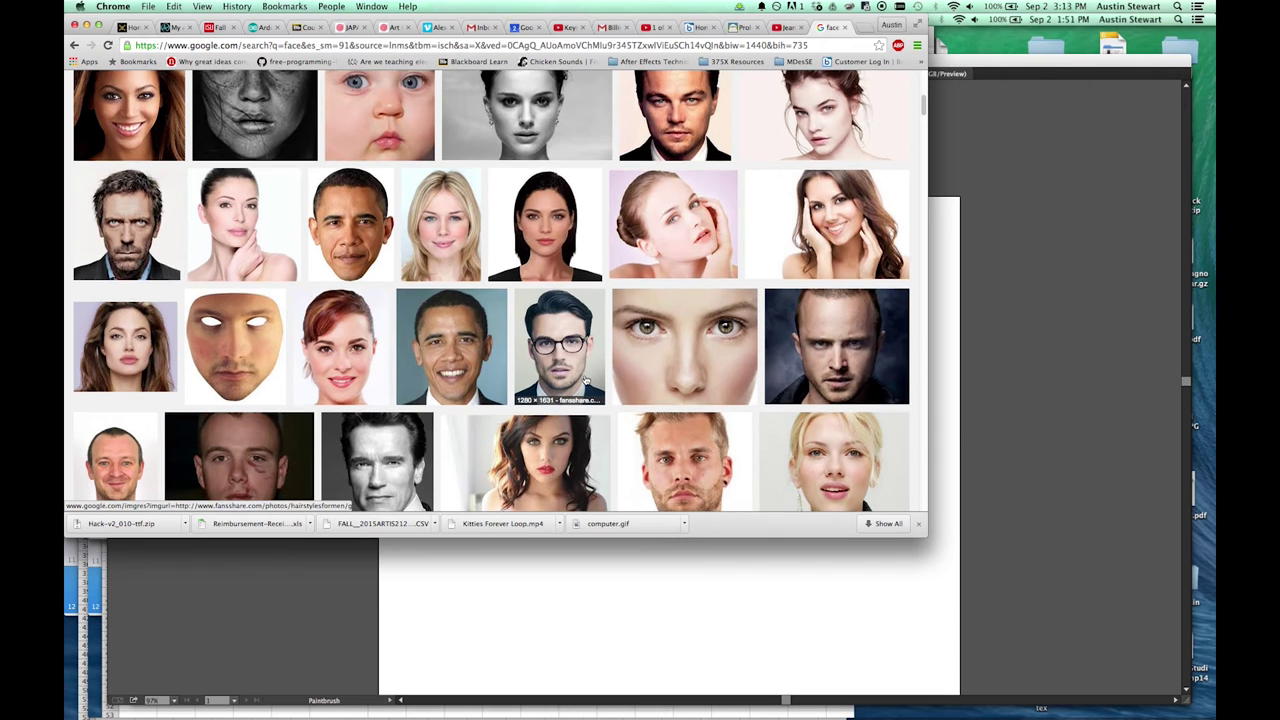
pyautogui.scroll(2, 587, 380)
pyautogui.click(127, 315)
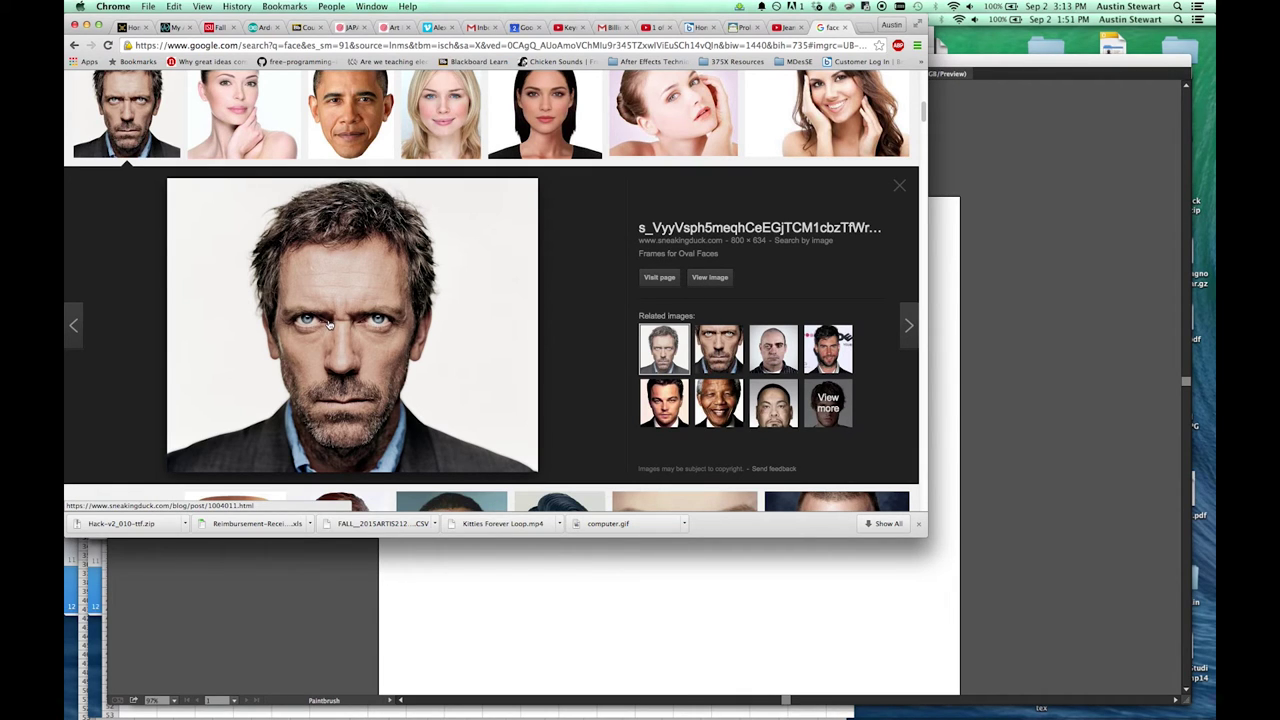
pyautogui.click(712, 277)
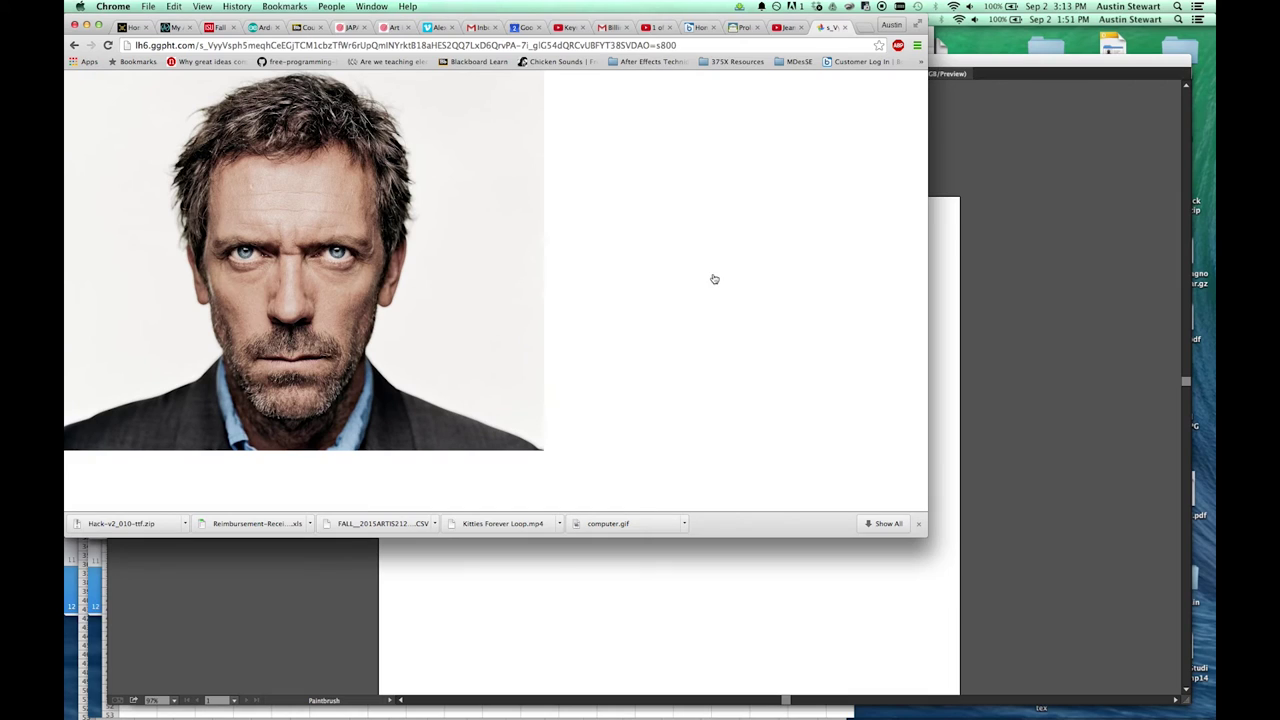
# Copy the portrait, save it as unnamed.jpg in OnlineAssets, and return to Illustrator.
pyautogui.rightClick(279, 201)
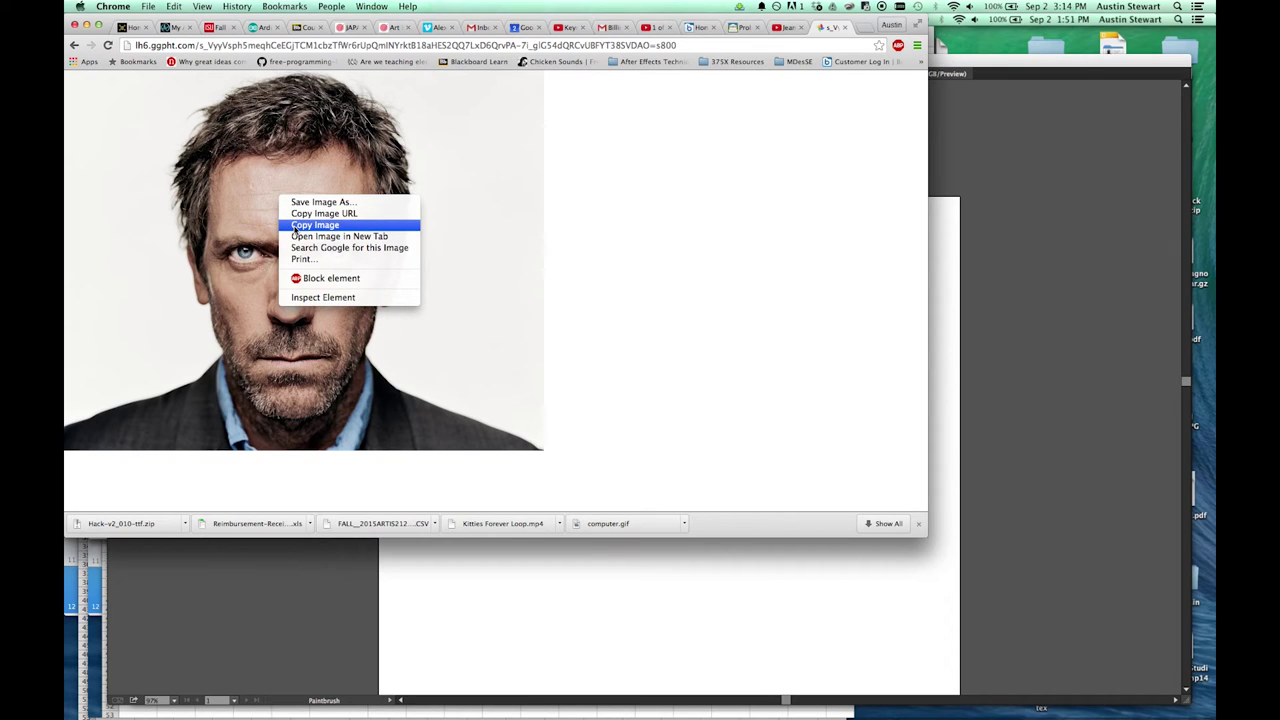
pyautogui.click(295, 225)
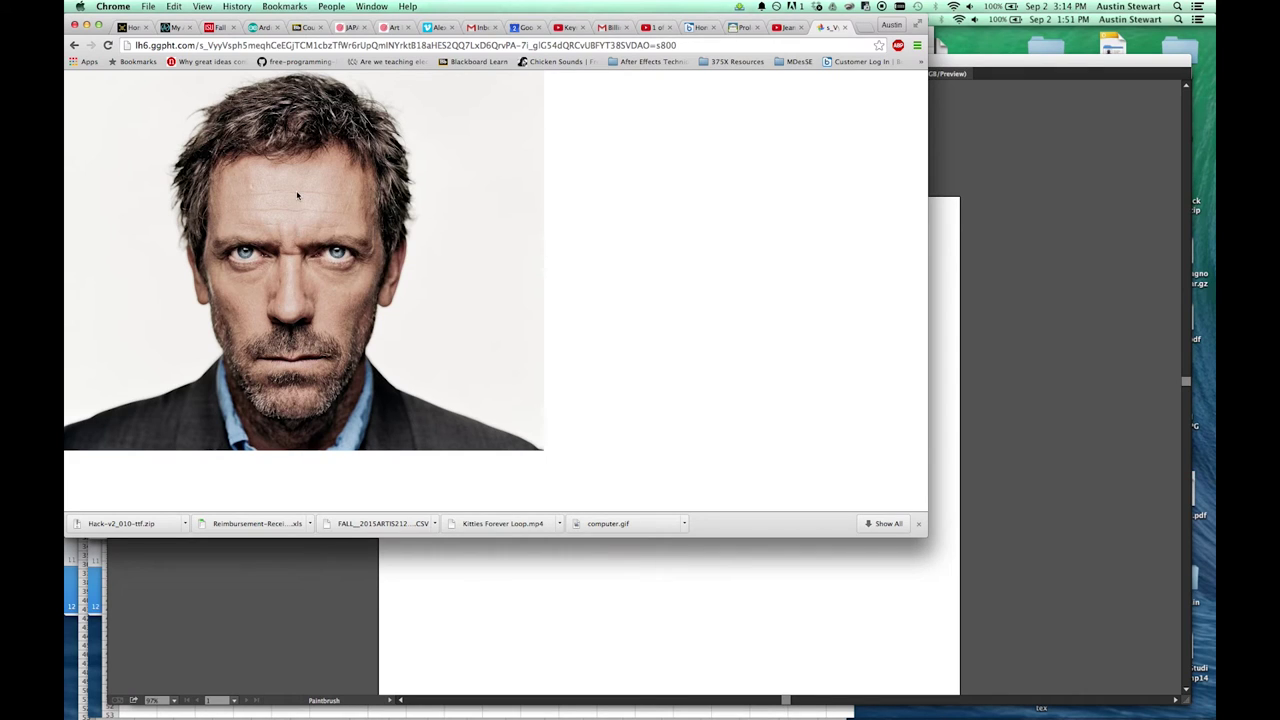
pyautogui.rightClick(297, 195)
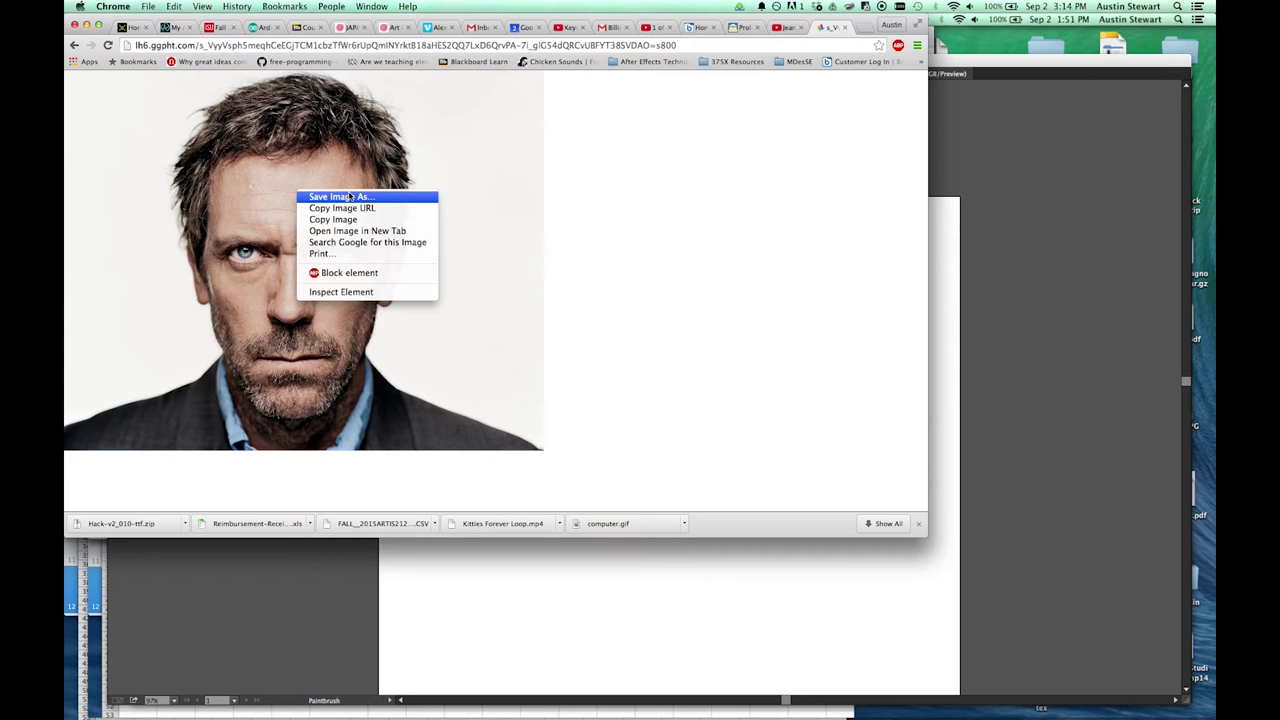
pyautogui.click(340, 198)
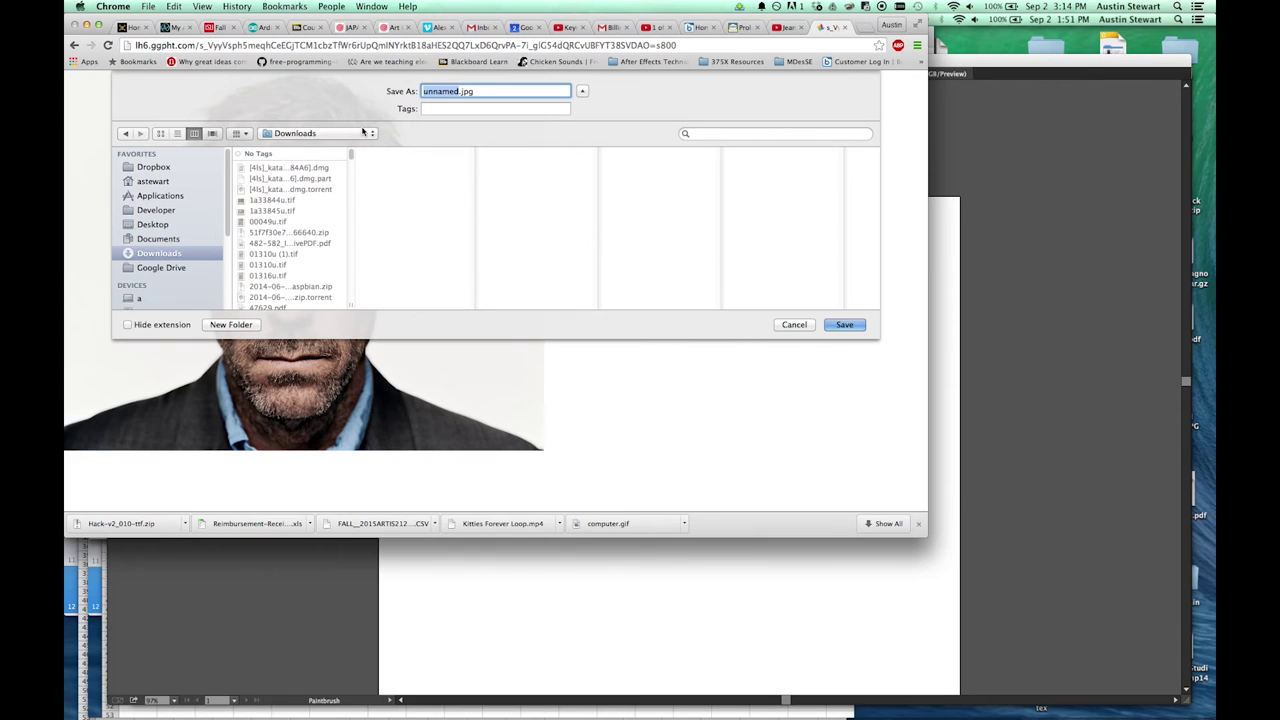
pyautogui.click(360, 133)
pyautogui.click(330, 212)
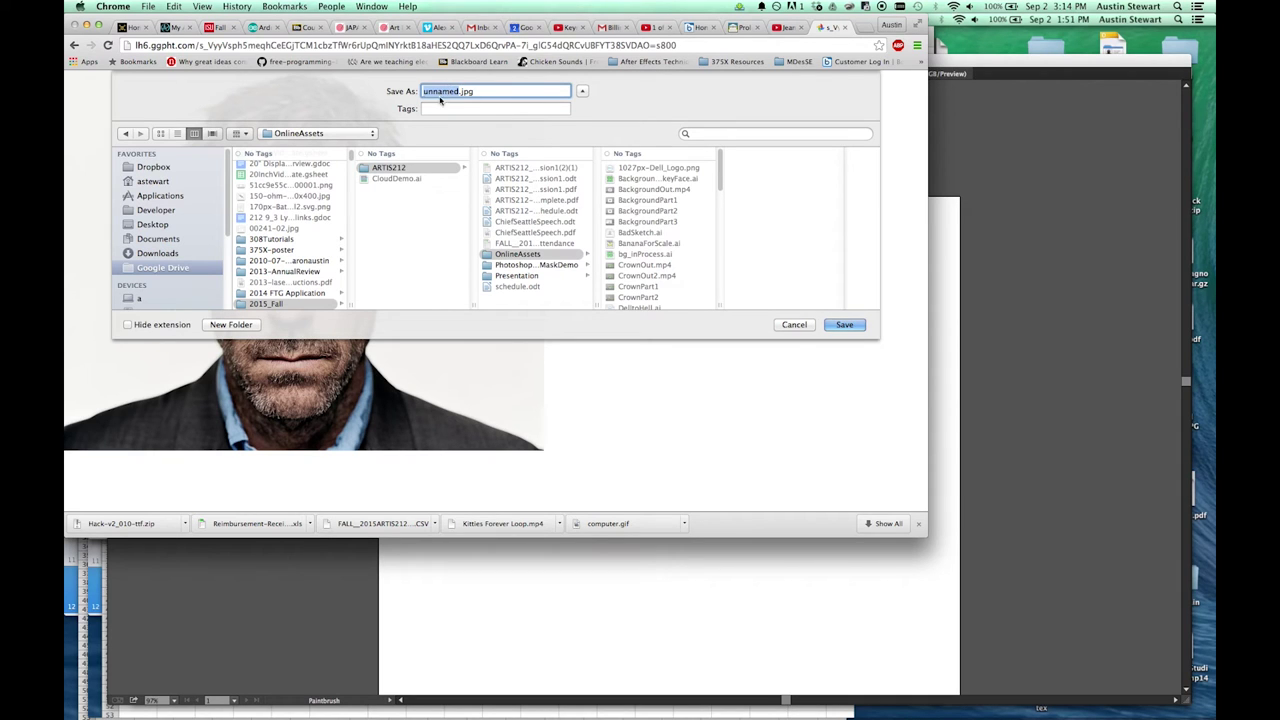
pyautogui.click(845, 325)
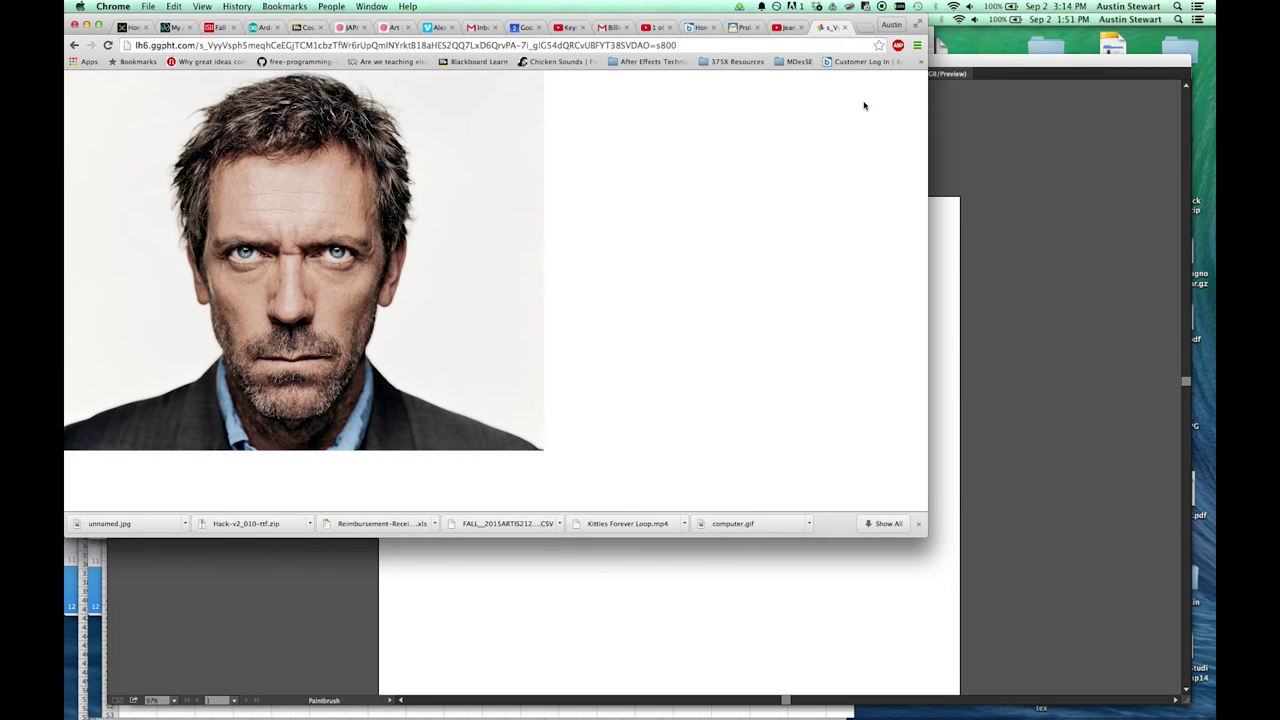
pyautogui.press('super+Tab')
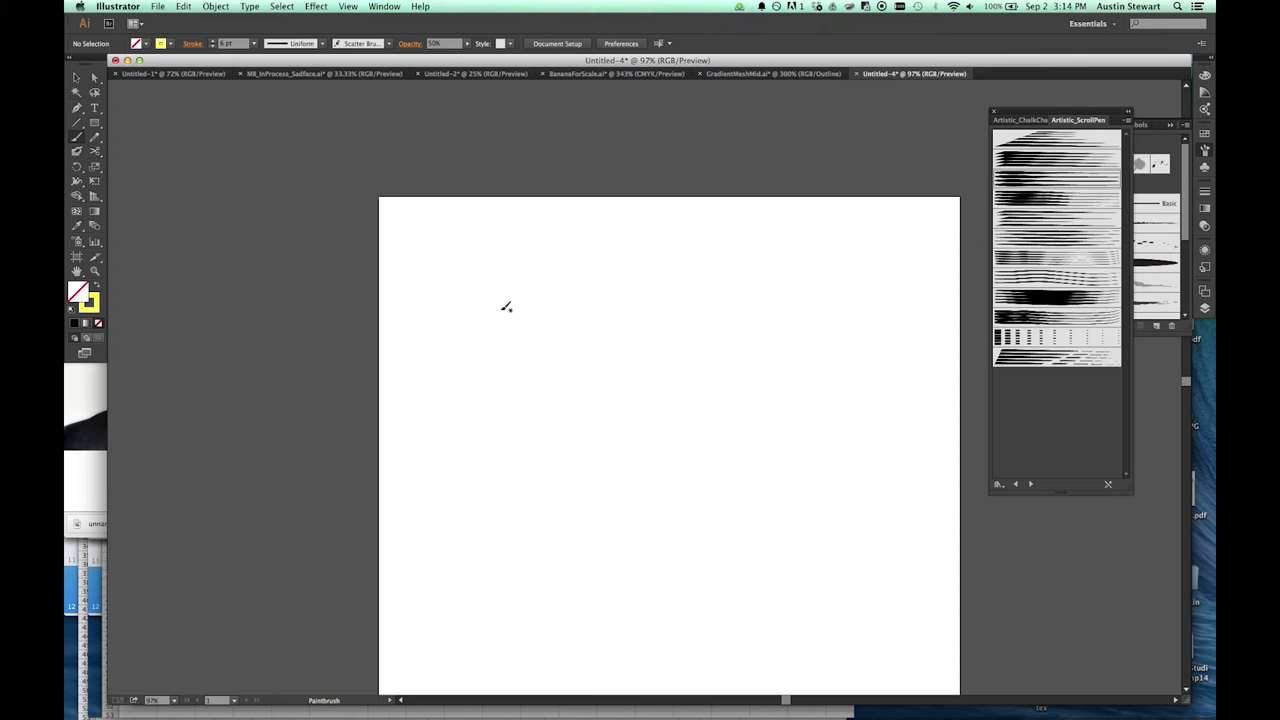
pyautogui.press('v')
pyautogui.press('super+v')
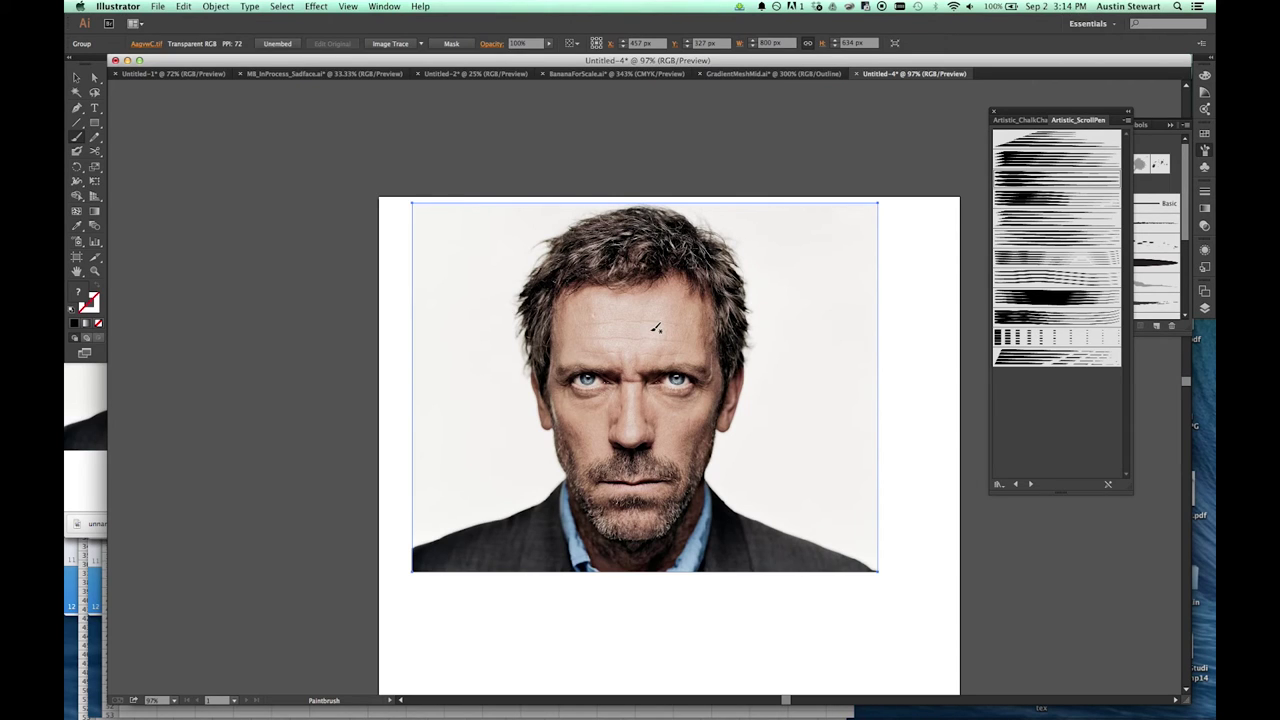
pyautogui.press('Delete')
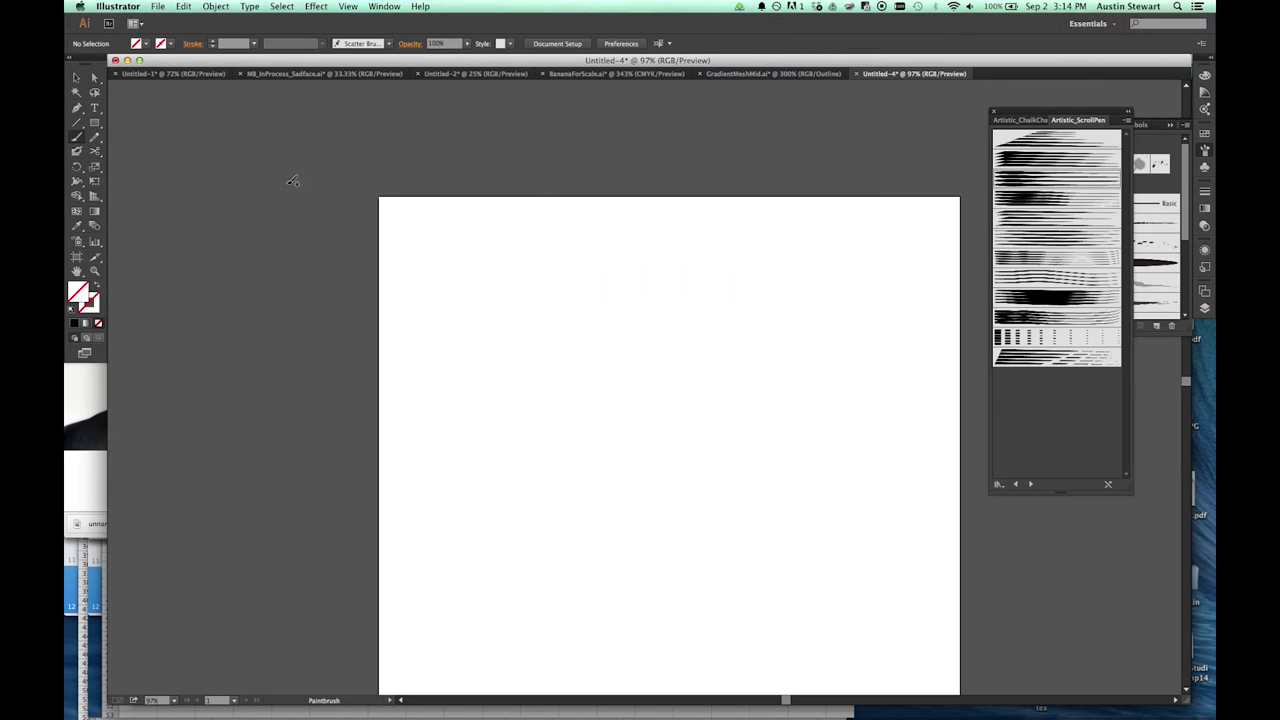
# Place unnamed.jpg from OnlineAssets as a linked image, about 400 × 317 px, at the artboard's top-left.
pyautogui.click(158, 8)
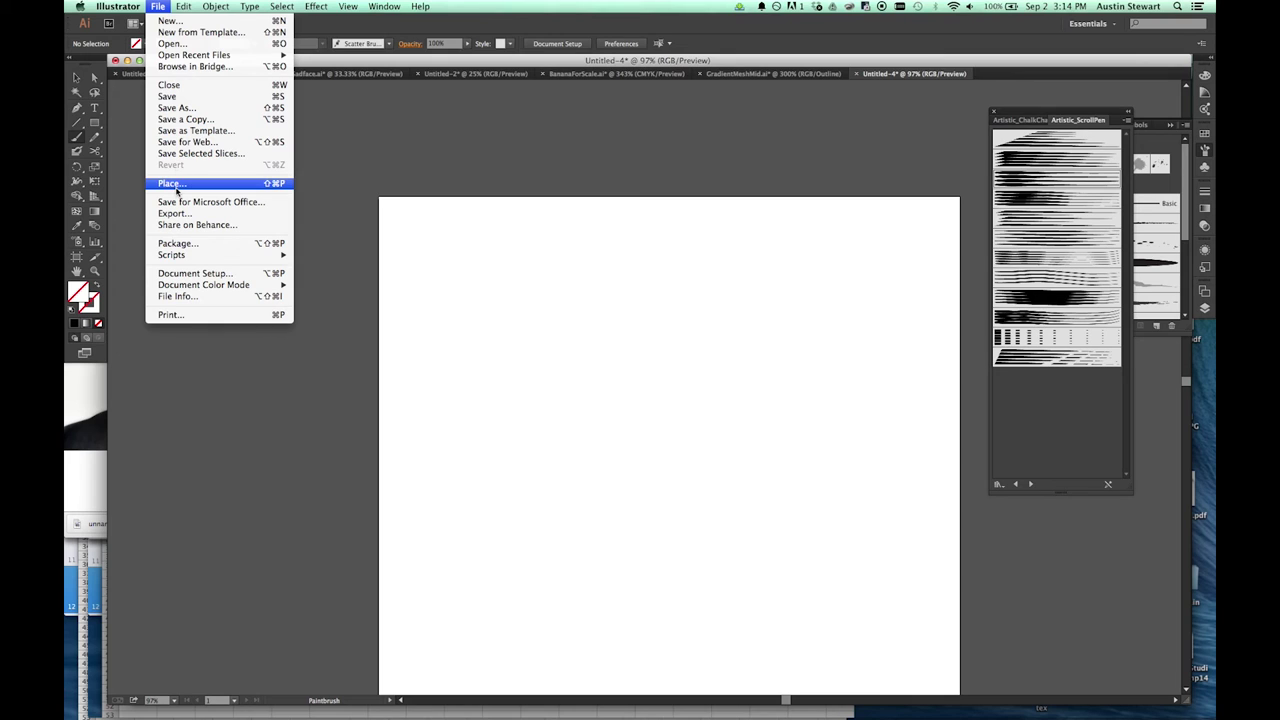
pyautogui.click(170, 184)
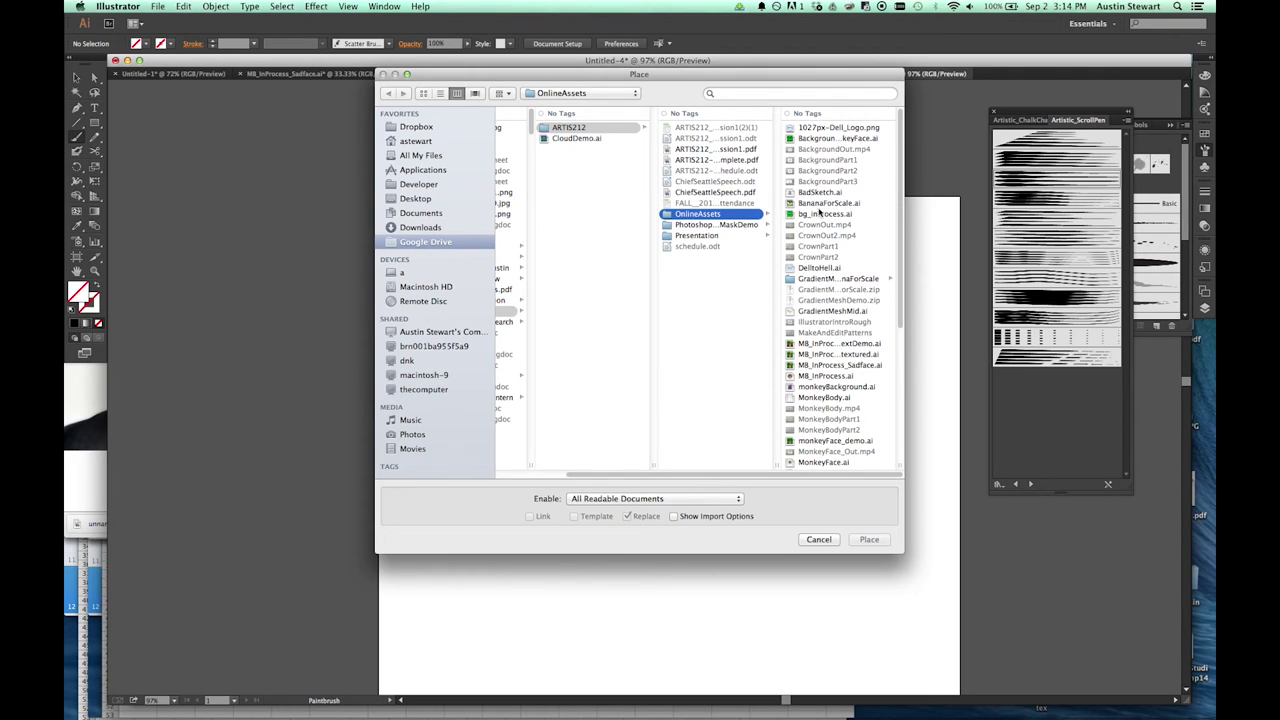
pyautogui.moveTo(894, 282); pyautogui.dragTo(899, 447)
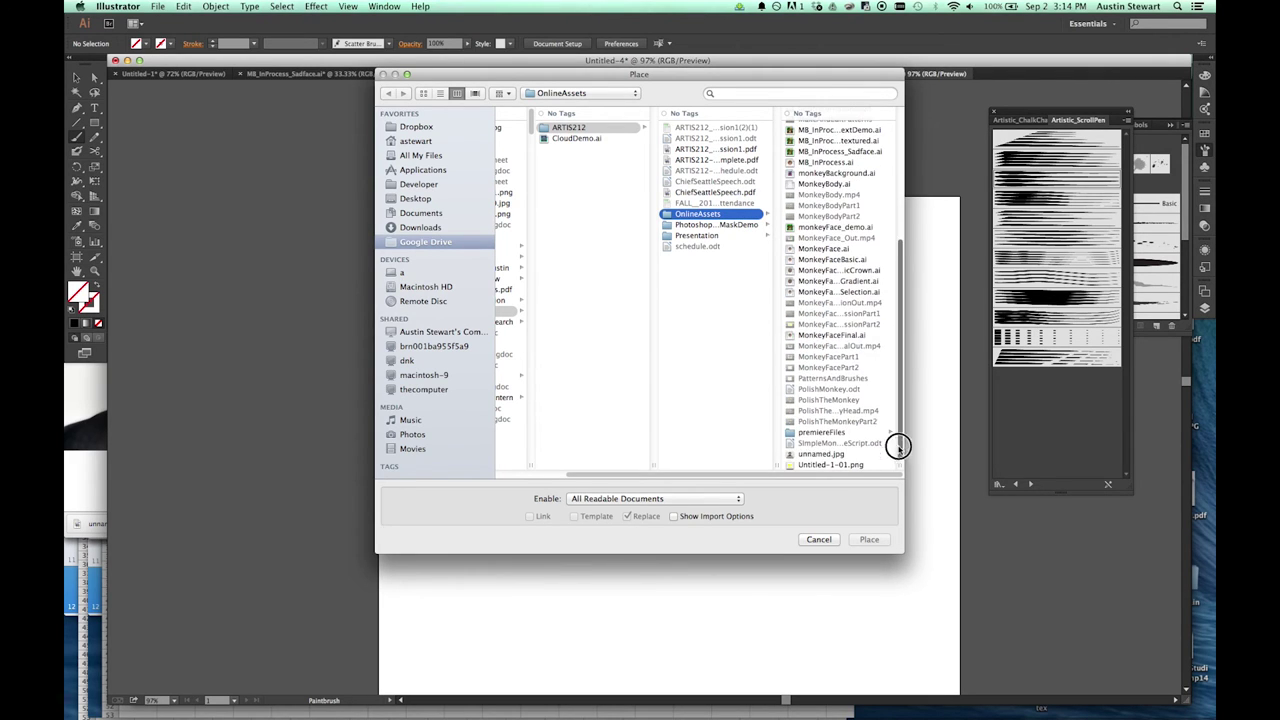
pyautogui.click(826, 455)
pyautogui.click(867, 540)
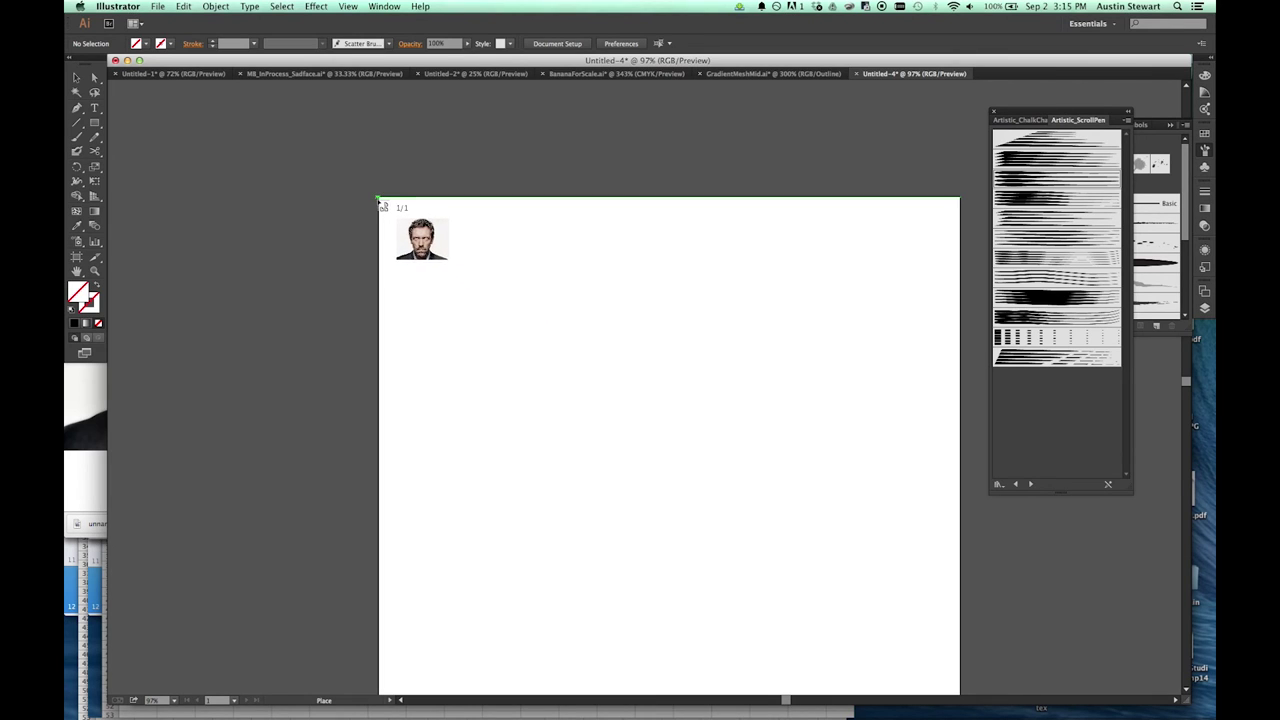
pyautogui.click(379, 199)
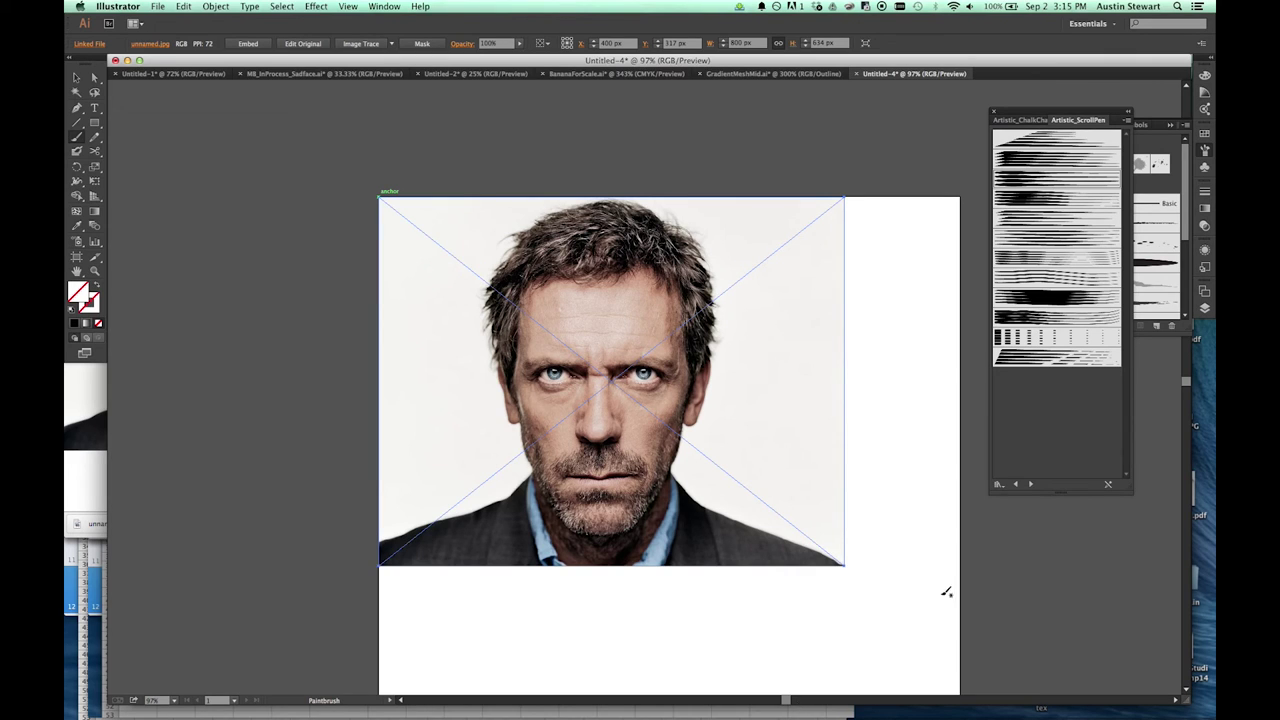
# Scale the portrait to about 498 × 391 px so it spans the artboard width, then deselect.
pyautogui.click(77, 78)
pyautogui.moveTo(840, 566); pyautogui.dragTo(963, 656)
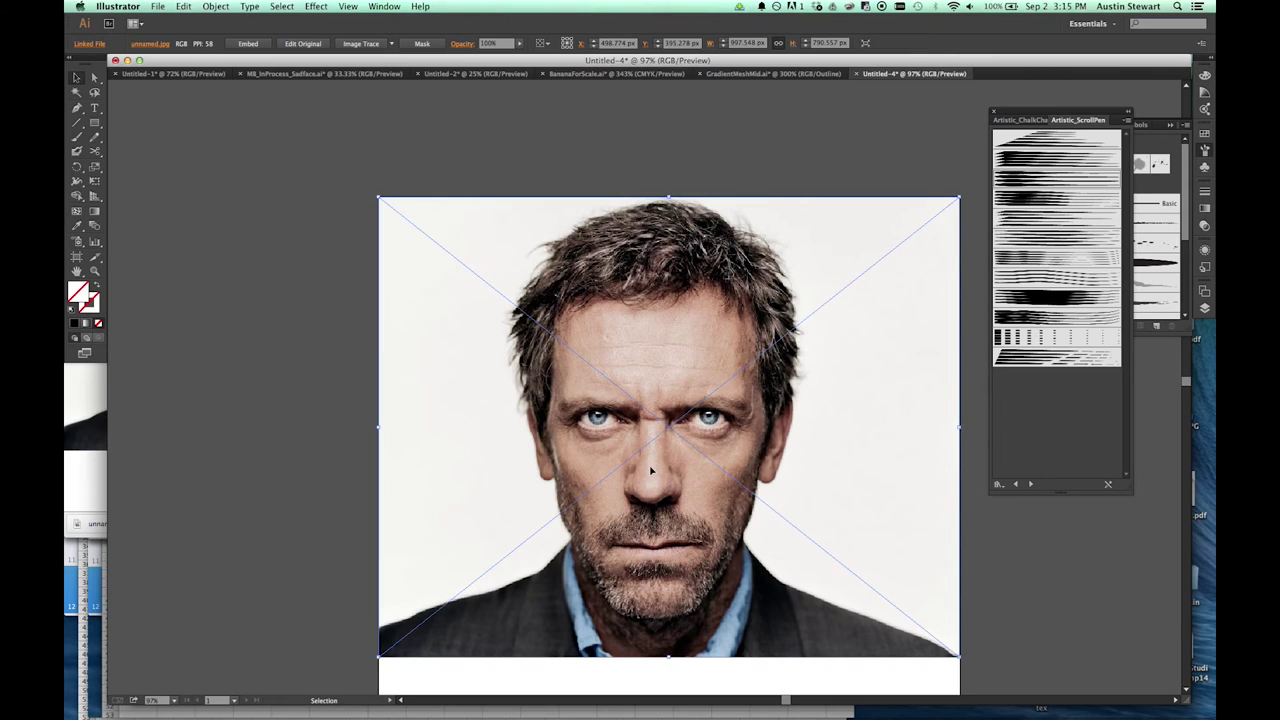
pyautogui.scroll(-3, 651, 470)
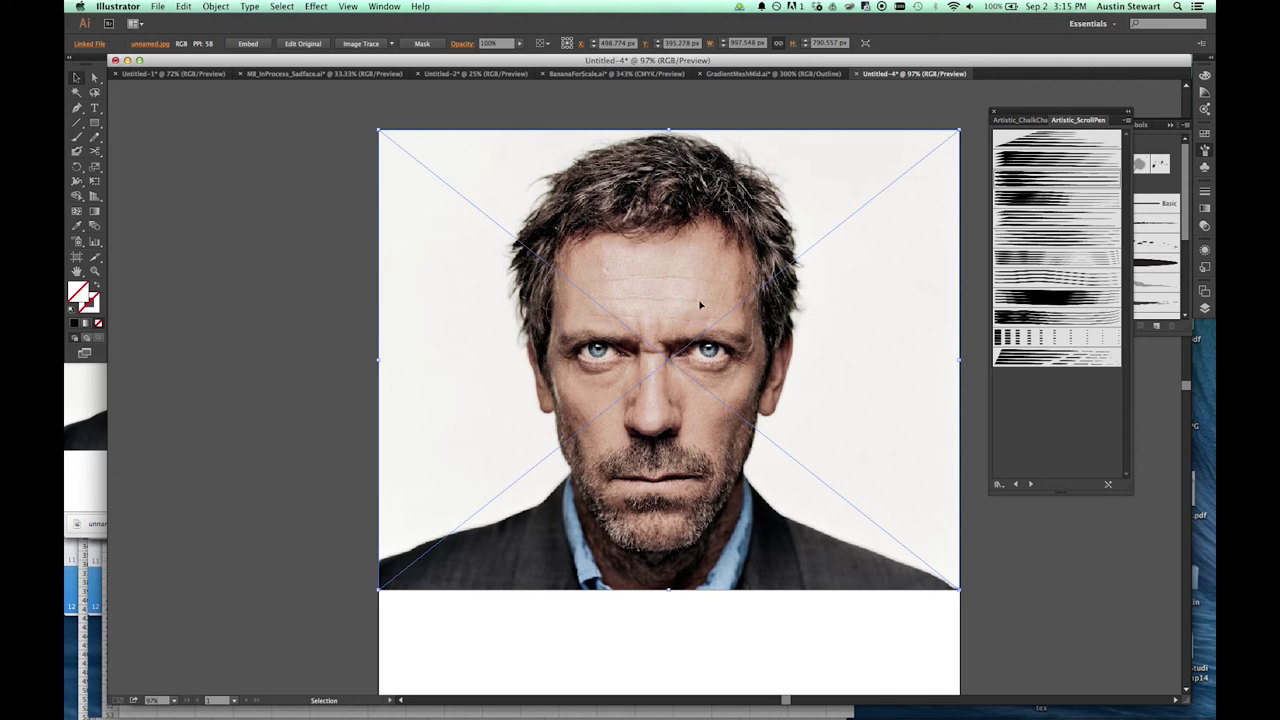
pyautogui.click(201, 236)
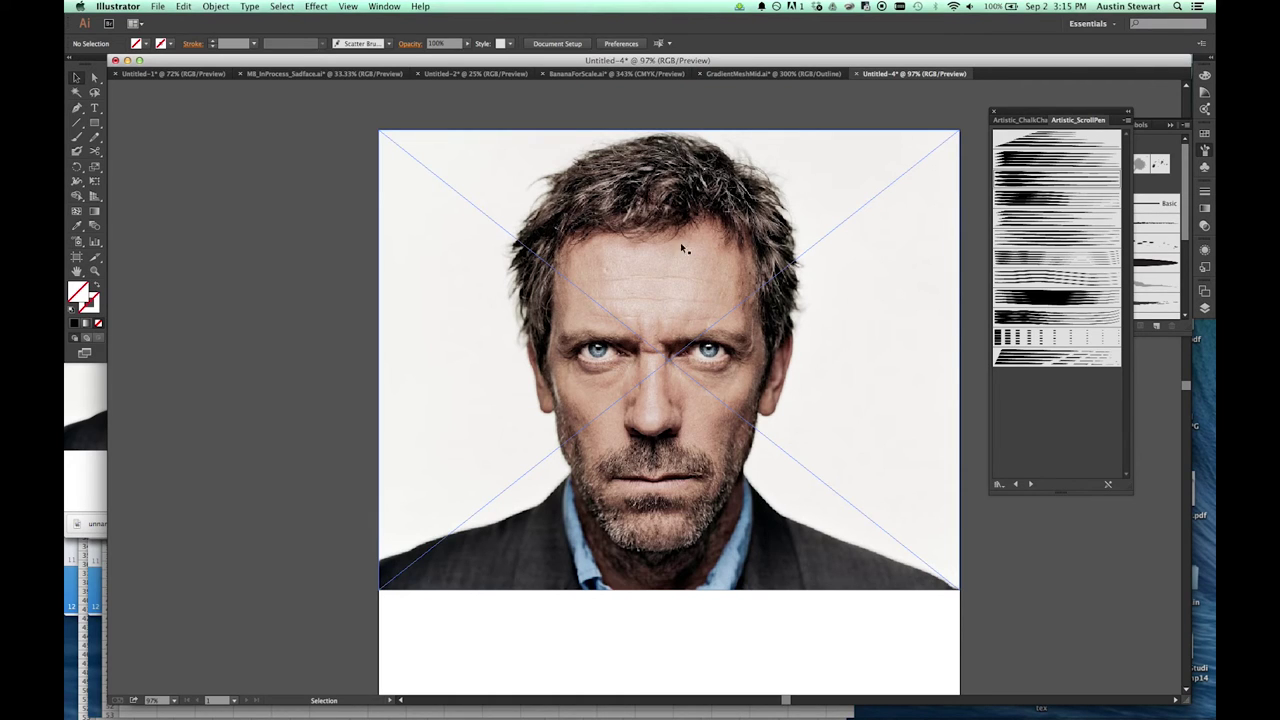
pyautogui.click(1204, 308)
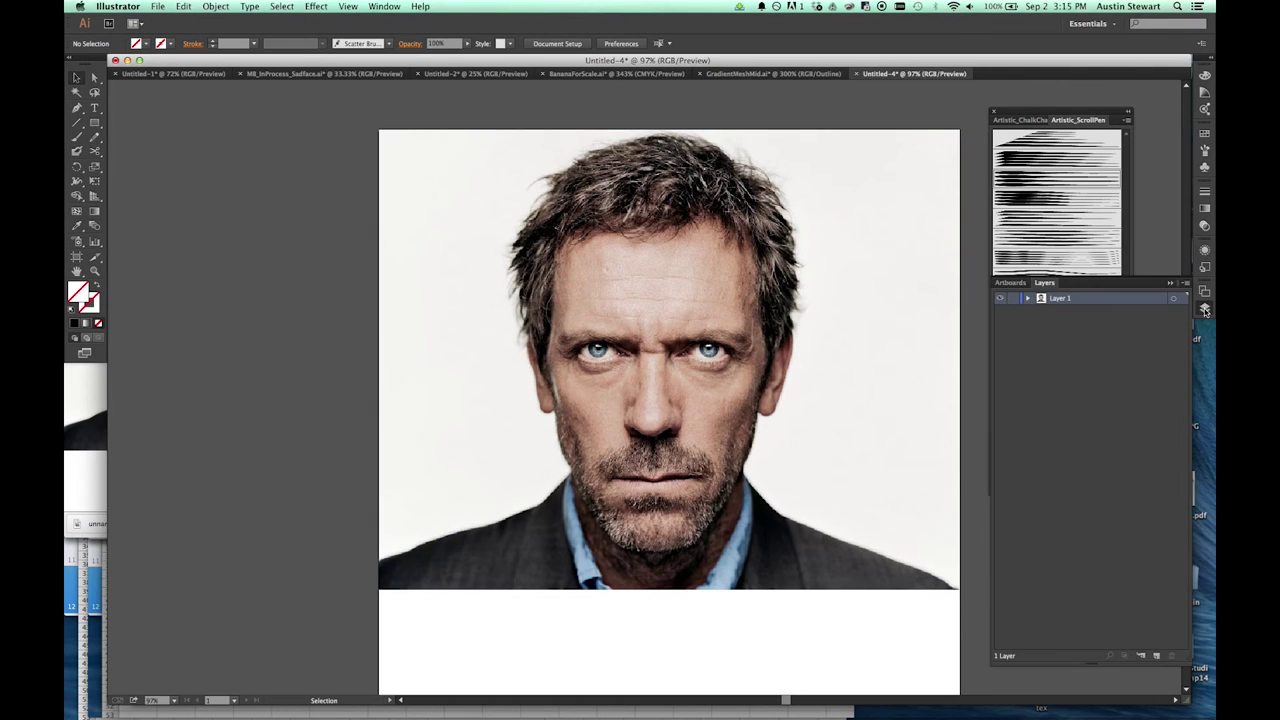
# Add Layer 2 above a locked Layer 1 and choose the textured chalk art brush.
pyautogui.click(1158, 656)
pyautogui.click(1013, 311)
pyautogui.click(1205, 150)
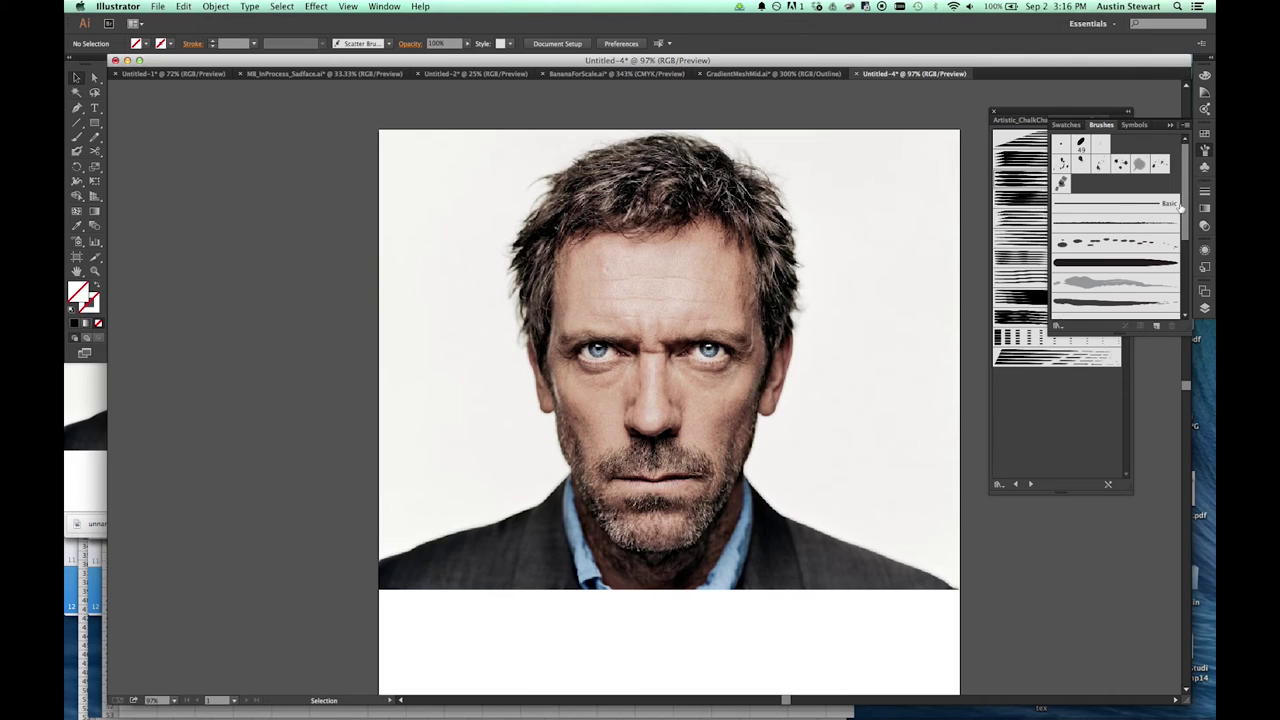
pyautogui.moveTo(1181, 205); pyautogui.dragTo(1180, 306)
pyautogui.click(1112, 267)
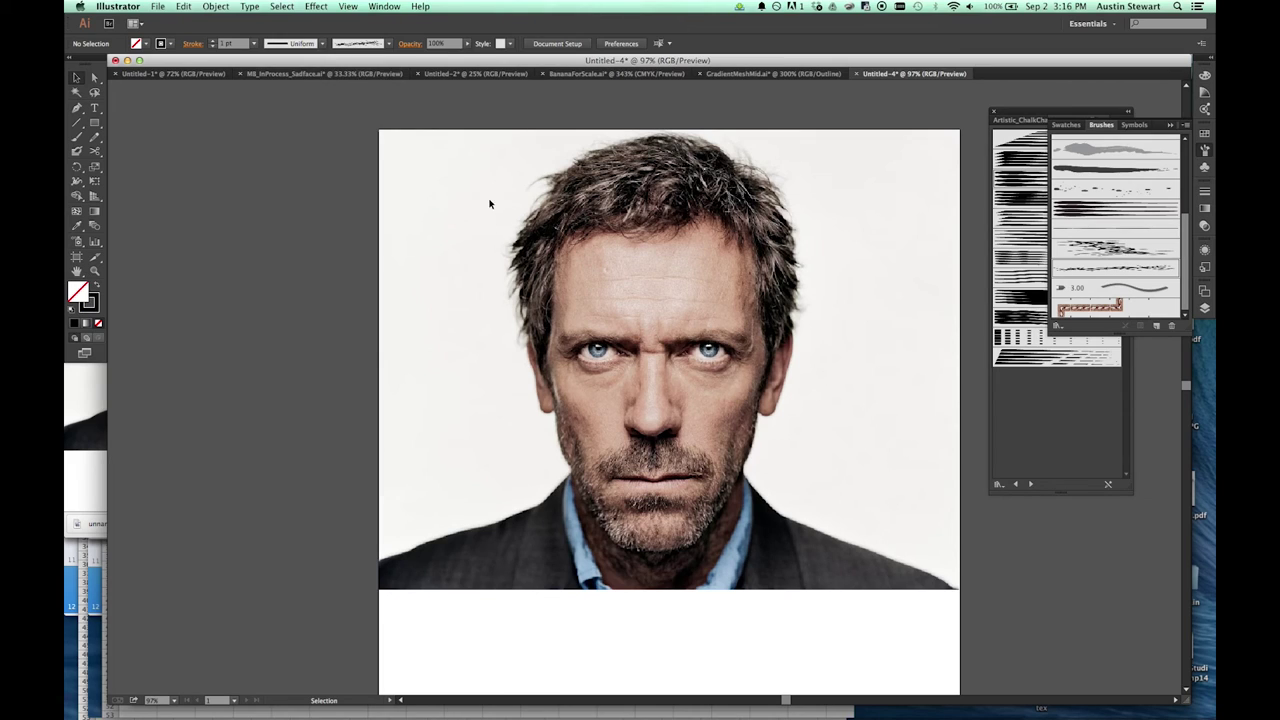
# Test the Paintbrush on the photo and set its stroke weight to 0.4 pt.
pyautogui.press('b')
pyautogui.moveTo(508, 180)
pyautogui.mouseDown()
pyautogui.moveTo(486, 212)
pyautogui.moveTo(484, 262)
pyautogui.mouseUp()
pyautogui.press('super+z')
pyautogui.click(230, 44)
pyautogui.write('2')
pyautogui.press('Return')
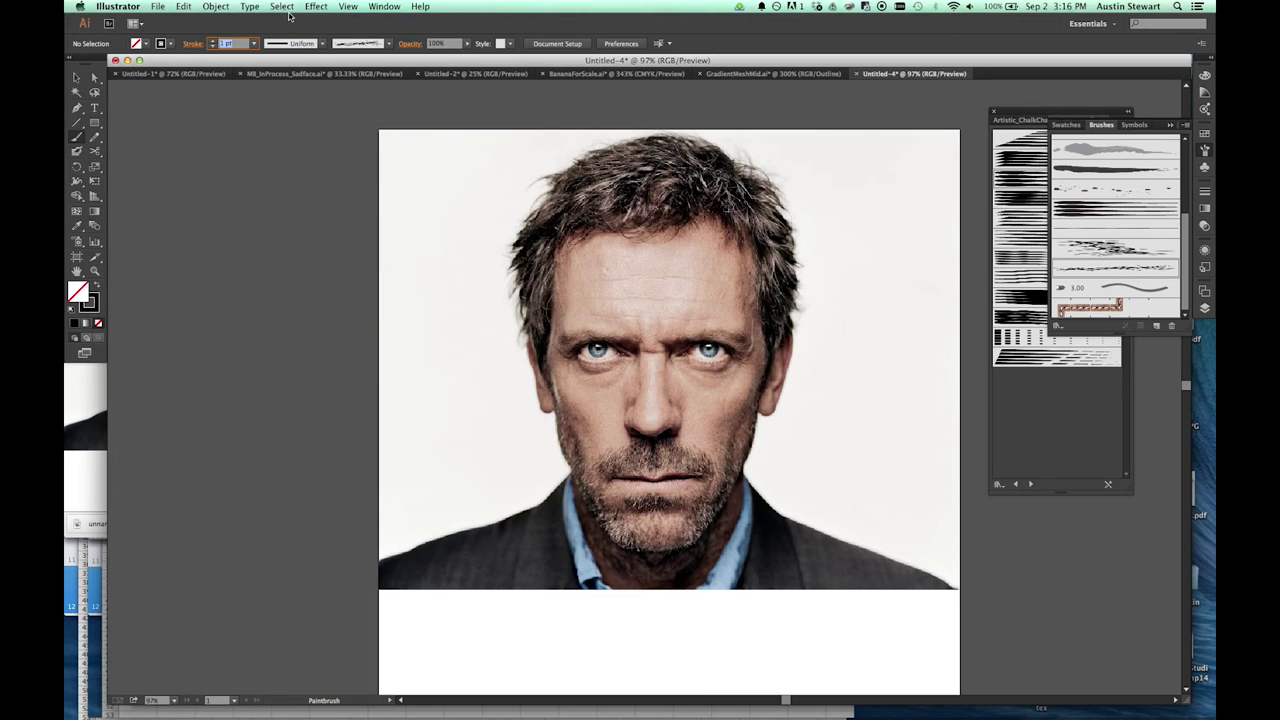
pyautogui.press('BackSpace')
pyautogui.press('Return')
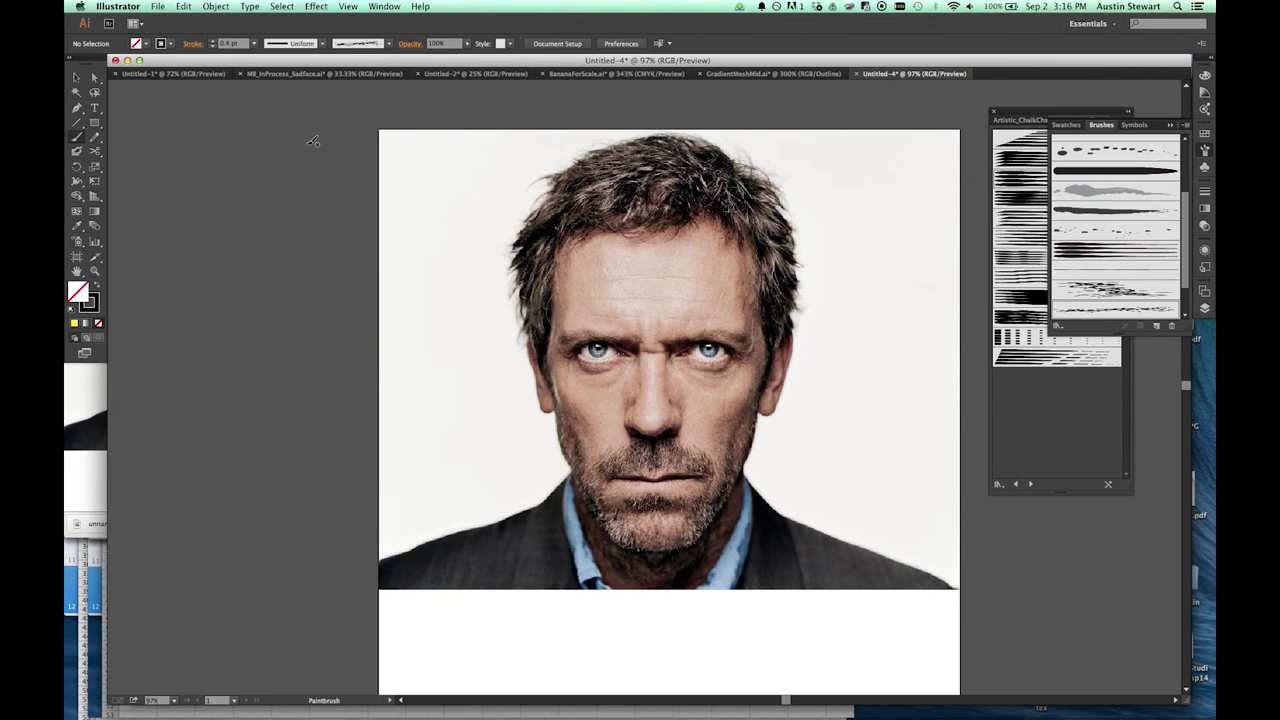
pyautogui.moveTo(495, 172); pyautogui.dragTo(468, 316)
pyautogui.press('super+z')
# Expand Layer 1 in the Layers panel and target the linked face photo.
pyautogui.click(1205, 309)
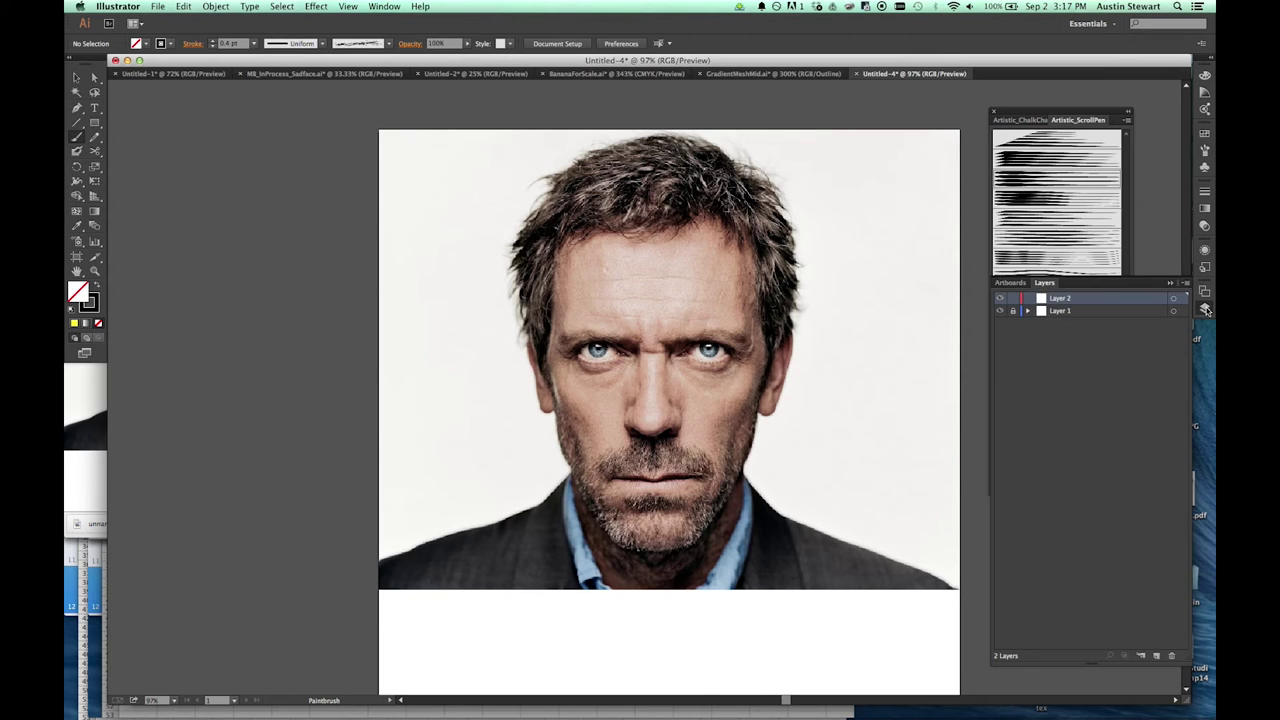
pyautogui.click(1027, 311)
pyautogui.click(1062, 323)
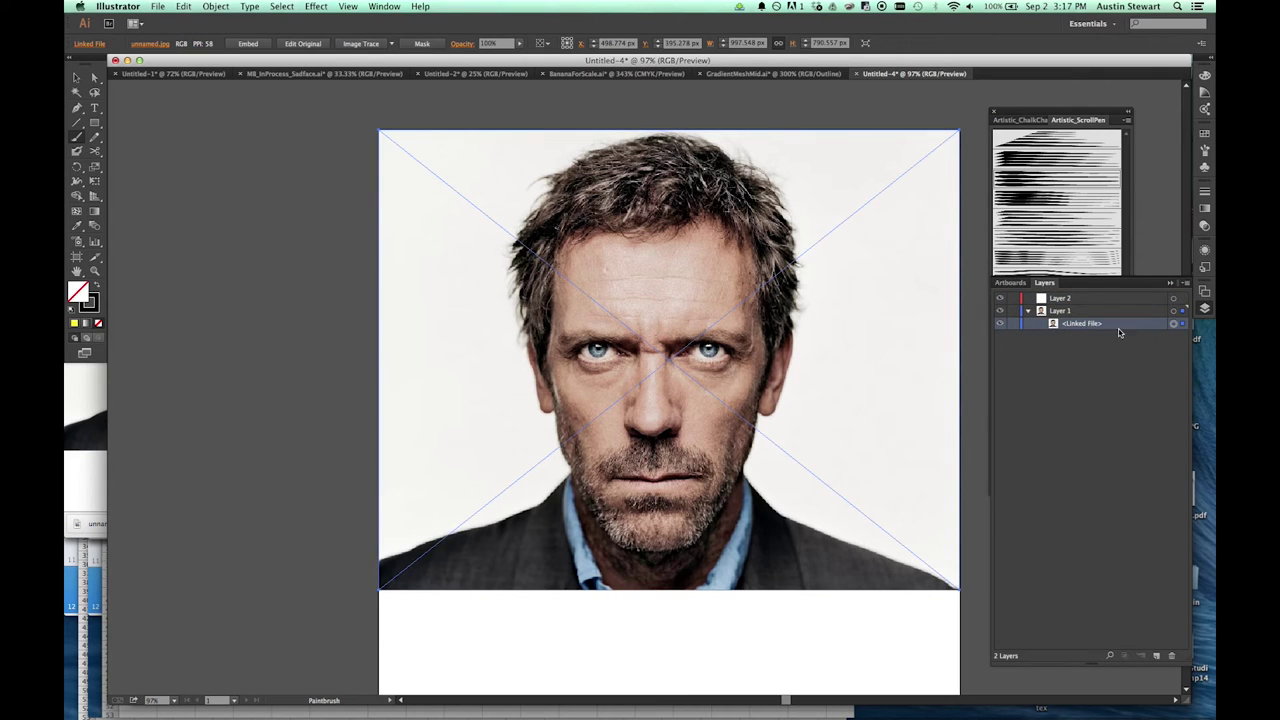
# Lower the linked face photo's opacity to 50% in the Transparency panel.
pyautogui.click(1205, 228)
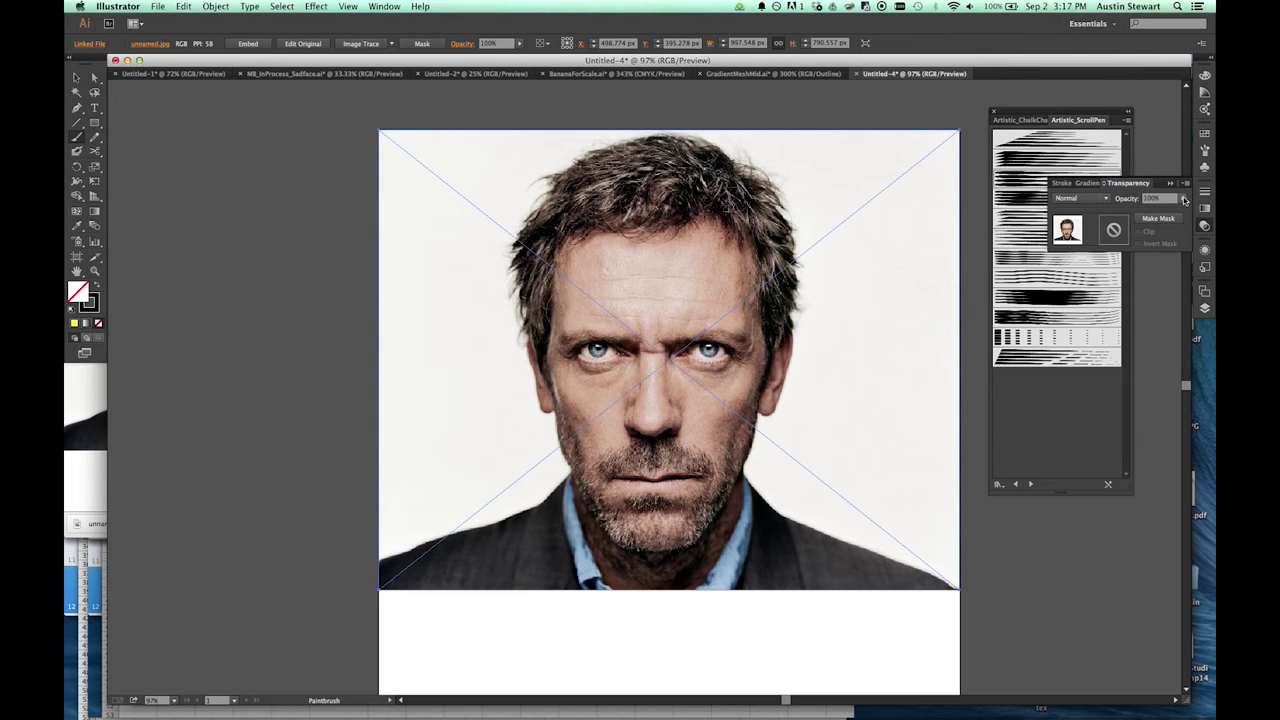
pyautogui.moveTo(1184, 210); pyautogui.dragTo(1158, 210)
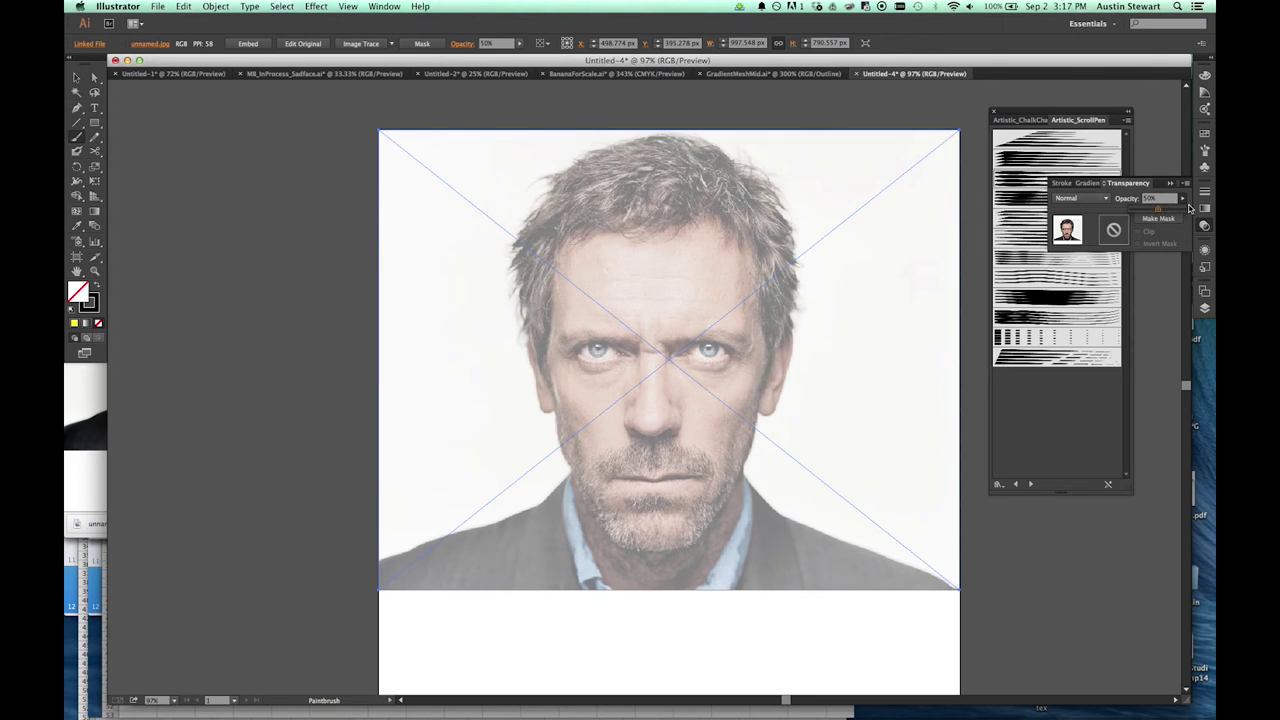
pyautogui.click(1171, 184)
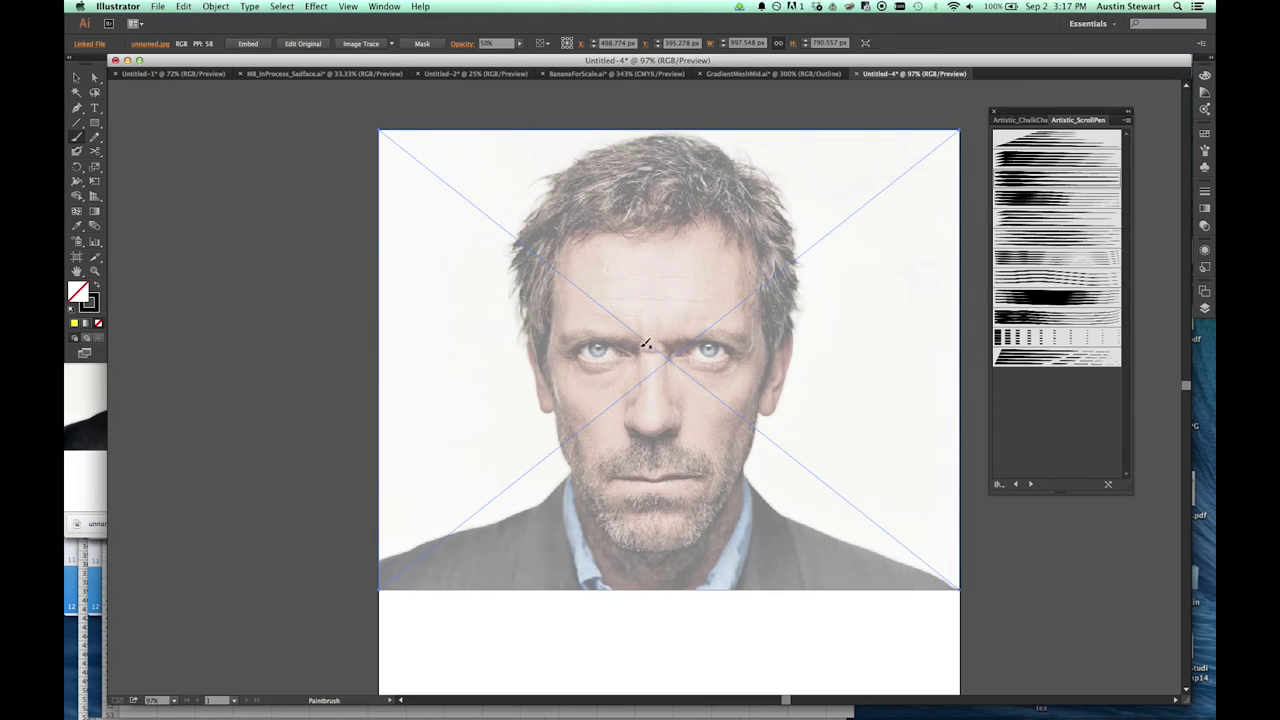
# Ink the nose bridge, the curve under the nose, and both nose sides.
pyautogui.moveTo(645, 342); pyautogui.dragTo(638, 392)
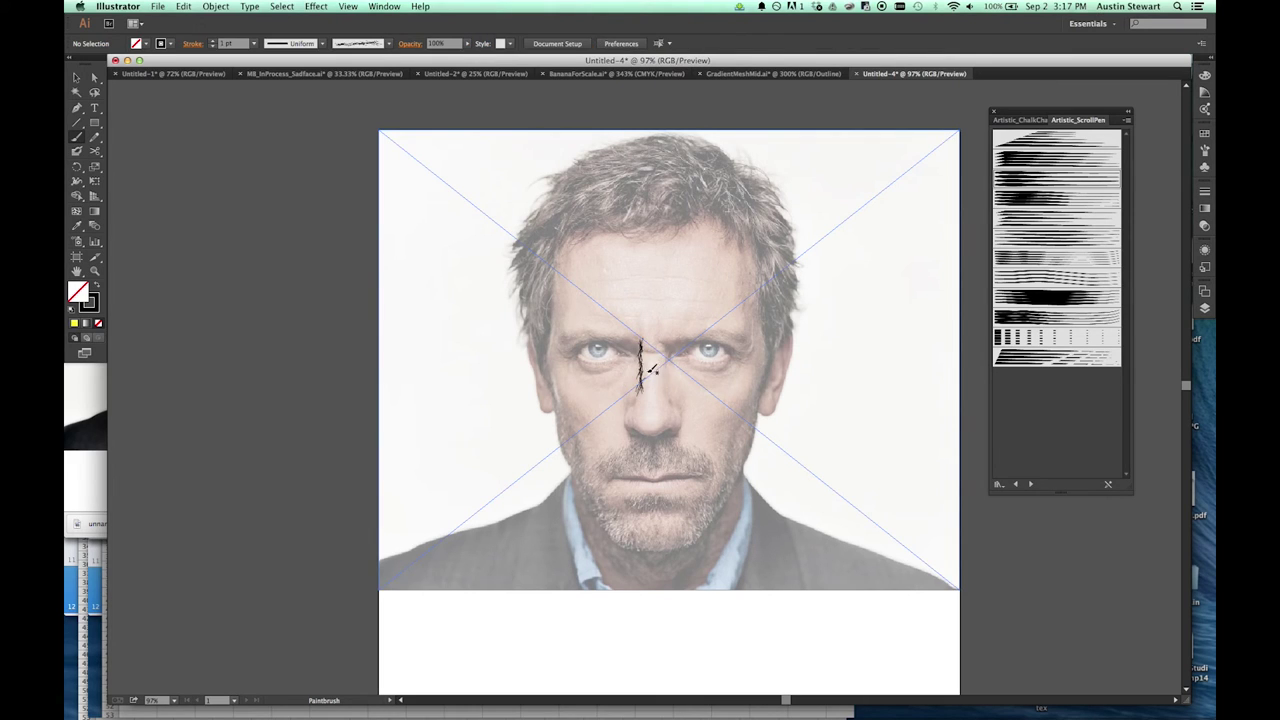
pyautogui.moveTo(664, 398); pyautogui.dragTo(662, 344)
pyautogui.moveTo(673, 422); pyautogui.dragTo(632, 429)
pyautogui.moveTo(640, 396)
pyautogui.mouseDown()
pyautogui.moveTo(634, 382)
pyautogui.moveTo(628, 432)
pyautogui.mouseUp()
pyautogui.moveTo(666, 388); pyautogui.dragTo(684, 420)
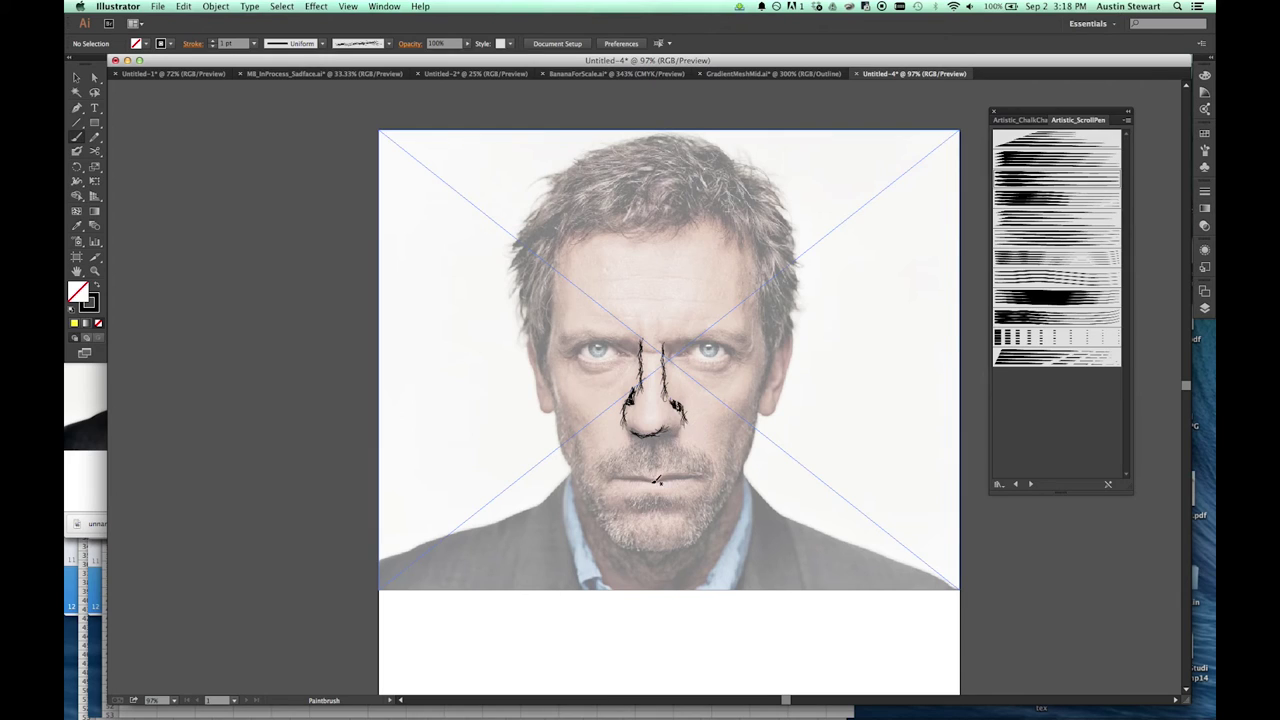
# Redo the stray nostril marks and bring up Art Brush 3's options.
pyautogui.press('v')
pyautogui.press('super+z')
pyautogui.press('super+z')
pyautogui.moveTo(634, 392); pyautogui.dragTo(640, 404)
pyautogui.moveTo(632, 402)
pyautogui.mouseDown()
pyautogui.moveTo(622, 396)
pyautogui.moveTo(627, 410)
pyautogui.mouseUp()
pyautogui.press('super+z')
pyautogui.press('super+z')
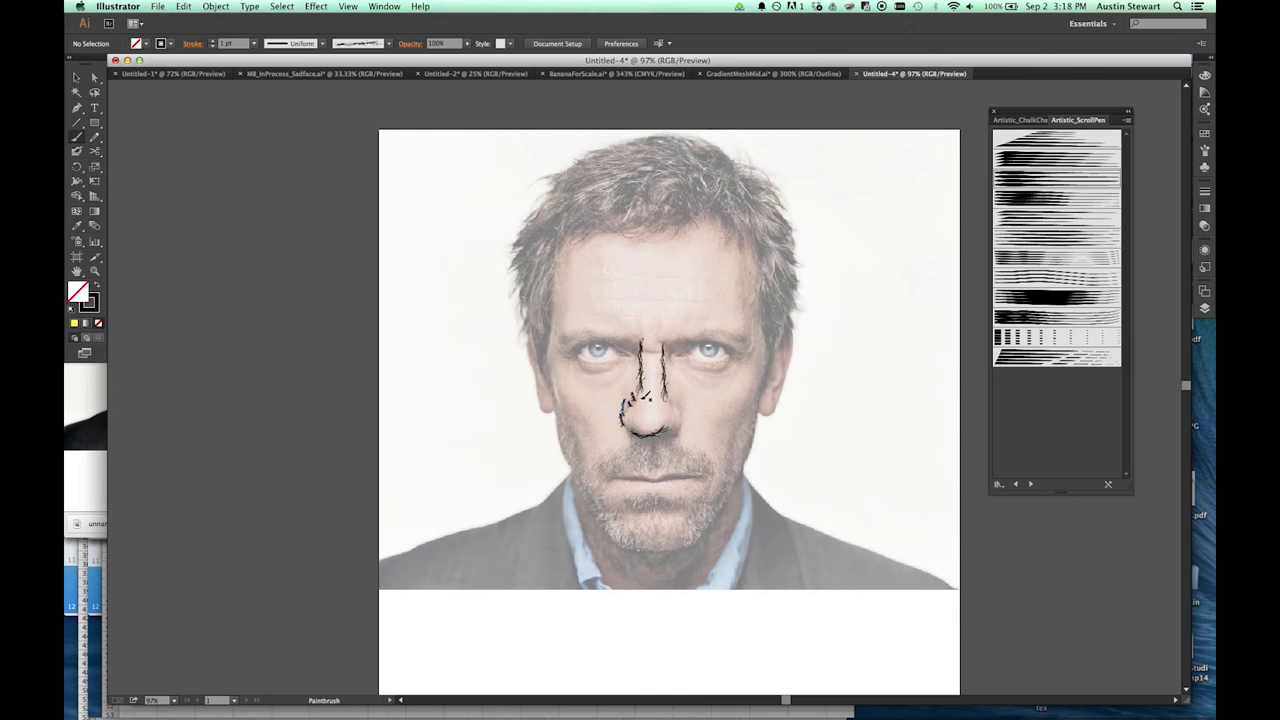
pyautogui.press('b')
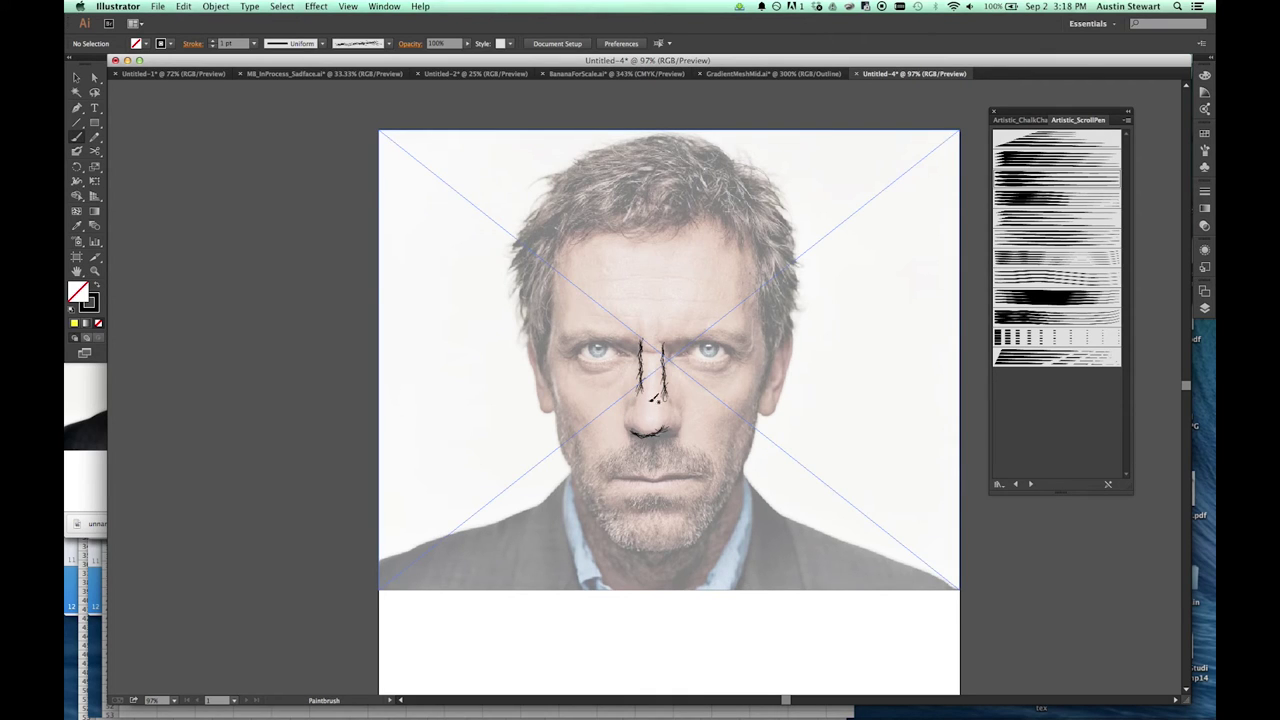
pyautogui.click(1204, 150)
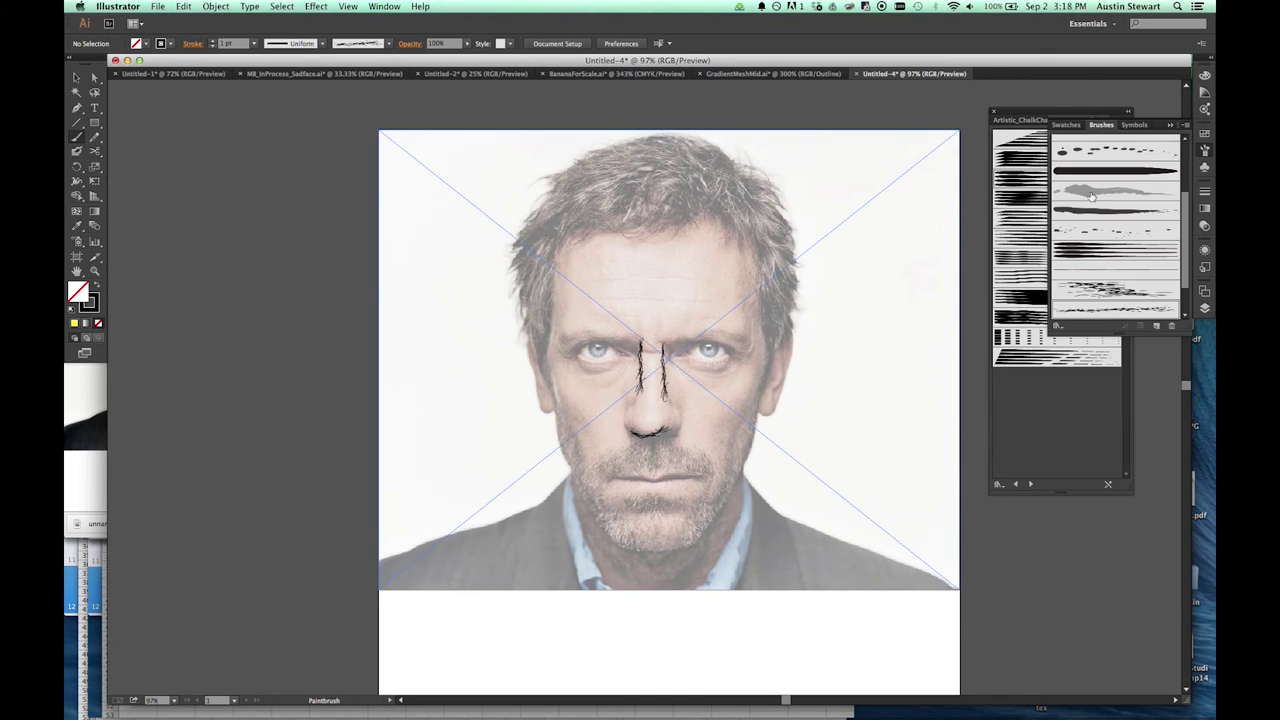
pyautogui.doubleClick(1087, 313)
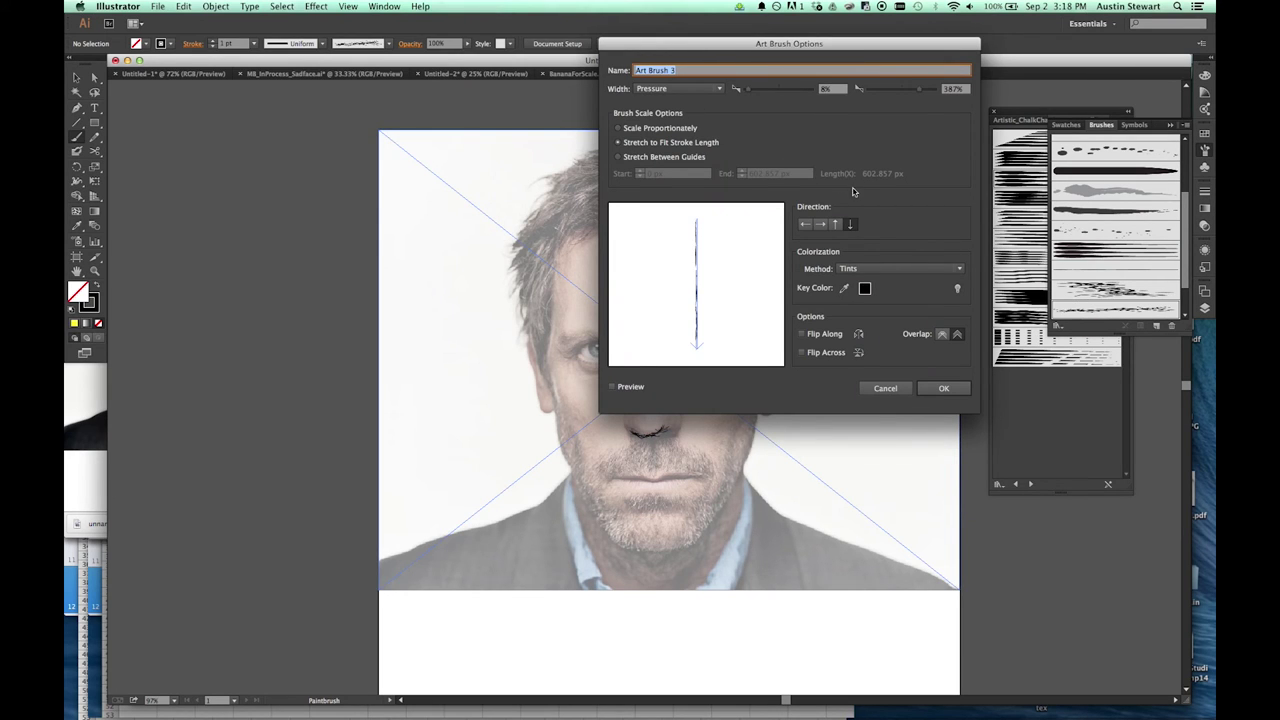
# Set Art Brush 3's pressure width to 27% minimum and 152% maximum, leaving existing strokes.
pyautogui.moveTo(922, 93); pyautogui.dragTo(908, 92)
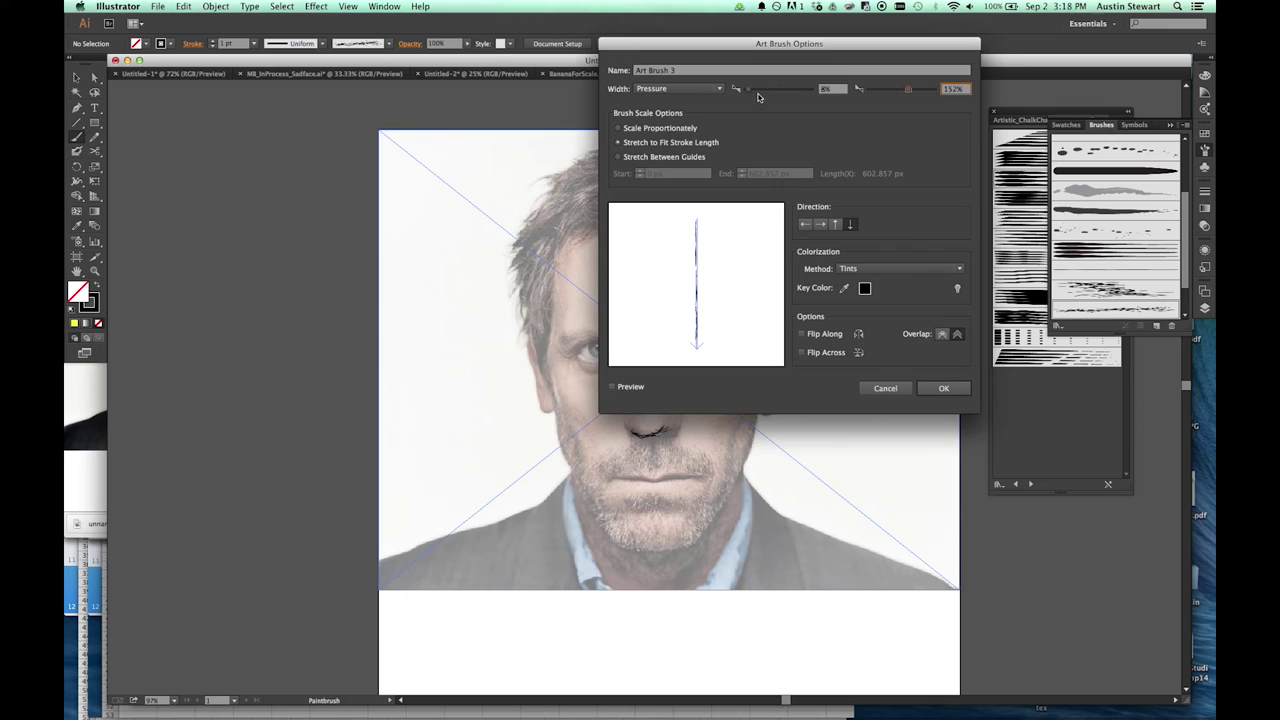
pyautogui.moveTo(749, 92); pyautogui.dragTo(756, 92)
pyautogui.click(944, 390)
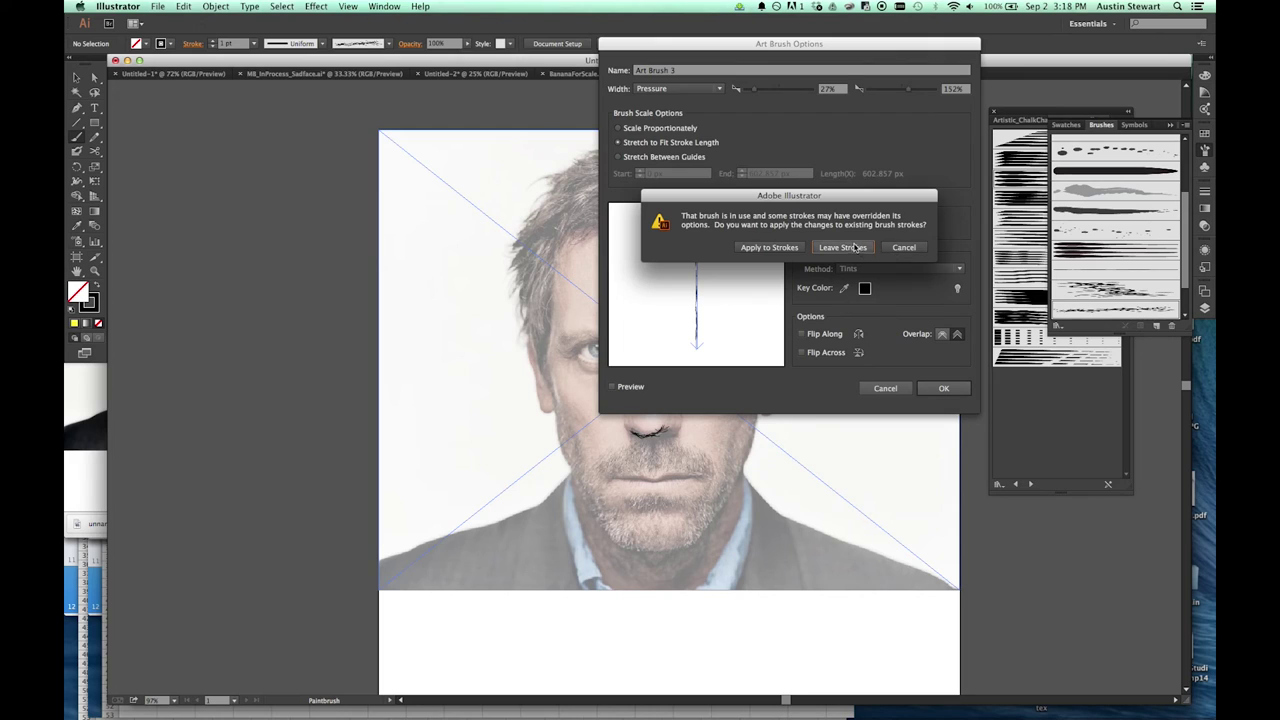
pyautogui.click(842, 247)
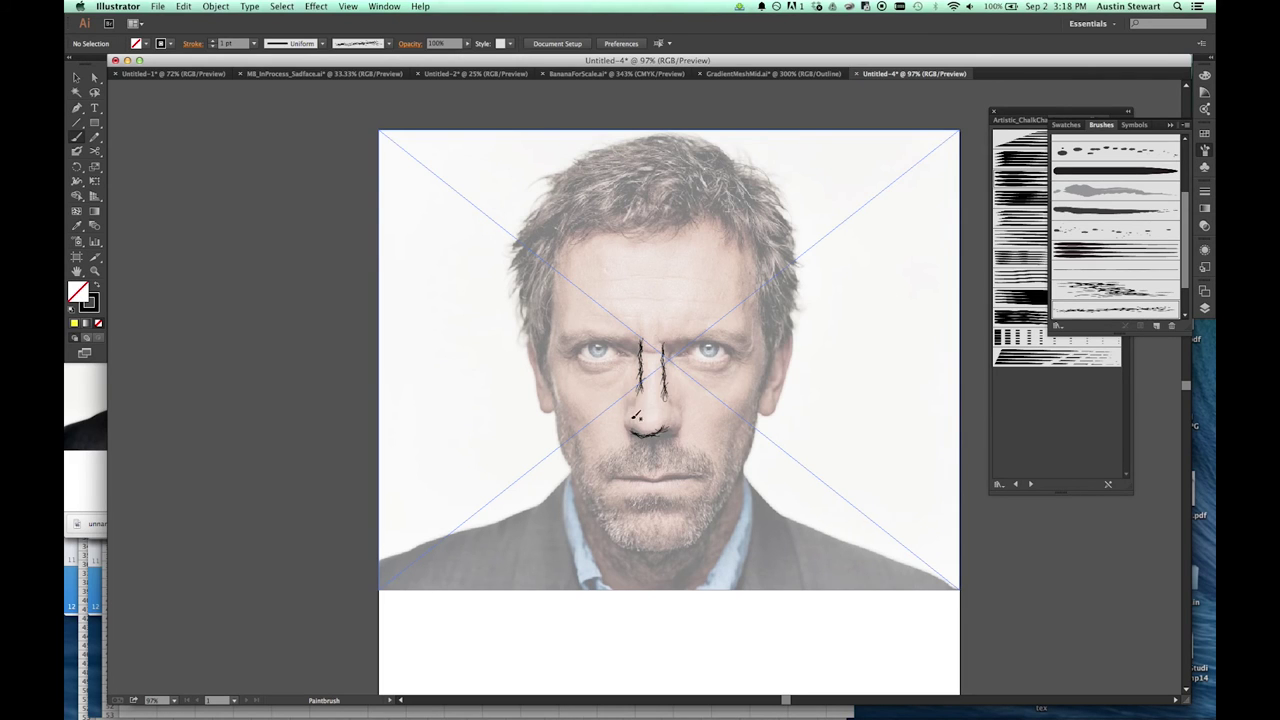
# Ink the nose tip and outline the left eye's lower lid and outer corner.
pyautogui.moveTo(640, 384)
pyautogui.mouseDown()
pyautogui.moveTo(624, 404)
pyautogui.moveTo(669, 400)
pyautogui.moveTo(683, 414)
pyautogui.moveTo(623, 421)
pyautogui.moveTo(634, 436)
pyautogui.moveTo(680, 423)
pyautogui.moveTo(668, 434)
pyautogui.mouseUp()
pyautogui.moveTo(651, 434)
pyautogui.mouseDown()
pyautogui.moveTo(664, 430)
pyautogui.moveTo(640, 428)
pyautogui.moveTo(654, 438)
pyautogui.moveTo(644, 404)
pyautogui.mouseUp()
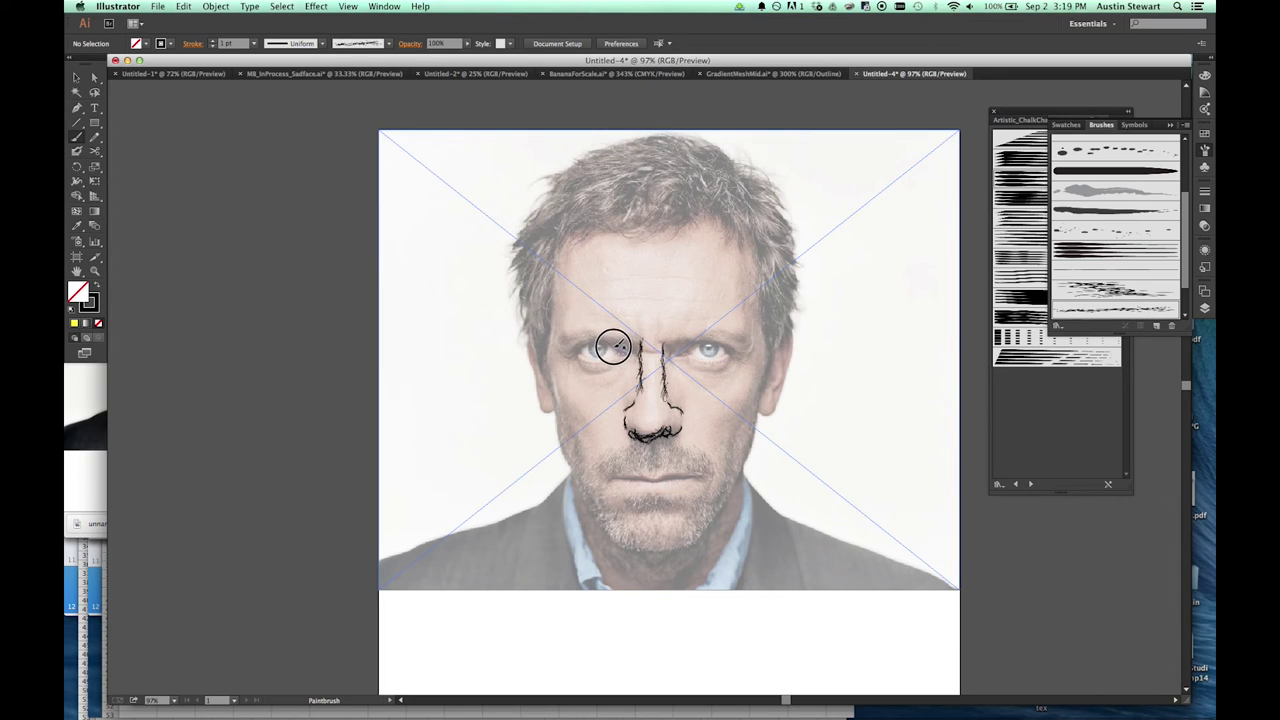
pyautogui.moveTo(575, 357); pyautogui.dragTo(581, 364)
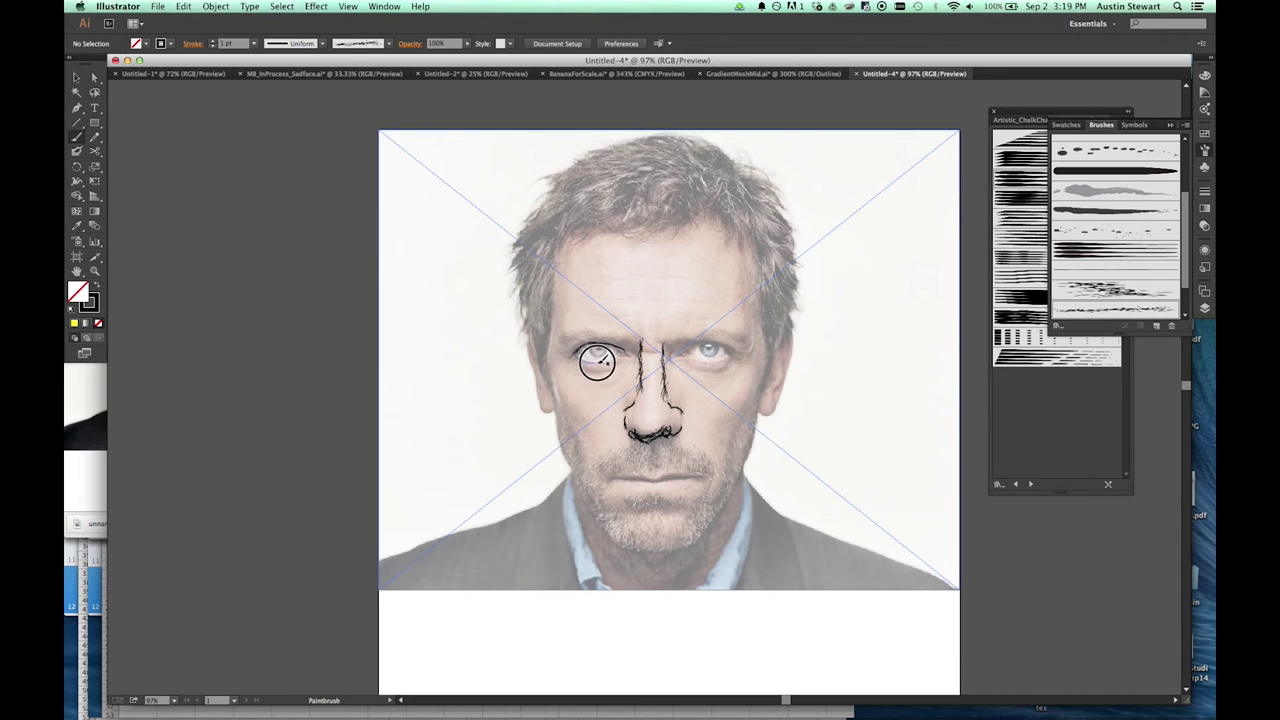
pyautogui.moveTo(609, 358)
pyautogui.mouseDown()
pyautogui.moveTo(576, 354)
pyautogui.moveTo(598, 358)
pyautogui.mouseUp()
pyautogui.press('cmd+z')
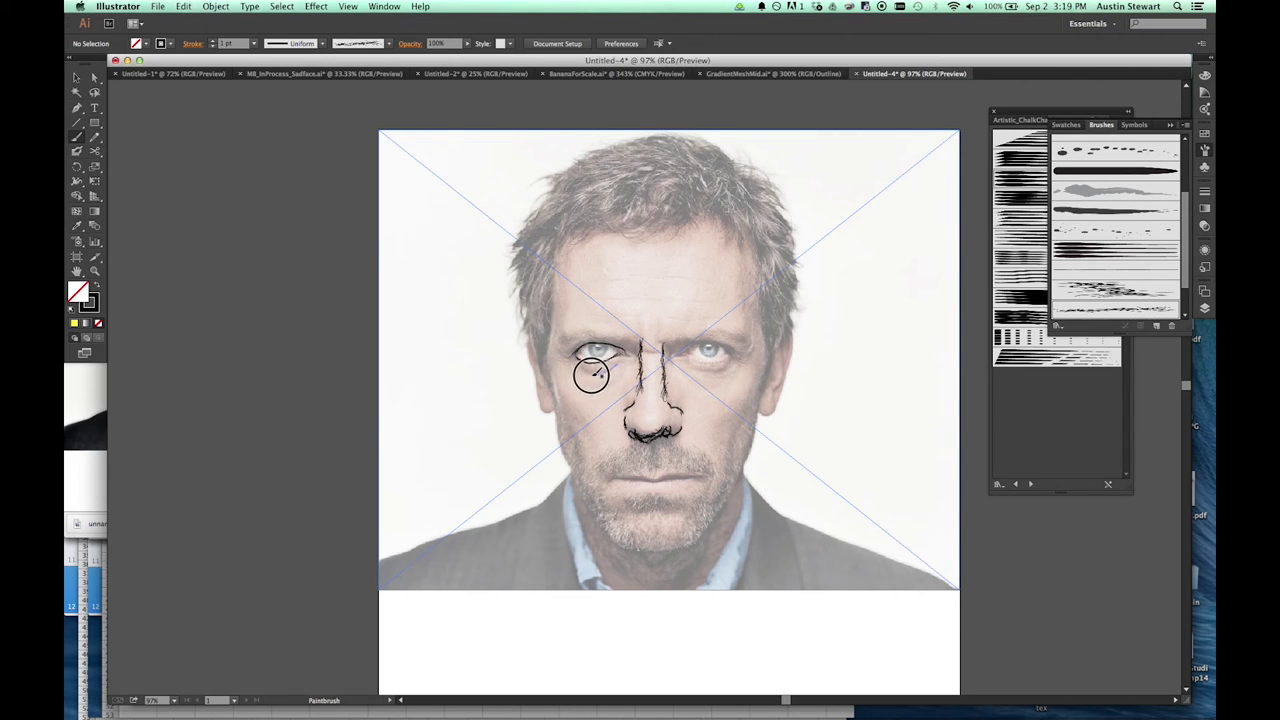
pyautogui.moveTo(580, 371)
pyautogui.mouseDown()
pyautogui.moveTo(566, 352)
pyautogui.moveTo(566, 367)
pyautogui.mouseUp()
pyautogui.moveTo(566, 344); pyautogui.dragTo(555, 367)
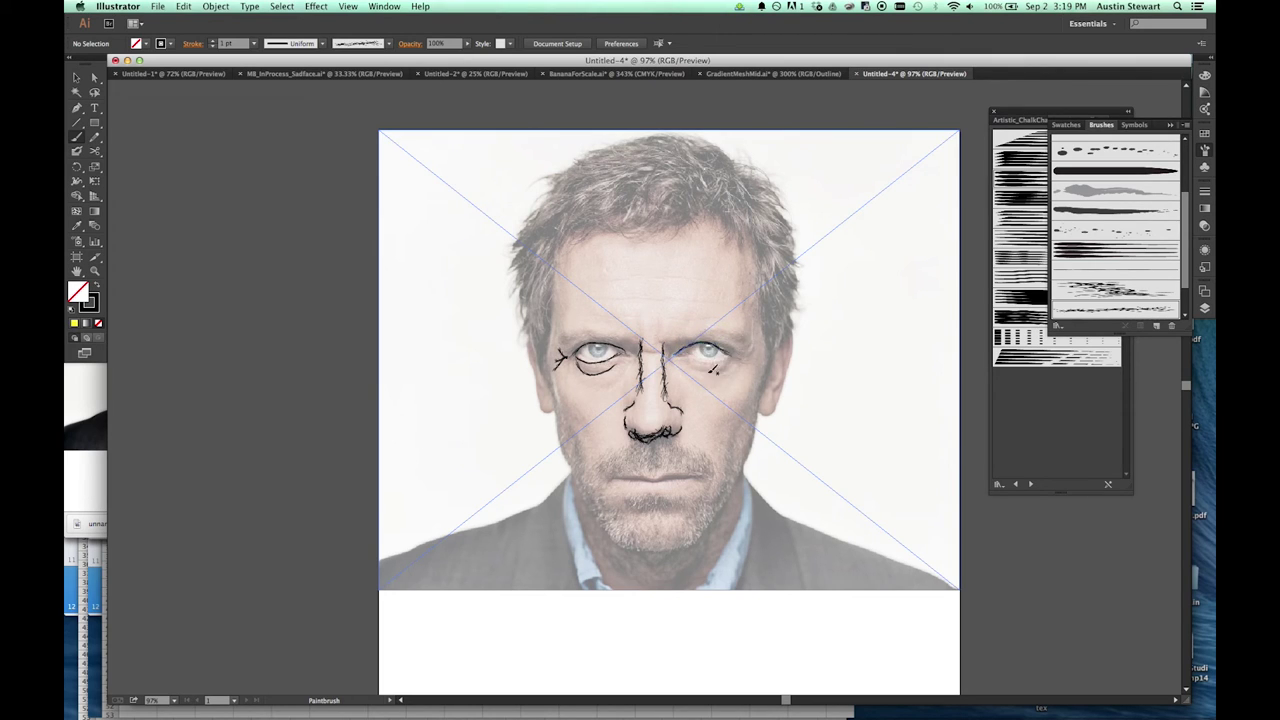
# Ink the right eye's upper lid, the mouth line, and the right cheek and jaw.
pyautogui.moveTo(690, 356)
pyautogui.mouseDown()
pyautogui.moveTo(668, 360)
pyautogui.moveTo(715, 374)
pyautogui.moveTo(742, 350)
pyautogui.moveTo(696, 362)
pyautogui.moveTo(730, 366)
pyautogui.mouseUp()
pyautogui.moveTo(614, 478); pyautogui.dragTo(690, 481)
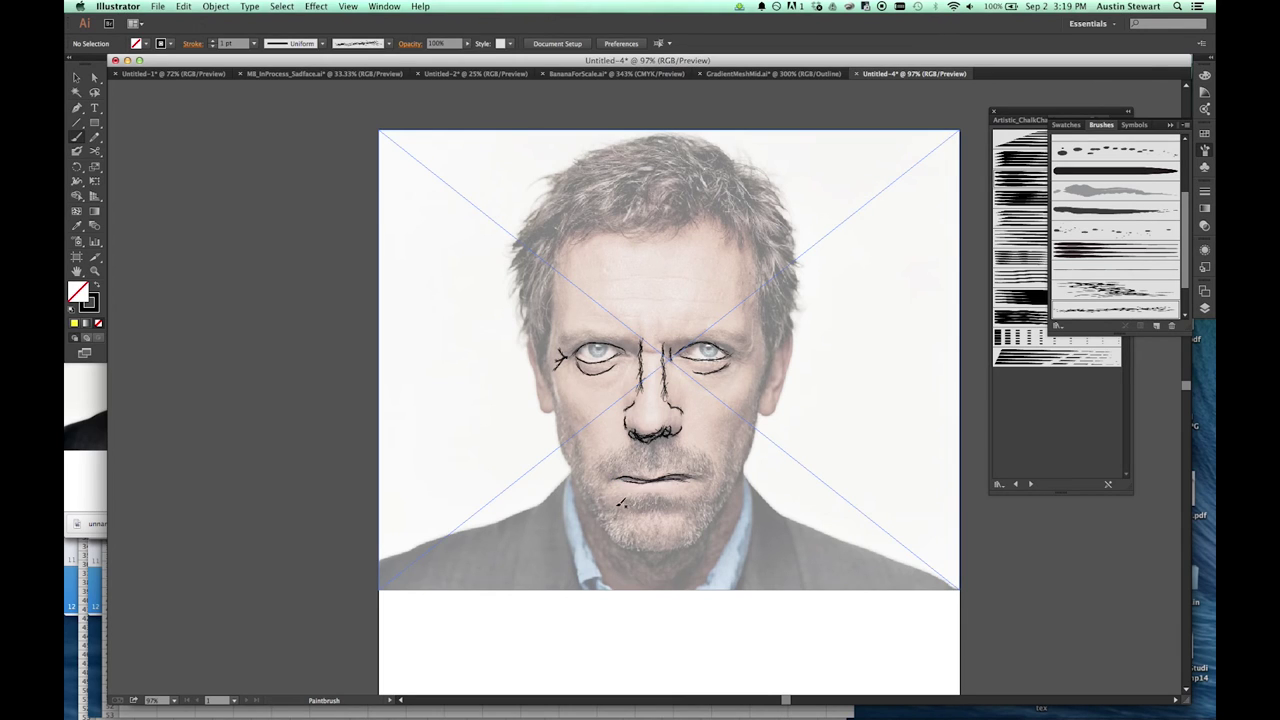
pyautogui.moveTo(801, 340)
pyautogui.mouseDown()
pyautogui.moveTo(783, 399)
pyautogui.moveTo(756, 420)
pyautogui.mouseUp()
pyautogui.moveTo(745, 468); pyautogui.dragTo(690, 545)
# Redraw both jawlines to the chin, then ink the left cheek, a mark beside the nose, and both temples.
pyautogui.press('super+z')
pyautogui.moveTo(751, 429); pyautogui.dragTo(690, 545)
pyautogui.moveTo(556, 440); pyautogui.dragTo(690, 545)
pyautogui.moveTo(523, 335); pyautogui.dragTo(545, 415)
pyautogui.moveTo(618, 380); pyautogui.dragTo(628, 392)
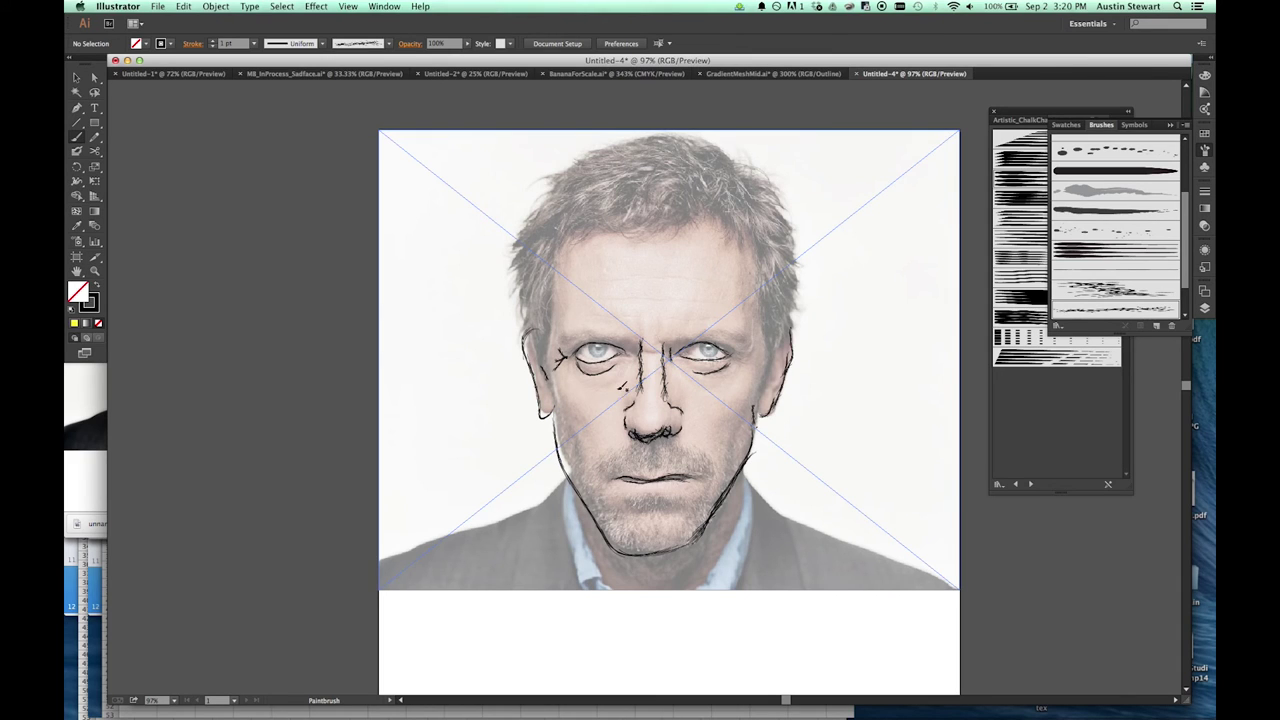
pyautogui.moveTo(555, 252); pyautogui.dragTo(548, 345)
pyautogui.moveTo(755, 252)
pyautogui.mouseDown()
pyautogui.moveTo(770, 345)
pyautogui.moveTo(791, 329)
pyautogui.mouseUp()
# Ink the right ear, collar and both shoulder lines.
pyautogui.moveTo(745, 462)
pyautogui.mouseDown()
pyautogui.moveTo(741, 514)
pyautogui.moveTo(672, 592)
pyautogui.mouseUp()
pyautogui.moveTo(582, 487)
pyautogui.mouseDown()
pyautogui.moveTo(612, 598)
pyautogui.moveTo(586, 596)
pyautogui.mouseUp()
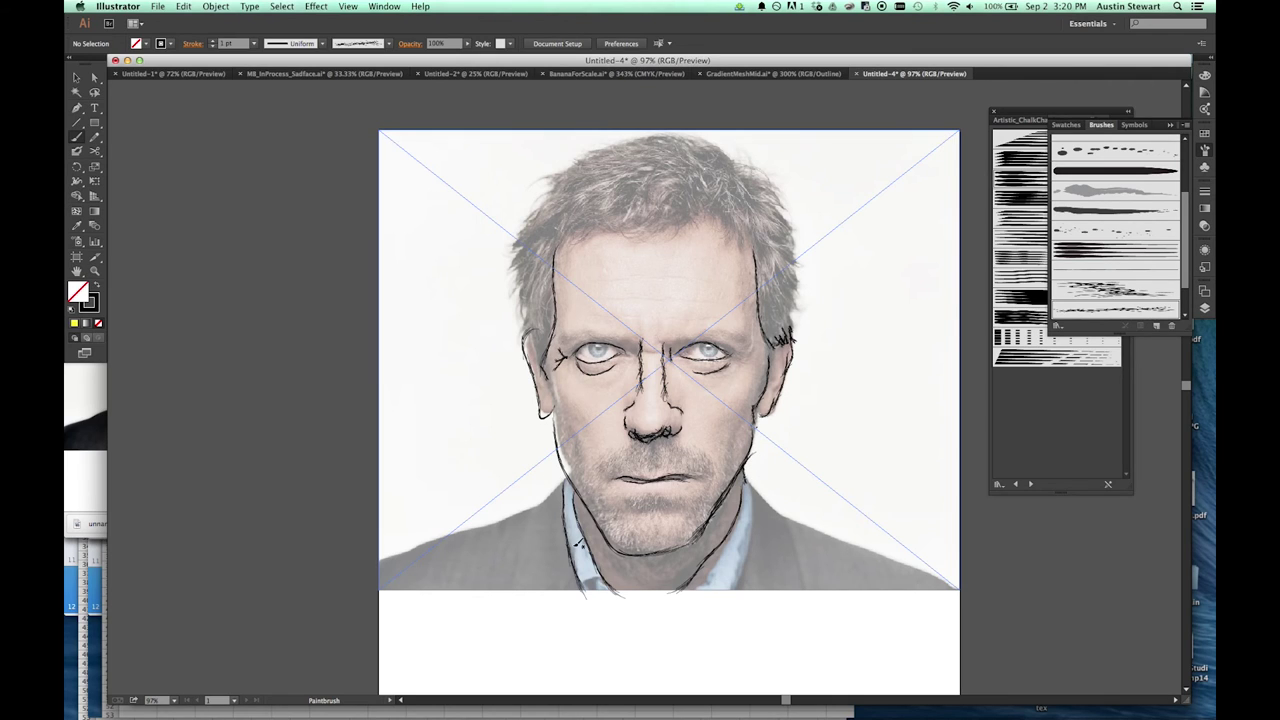
pyautogui.moveTo(749, 486)
pyautogui.mouseDown()
pyautogui.moveTo(736, 597)
pyautogui.moveTo(790, 525)
pyautogui.mouseUp()
pyautogui.moveTo(552, 493); pyautogui.dragTo(366, 577)
pyautogui.moveTo(795, 522); pyautogui.dragTo(957, 598)
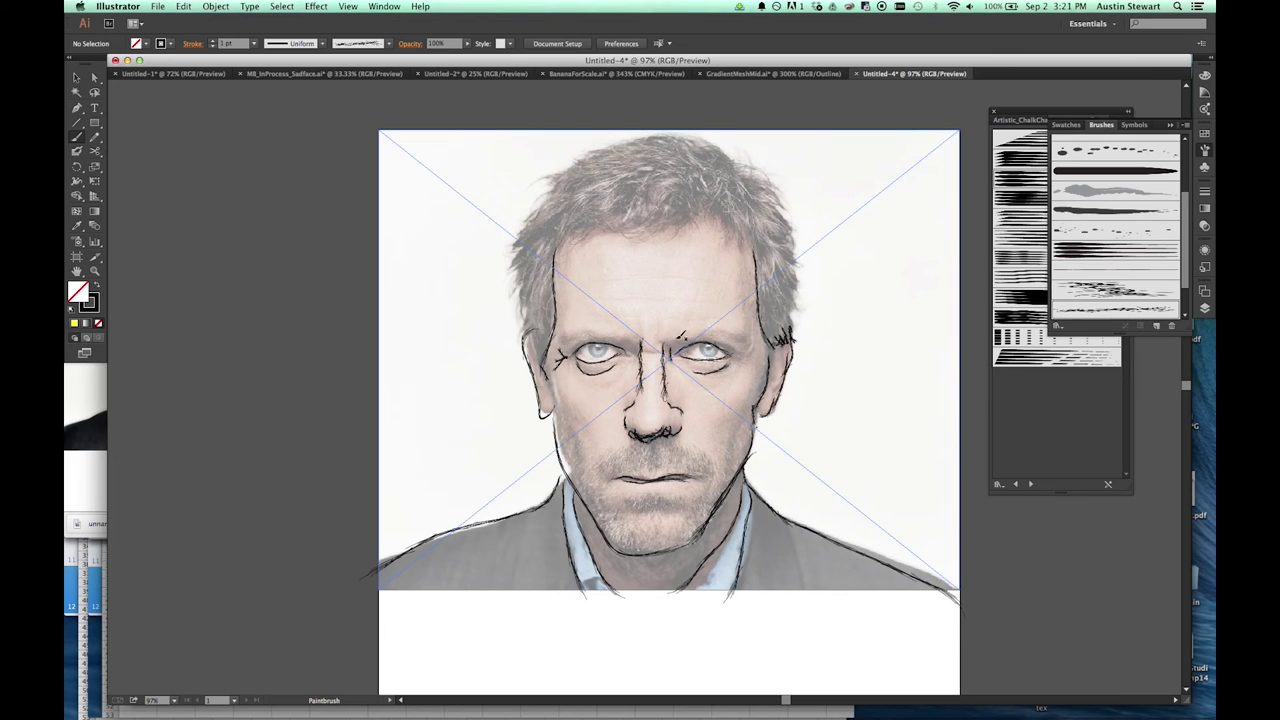
# Ink both eyebrows and a short line above the right eye.
pyautogui.moveTo(748, 334); pyautogui.dragTo(660, 345)
pyautogui.moveTo(558, 340)
pyautogui.mouseDown()
pyautogui.moveTo(634, 333)
pyautogui.moveTo(714, 274)
pyautogui.mouseUp()
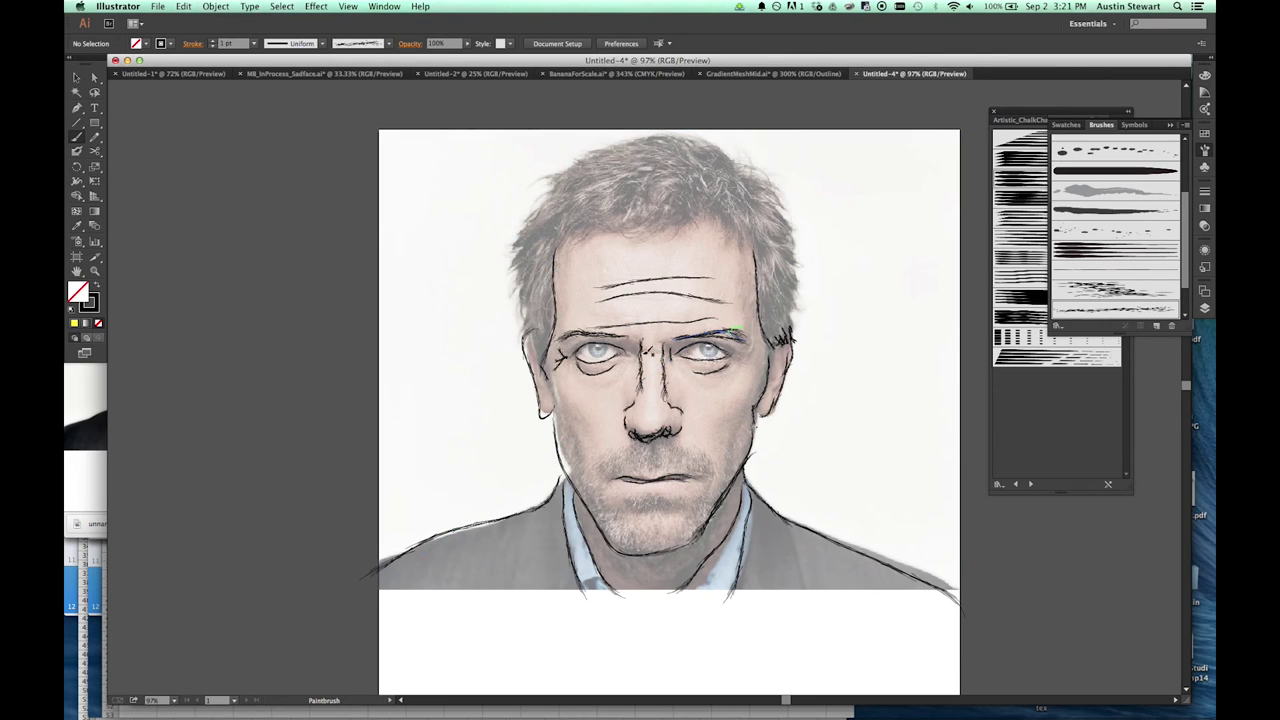
pyautogui.moveTo(704, 345); pyautogui.dragTo(683, 347)
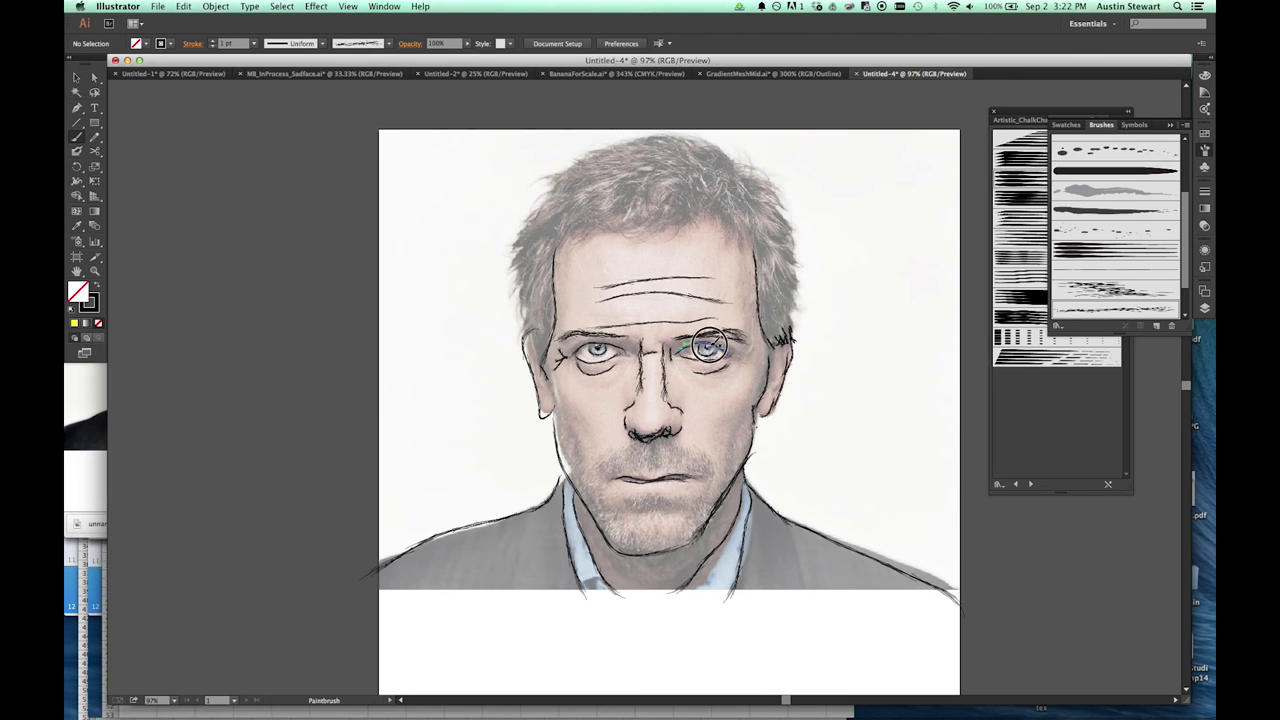
# Zoom in and ink the brow furrow, a brow stroke, and two lines under the nose.
pyautogui.press('super+equal')
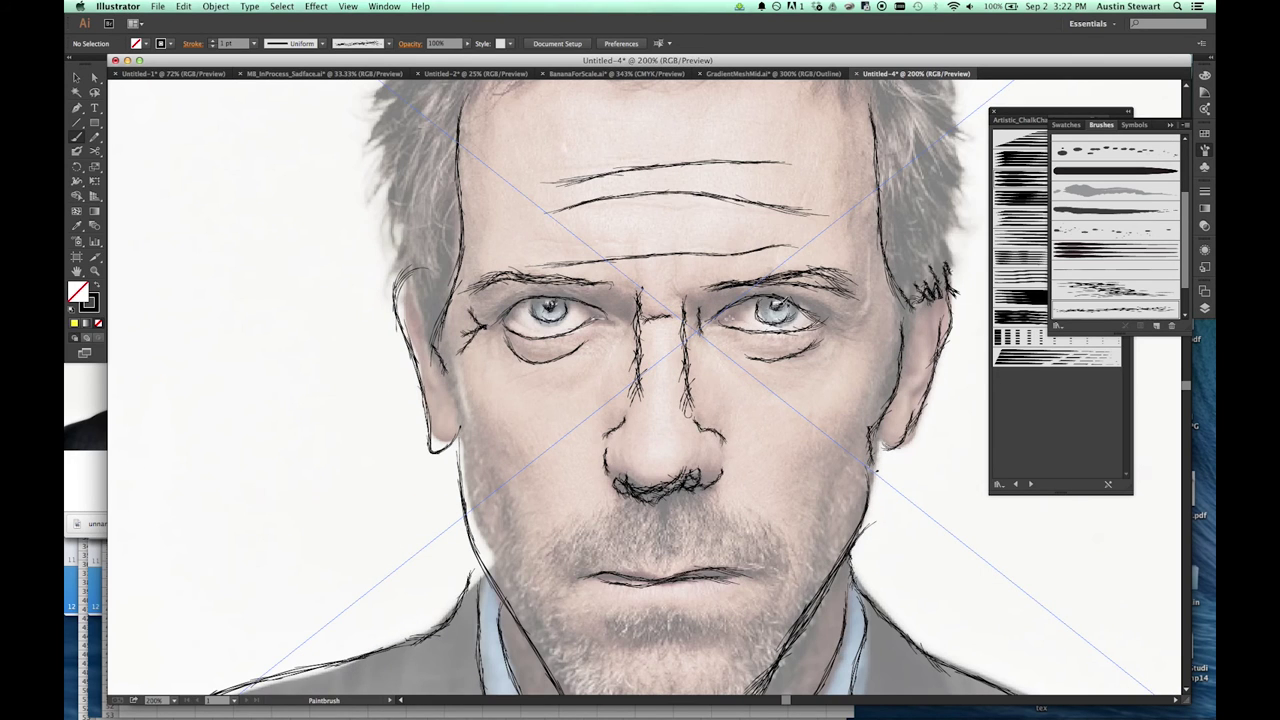
pyautogui.moveTo(678, 258); pyautogui.dragTo(675, 290)
pyautogui.moveTo(552, 239); pyautogui.dragTo(640, 246)
pyautogui.moveTo(681, 496); pyautogui.dragTo(688, 553)
pyautogui.moveTo(645, 494); pyautogui.dragTo(638, 560)
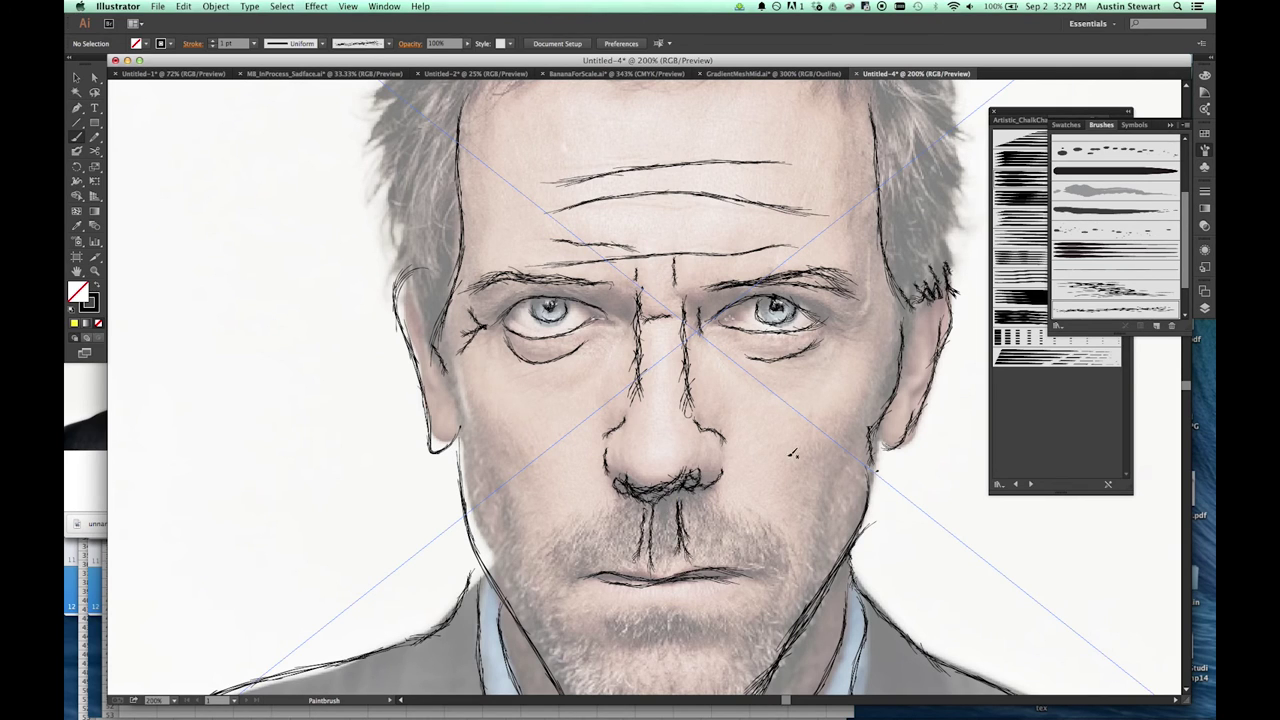
# Ink the lower lip, both cheek fold lines, and a line beneath the lip.
pyautogui.moveTo(582, 594)
pyautogui.mouseDown()
pyautogui.moveTo(603, 606)
pyautogui.moveTo(766, 590)
pyautogui.mouseUp()
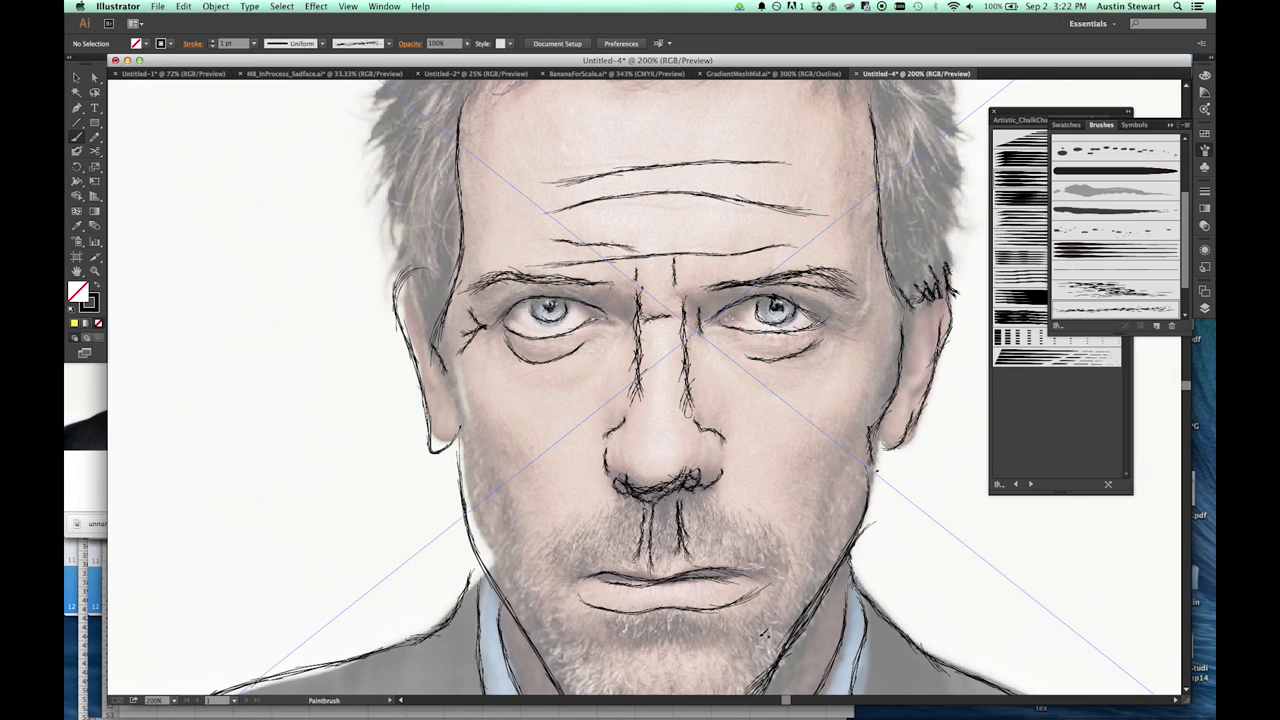
pyautogui.moveTo(857, 437); pyautogui.dragTo(803, 600)
pyautogui.moveTo(480, 441); pyautogui.dragTo(531, 617)
pyautogui.moveTo(626, 636)
pyautogui.mouseDown()
pyautogui.moveTo(711, 646)
pyautogui.moveTo(734, 632)
pyautogui.mouseUp()
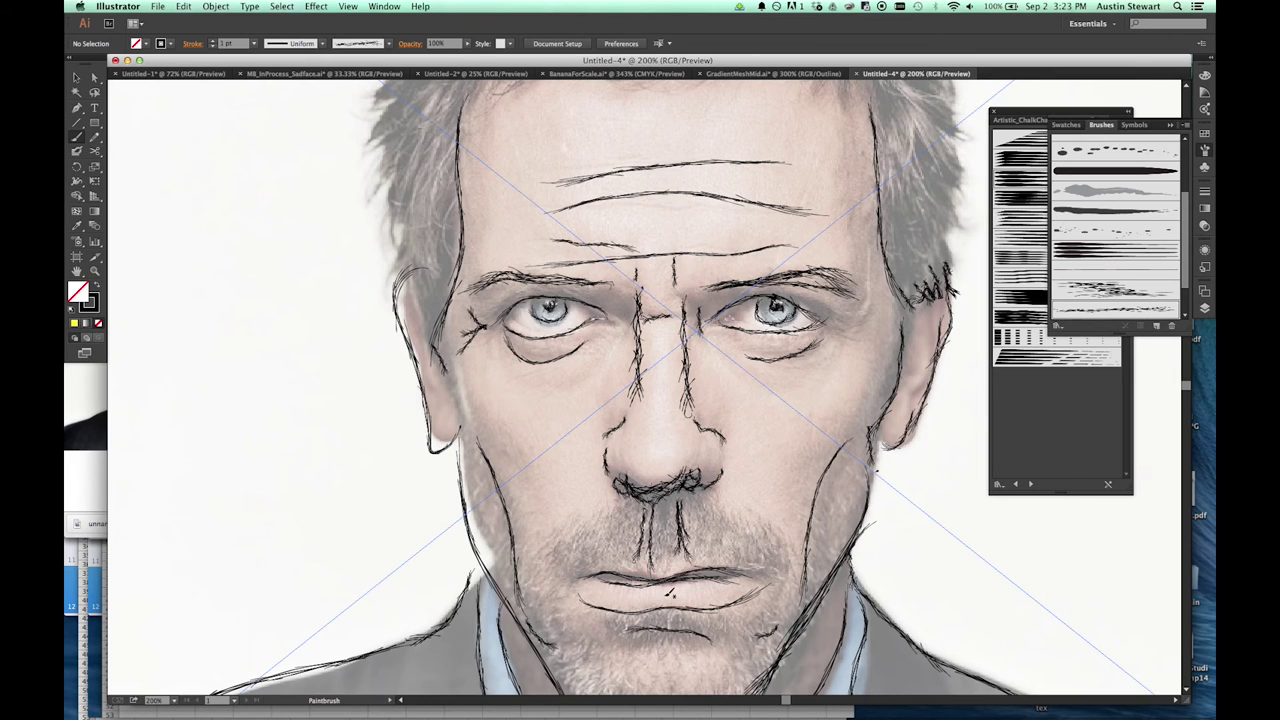
# Sketch the hair outline and strands along the forehead, crown and temples.
pyautogui.scroll(-2, 675, 447)
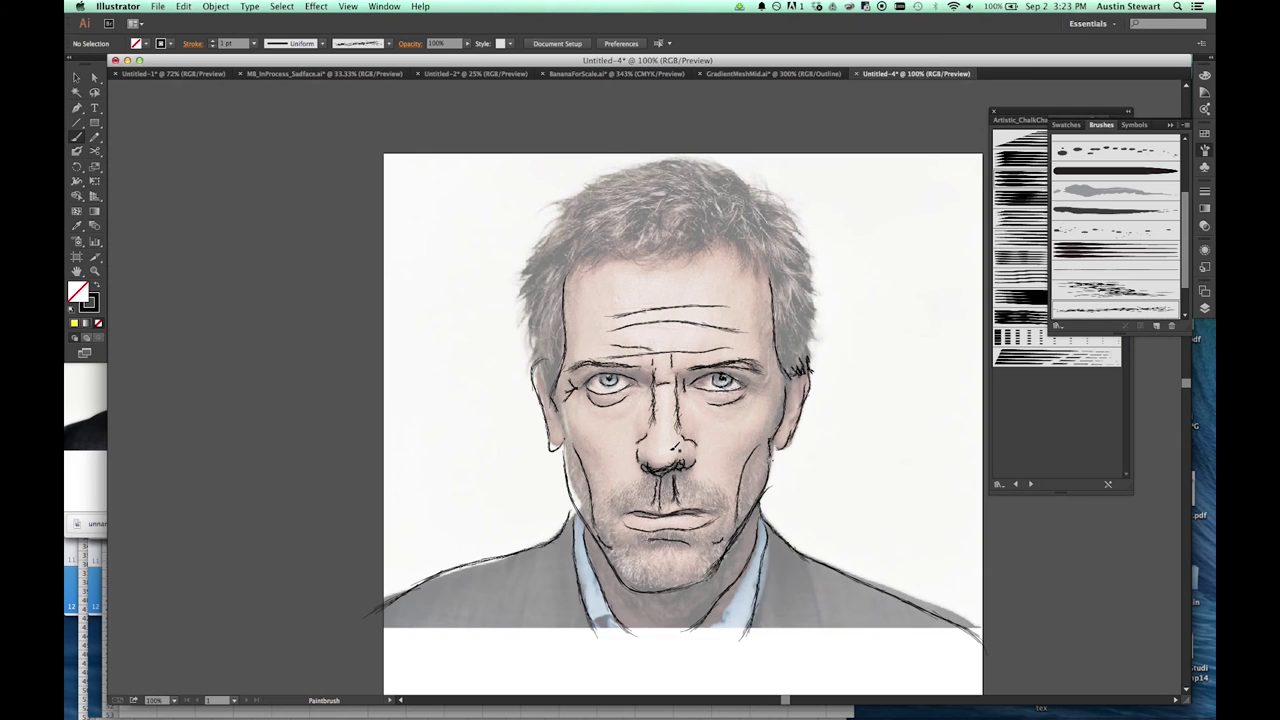
pyautogui.moveTo(766, 299)
pyautogui.mouseDown()
pyautogui.moveTo(695, 270)
pyautogui.moveTo(622, 296)
pyautogui.mouseUp()
pyautogui.moveTo(820, 398)
pyautogui.mouseDown()
pyautogui.moveTo(811, 280)
pyautogui.moveTo(758, 218)
pyautogui.mouseUp()
pyautogui.moveTo(548, 398)
pyautogui.mouseDown()
pyautogui.moveTo(520, 300)
pyautogui.moveTo(575, 232)
pyautogui.mouseUp()
pyautogui.moveTo(686, 193)
pyautogui.mouseDown()
pyautogui.moveTo(796, 244)
pyautogui.moveTo(713, 211)
pyautogui.moveTo(771, 238)
pyautogui.mouseUp()
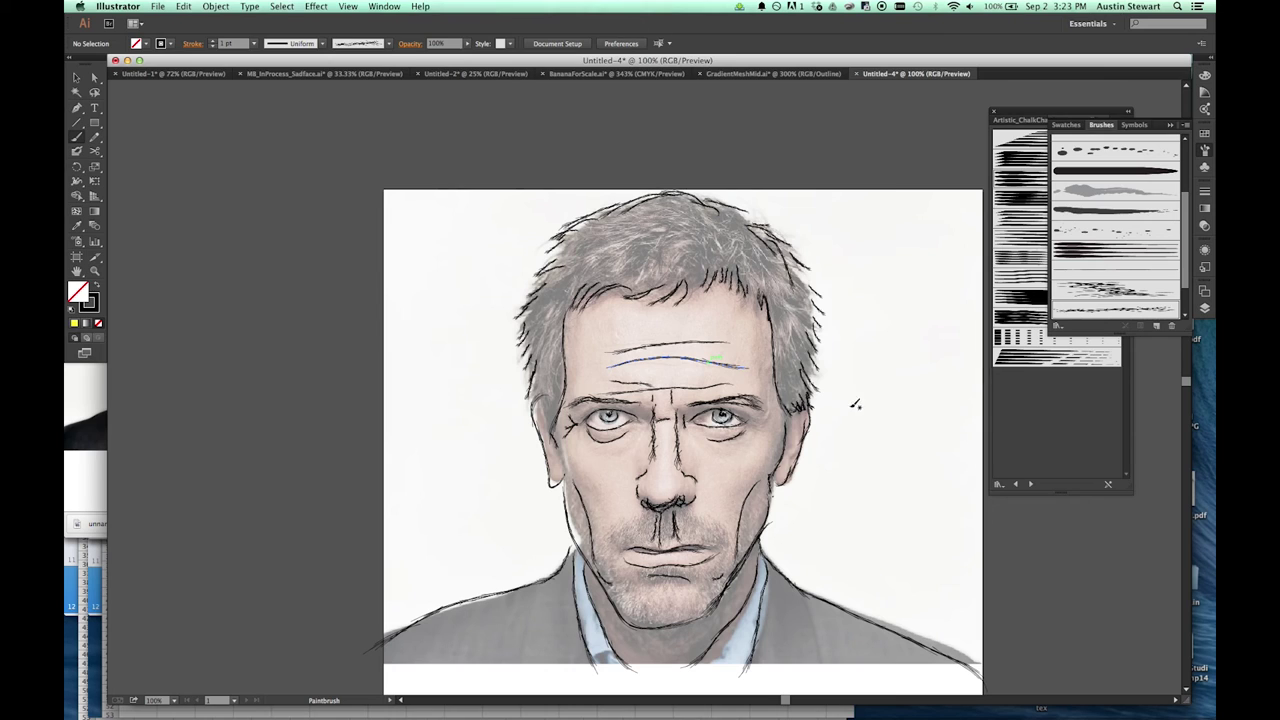
pyautogui.moveTo(785, 230)
pyautogui.mouseDown()
pyautogui.moveTo(766, 263)
pyautogui.moveTo(700, 220)
pyautogui.moveTo(716, 230)
pyautogui.moveTo(650, 215)
pyautogui.moveTo(610, 255)
pyautogui.moveTo(575, 265)
pyautogui.moveTo(530, 320)
pyautogui.moveTo(555, 372)
pyautogui.mouseUp()
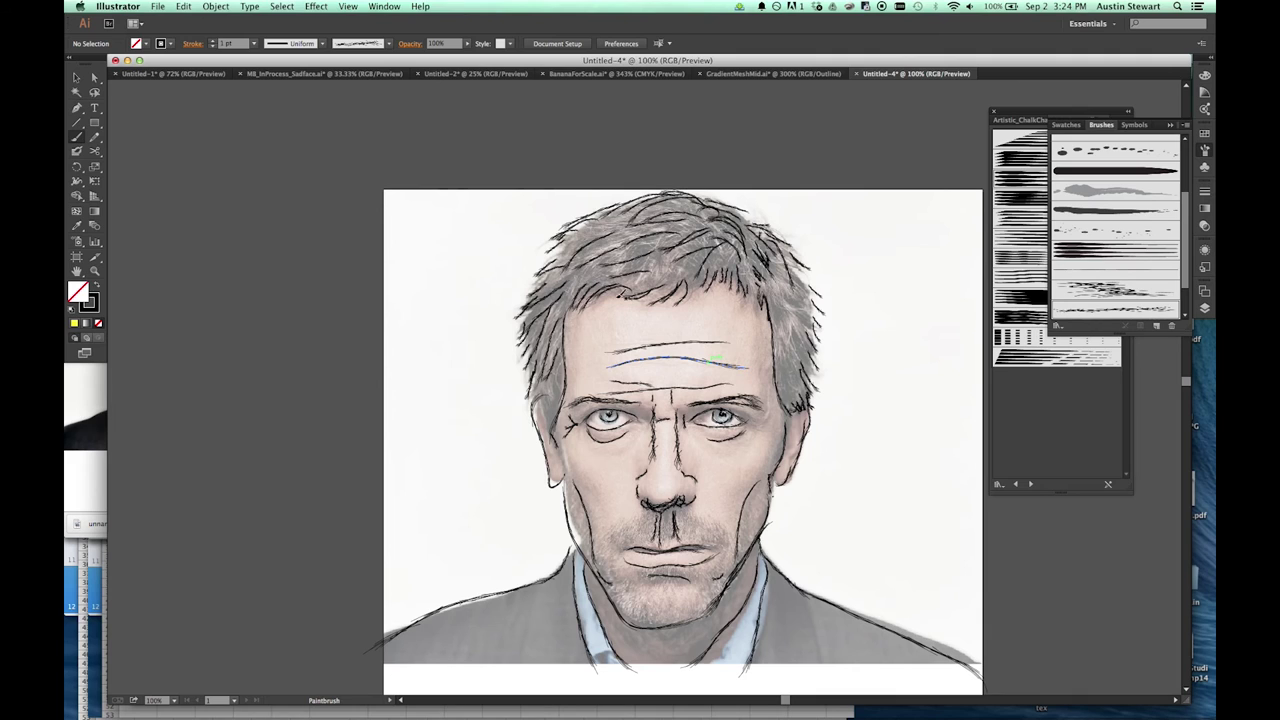
pyautogui.moveTo(790, 340); pyautogui.dragTo(795, 290)
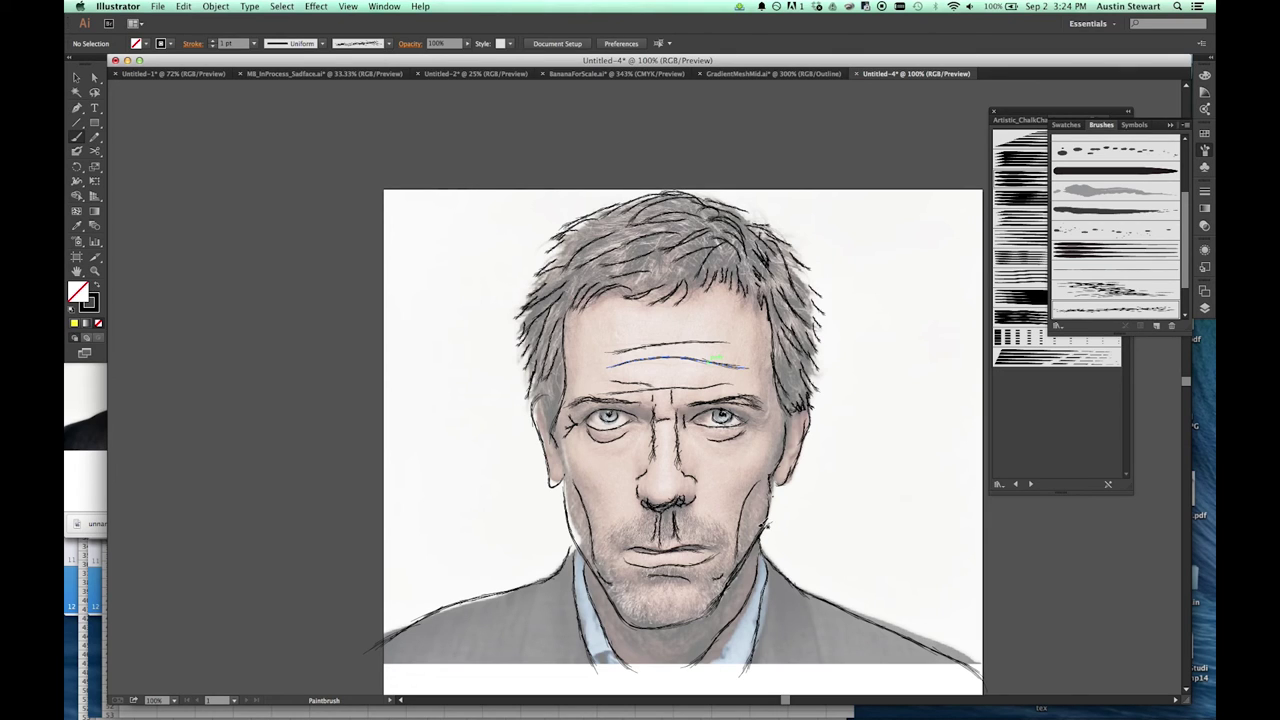
# Select all traced <Path> rows in Layer 1 and move them onto Layer 2.
pyautogui.click(1205, 309)
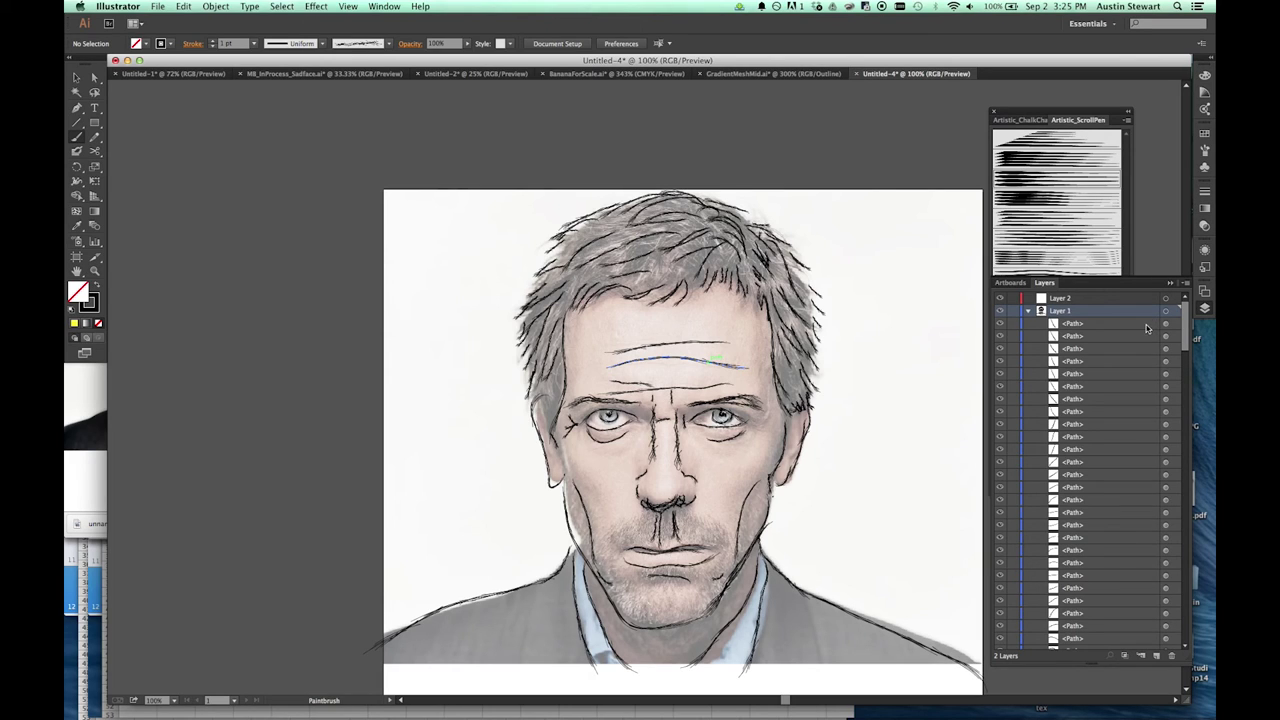
pyautogui.click(1145, 324)
pyautogui.moveTo(1186, 330); pyautogui.dragTo(1188, 653)
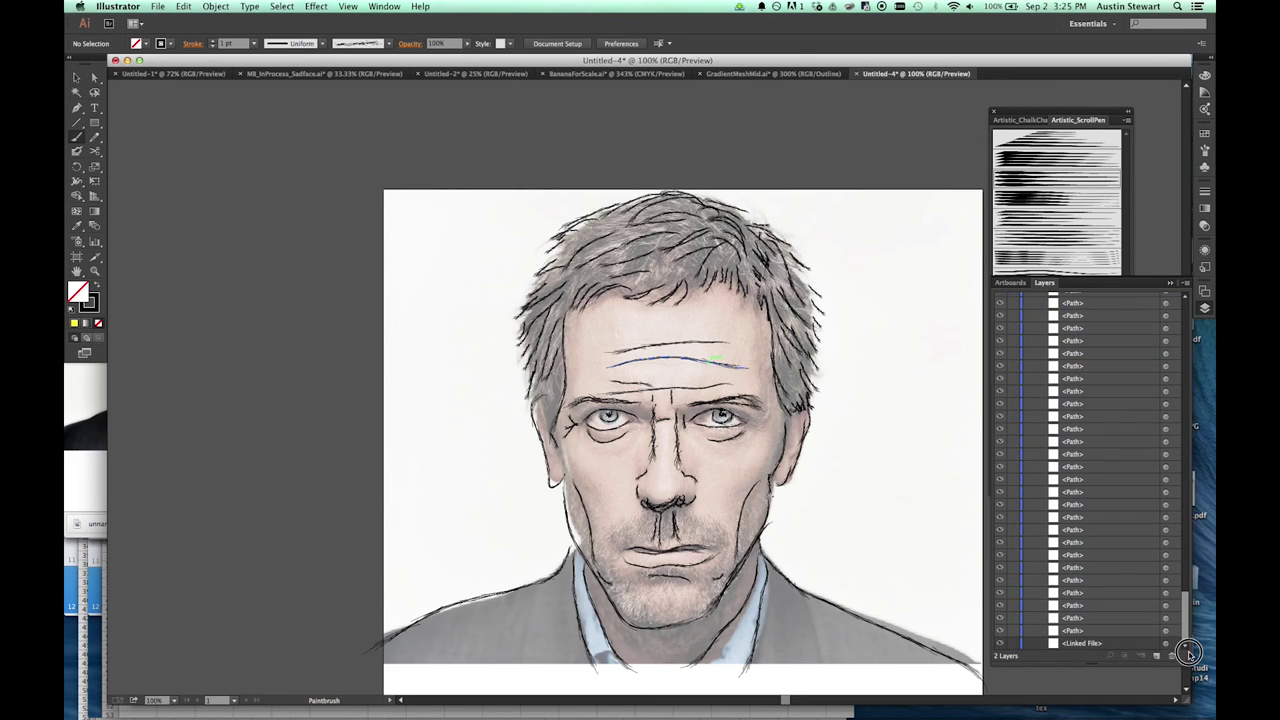
pyautogui.keyDown('shift'); pyautogui.click(1140, 636); pyautogui.keyUp('shift')
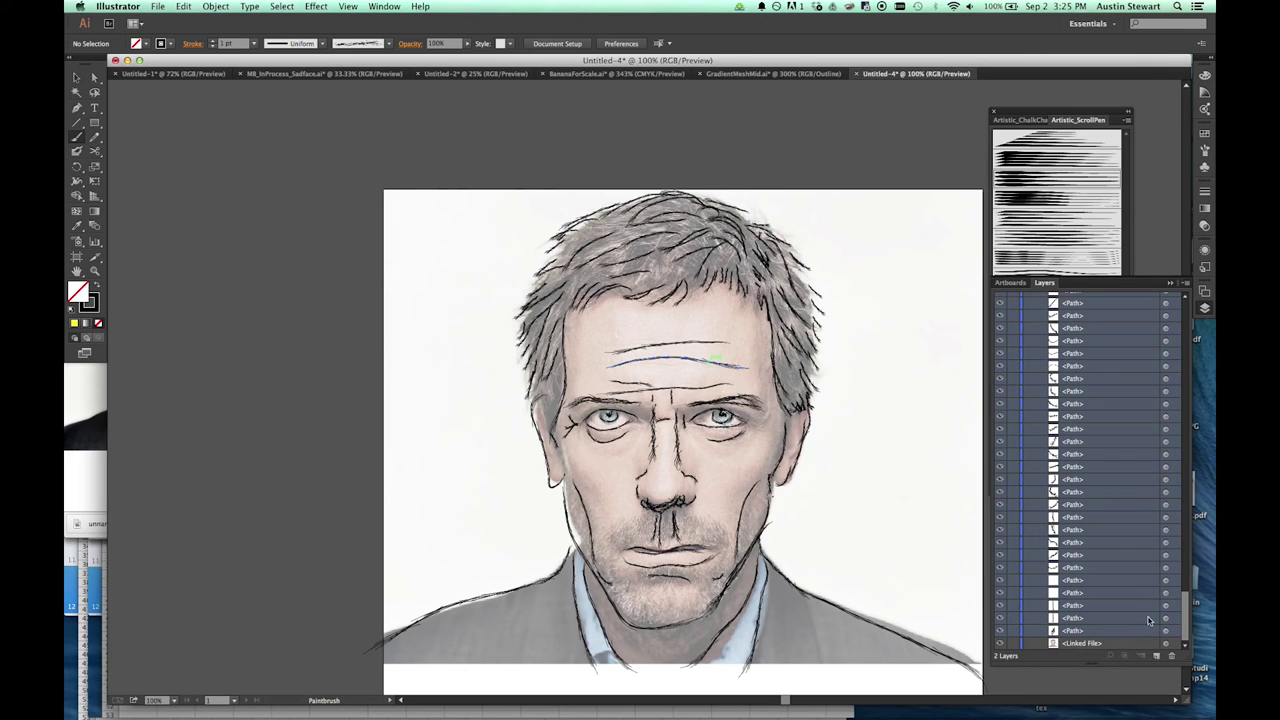
pyautogui.moveTo(1185, 615); pyautogui.dragTo(1185, 318)
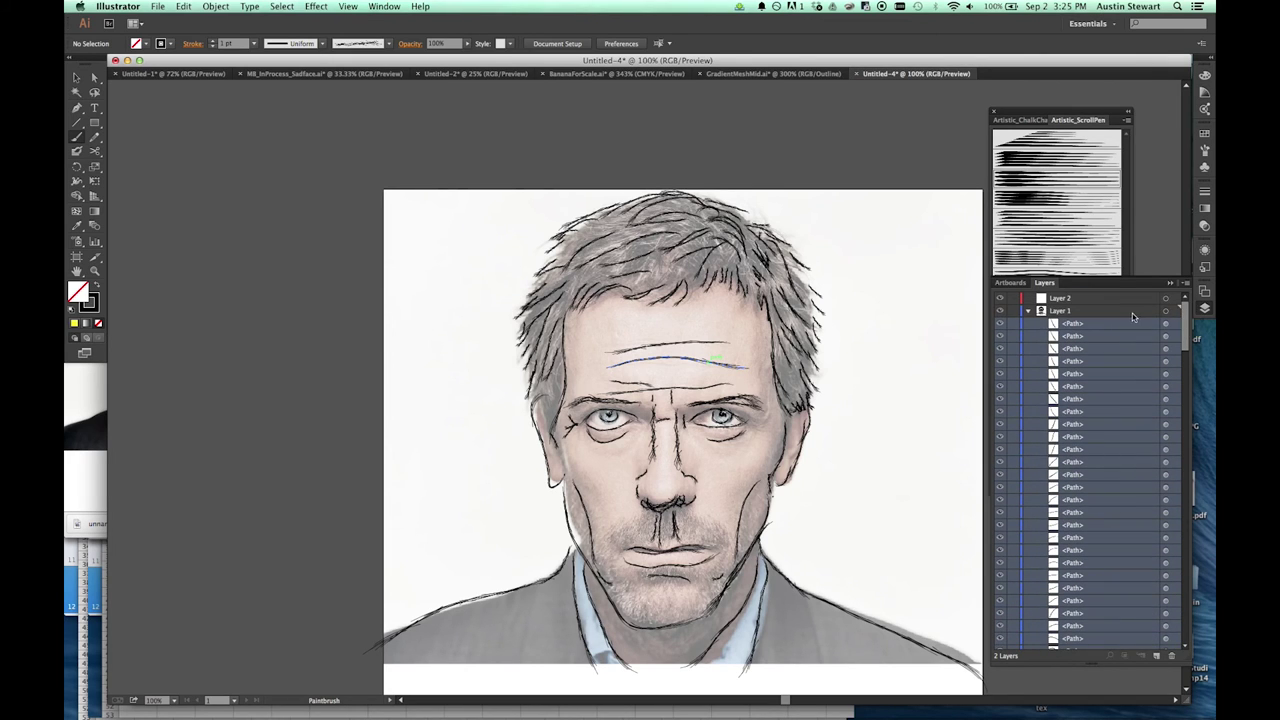
pyautogui.moveTo(1107, 327); pyautogui.dragTo(1094, 296)
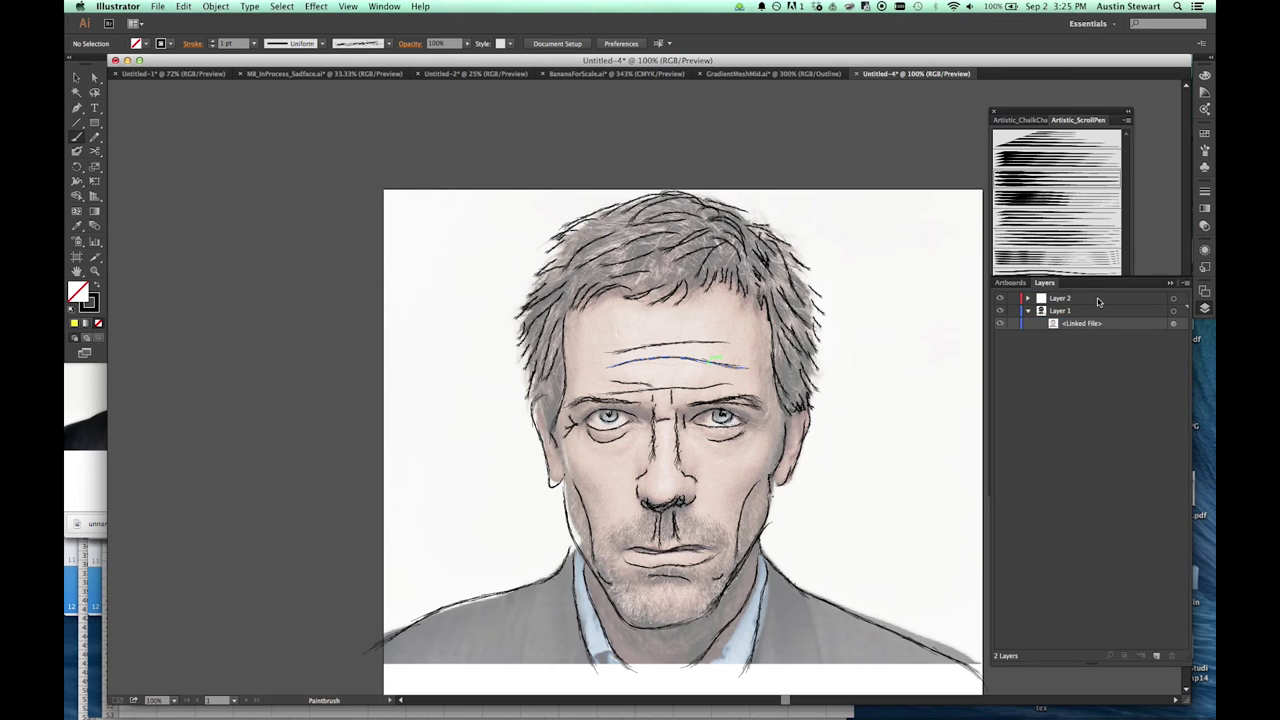
# Check Layer 2's contents, then hide the linked reference photo.
pyautogui.click(1027, 298)
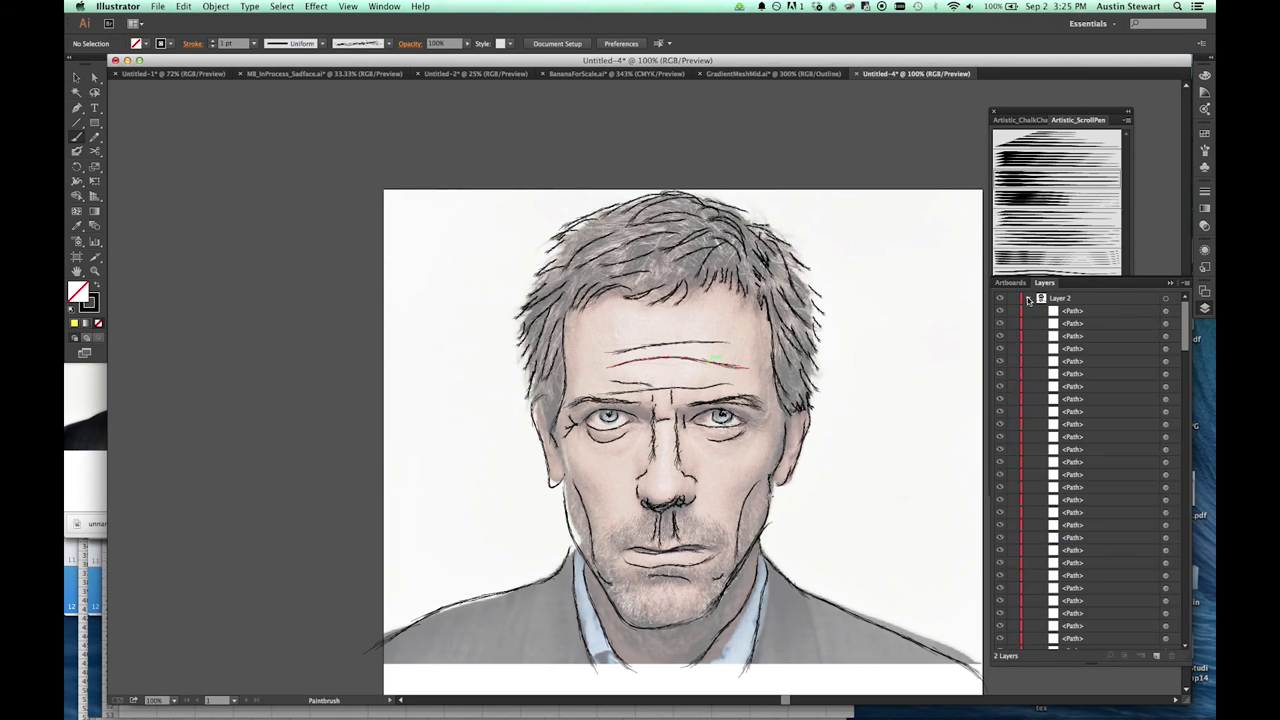
pyautogui.click(1027, 298)
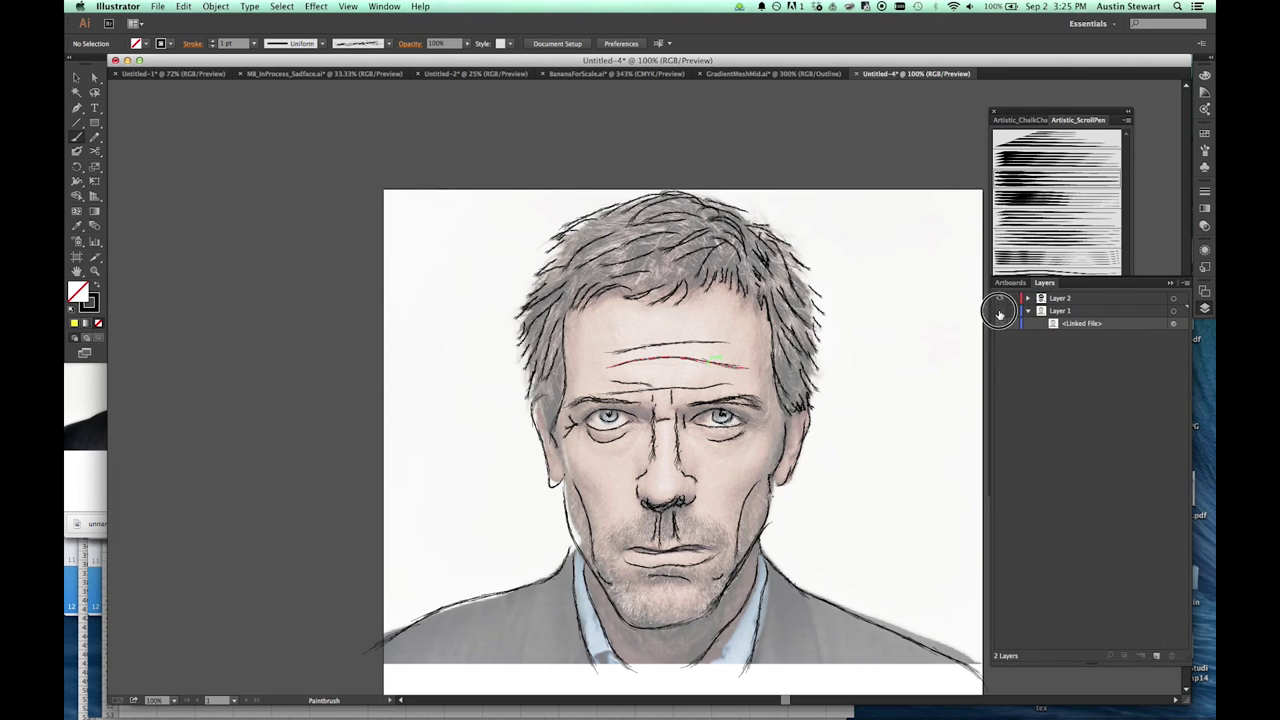
pyautogui.click(999, 323)
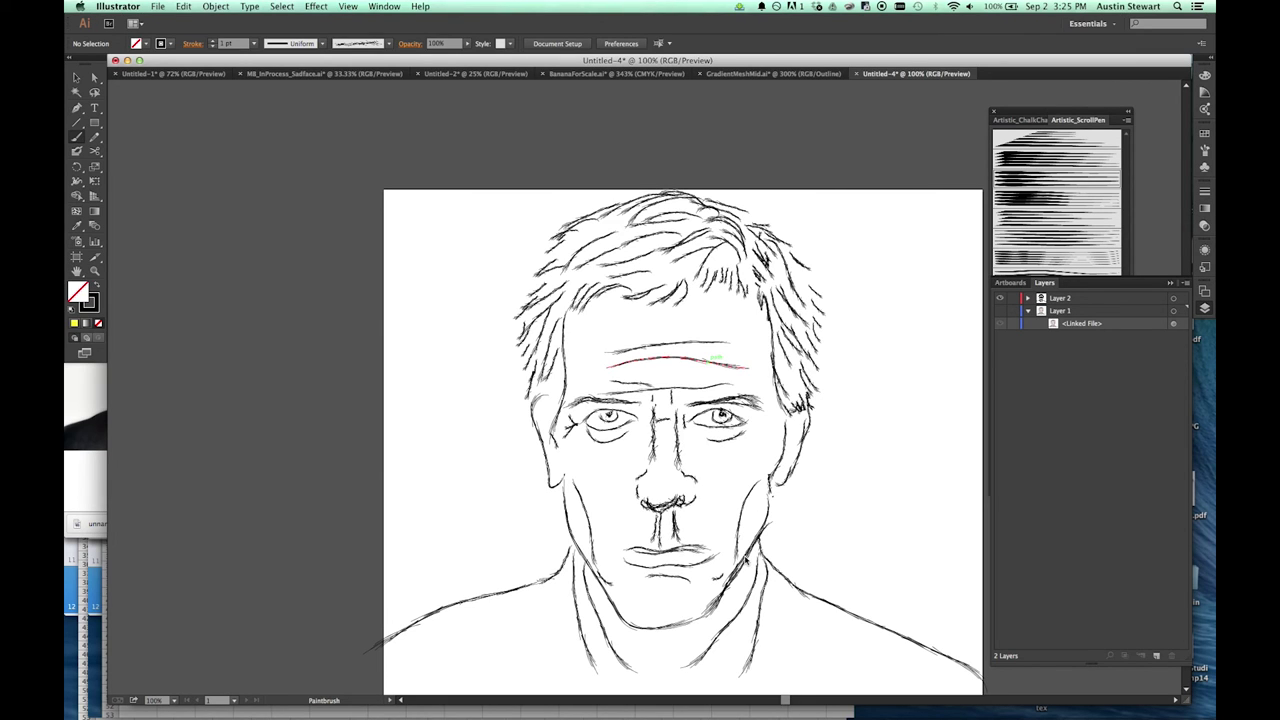
# Show the reference photo again and collapse Layer 2's path list.
pyautogui.press('super+alt+3')
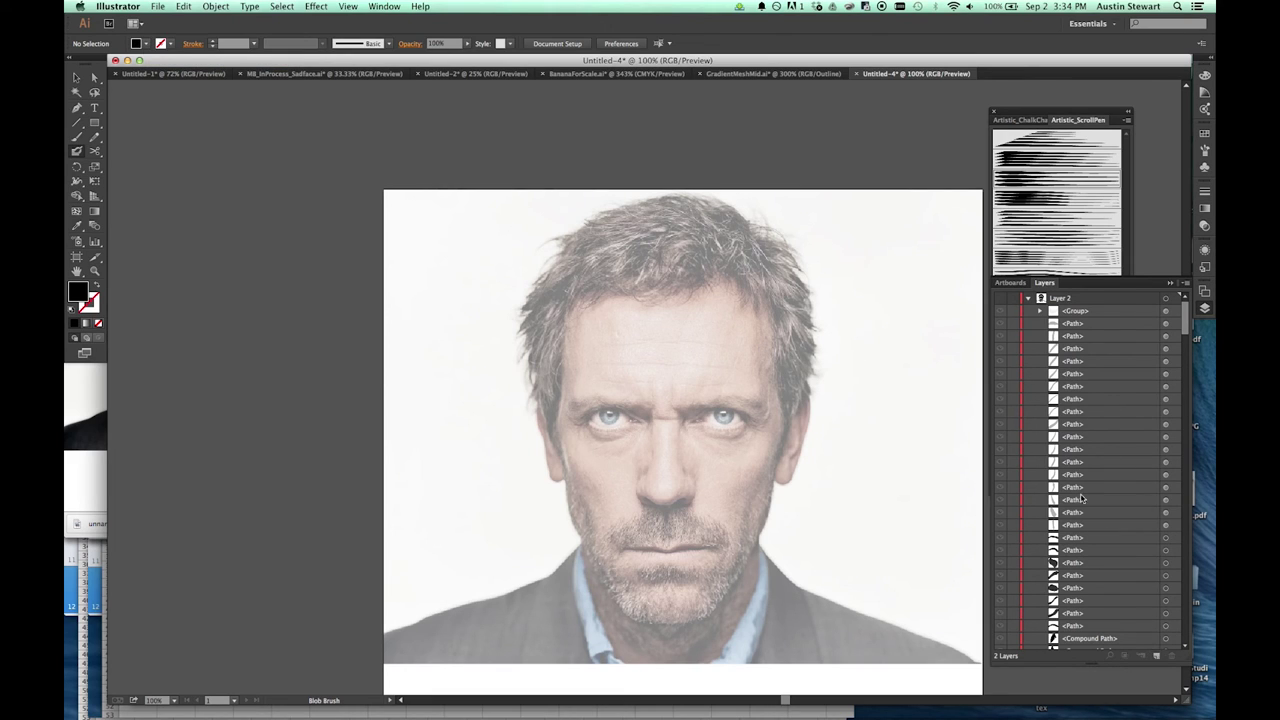
pyautogui.click(1029, 299)
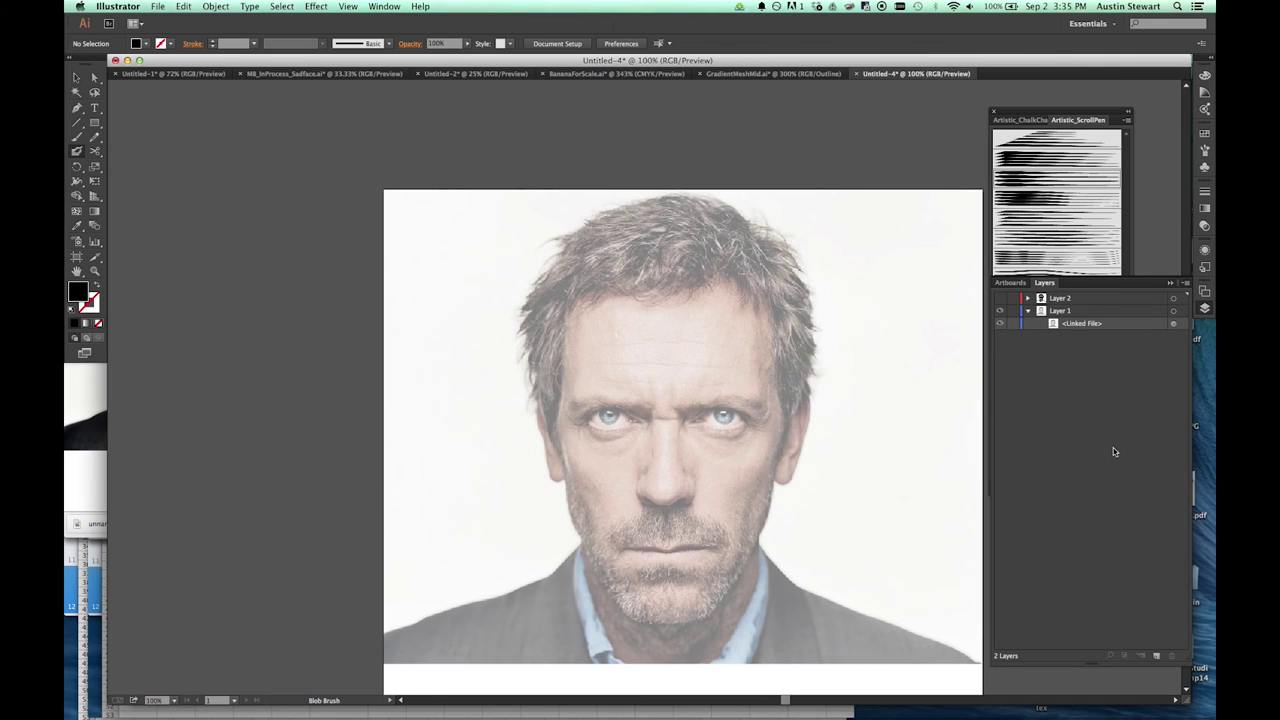
# On a new Layer 3, paint three forehead wrinkles and a short line between the eyes, undoing an under-eye stroke.
pyautogui.click(1157, 654)
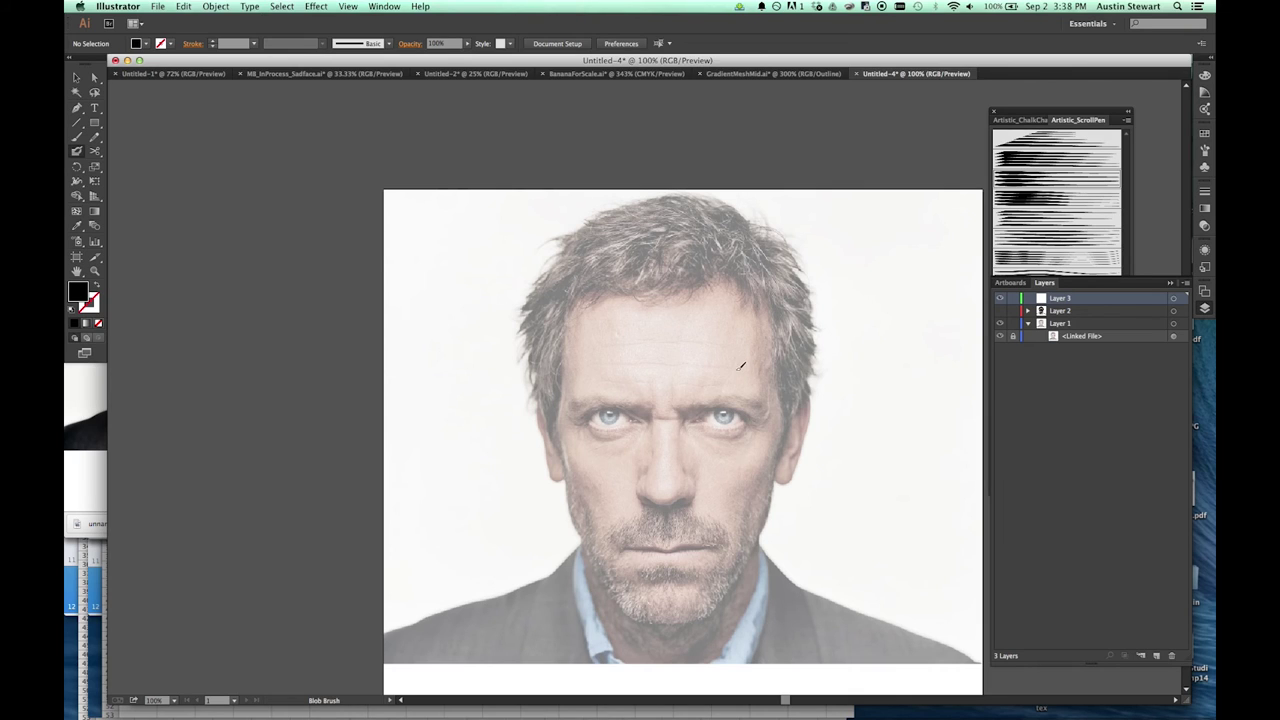
pyautogui.moveTo(737, 366); pyautogui.dragTo(595, 369)
pyautogui.moveTo(718, 344); pyautogui.dragTo(588, 344)
pyautogui.moveTo(728, 382); pyautogui.dragTo(589, 383)
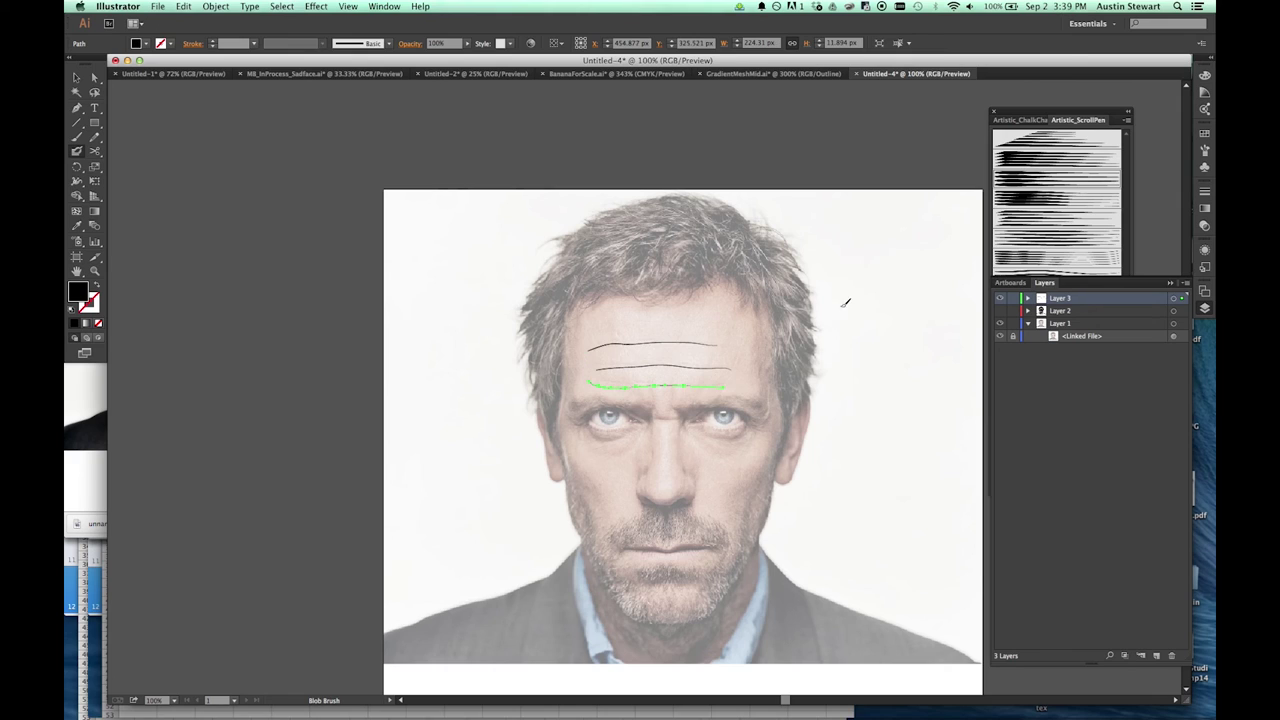
pyautogui.moveTo(668, 420); pyautogui.dragTo(648, 420)
pyautogui.moveTo(634, 416); pyautogui.dragTo(590, 420)
pyautogui.press('super+z')
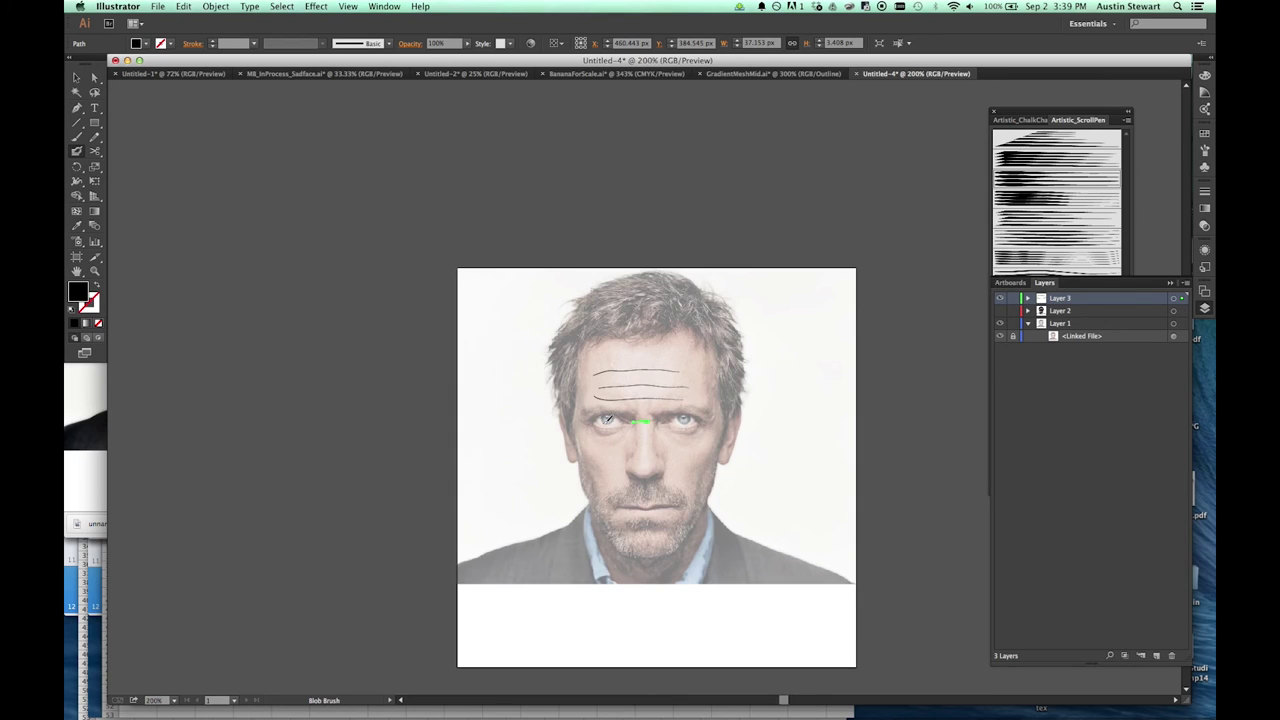
# Ink the left eye's under-eye line, upper and lower lids, inner corner, and crow's feet.
pyautogui.scroll(4, 607, 417)
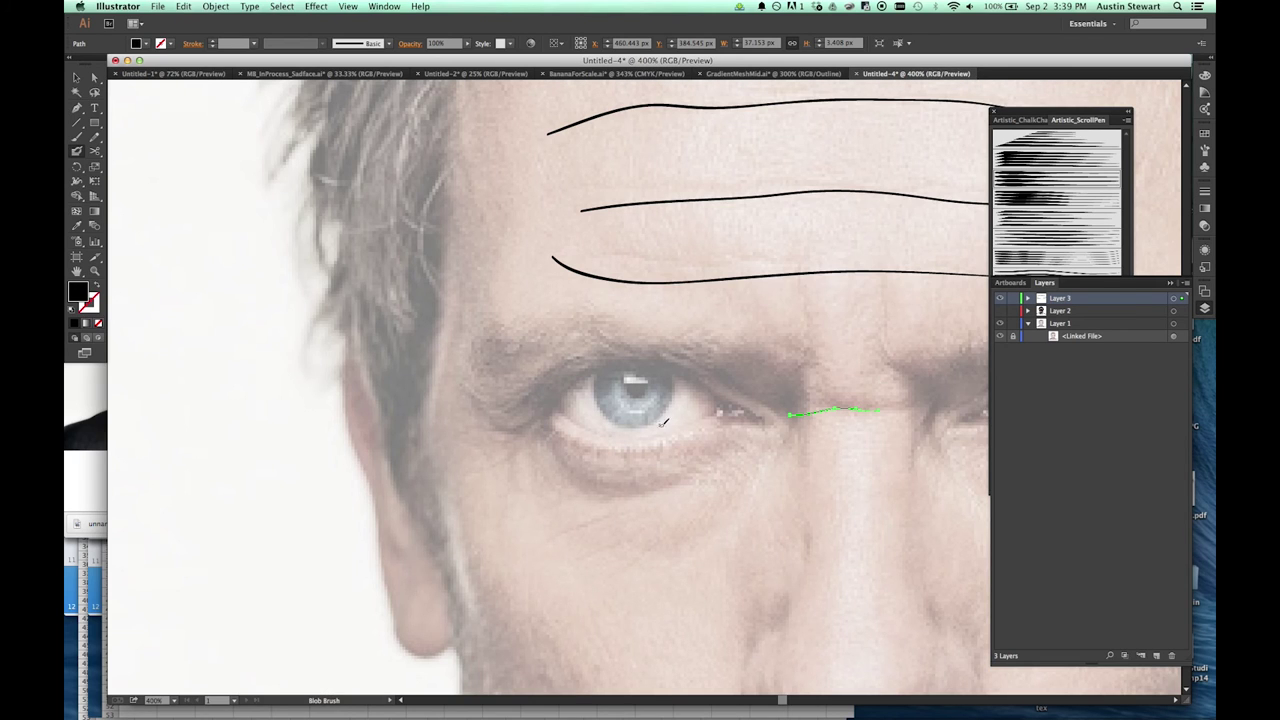
pyautogui.moveTo(703, 413)
pyautogui.mouseDown()
pyautogui.moveTo(634, 439)
pyautogui.moveTo(549, 404)
pyautogui.mouseUp()
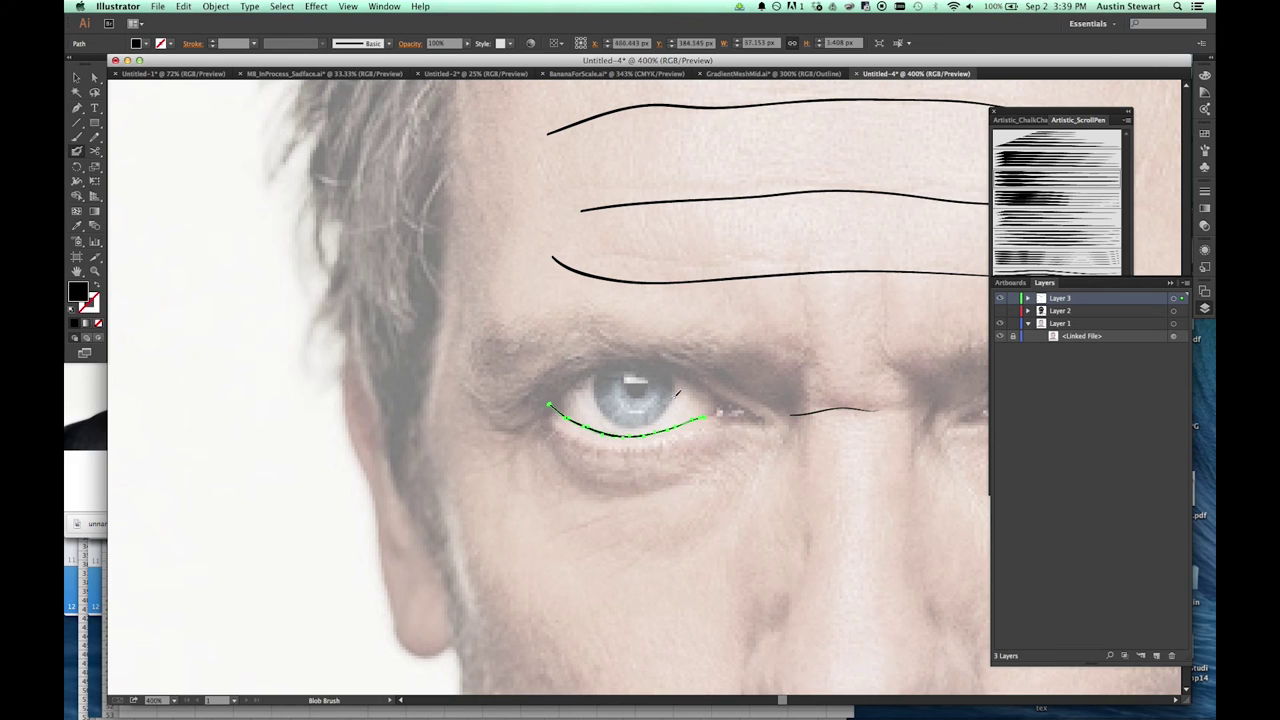
pyautogui.moveTo(716, 404)
pyautogui.mouseDown()
pyautogui.moveTo(640, 369)
pyautogui.moveTo(549, 404)
pyautogui.mouseUp()
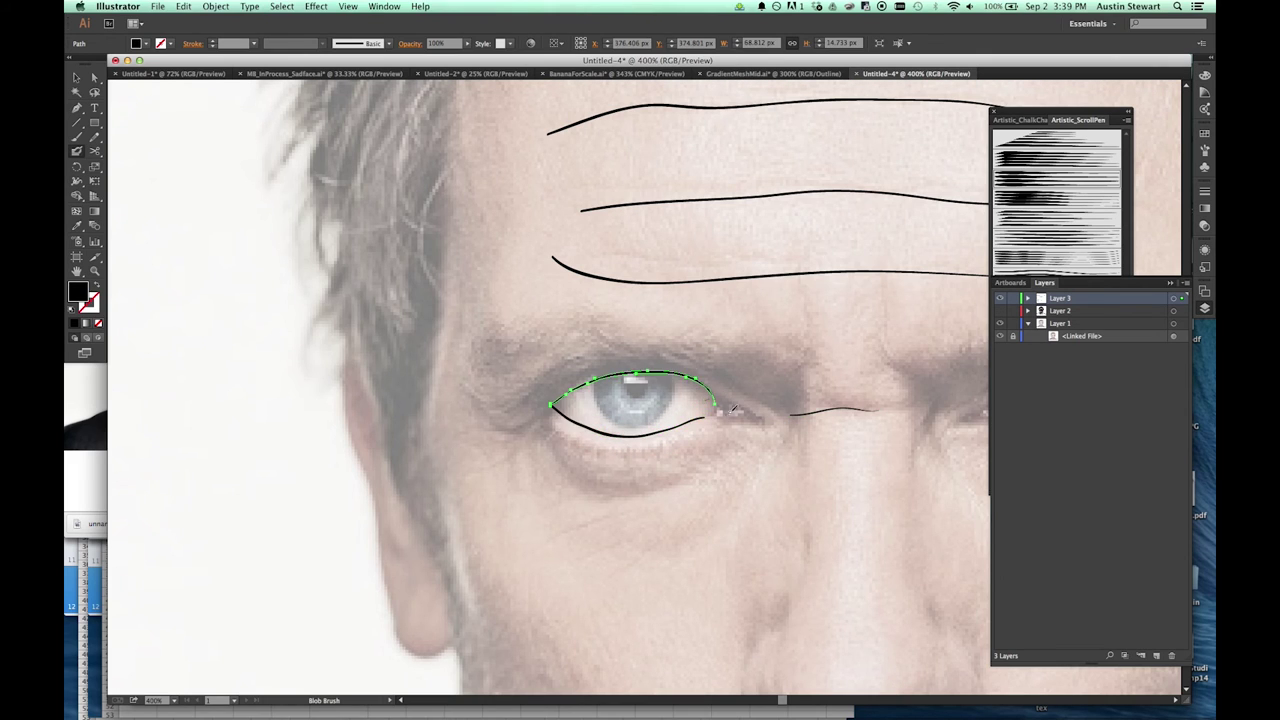
pyautogui.moveTo(748, 425); pyautogui.dragTo(720, 405)
pyautogui.moveTo(548, 420)
pyautogui.mouseDown()
pyautogui.moveTo(624, 456)
pyautogui.moveTo(726, 437)
pyautogui.moveTo(659, 486)
pyautogui.moveTo(491, 432)
pyautogui.moveTo(462, 392)
pyautogui.mouseUp()
pyautogui.moveTo(522, 440); pyautogui.dragTo(462, 478)
# Add cheek wrinkles below the eye, more crow's feet, a line beside the nose, and brow lines.
pyautogui.moveTo(610, 514); pyautogui.dragTo(517, 557)
pyautogui.moveTo(640, 530); pyautogui.dragTo(581, 560)
pyautogui.moveTo(650, 535); pyautogui.dragTo(615, 556)
pyautogui.moveTo(660, 540); pyautogui.dragTo(618, 575)
pyautogui.moveTo(720, 370); pyautogui.dragTo(745, 402)
pyautogui.moveTo(757, 400)
pyautogui.mouseDown()
pyautogui.moveTo(782, 420)
pyautogui.moveTo(800, 380)
pyautogui.mouseUp()
pyautogui.moveTo(792, 333); pyautogui.dragTo(652, 333)
pyautogui.moveTo(718, 342); pyautogui.dragTo(560, 354)
pyautogui.moveTo(560, 354); pyautogui.dragTo(508, 398)
# Add strokes around the other brow, between the brows, below the nose, and beside the nose.
pyautogui.moveTo(803, 278); pyautogui.dragTo(804, 312)
pyautogui.moveTo(885, 278); pyautogui.dragTo(899, 377)
pyautogui.moveTo(882, 345); pyautogui.dragTo(920, 410)
pyautogui.moveTo(907, 360)
pyautogui.mouseDown()
pyautogui.moveTo(900, 518)
pyautogui.moveTo(985, 355)
pyautogui.moveTo(978, 365)
pyautogui.mouseUp()
pyautogui.moveTo(938, 398); pyautogui.dragTo(919, 455)
pyautogui.moveTo(786, 598); pyautogui.dragTo(742, 658)
pyautogui.moveTo(920, 600); pyautogui.dragTo(933, 625)
pyautogui.moveTo(806, 434); pyautogui.dragTo(798, 572)
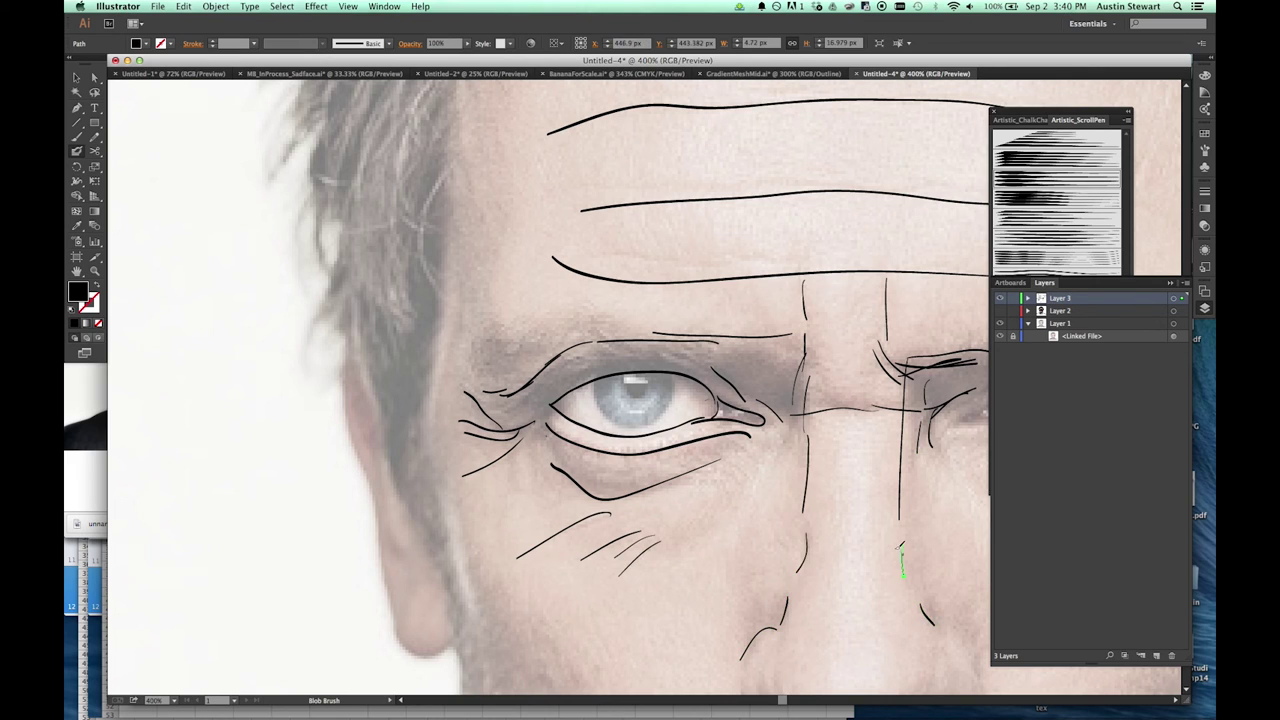
pyautogui.moveTo(902, 545); pyautogui.dragTo(903, 578)
# Retrace the upper eyelid, then ink the iris outline and highlight and extend the inner lid, dropping stray hatching.
pyautogui.scroll(-1, 903, 578)
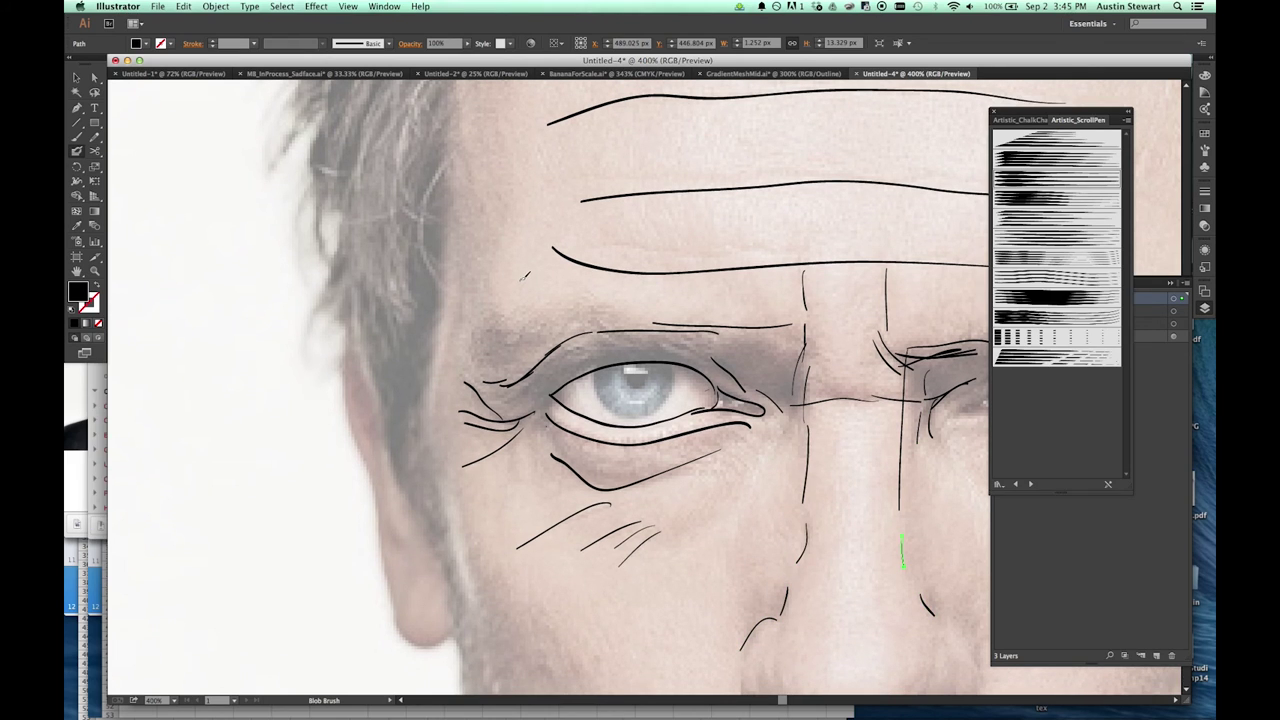
pyautogui.moveTo(716, 370)
pyautogui.mouseDown()
pyautogui.moveTo(536, 402)
pyautogui.moveTo(538, 418)
pyautogui.mouseUp()
pyautogui.press('super+shift+a')
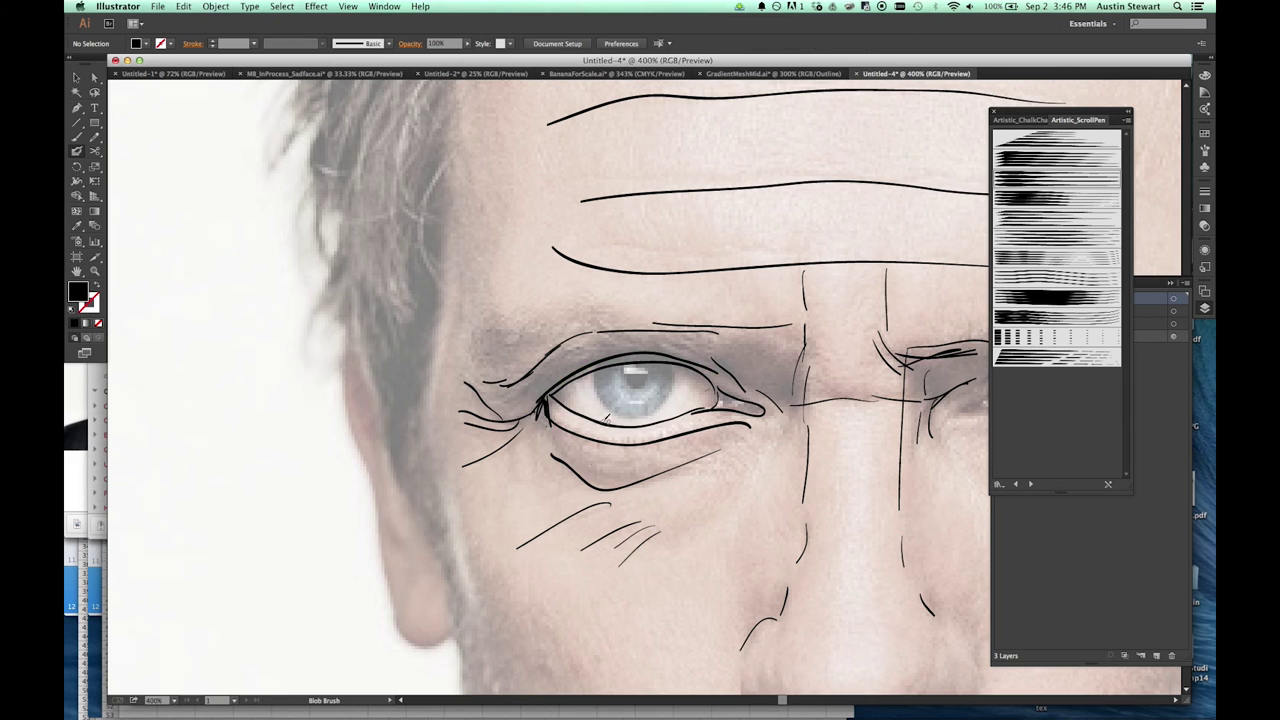
pyautogui.moveTo(801, 325)
pyautogui.mouseDown()
pyautogui.moveTo(799, 400)
pyautogui.moveTo(718, 398)
pyautogui.mouseUp()
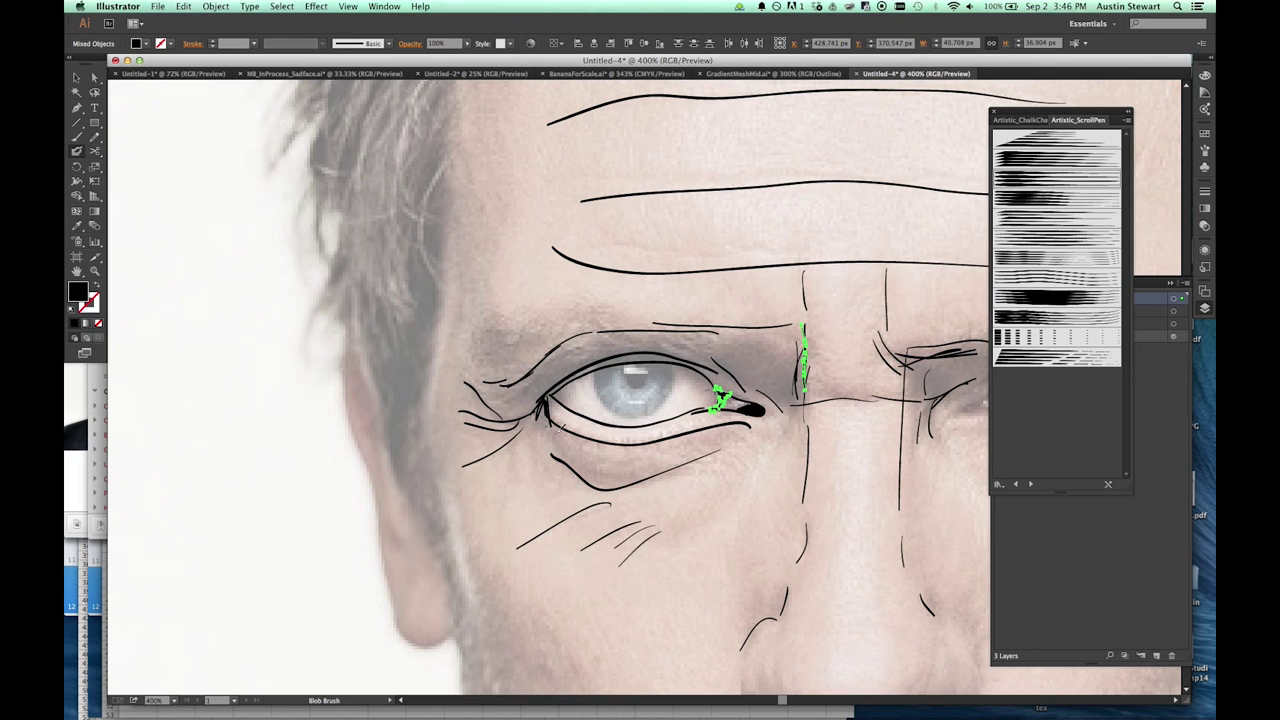
pyautogui.moveTo(630, 370); pyautogui.dragTo(643, 385)
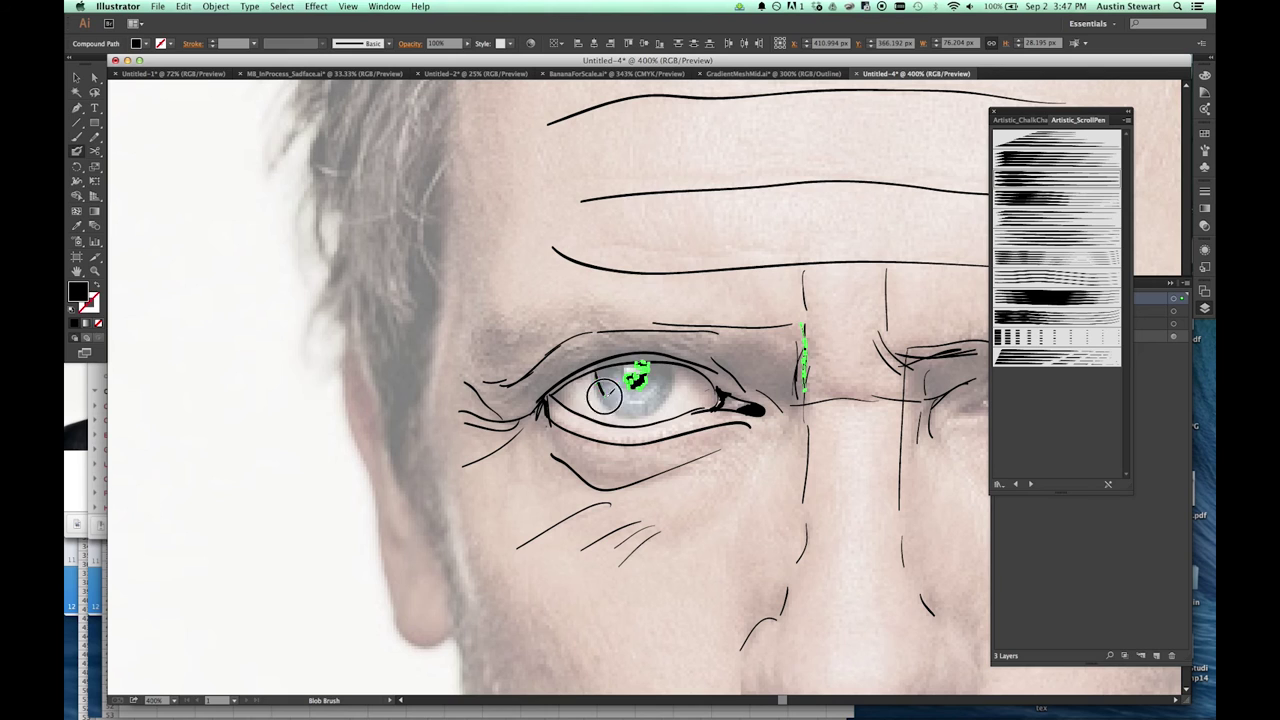
pyautogui.moveTo(678, 364)
pyautogui.mouseDown()
pyautogui.moveTo(640, 414)
pyautogui.moveTo(597, 382)
pyautogui.moveTo(602, 366)
pyautogui.moveTo(682, 366)
pyautogui.moveTo(720, 400)
pyautogui.mouseUp()
pyautogui.moveTo(560, 398); pyautogui.dragTo(595, 368)
pyautogui.moveTo(712, 350)
pyautogui.mouseDown()
pyautogui.moveTo(769, 390)
pyautogui.moveTo(733, 386)
pyautogui.moveTo(790, 408)
pyautogui.mouseUp()
pyautogui.moveTo(716, 390); pyautogui.dragTo(796, 346)
pyautogui.press('super+z')
pyautogui.press('super+z')
pyautogui.press('super+z')
pyautogui.press('super+z')
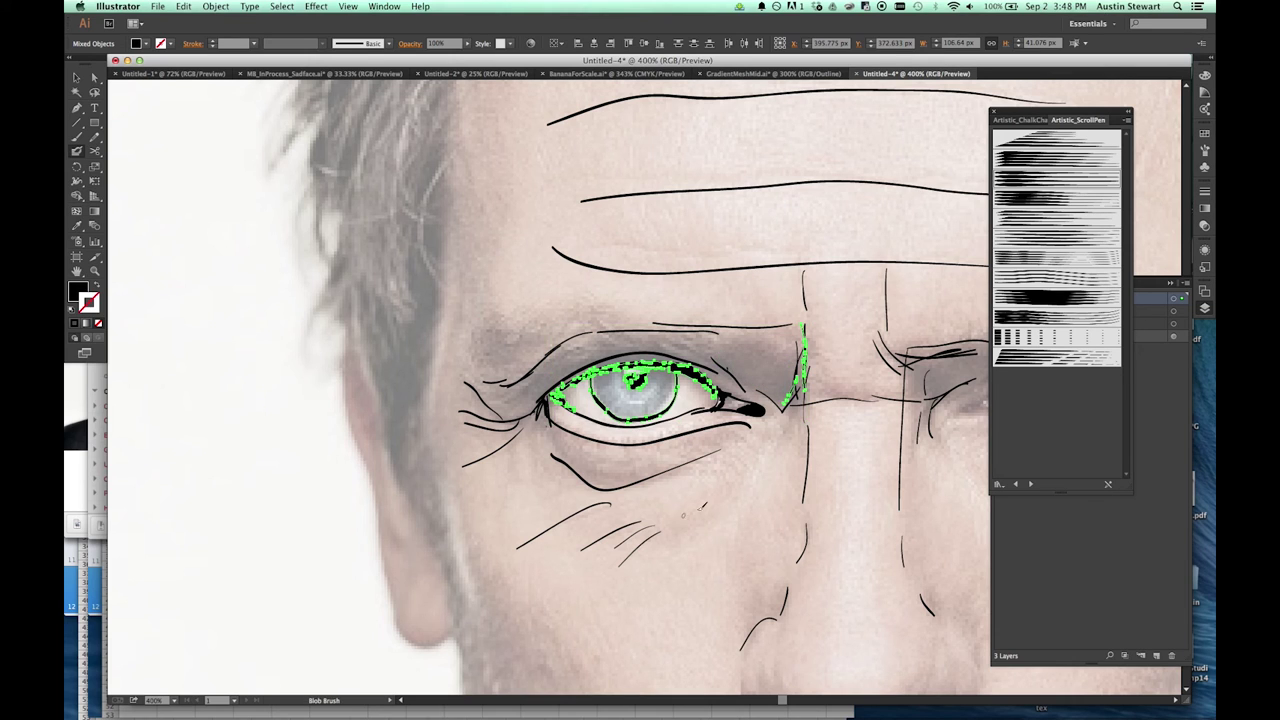
# Try a thick line under the nose around the nostril, then undo it.
pyautogui.scroll(-5, 668, 517)
pyautogui.moveTo(951, 466)
pyautogui.mouseDown()
pyautogui.moveTo(907, 498)
pyautogui.moveTo(778, 469)
pyautogui.mouseUp()
pyautogui.moveTo(955, 479)
pyautogui.mouseDown()
pyautogui.moveTo(966, 486)
pyautogui.moveTo(943, 509)
pyautogui.moveTo(957, 491)
pyautogui.moveTo(800, 472)
pyautogui.moveTo(812, 482)
pyautogui.mouseUp()
pyautogui.press('super+z')
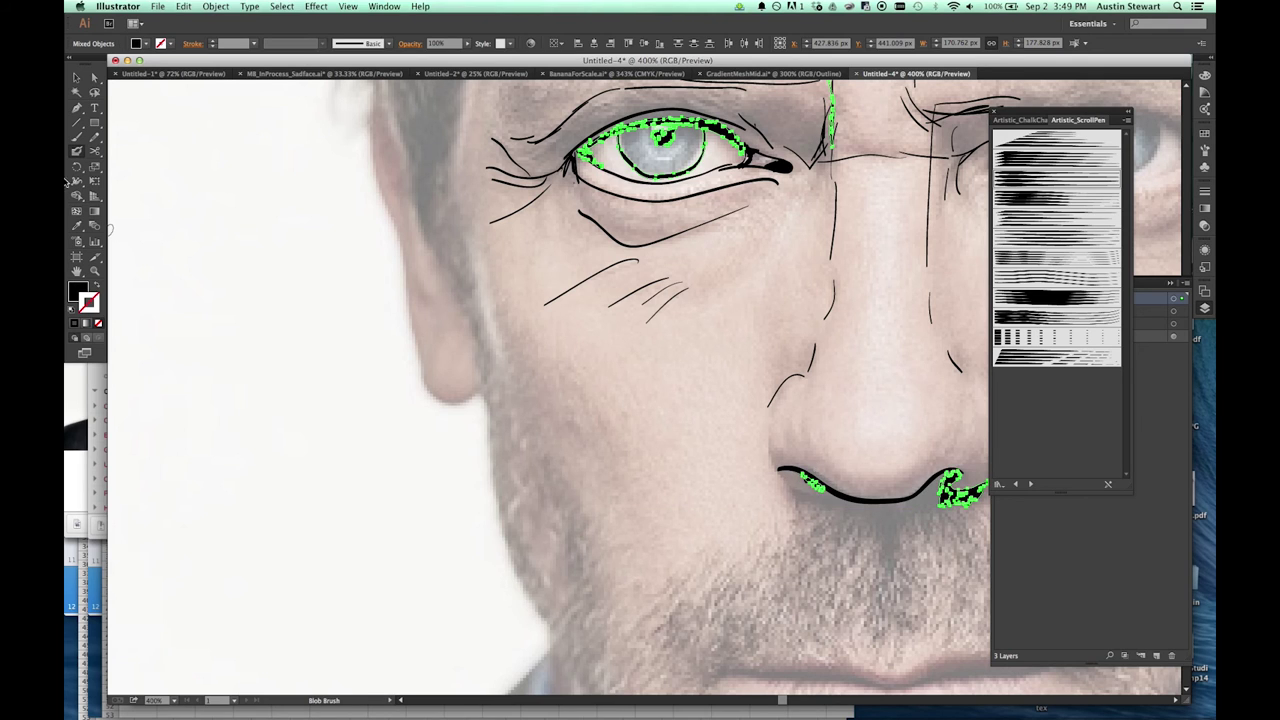
# Adjust the Blob Brush tip shape and repaint the under-nose line.
pyautogui.doubleClick(77, 150)
pyautogui.moveTo(686, 329); pyautogui.dragTo(686, 400)
pyautogui.click(886, 436)
pyautogui.moveTo(805, 478)
pyautogui.mouseDown()
pyautogui.moveTo(840, 497)
pyautogui.moveTo(948, 486)
pyautogui.moveTo(900, 508)
pyautogui.moveTo(815, 495)
pyautogui.mouseUp()
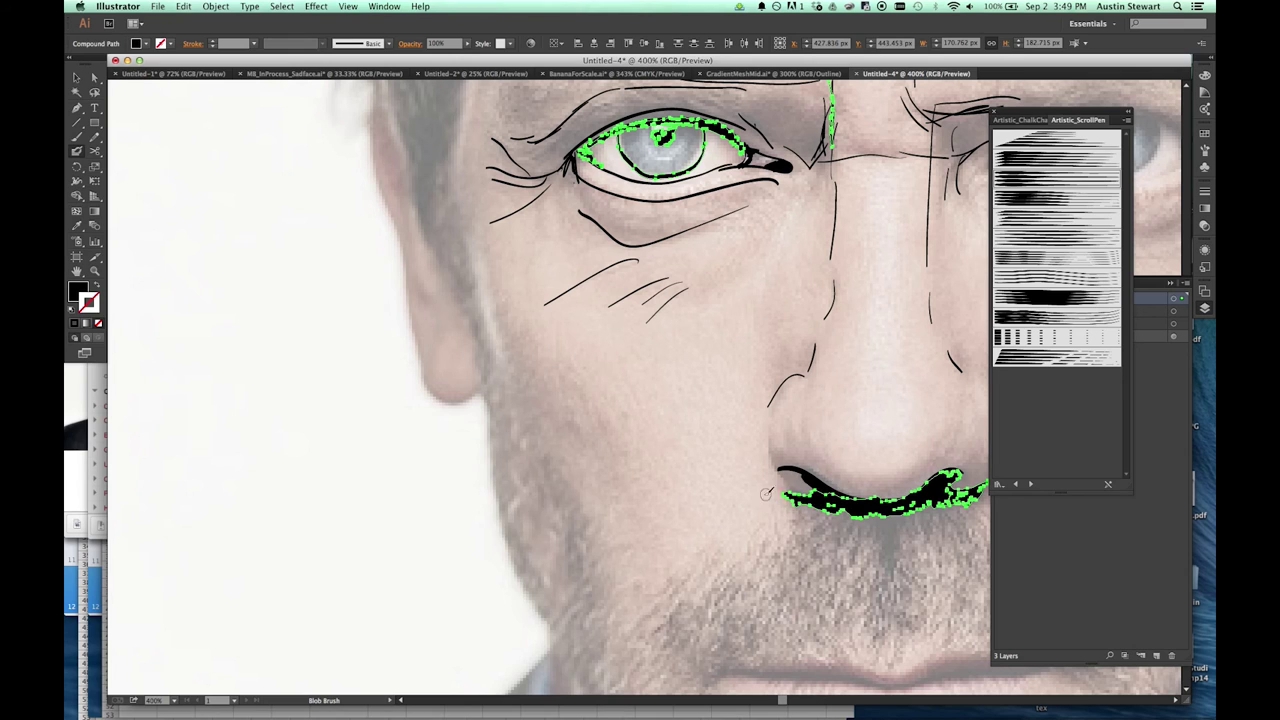
# Paint a vertical stroke below the mustache and the upper and lower lip lines.
pyautogui.hscroll(5, 771, 466)
pyautogui.scroll(-1, 771, 466)
pyautogui.moveTo(628, 480); pyautogui.dragTo(628, 550)
pyautogui.moveTo(790, 637); pyautogui.dragTo(643, 647)
pyautogui.moveTo(462, 638); pyautogui.dragTo(693, 634)
pyautogui.press('super+z')
pyautogui.press('super+z')
pyautogui.moveTo(783, 638)
pyautogui.mouseDown()
pyautogui.moveTo(640, 652)
pyautogui.moveTo(466, 646)
pyautogui.mouseUp()
pyautogui.moveTo(636, 640)
pyautogui.mouseDown()
pyautogui.moveTo(700, 609)
pyautogui.moveTo(470, 633)
pyautogui.mouseUp()
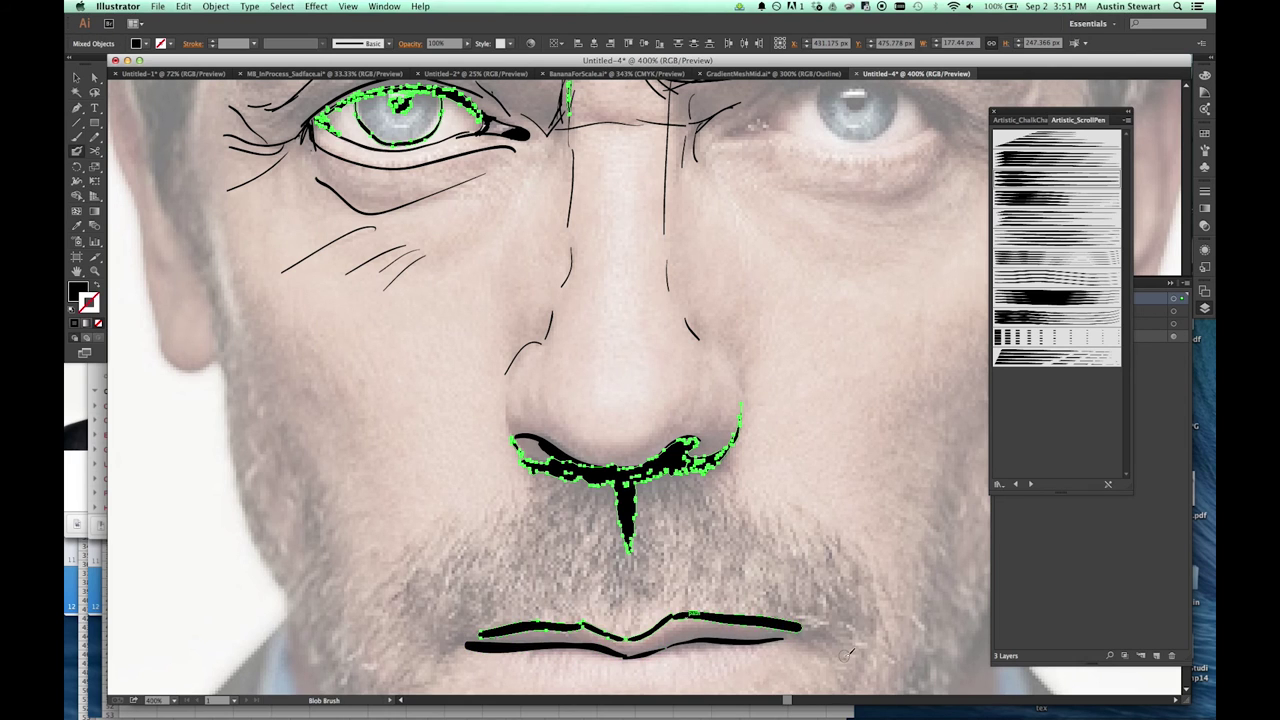
# Paint several more face strokes, then ink the right eye's upper and lower lids.
pyautogui.scroll(-5, 848, 652)
pyautogui.moveTo(472, 481); pyautogui.dragTo(484, 488)
pyautogui.moveTo(820, 462); pyautogui.dragTo(678, 520)
pyautogui.moveTo(512, 494); pyautogui.dragTo(664, 521)
pyautogui.moveTo(610, 334); pyautogui.dragTo(605, 380)
pyautogui.moveTo(670, 326); pyautogui.dragTo(686, 400)
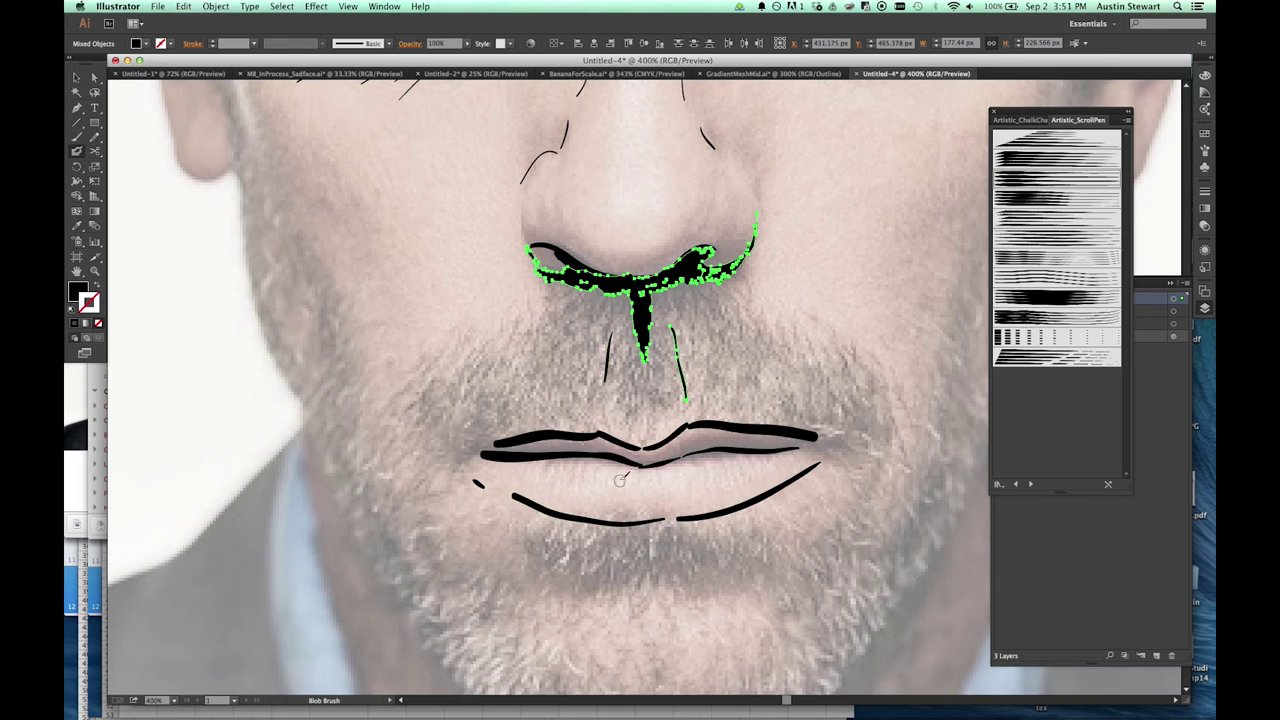
pyautogui.scroll(11, 620, 480)
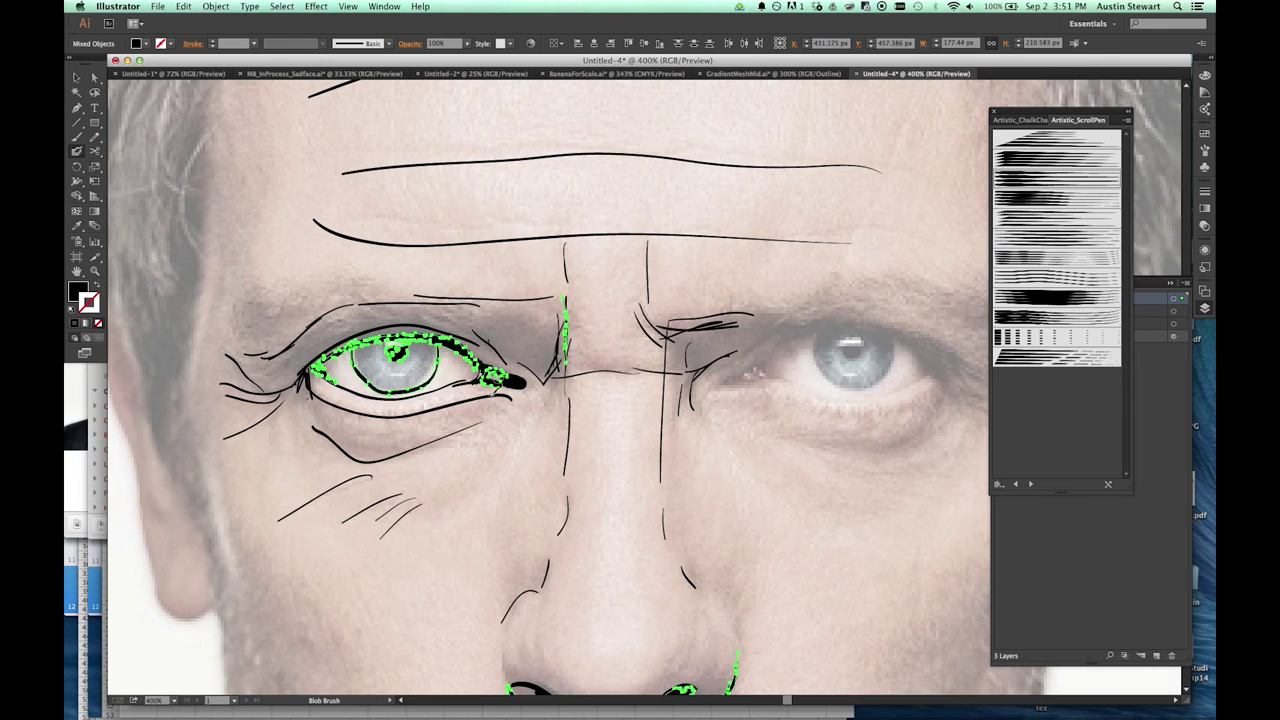
pyautogui.moveTo(722, 383)
pyautogui.mouseDown()
pyautogui.moveTo(886, 331)
pyautogui.moveTo(930, 378)
pyautogui.mouseUp()
pyautogui.moveTo(922, 378)
pyautogui.mouseDown()
pyautogui.moveTo(866, 394)
pyautogui.moveTo(765, 383)
pyautogui.mouseUp()
# Ink the right pupil, outlines around both pupils, the left upper lid, and lines under the right eye.
pyautogui.moveTo(842, 338)
pyautogui.mouseDown()
pyautogui.moveTo(862, 360)
pyautogui.moveTo(826, 330)
pyautogui.moveTo(786, 342)
pyautogui.moveTo(758, 378)
pyautogui.moveTo(930, 376)
pyautogui.moveTo(845, 388)
pyautogui.moveTo(828, 346)
pyautogui.moveTo(850, 362)
pyautogui.moveTo(868, 338)
pyautogui.mouseUp()
pyautogui.moveTo(392, 348); pyautogui.dragTo(386, 322)
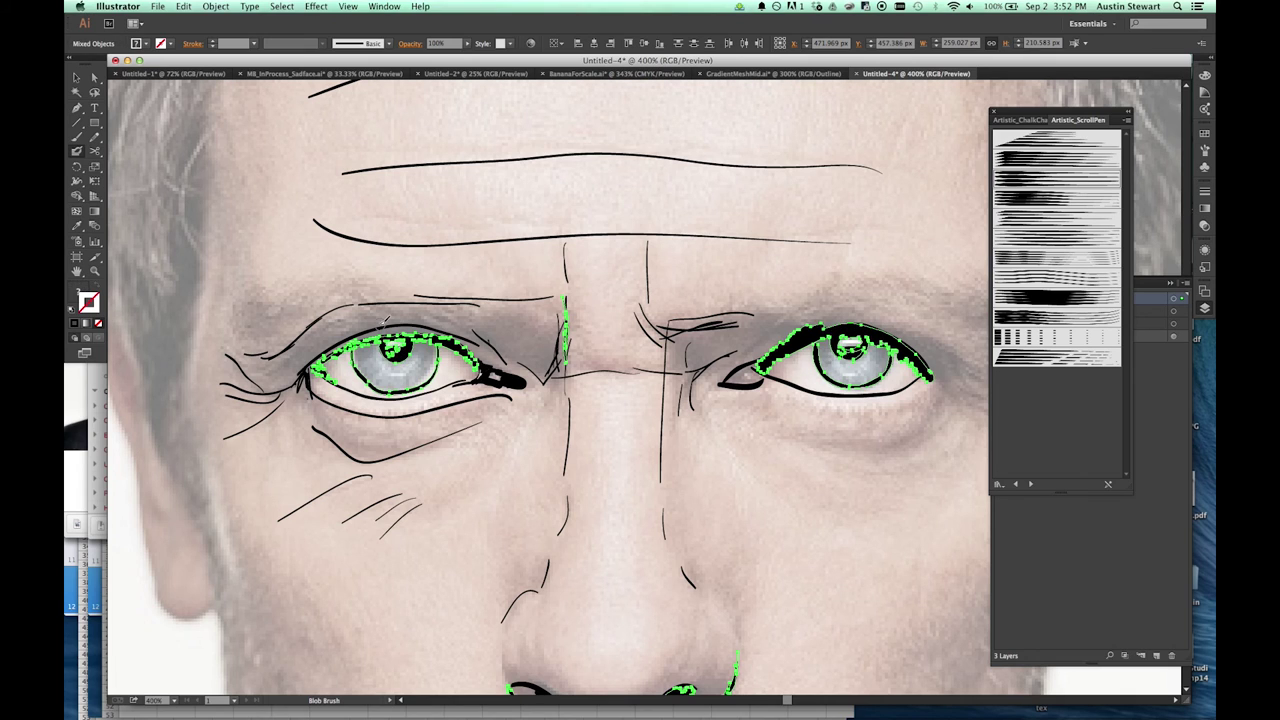
pyautogui.press('super+shift+a')
pyautogui.moveTo(302, 372)
pyautogui.mouseDown()
pyautogui.moveTo(400, 322)
pyautogui.moveTo(483, 341)
pyautogui.mouseUp()
pyautogui.moveTo(936, 382)
pyautogui.mouseDown()
pyautogui.moveTo(791, 397)
pyautogui.moveTo(724, 386)
pyautogui.moveTo(900, 440)
pyautogui.moveTo(872, 470)
pyautogui.mouseUp()
pyautogui.click(719, 437)
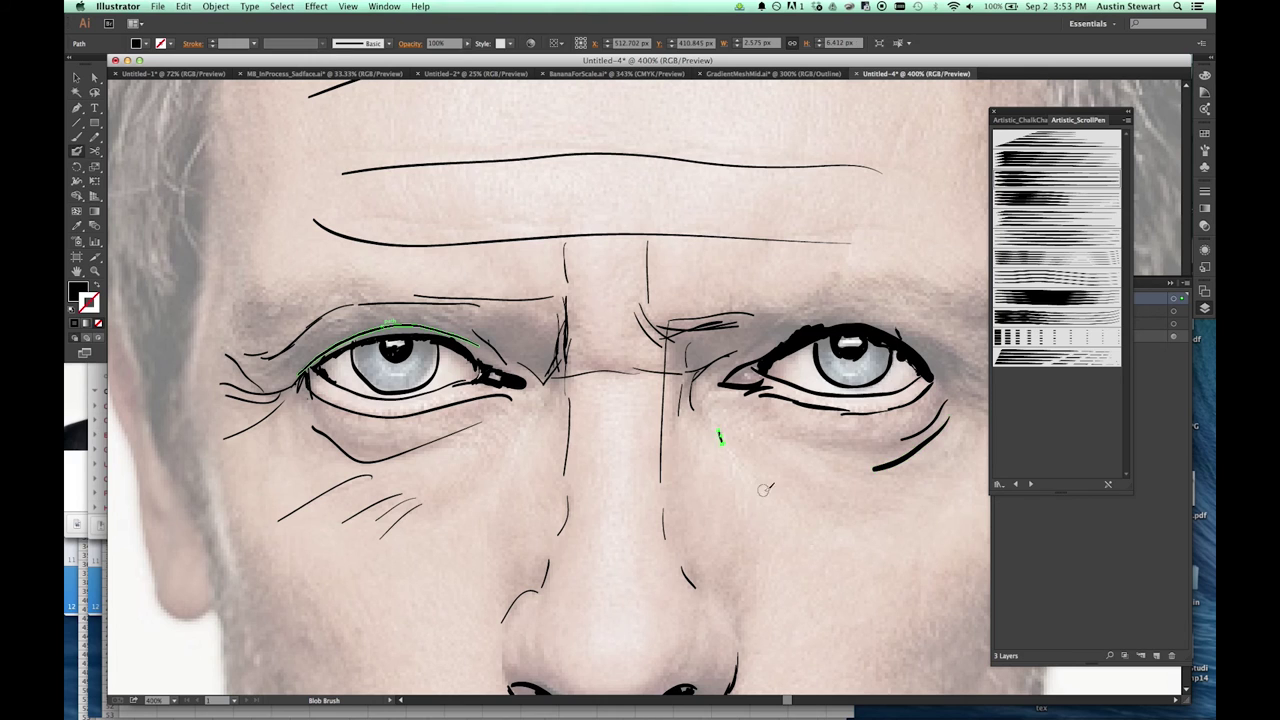
pyautogui.moveTo(752, 480); pyautogui.dragTo(835, 524)
pyautogui.moveTo(747, 422); pyautogui.dragTo(834, 456)
# Scribble dense hatching over the right eyebrow and the left eyebrow.
pyautogui.moveTo(676, 372)
pyautogui.mouseDown()
pyautogui.moveTo(745, 322)
pyautogui.moveTo(700, 372)
pyautogui.mouseUp()
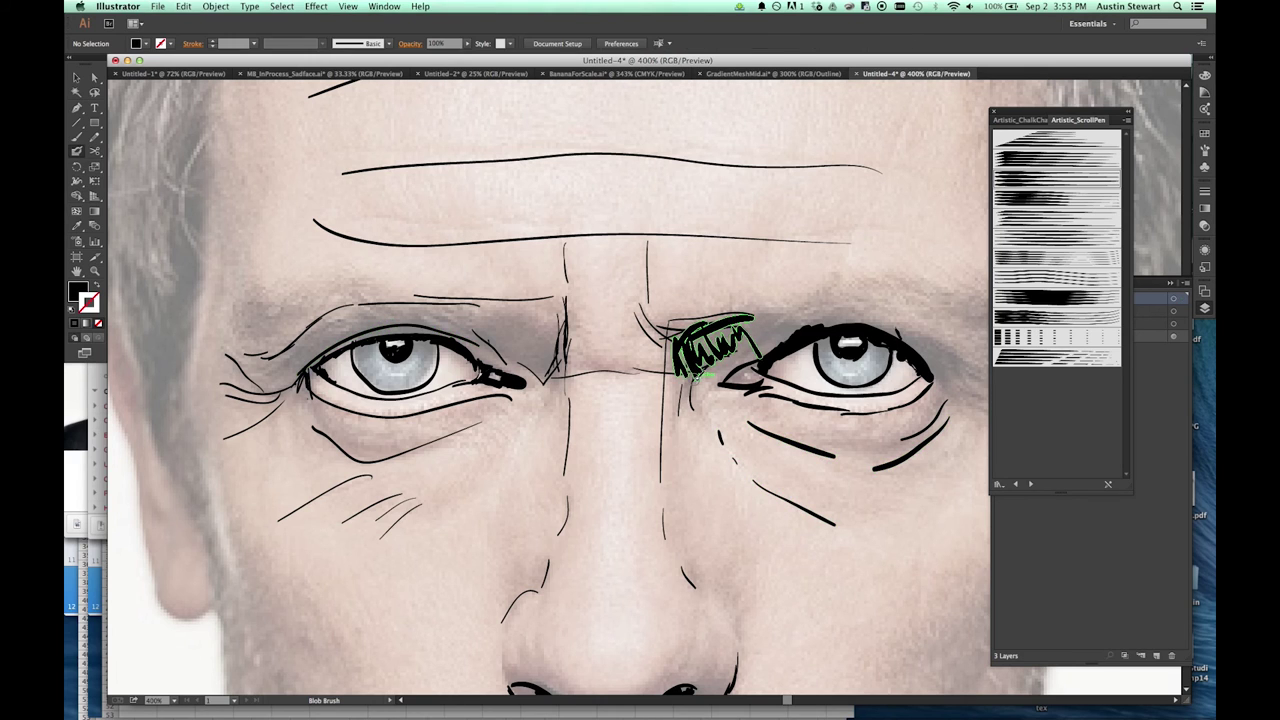
pyautogui.press('v')
pyautogui.press('super+z')
pyautogui.press('super+z')
pyautogui.hotkey('shift', 'b')
pyautogui.moveTo(666, 360)
pyautogui.mouseDown()
pyautogui.moveTo(730, 332)
pyautogui.moveTo(790, 327)
pyautogui.moveTo(975, 360)
pyautogui.moveTo(820, 310)
pyautogui.mouseUp()
pyautogui.moveTo(570, 325)
pyautogui.mouseDown()
pyautogui.moveTo(535, 370)
pyautogui.moveTo(442, 318)
pyautogui.moveTo(329, 337)
pyautogui.moveTo(297, 365)
pyautogui.mouseUp()
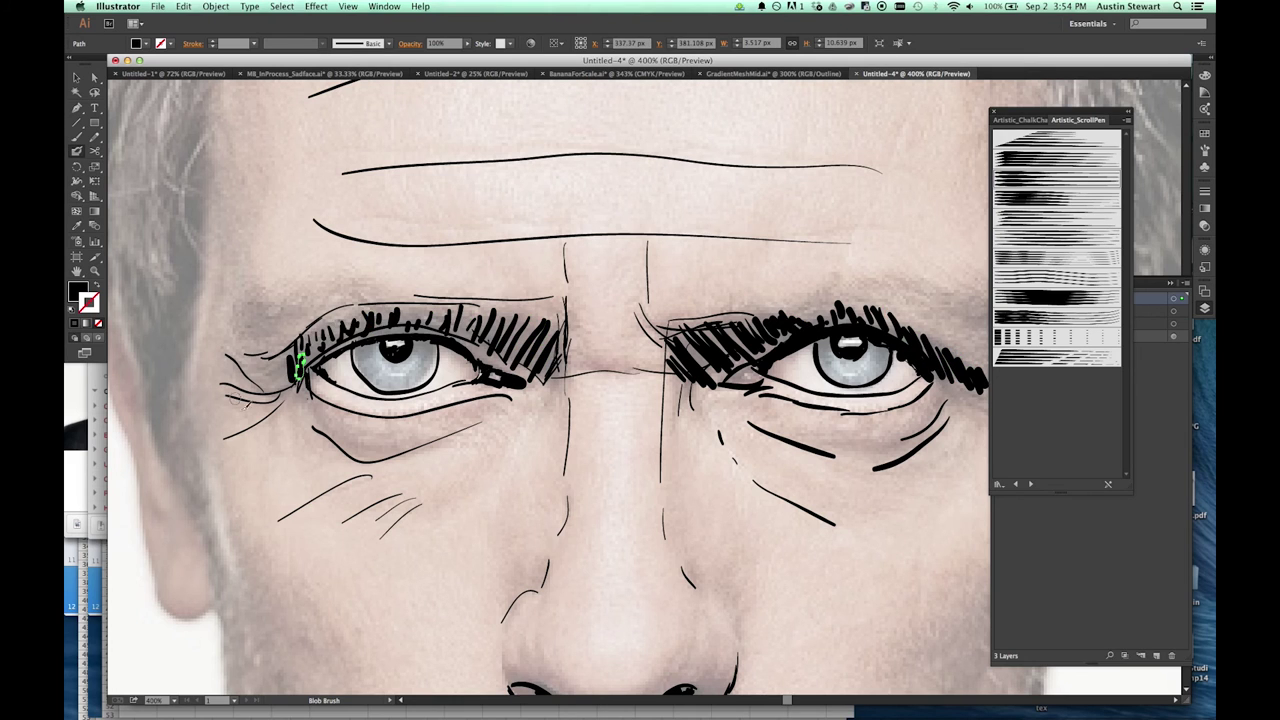
# Zoom to 100% and draw the cheek line, both jaw lines, and the chin.
pyautogui.press('super+1')
pyautogui.moveTo(754, 413)
pyautogui.mouseDown()
pyautogui.moveTo(700, 468)
pyautogui.moveTo(703, 515)
pyautogui.mouseUp()
pyautogui.moveTo(537, 424); pyautogui.dragTo(570, 540)
pyautogui.moveTo(750, 410)
pyautogui.mouseDown()
pyautogui.moveTo(728, 509)
pyautogui.moveTo(663, 592)
pyautogui.mouseUp()
pyautogui.moveTo(569, 545); pyautogui.dragTo(662, 588)
# Attempt a line down the right cheek, undo it, and select the stray cheek stroke.
pyautogui.moveTo(745, 428); pyautogui.dragTo(718, 468)
pyautogui.press('super+z')
pyautogui.moveTo(738, 405); pyautogui.dragTo(711, 508)
pyautogui.press('super+z')
pyautogui.press('v')
pyautogui.click(706, 437)
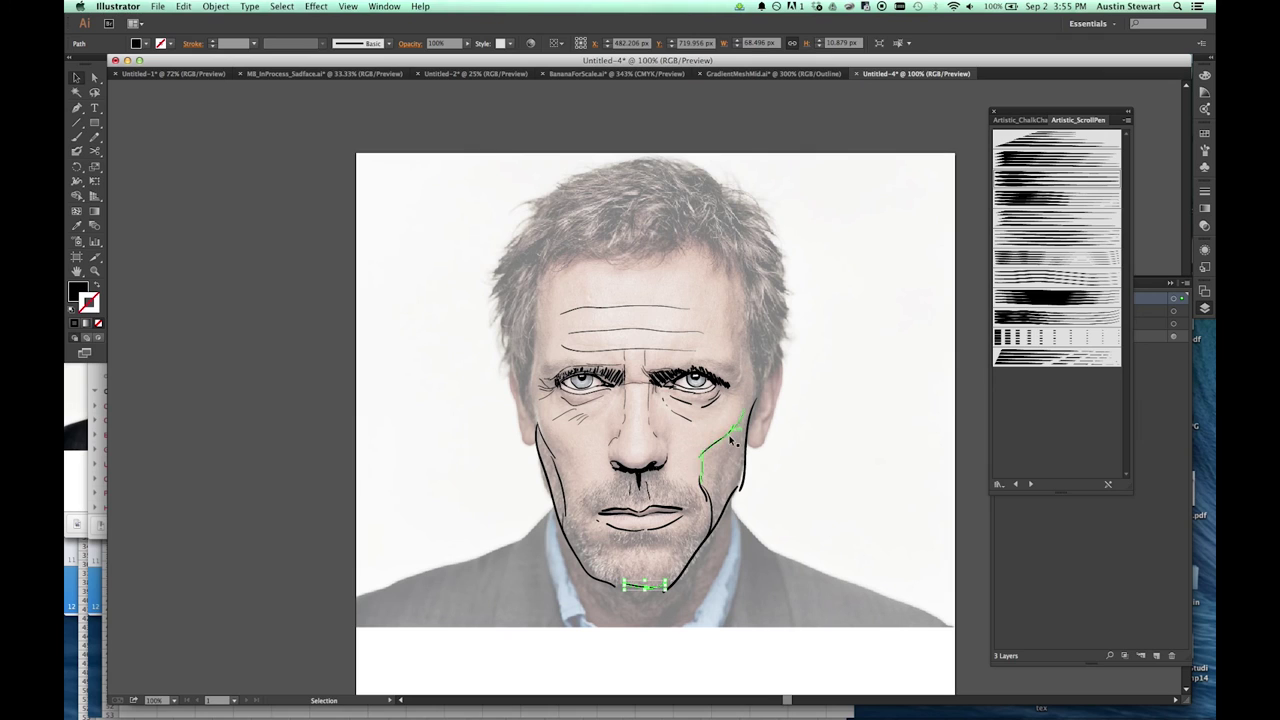
# Delete the stray cheek stroke and ink the nose, right cheek, crow's feet, left eyebrow and chin.
pyautogui.press('Delete')
pyautogui.hotkey('shift', 'b')
pyautogui.moveTo(612, 463); pyautogui.dragTo(666, 457)
pyautogui.moveTo(738, 420); pyautogui.dragTo(706, 532)
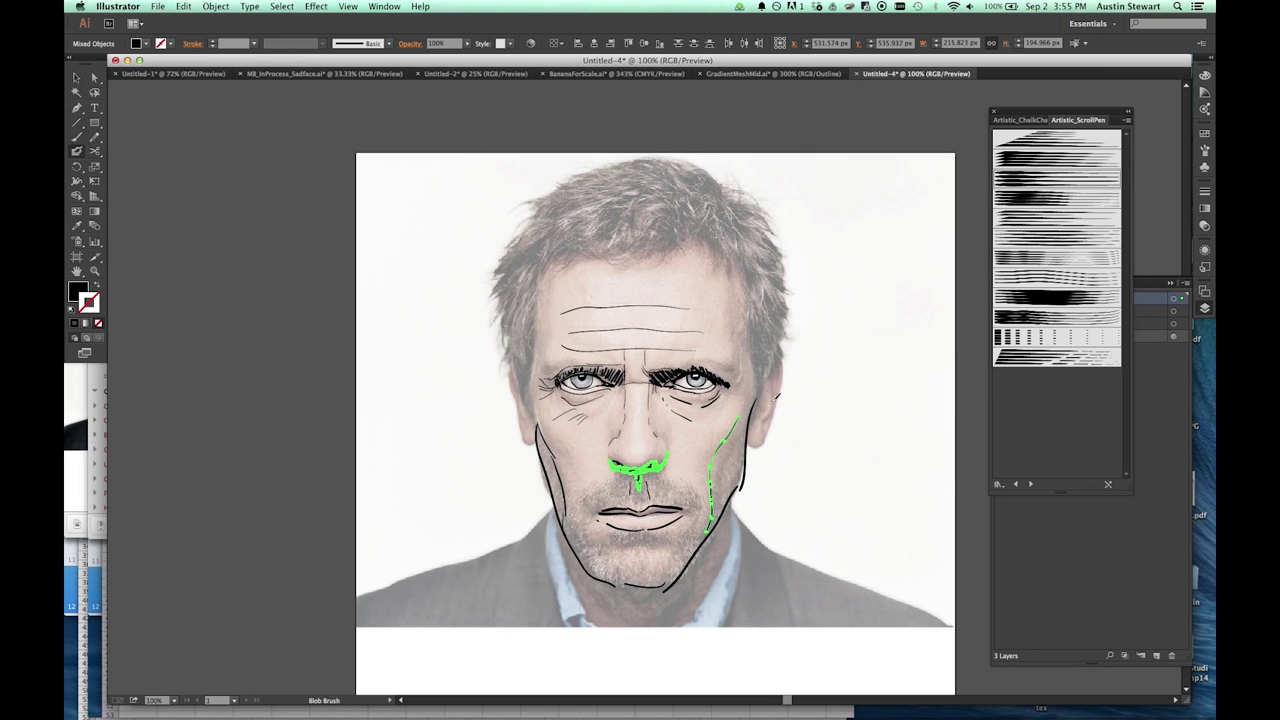
pyautogui.moveTo(682, 358); pyautogui.dragTo(744, 384)
pyautogui.moveTo(537, 366); pyautogui.dragTo(565, 369)
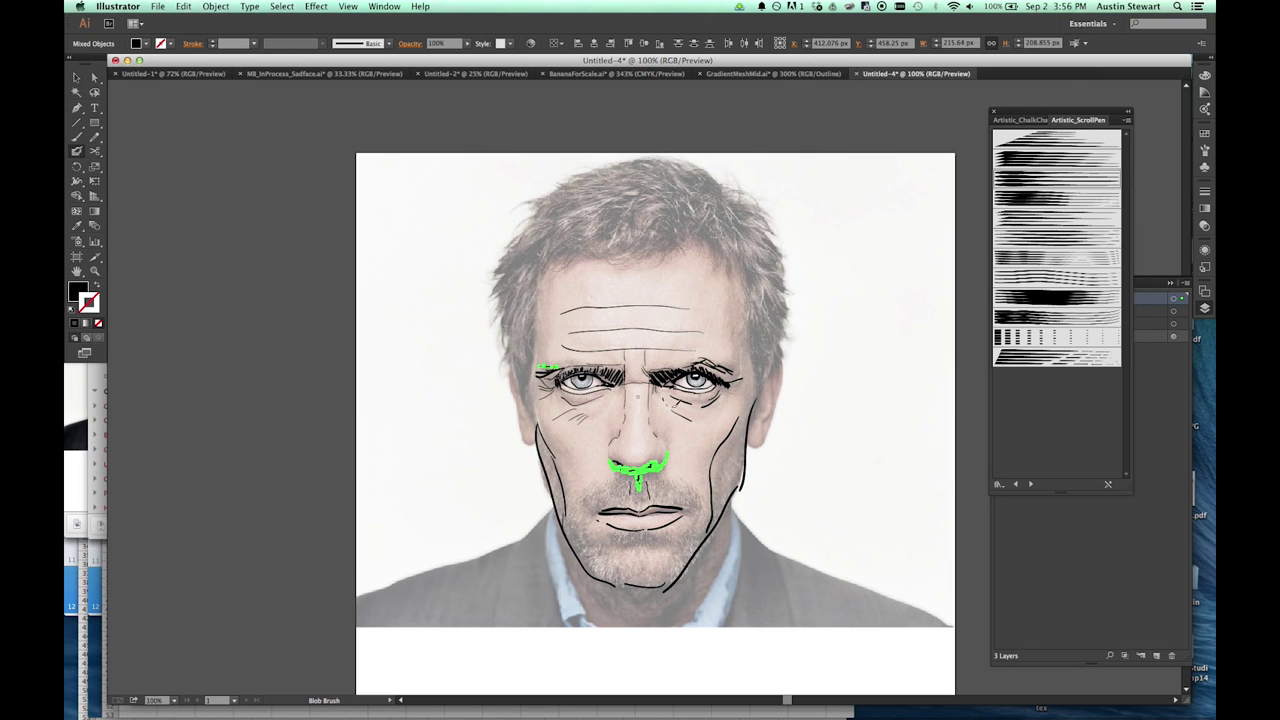
pyautogui.moveTo(621, 533); pyautogui.dragTo(620, 546)
# Hatch stubble across the chin, jaw and mustache, mark the right cheek, and outline both ears.
pyautogui.moveTo(697, 546)
pyautogui.mouseDown()
pyautogui.moveTo(620, 572)
pyautogui.moveTo(585, 560)
pyautogui.moveTo(575, 530)
pyautogui.mouseUp()
pyautogui.moveTo(640, 560); pyautogui.dragTo(655, 575)
pyautogui.moveTo(704, 541)
pyautogui.mouseDown()
pyautogui.moveTo(674, 500)
pyautogui.moveTo(605, 496)
pyautogui.moveTo(531, 446)
pyautogui.moveTo(557, 505)
pyautogui.mouseUp()
pyautogui.moveTo(740, 440); pyautogui.dragTo(708, 478)
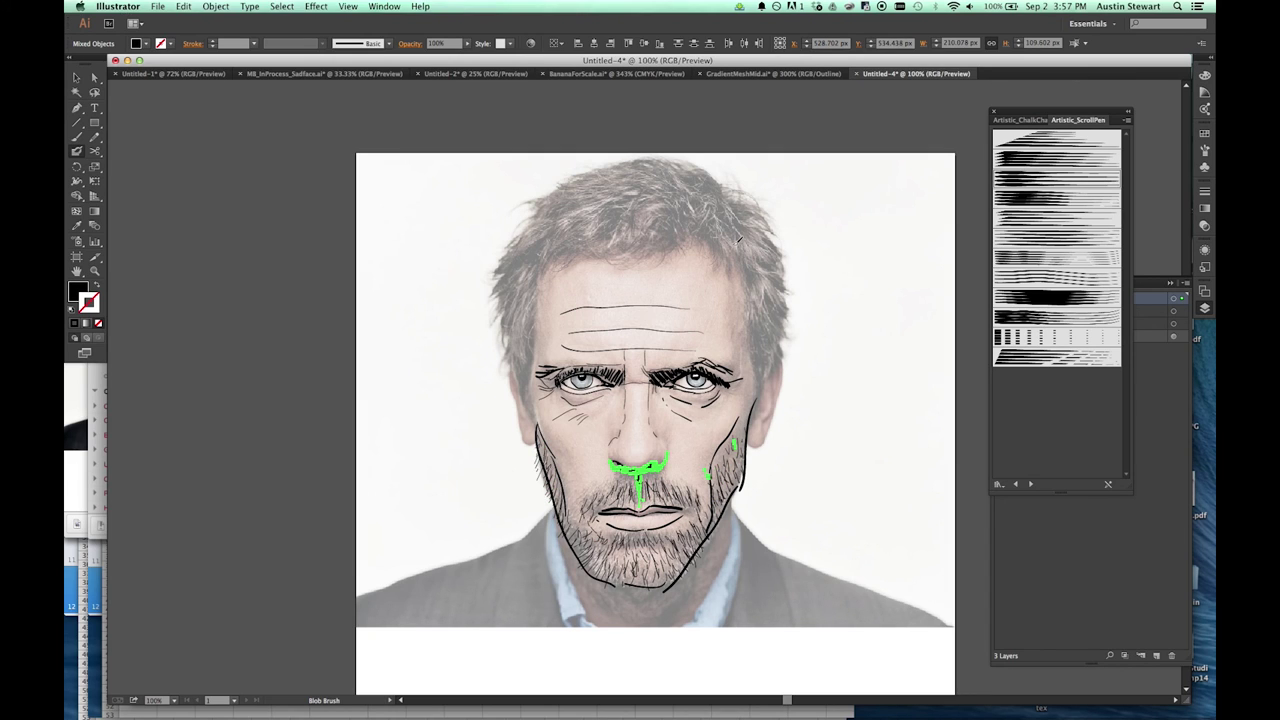
pyautogui.moveTo(785, 352); pyautogui.dragTo(760, 445)
pyautogui.moveTo(510, 362); pyautogui.dragTo(530, 450)
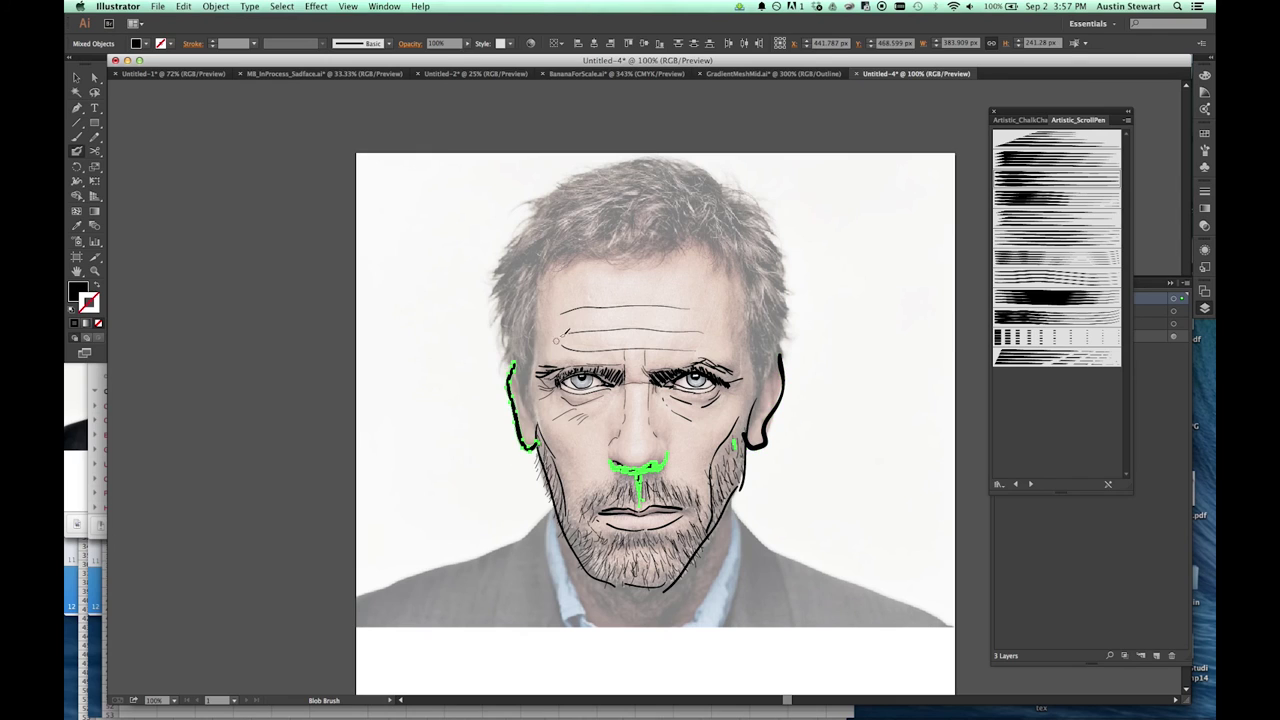
# Ink the hair outline, hairline and loose strands around the head, touching up the right ear.
pyautogui.moveTo(785, 343)
pyautogui.mouseDown()
pyautogui.moveTo(772, 332)
pyautogui.moveTo(754, 206)
pyautogui.moveTo(608, 167)
pyautogui.moveTo(500, 330)
pyautogui.moveTo(512, 385)
pyautogui.mouseUp()
pyautogui.moveTo(545, 268)
pyautogui.mouseDown()
pyautogui.moveTo(651, 271)
pyautogui.moveTo(698, 235)
pyautogui.mouseUp()
pyautogui.moveTo(545, 255); pyautogui.dragTo(520, 380)
pyautogui.moveTo(740, 215)
pyautogui.mouseDown()
pyautogui.moveTo(748, 313)
pyautogui.moveTo(725, 235)
pyautogui.moveTo(585, 210)
pyautogui.mouseUp()
pyautogui.moveTo(515, 250); pyautogui.dragTo(525, 355)
pyautogui.moveTo(650, 180)
pyautogui.mouseDown()
pyautogui.moveTo(732, 212)
pyautogui.moveTo(768, 300)
pyautogui.moveTo(768, 372)
pyautogui.mouseUp()
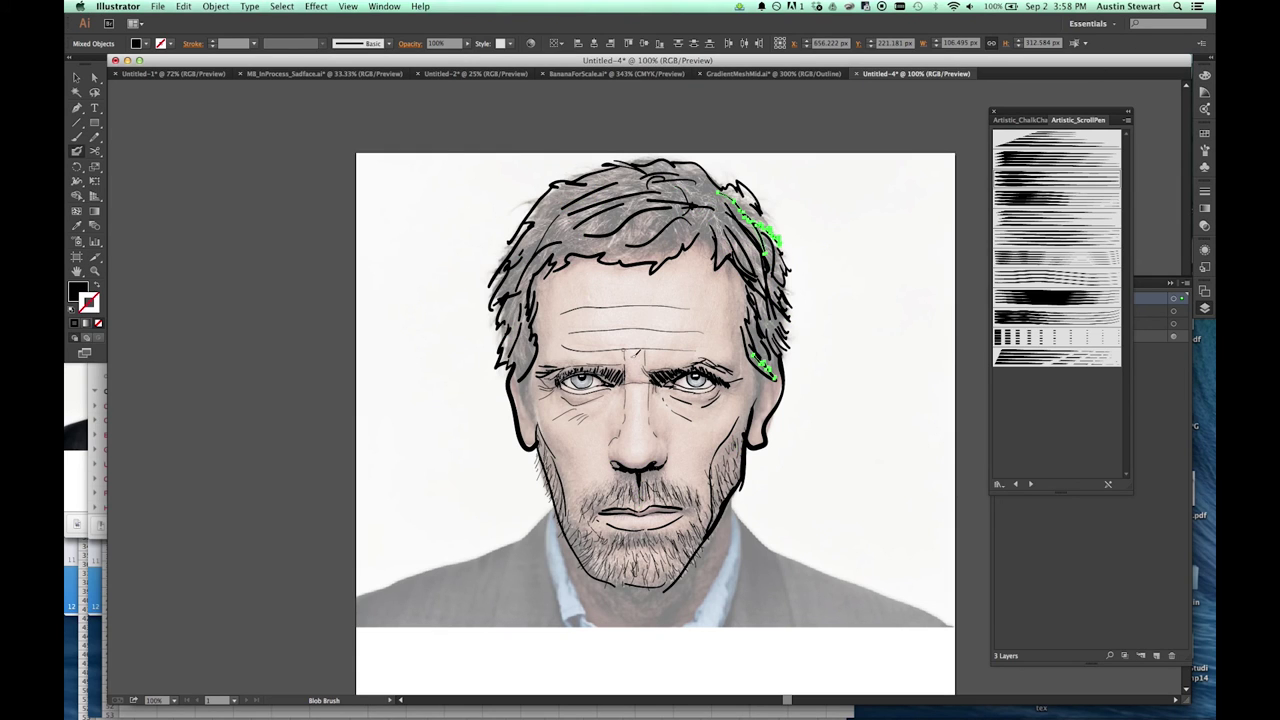
pyautogui.moveTo(527, 398); pyautogui.dragTo(525, 412)
pyautogui.moveTo(762, 360); pyautogui.dragTo(758, 398)
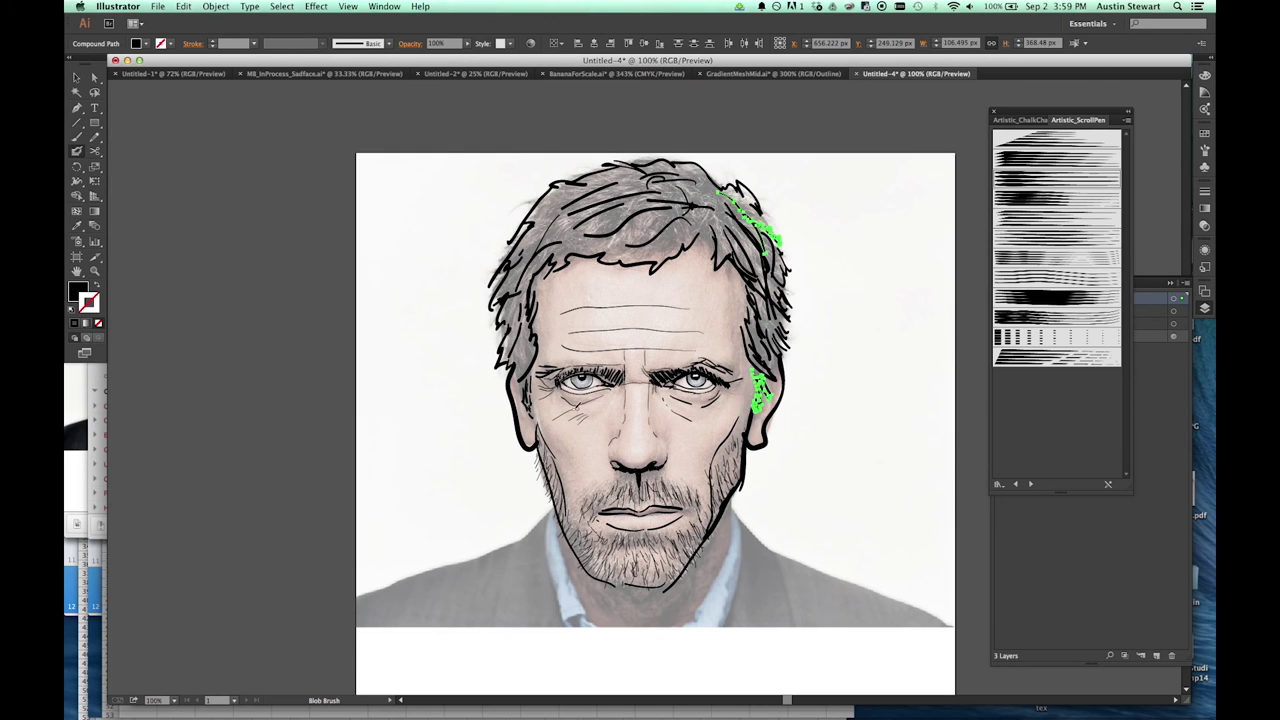
pyautogui.moveTo(514, 208); pyautogui.dragTo(540, 198)
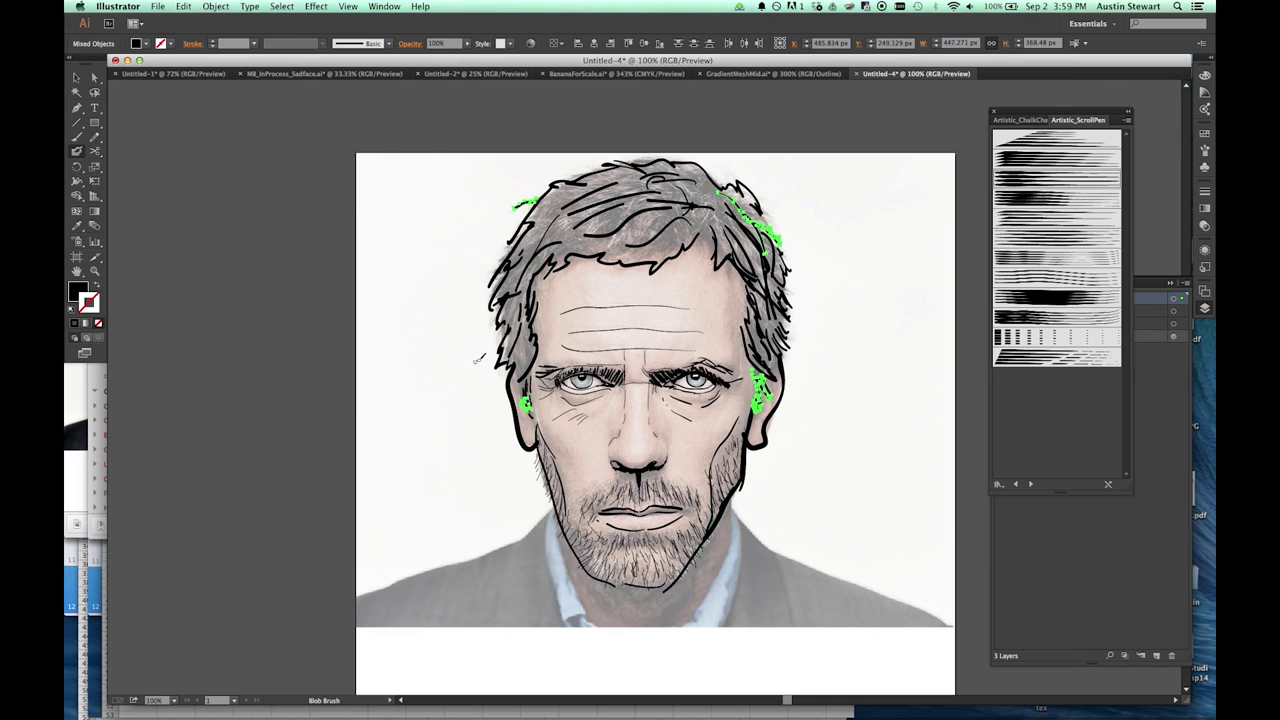
# Close the brush library, clear the selection, and briefly hide then show the reference photo.
pyautogui.click(996, 113)
pyautogui.press('super+shift+a')
pyautogui.click(999, 324)
pyautogui.click(999, 324)
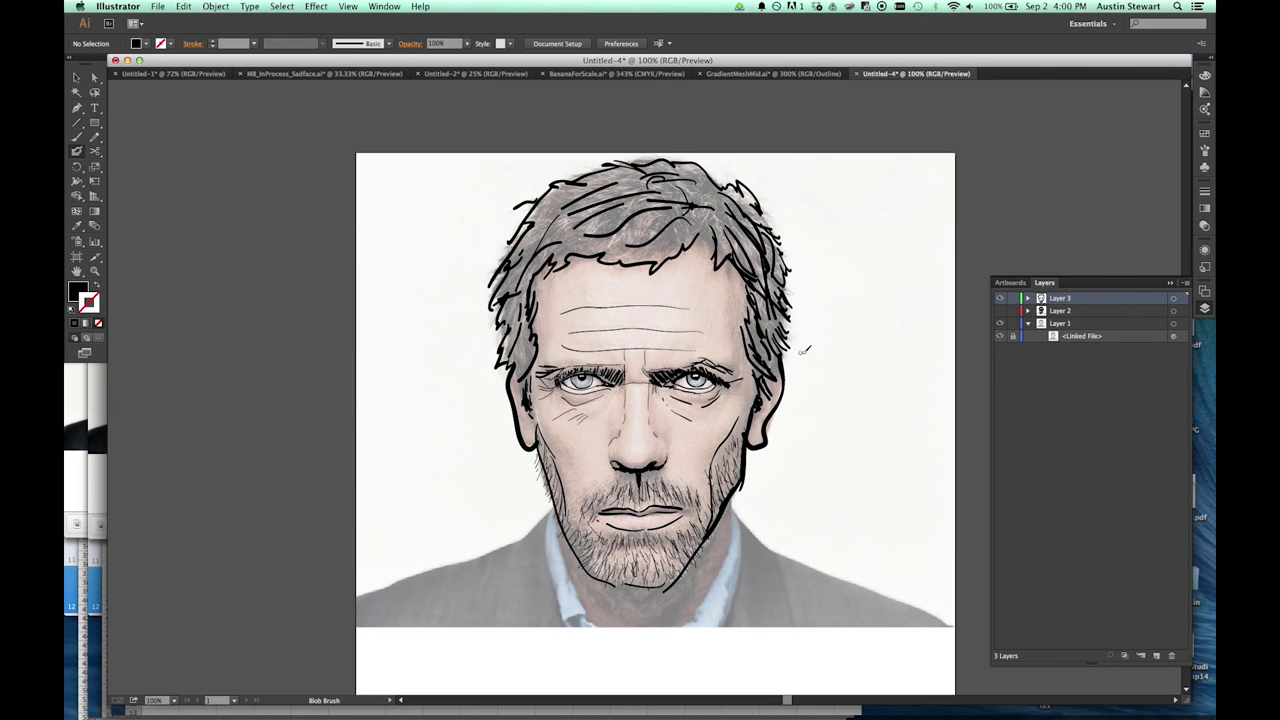
# Toggle the photo off and on to check the line art, then add Layer 4 beneath Layer 3.
pyautogui.click(999, 324)
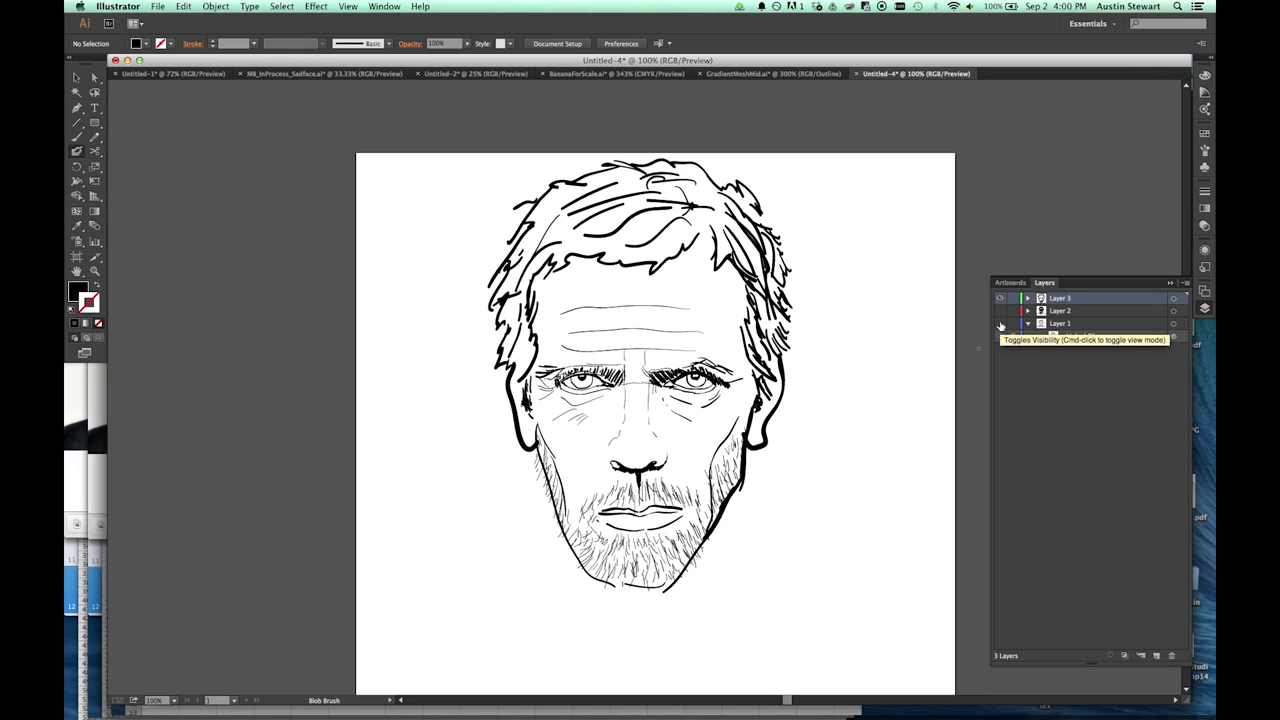
pyautogui.click(999, 324)
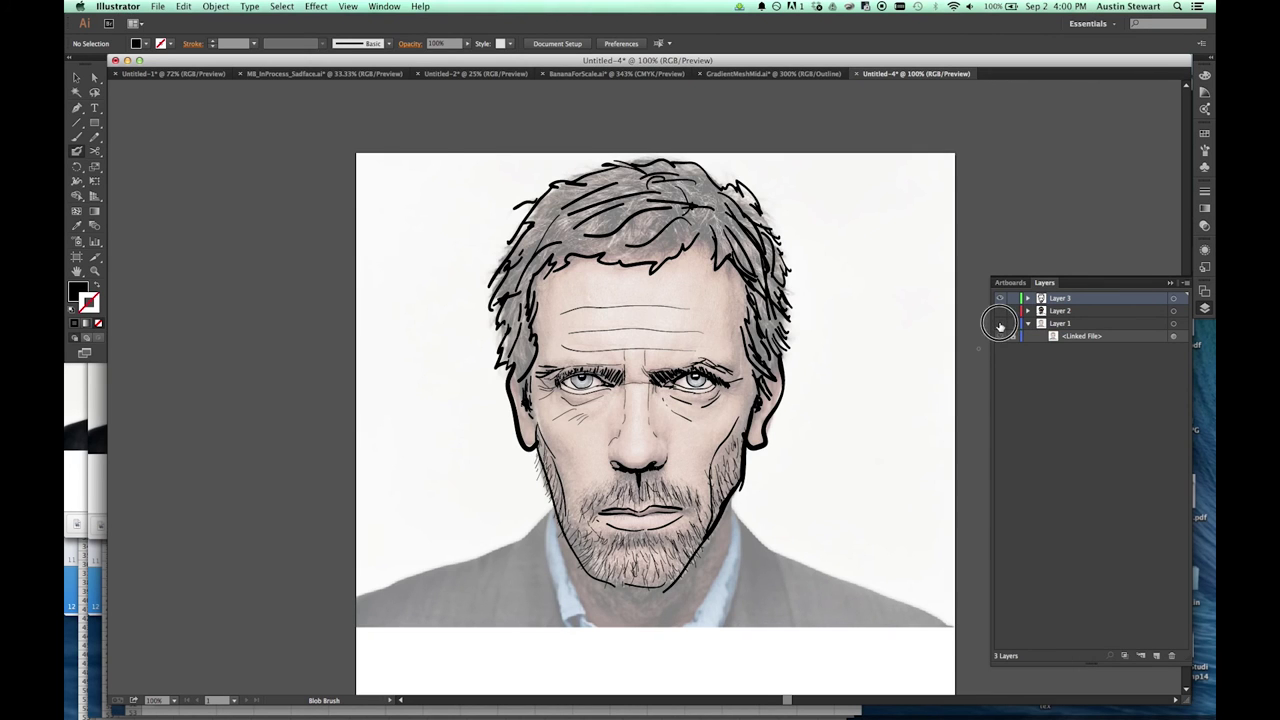
pyautogui.click(1000, 325)
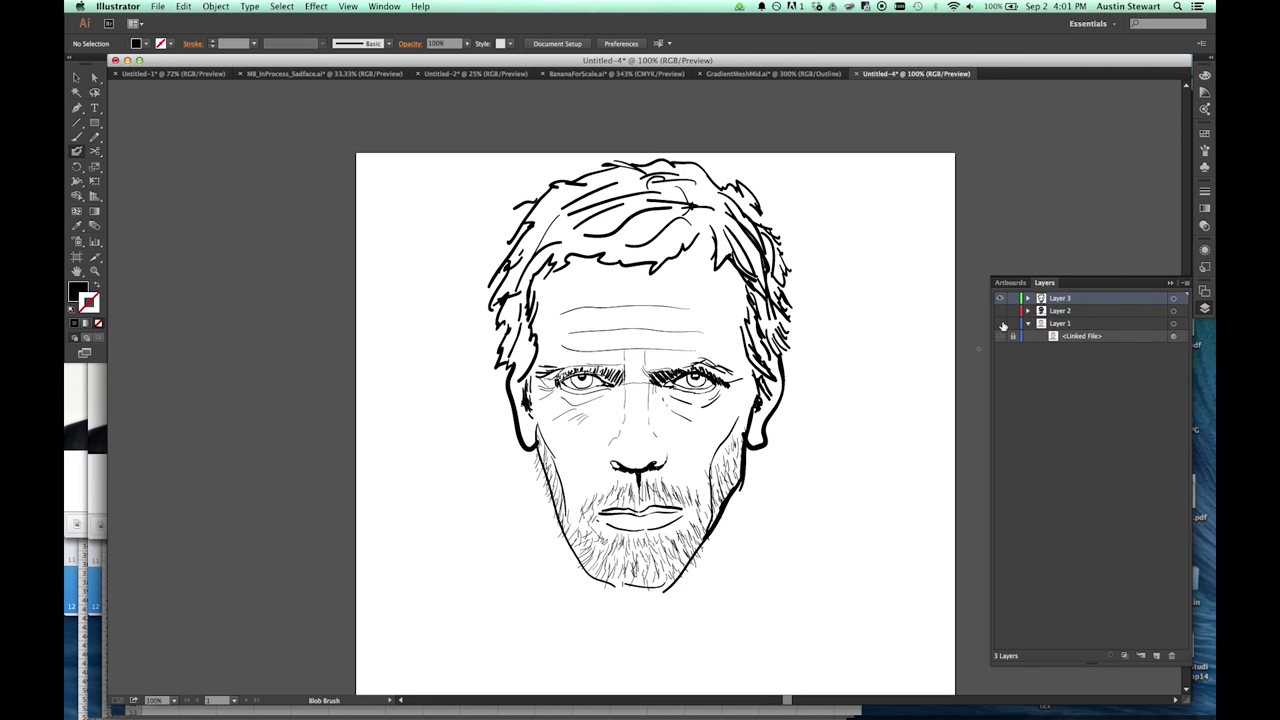
pyautogui.click(1001, 324)
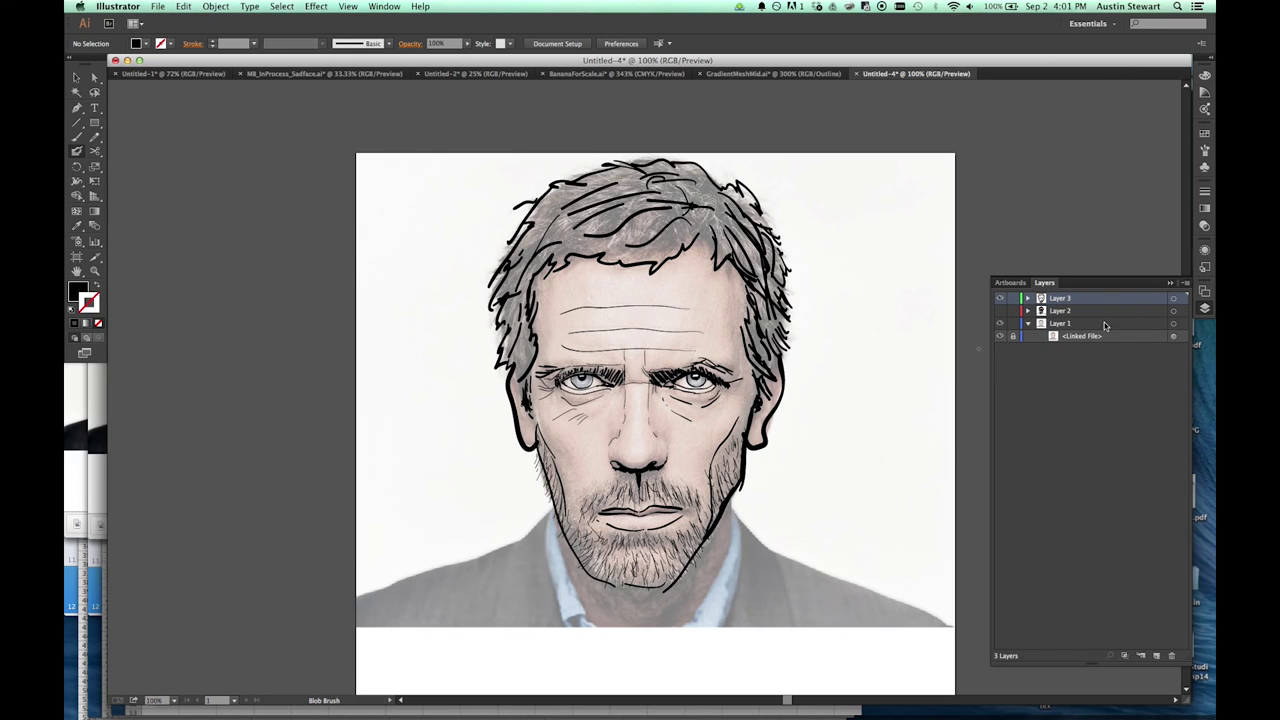
pyautogui.click(1157, 655)
pyautogui.moveTo(1078, 298); pyautogui.dragTo(1080, 319)
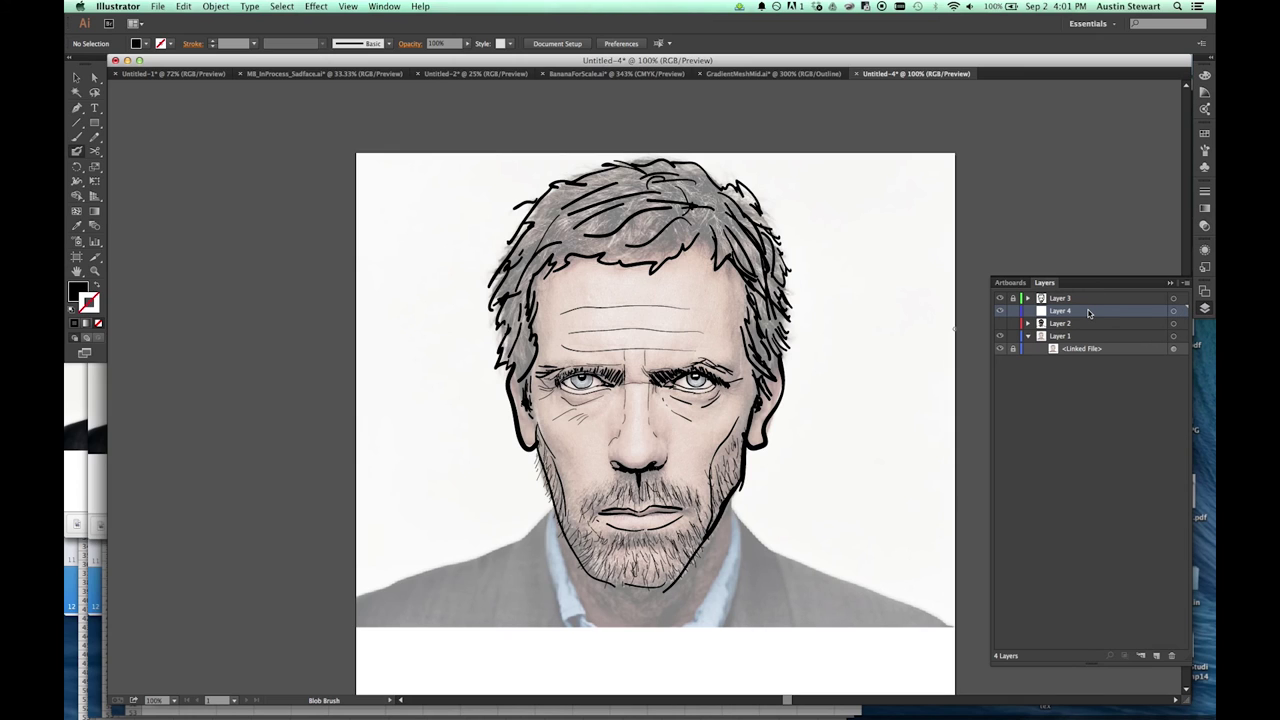
# Confirm a pink fill and make the Blob Brush much larger with a new size variation.
pyautogui.doubleClick(77, 291)
pyautogui.click(457, 77)
pyautogui.doubleClick(77, 150)
pyautogui.moveTo(659, 360)
pyautogui.mouseDown()
pyautogui.moveTo(684, 334)
pyautogui.moveTo(603, 333)
pyautogui.moveTo(602, 409)
pyautogui.moveTo(641, 510)
pyautogui.moveTo(690, 450)
pyautogui.mouseUp()
pyautogui.click(778, 364)
pyautogui.press('Return')
pyautogui.press('Return')
pyautogui.press('Return')
pyautogui.press('Return')
# Lower the face fill's opacity and switch the Blob Brush to a darker brown fill.
pyautogui.click(466, 43)
pyautogui.moveTo(455, 57); pyautogui.dragTo(430, 57)
pyautogui.doubleClick(77, 291)
pyautogui.click(230, 150)
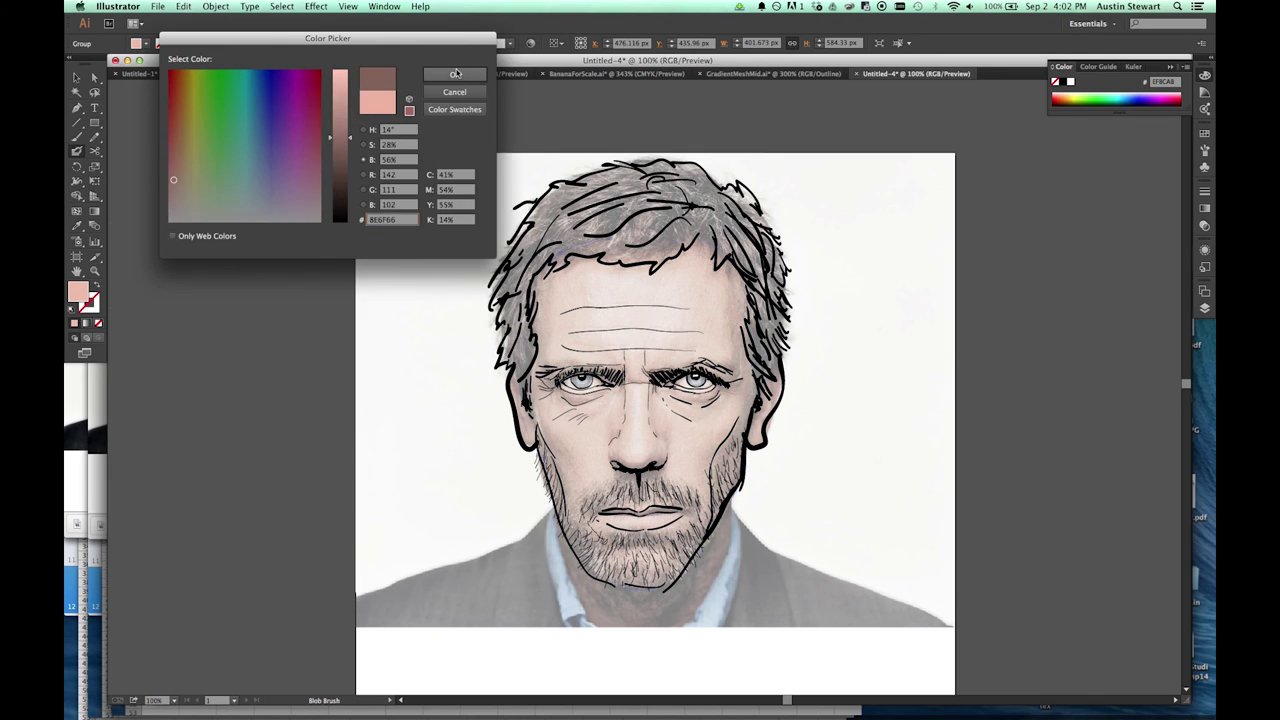
pyautogui.click(455, 74)
pyautogui.press('Return')
pyautogui.press('Return')
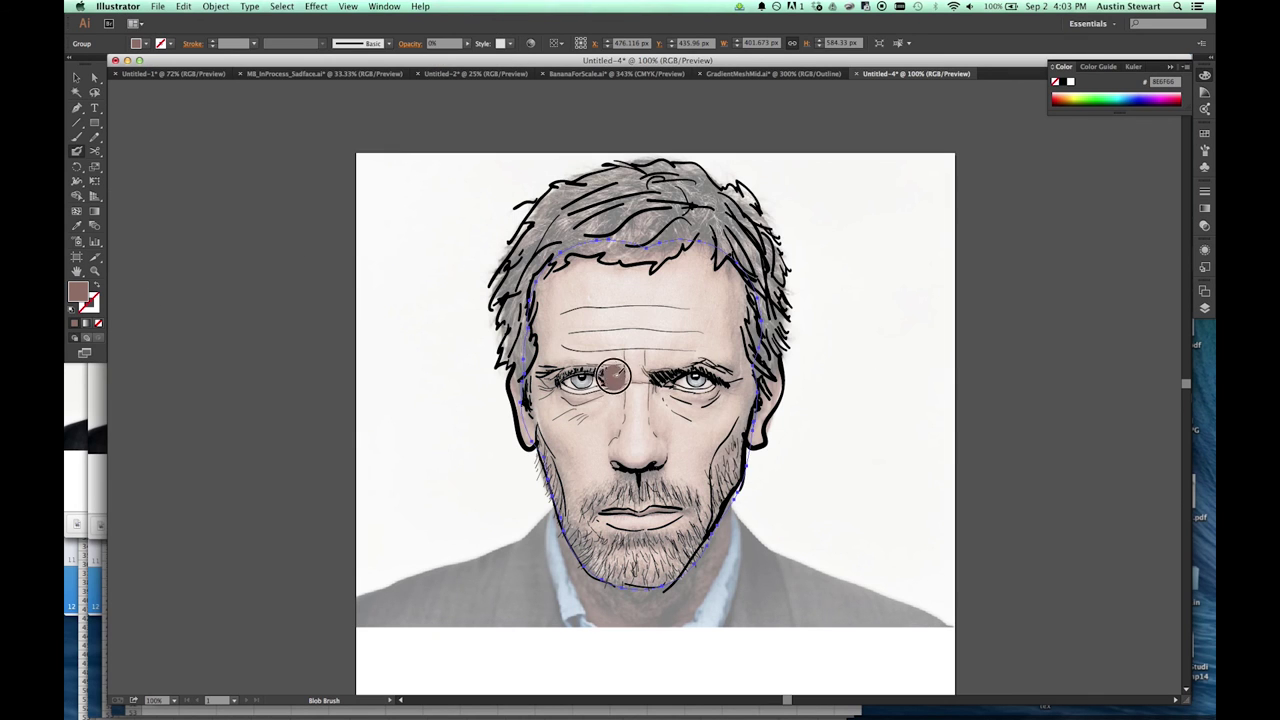
pyautogui.press('v')
pyautogui.press('super+shift+a')
pyautogui.hotkey('shift', 'b')
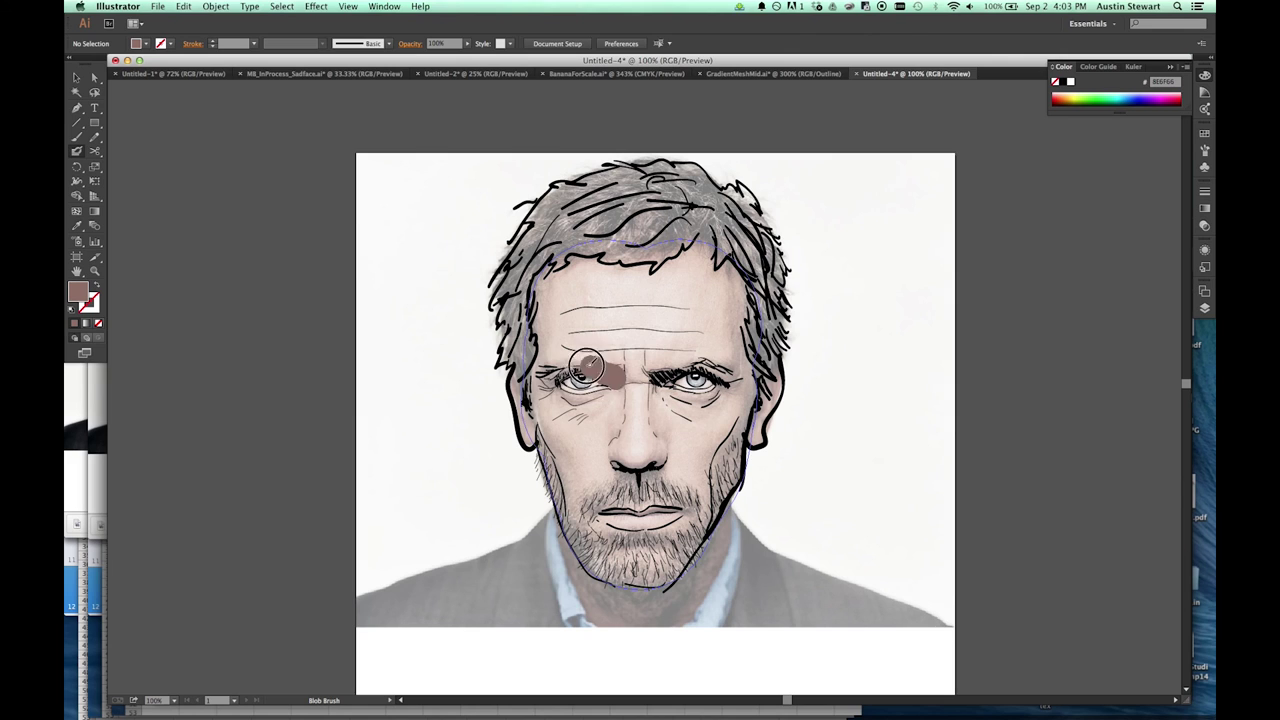
# Paint brown shadows over both eyebrows, under both eyes, and beside the right brow.
pyautogui.press('super+equal')
pyautogui.press('super+equal')
pyautogui.press('super+equal')
pyautogui.moveTo(586, 352)
pyautogui.mouseDown()
pyautogui.moveTo(522, 340)
pyautogui.moveTo(365, 378)
pyautogui.mouseUp()
pyautogui.moveTo(672, 366)
pyautogui.mouseDown()
pyautogui.moveTo(735, 329)
pyautogui.moveTo(895, 375)
pyautogui.mouseUp()
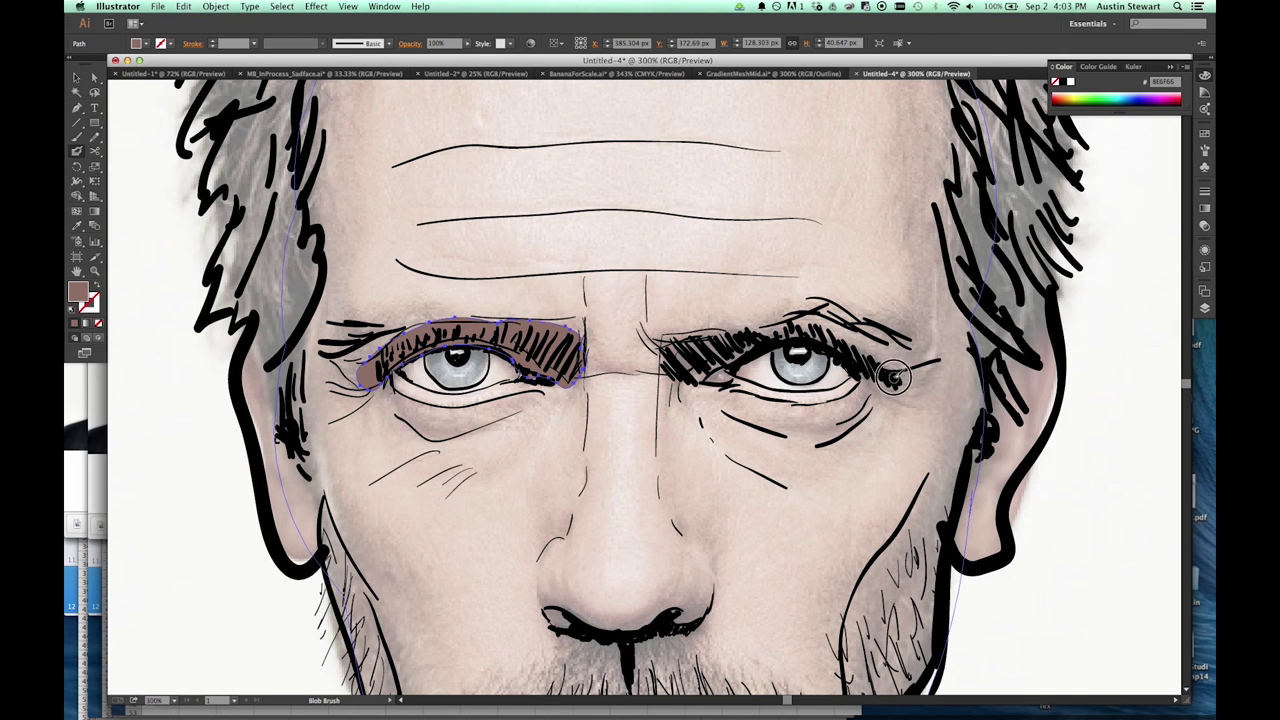
pyautogui.moveTo(383, 386); pyautogui.dragTo(472, 429)
pyautogui.moveTo(760, 423)
pyautogui.mouseDown()
pyautogui.moveTo(849, 428)
pyautogui.moveTo(868, 398)
pyautogui.mouseUp()
pyautogui.moveTo(922, 255); pyautogui.dragTo(922, 380)
pyautogui.press('super+z')
pyautogui.moveTo(915, 262); pyautogui.dragTo(915, 358)
pyautogui.moveTo(948, 280)
pyautogui.mouseDown()
pyautogui.moveTo(945, 480)
pyautogui.moveTo(862, 680)
pyautogui.moveTo(930, 600)
pyautogui.moveTo(876, 601)
pyautogui.mouseUp()
# Shade the jaw sides, beard, underside of the nose, nostrils and both nose sides in brown.
pyautogui.scroll(-5, 876, 601)
pyautogui.moveTo(322, 128)
pyautogui.mouseDown()
pyautogui.moveTo(407, 408)
pyautogui.moveTo(480, 540)
pyautogui.moveTo(570, 582)
pyautogui.mouseUp()
pyautogui.moveTo(540, 462)
pyautogui.mouseDown()
pyautogui.moveTo(707, 458)
pyautogui.moveTo(760, 520)
pyautogui.moveTo(790, 452)
pyautogui.mouseUp()
pyautogui.moveTo(560, 258)
pyautogui.mouseDown()
pyautogui.moveTo(700, 252)
pyautogui.moveTo(610, 300)
pyautogui.mouseUp()
pyautogui.moveTo(550, 228); pyautogui.dragTo(708, 228)
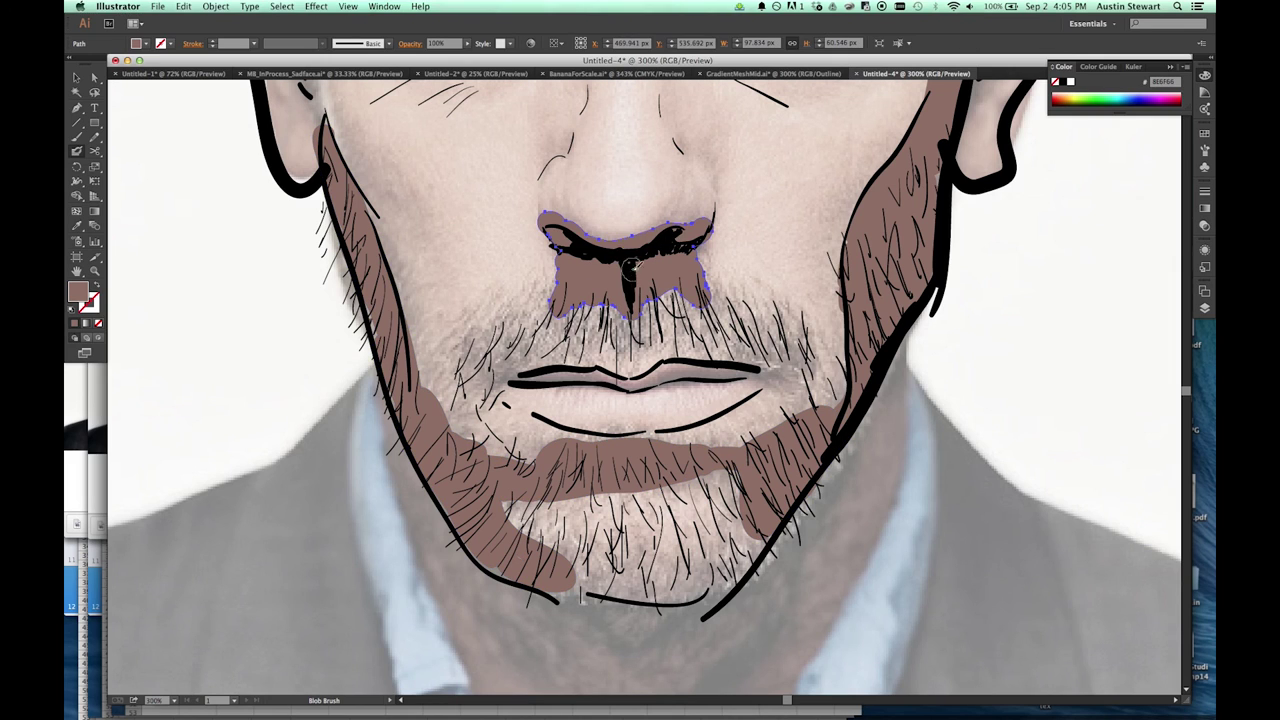
pyautogui.moveTo(545, 225)
pyautogui.mouseDown()
pyautogui.moveTo(570, 200)
pyautogui.moveTo(708, 220)
pyautogui.mouseUp()
pyautogui.moveTo(675, 118); pyautogui.dragTo(730, 168)
pyautogui.moveTo(570, 130); pyautogui.dragTo(548, 170)
pyautogui.moveTo(325, 112)
pyautogui.mouseDown()
pyautogui.moveTo(366, 186)
pyautogui.moveTo(430, 398)
pyautogui.mouseUp()
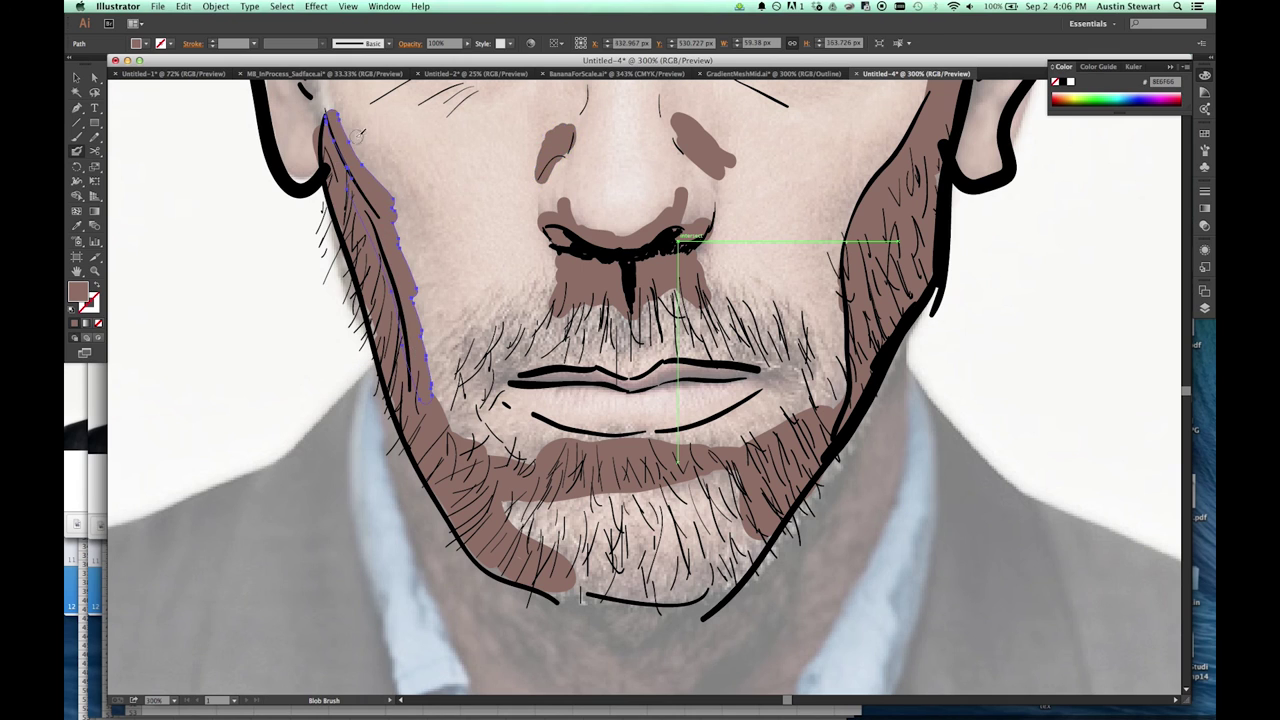
# Paint a tall brown shadow down the right temple and a small one at the right eye's corner.
pyautogui.scroll(10, 680, 240)
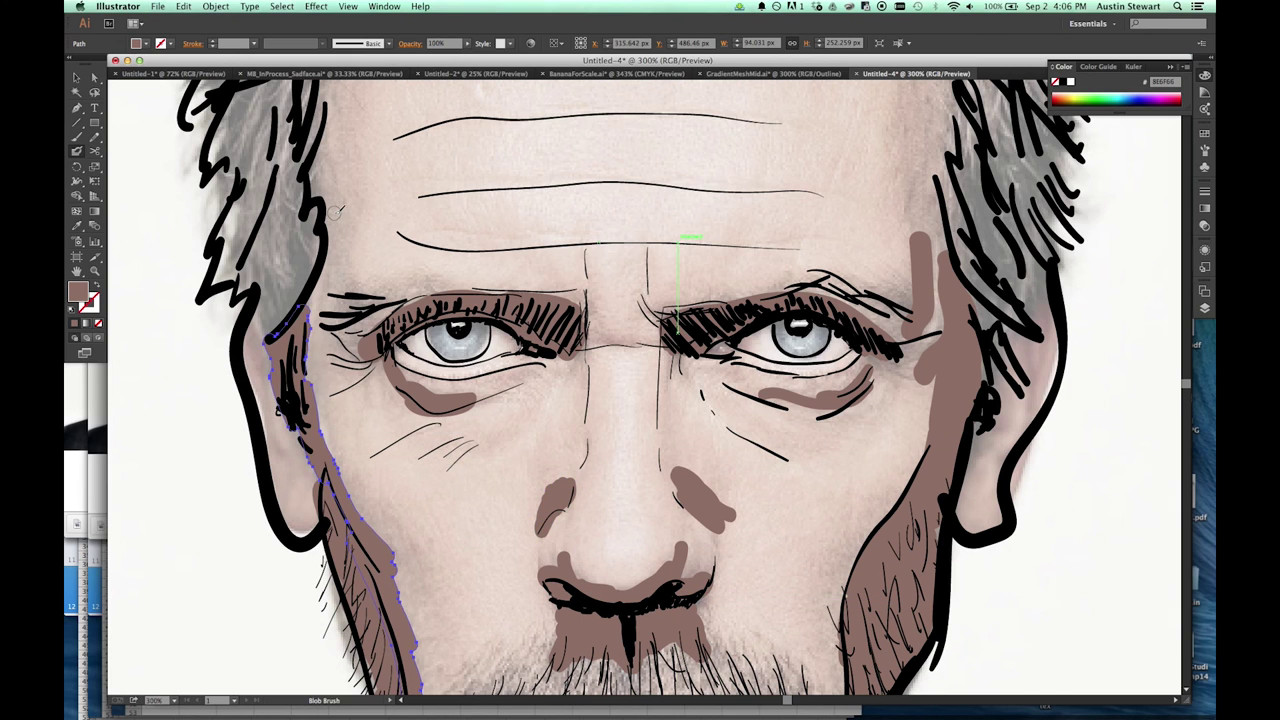
pyautogui.scroll(3, 902, 197)
pyautogui.moveTo(902, 197); pyautogui.dragTo(930, 360)
pyautogui.moveTo(872, 505); pyautogui.dragTo(930, 490)
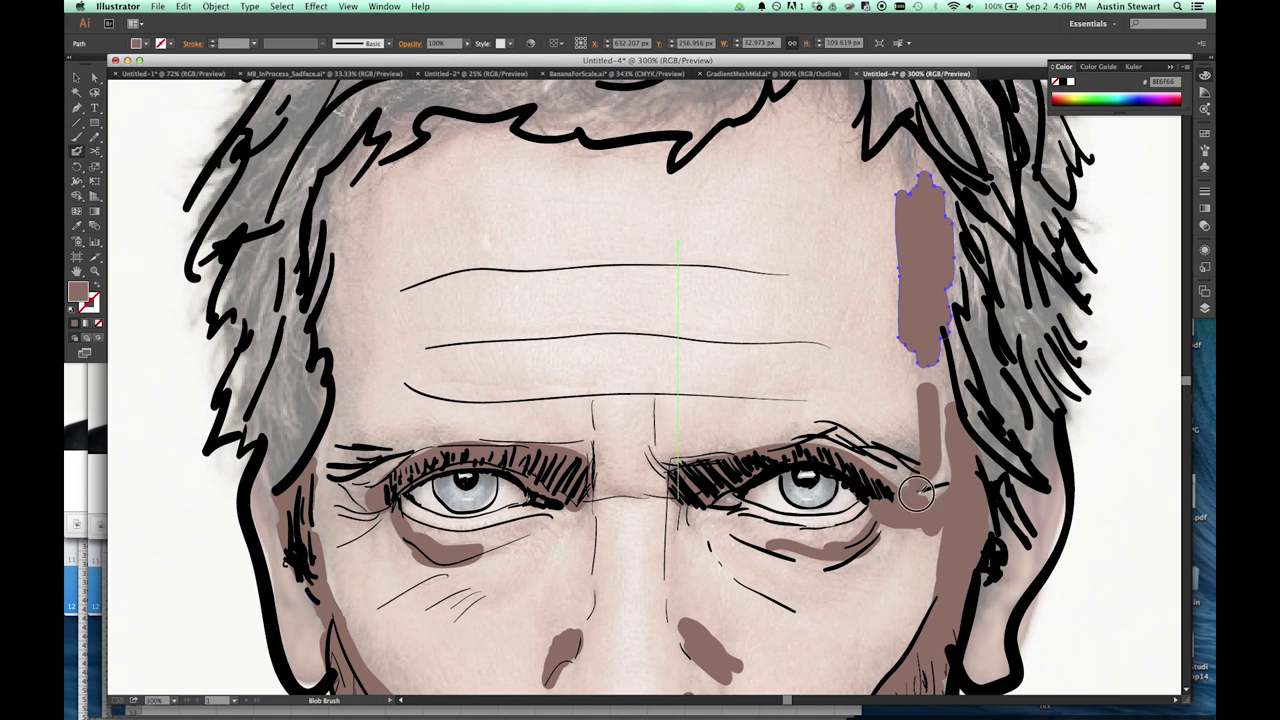
# Select the face skin group, raise its opacity to 100%, and fill it with tan.
pyautogui.click(1204, 308)
pyautogui.click(1183, 487)
pyautogui.click(466, 43)
pyautogui.moveTo(420, 58); pyautogui.dragTo(500, 58)
pyautogui.doubleClick(77, 291)
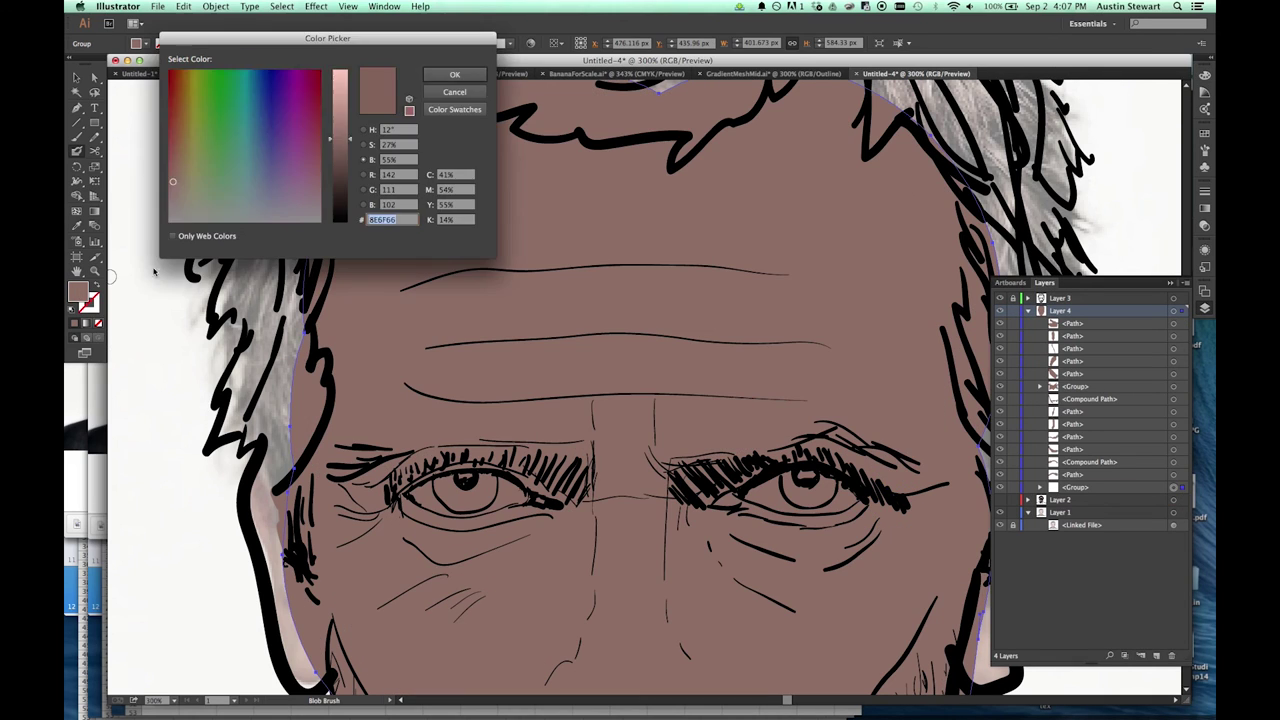
pyautogui.click(457, 74)
pyautogui.doubleClick(77, 291)
pyautogui.click(176, 177)
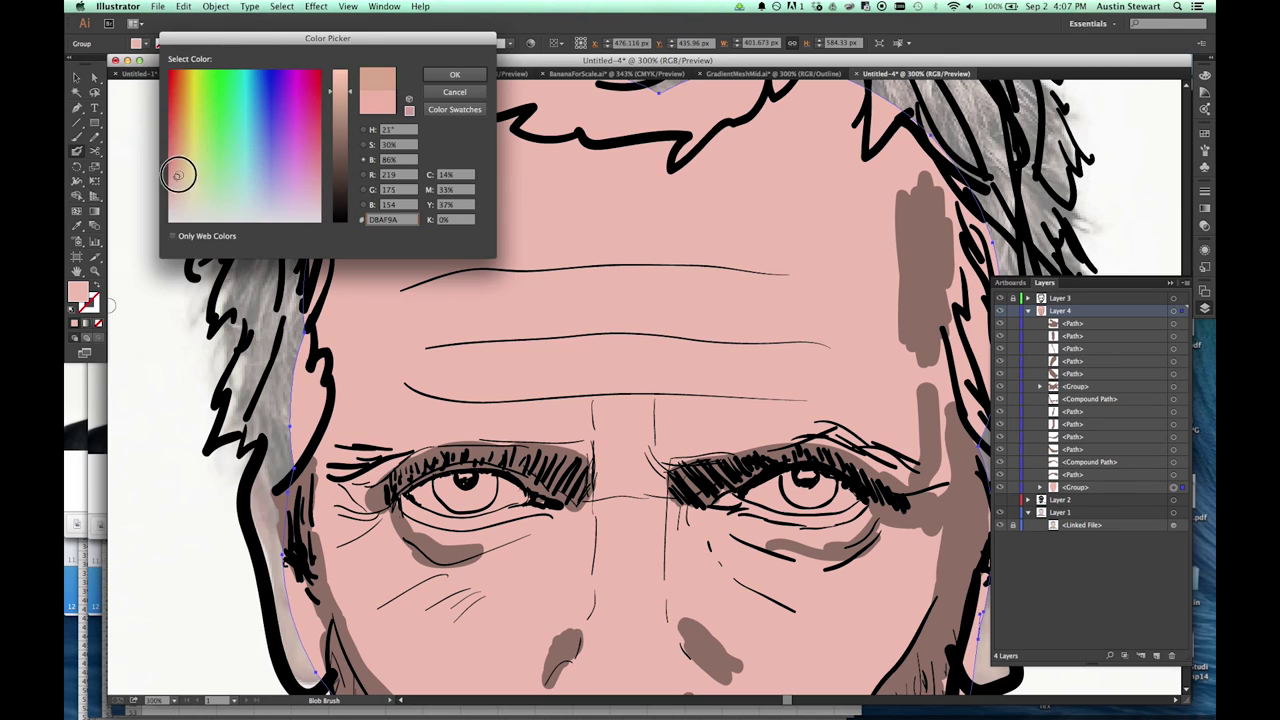
pyautogui.click(462, 74)
# Paint over the grey hair in dark brown.
pyautogui.press('super+1')
pyautogui.press('super+shift+a')
pyautogui.doubleClick(77, 291)
pyautogui.click(250, 215)
pyautogui.click(460, 74)
pyautogui.moveTo(688, 236)
pyautogui.mouseDown()
pyautogui.moveTo(630, 290)
pyautogui.moveTo(770, 240)
pyautogui.moveTo(530, 270)
pyautogui.moveTo(575, 290)
pyautogui.moveTo(725, 285)
pyautogui.moveTo(692, 203)
pyautogui.moveTo(515, 316)
pyautogui.moveTo(575, 288)
pyautogui.mouseUp()
# Paint both irises blue.
pyautogui.press('super+equal')
pyautogui.press('super+equal')
pyautogui.press('super+shift+a')
pyautogui.doubleClick(77, 291)
pyautogui.click(257, 116)
pyautogui.click(429, 78)
pyautogui.moveTo(512, 448); pyautogui.dragTo(532, 462)
pyautogui.moveTo(745, 446)
pyautogui.mouseDown()
pyautogui.moveTo(750, 460)
pyautogui.moveTo(762, 452)
pyautogui.moveTo(755, 462)
pyautogui.mouseUp()
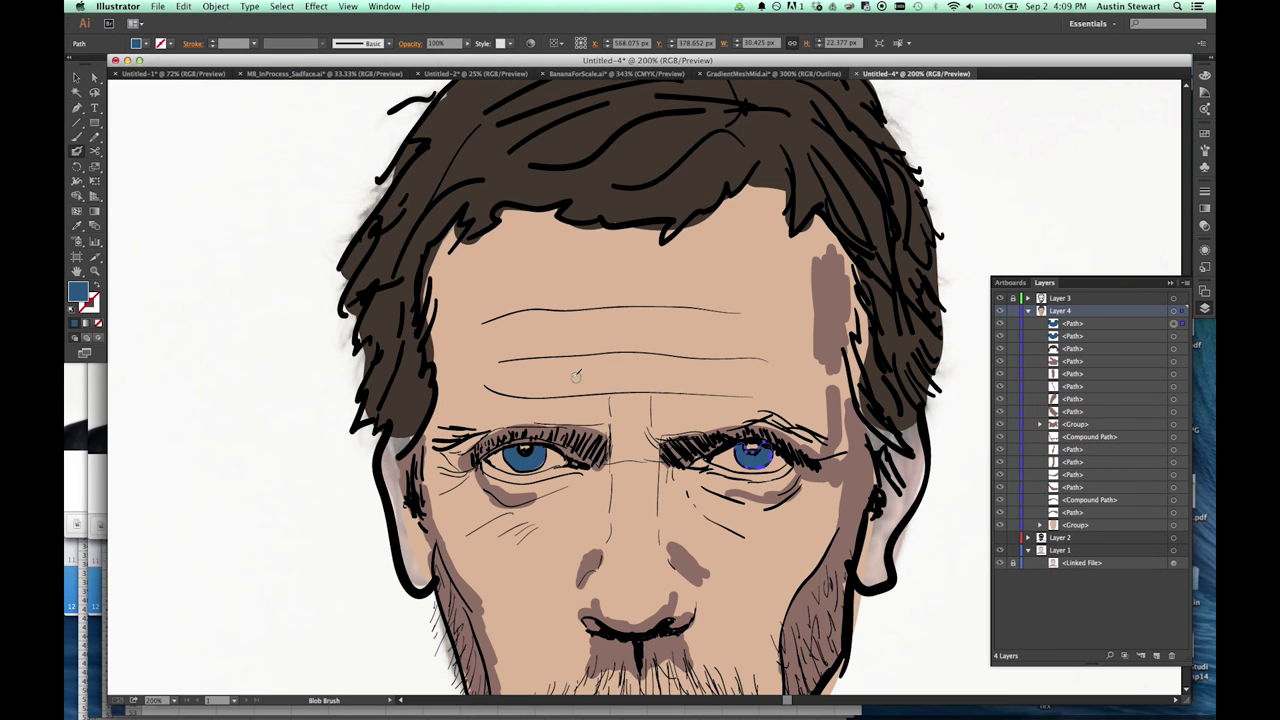
# Dab a white highlight into the left eye.
pyautogui.press('super+shift+a')
pyautogui.doubleClick(77, 291)
pyautogui.click(172, 72)
pyautogui.click(429, 78)
pyautogui.click(522, 448)
# Add a white highlight in the right eye, then try fading all fills to 11% and undo it.
pyautogui.moveTo(744, 446); pyautogui.dragTo(752, 447)
pyautogui.click(1174, 310)
pyautogui.click(1205, 250)
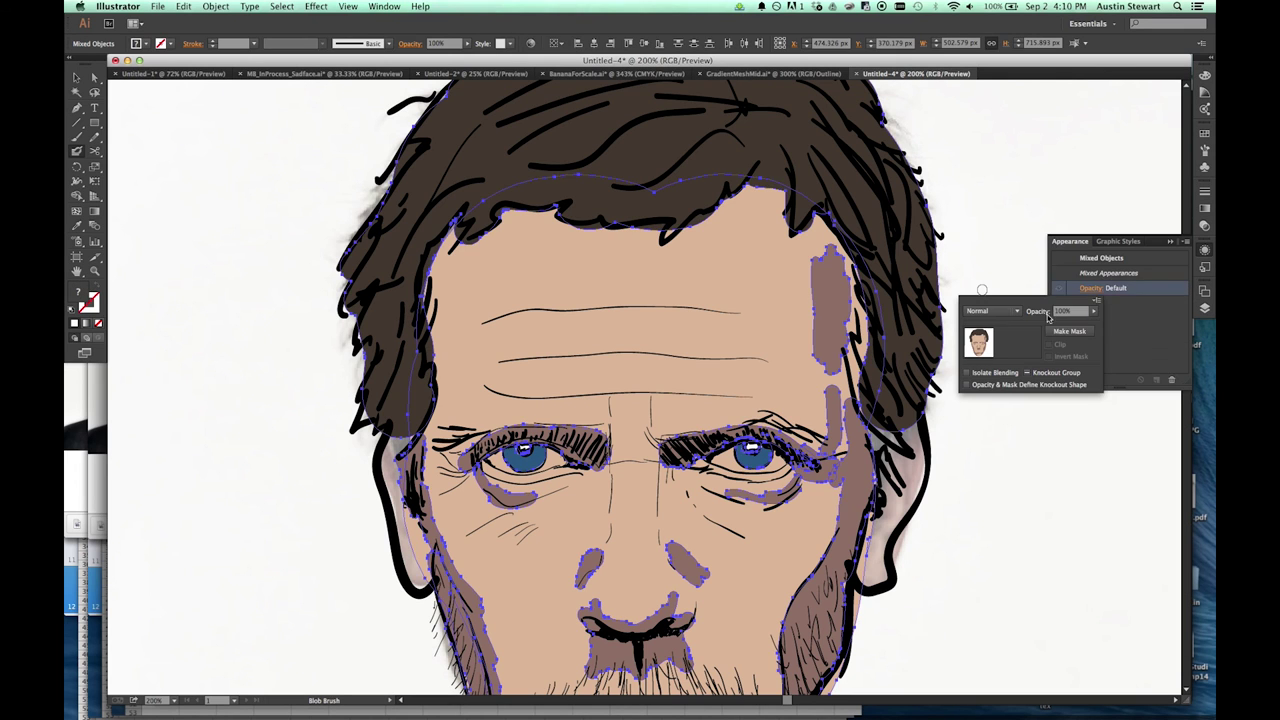
pyautogui.moveTo(1094, 311); pyautogui.dragTo(1142, 323)
pyautogui.scroll(-5, 700, 400)
pyautogui.scroll(4, 700, 400)
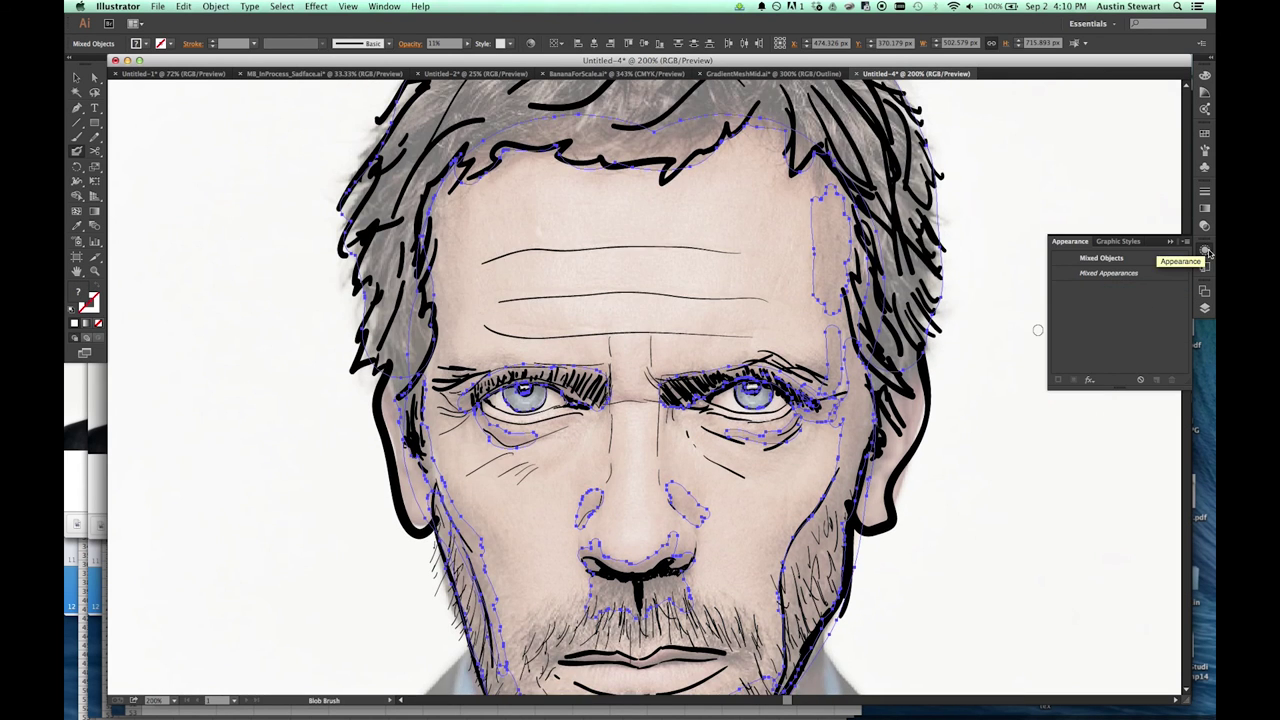
pyautogui.press('super+z')
# Target the face skin group and fade it to 14% opacity in Transparency.
pyautogui.click(1205, 307)
pyautogui.click(1174, 550)
pyautogui.click(1174, 310)
pyautogui.click(1205, 250)
pyautogui.click(1098, 288)
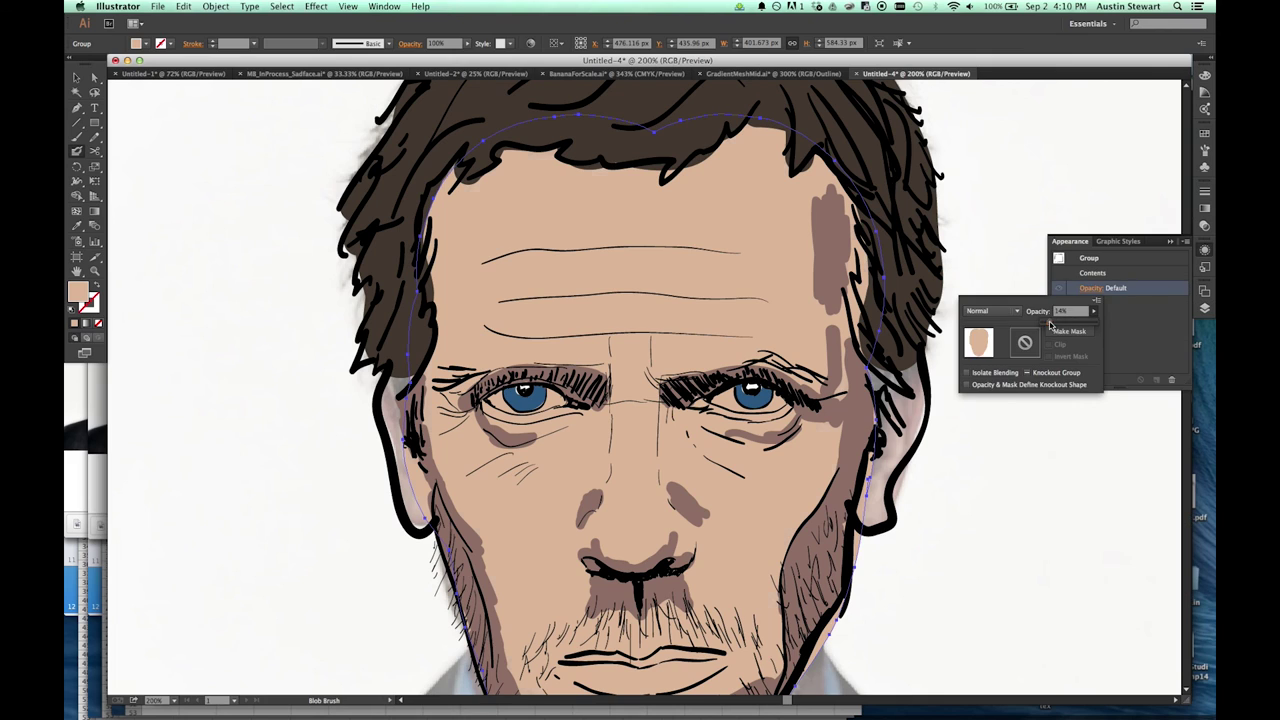
pyautogui.moveTo(1094, 311); pyautogui.dragTo(1100, 322)
pyautogui.press('super+shift+a')
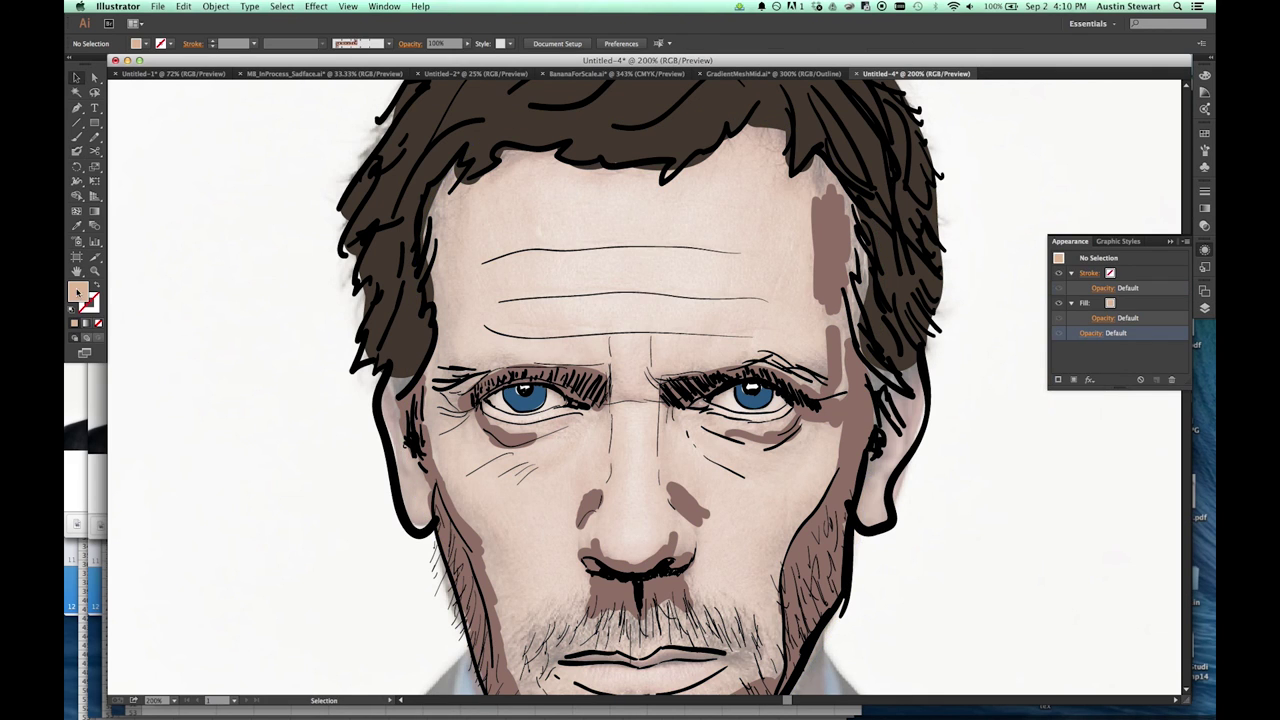
# Pick a slightly lighter fill and paint highlights across the forehead and down the nose bridge.
pyautogui.doubleClick(78, 291)
pyautogui.moveTo(179, 192); pyautogui.dragTo(178, 198)
pyautogui.click(454, 74)
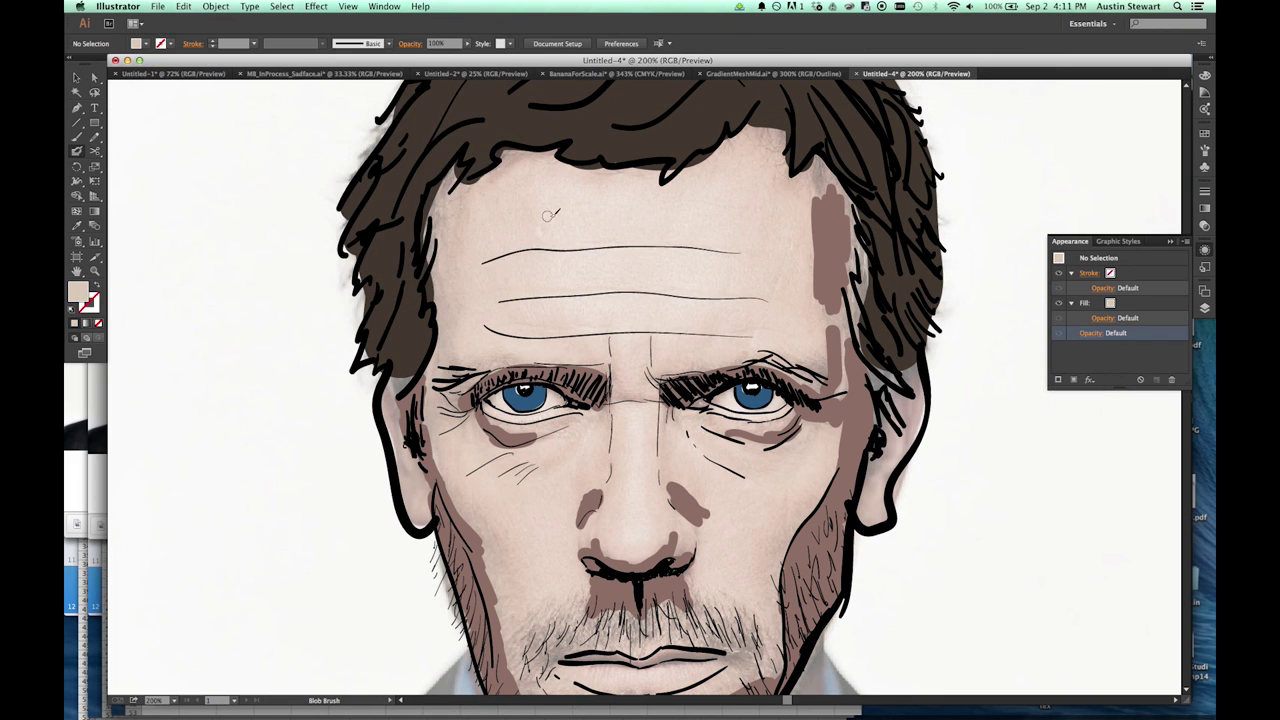
pyautogui.moveTo(481, 254)
pyautogui.mouseDown()
pyautogui.moveTo(623, 223)
pyautogui.moveTo(715, 240)
pyautogui.mouseUp()
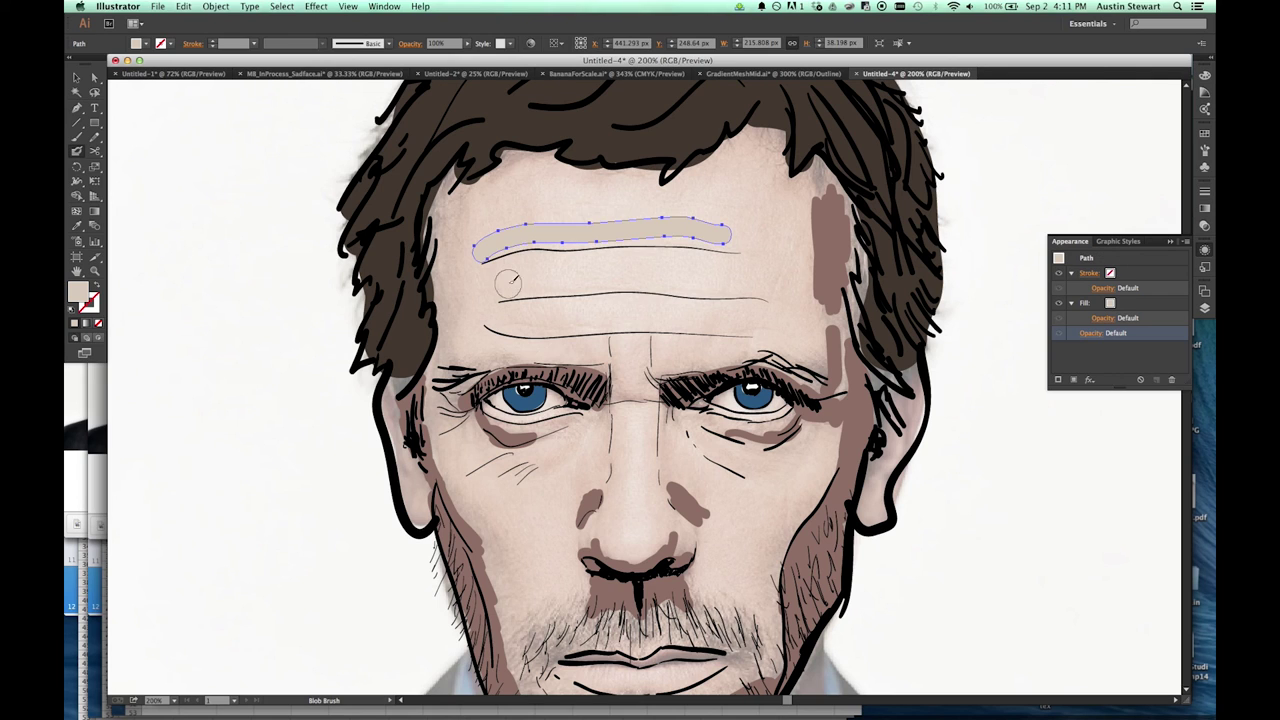
pyautogui.moveTo(632, 415); pyautogui.dragTo(632, 545)
pyautogui.moveTo(623, 345); pyautogui.dragTo(624, 363)
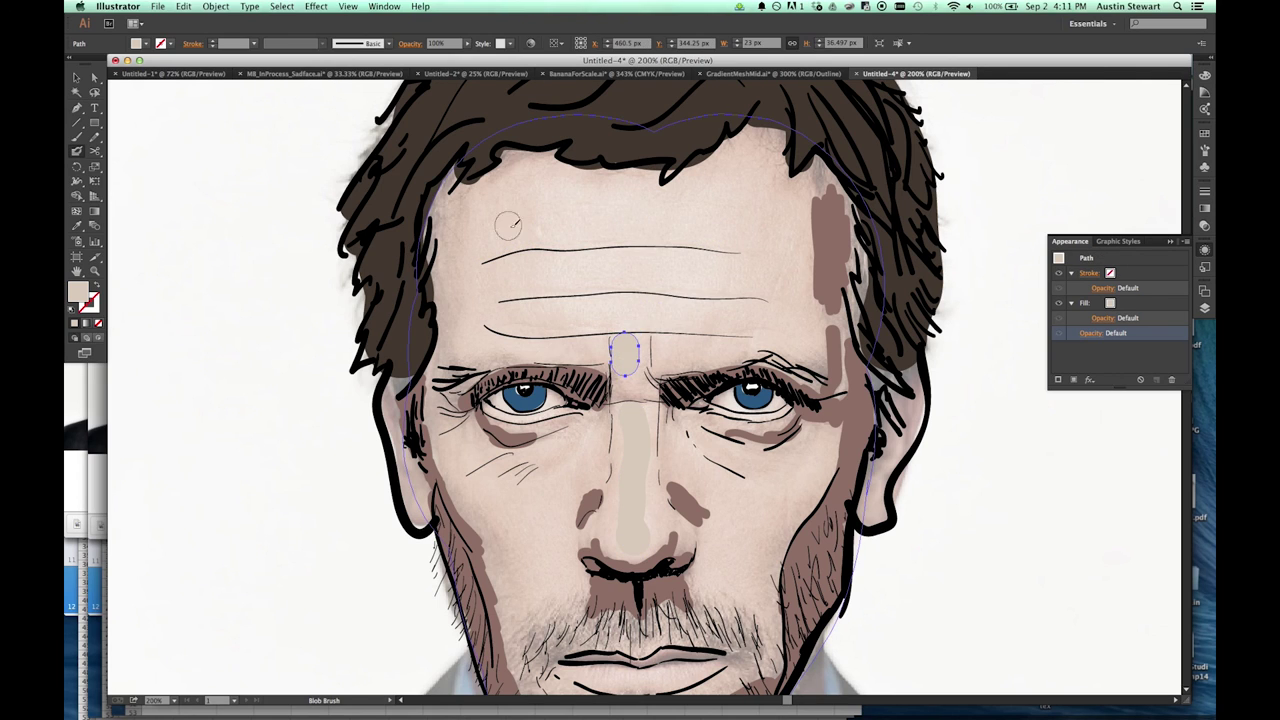
# Paint light highlights on the left cheek, under the right eye, both forehead sides and the lower lip.
pyautogui.doubleClick(76, 150)
pyautogui.click(735, 365)
pyautogui.click(760, 374)
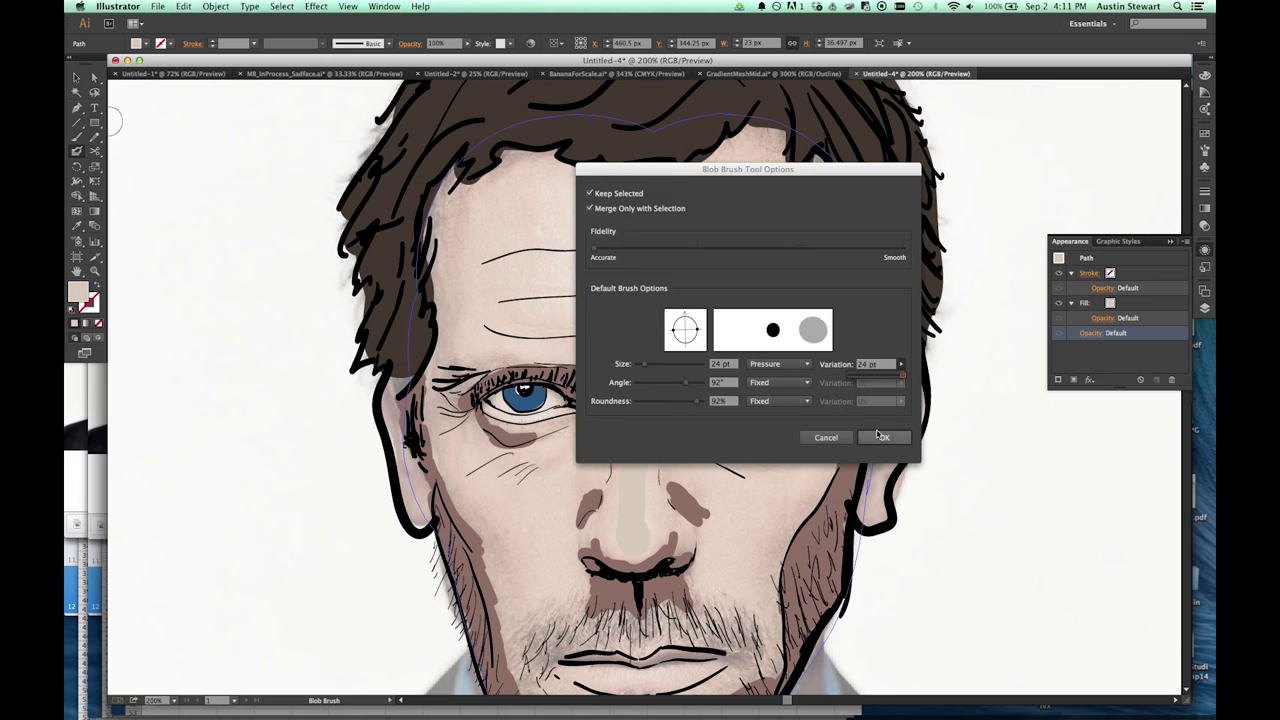
pyautogui.click(886, 437)
pyautogui.moveTo(466, 459); pyautogui.dragTo(514, 517)
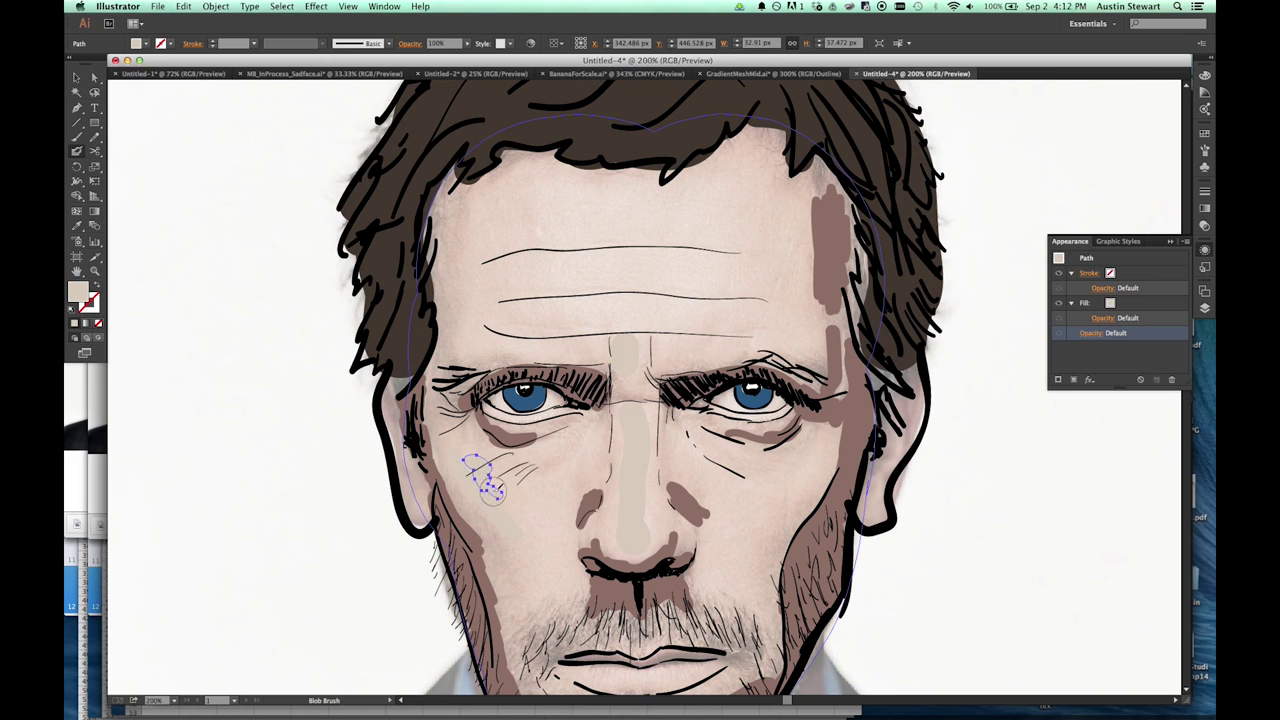
pyautogui.moveTo(700, 440); pyautogui.dragTo(800, 492)
pyautogui.moveTo(700, 195); pyautogui.dragTo(720, 215)
pyautogui.moveTo(545, 182); pyautogui.dragTo(521, 197)
pyautogui.moveTo(708, 666); pyautogui.dragTo(598, 675)
# Eyedrop the brown shadow colour and paint brown strokes along the lips and chin.
pyautogui.press('super+shift+a')
pyautogui.press('i')
pyautogui.click(410, 454)
pyautogui.hotkey('shift', 'b')
pyautogui.moveTo(552, 656); pyautogui.dragTo(712, 651)
pyautogui.scroll(-5, 610, 655)
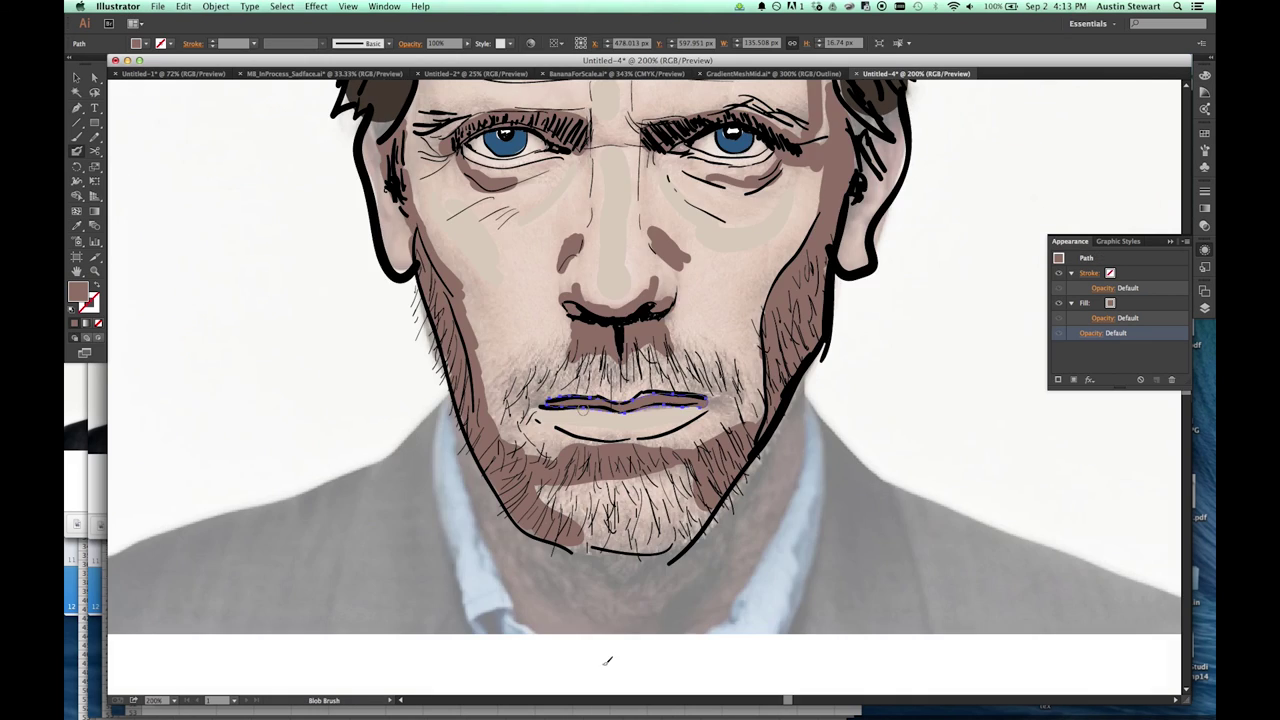
pyautogui.moveTo(565, 530); pyautogui.dragTo(710, 515)
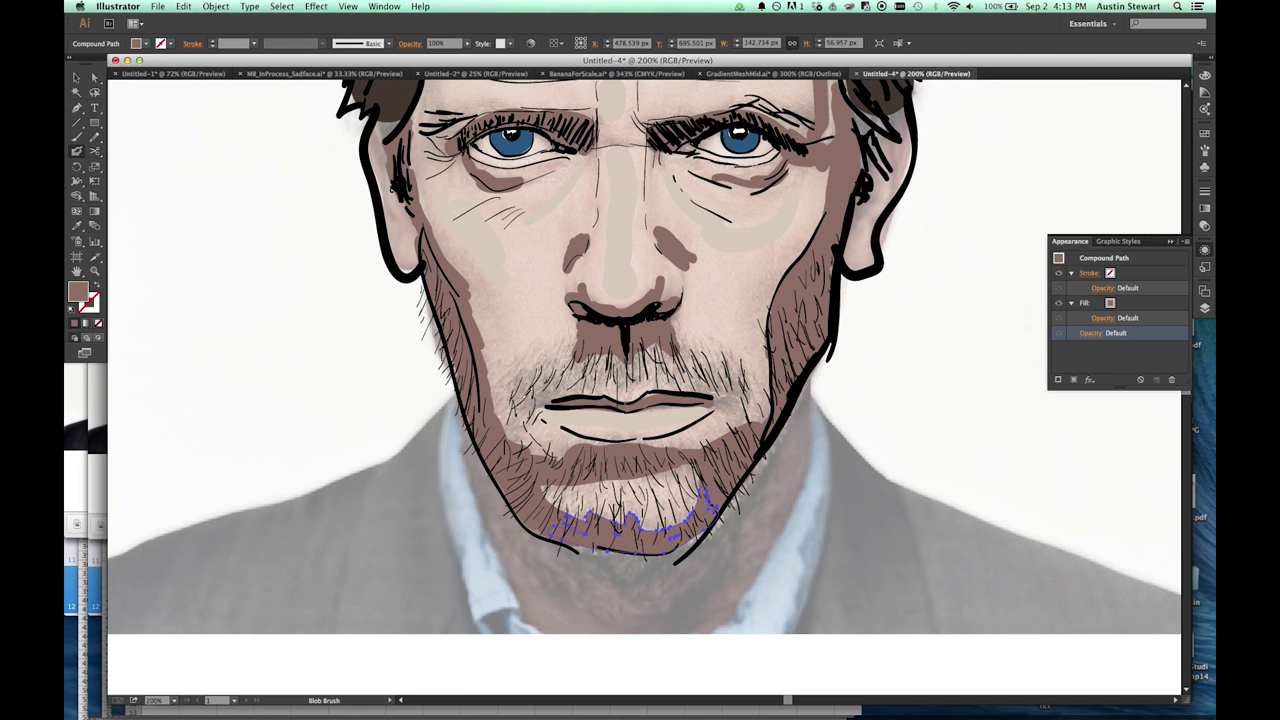
pyautogui.scroll(4, 705, 512)
pyautogui.scroll(3, 571, 300)
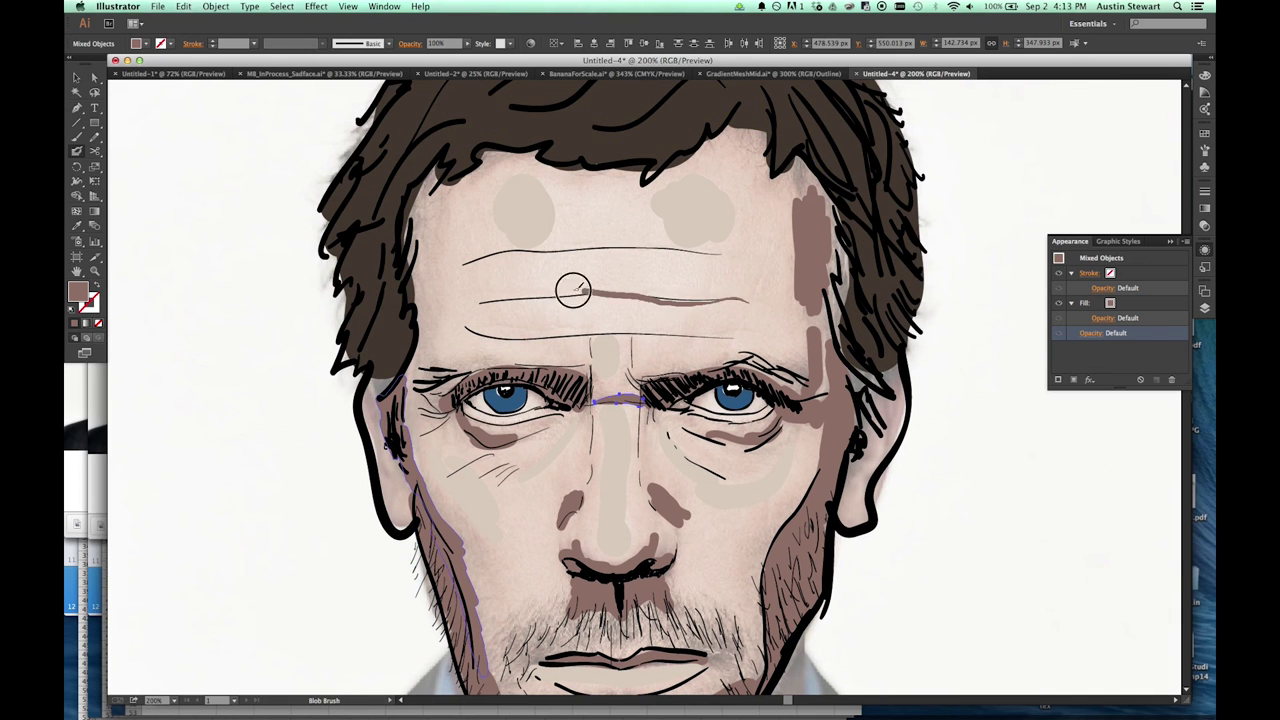
pyautogui.click(1204, 308)
pyautogui.click(1204, 249)
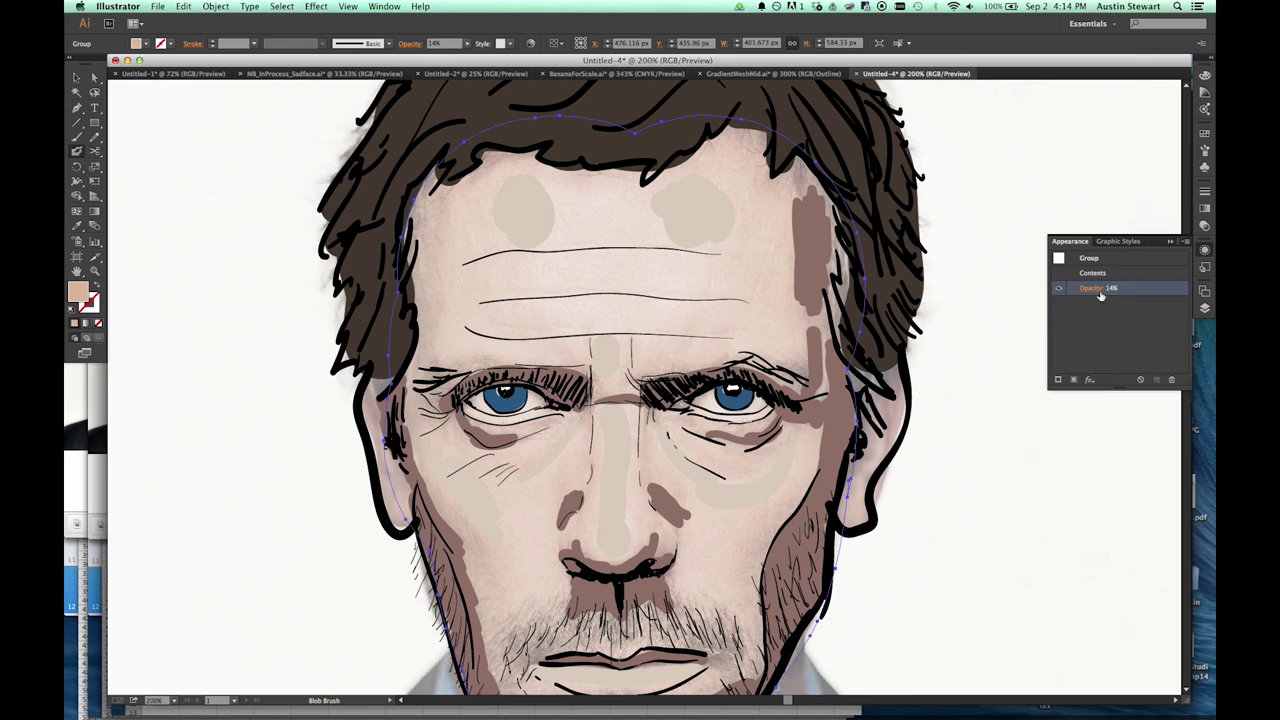
# Apply a blending mode to the skin tones and fit the whole artboard in view.
pyautogui.click(1030, 256)
pyautogui.click(1000, 330)
pyautogui.hotkey('ctrl', '0')
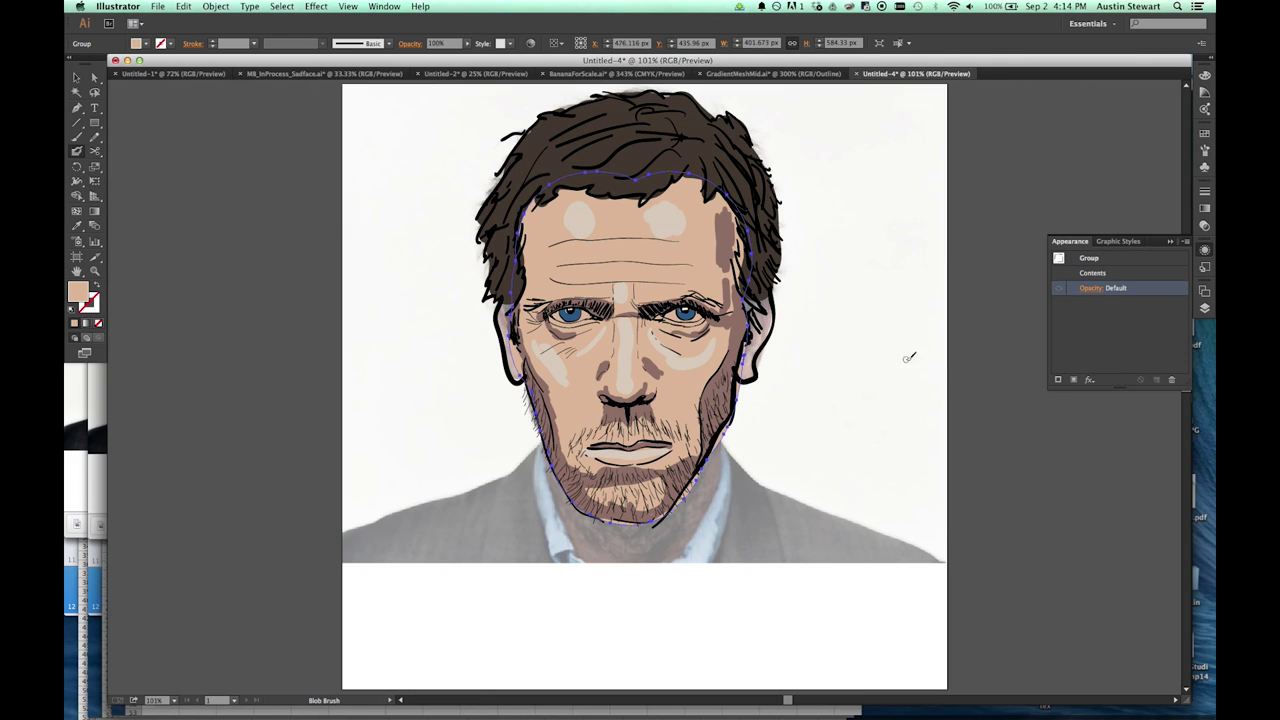
# In Layers, show the <Linked File> reference photo briefly, then hide it again.
pyautogui.click(1204, 308)
pyautogui.click(1001, 644)
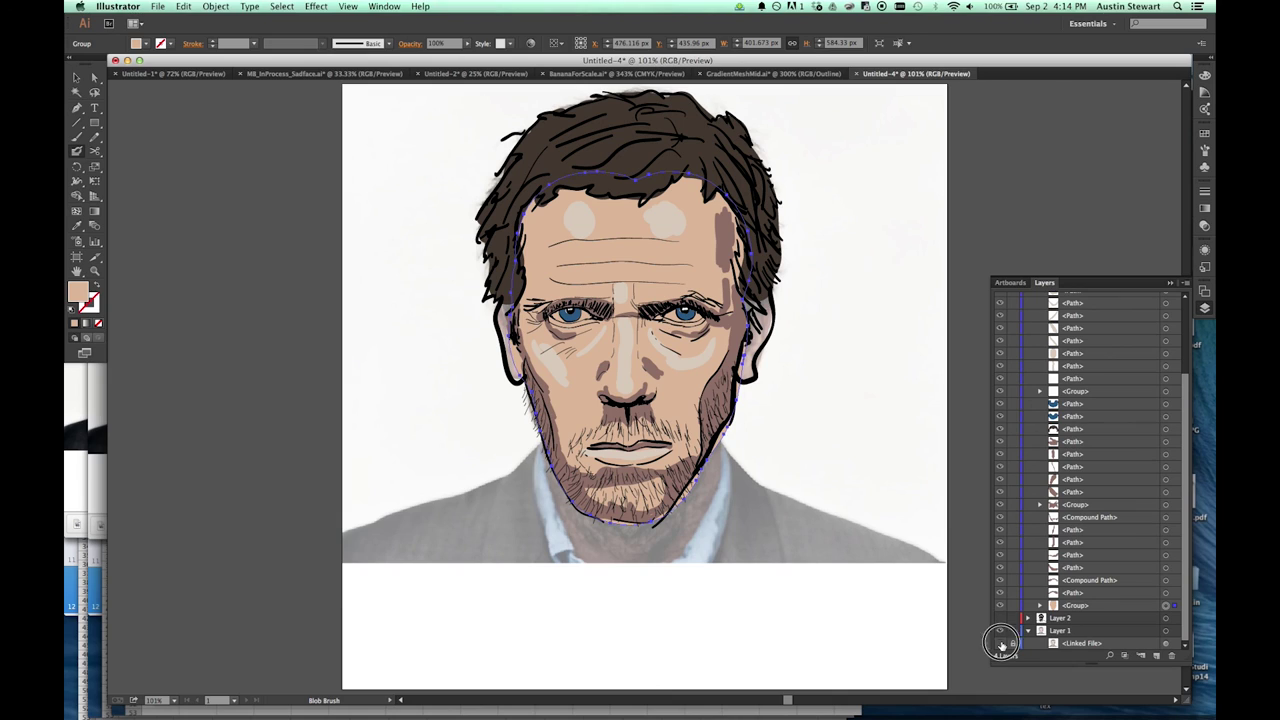
pyautogui.click(1001, 644)
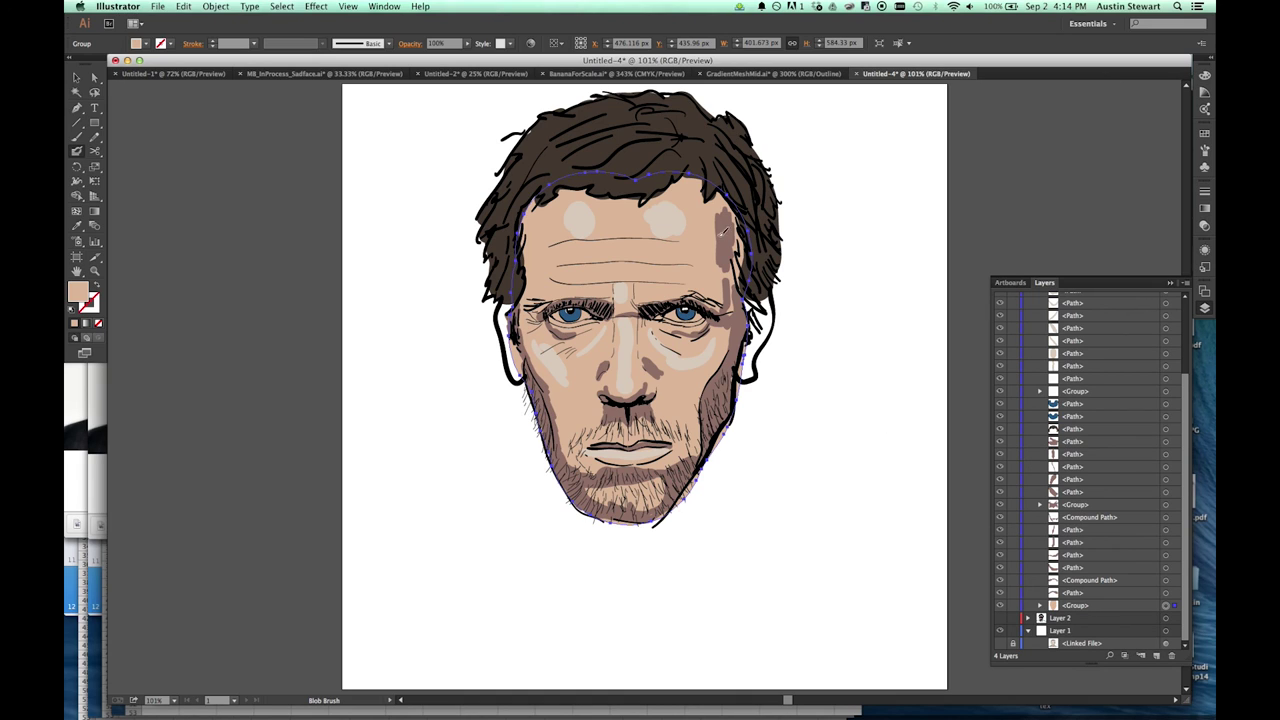
pyautogui.click(76, 77)
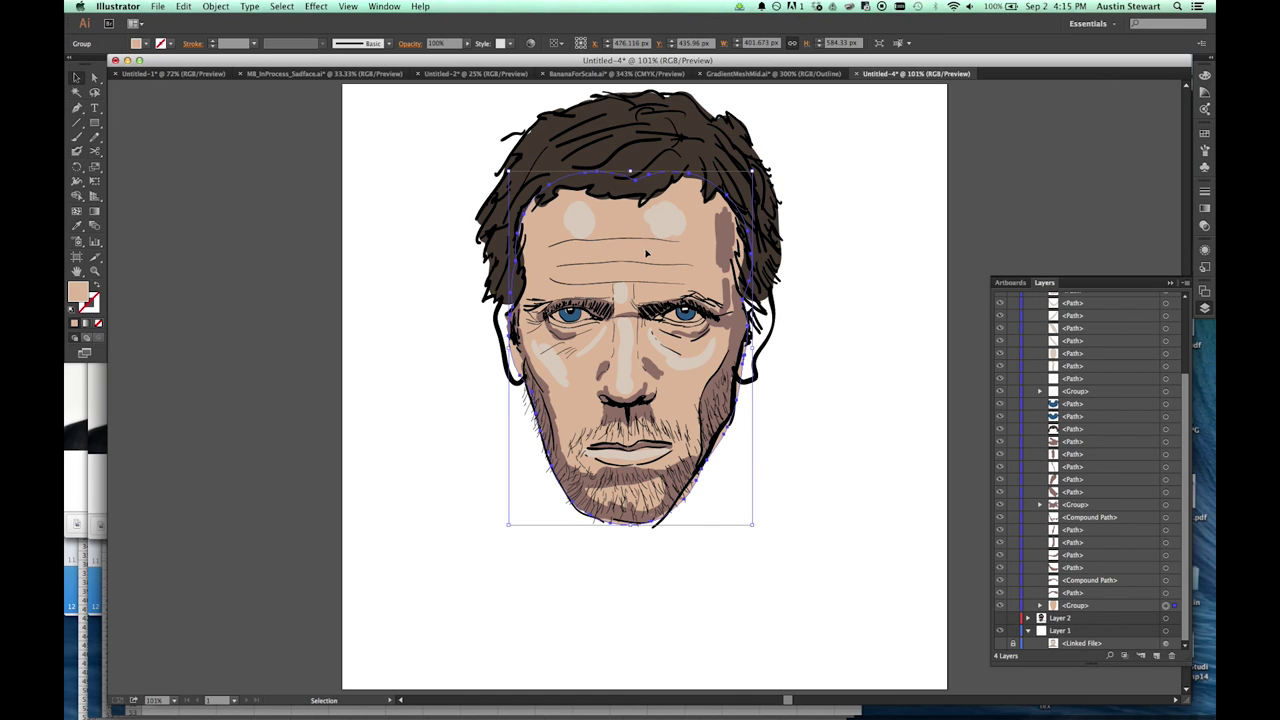
pyautogui.click(716, 243)
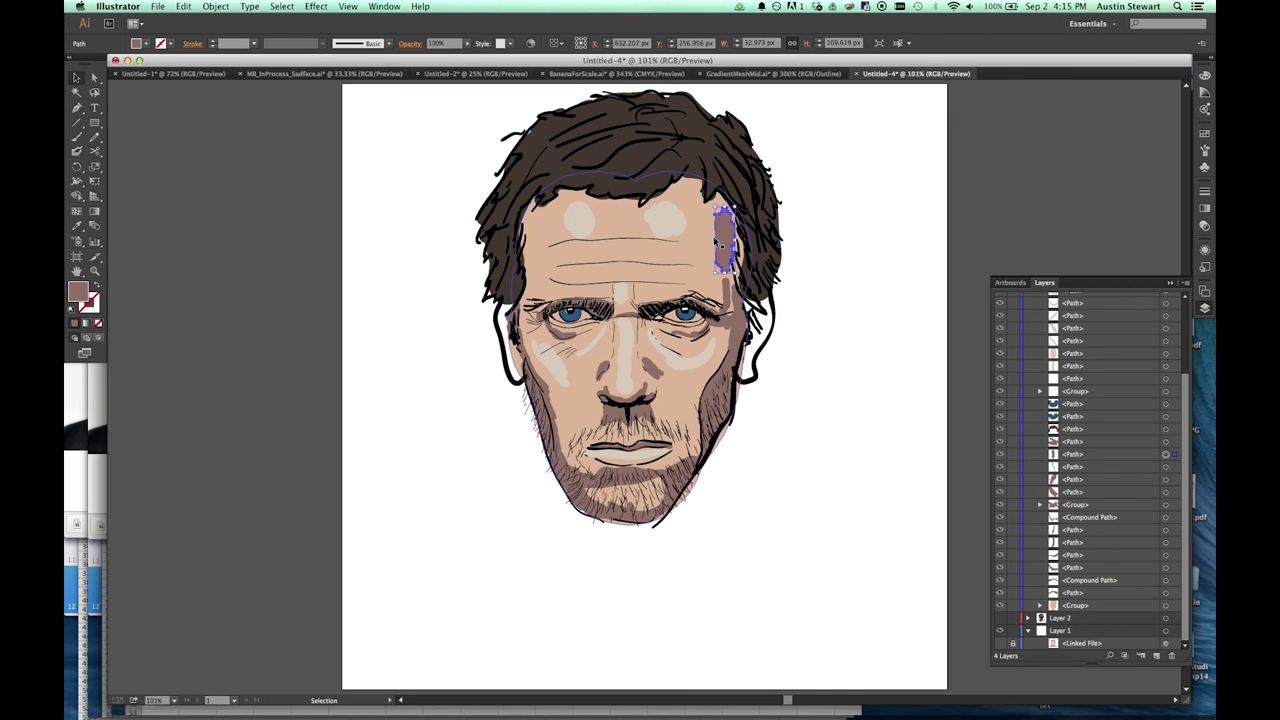
pyautogui.click(665, 218)
pyautogui.click(579, 219)
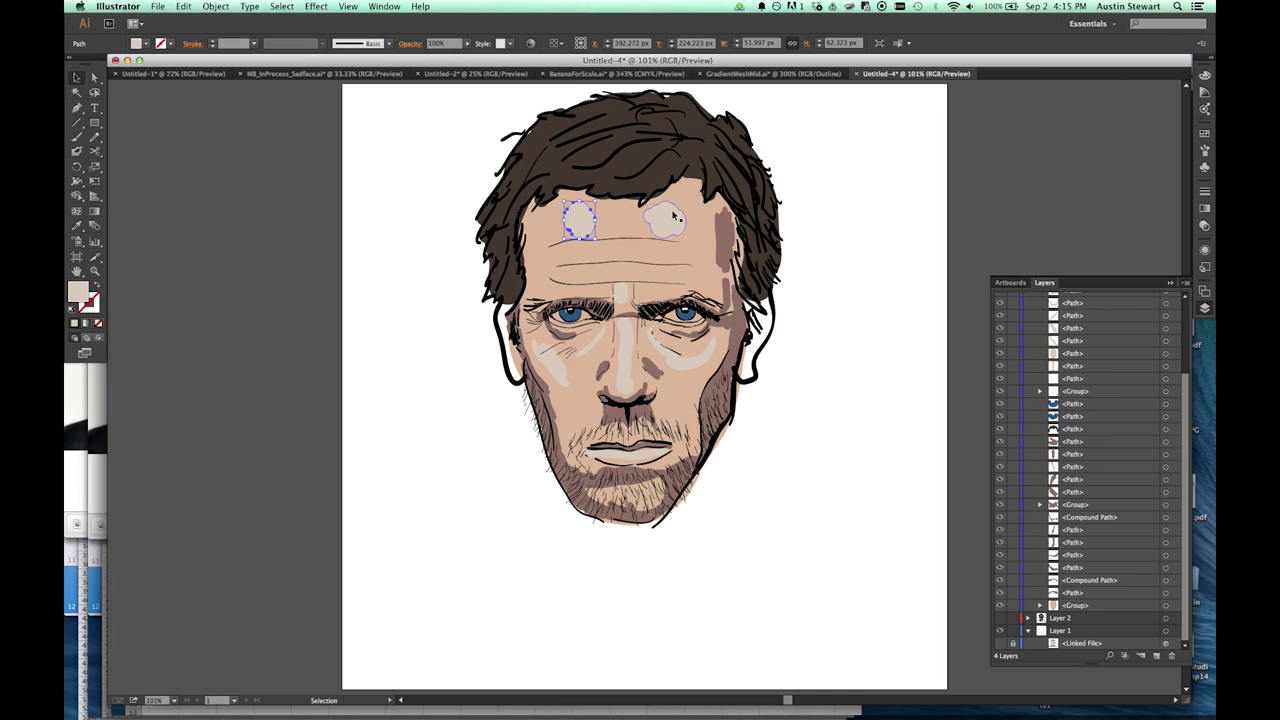
pyautogui.click(688, 350)
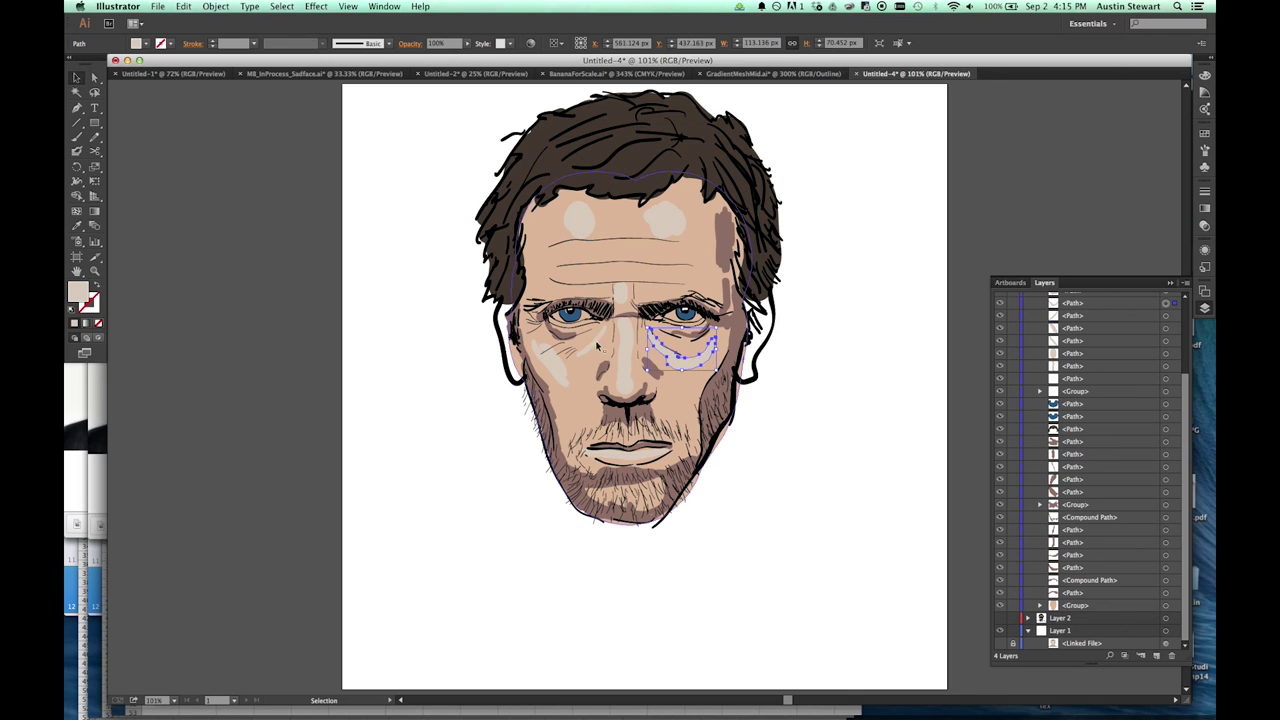
pyautogui.click(659, 266)
pyautogui.scroll(5, 1121, 393)
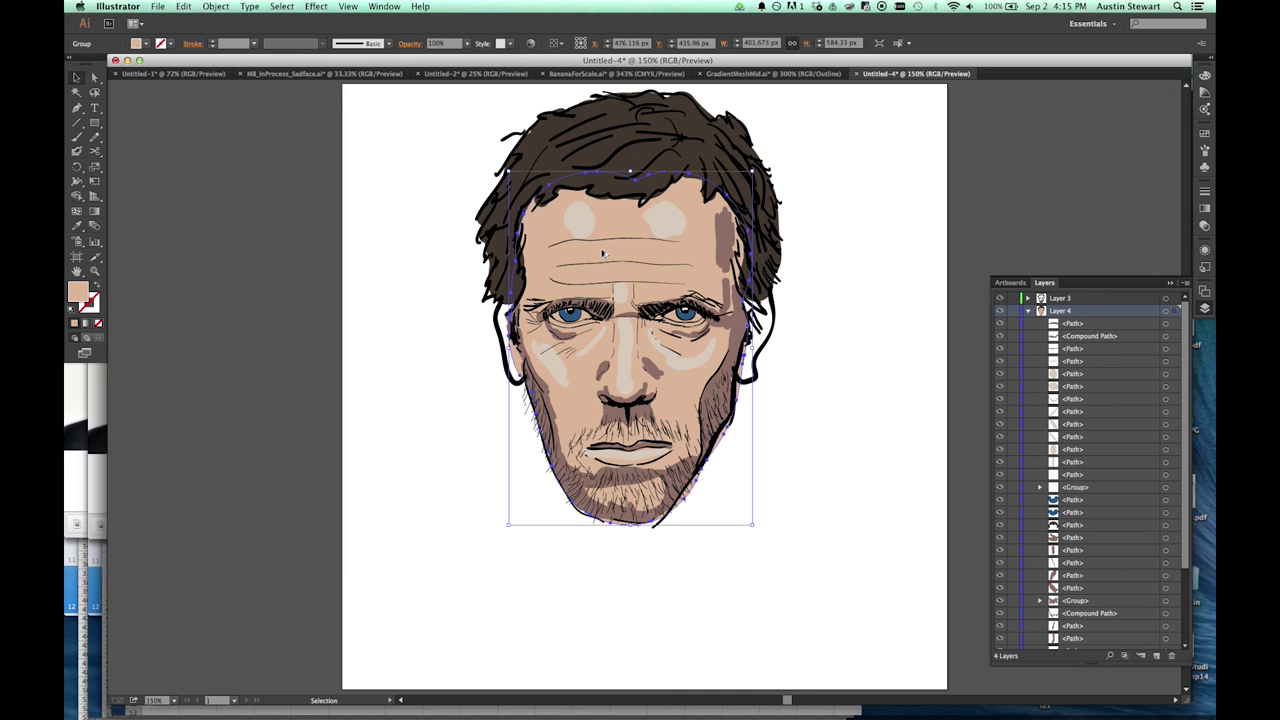
# Expand Layer 3 and select its three forehead wrinkle lines.
pyautogui.scroll(3, 603, 254)
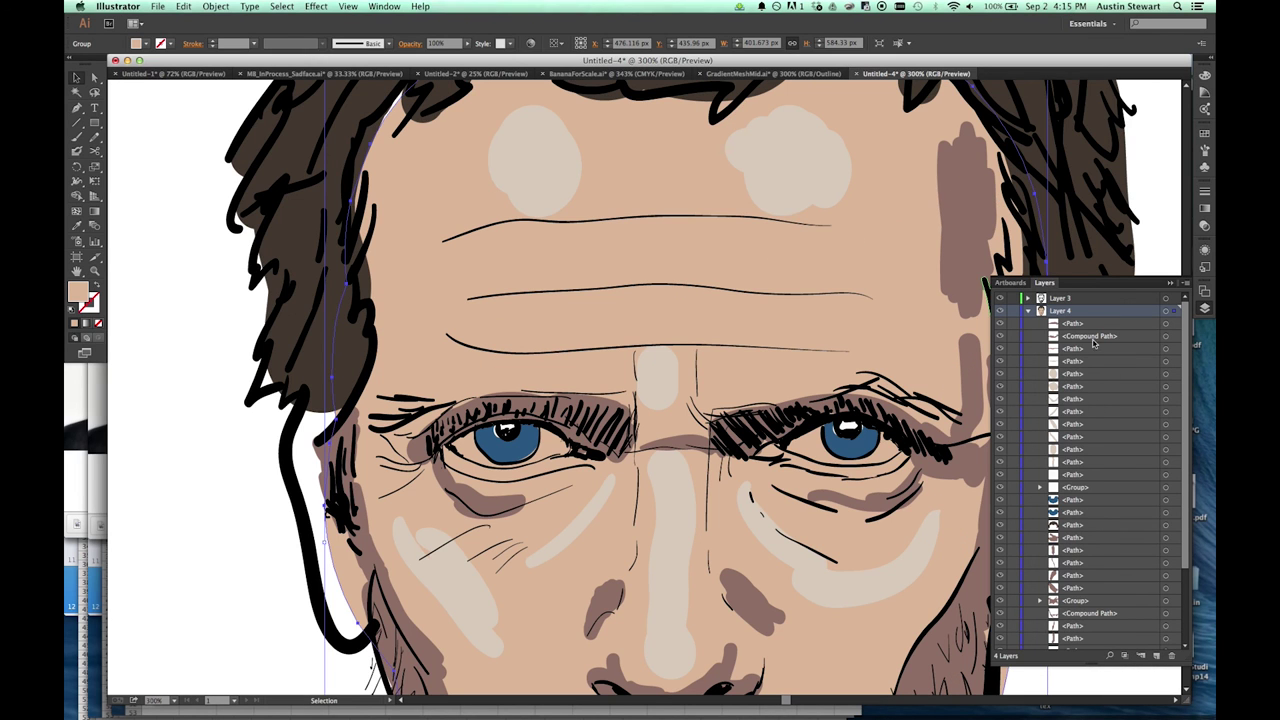
pyautogui.click(1028, 299)
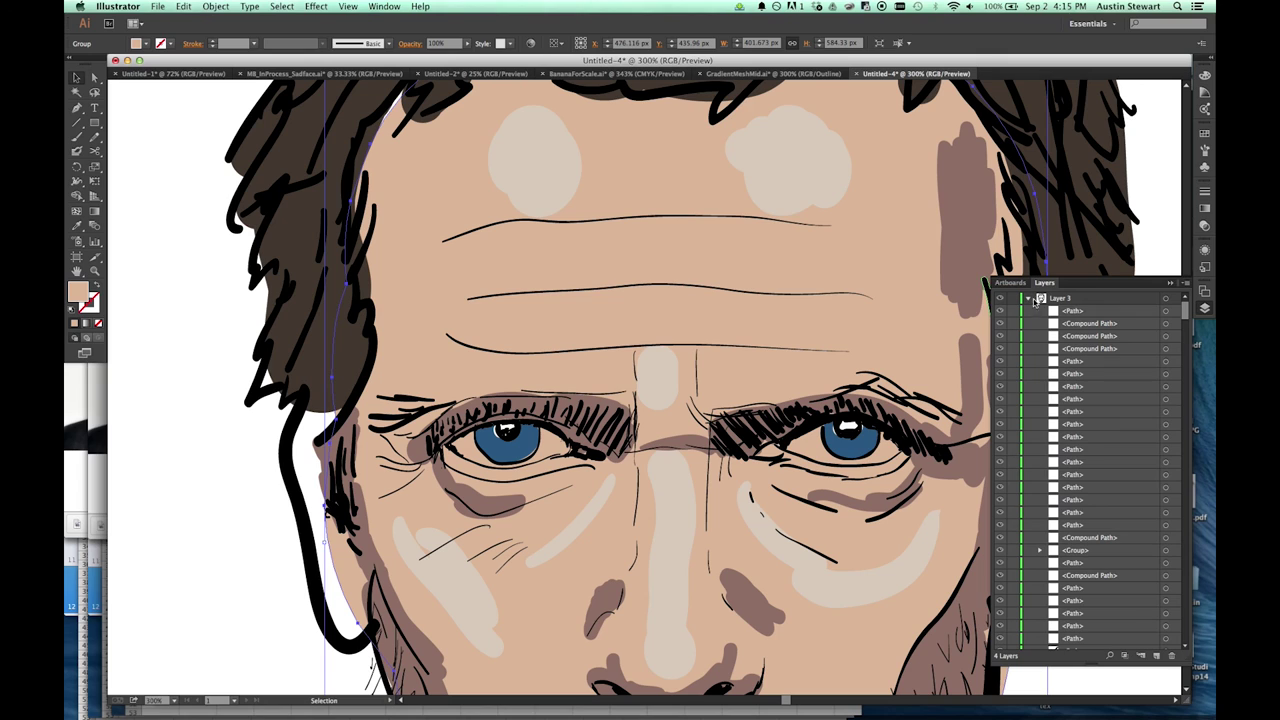
pyautogui.click(731, 224)
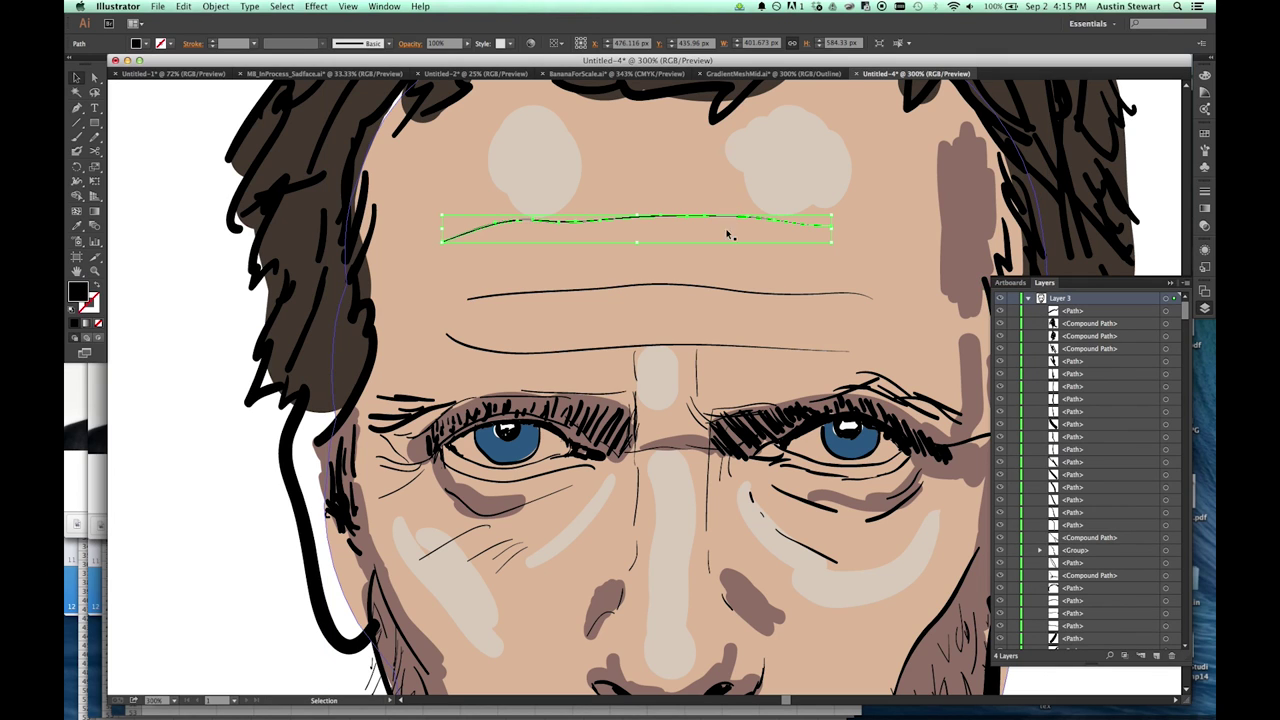
pyautogui.keyDown('shift'); pyautogui.click(743, 292); pyautogui.keyUp('shift')
pyautogui.keyDown('shift'); pyautogui.click(737, 348); pyautogui.keyUp('shift')
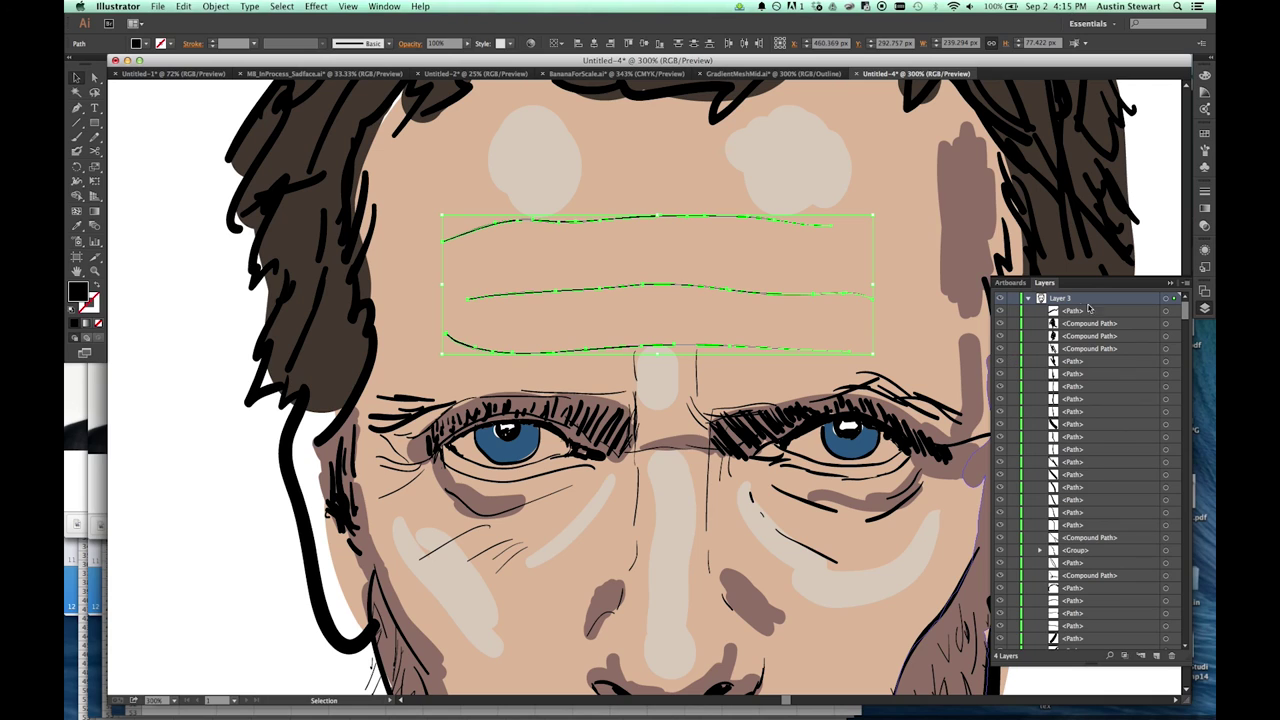
# Lock Layer 3 and paste the forehead lines in front on Layer 4.
pyautogui.click(1030, 299)
pyautogui.click(1012, 298)
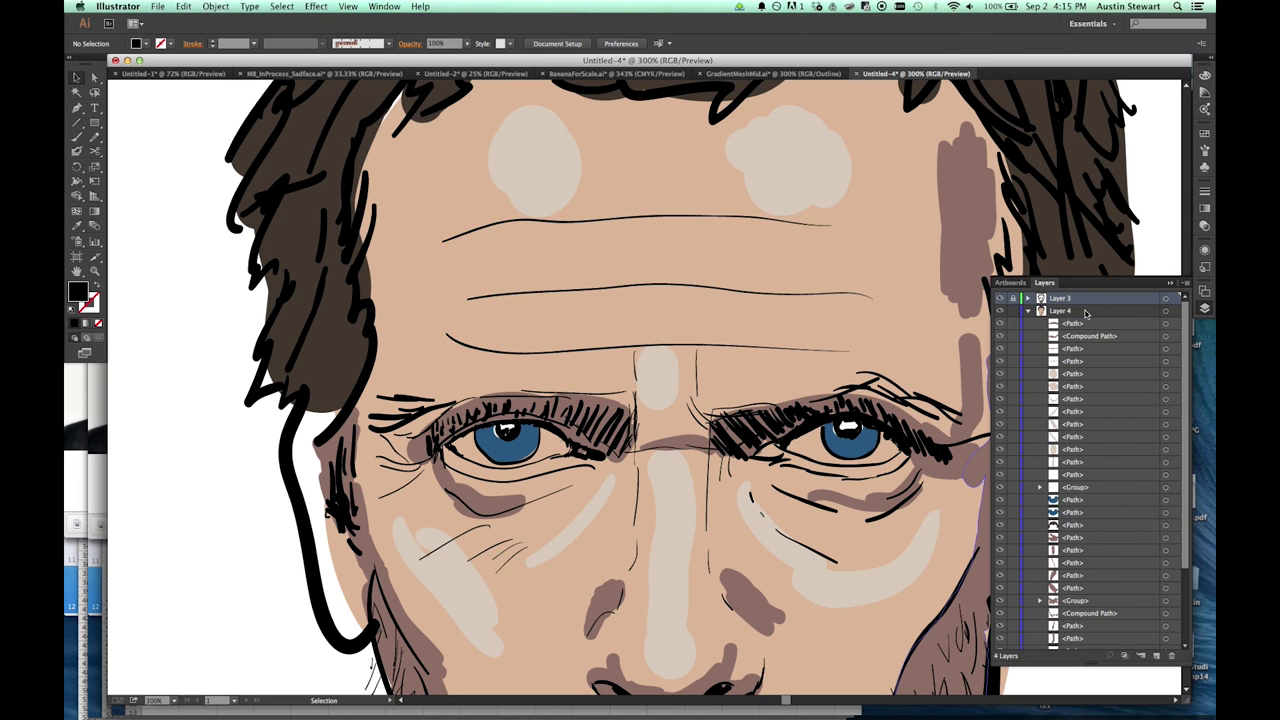
pyautogui.click(1136, 311)
pyautogui.press('a')
pyautogui.press('super+f')
pyautogui.press('v')
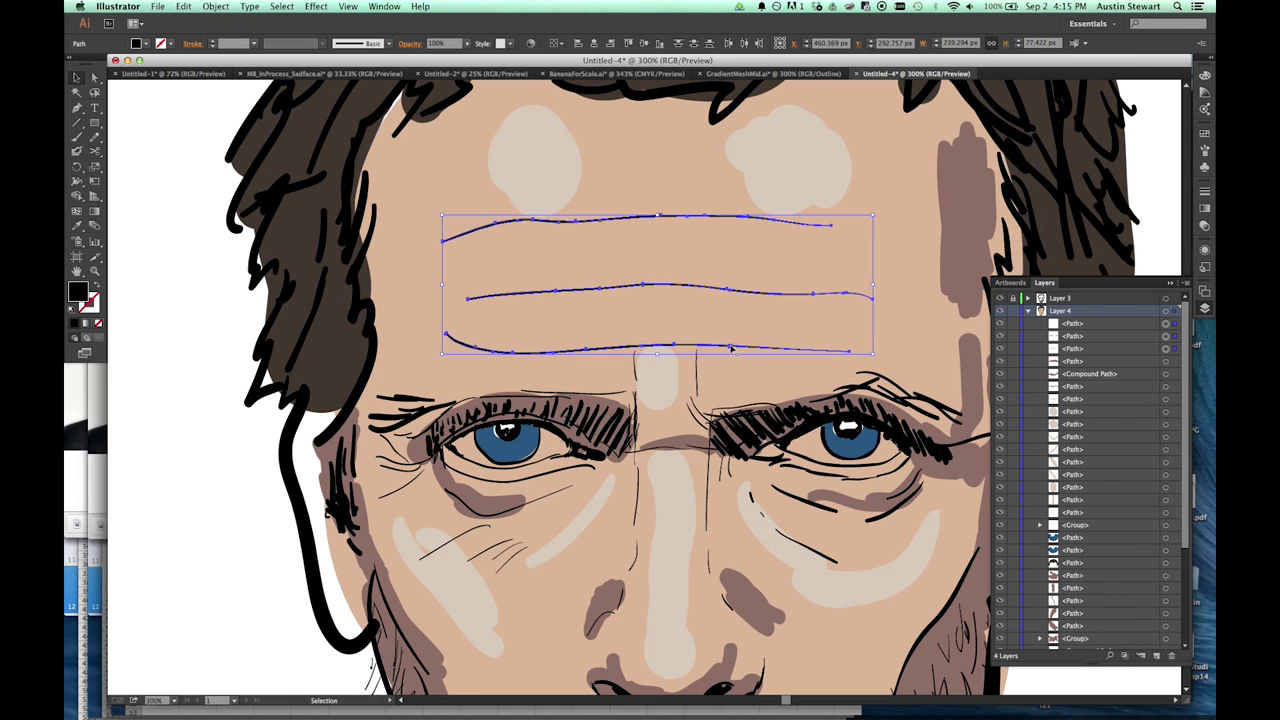
pyautogui.click(899, 334)
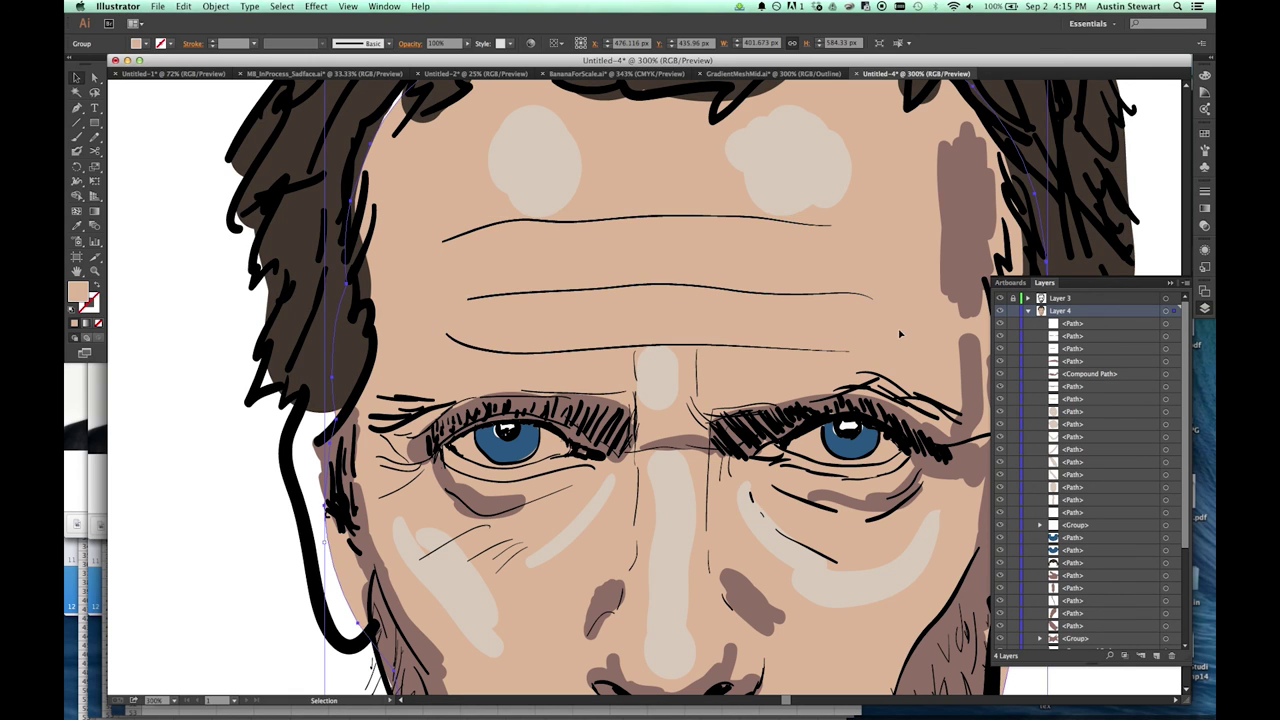
# Give the lowest forehead line a bright green 3 pt stroke.
pyautogui.click(717, 348)
pyautogui.click(216, 6)
pyautogui.click(192, 48)
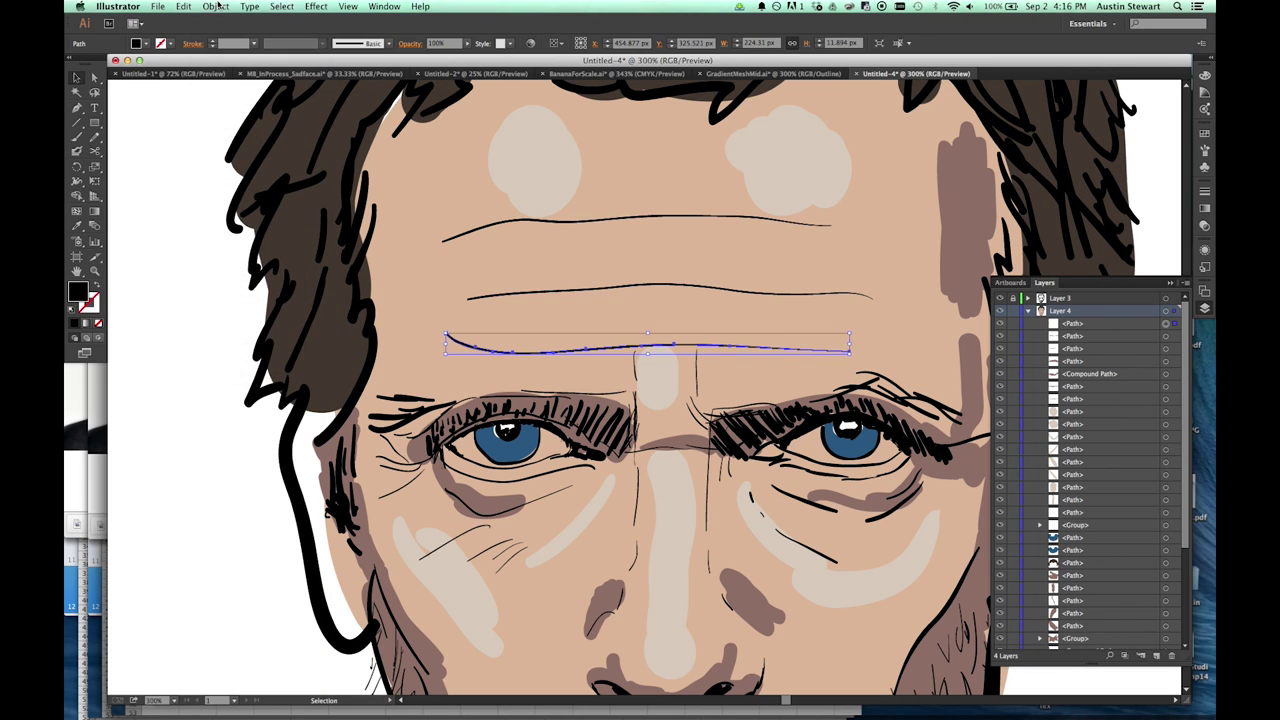
pyautogui.click(170, 44)
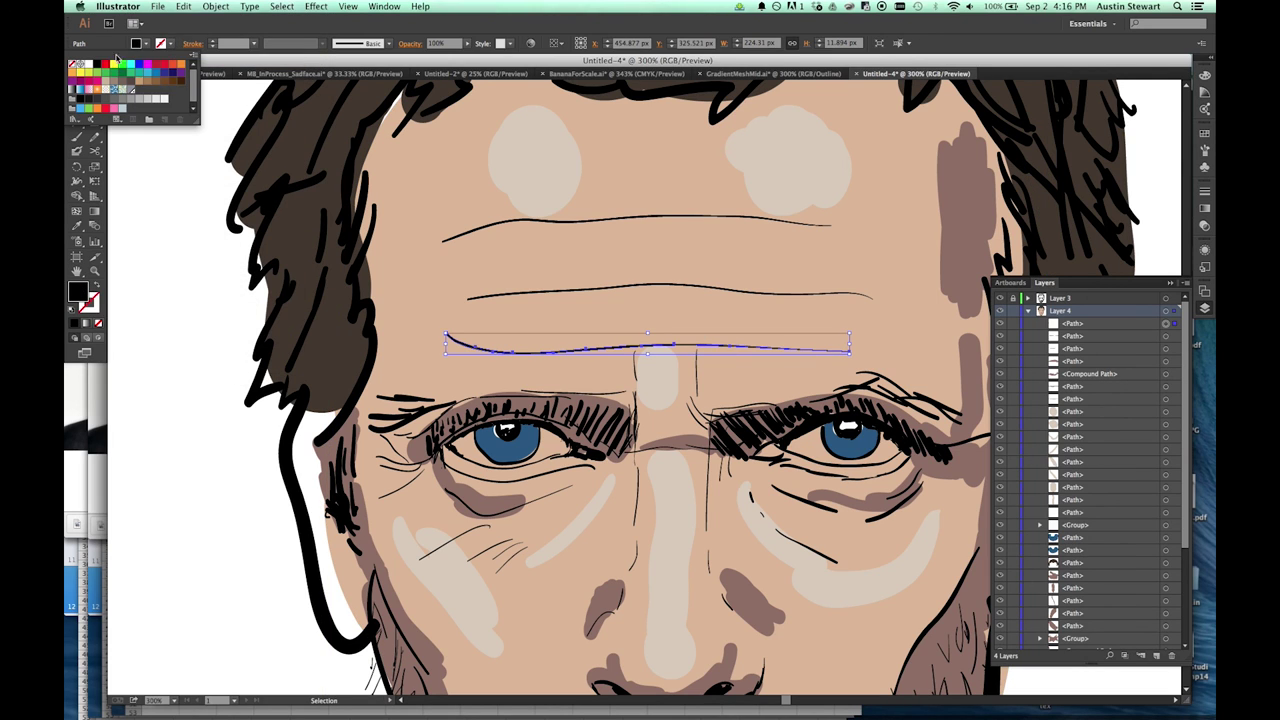
pyautogui.click(117, 65)
pyautogui.click(254, 43)
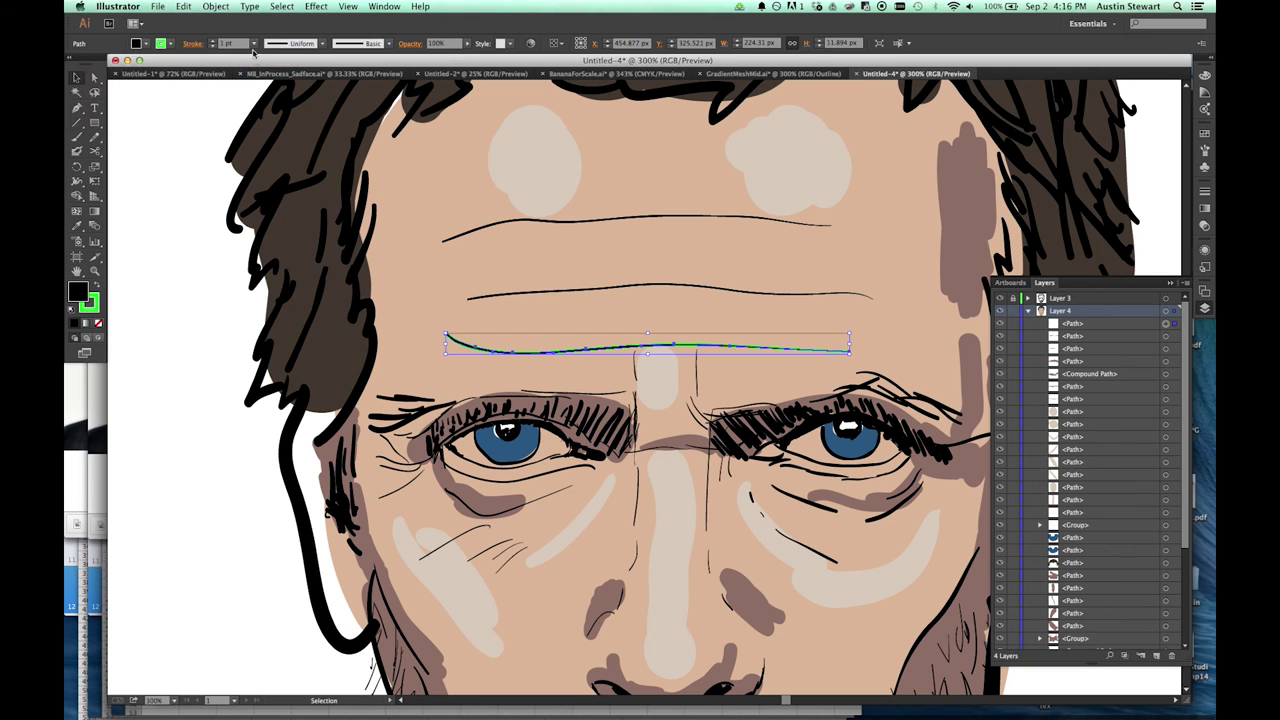
pyautogui.click(254, 43)
pyautogui.click(273, 124)
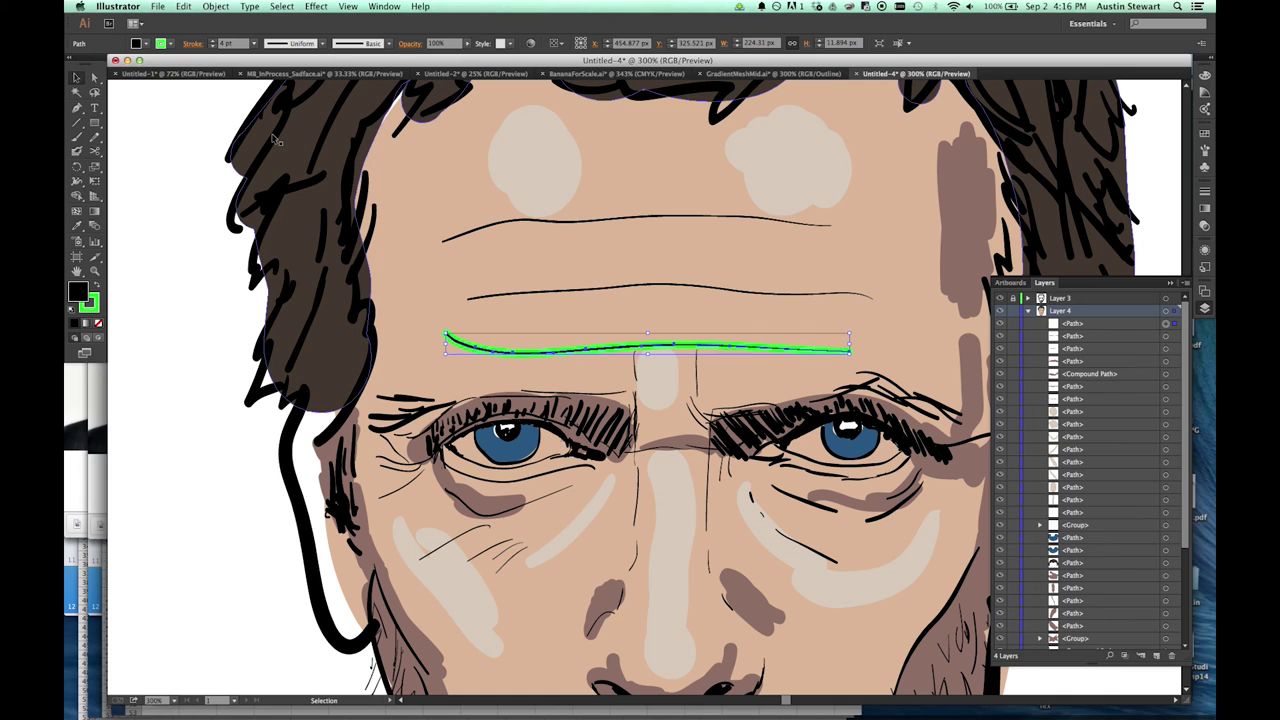
# Thicken the lowest forehead line's stroke to 4 pt.
pyautogui.press('F6')
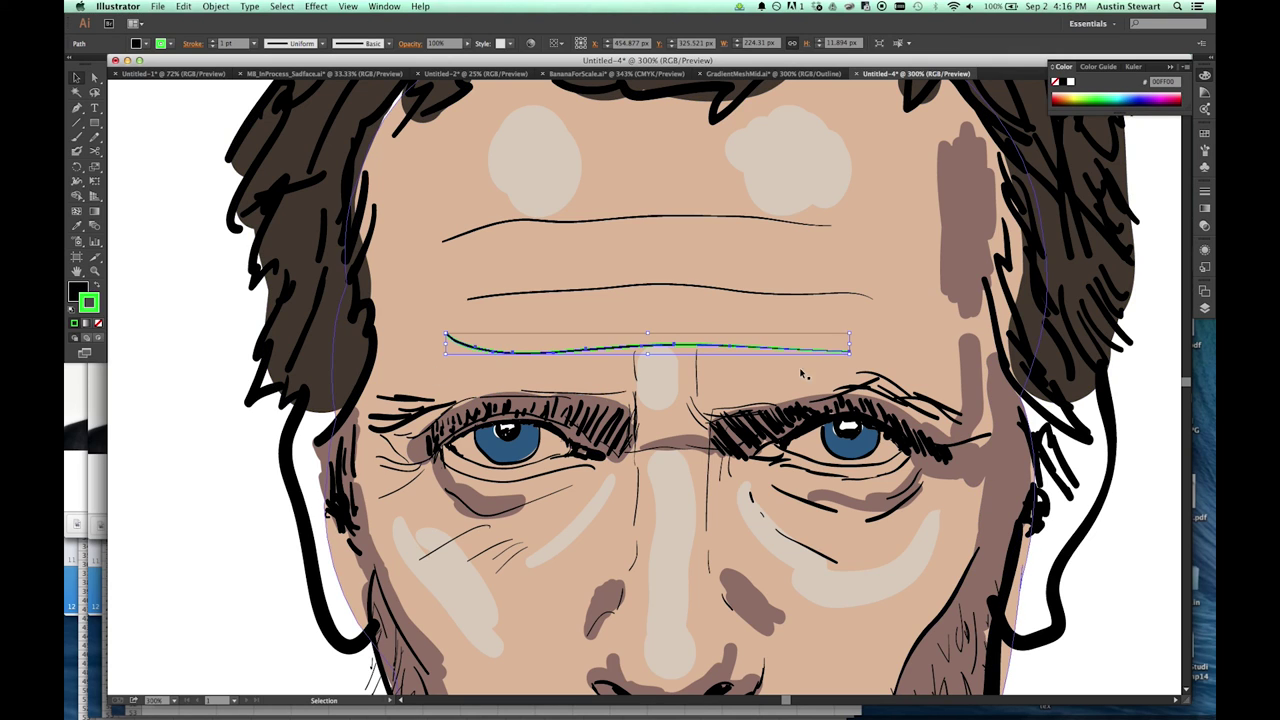
pyautogui.click(254, 43)
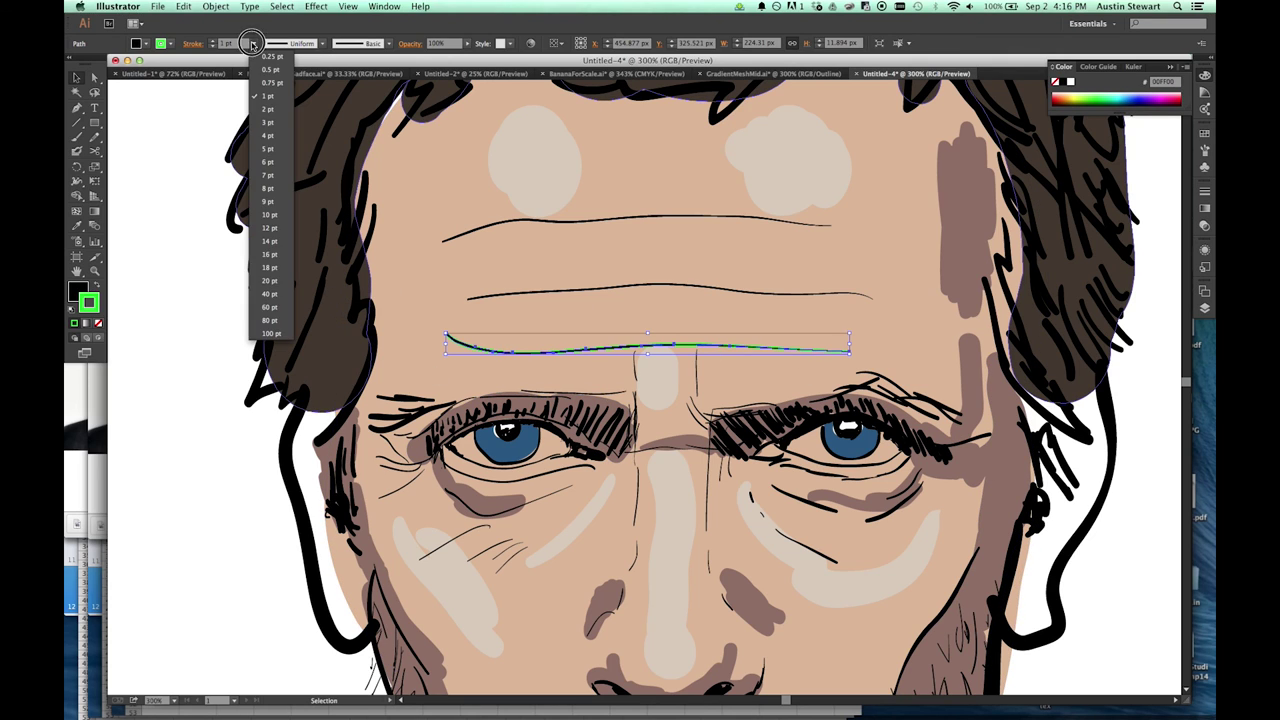
pyautogui.click(268, 136)
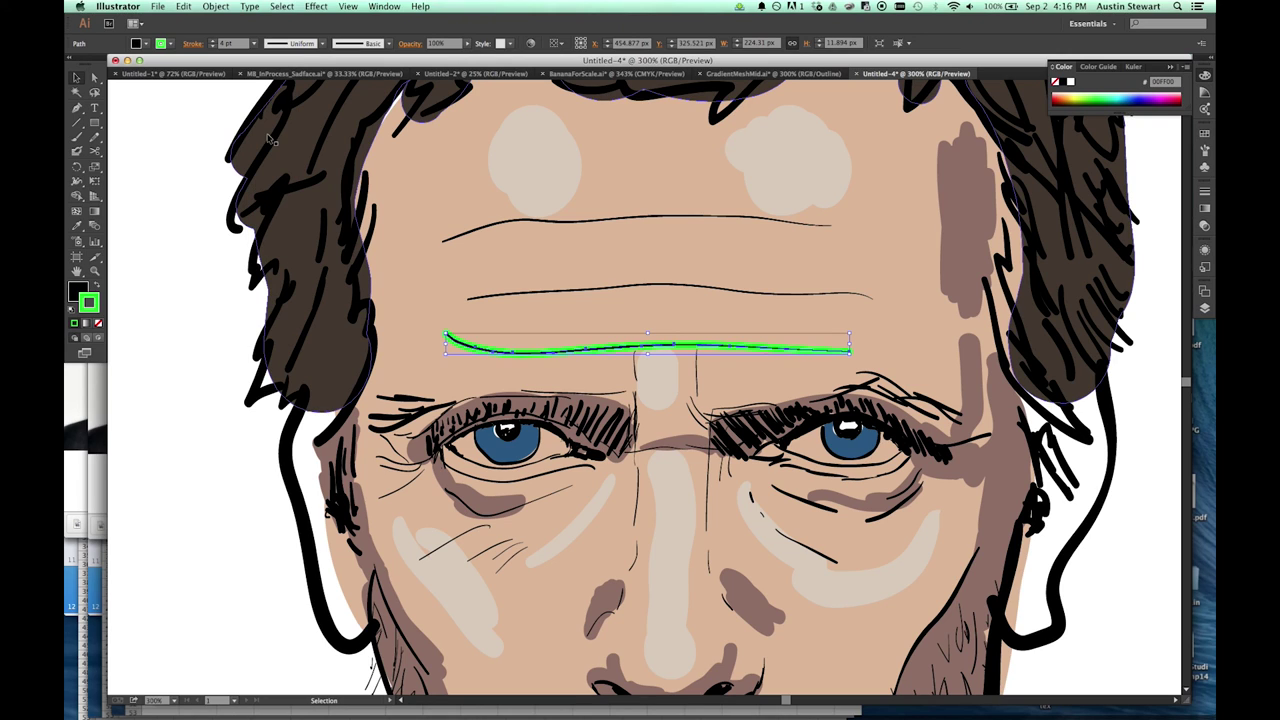
pyautogui.click(188, 44)
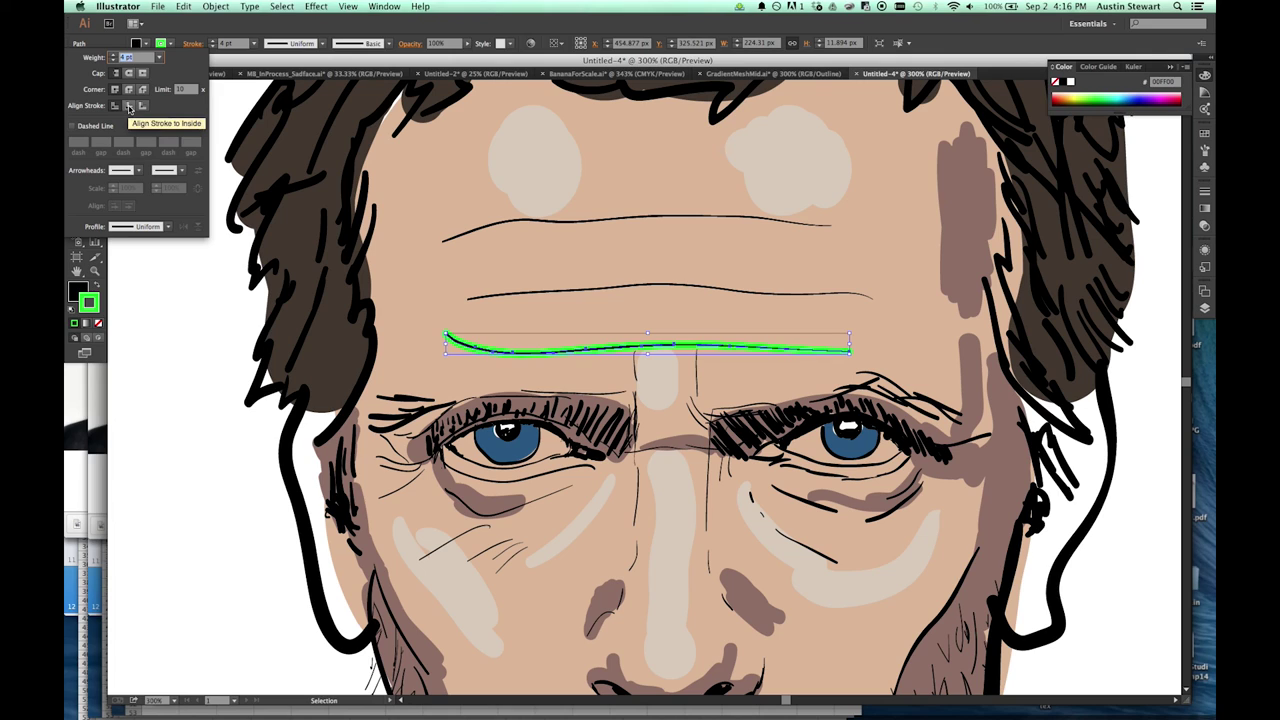
pyautogui.click(185, 24)
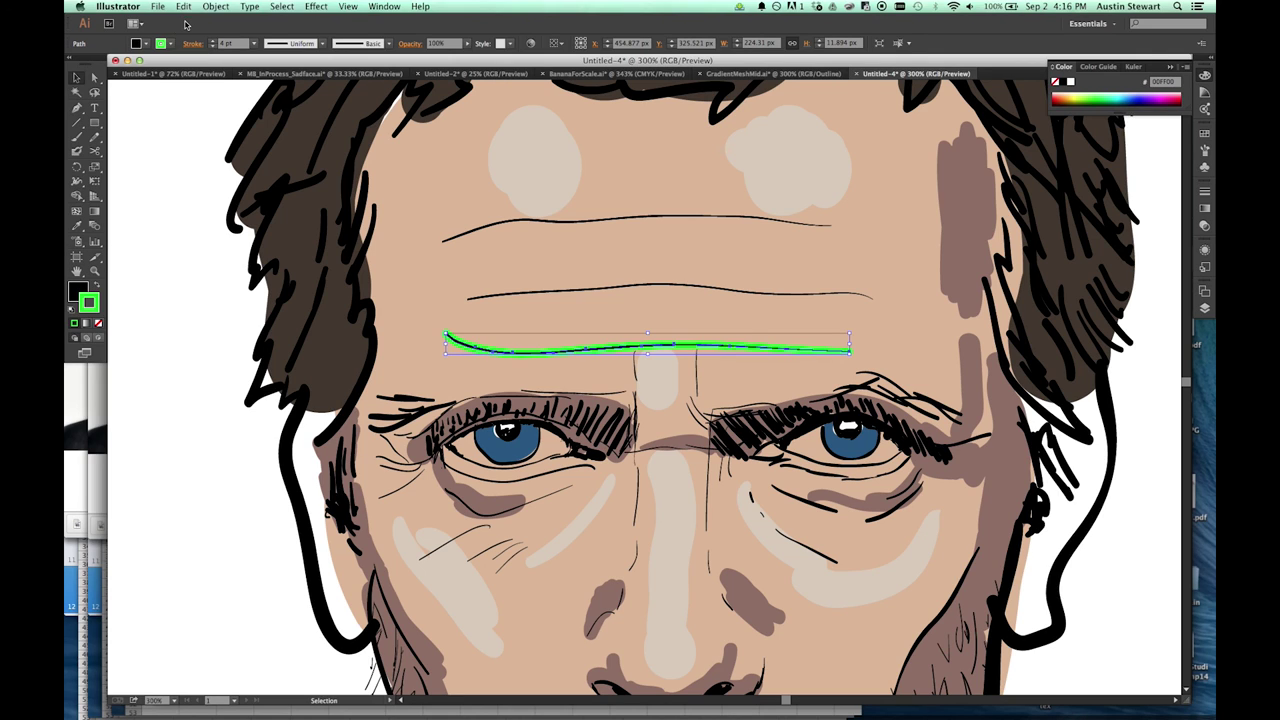
# Use the Eyedropper to give the lowest forehead line a mauve-brown stroke.
pyautogui.click(77, 228)
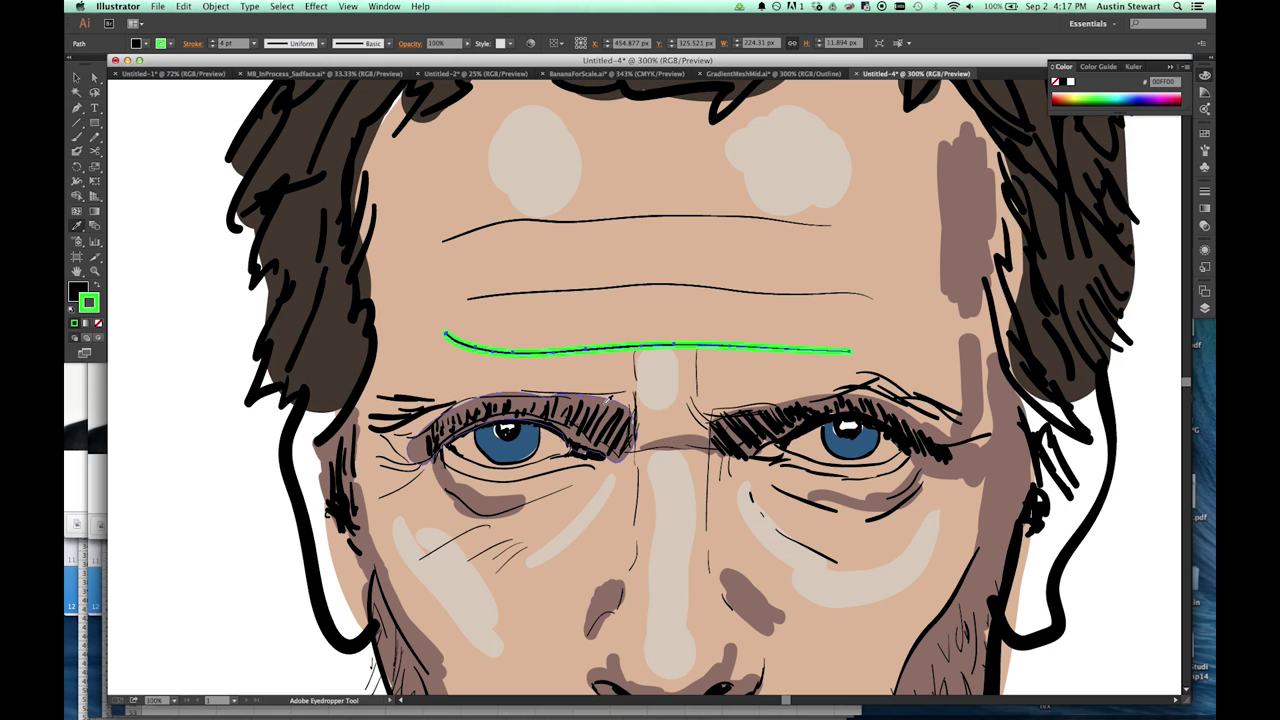
pyautogui.click(610, 397)
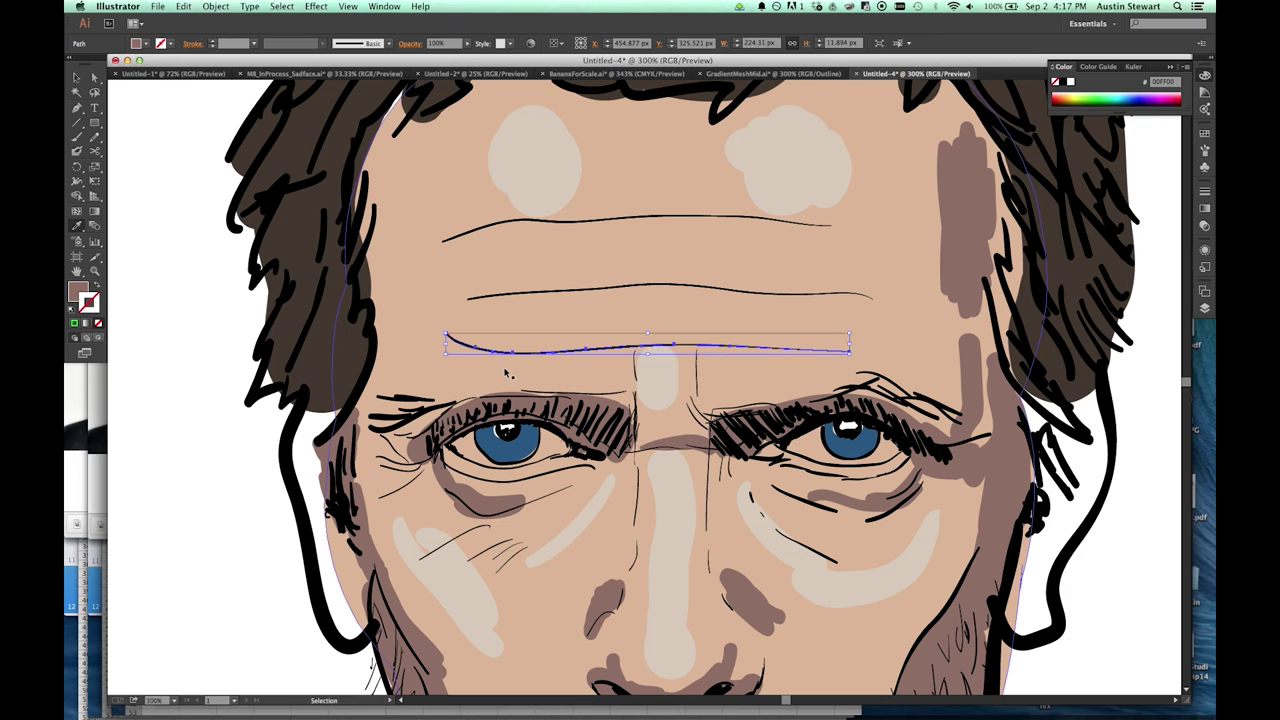
pyautogui.press('super+z')
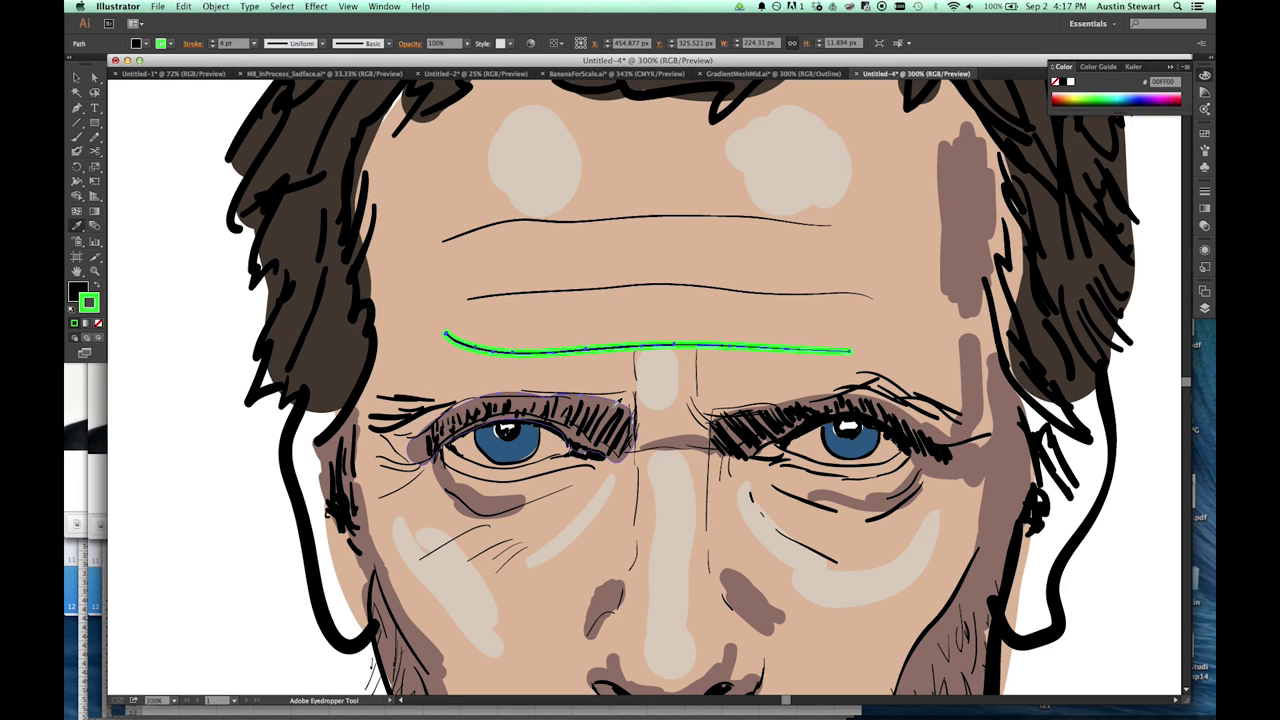
pyautogui.click(600, 455)
# Set the middle and upper forehead lines to a 1 pt stroke weight.
pyautogui.keyDown('shift'); pyautogui.keyDown('super'); pyautogui.click(531, 290); pyautogui.keyUp('super'); pyautogui.keyUp('shift')
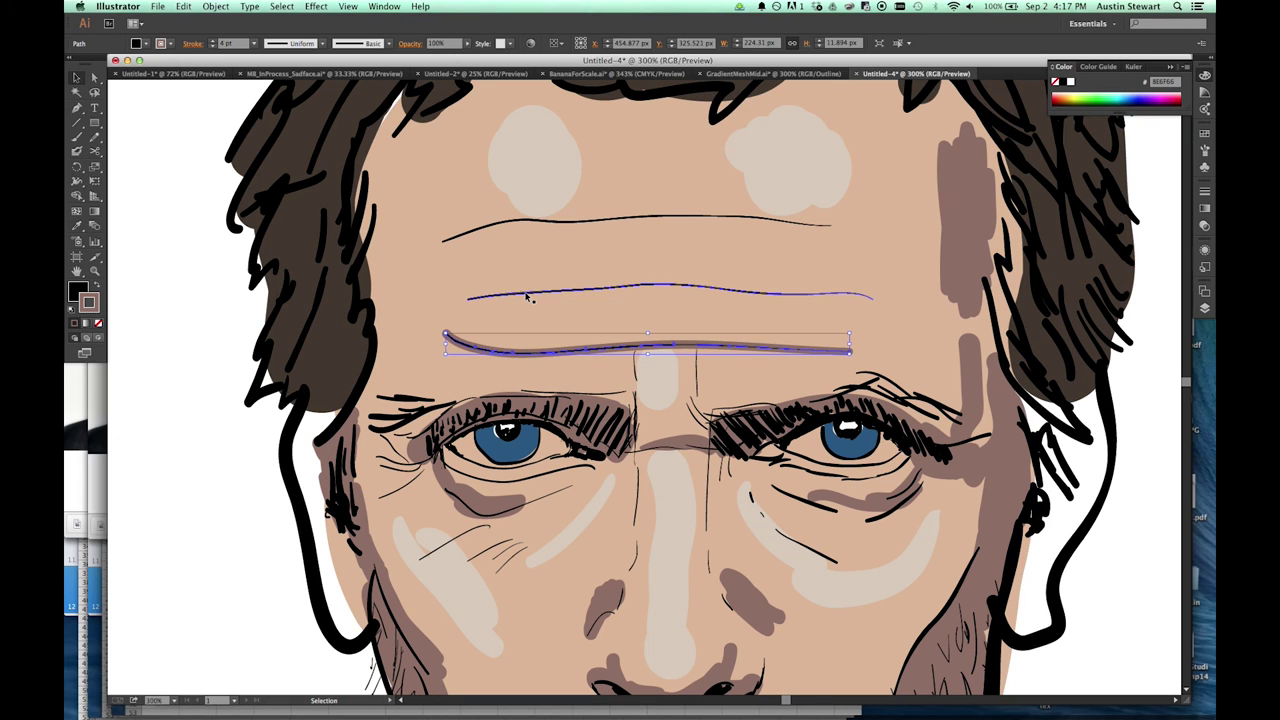
pyautogui.press('v')
pyautogui.click(530, 291)
pyautogui.keyDown('shift'); pyautogui.click(506, 220); pyautogui.keyUp('shift')
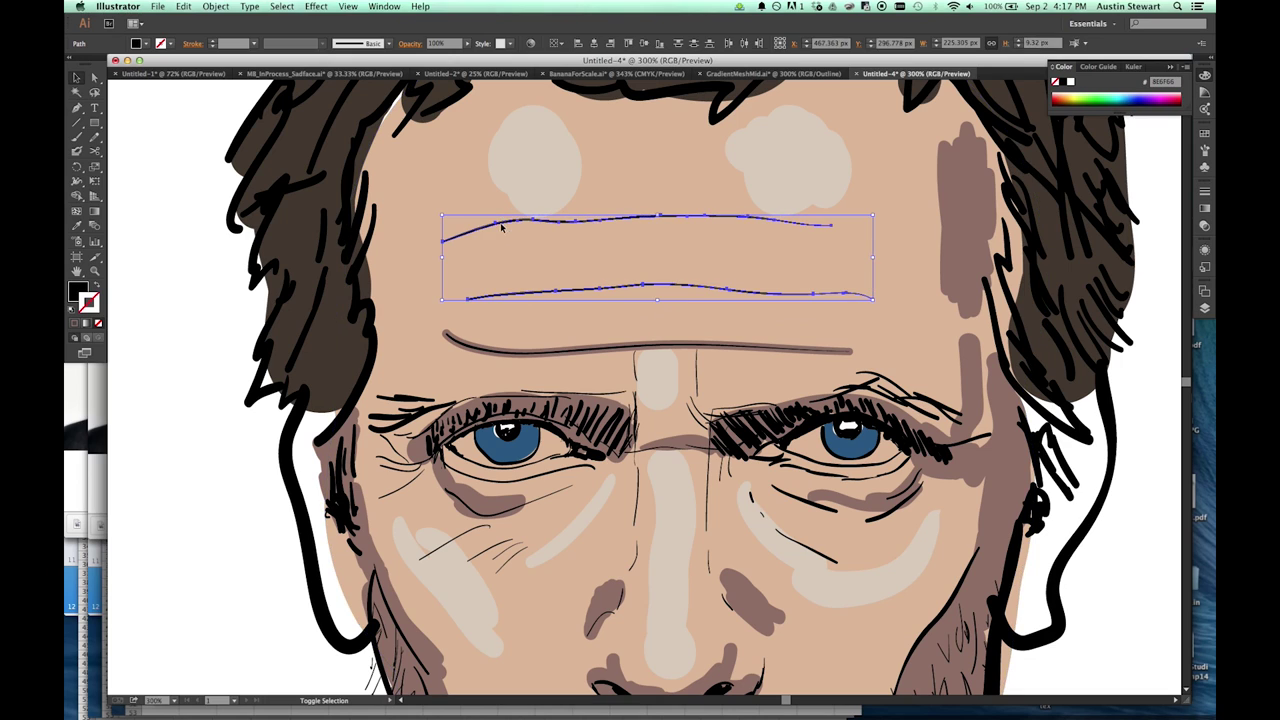
pyautogui.click(255, 47)
pyautogui.click(277, 133)
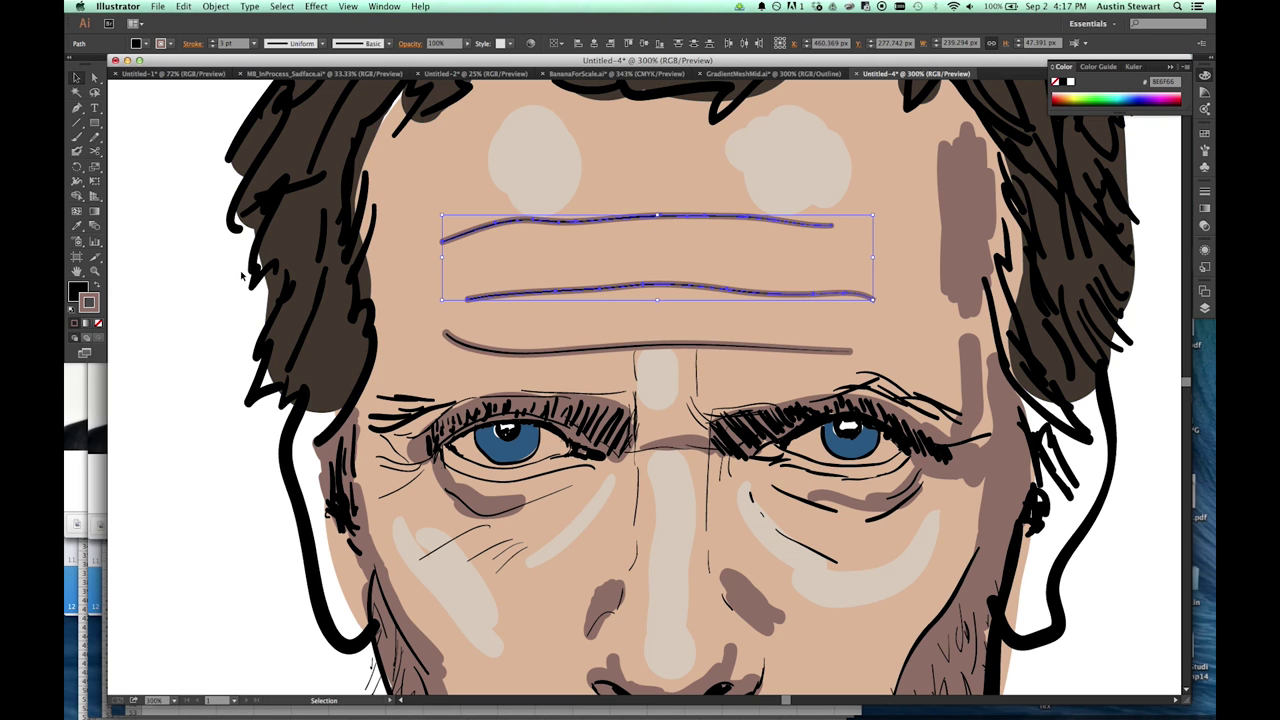
pyautogui.click(133, 170)
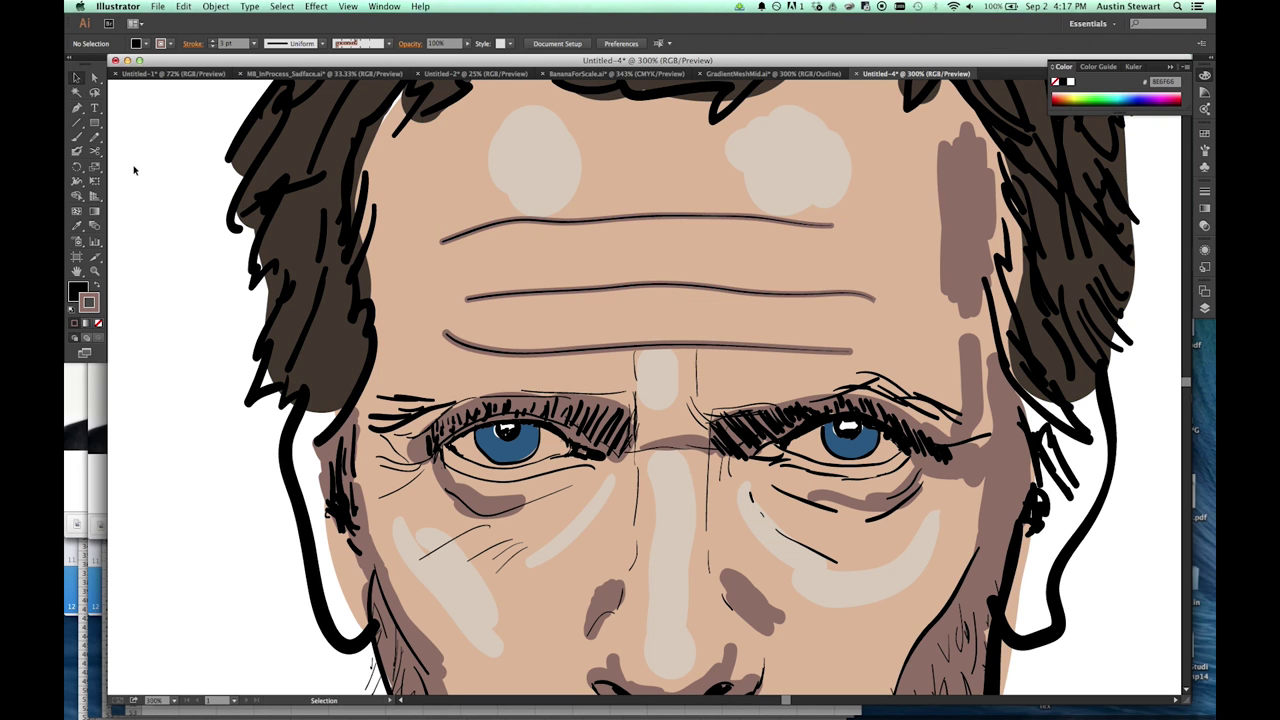
pyautogui.press('super+minus')
pyautogui.press('super+minus')
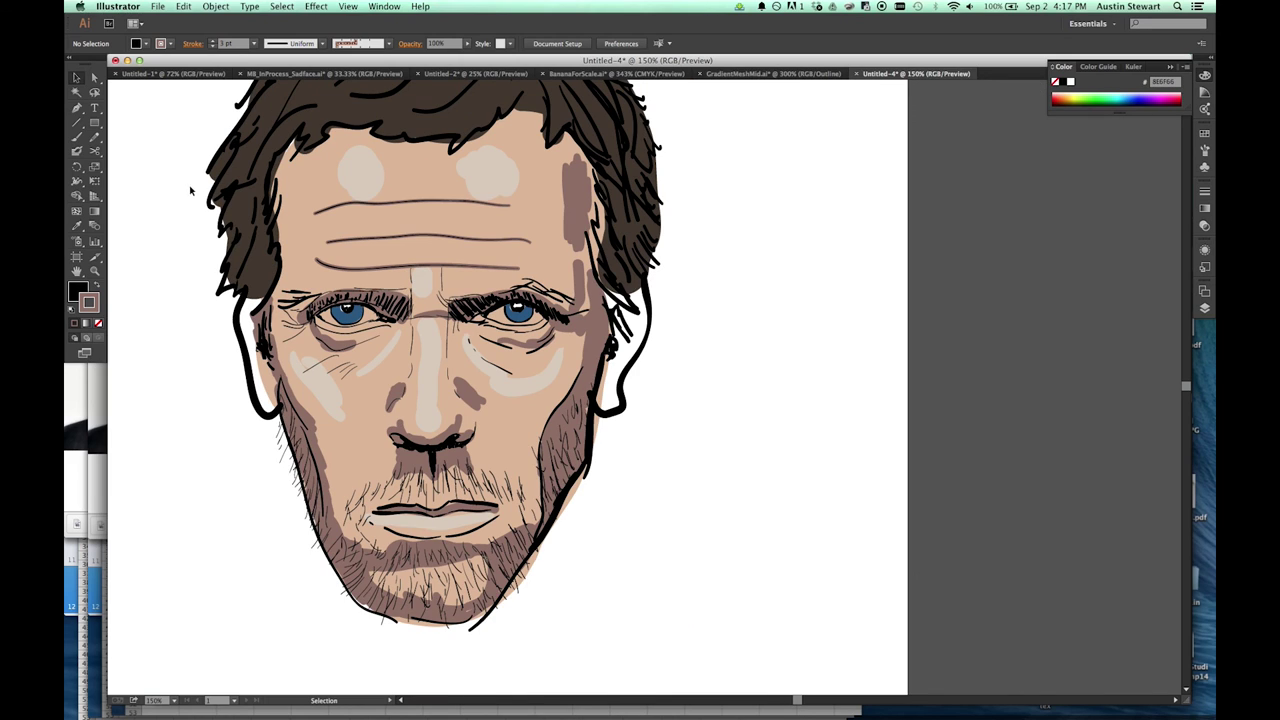
pyautogui.moveTo(398, 338); pyautogui.dragTo(381, 357)
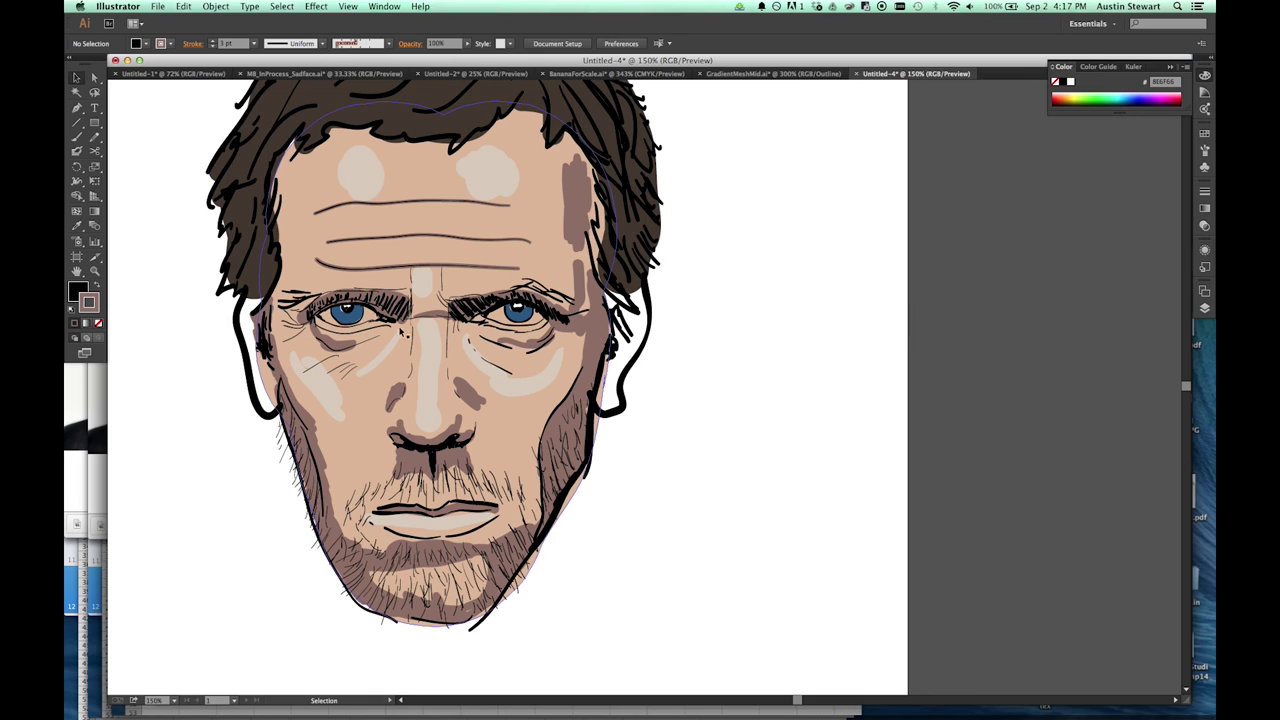
pyautogui.moveTo(305, 400); pyautogui.dragTo(321, 479)
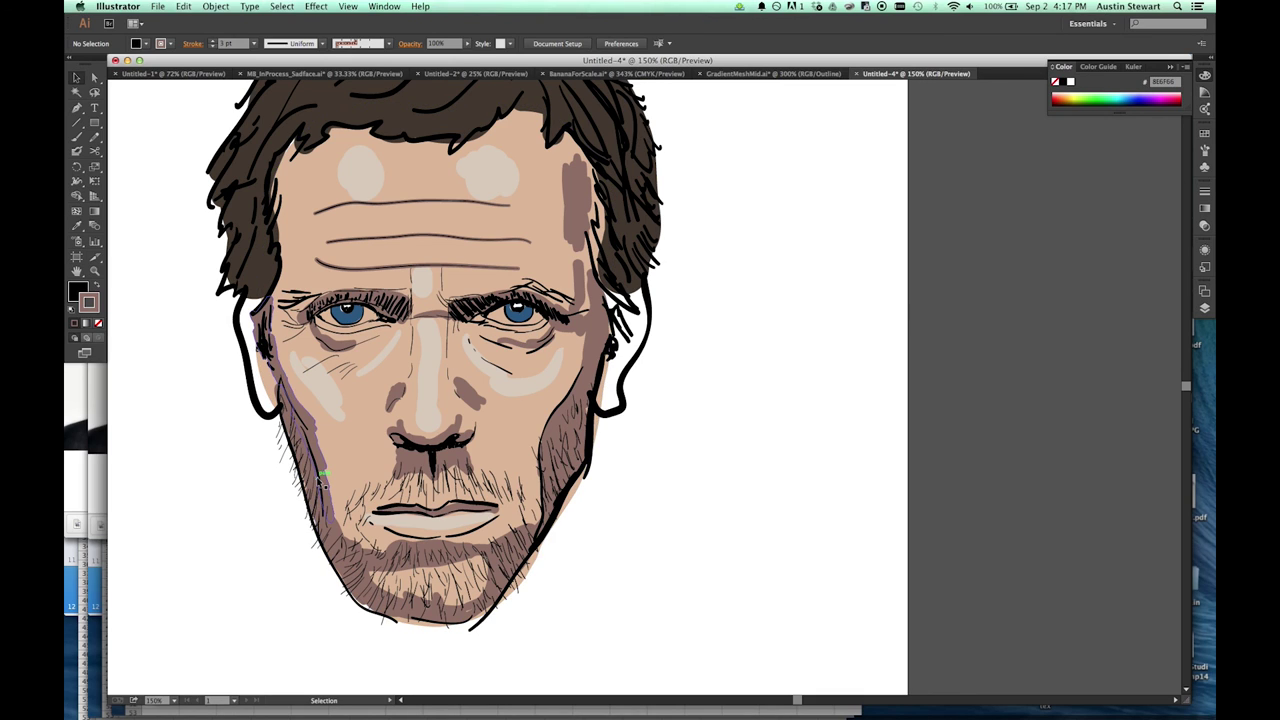